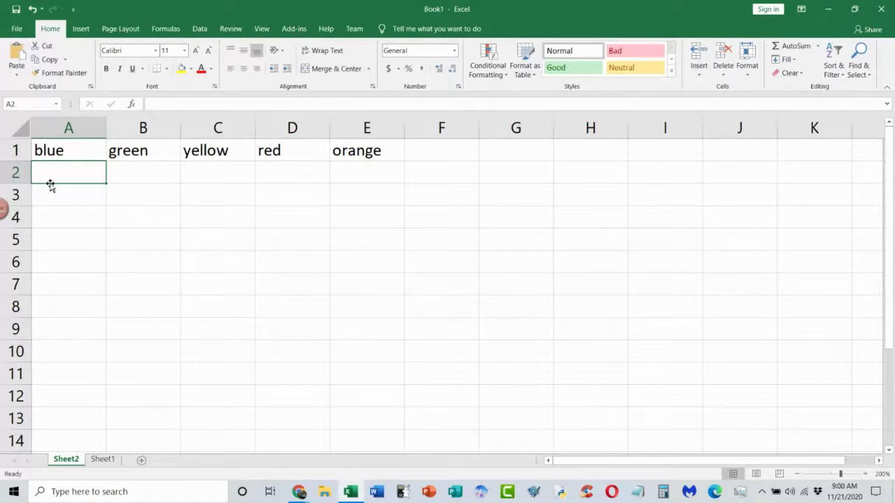
Enter the counts 8, 9, 4, 15 and 3 in row 2 under blue, green, yellow, red and orange
text(8)
key(Tab)
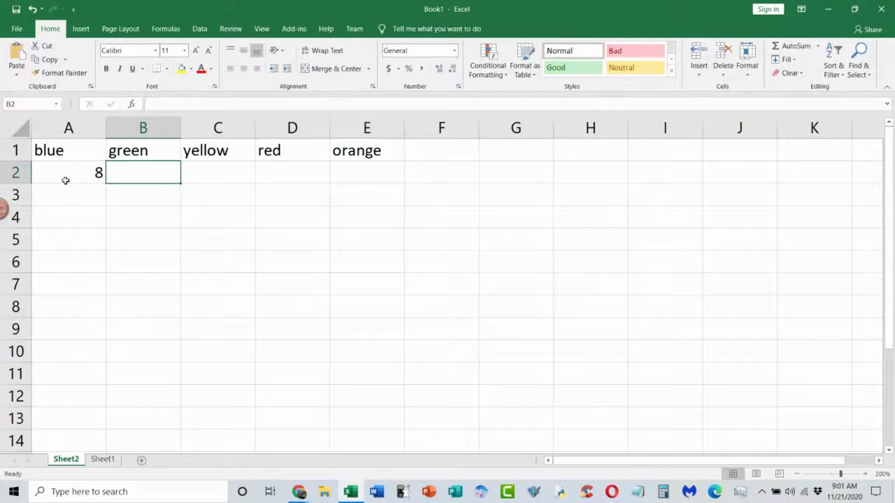
key(Tab)
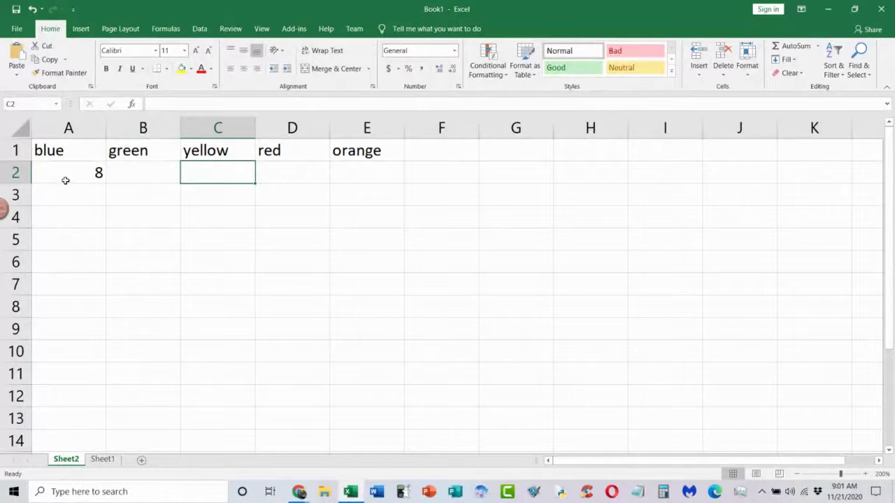
key(Left)
text(9)
key(Tab)
text(4)
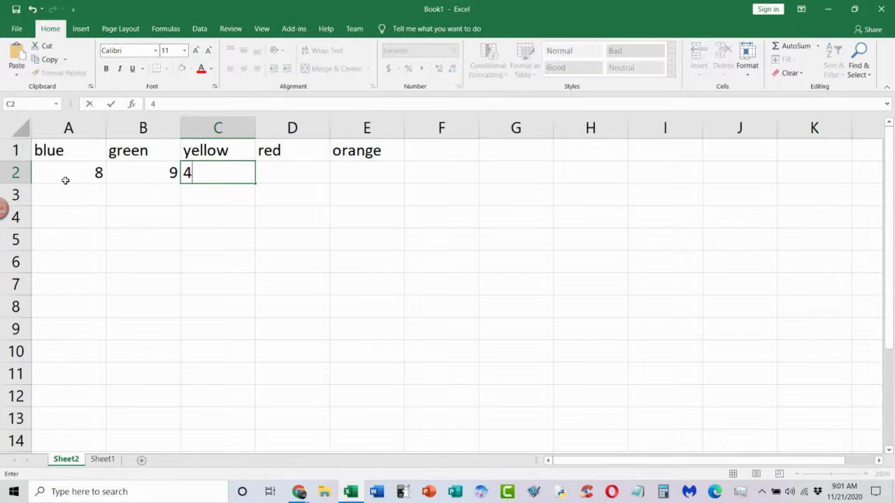
key(Tab)
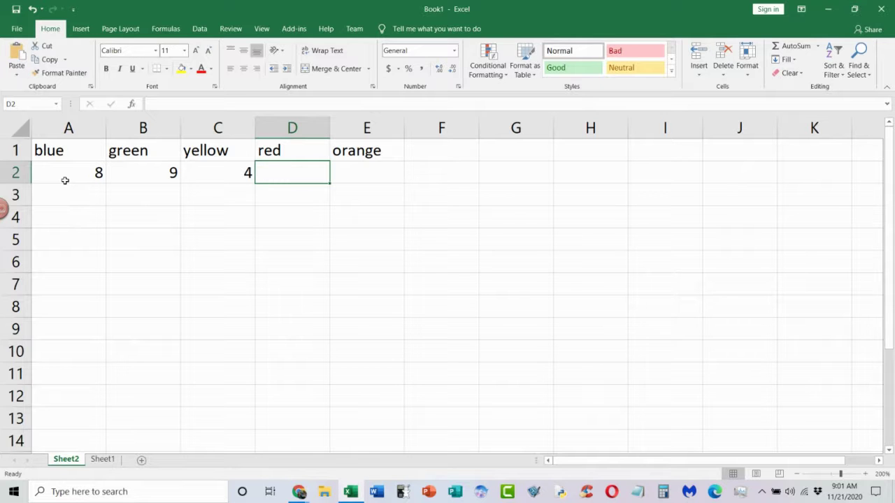
text(15)
key(Tab)
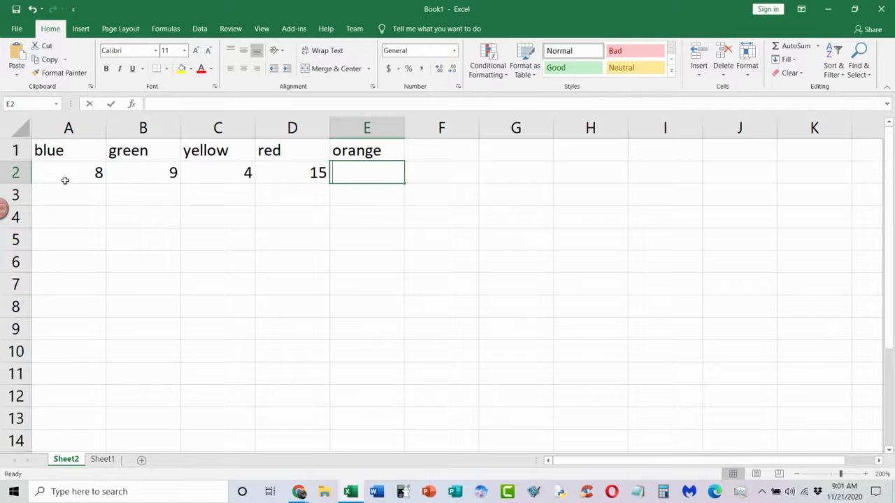
text(3)
key(Return)
key(Left)
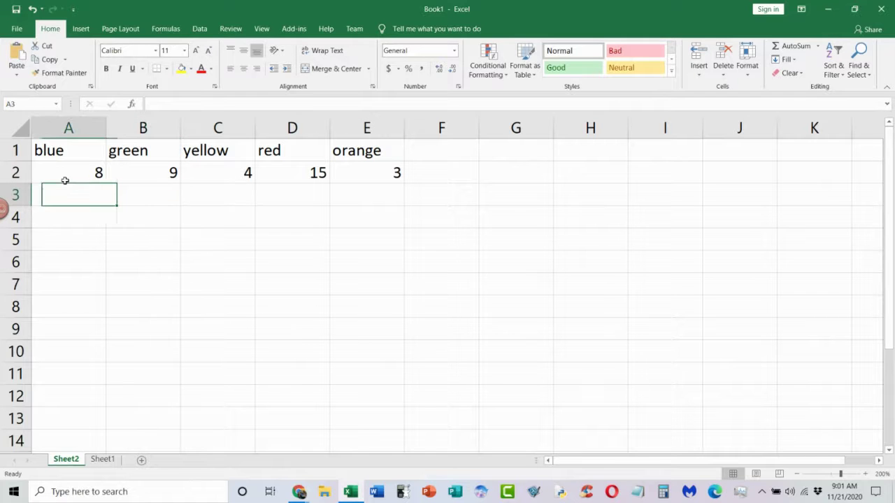
Restore the workbook window from full screen and resize it to fill the left half of the screen at full height
click(854, 9)
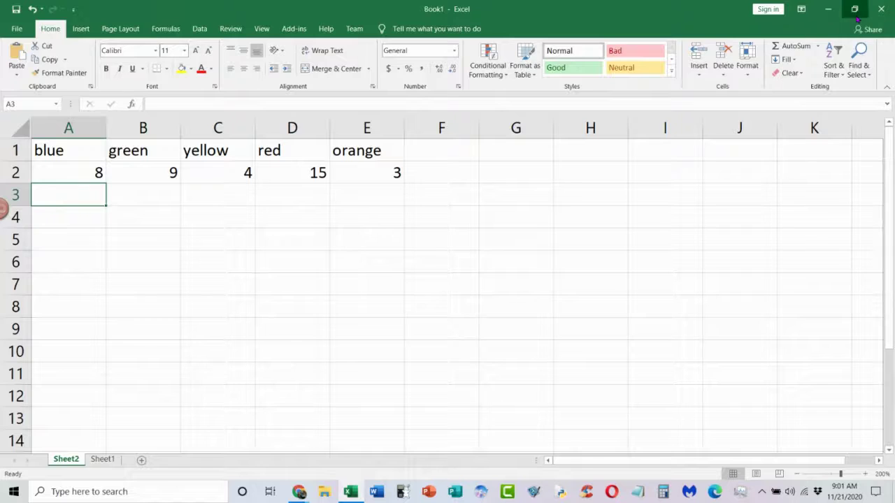
drag(287, 99, 157, 28)
drag(366, 304, 457, 302)
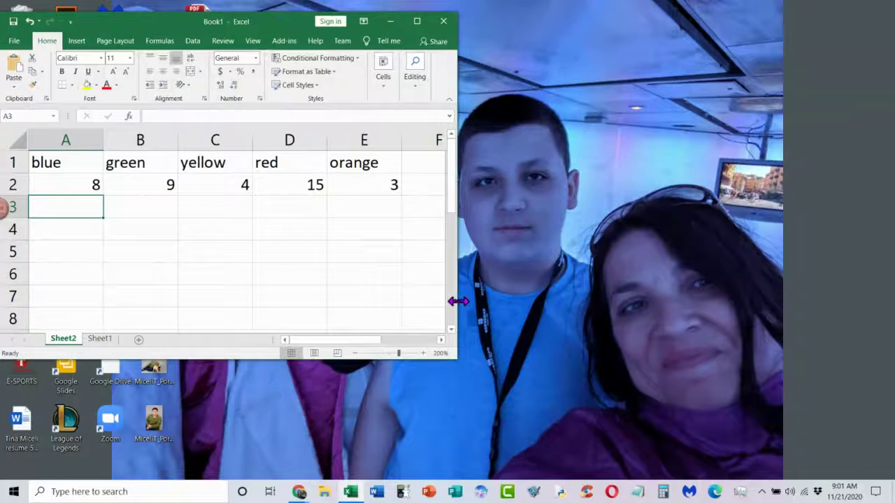
drag(251, 361, 269, 493)
Switch to the Weekly Class Meeting in Chrome, show its attendee list, and bring the Excel workbook back in front
click(299, 493)
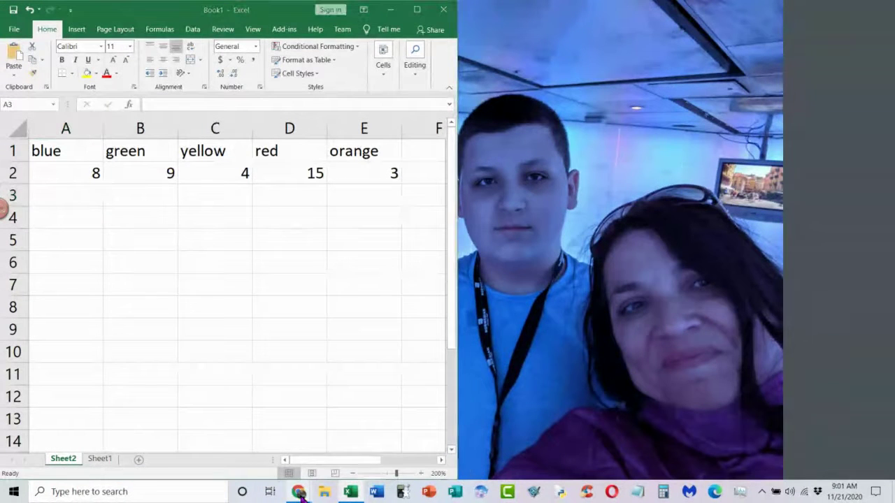
mouse_move(283, 412)
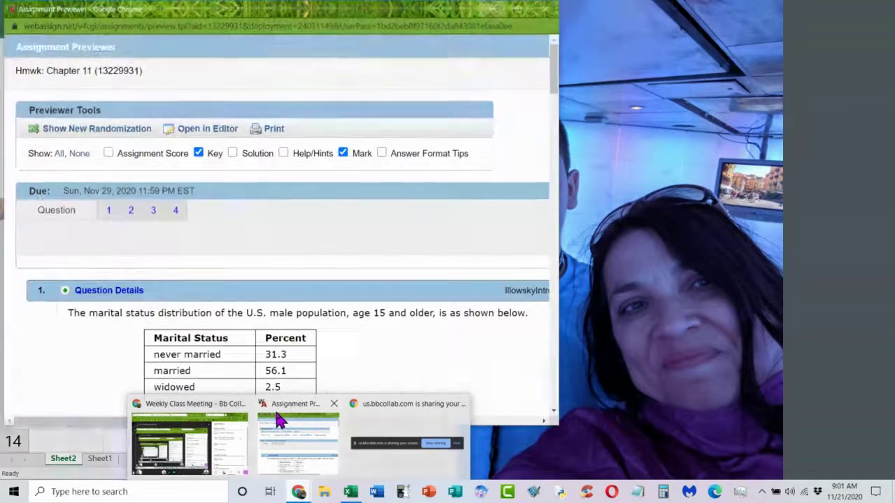
click(190, 442)
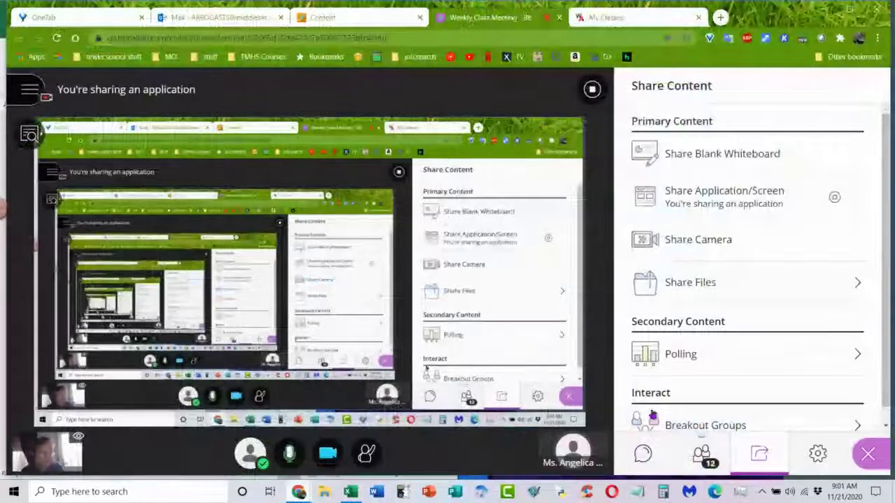
click(642, 454)
click(701, 453)
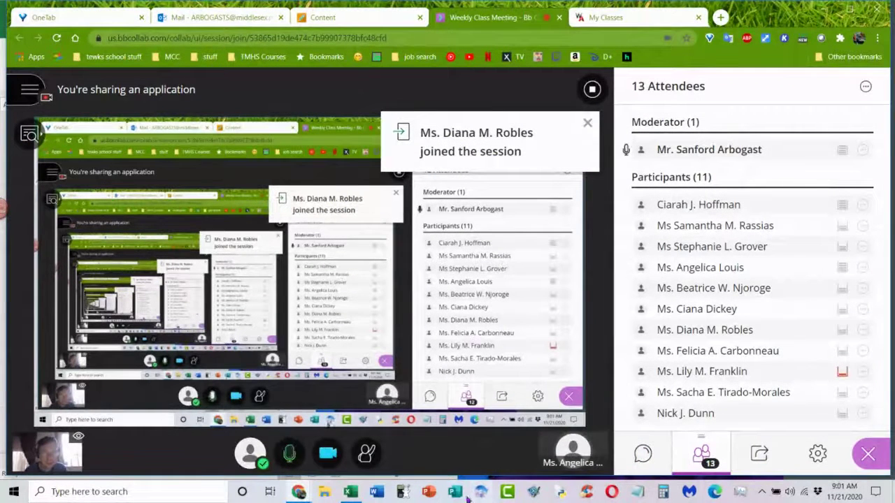
click(350, 491)
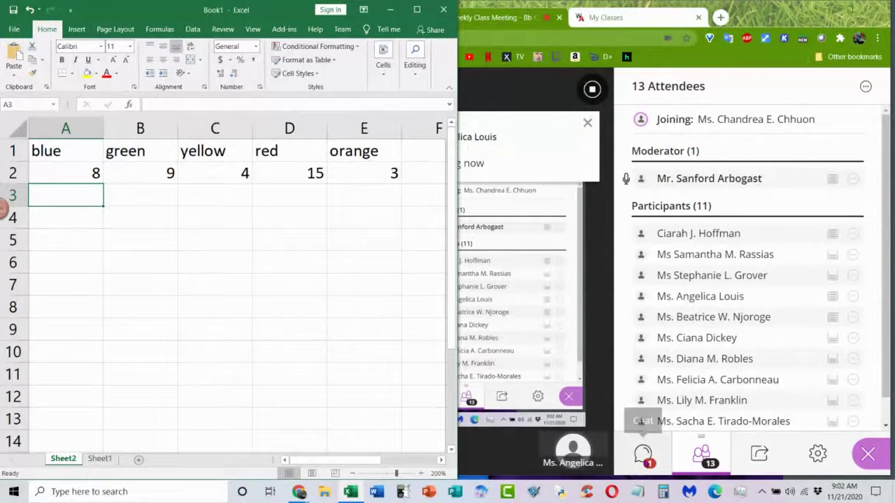
Check the class meeting's chat messages, and look through the attendee list beside the workbook
click(642, 453)
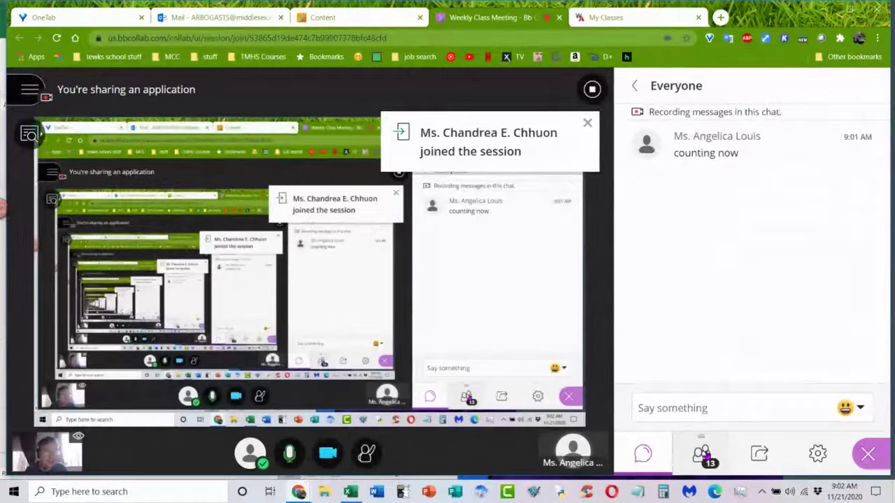
click(701, 455)
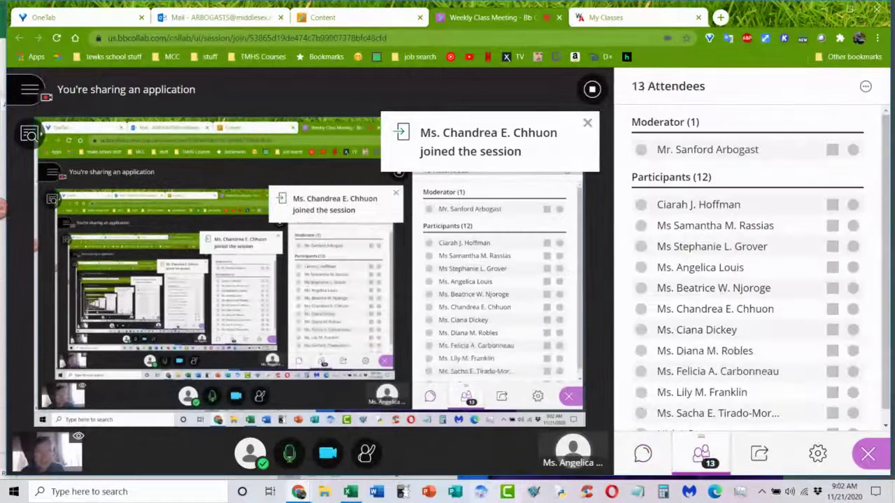
click(349, 493)
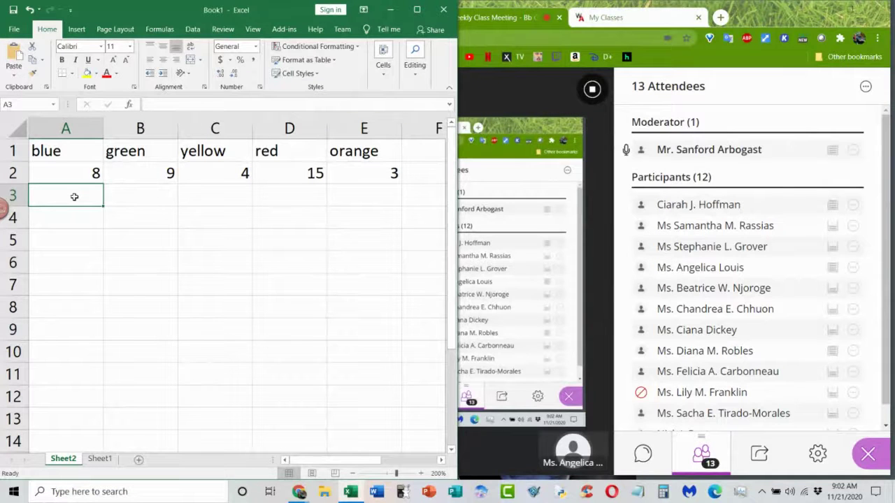
scroll(814, 298, down, 1)
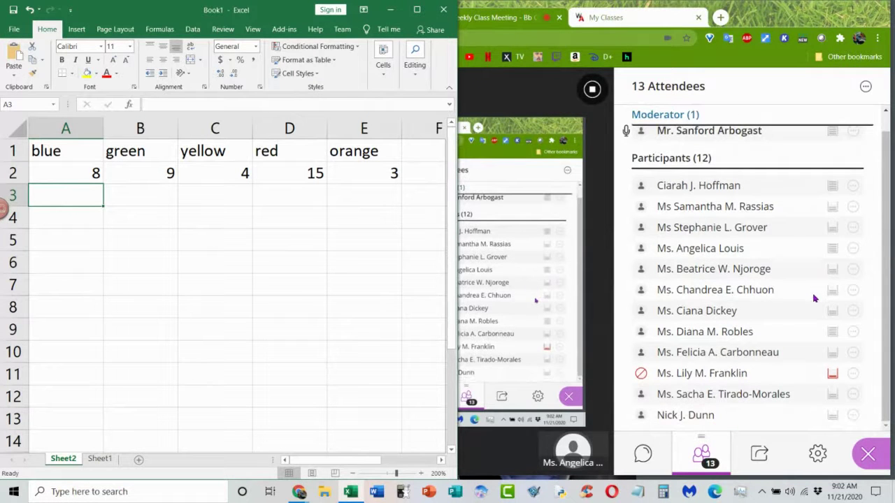
scroll(790, 294, up, 1)
scroll(788, 294, down, 1)
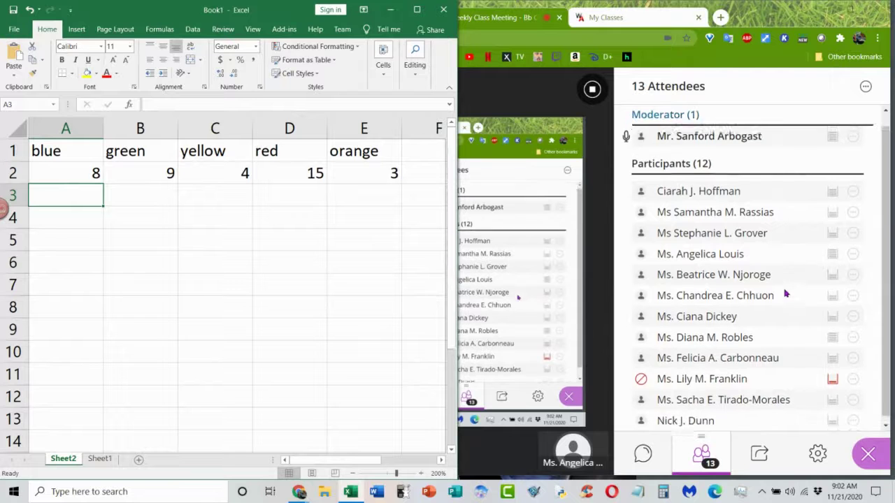
scroll(784, 293, down, 1)
scroll(782, 292, up, 1)
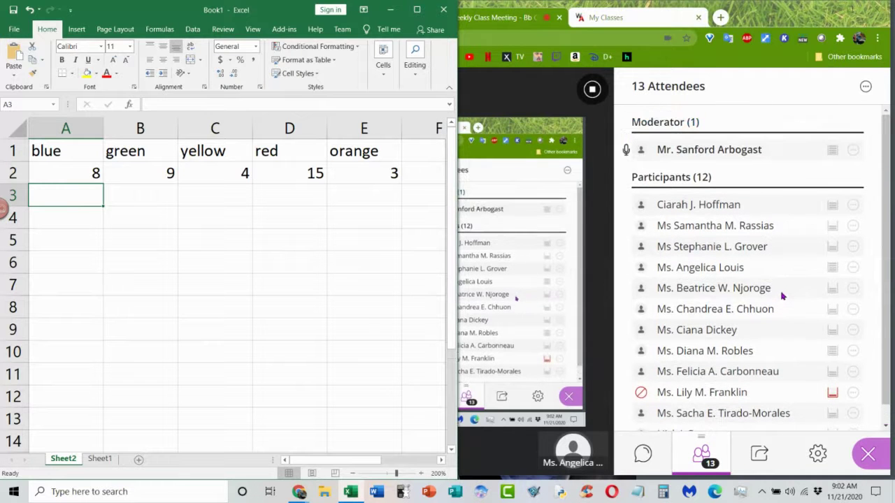
scroll(781, 304, down, 1)
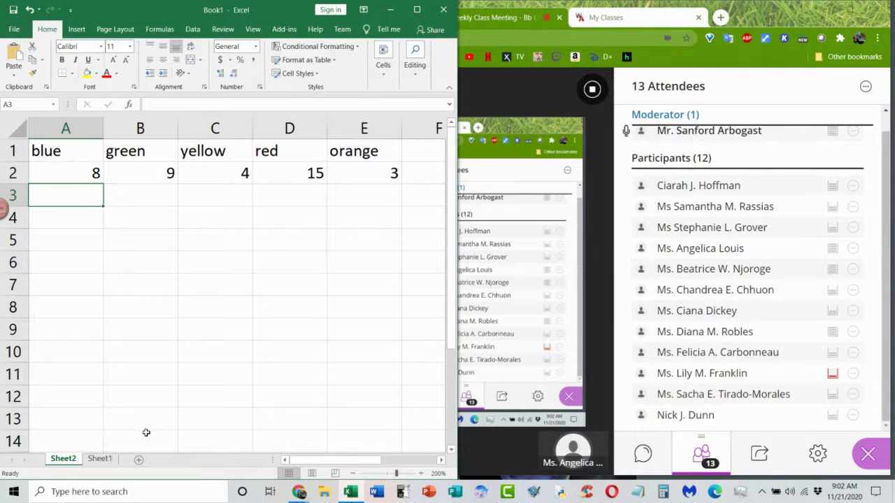
In B2 of Sheet1, compute blue's observed count with a SUM of the entire column A of Sheet2
click(97, 458)
click(98, 160)
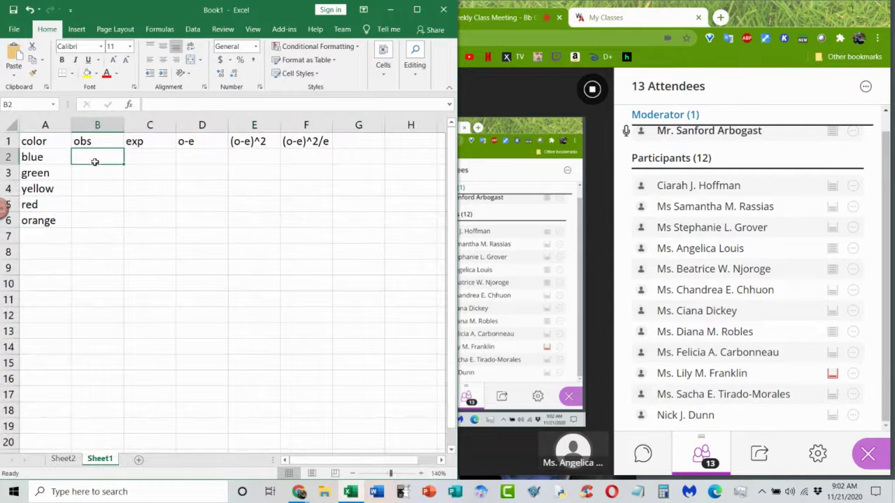
text(=)
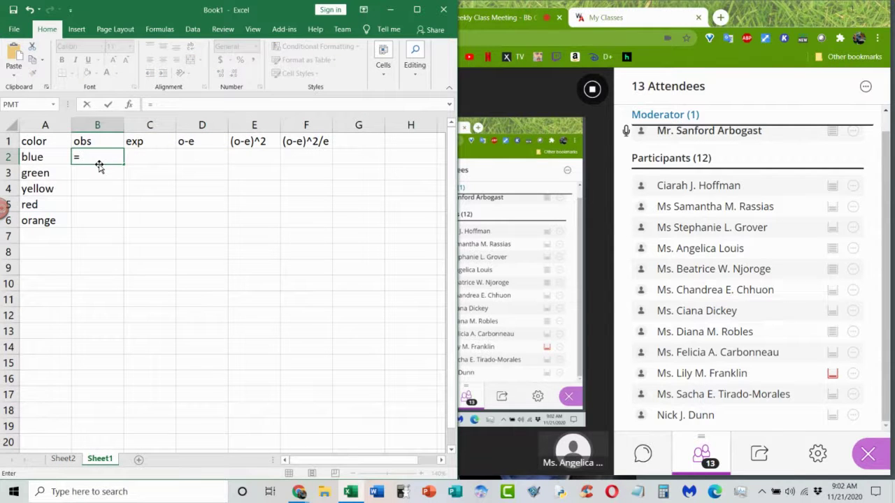
text(sum)
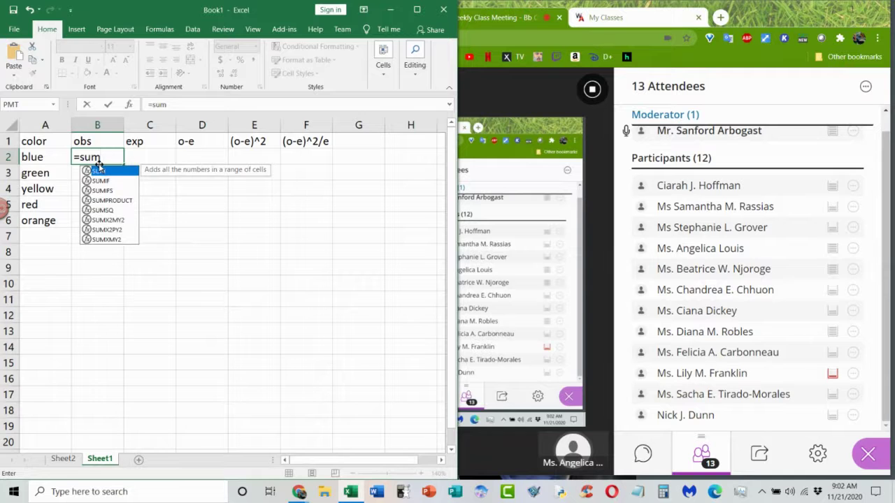
text(()
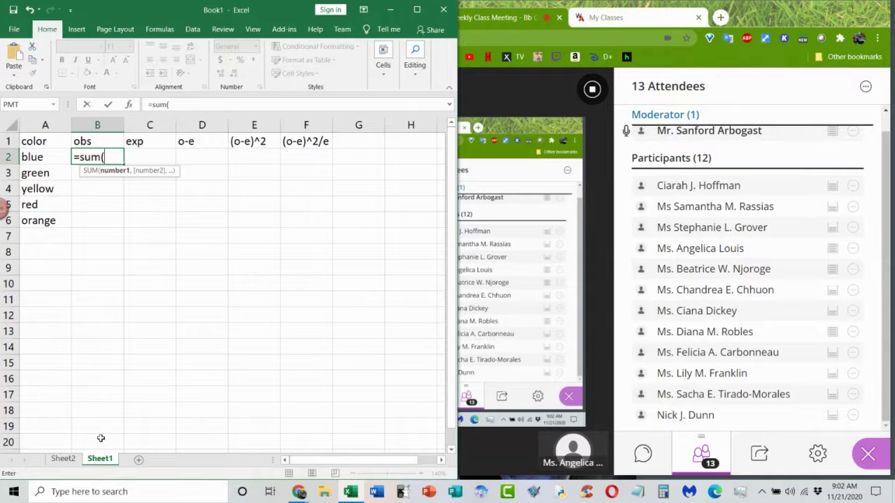
click(66, 459)
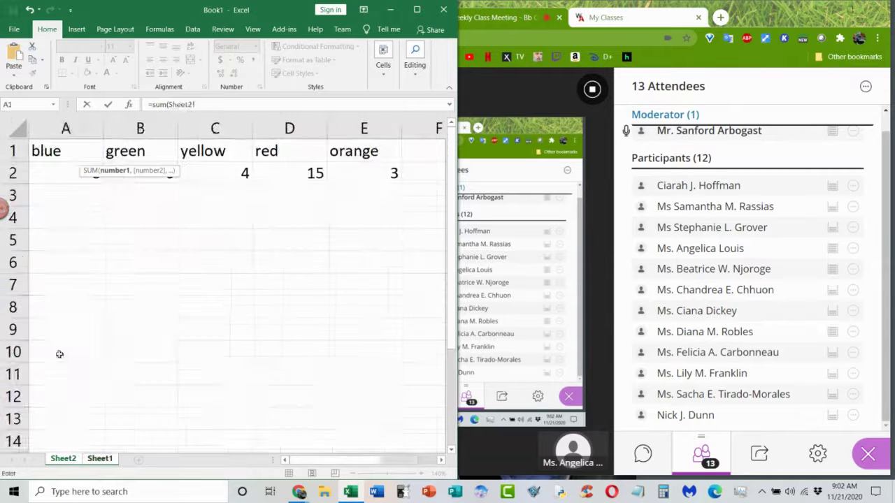
click(56, 128)
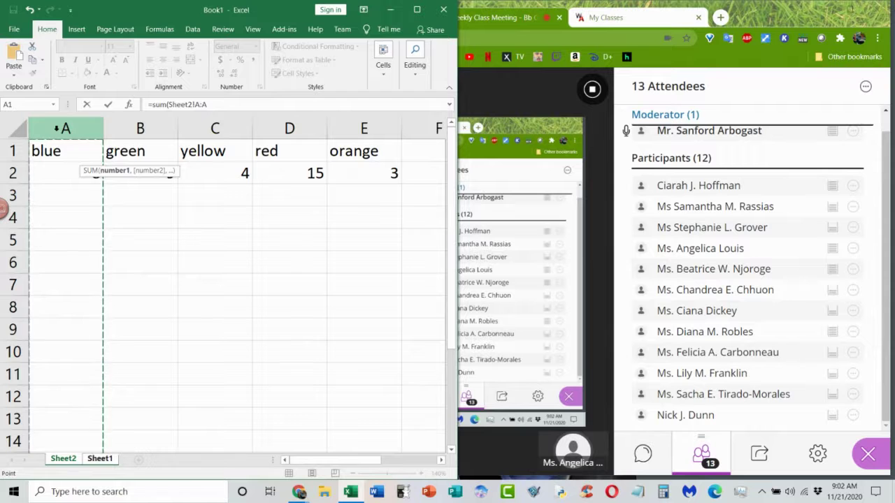
key(Return)
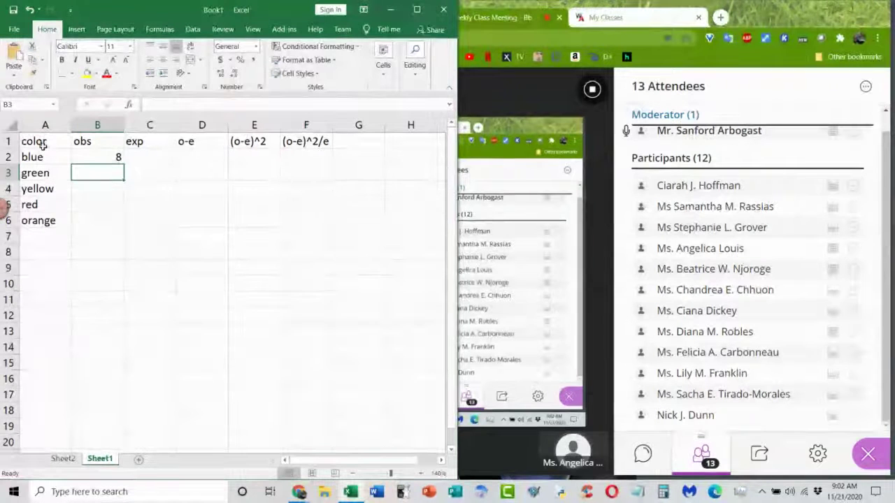
In B3, compute green's observed count with a SUM of the entire column B of Sheet2
text(=sum()
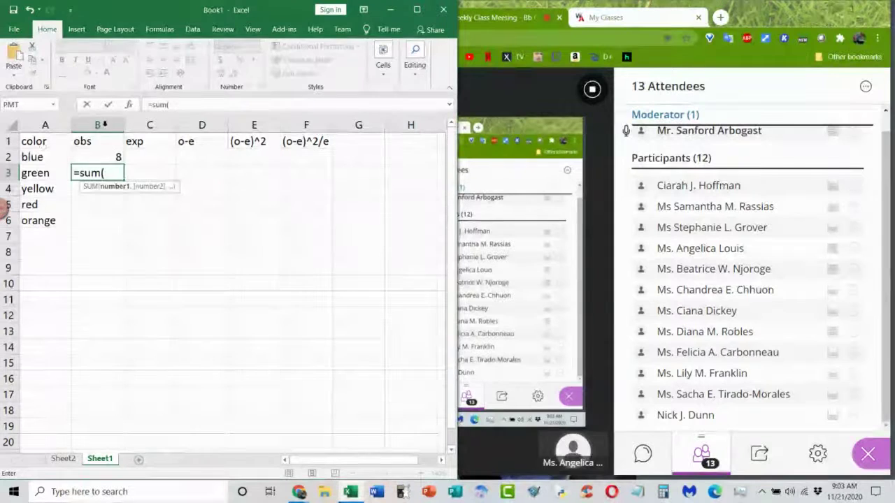
click(62, 459)
click(140, 128)
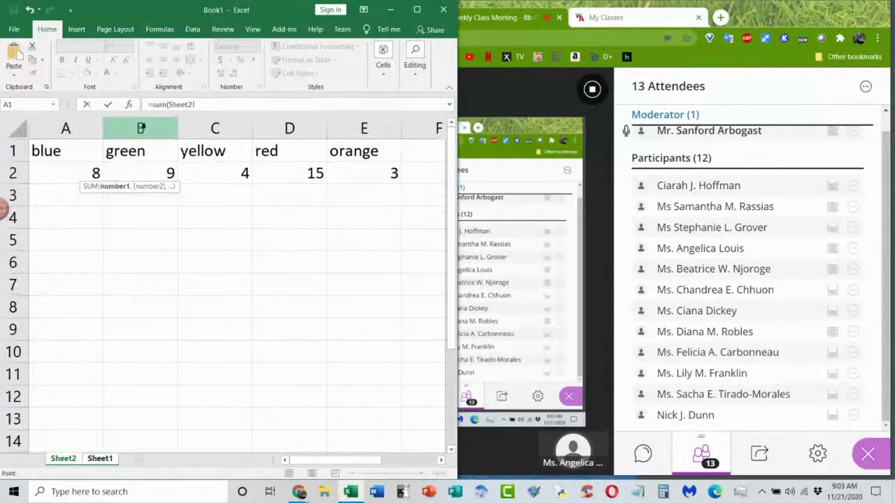
key(Return)
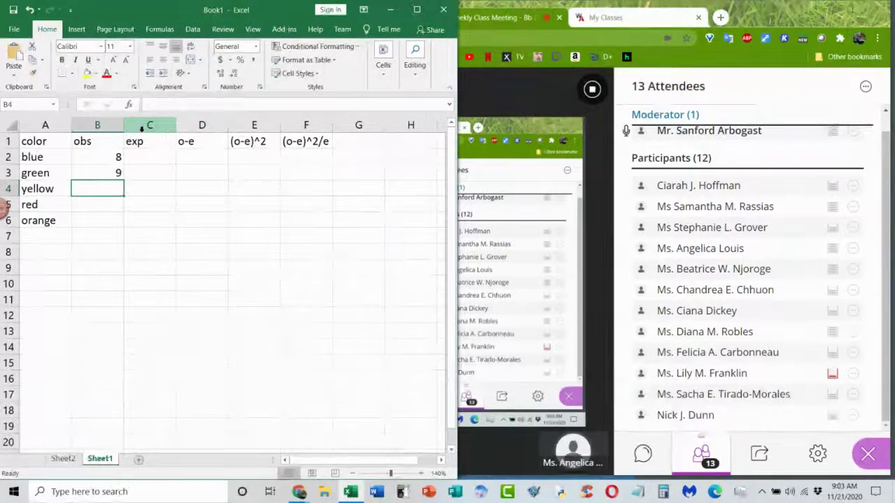
In B4, compute yellow's observed count with a SUM of the entire column C of Sheet2
text(=sum)
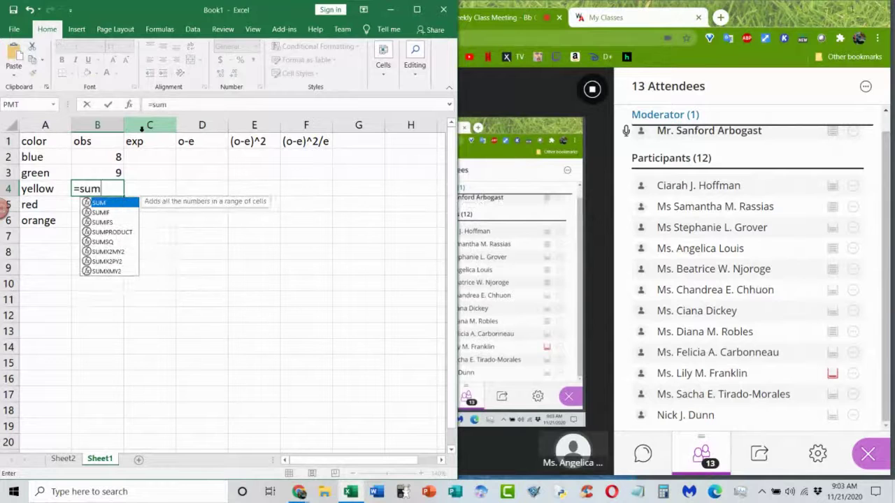
text(()
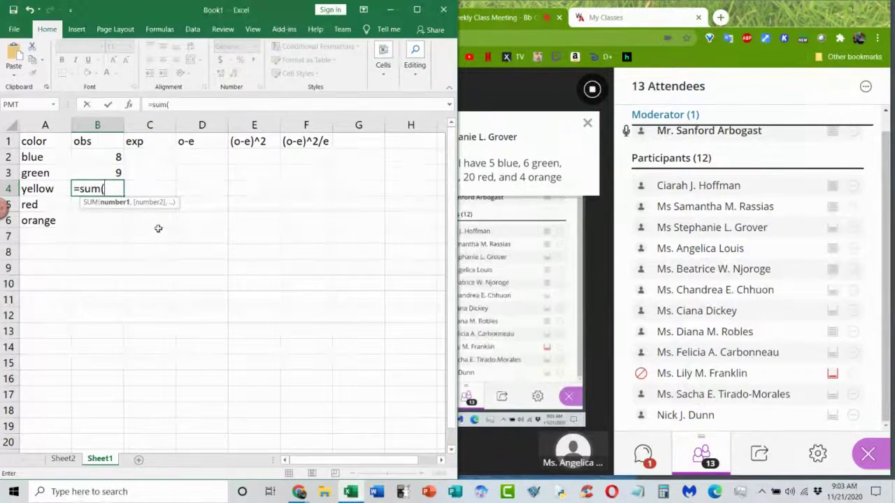
click(62, 458)
click(219, 127)
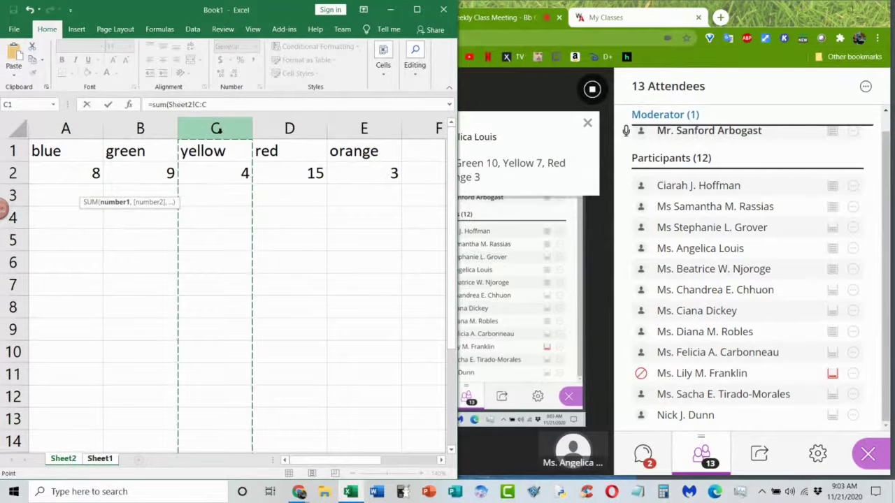
key(Return)
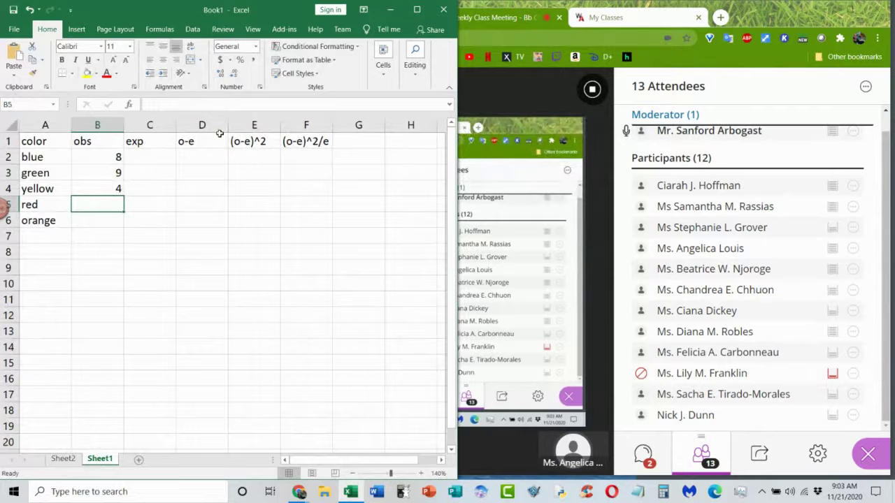
In B5 of Sheet1, compute red's observed count with a SUM of the entire column D of Sheet2
text(=sum)
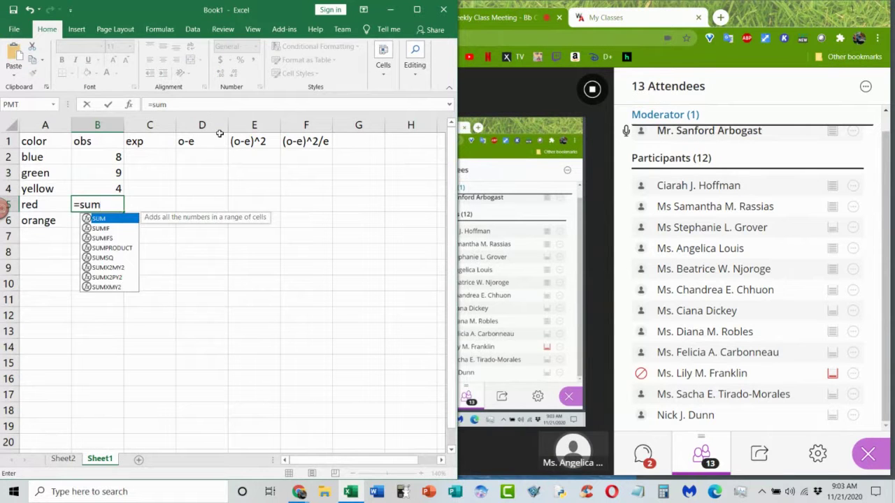
text())
key(BackSpace)
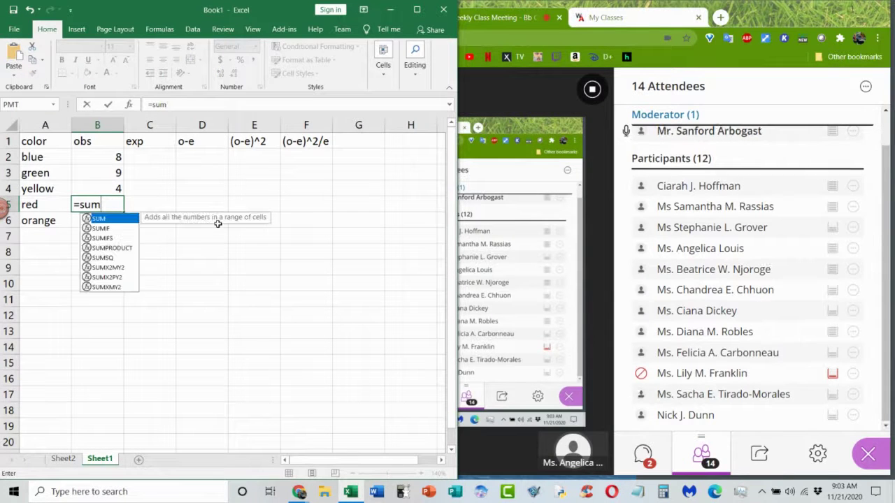
text(()
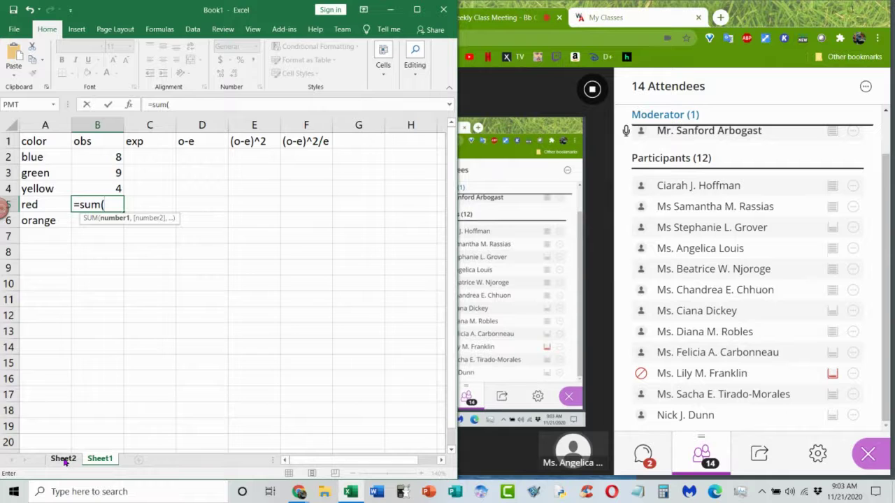
click(63, 459)
click(290, 128)
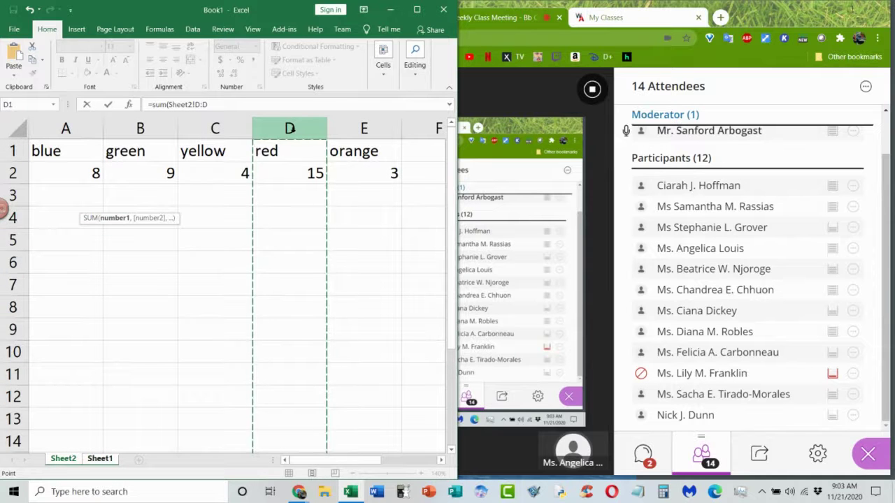
key(Return)
In B6, compute orange's observed count with a SUM of the entire column E of Sheet2
text(=sum))
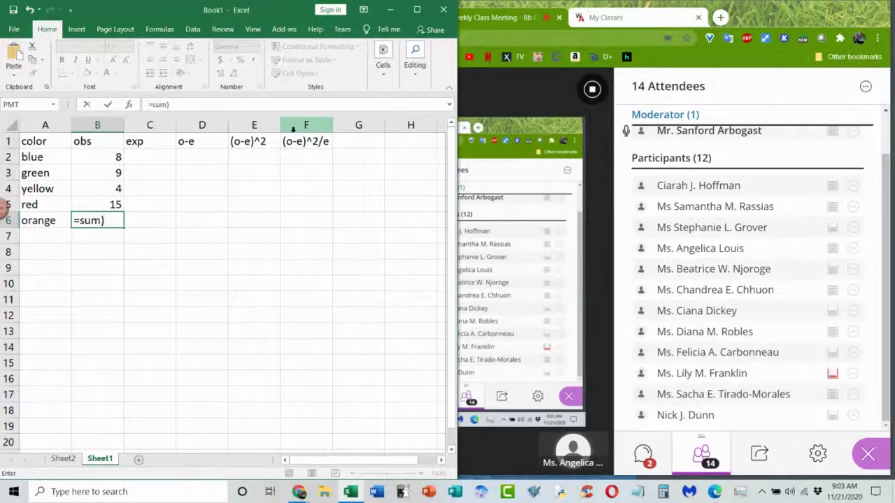
key(BackSpace)
text(()
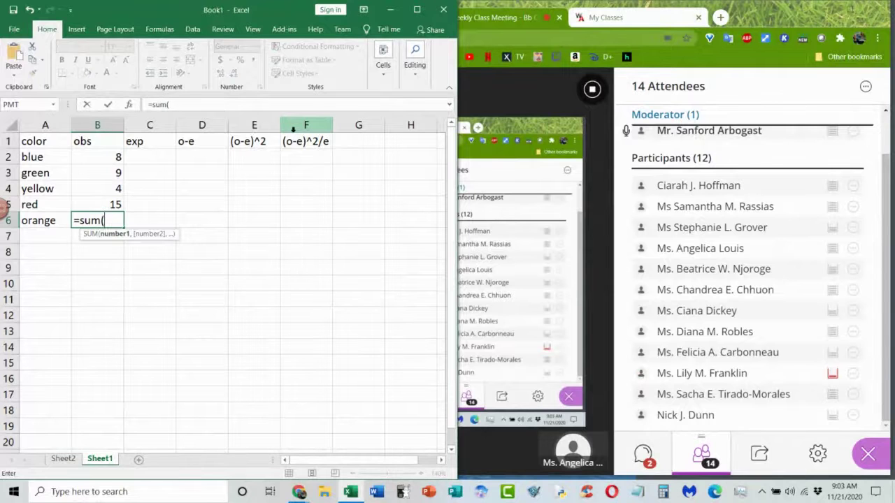
click(63, 458)
click(289, 128)
click(362, 128)
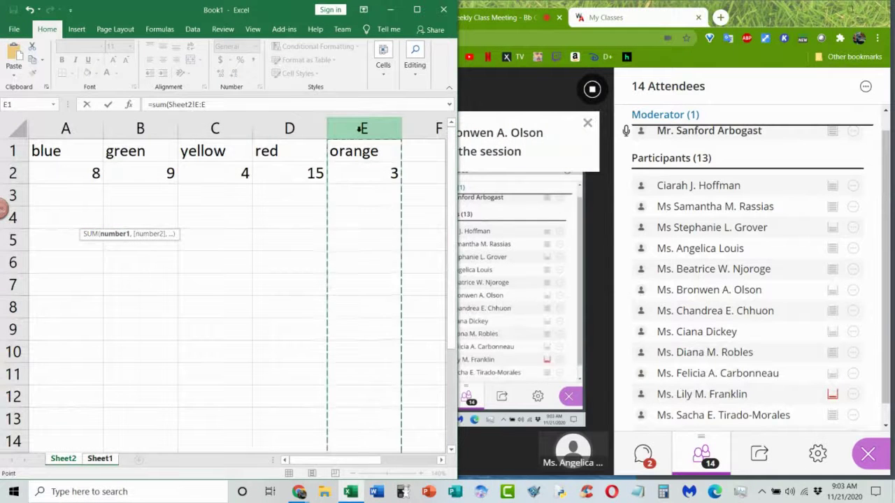
key(Return)
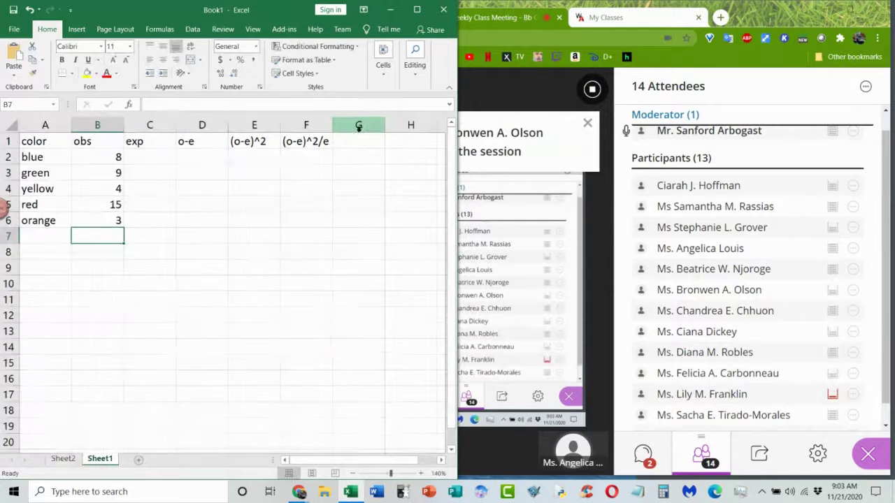
Show Sheet2 in the workbook and open the class meeting's chat beside it to read the reported candy counts
click(63, 458)
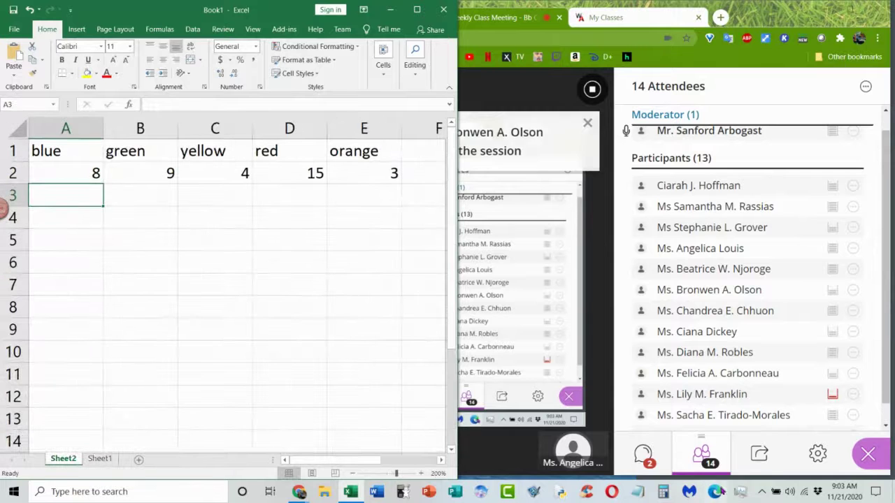
click(643, 454)
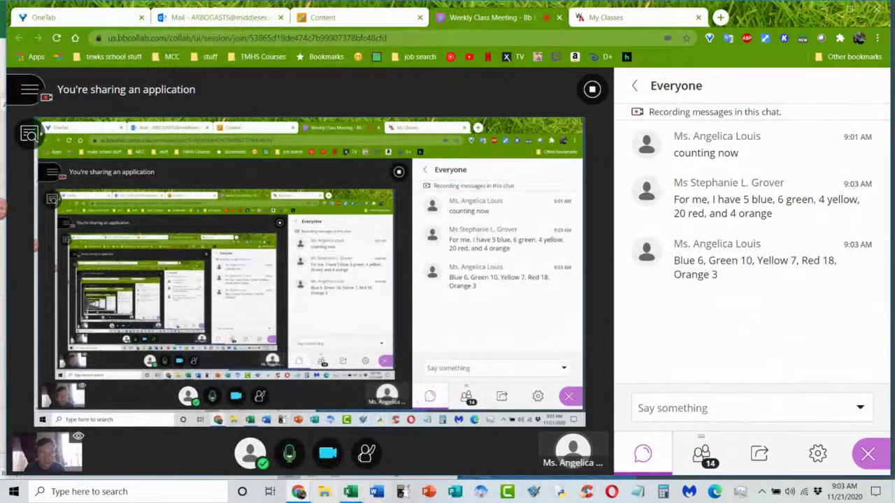
click(350, 491)
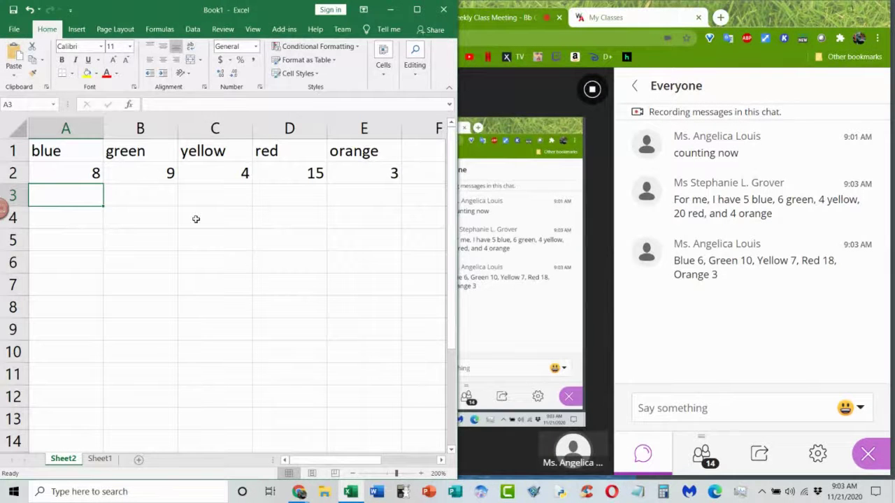
Enter the first chat-reported counts in row 3 of Sheet2: blue 5, green 6, yellow 4, red 20, orange 4
text(5)
key(Tab)
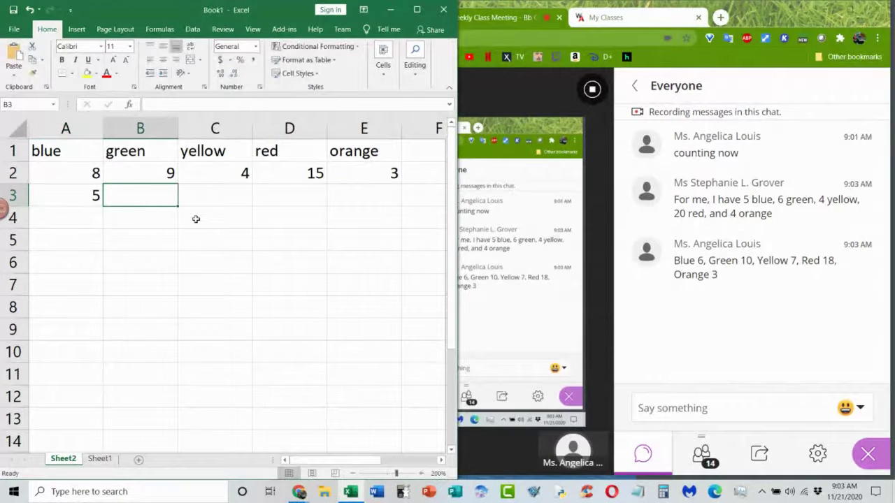
text(6)
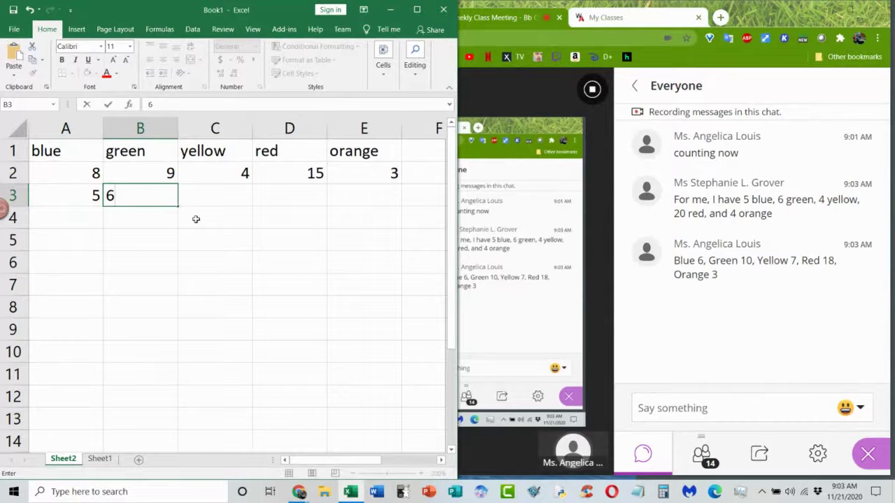
key(Tab)
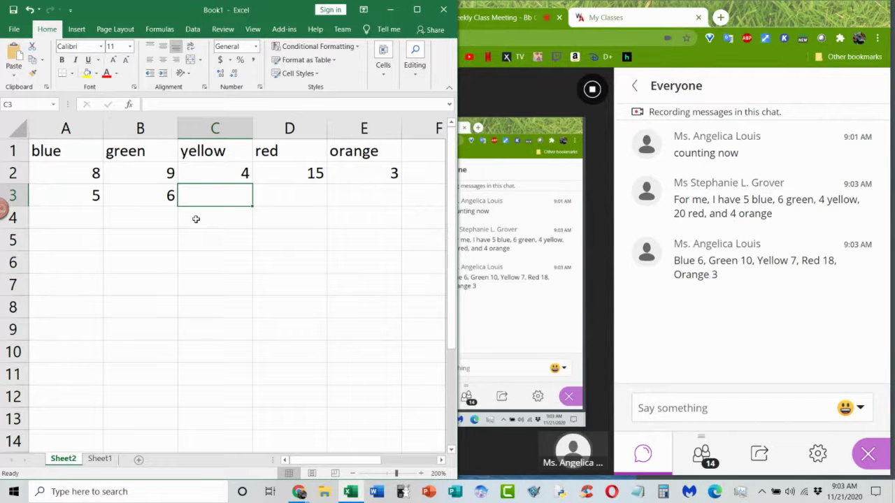
text(4)
key(Tab)
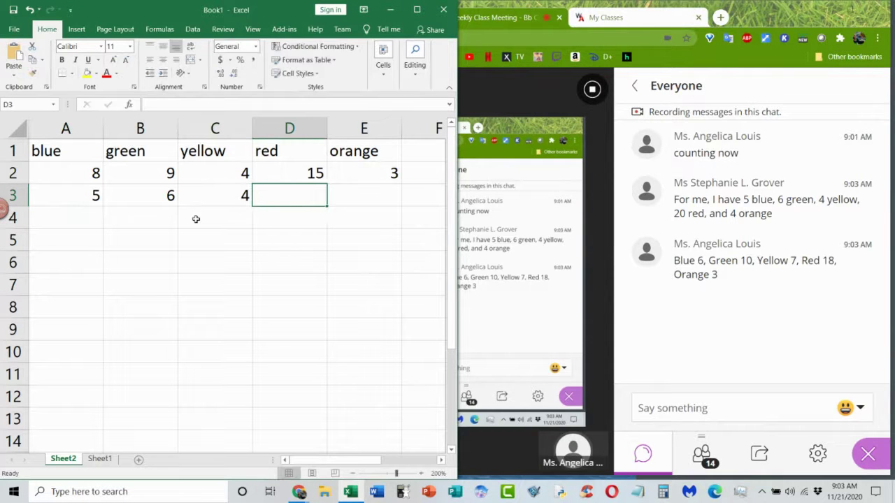
text(20)
key(Tab)
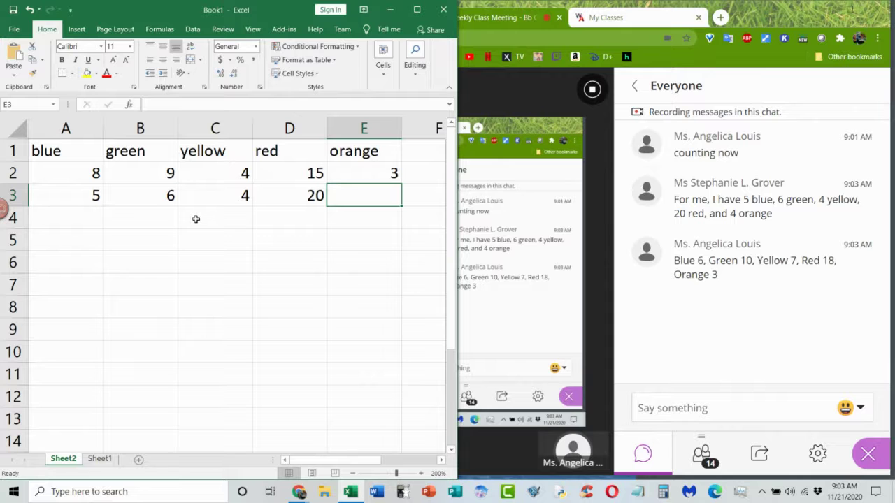
text(4)
key(Return)
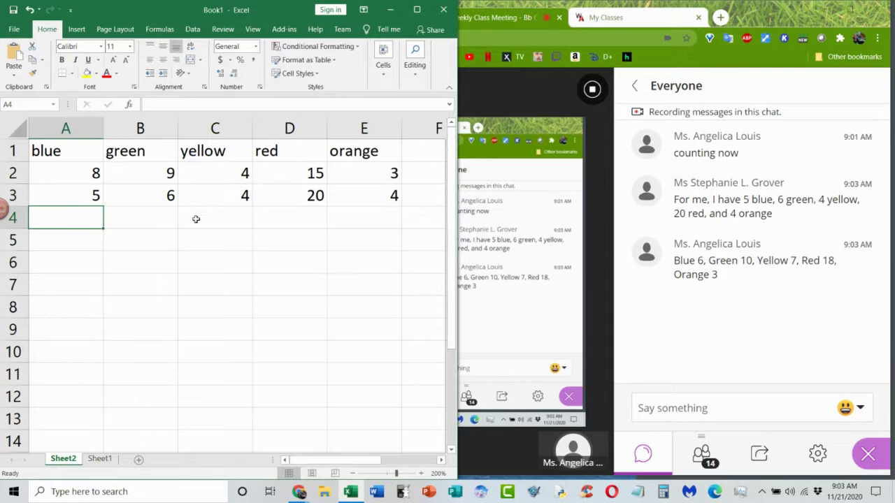
Enter the second chat-reported counts in row 4: blue 6, green 10, yellow 7, red 18, orange 3
text(6)
key(Tab)
text(10)
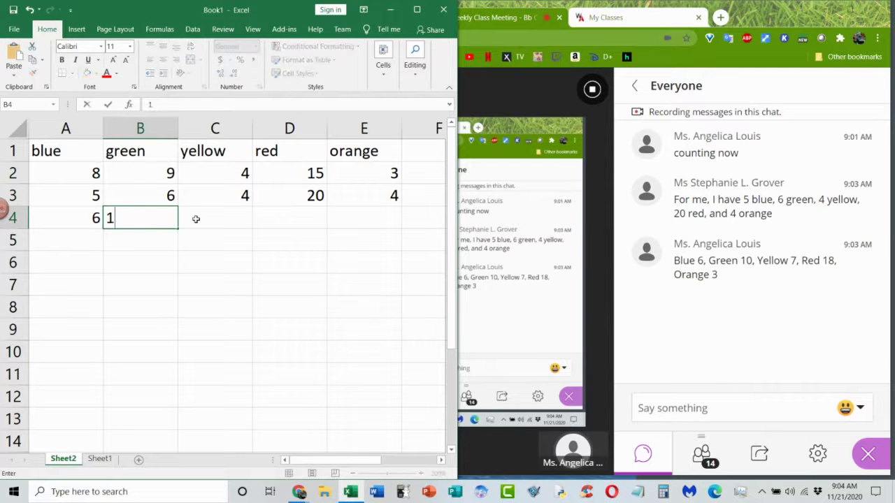
key(Tab)
text(7)
key(Tab)
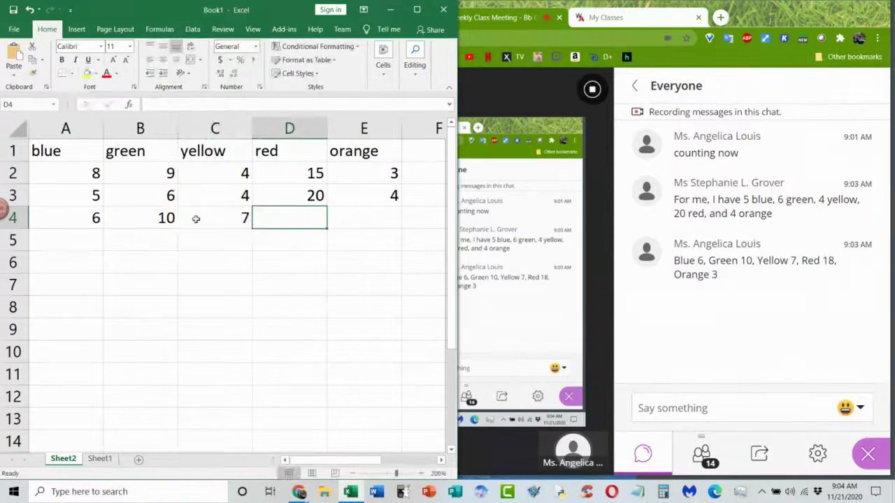
text(18)
key(Tab)
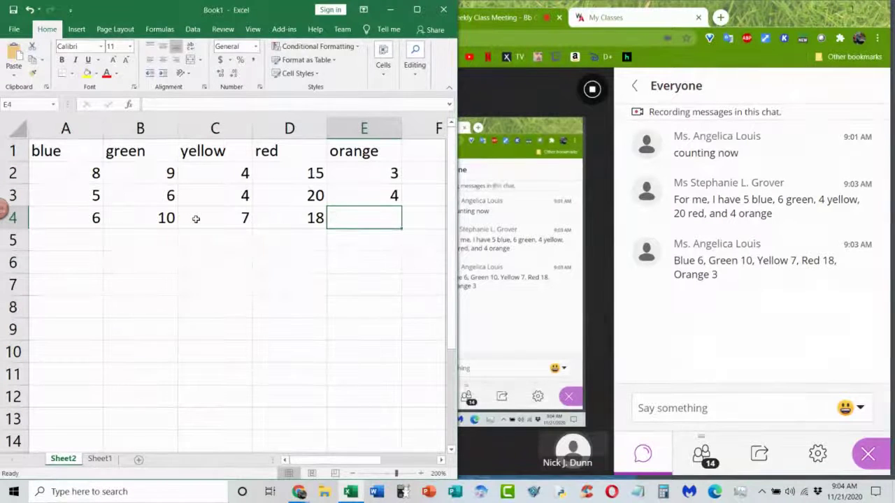
text(3)
key(Return)
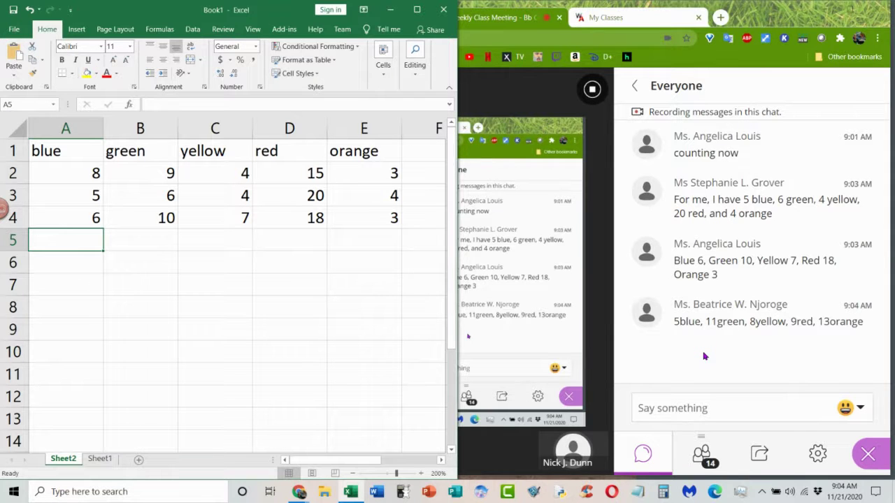
Fill row 5 with the counts blue 5, green 1, yellow 8, red 9, orange 1
text(5)
key(Tab)
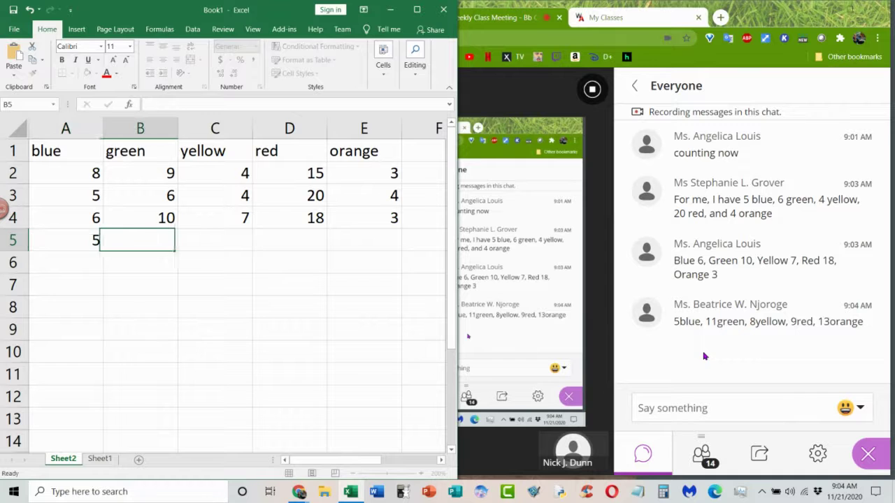
text(1)
key(Tab)
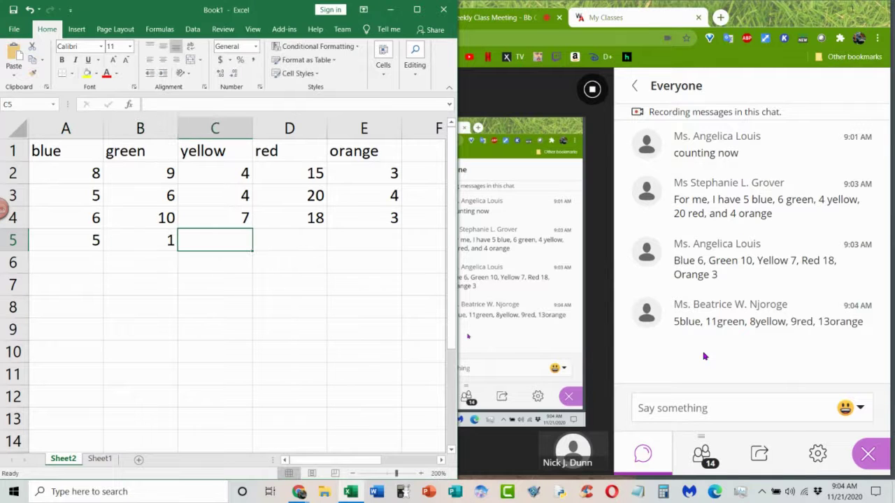
text(8)
key(Tab)
text(9)
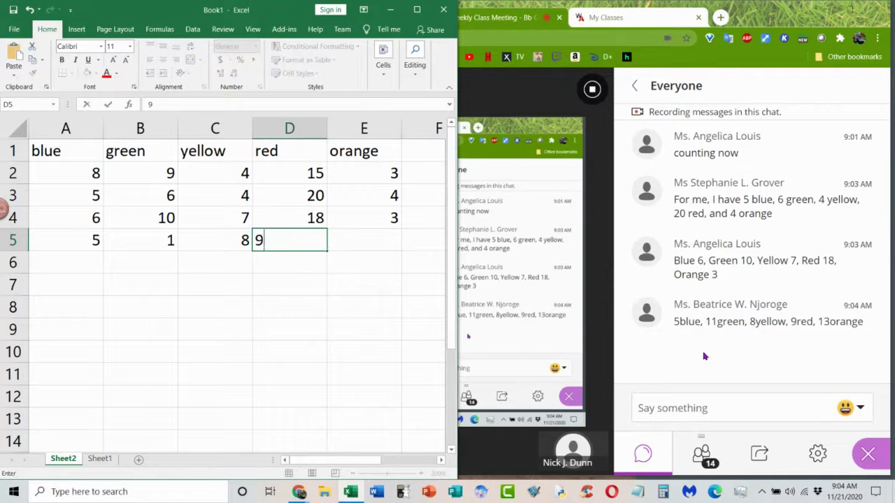
key(Tab)
text(3)
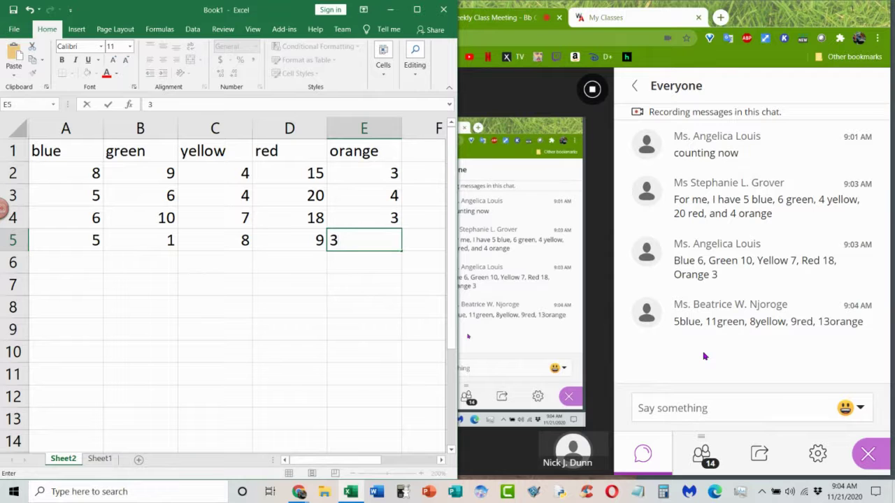
key(BackSpace)
text(1)
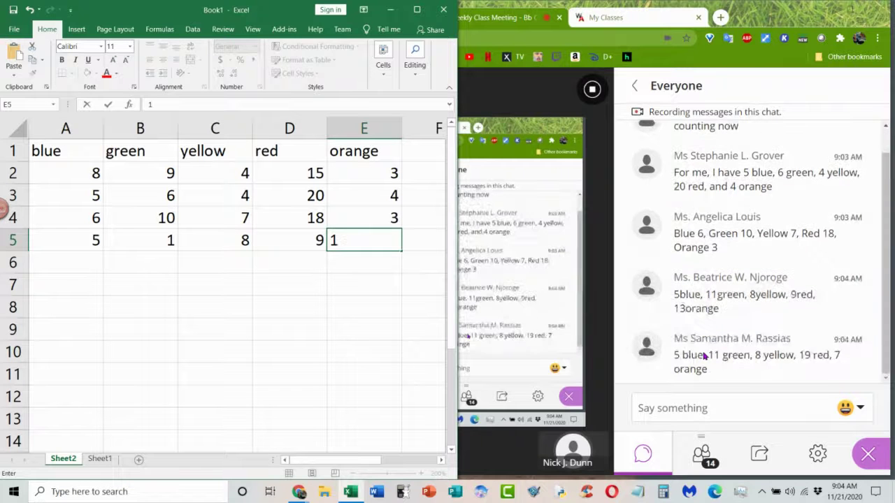
key(Return)
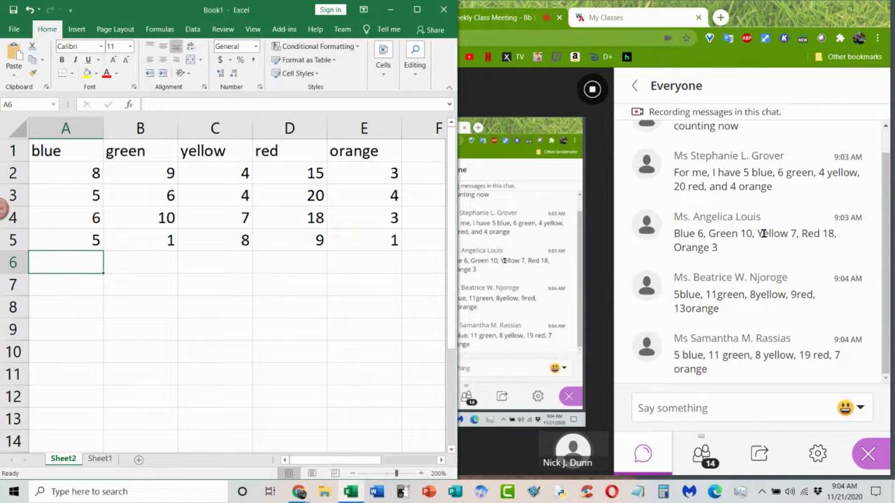
Enter the newest chat-reported counts in row 6: blue 5, green 11, yellow 8, red 19, orange 7
text(5)
key(Tab)
text(11)
key(Tab)
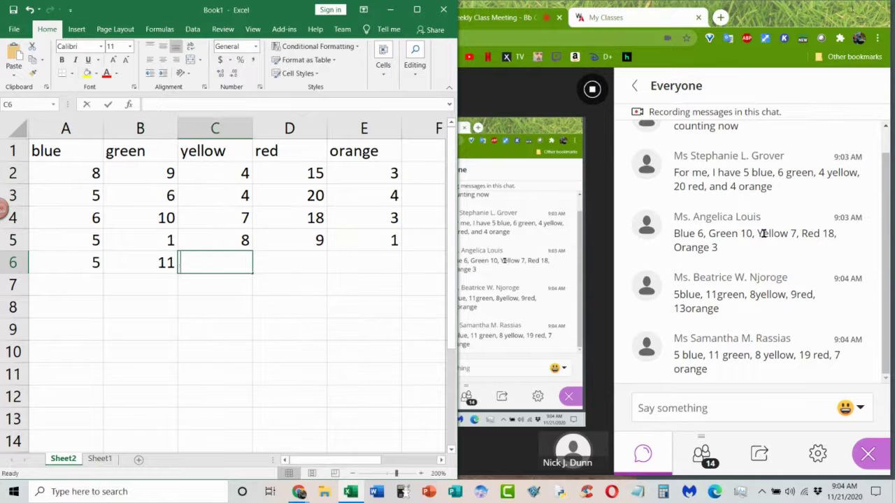
text(8)
key(Tab)
text(19)
key(Tab)
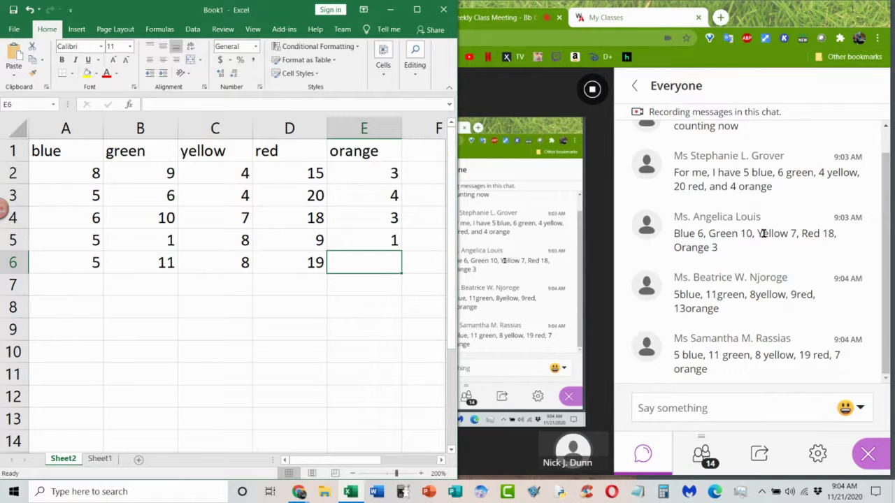
text(7)
key(Return)
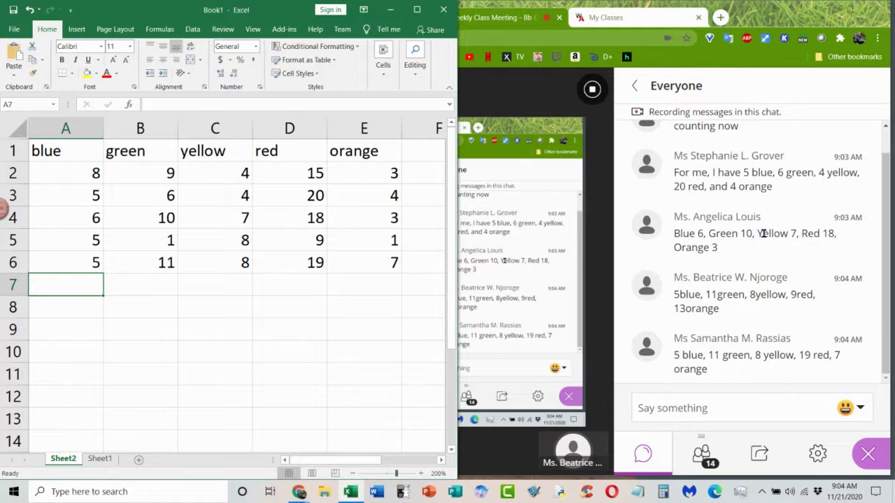
Correct row 5 to match the chat-reported counts: set green to 11 and orange to 13
key(Up)
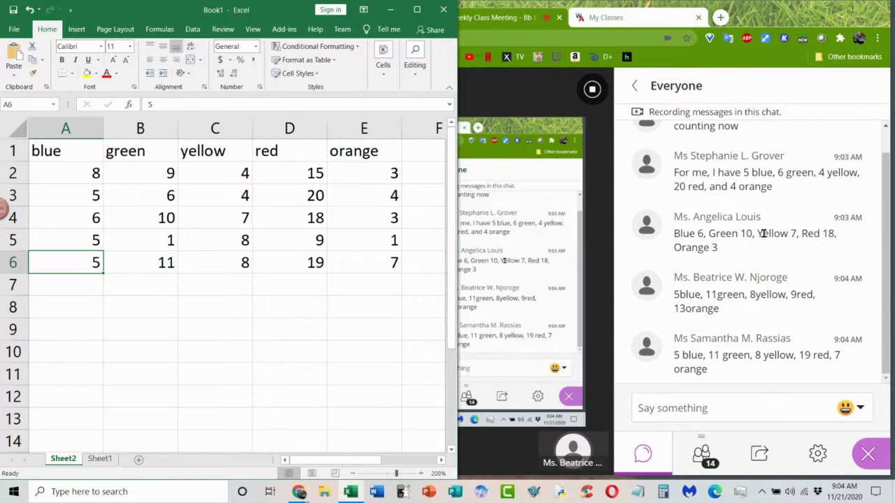
key(Up)
key(Right)
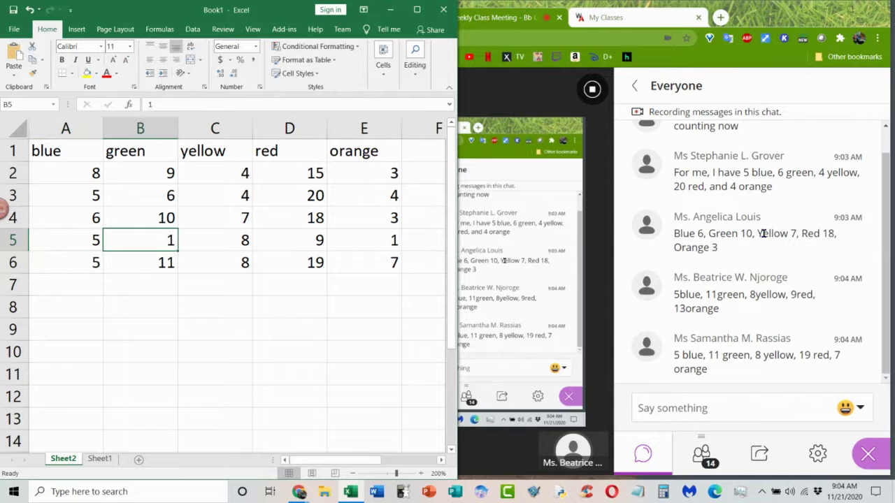
text(1)
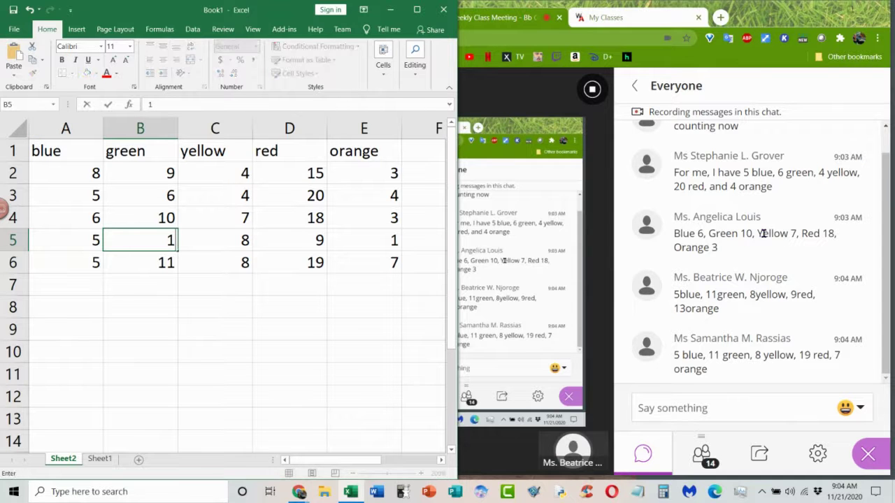
key(Return)
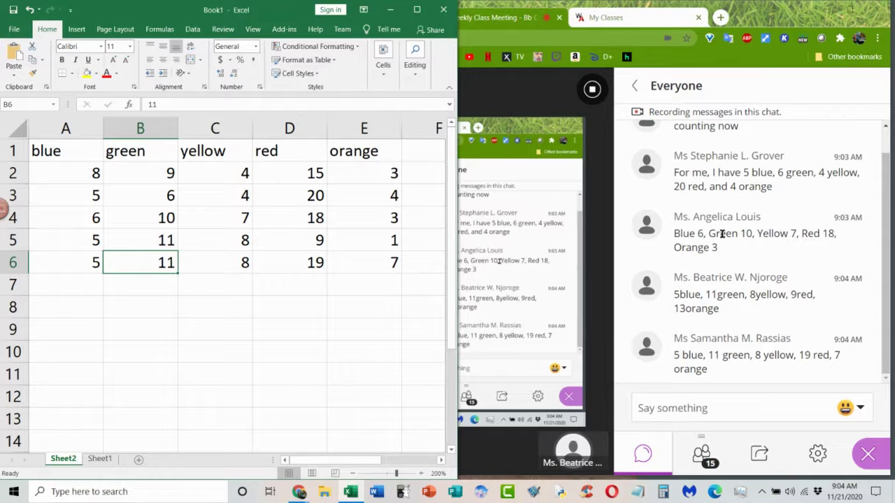
click(389, 245)
text(13)
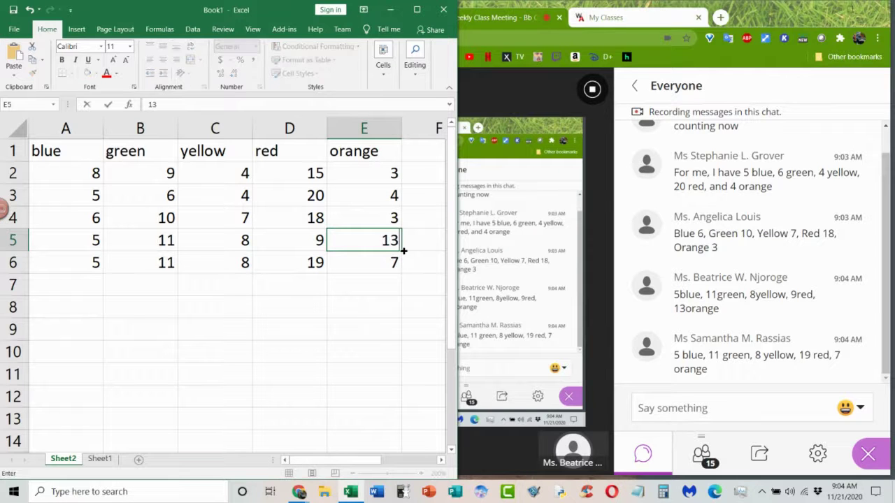
key(Return)
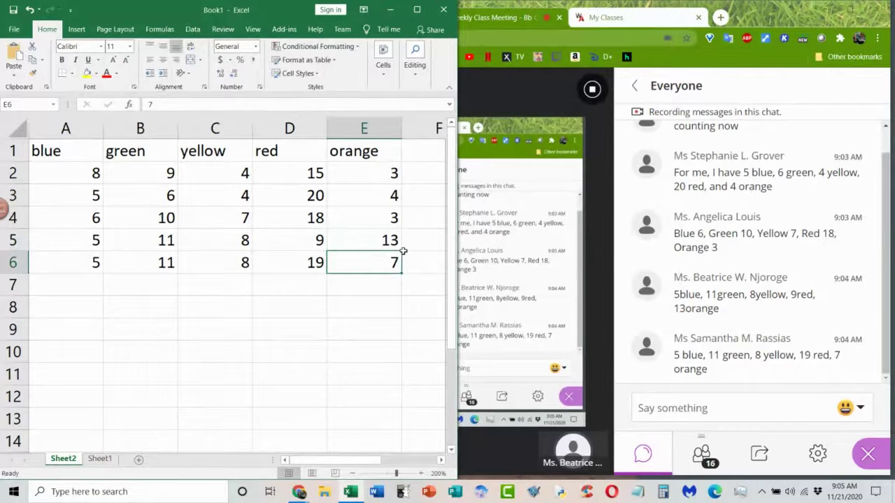
key(Return)
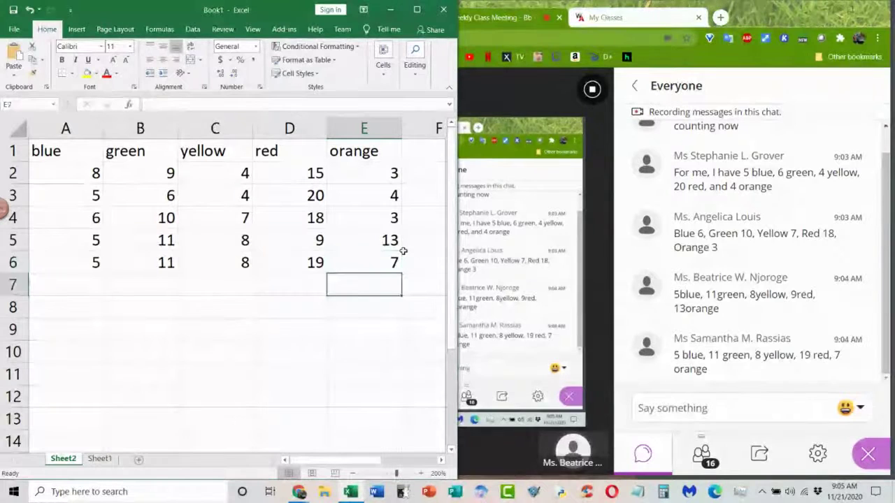
key(Left)
key(Left)
key(Left)
key(Left)
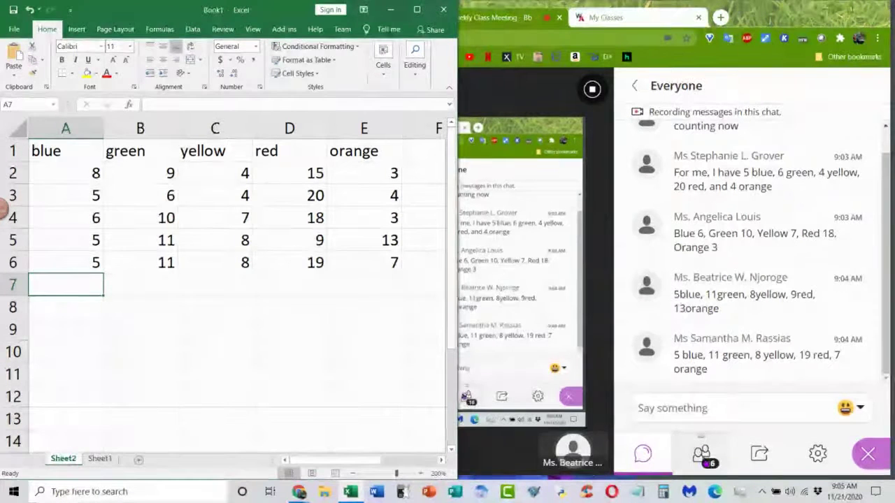
Review the attendee list in the class meeting in the browser, then restore the chat and return to the Excel workbook
click(701, 453)
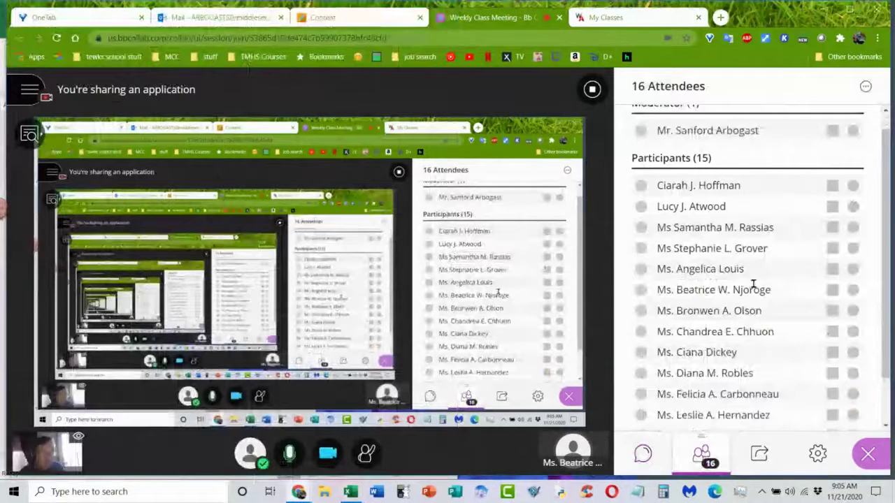
scroll(752, 285, down, 3)
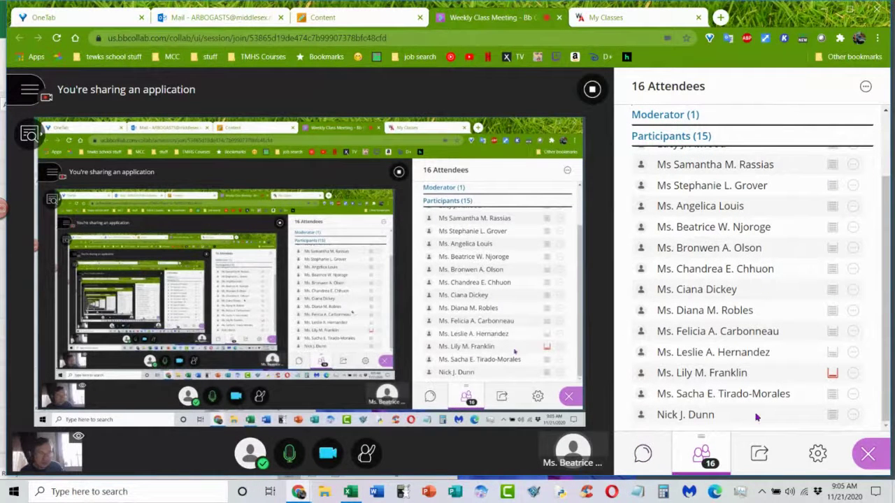
click(350, 492)
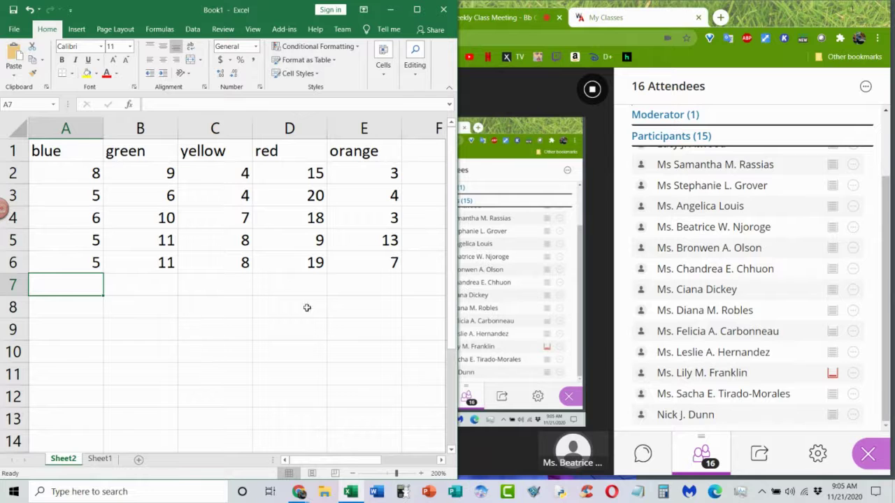
click(642, 454)
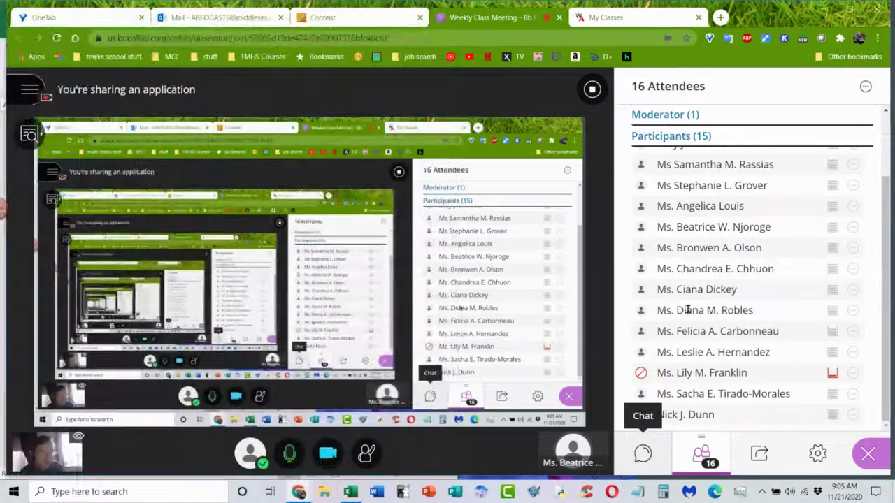
click(350, 491)
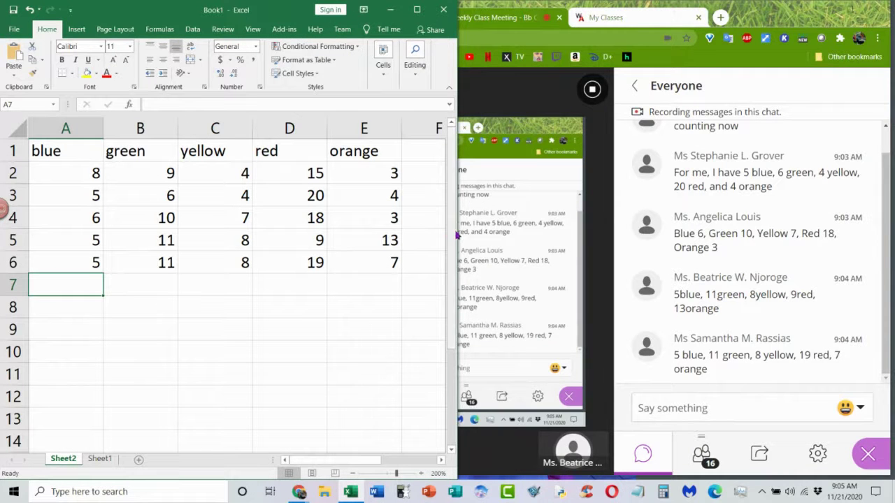
Widen the workbook window toward the chat messages and enlarge the sheet view to 240%
drag(457, 237, 593, 234)
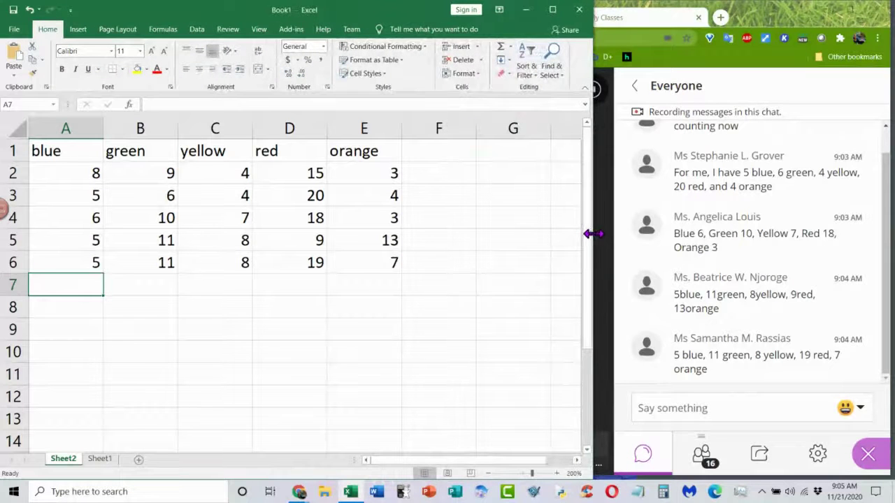
click(556, 474)
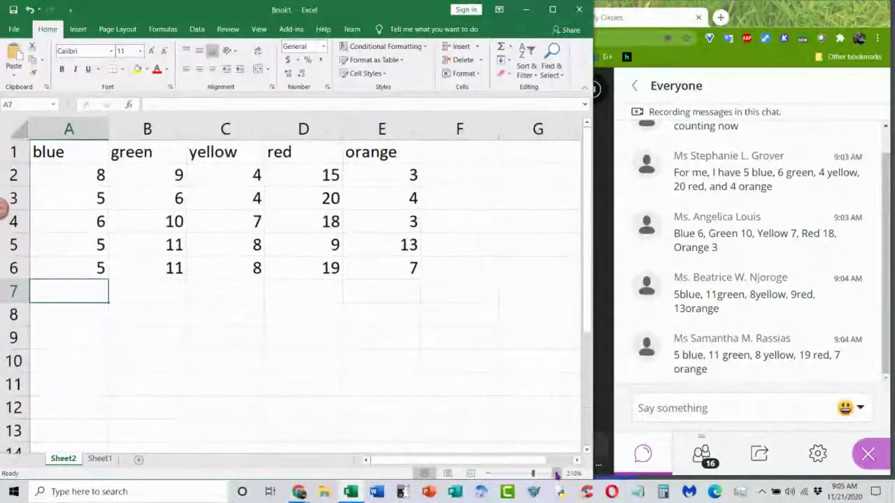
click(557, 474)
click(556, 474)
click(556, 474)
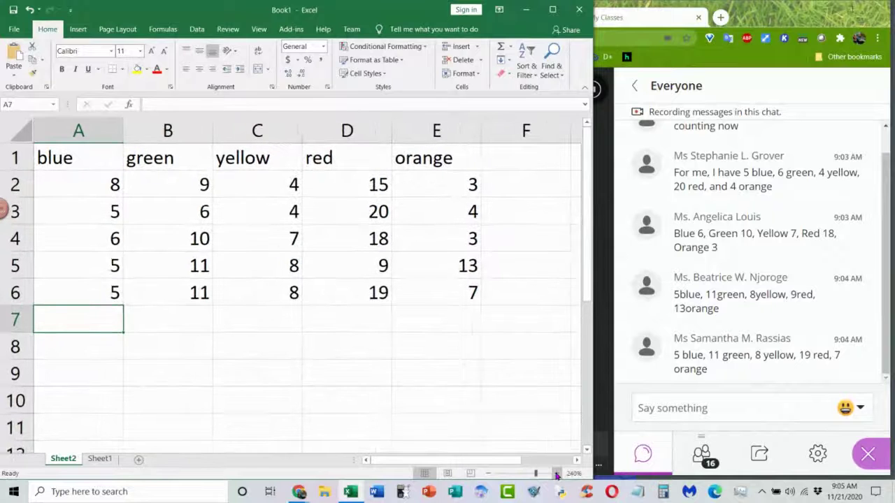
click(19, 159)
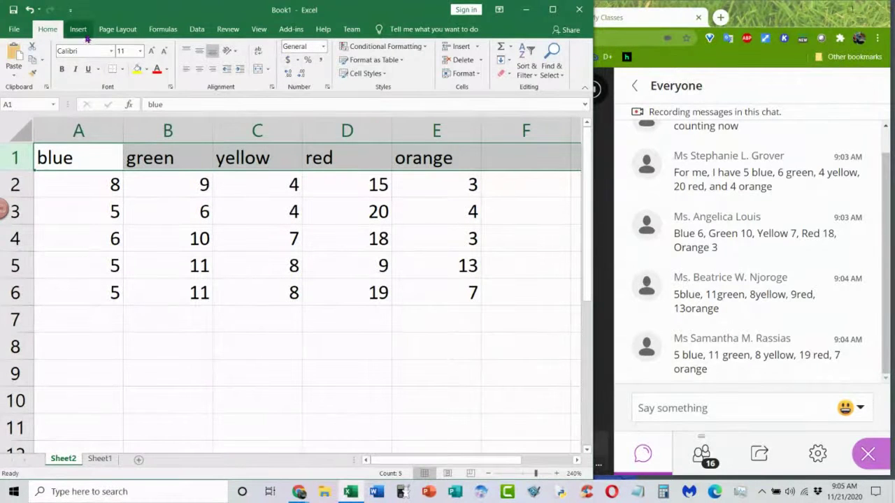
click(257, 30)
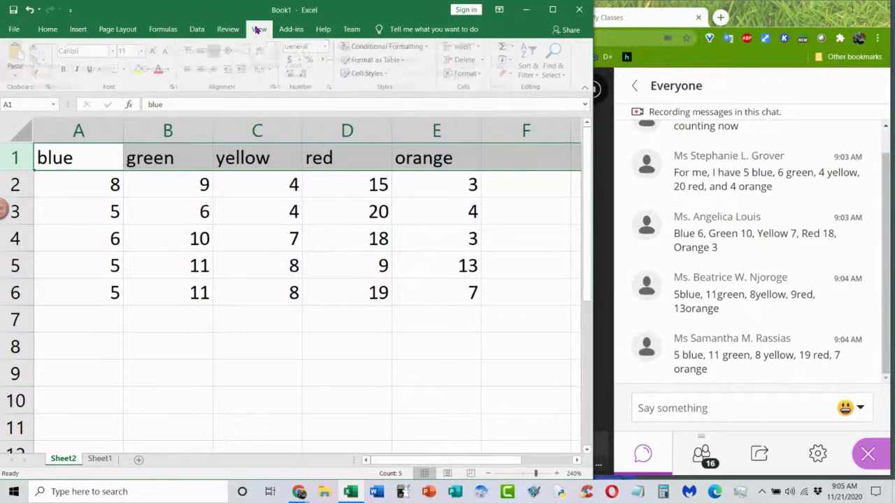
Enter the next chat-reported counts in row 7: blue 7, green 9, yellow 10, red 13, orange 8
click(98, 321)
text(7)
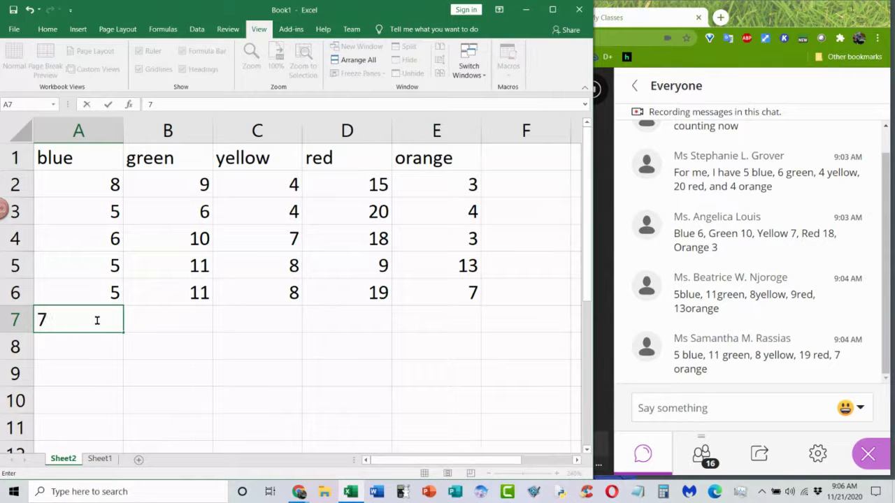
key(Tab)
text(9)
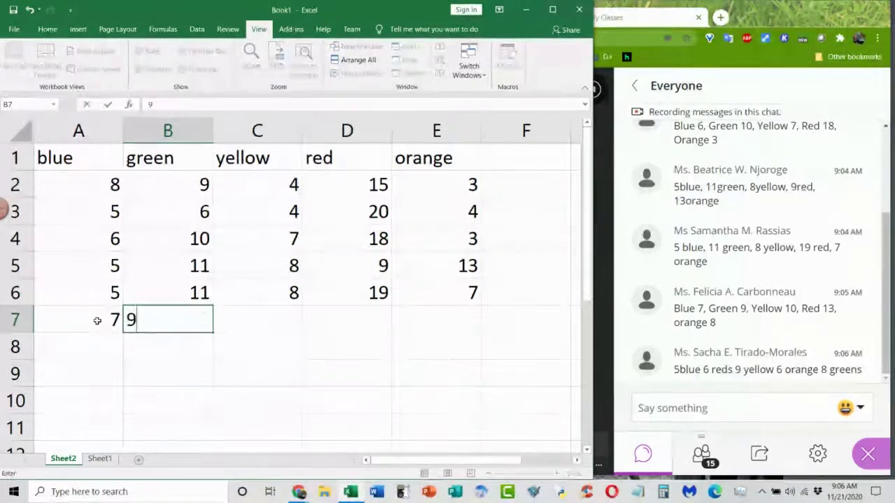
key(Tab)
text(10)
key(Tab)
text(13)
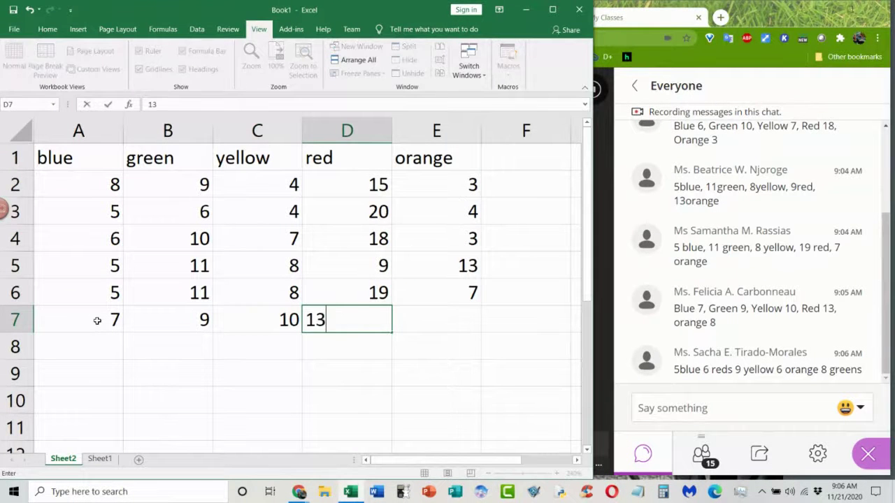
key(Tab)
text(8)
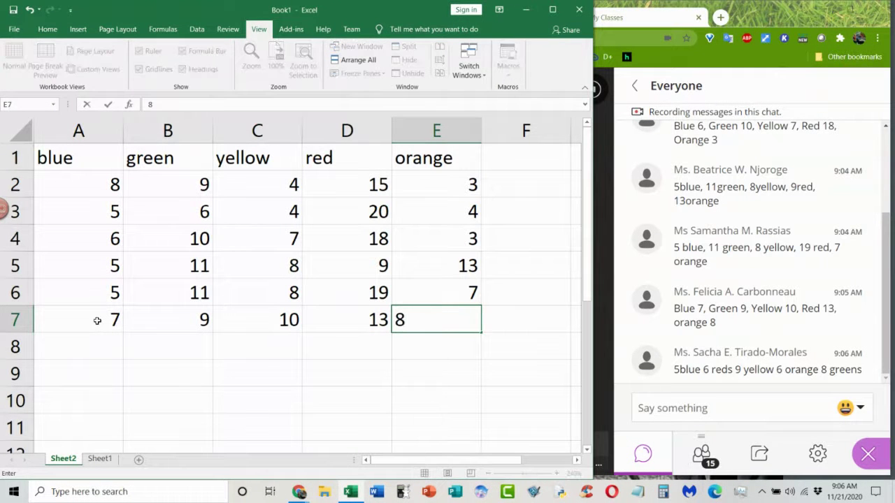
key(Return)
Record the following chat-reported counts in row 8: blue 5, green 8, yellow 9, red 6, orange 6
text(5)
key(Tab)
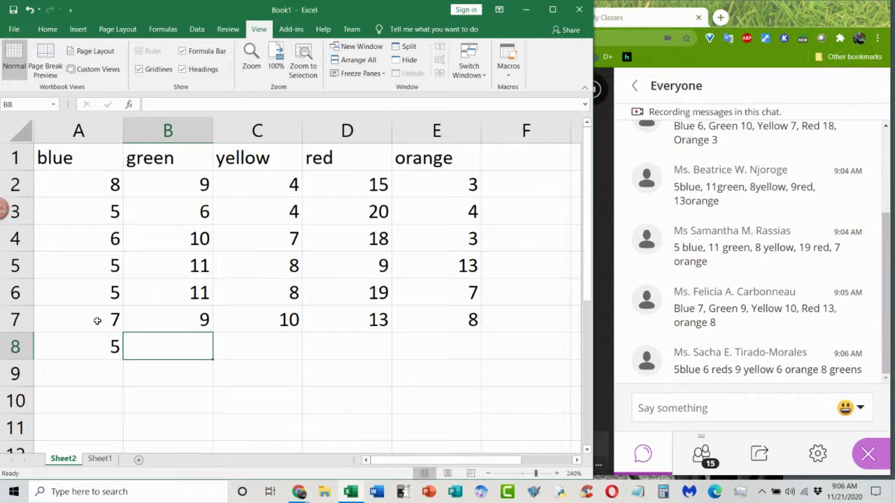
text(8)
key(Tab)
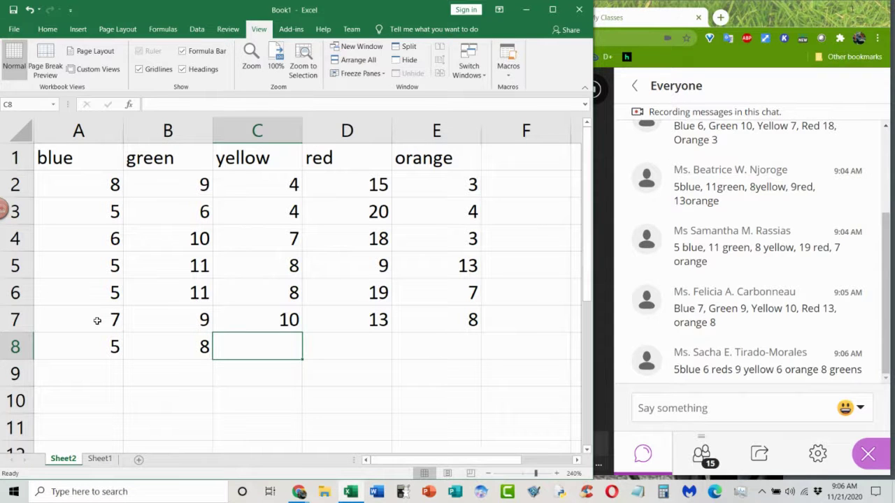
text(9)
key(Tab)
text(6)
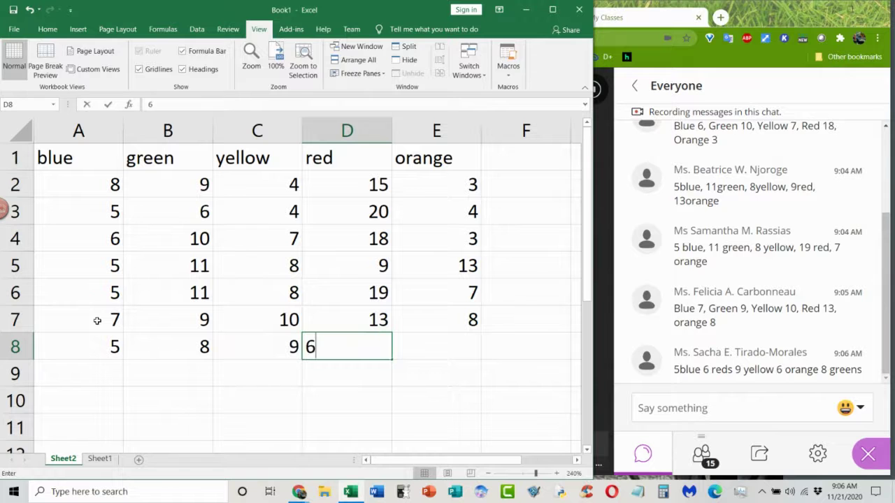
key(Tab)
text(6)
key(Return)
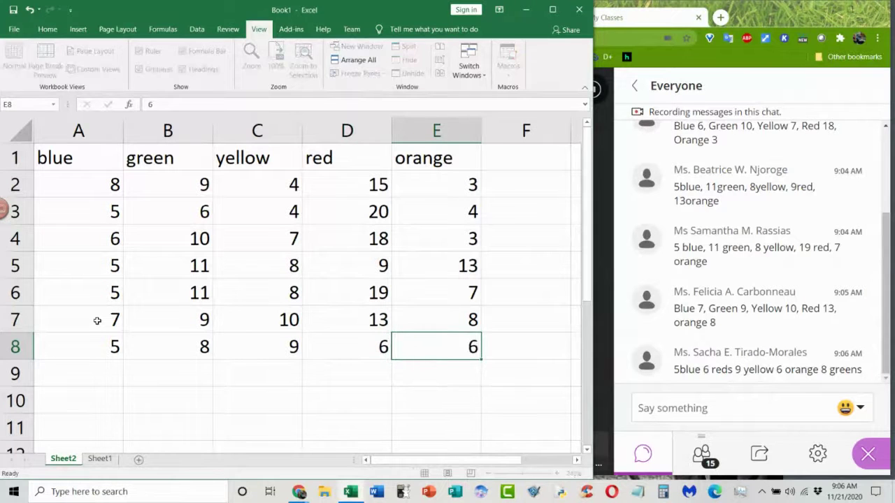
Freeze the top row of Sheet2 so the color headers stay in view while scrolling
click(30, 154)
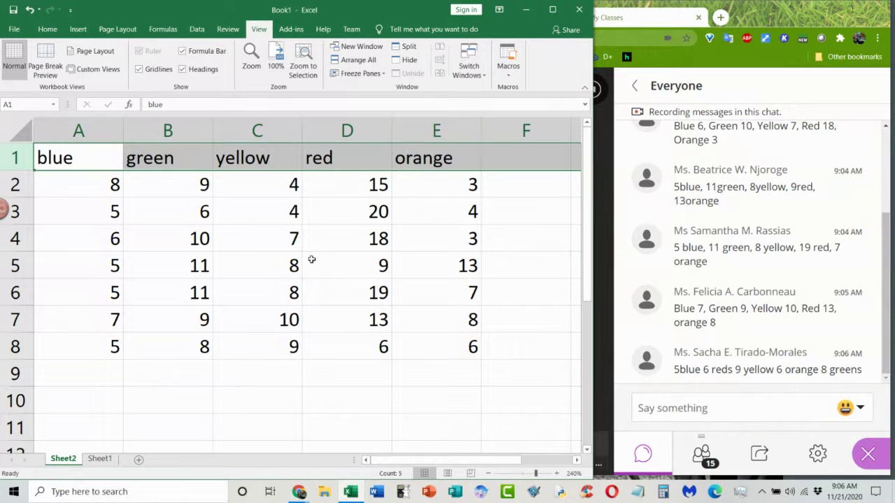
click(357, 74)
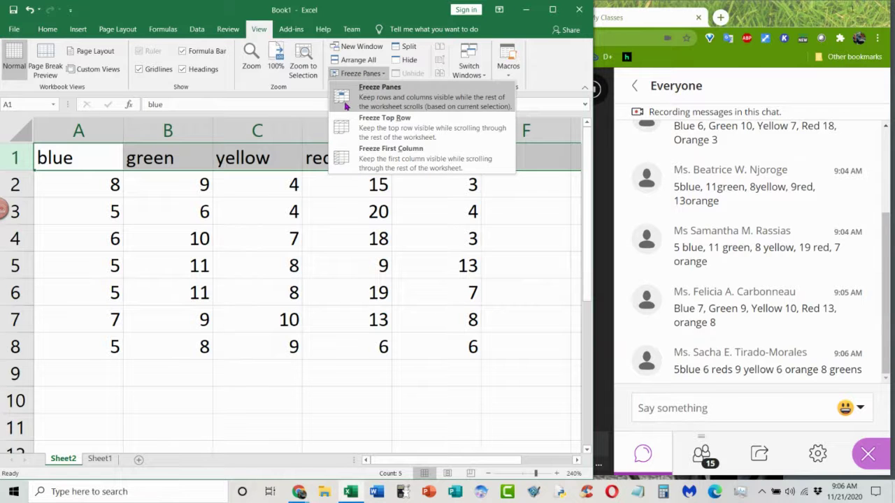
click(376, 130)
Fill row 9 with the newest chat-reported counts: blue 6, green 12, yellow 7, red 10, orange 12
click(81, 373)
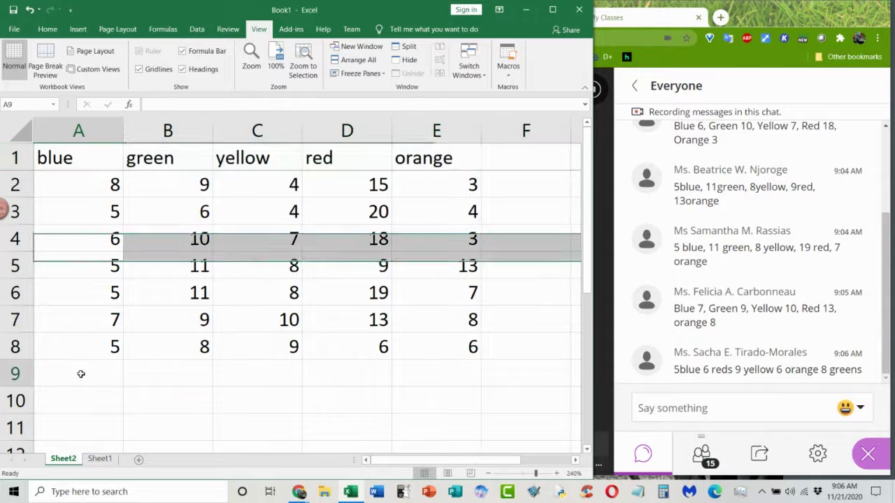
text(6)
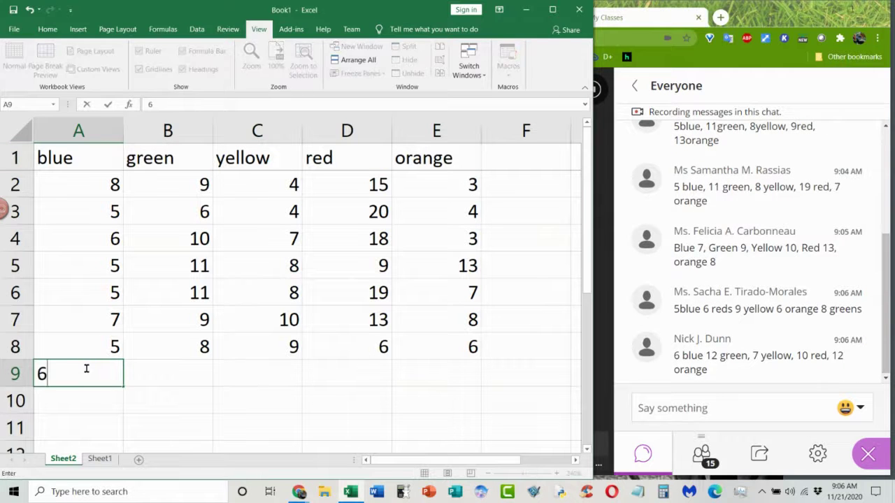
key(Tab)
text(12)
key(Tab)
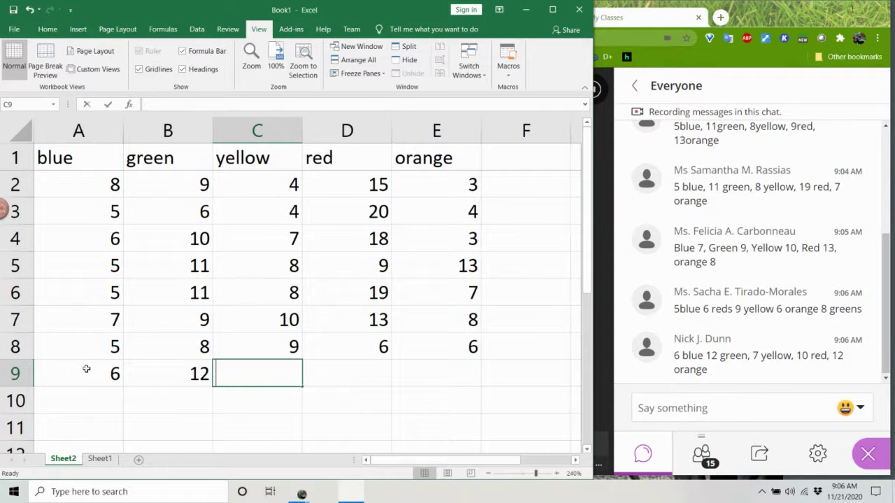
text(7)
key(Tab)
text(10)
key(Tab)
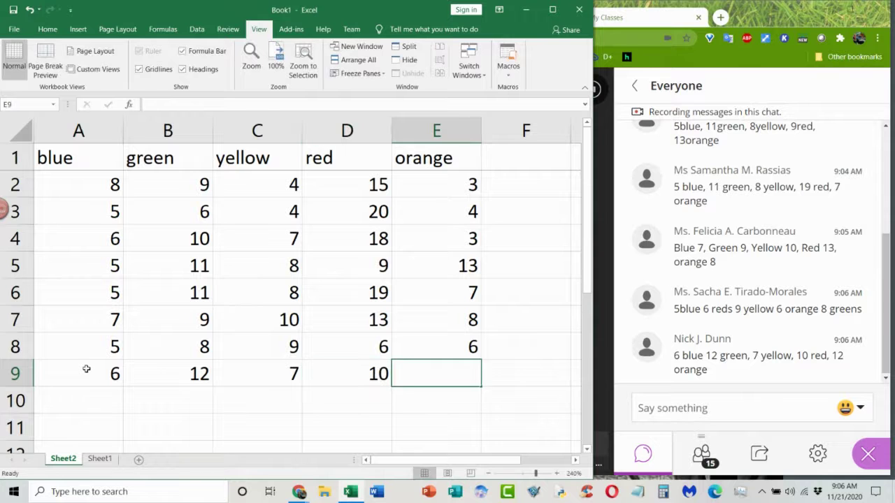
text(12)
key(Return)
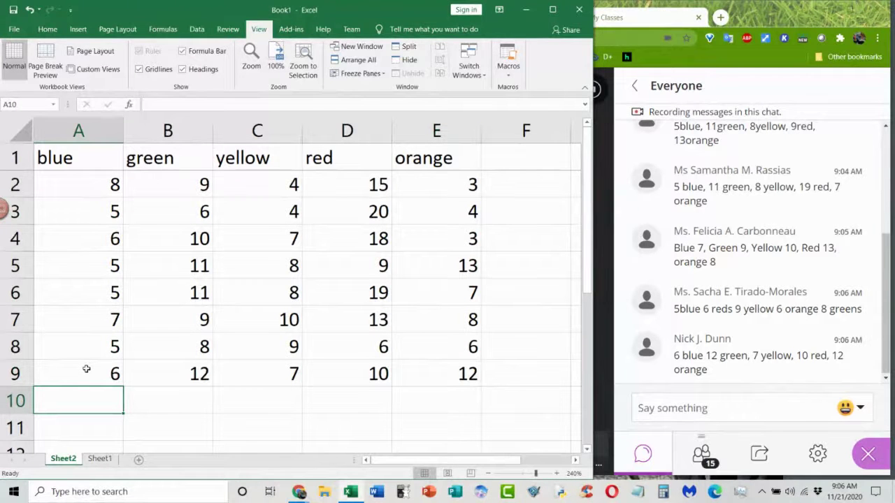
Record the next chat-reported counts in Sheet2 row 10: blue 3, green 14, yellow 9, red 6, orange 4
scroll(168, 283, down, 2)
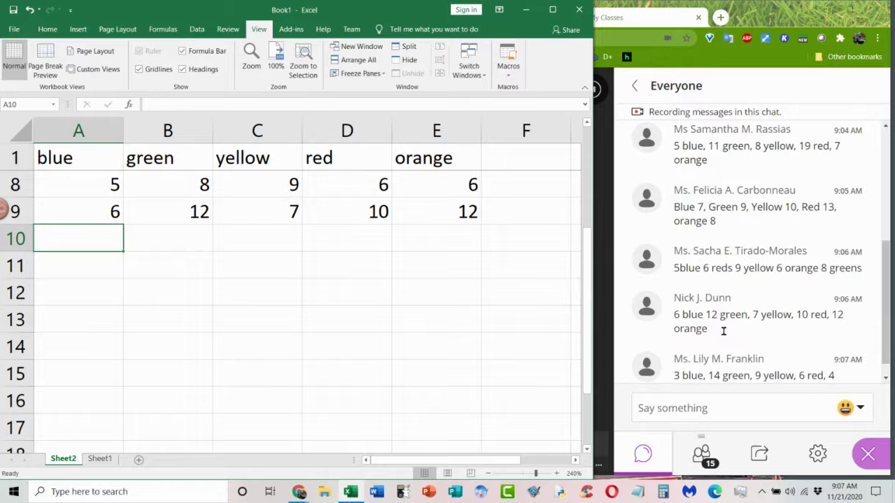
text(3)
key(Tab)
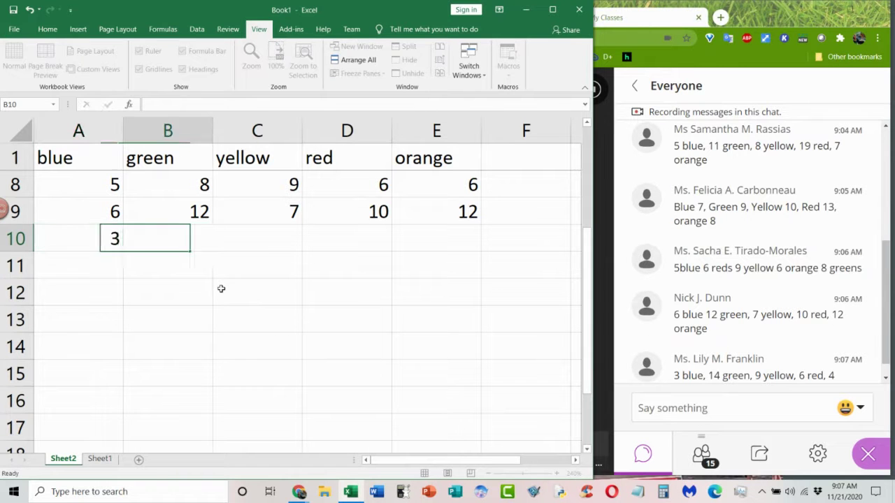
text(14)
key(Tab)
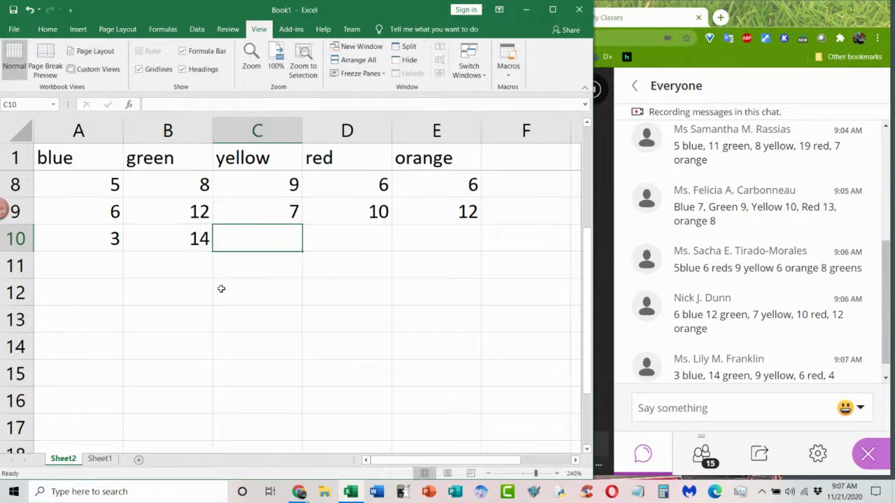
text(9)
key(Tab)
text(6)
key(Tab)
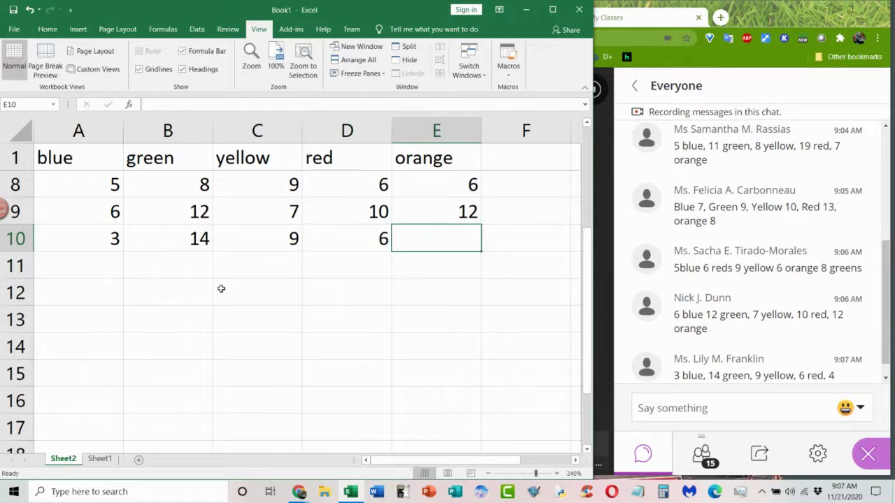
text(4)
key(Return)
text(7)
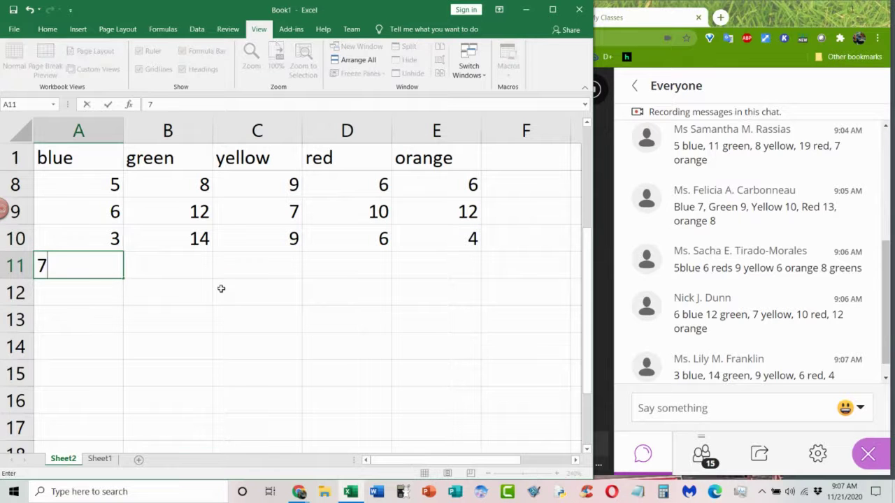
key(Tab)
text(5)
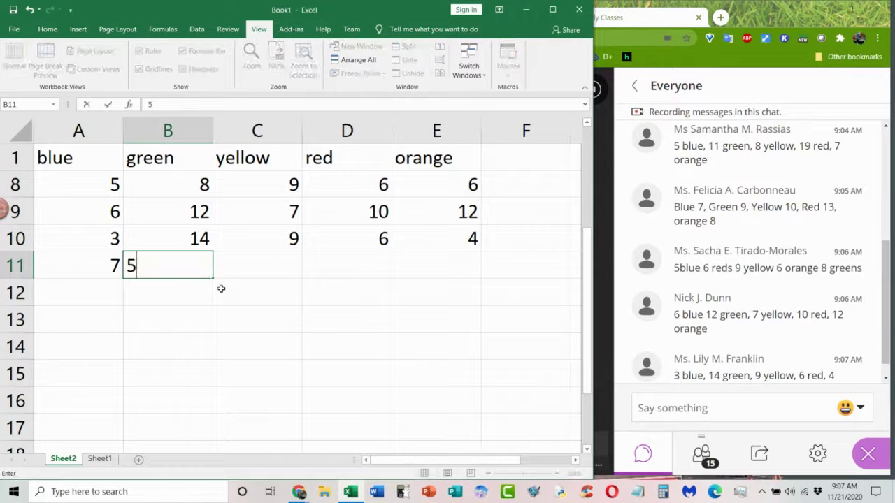
key(Tab)
text(5)
key(Tab)
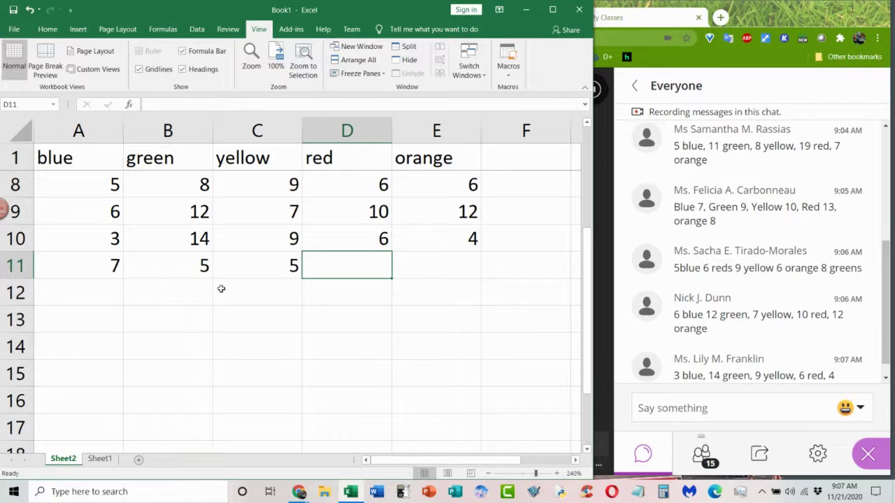
Fill row 11 with the counts blue 2, green 3, yellow 7, red 5, orange 5, overwriting the entries already there
click(114, 272)
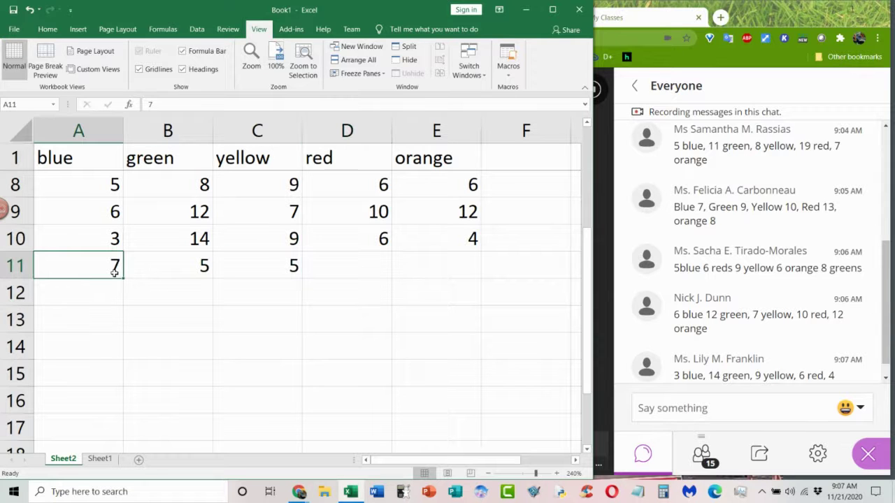
text(2)
key(Tab)
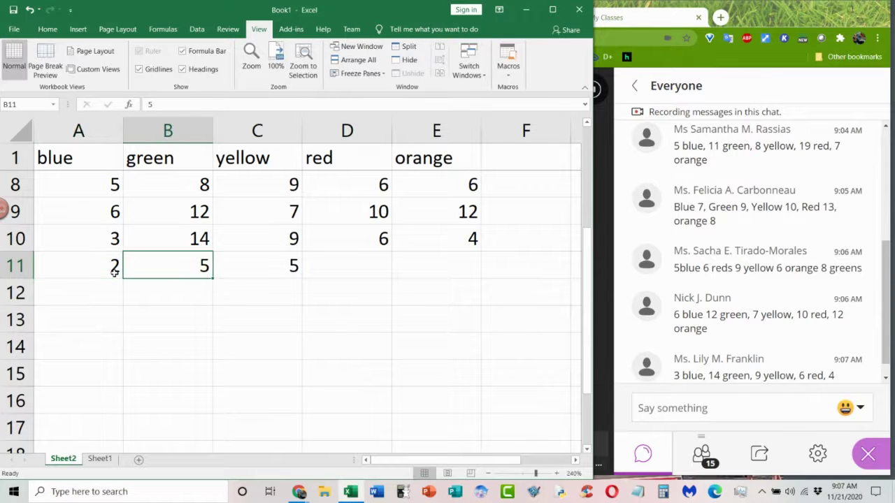
text(3)
key(Tab)
text(7)
key(Tab)
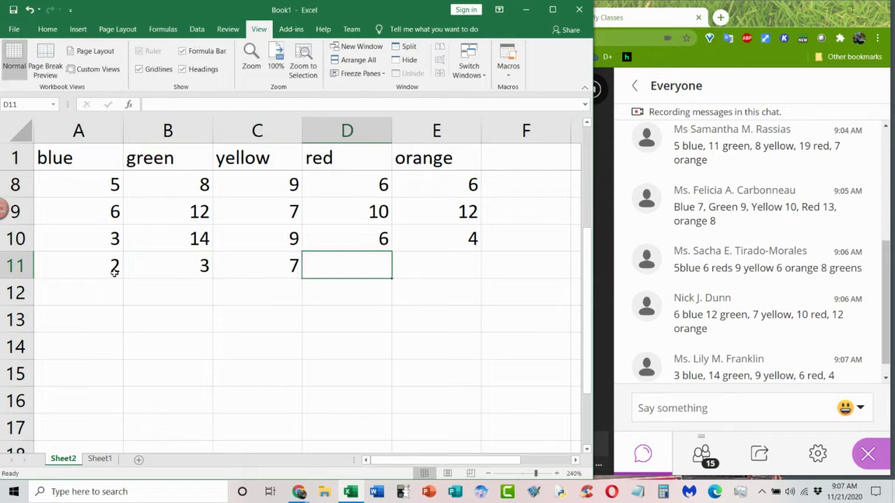
text(5)
key(Tab)
text(5)
key(Return)
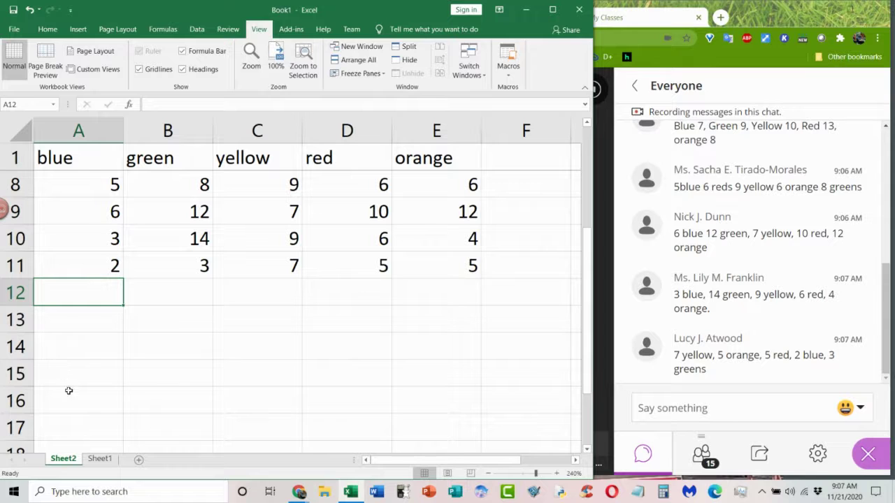
Check the class meeting's attendee list and group chat in Chrome for outstanding reports, and return to Excel
click(652, 460)
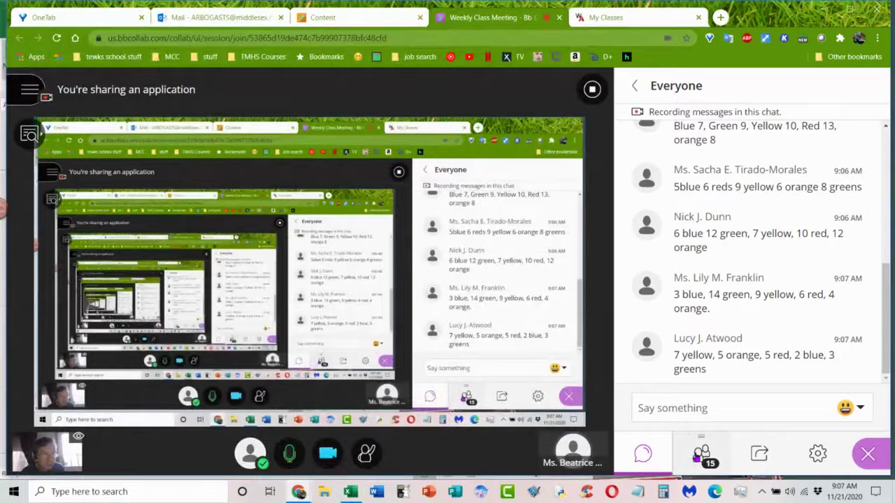
click(700, 456)
scroll(741, 280, down, 2)
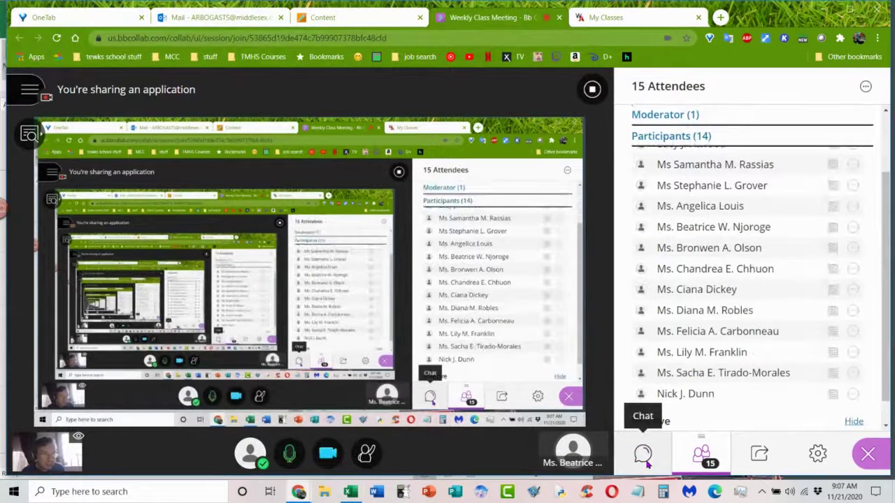
click(646, 464)
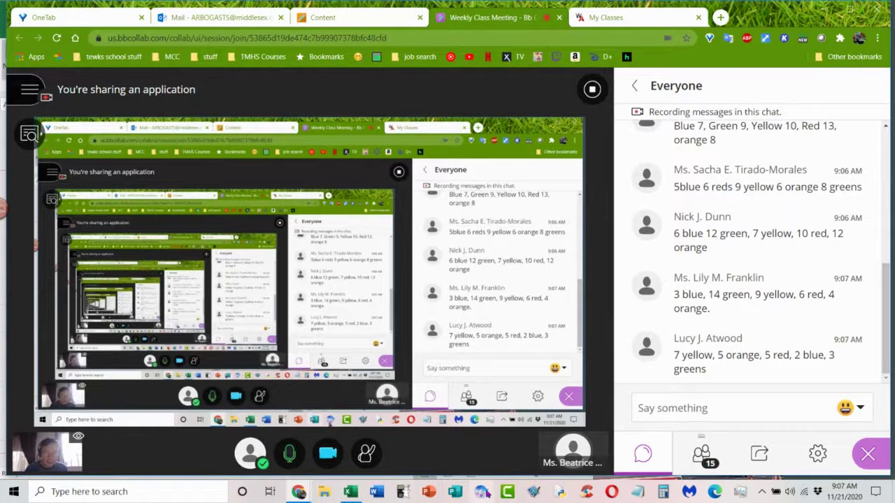
click(350, 493)
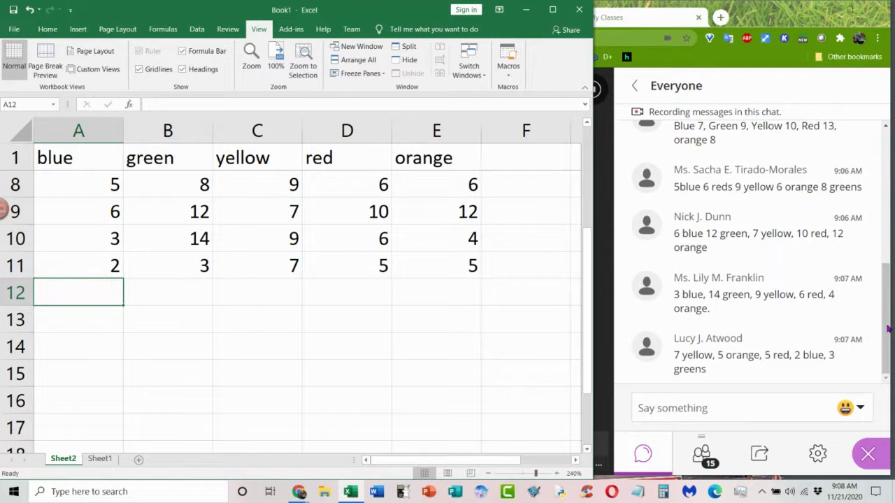
drag(886, 329, 886, 349)
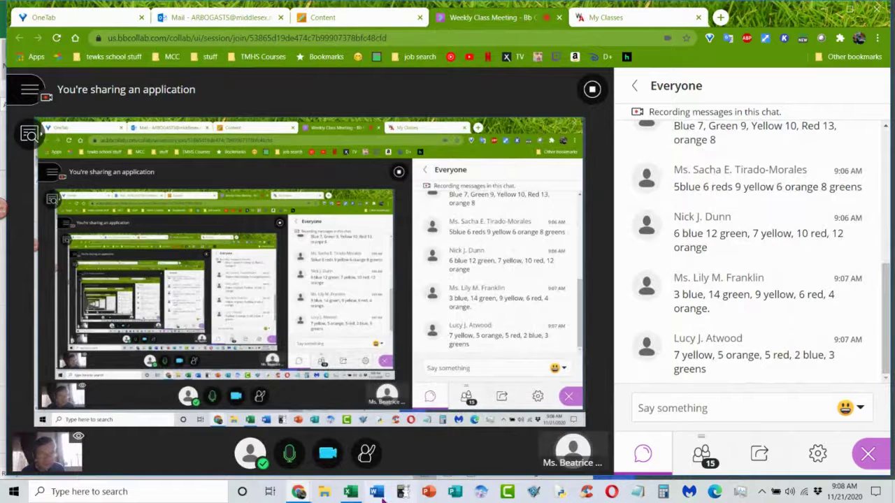
click(350, 492)
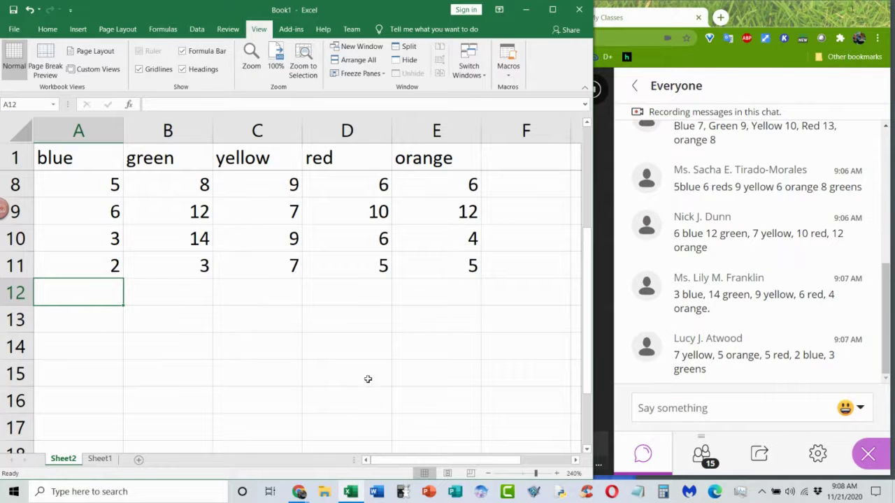
Enter another participant's counts in Sheet2 row 12: blue 7, green 8, yellow 5, red 13, orange 6
click(100, 459)
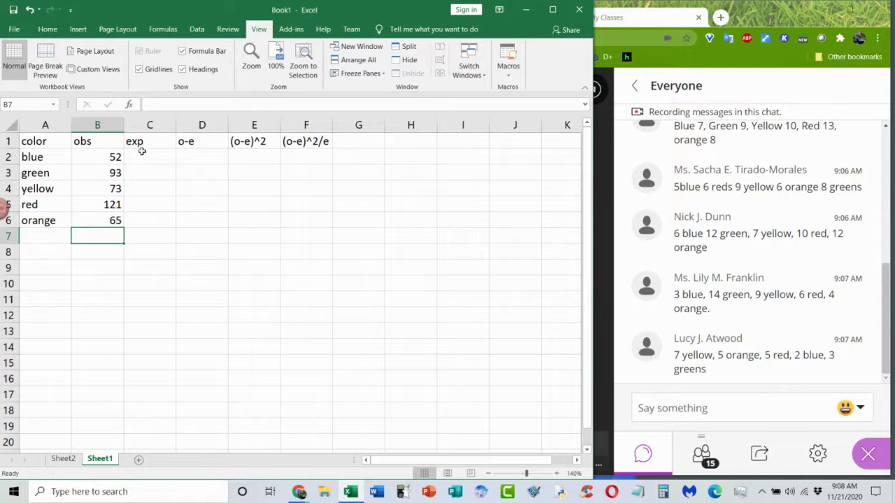
click(63, 459)
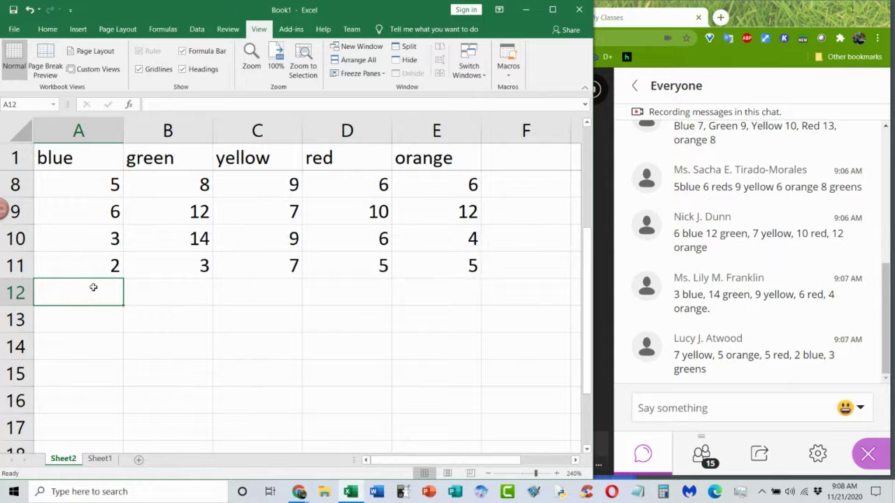
text(7)
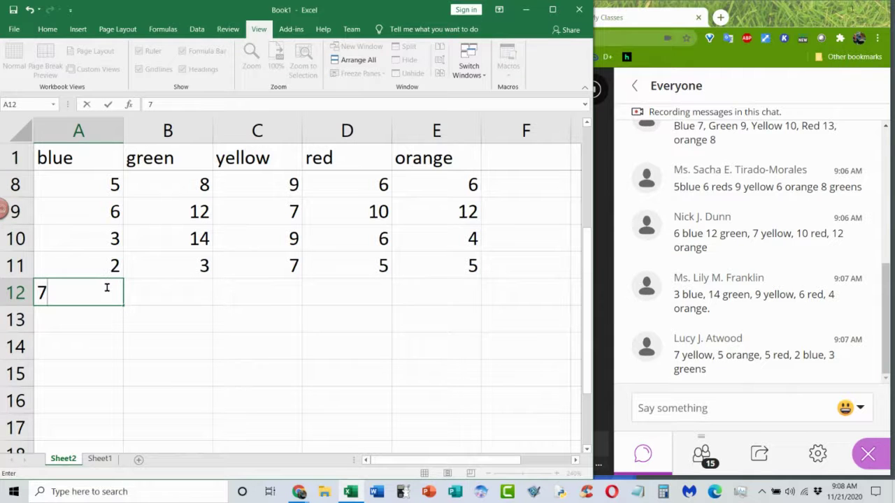
key(Tab)
text(8)
key(Tab)
text(5)
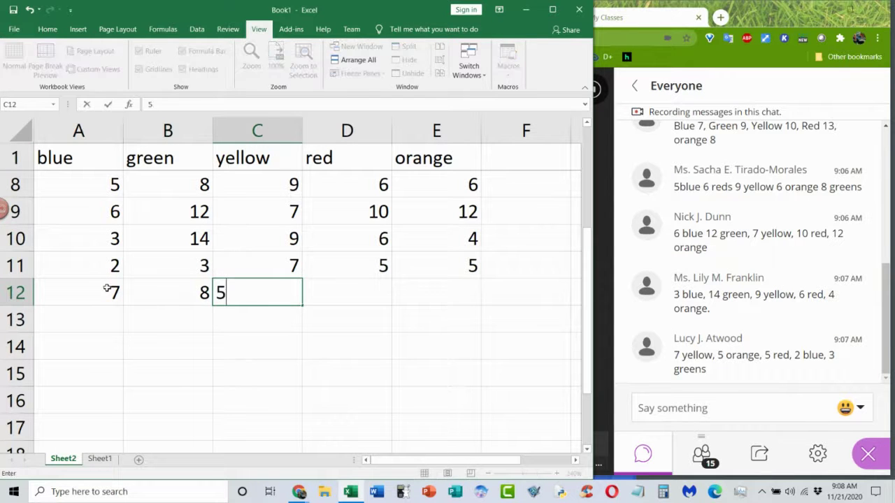
key(Tab)
text(13)
key(Tab)
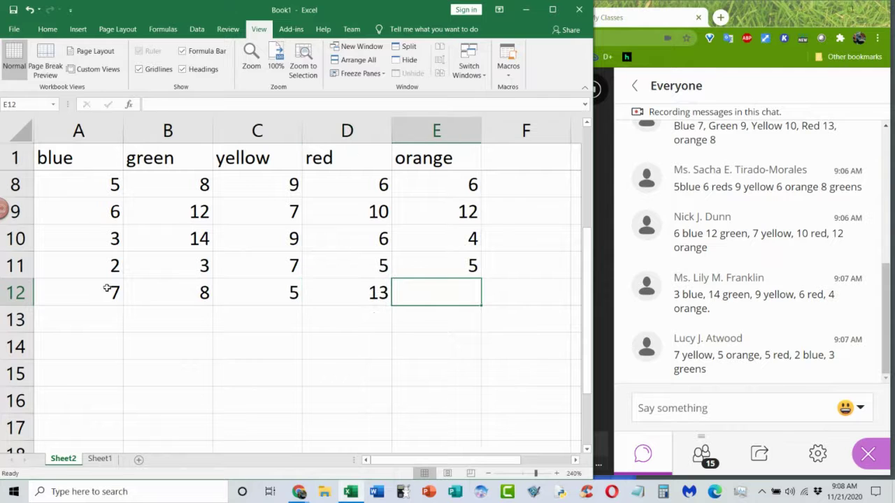
text(6)
key(Return)
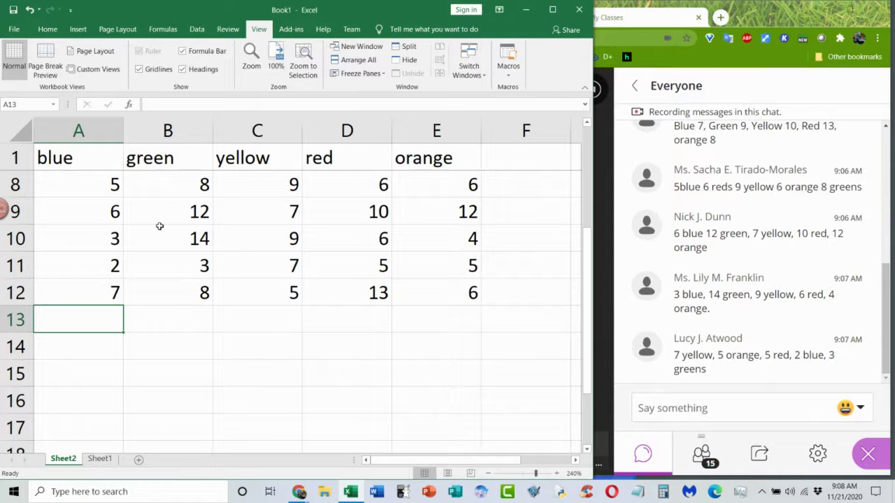
Show Sheet1 with the observed and expected table and enlarge it to 210% zoom
click(98, 459)
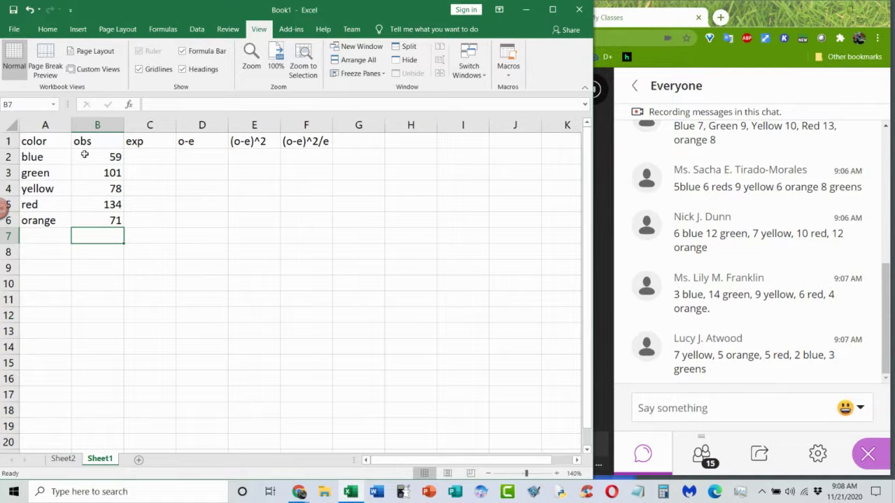
click(556, 473)
click(557, 473)
click(556, 473)
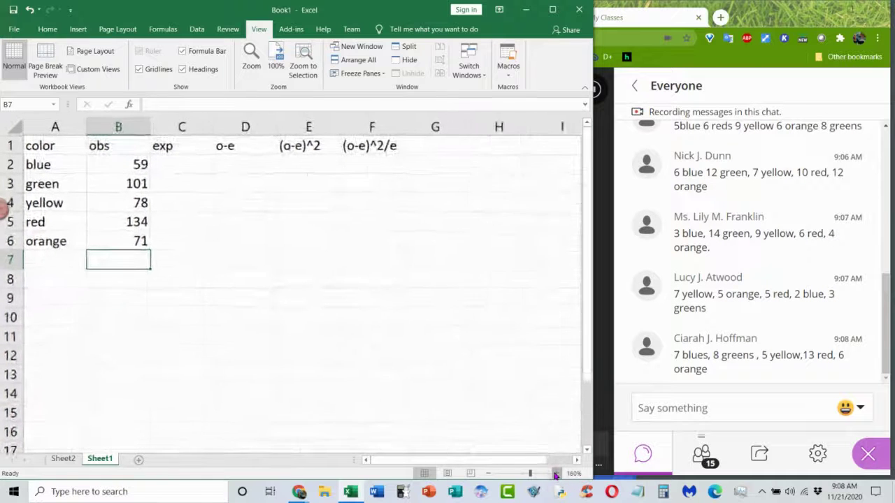
click(556, 473)
click(556, 473)
click(555, 473)
click(556, 474)
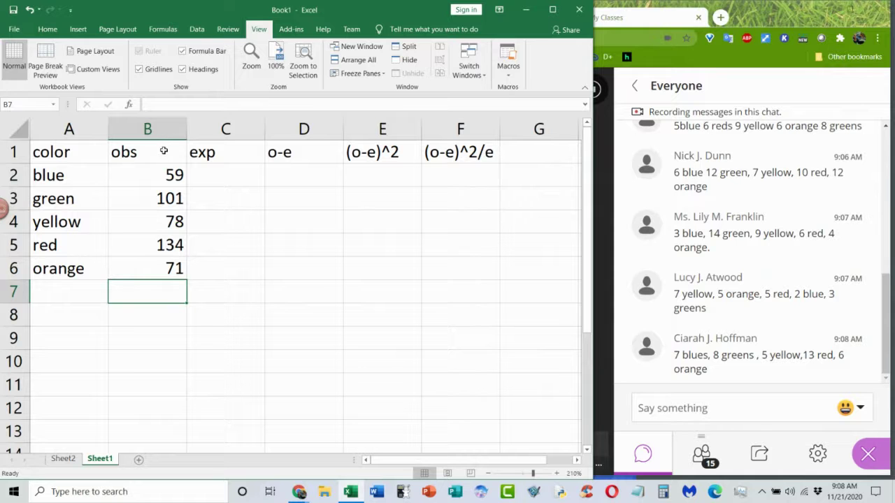
click(19, 36)
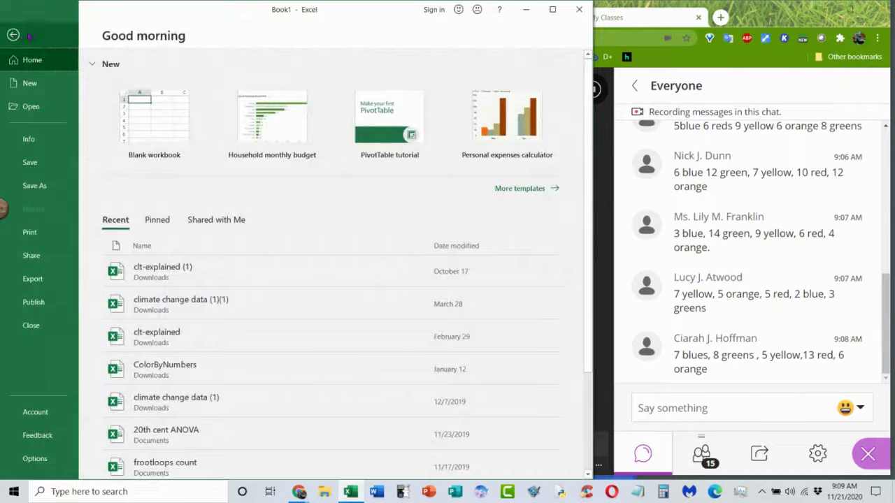
click(19, 36)
click(48, 29)
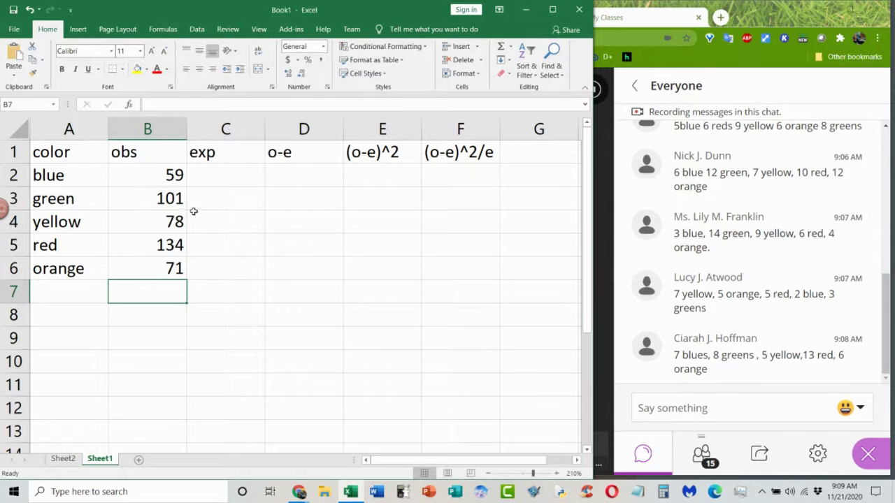
Look over Sheet2's recorded counts and inspect the observed-count formulas in Sheet1 cells B2 through B6
click(62, 458)
scroll(187, 277, up, 2)
scroll(187, 278, down, 5)
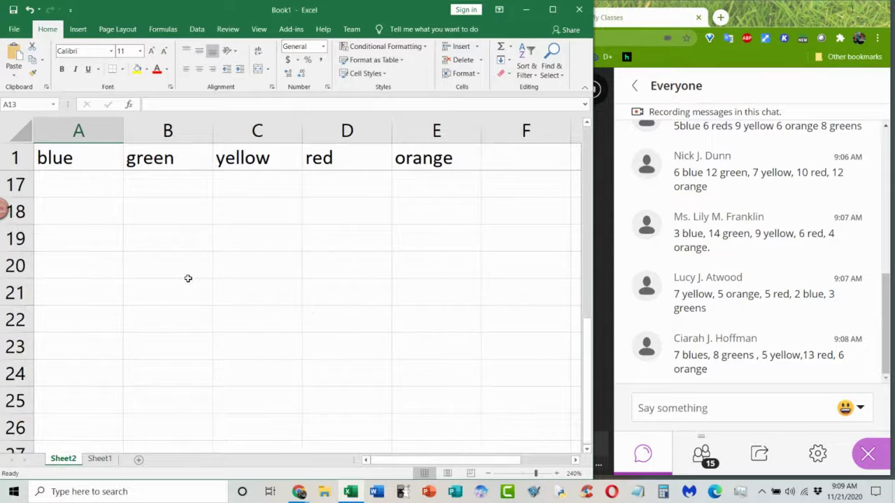
scroll(184, 286, up, 2)
click(100, 459)
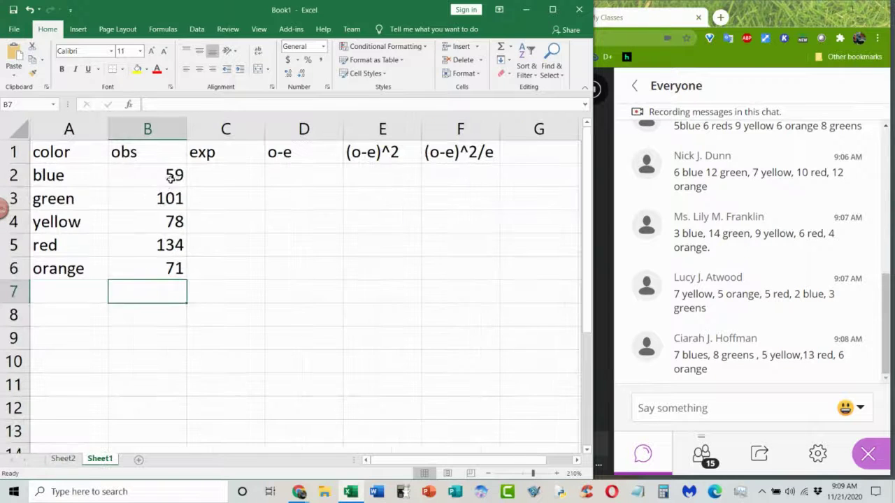
click(173, 180)
click(173, 198)
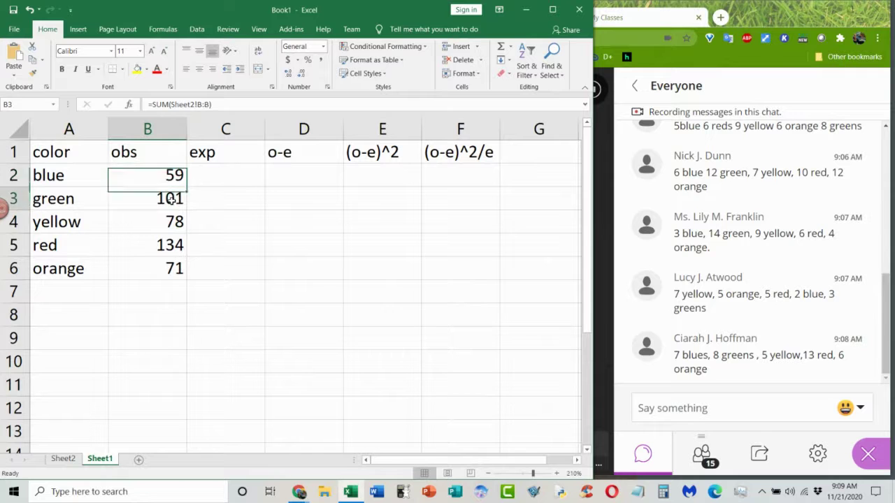
click(174, 221)
click(165, 249)
click(162, 274)
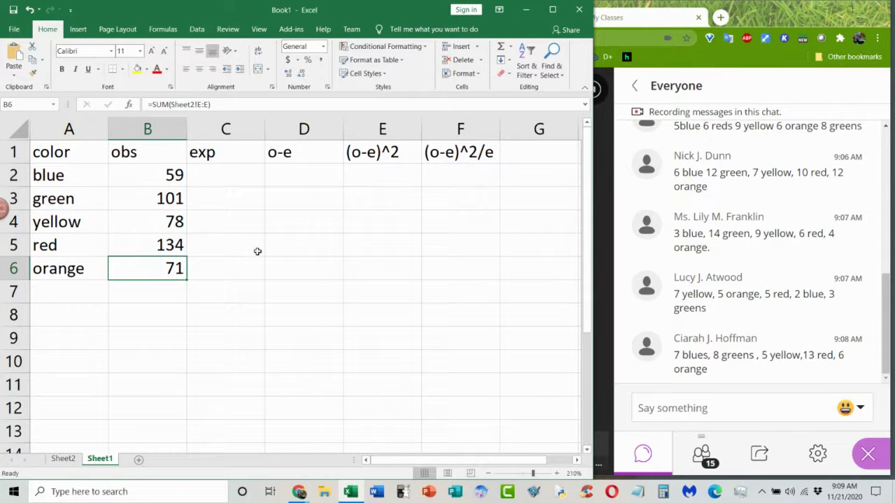
Total the observed counts of all five colors with AutoSum in cell B7 of Sheet1
click(226, 176)
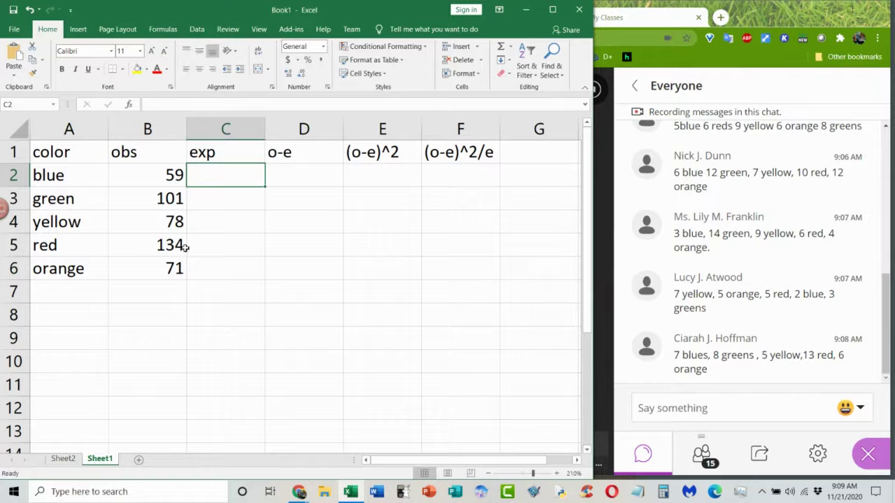
click(171, 294)
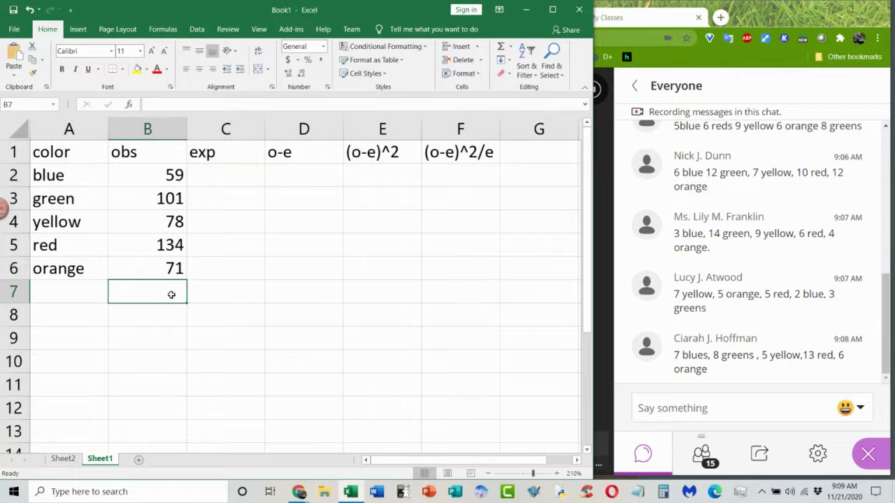
click(501, 48)
key(Return)
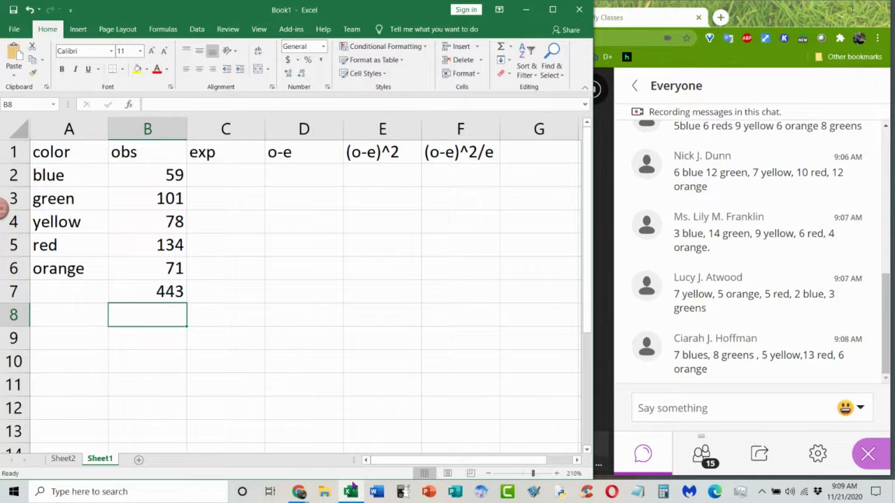
Switch to Chrome and search in a new tab for "skittles color distribution", reading the explanation of the color proportions
click(298, 491)
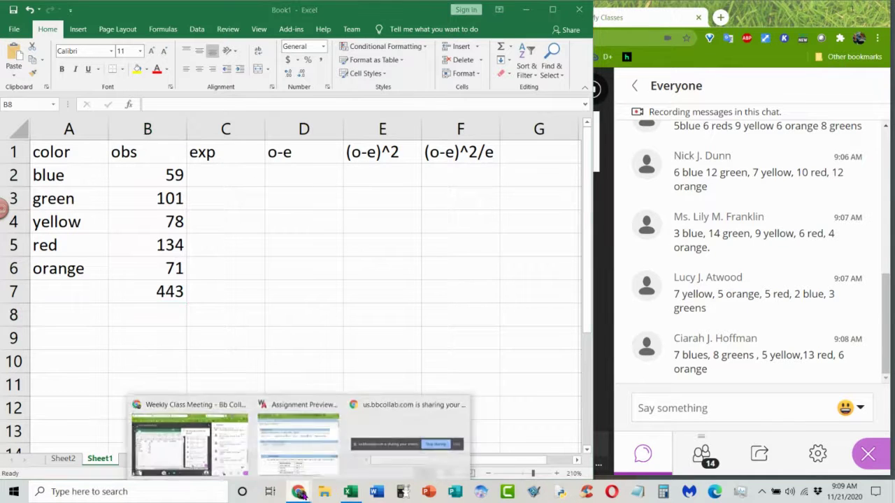
click(201, 415)
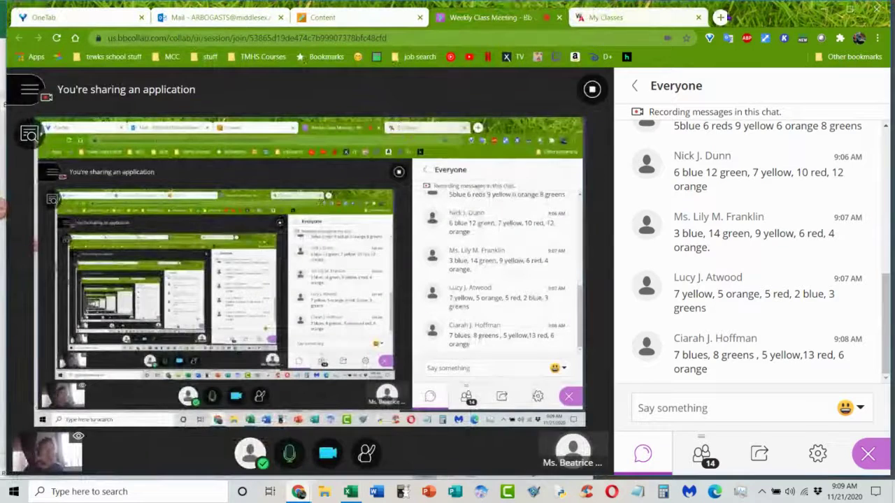
click(721, 17)
text(skittle)
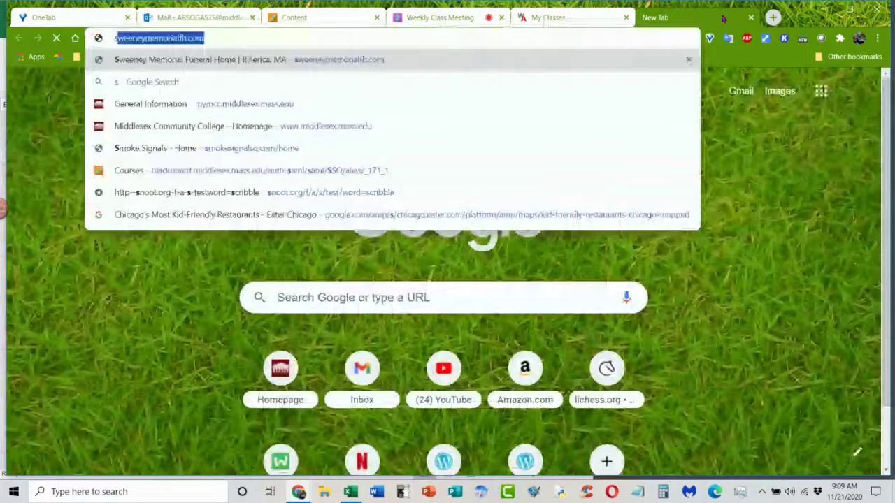
text(s )
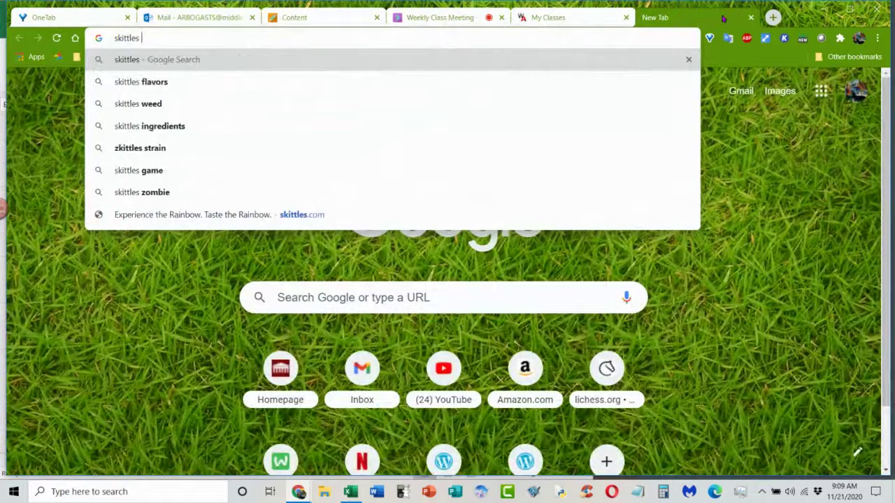
text(color d)
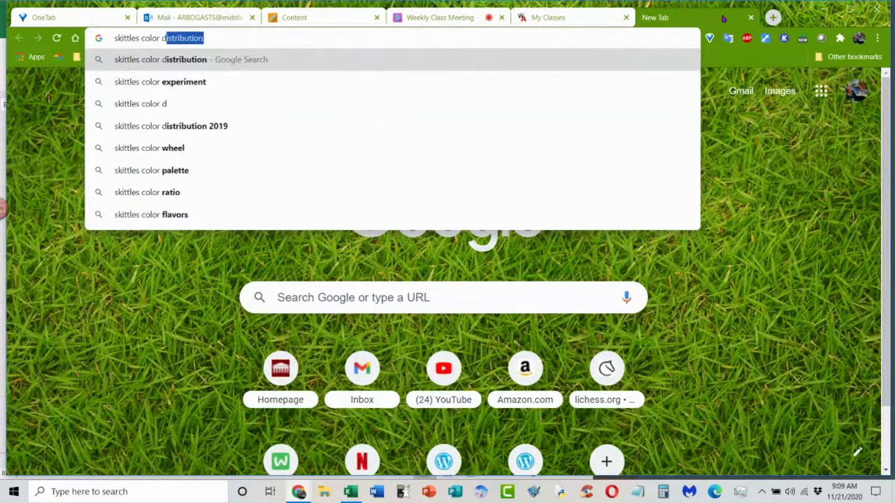
text(istribution)
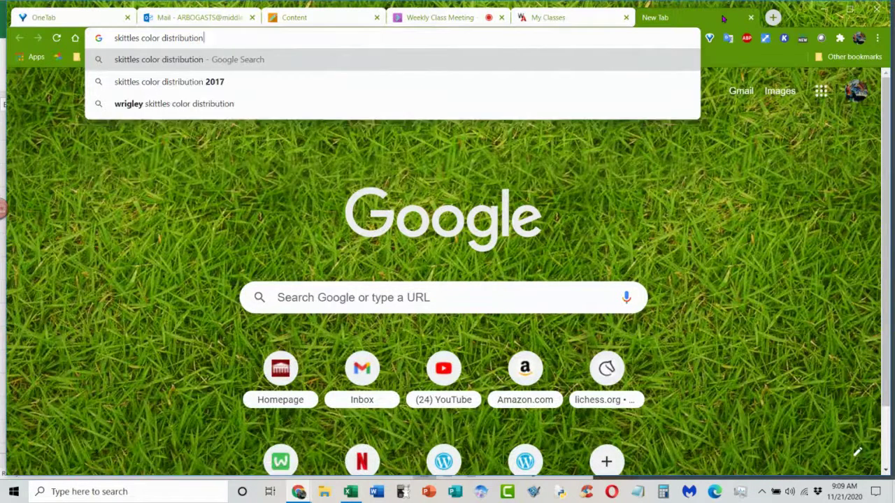
key(Return)
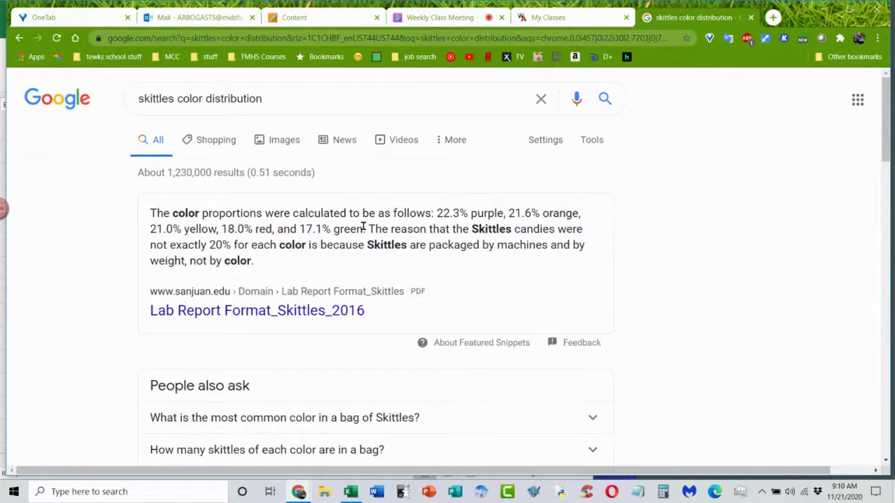
drag(364, 229, 375, 258)
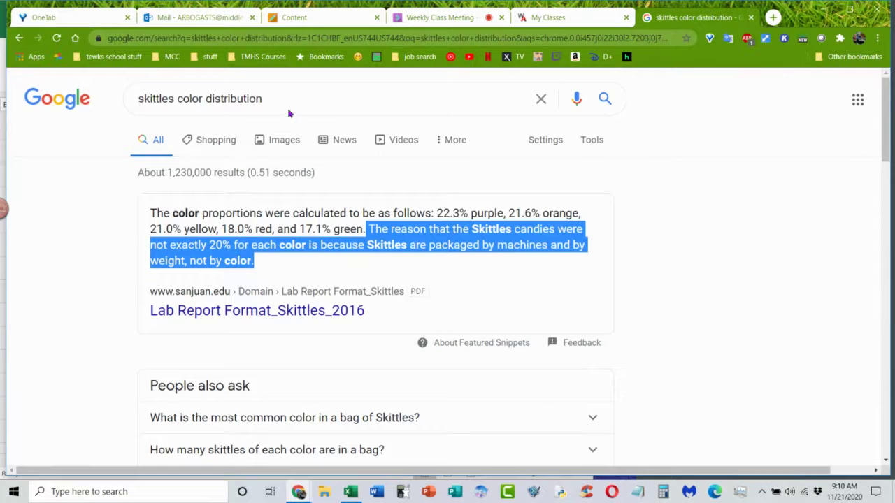
Search Google for "m&M color distribution" and read the featured passage on the color percentages
click(155, 97)
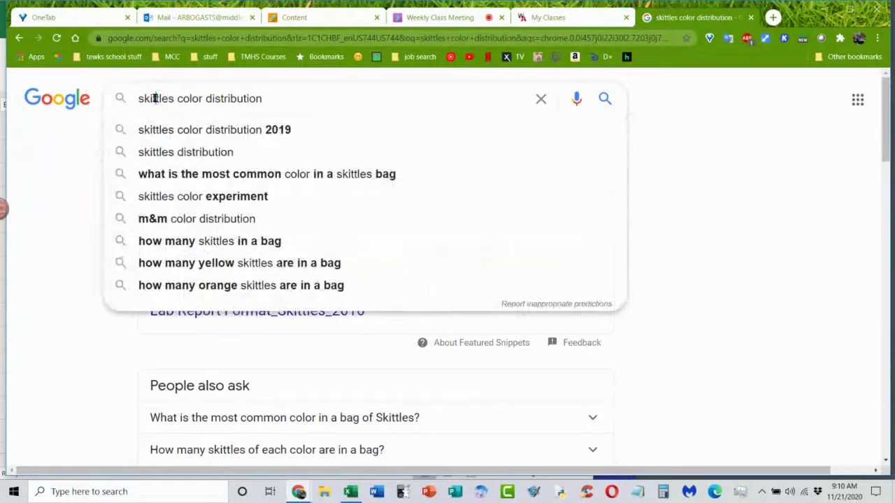
double_click(156, 100)
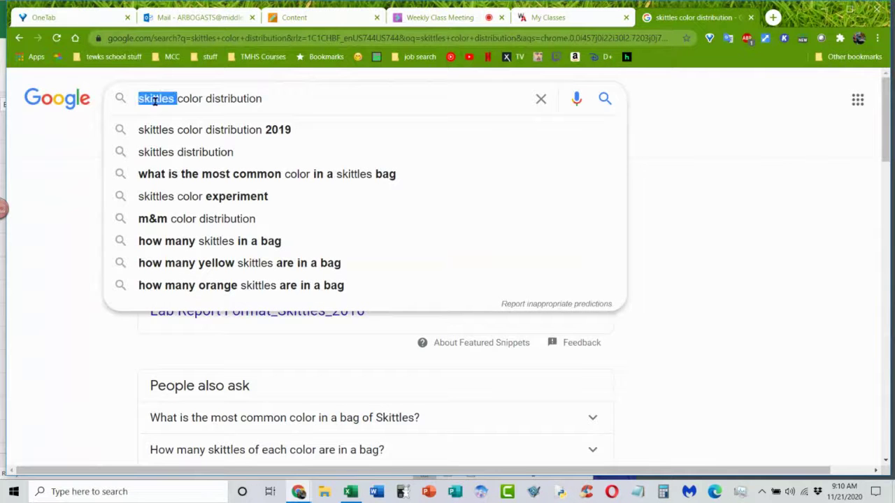
text(m&M)
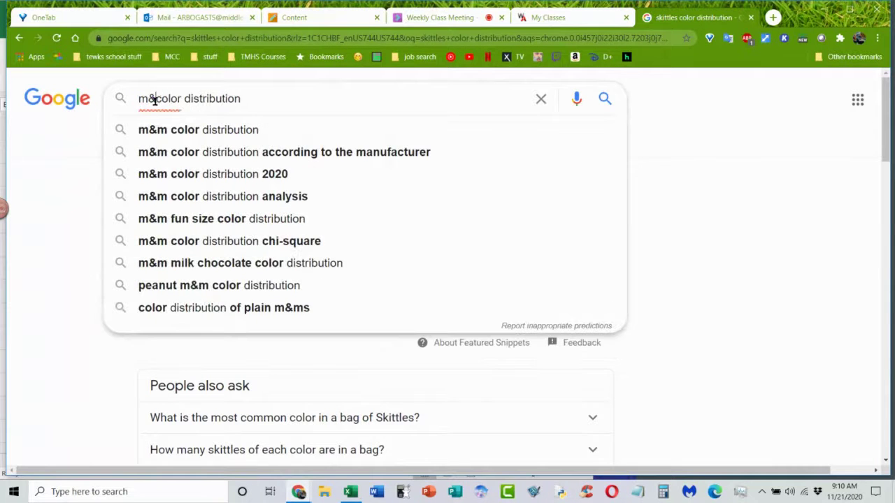
key(Return)
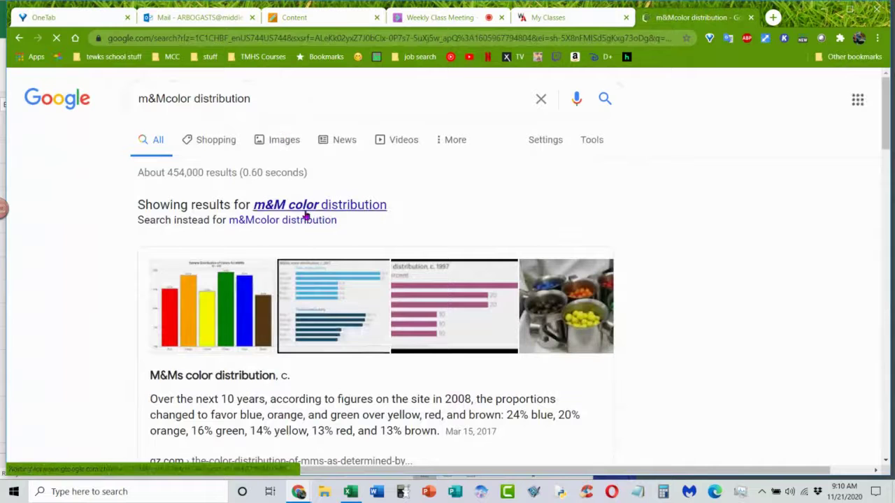
click(306, 211)
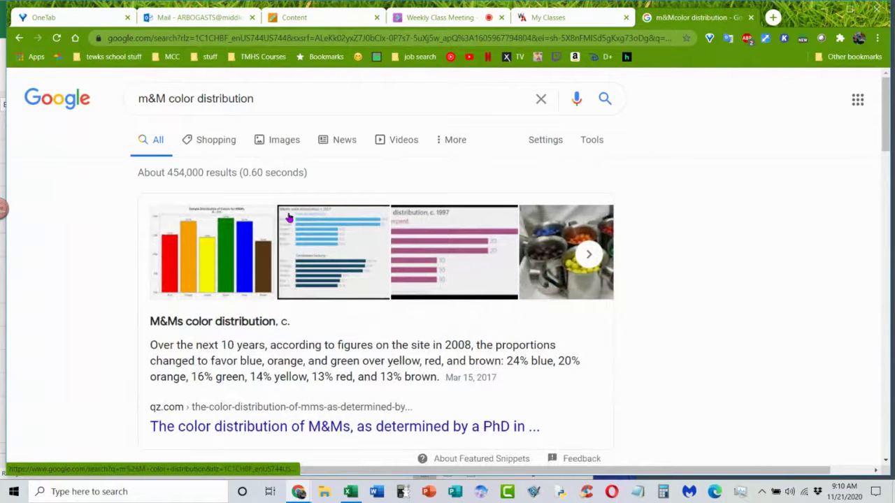
scroll(342, 332, down, 1)
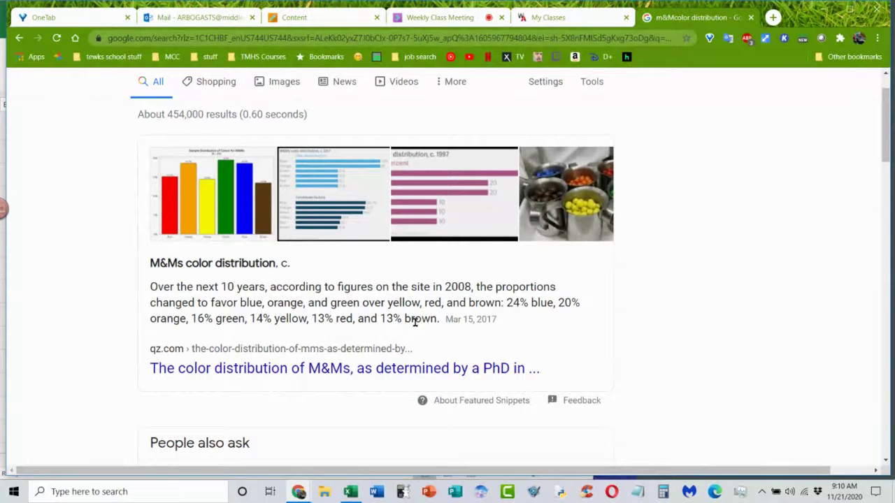
drag(504, 327, 152, 286)
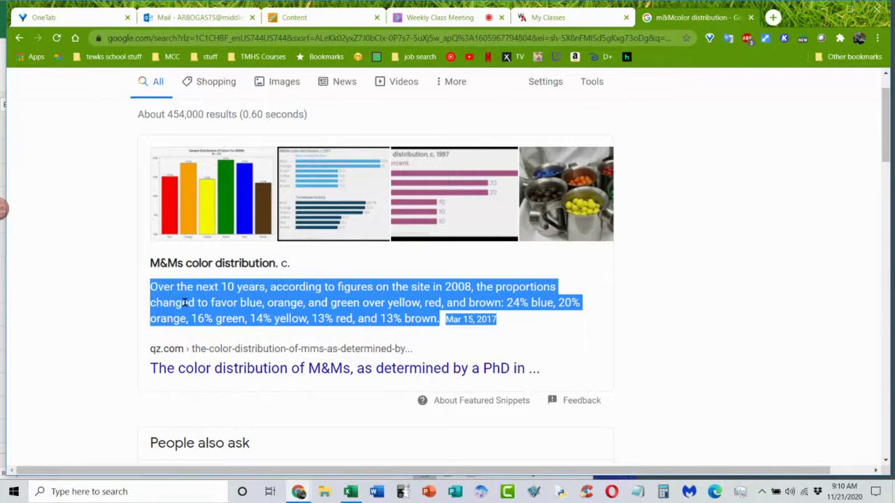
click(440, 337)
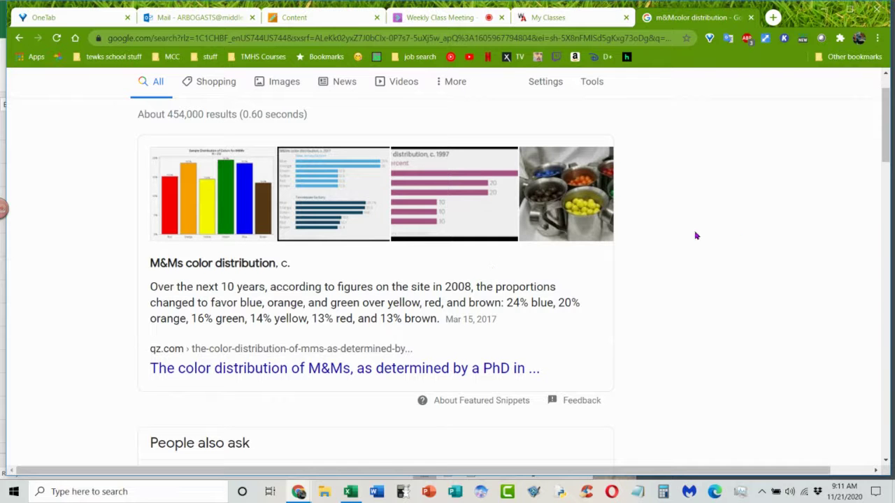
scroll(804, 222, down, 3)
scroll(800, 230, up, 3)
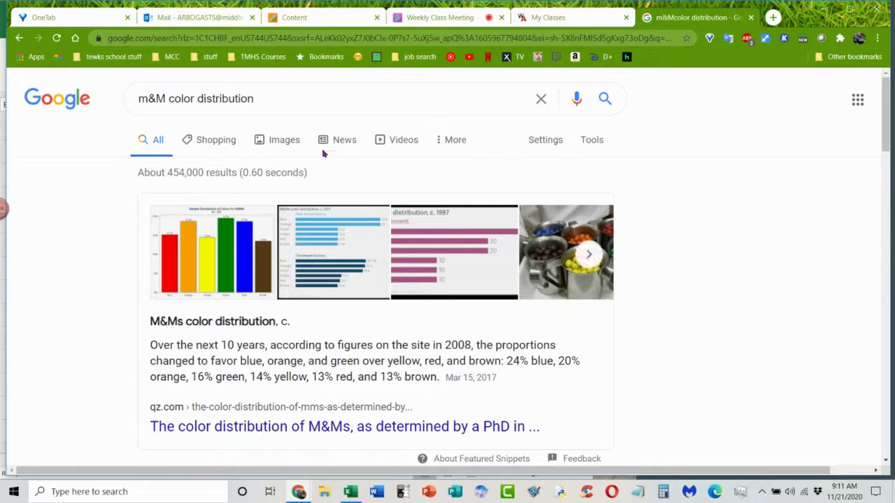
Change the Google search to "froot loops color distribution" and look through the results
drag(167, 101, 139, 98)
key(BackSpace)
text(froot loo)
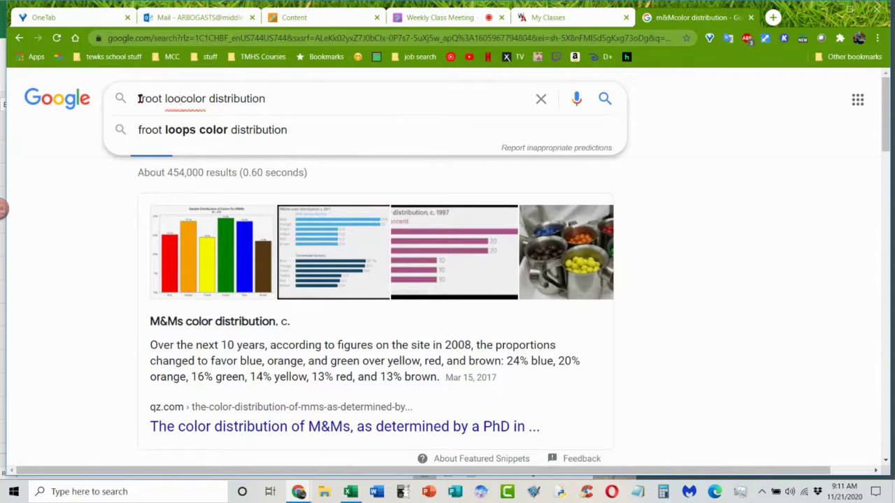
text(ps)
key(Return)
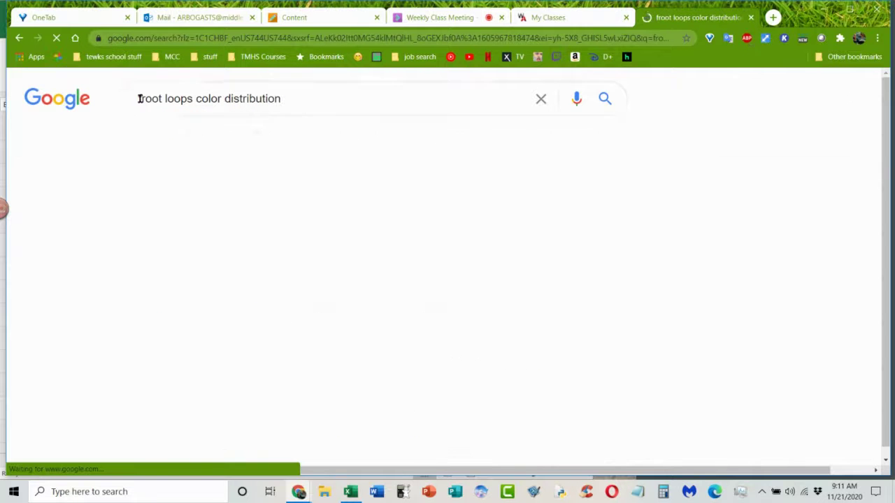
scroll(369, 244, down, 3)
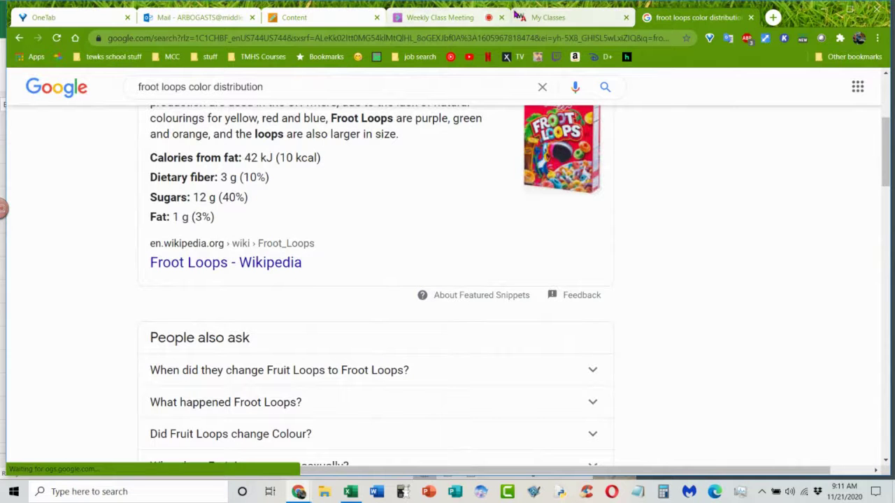
Check the meeting chat, switch to Excel and enter the newest counts in Sheet2 row 13: blue 3, green 3, yellow 3, red 23, orange 6
click(435, 14)
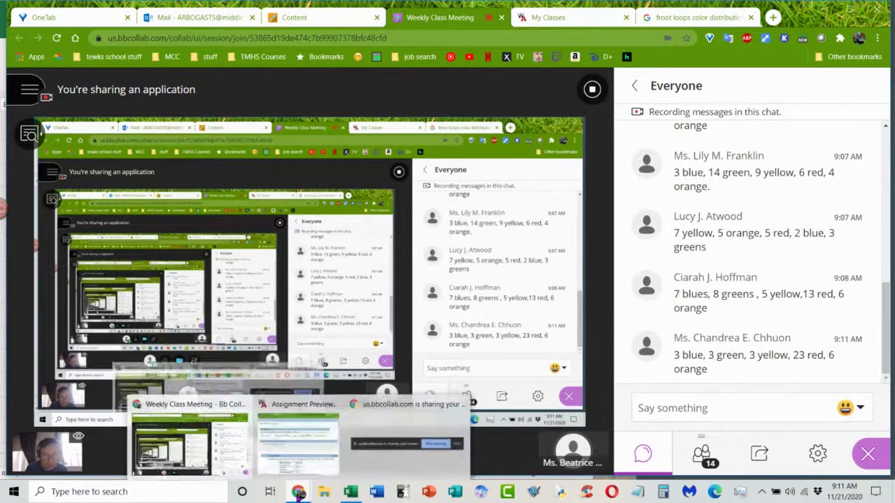
click(350, 491)
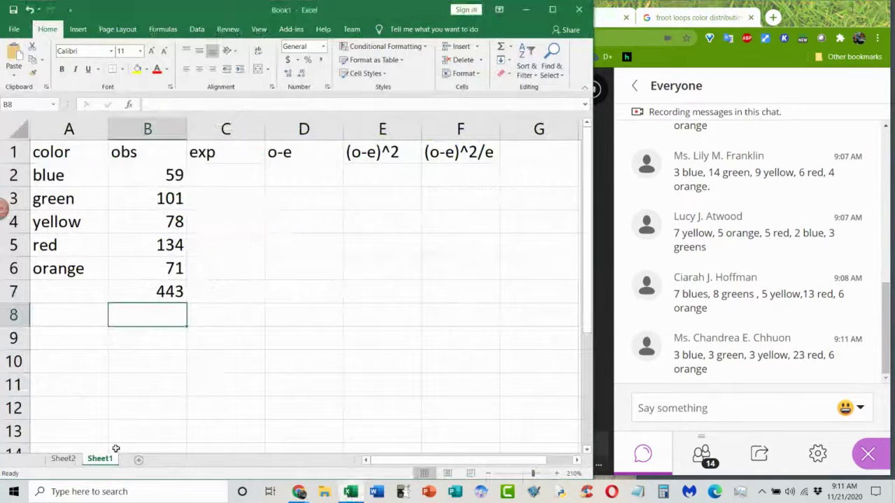
click(68, 461)
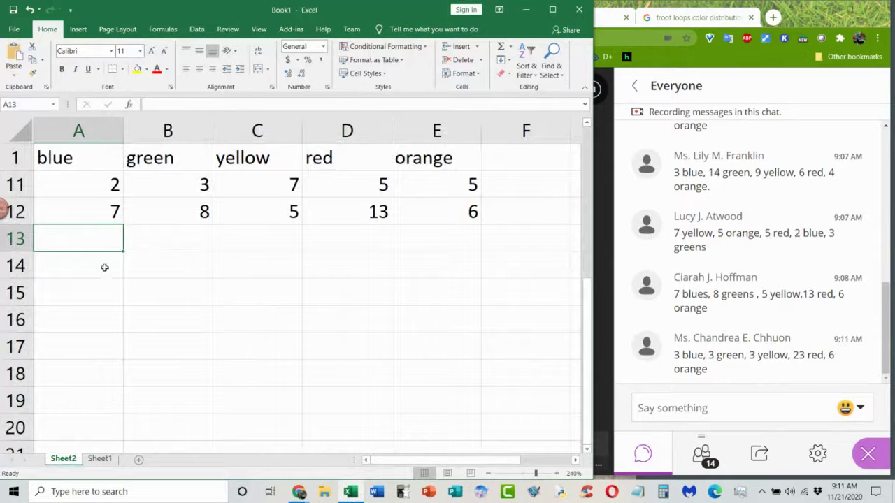
text(3)
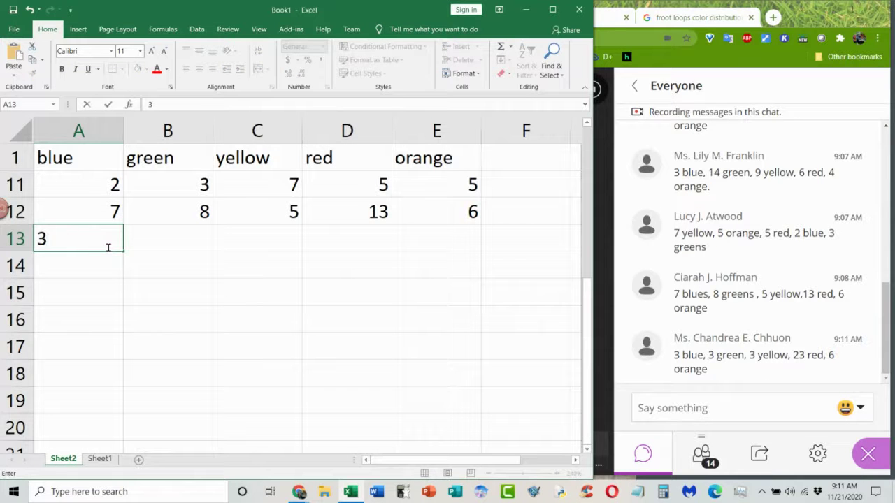
key(Tab)
text(3)
key(Tab)
text(3)
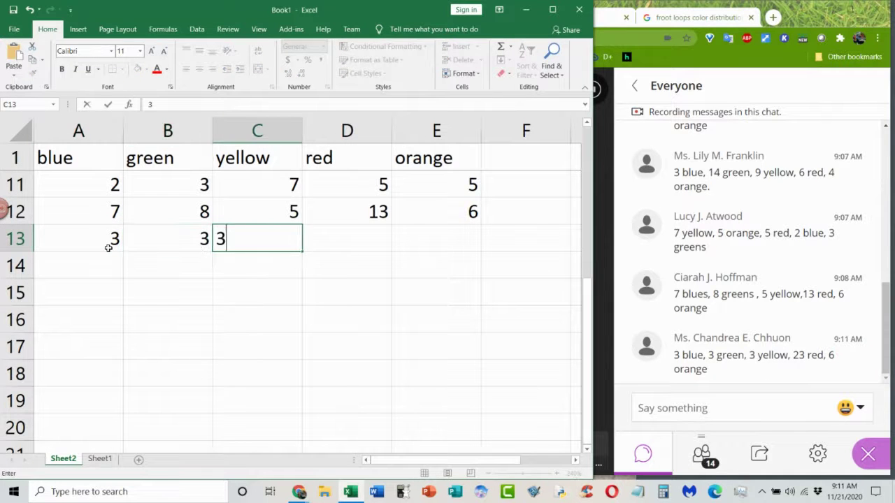
key(Tab)
text(23)
key(Tab)
text(6)
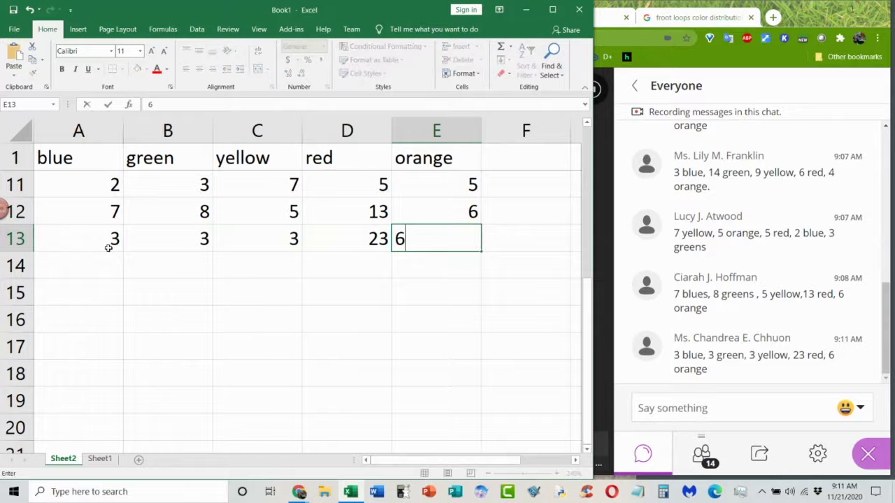
key(Return)
scroll(239, 279, up, 1)
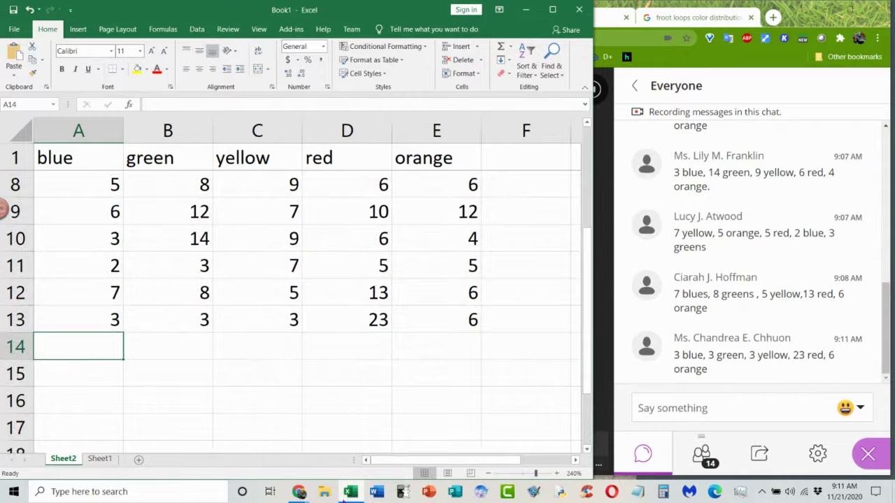
Return to Chrome's Froot Loops search results and look for information on color distribution
click(298, 493)
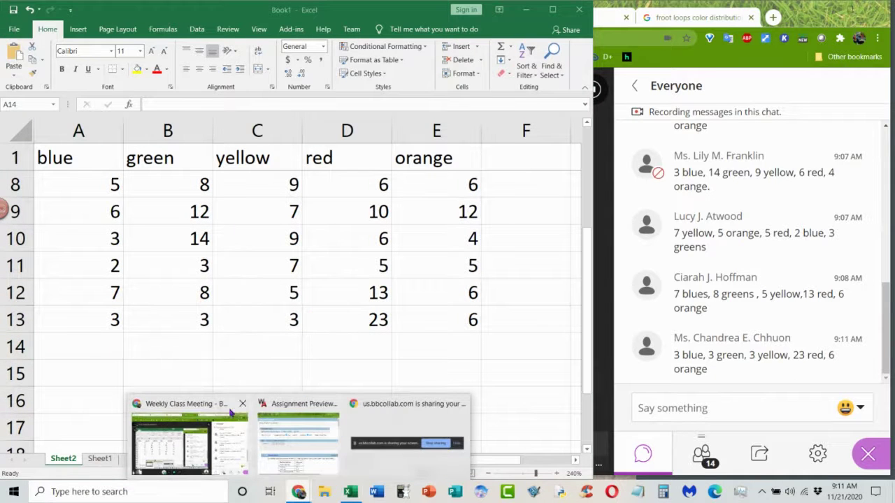
click(187, 412)
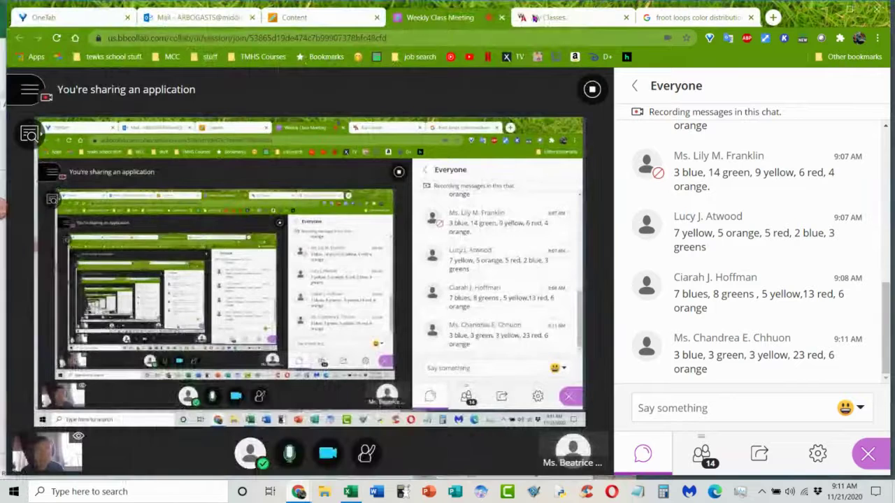
click(676, 18)
scroll(365, 282, down, 3)
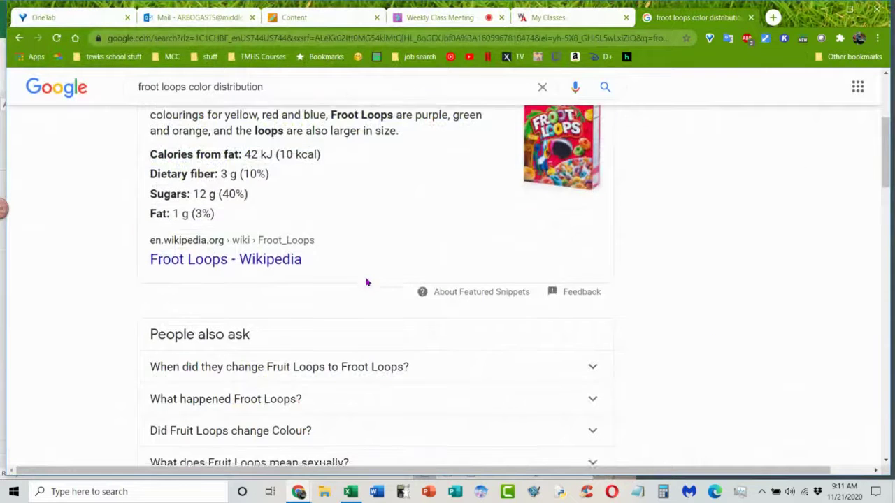
scroll(367, 280, up, 1)
scroll(366, 282, up, 1)
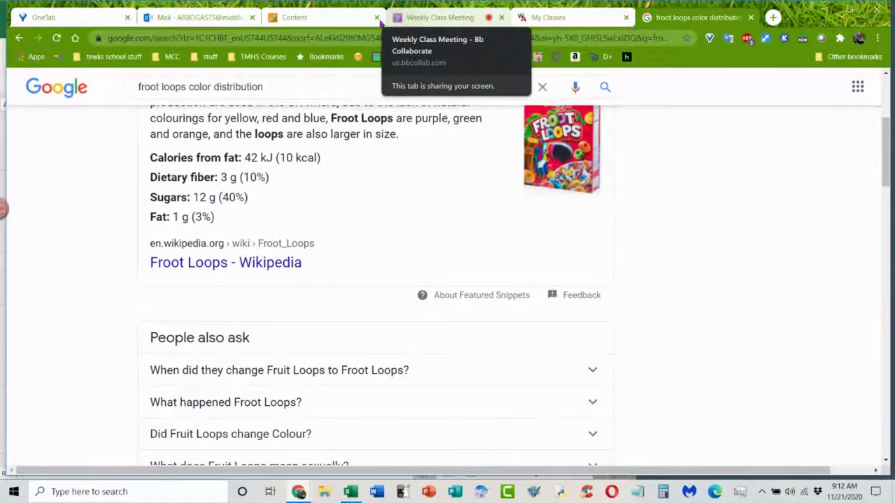
In the Blackboard course's Weekly Work, open 11. The Chi-Square Distribution and examine the Froot Loop Distribution slide
click(364, 19)
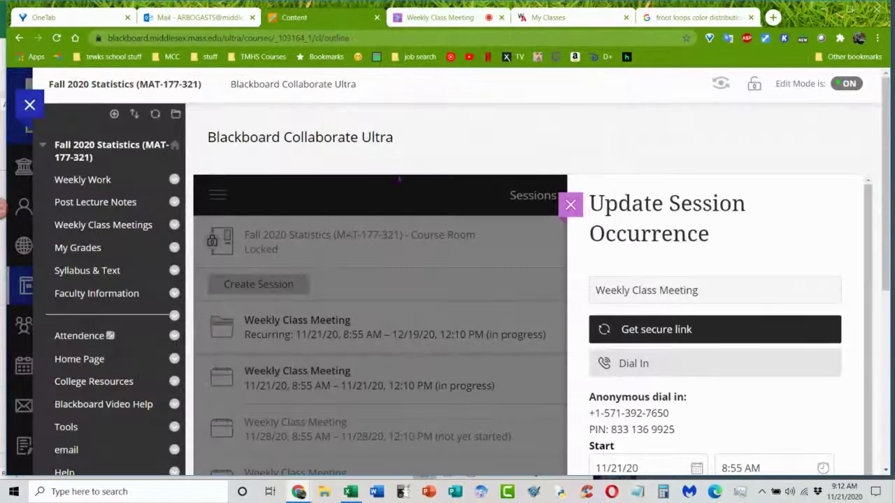
click(570, 205)
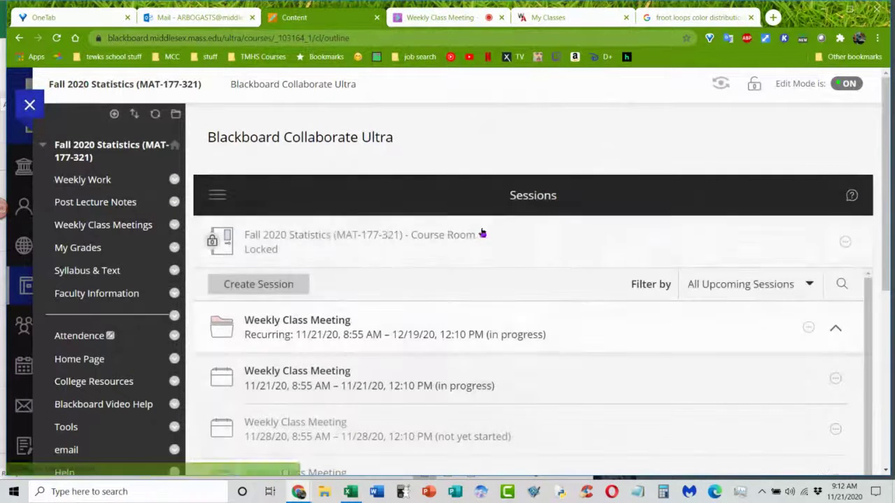
click(109, 183)
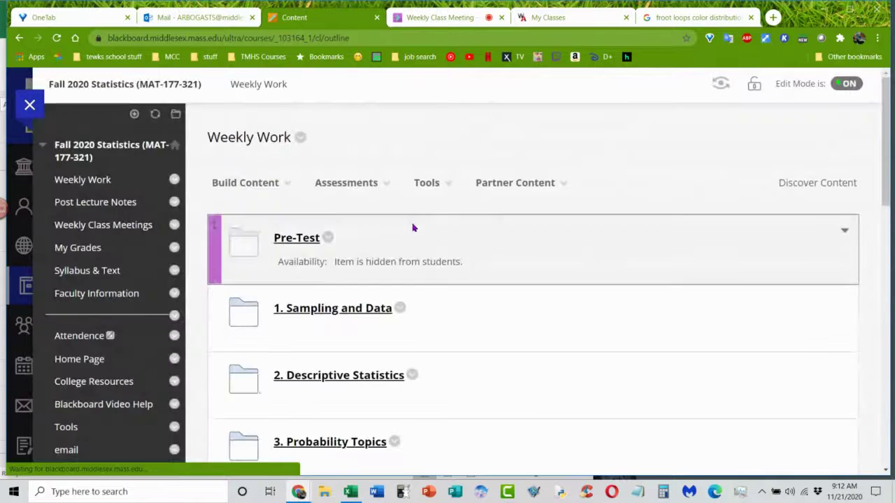
scroll(412, 228, down, 12)
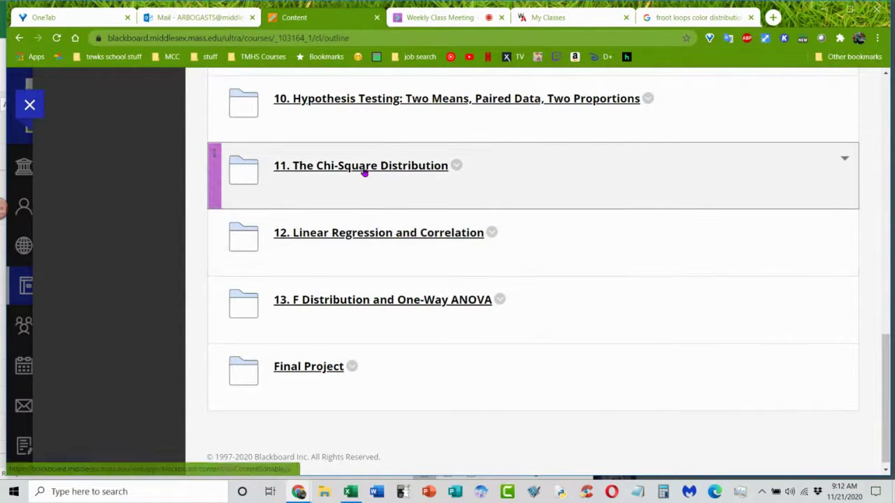
click(364, 173)
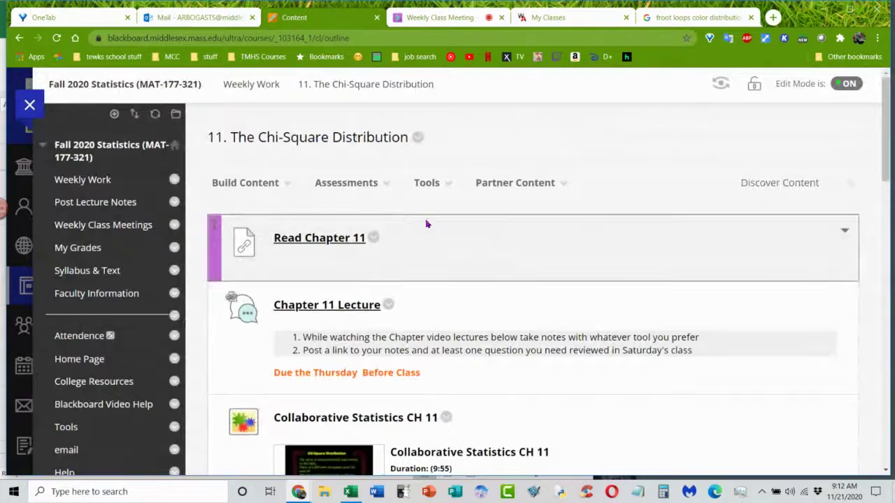
scroll(427, 224, down, 10)
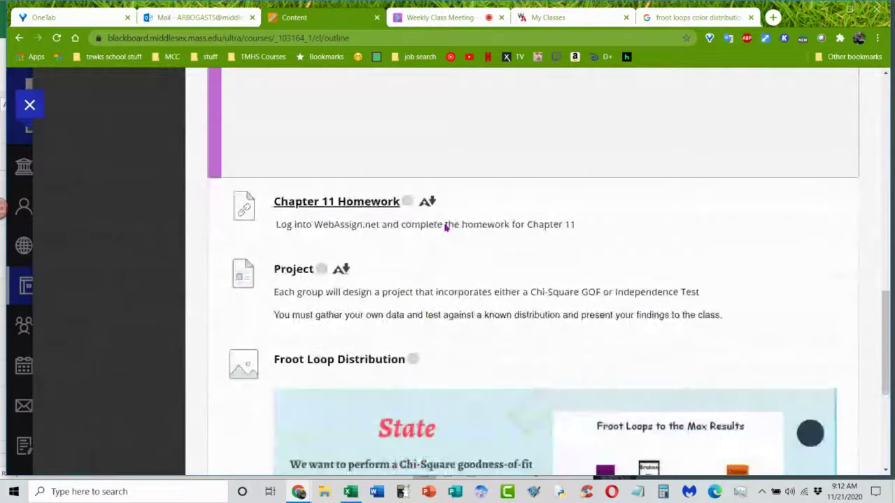
scroll(445, 227, down, 4)
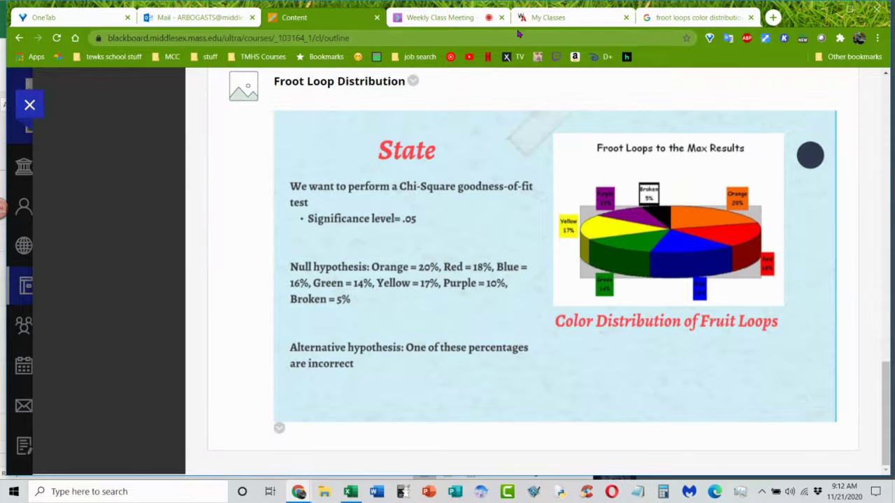
Switch back to Excel's Sheet1, insert a new column before the obs column and head it distribution
click(472, 21)
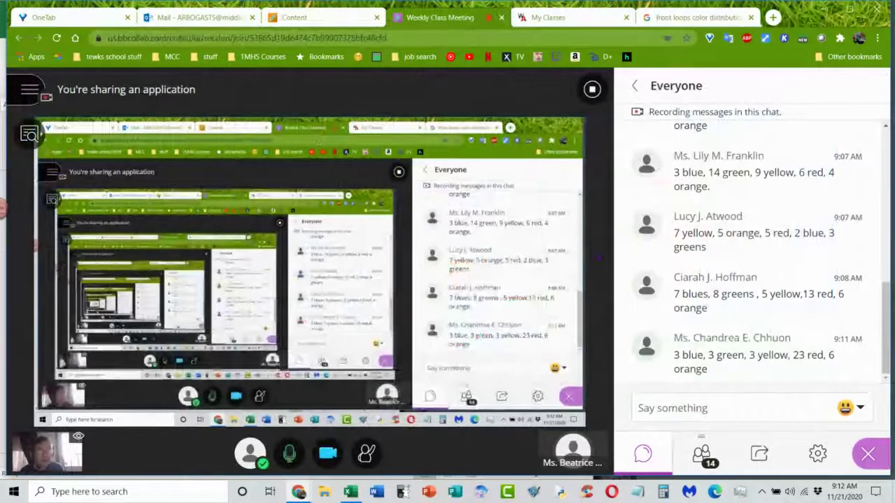
click(350, 491)
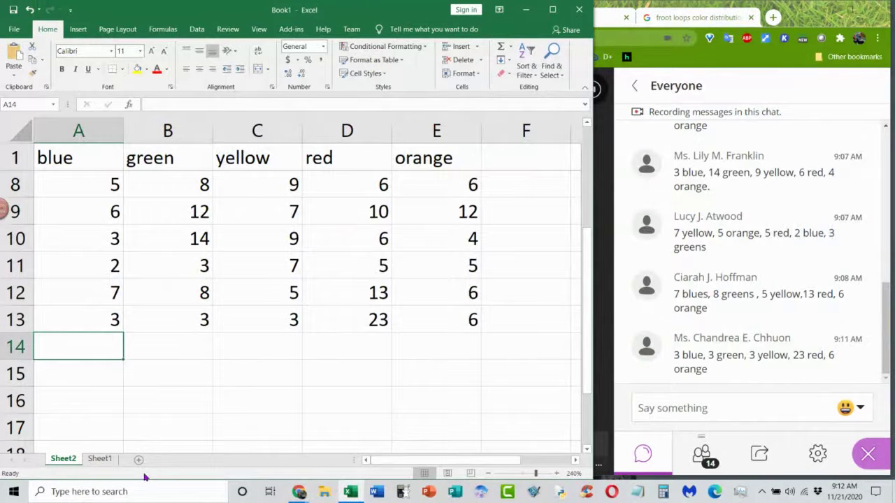
click(99, 459)
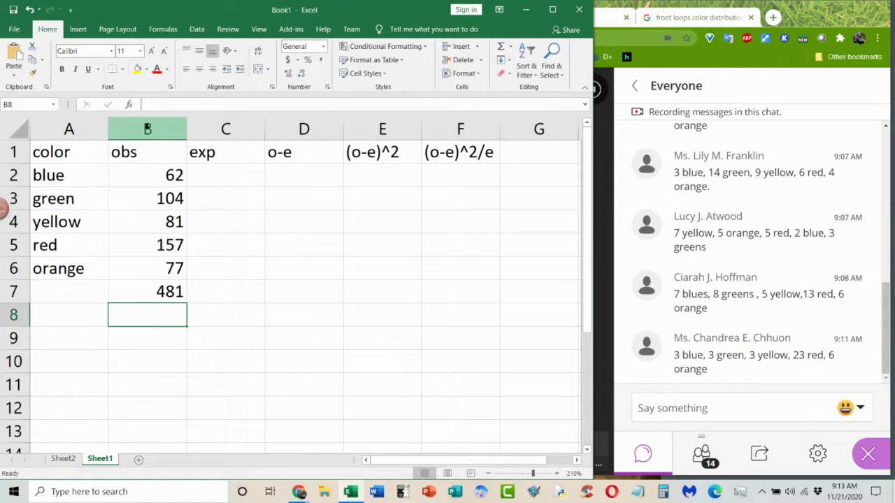
click(148, 128)
right_click(148, 128)
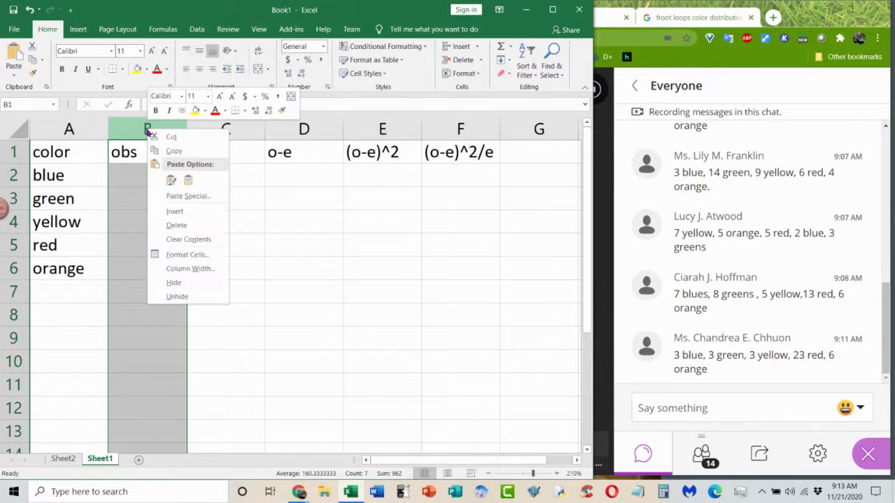
click(175, 211)
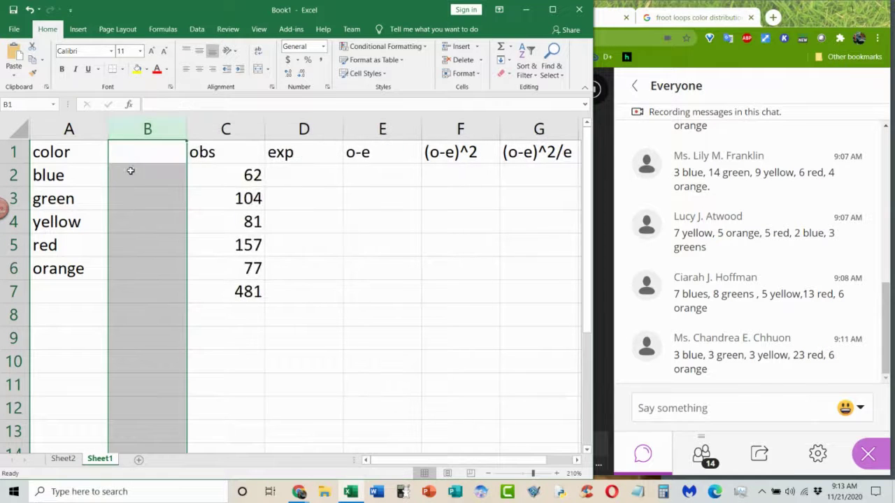
click(132, 157)
text(dis)
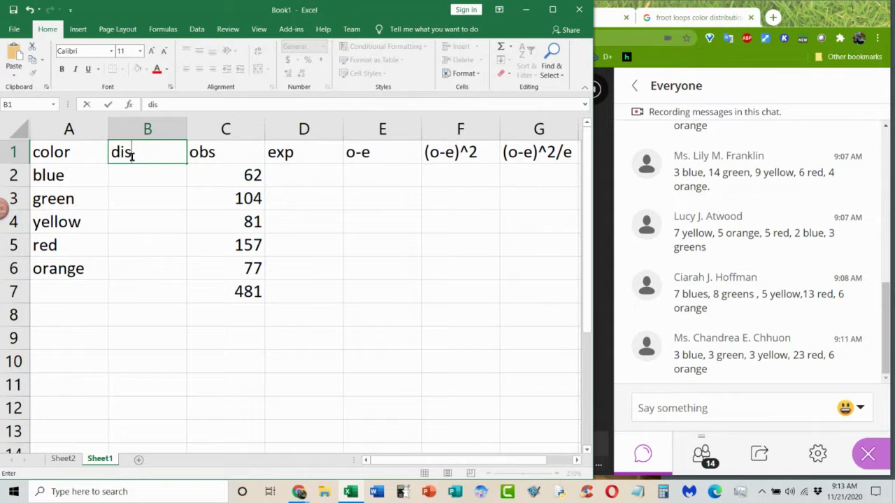
text(tributio)
key(Return)
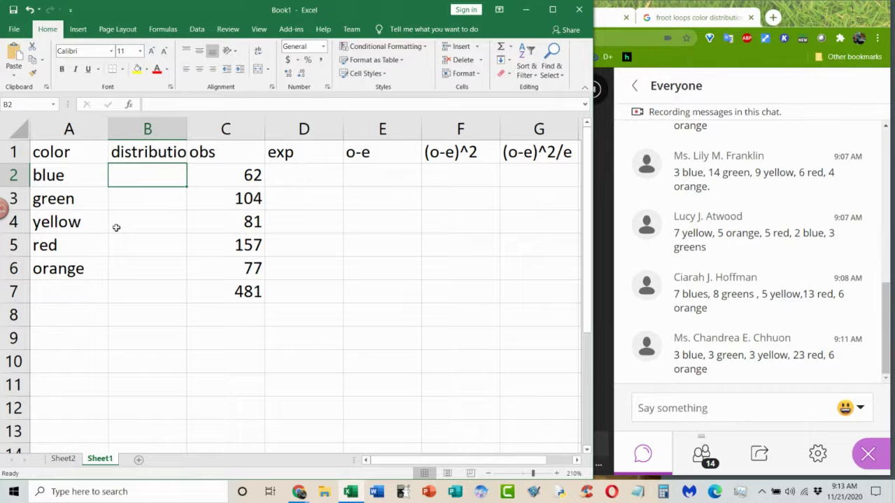
Enter 20% in B2 and fill it down to B6 for all five colors
text(20%)
key(Return)
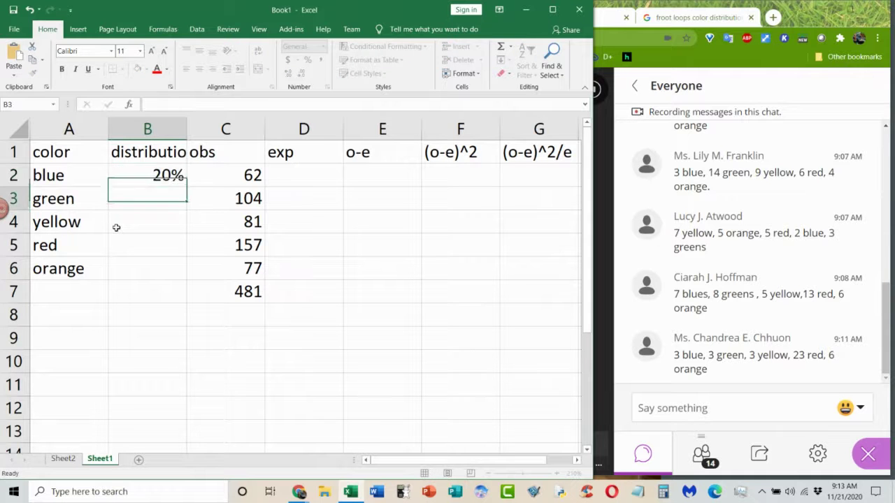
click(169, 177)
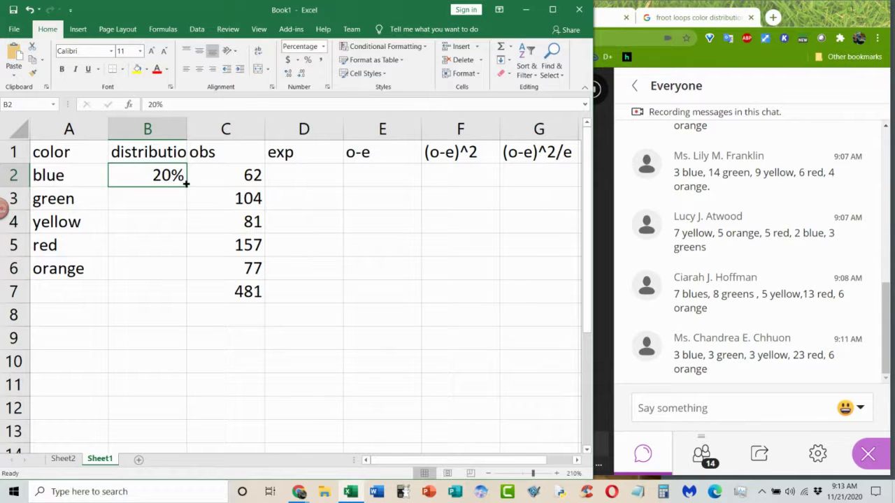
drag(186, 186, 188, 266)
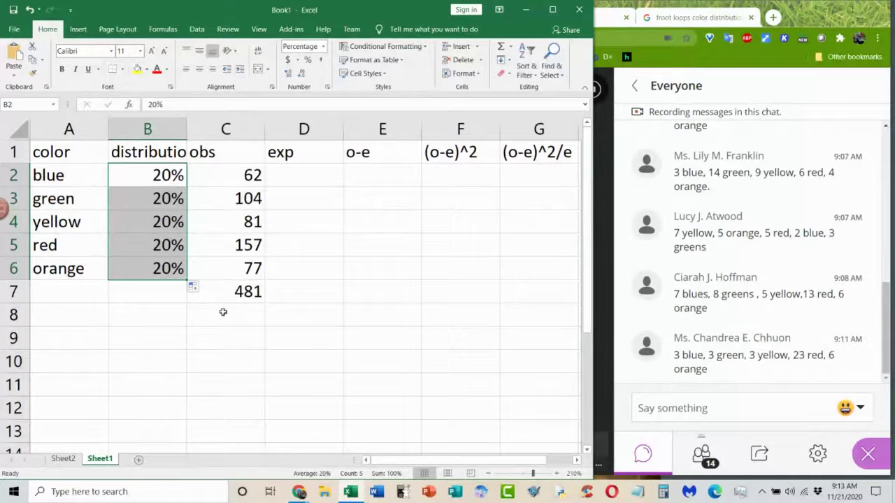
Calculate the expected counts with =B2*$C$7 in D2 and fill the formula down to D6
click(292, 170)
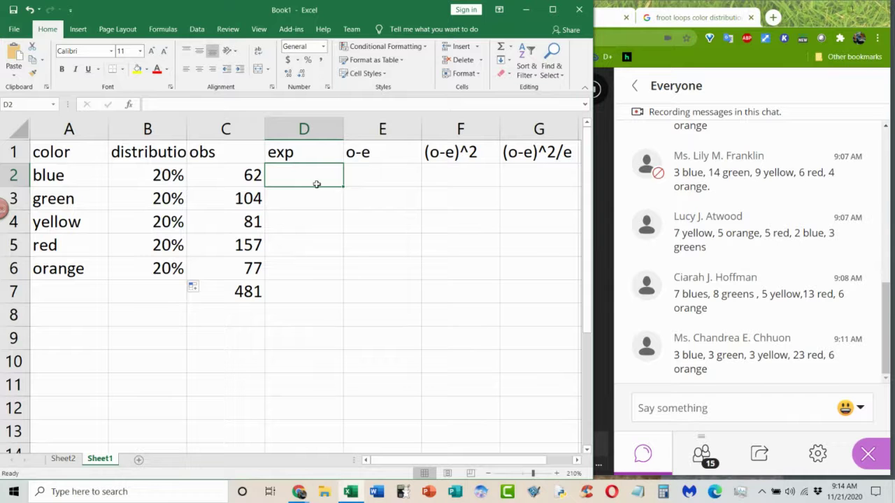
text(=)
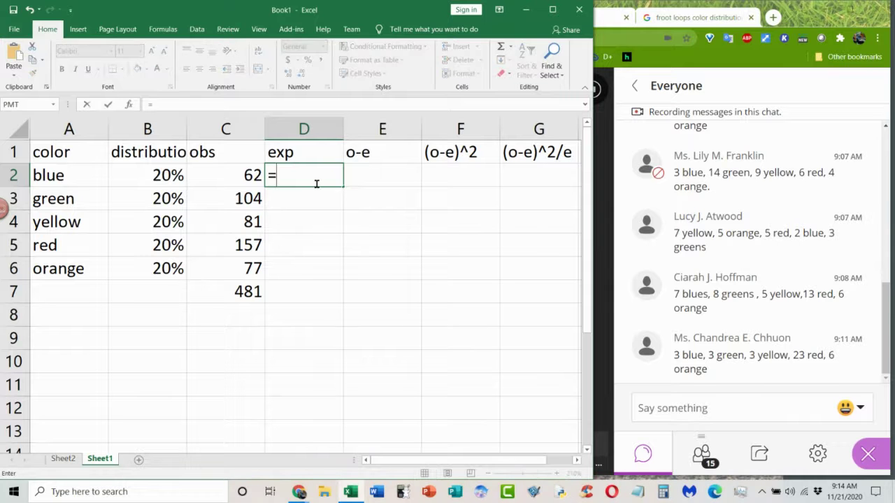
click(168, 183)
text(*)
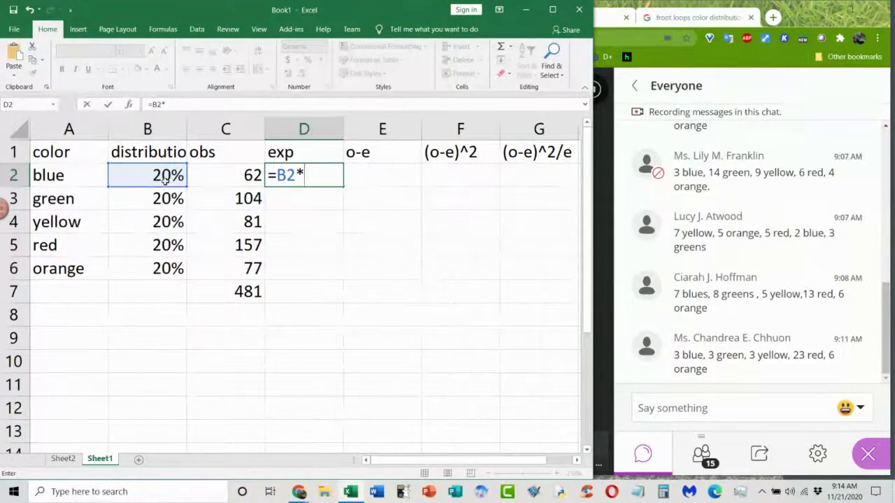
click(249, 292)
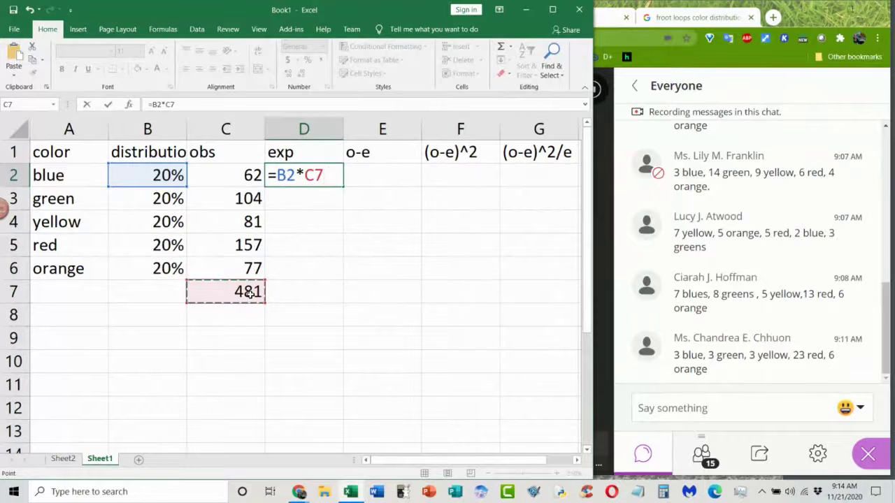
key(F4)
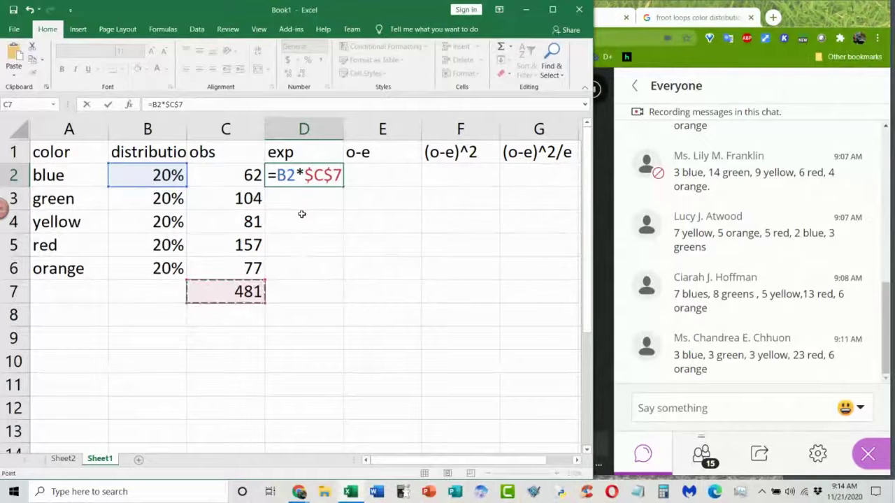
key(Return)
click(331, 181)
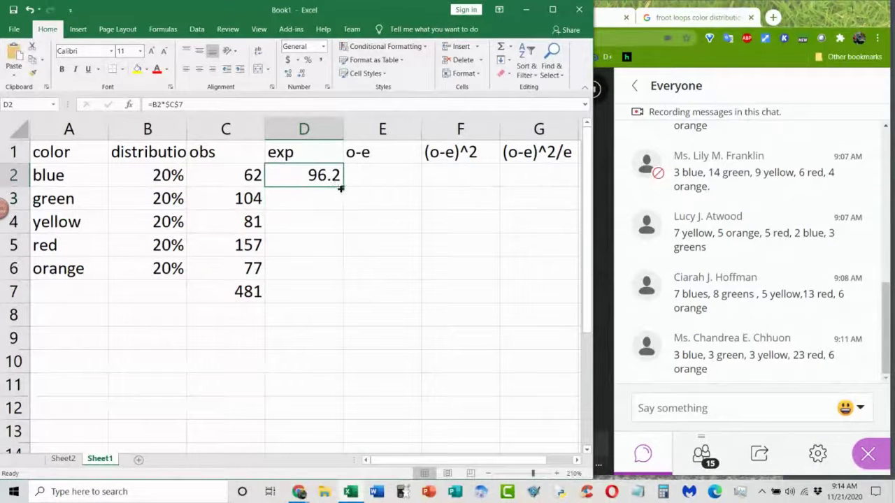
click(345, 190)
click(331, 179)
drag(338, 187, 340, 269)
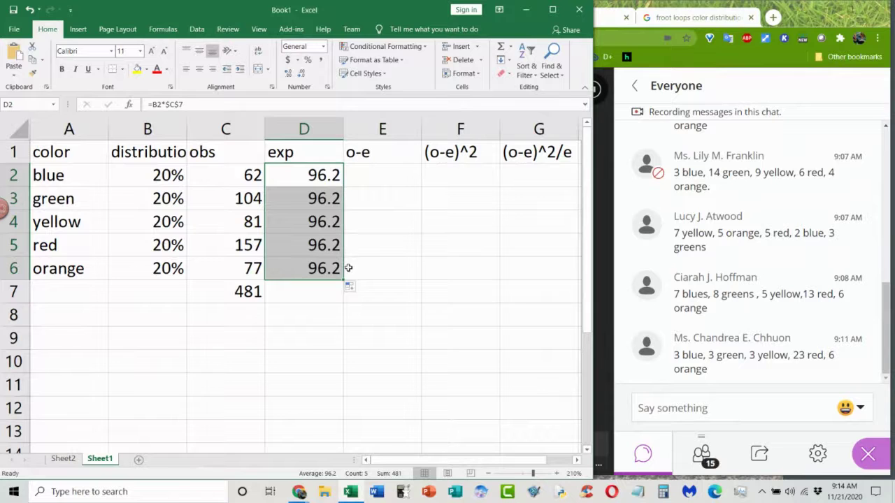
Copy the total formula from C7 across to D7, then check the class meeting window and return to Excel
click(255, 292)
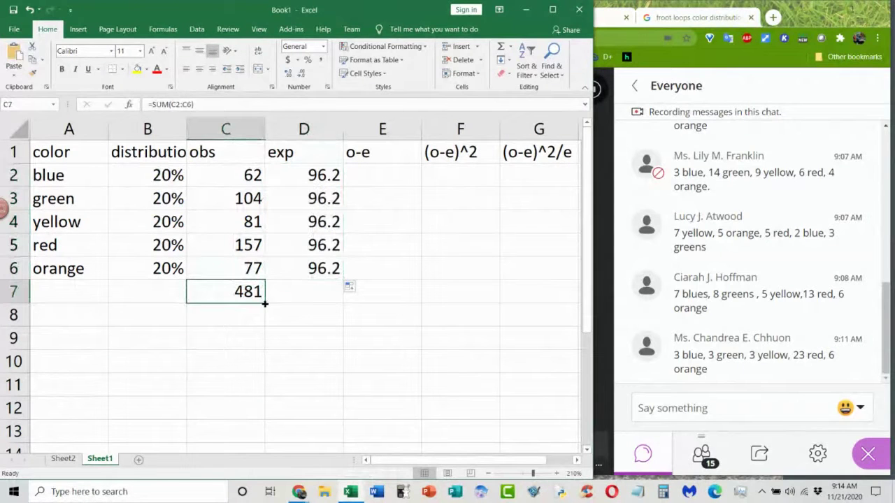
drag(264, 303, 314, 299)
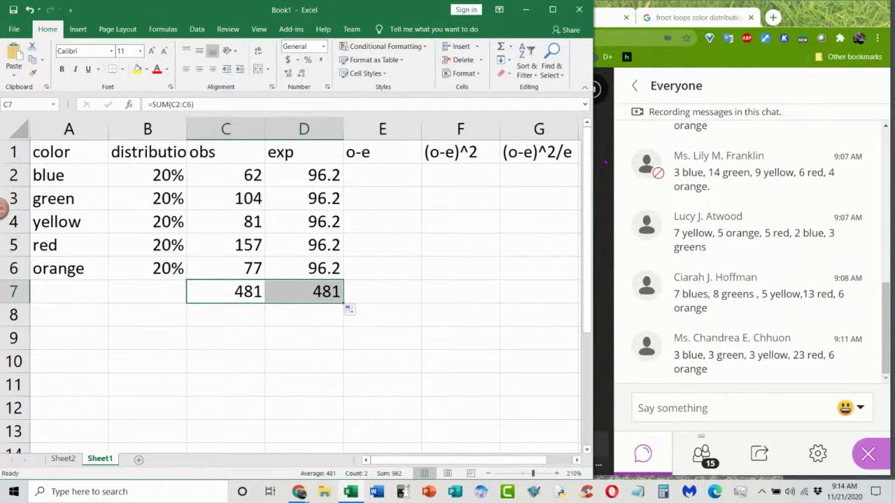
click(350, 491)
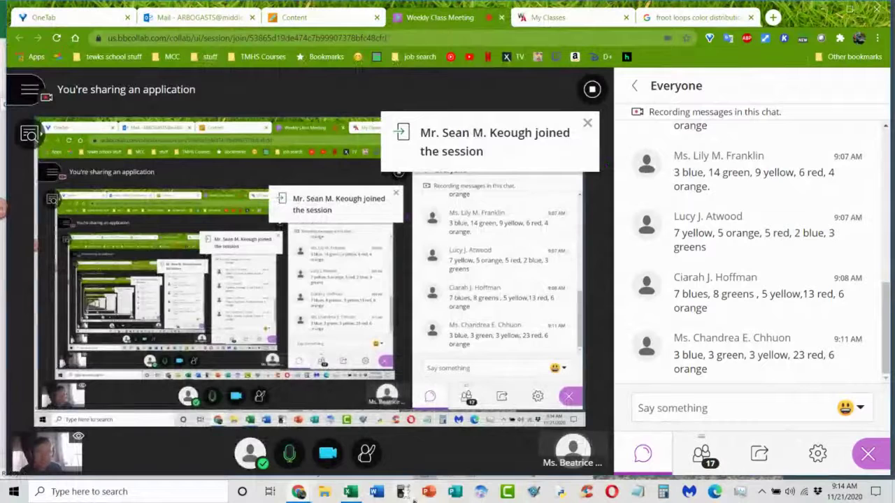
click(350, 491)
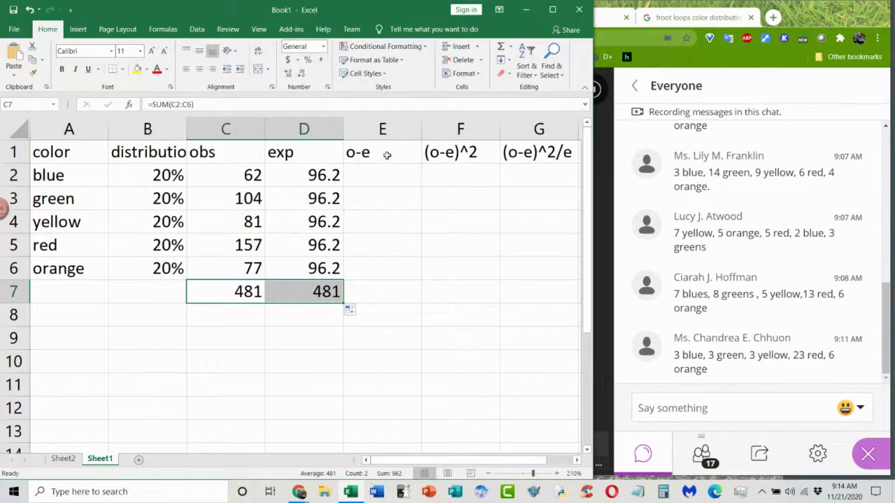
Center the headers in B1:G1 and autofit column B to its header text
drag(147, 151, 521, 142)
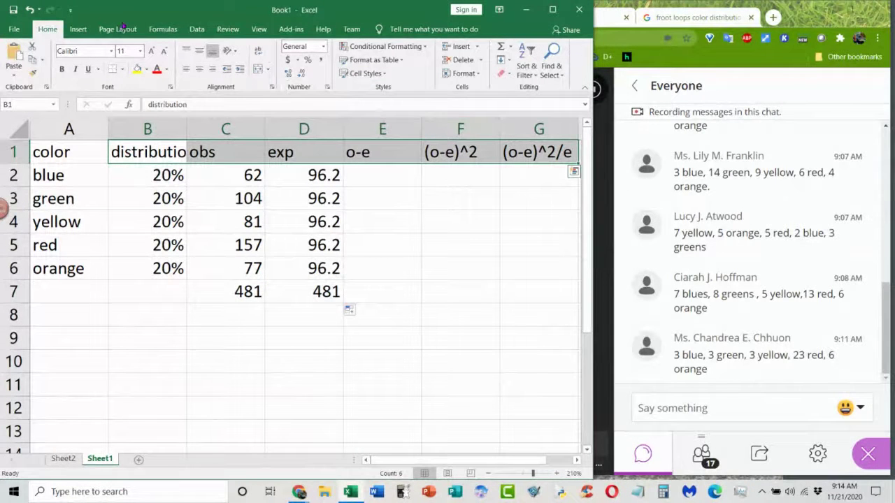
click(201, 69)
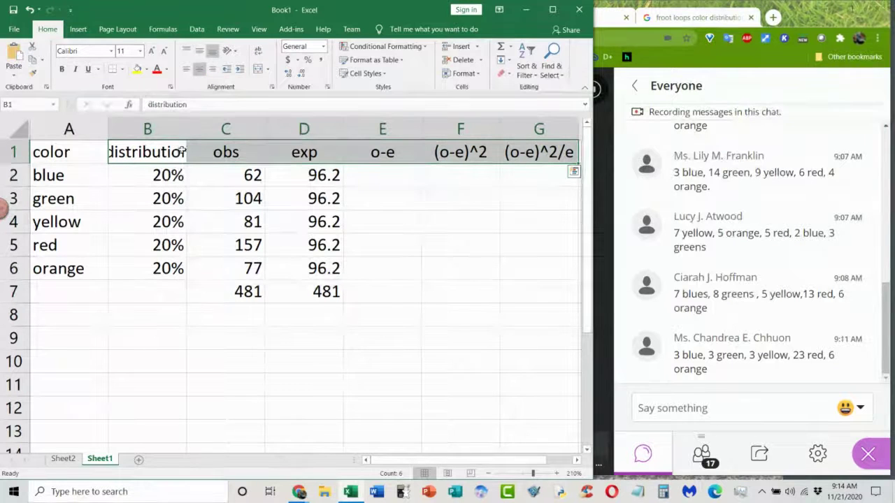
click(188, 127)
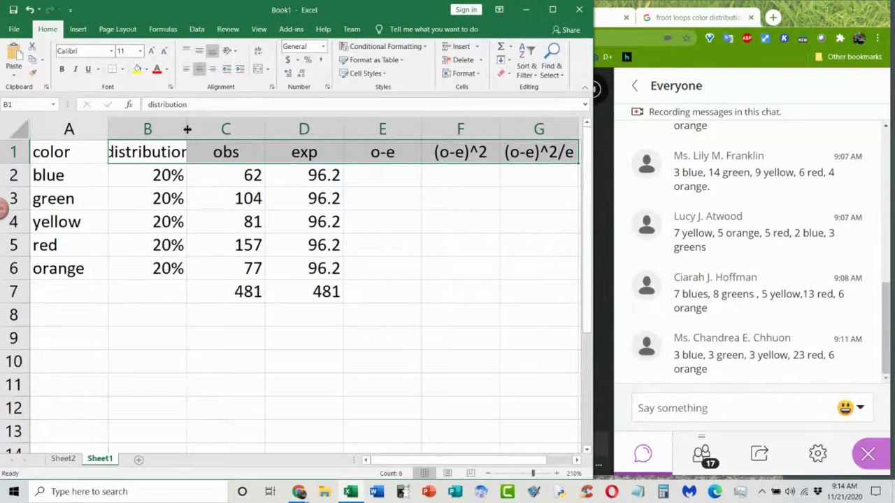
double_click(184, 129)
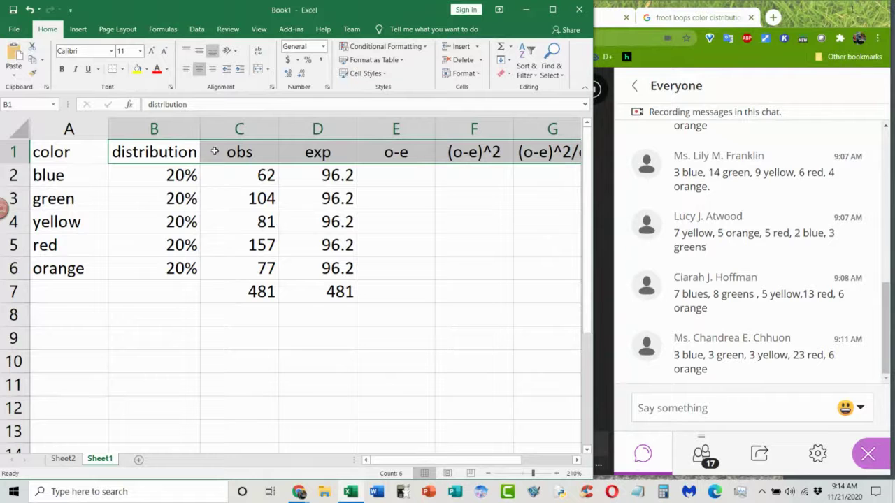
Shorten the header in B1 to dist and autofit the widths of columns B through D
click(189, 104)
key(BackSpace)
key(BackSpace)
key(BackSpace)
key(BackSpace)
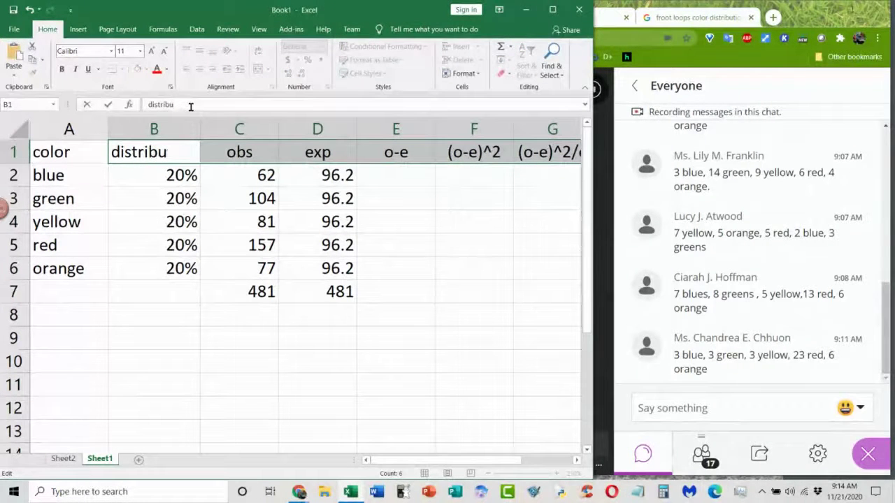
key(BackSpace)
key(BackSpace)
key(BackSpace)
key(Tab)
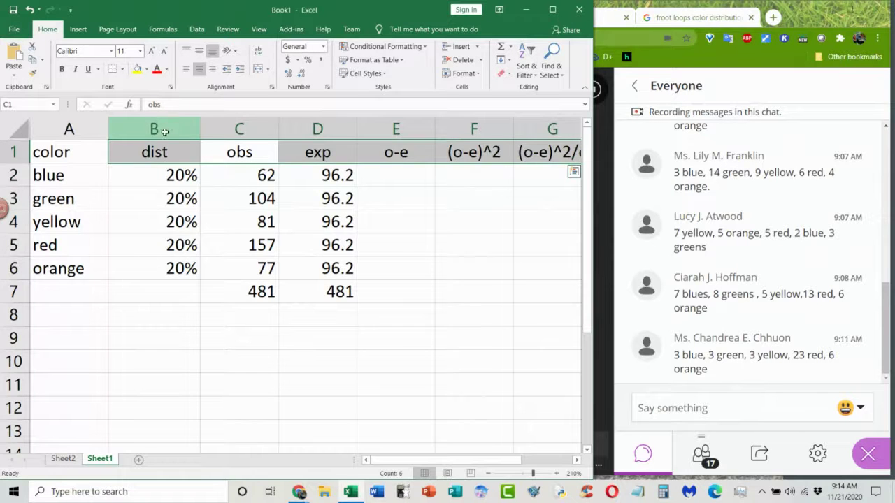
drag(164, 132, 309, 128)
double_click(355, 126)
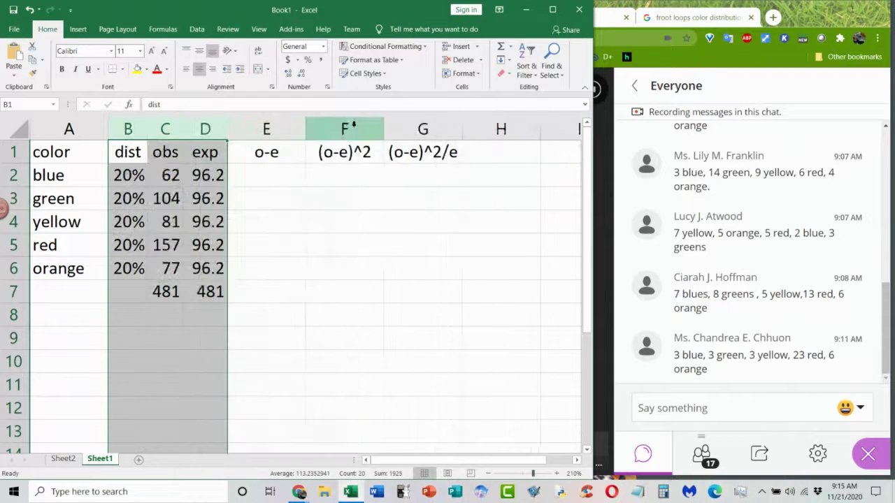
Widen columns B through D together to one equal, roomier width
drag(227, 129, 239, 130)
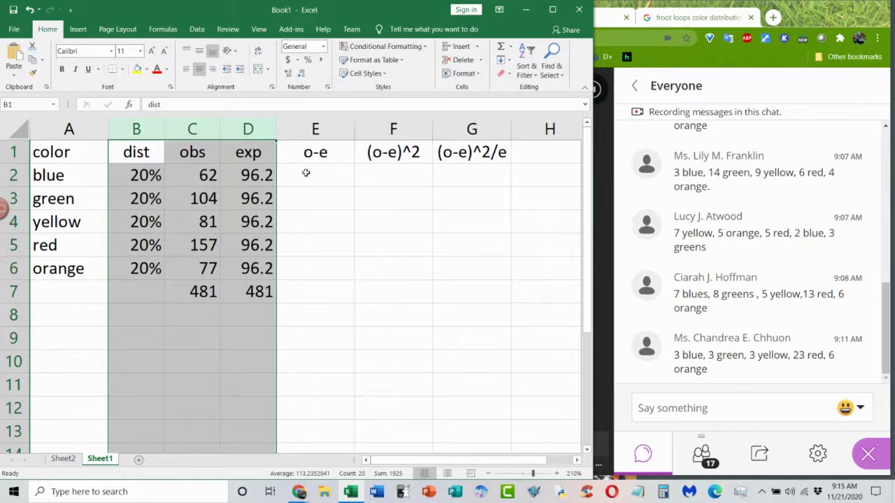
click(323, 153)
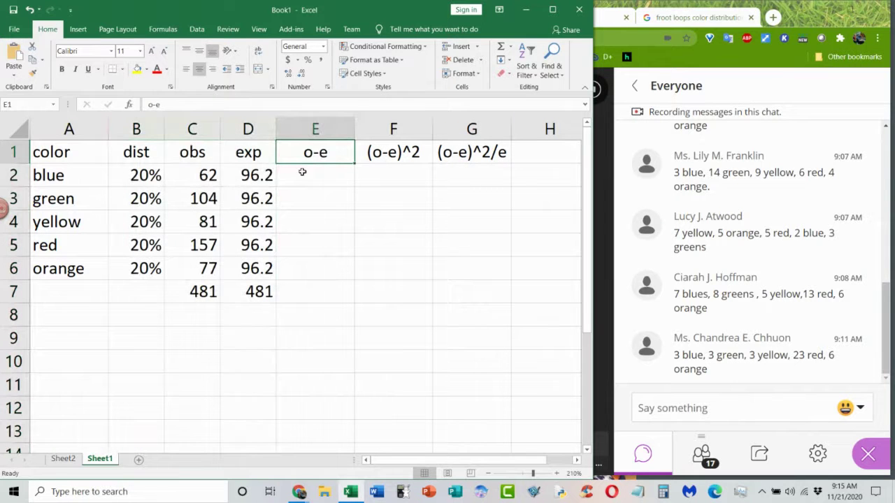
click(199, 176)
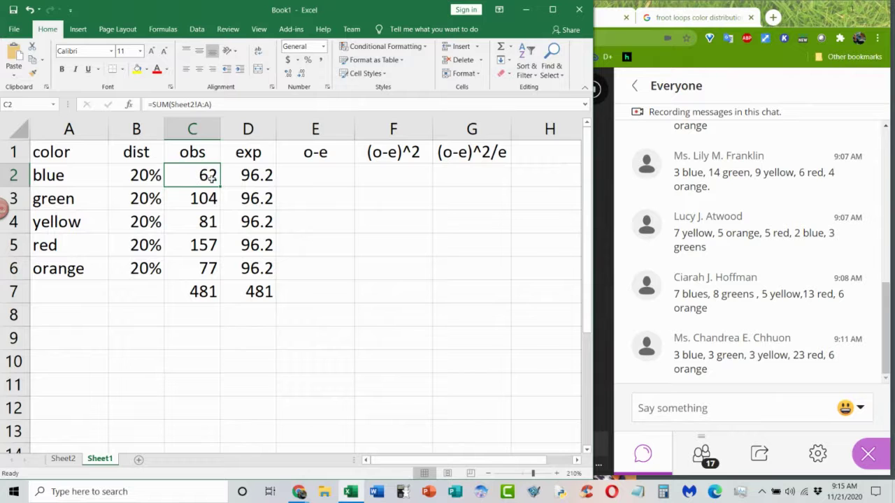
click(237, 175)
Calculate the observed minus expected differences with =C2-D2 in E2 and fill the formula down to E6
click(302, 178)
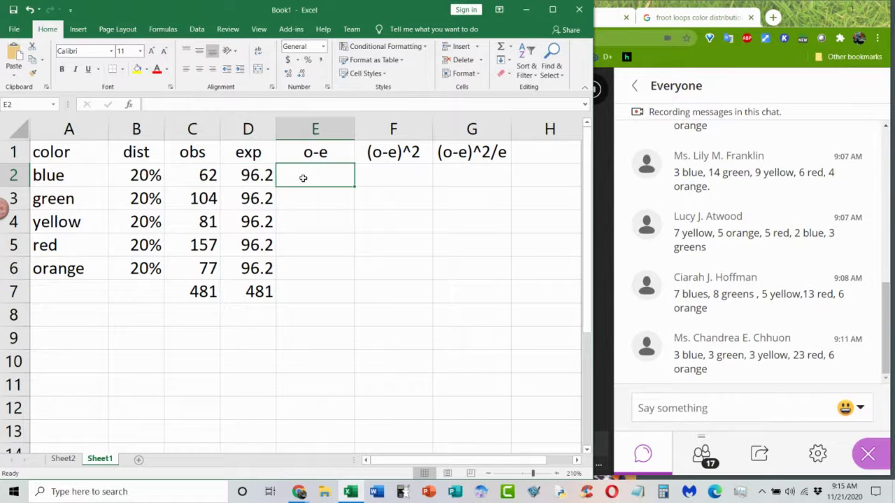
text(=)
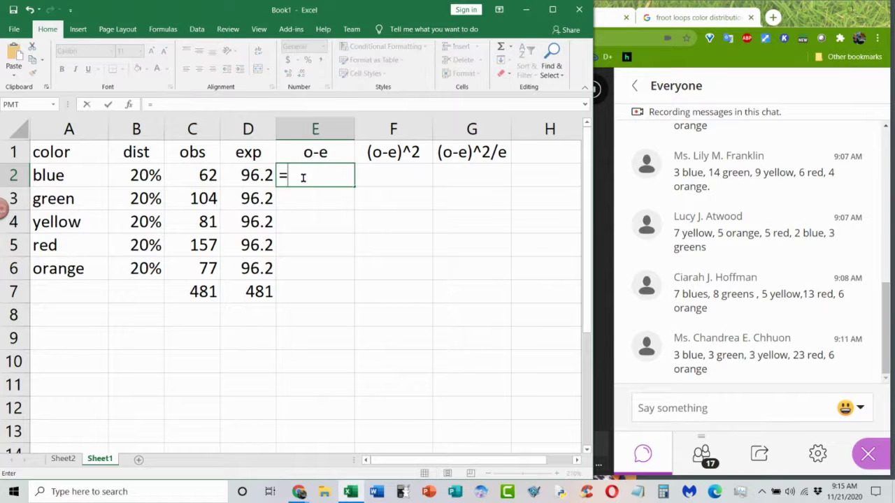
click(212, 175)
text(-)
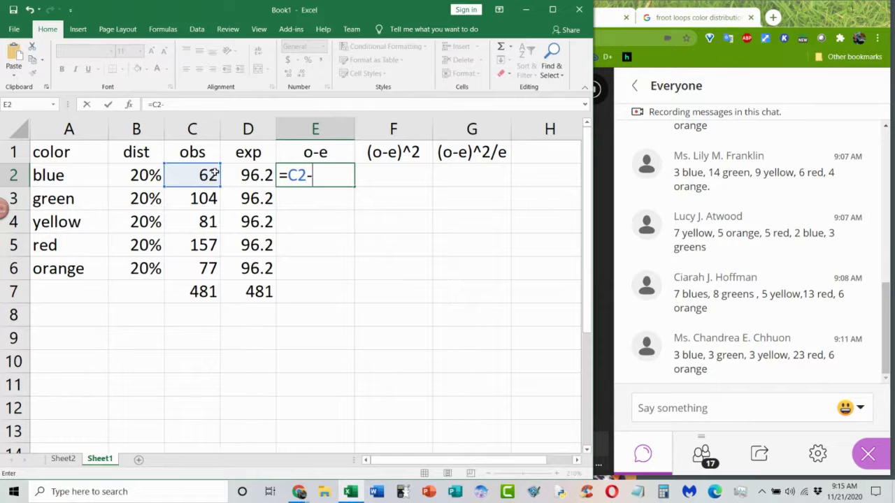
click(244, 177)
key(Return)
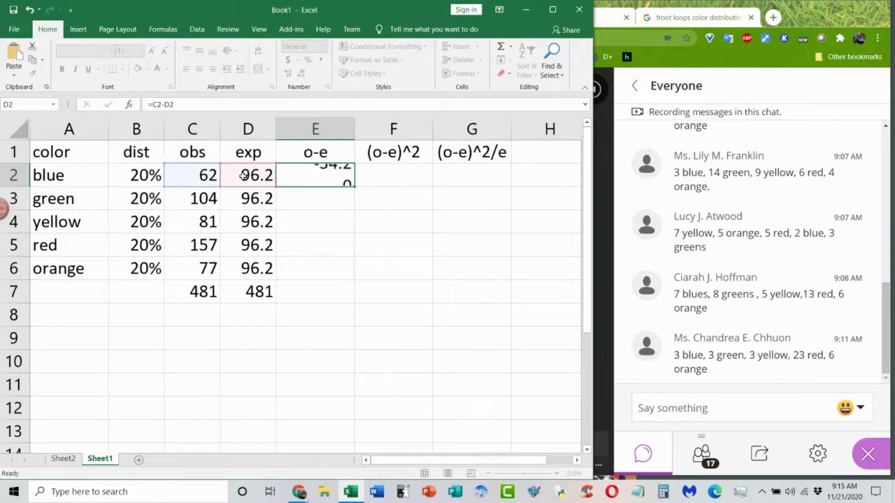
click(341, 175)
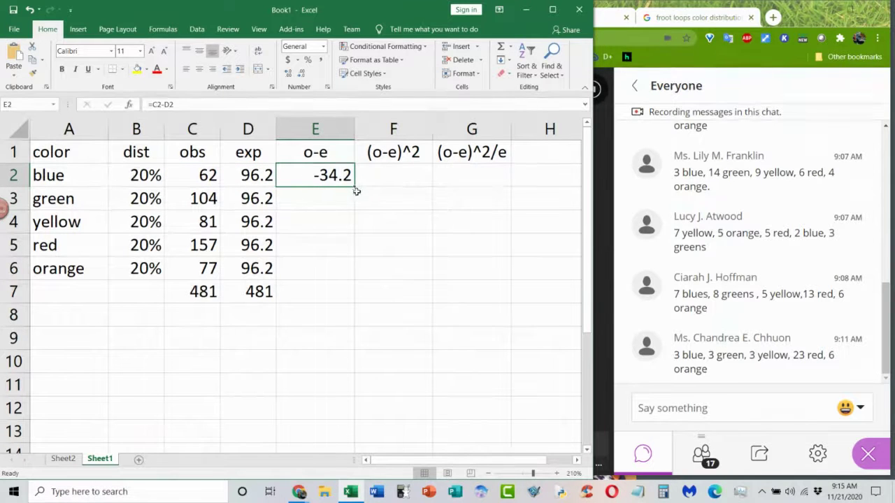
drag(351, 186, 333, 276)
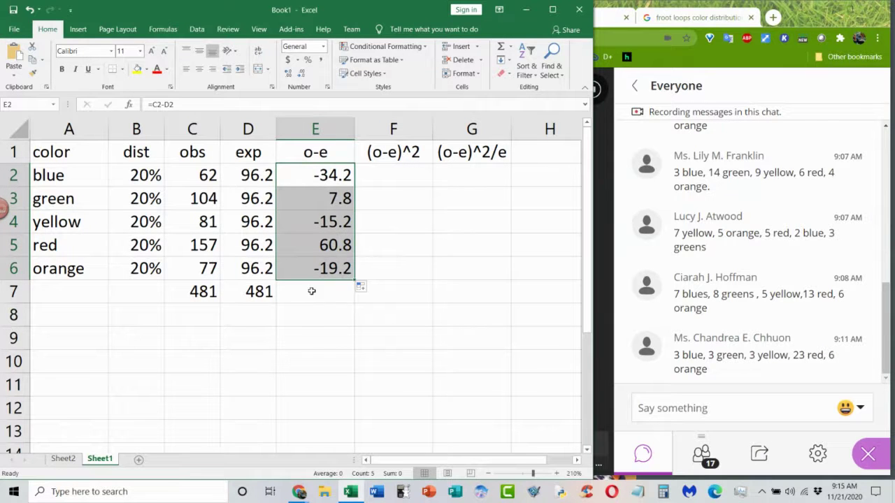
Copy the total formula from D7 across to E7 to sum the o-e column
click(273, 294)
drag(274, 302, 342, 299)
click(329, 295)
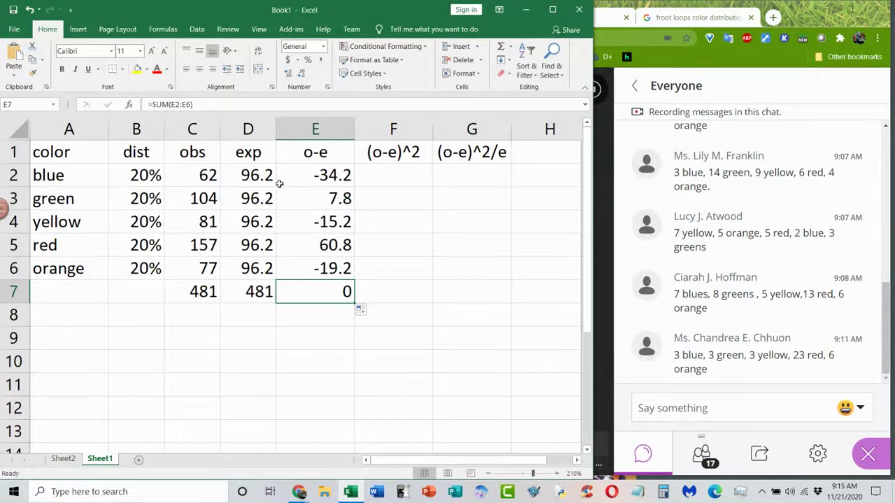
Square the differences with =E2^2 in F2 and fill the formula down to F6
click(390, 178)
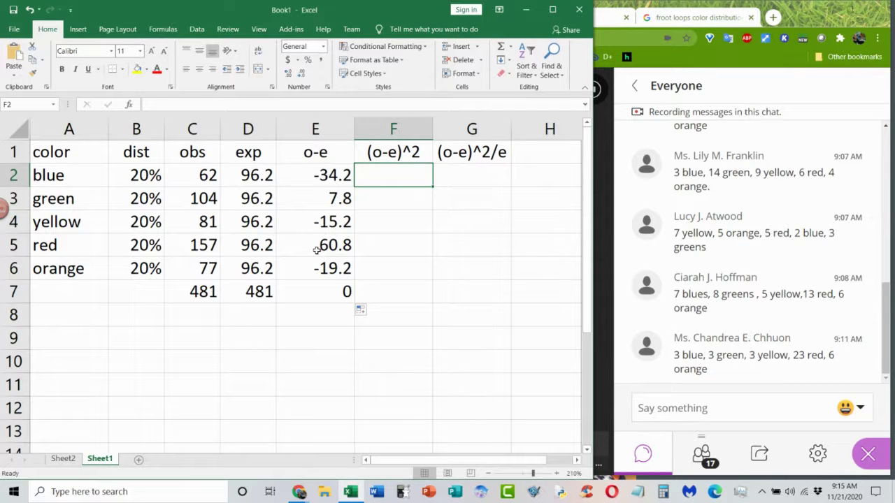
text(=)
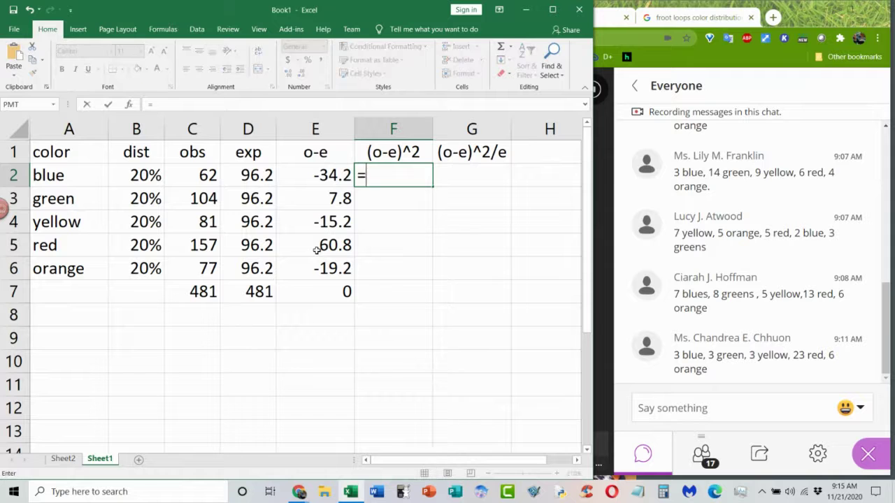
click(338, 177)
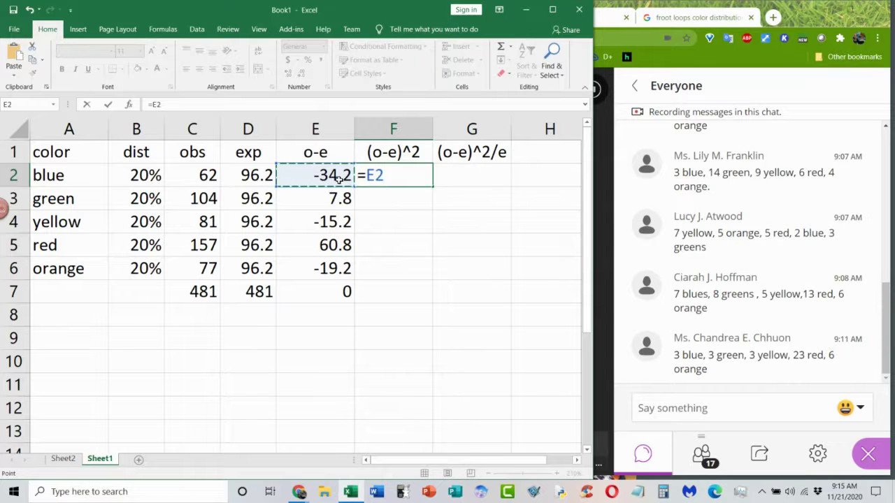
text(^2)
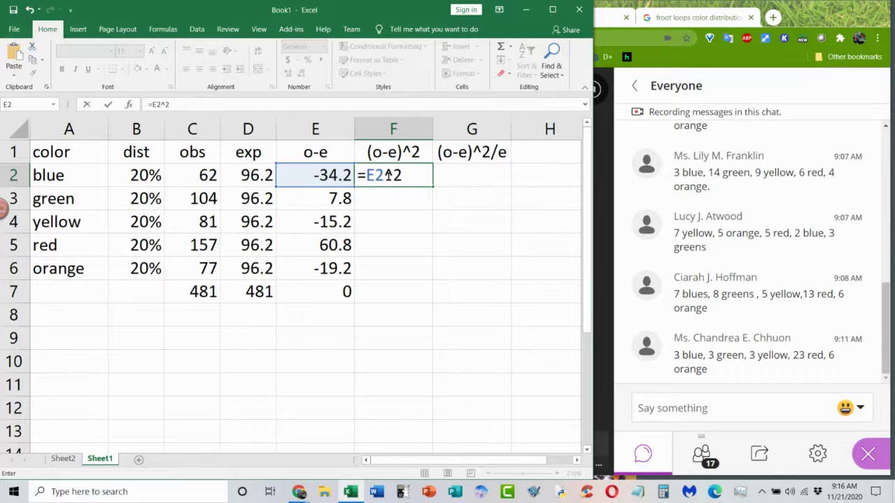
key(Return)
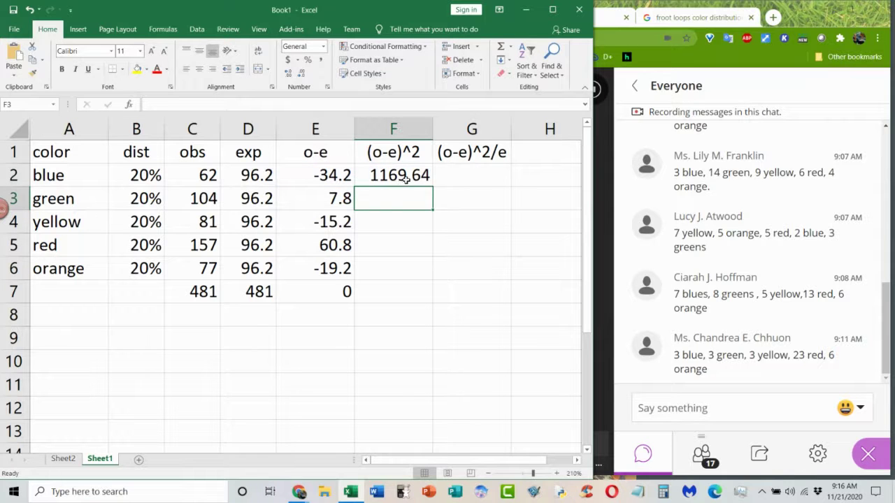
click(406, 180)
drag(431, 187, 419, 276)
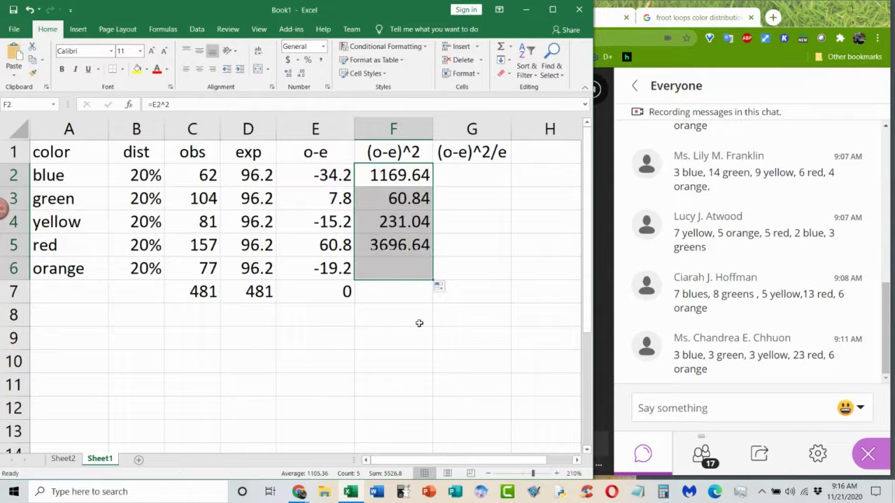
Copy the total formula from E7 across to F7 to sum the squared differences
click(326, 294)
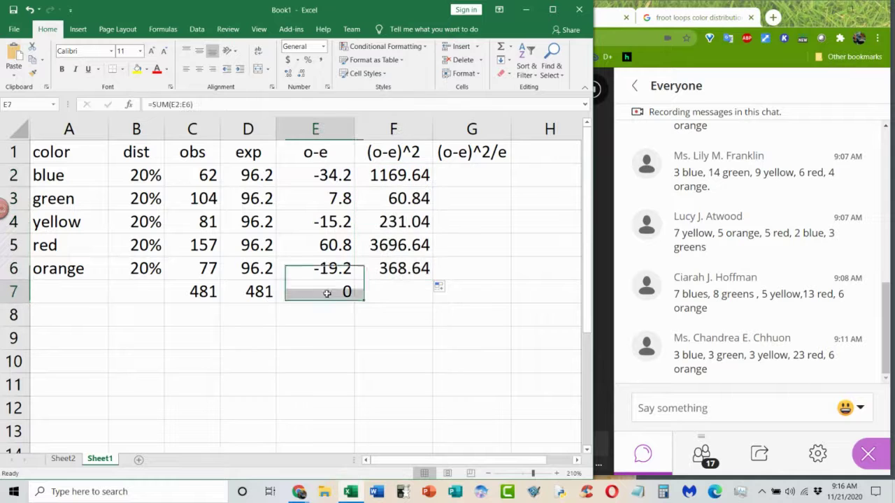
drag(362, 300, 406, 306)
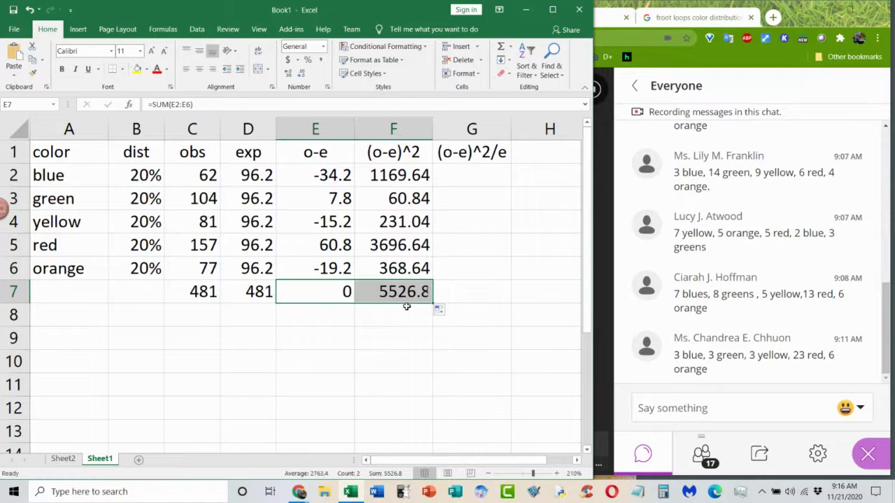
click(409, 294)
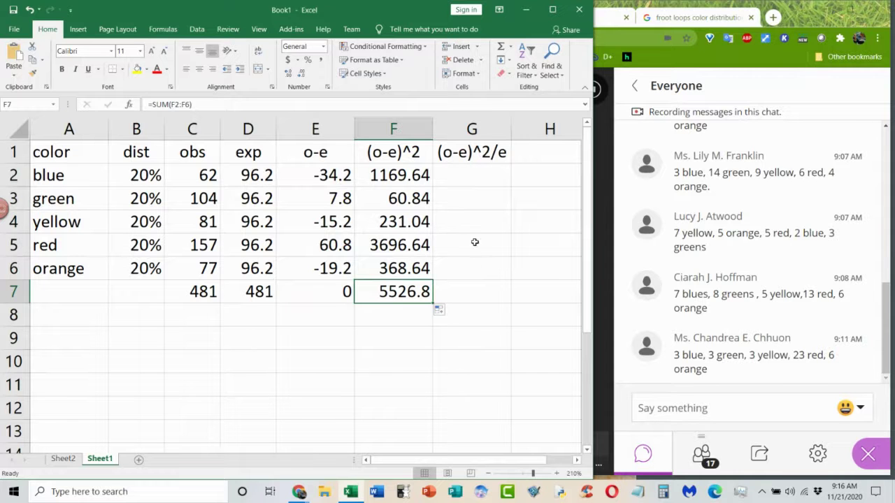
Divide the squared differences by the expected counts with =F2/D2 in G2 and fill the formula down to G6
click(472, 175)
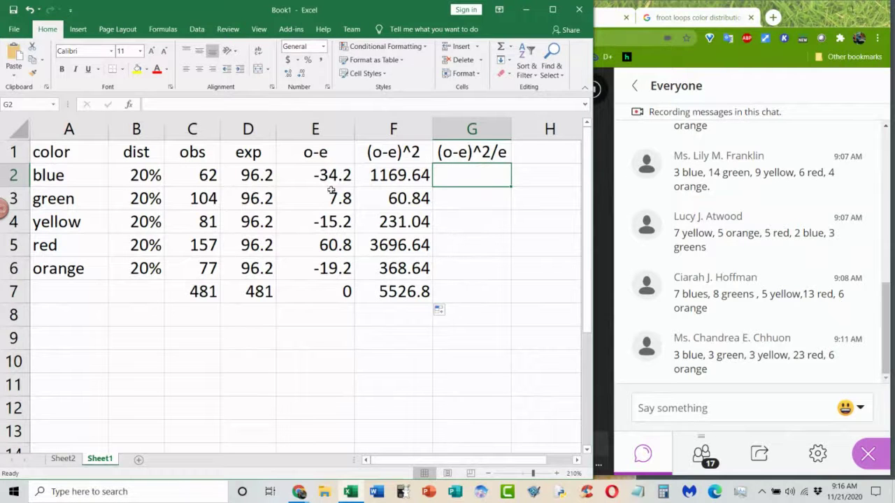
text(=)
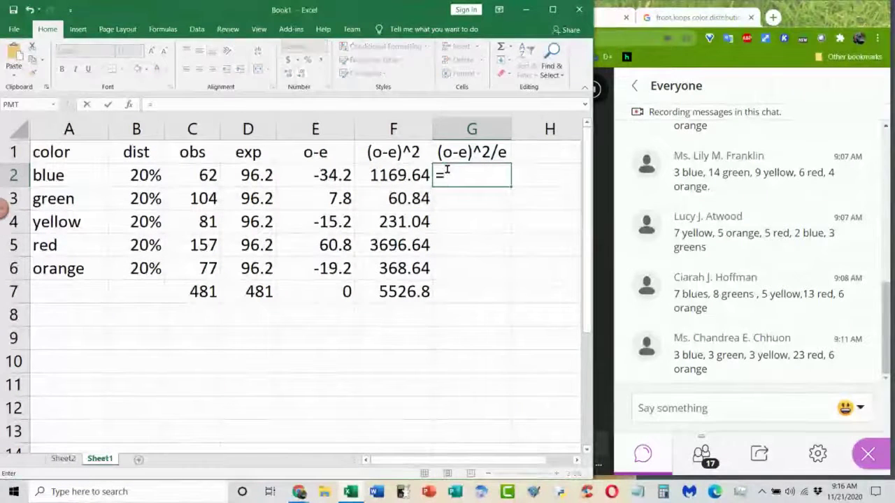
click(395, 178)
text(/)
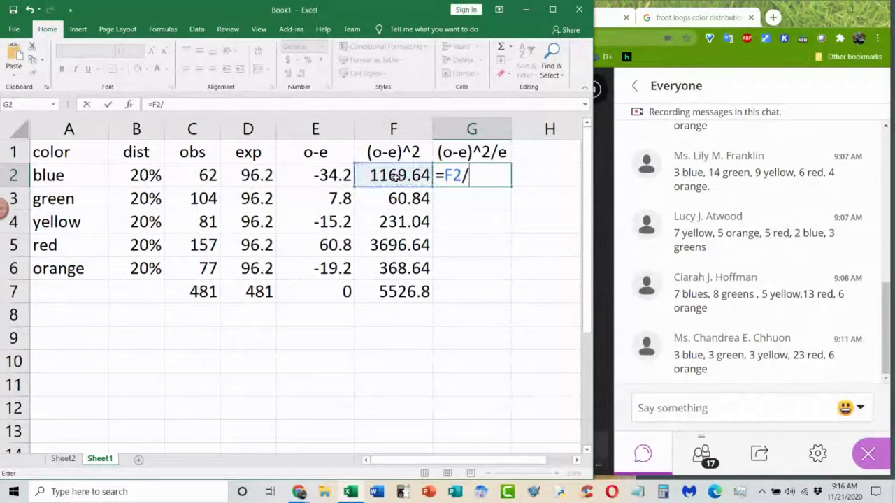
click(260, 175)
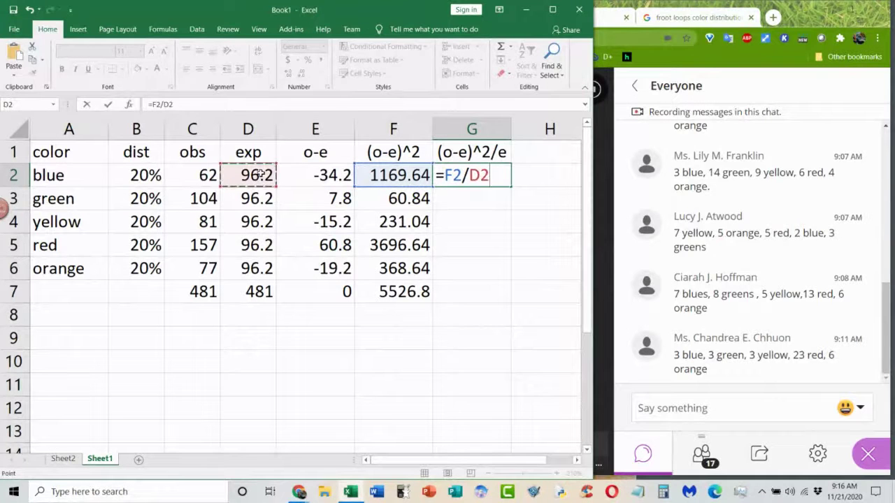
key(Return)
click(501, 180)
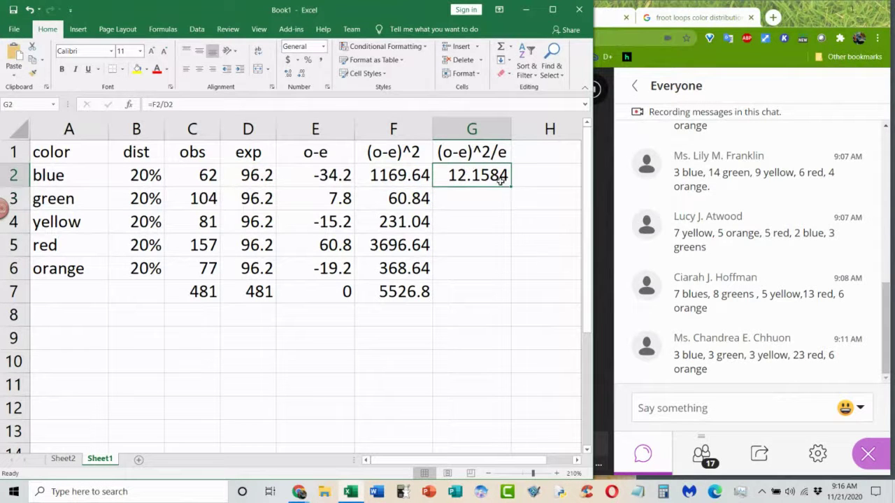
drag(512, 187, 497, 278)
Copy the total formula from F7 across to G7 to get the chi-square statistic
click(417, 294)
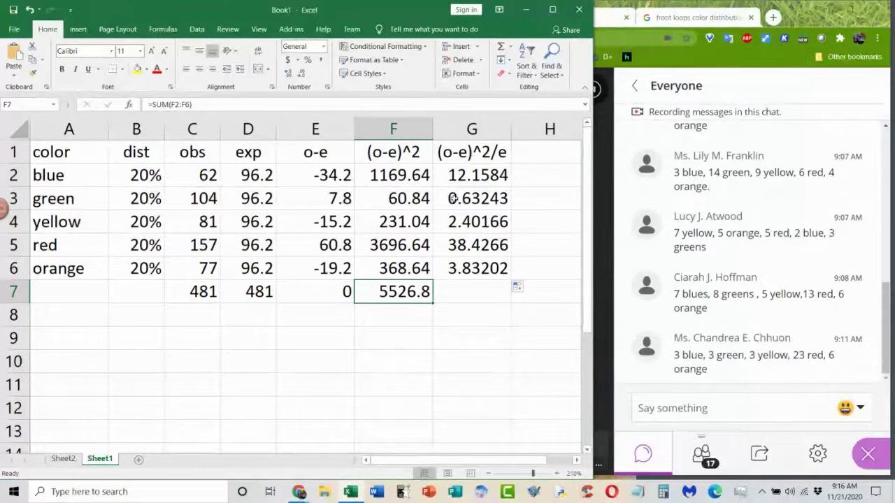
drag(431, 304, 485, 299)
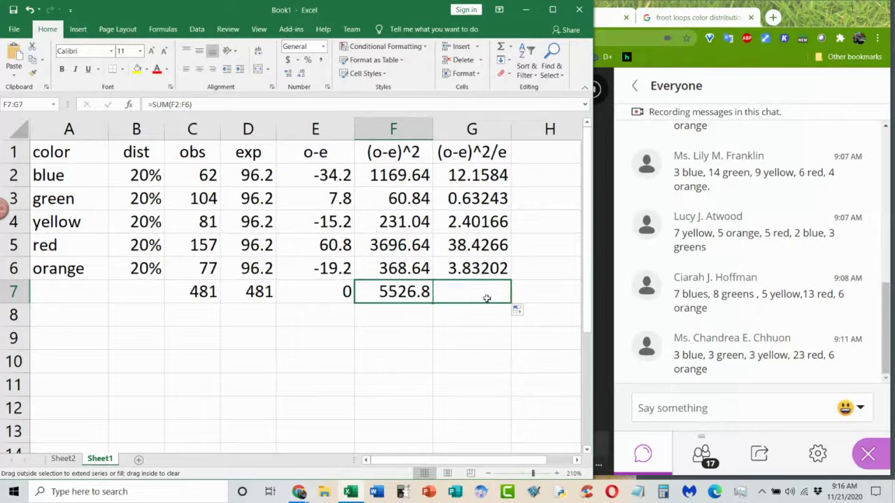
click(483, 291)
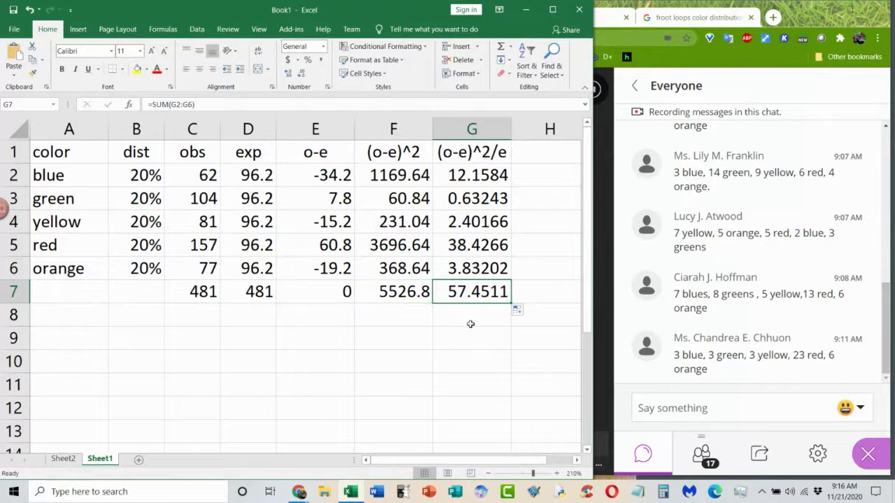
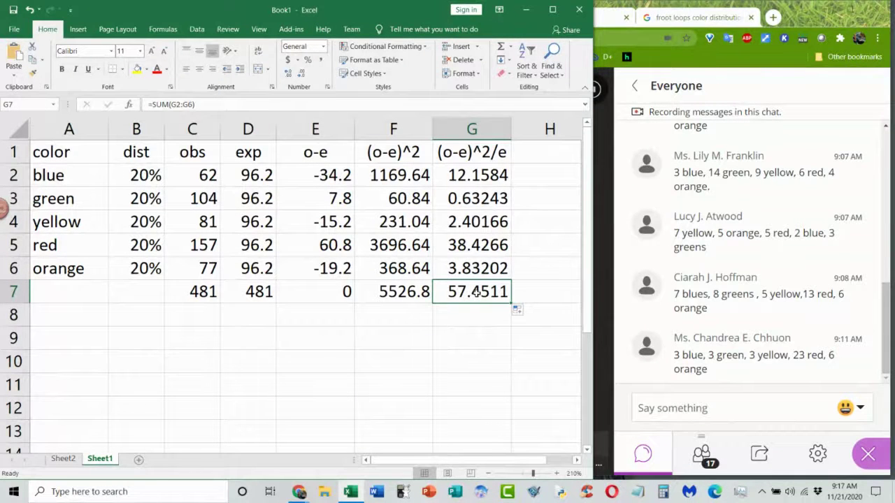
click(475, 314)
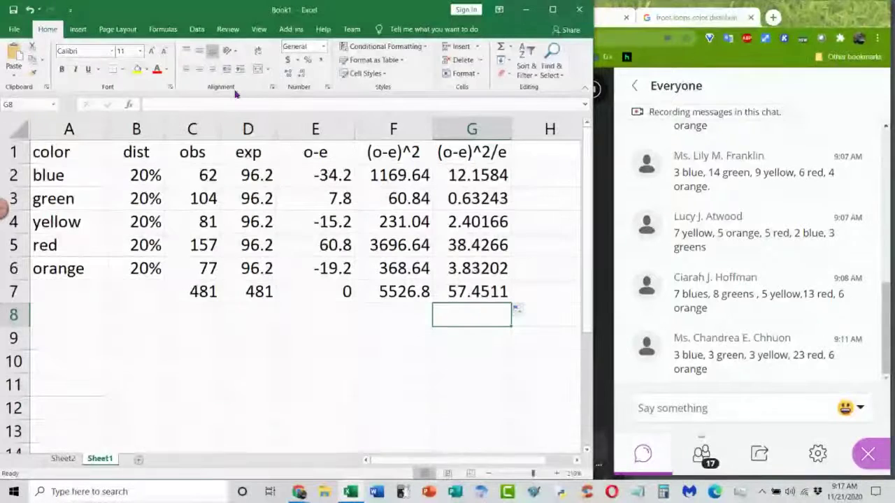
text(=)
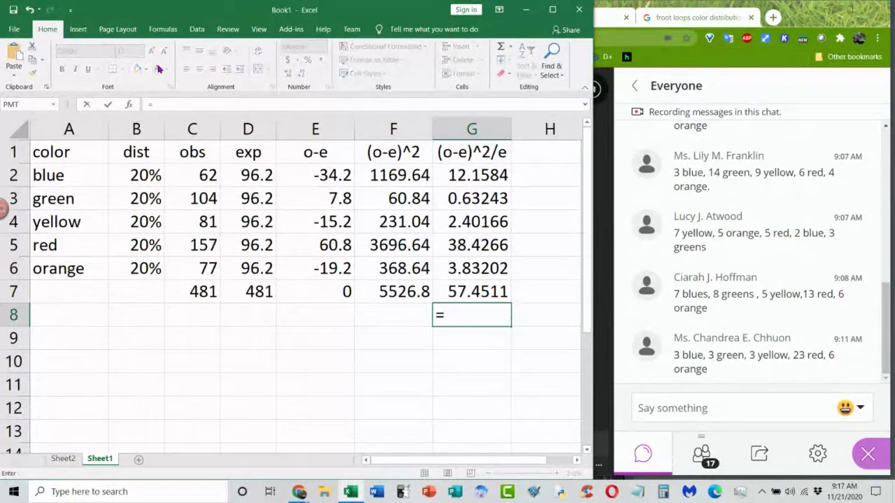
text(chi)
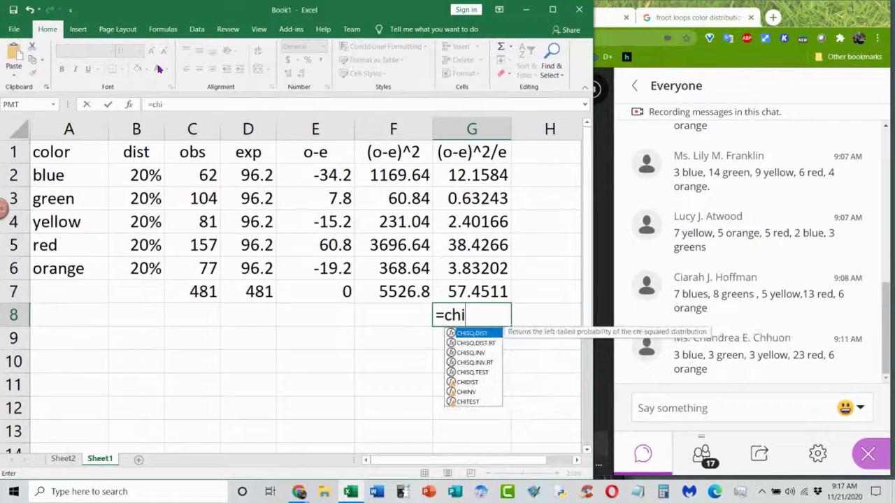
double_click(483, 334)
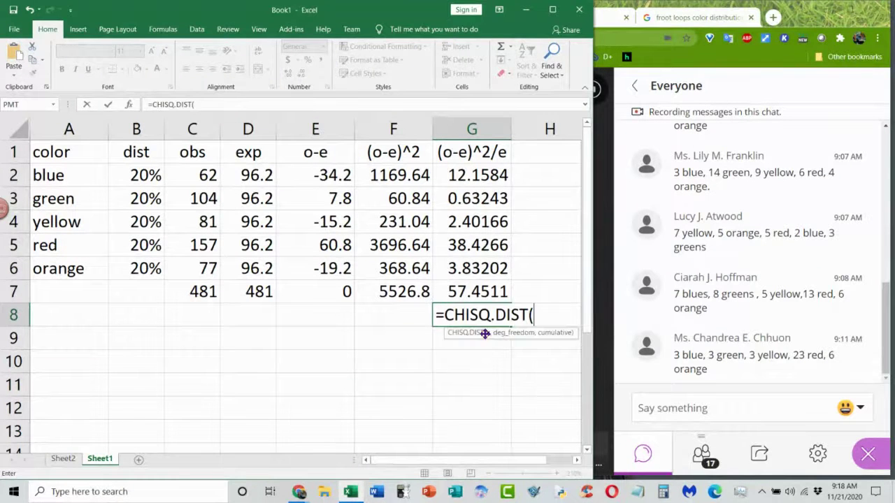
click(469, 291)
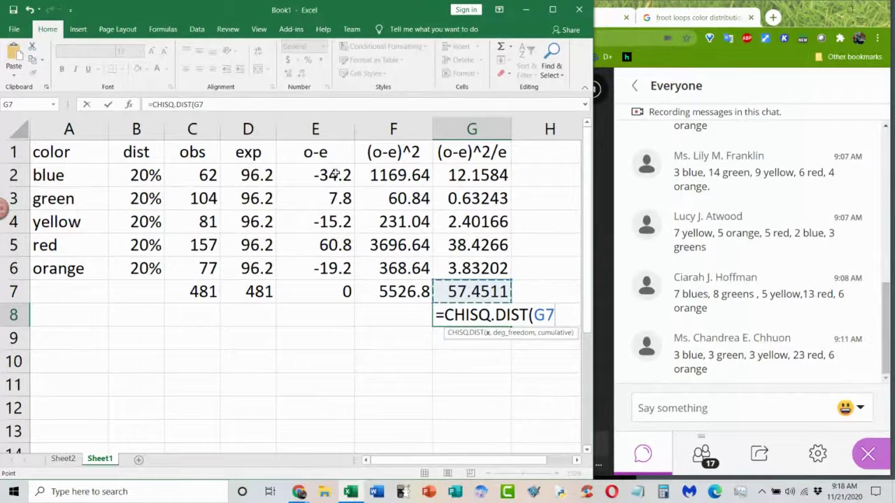
text(,4)
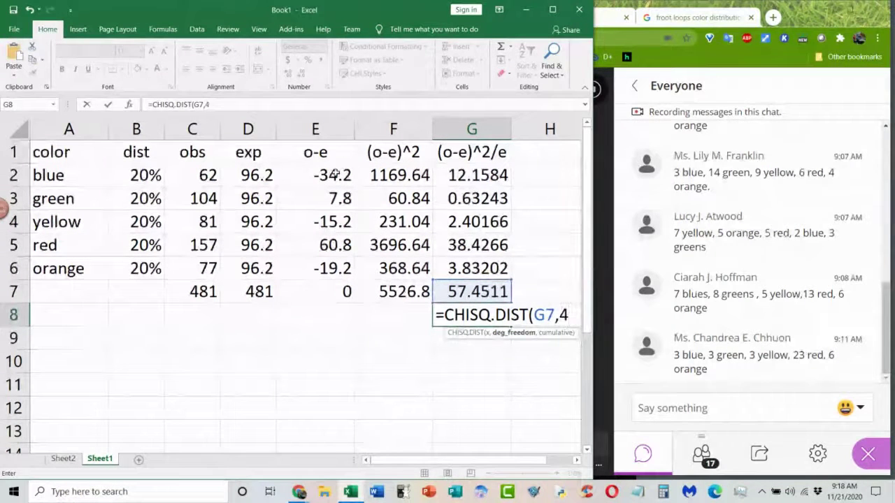
key(Return)
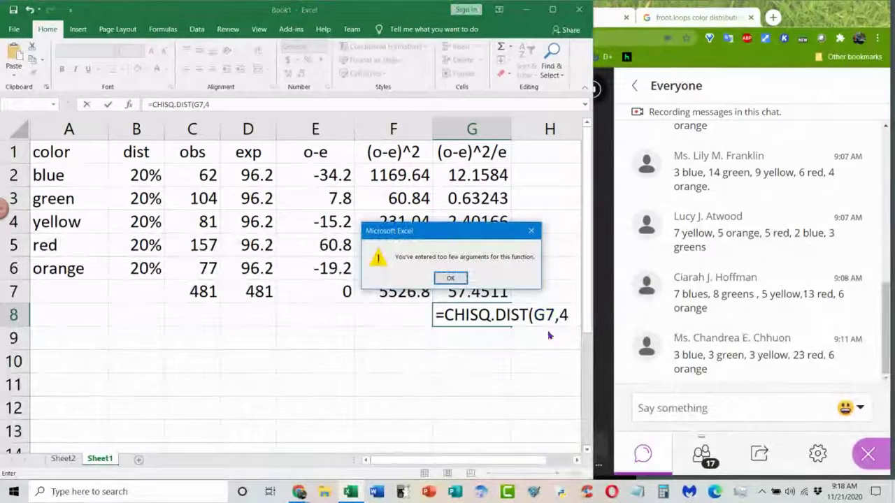
click(449, 278)
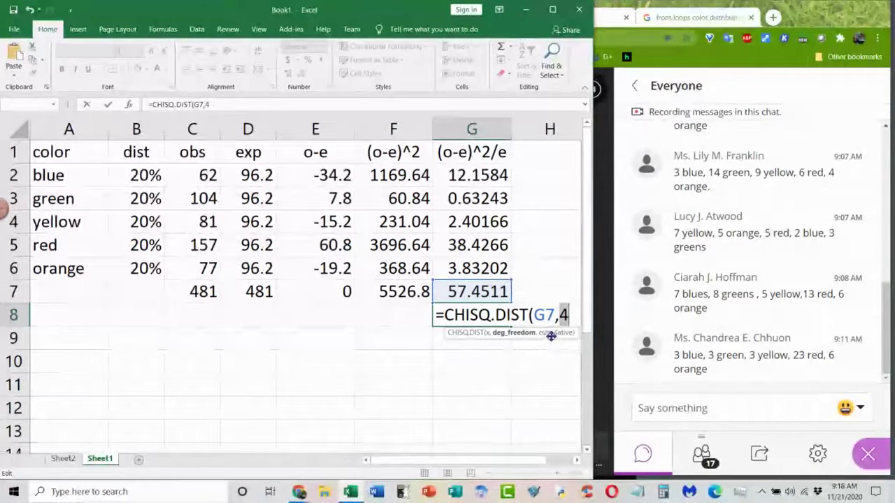
key(BackSpace)
key(BackSpace)
key(BackSpace)
key(BackSpace)
key(BackSpace)
key(BackSpace)
key(BackSpace)
key(BackSpace)
key(BackSpace)
key(BackSpace)
key(BackSpace)
key(BackSpace)
key(BackSpace)
key(BackSpace)
key(BackSpace)
key(BackSpace)
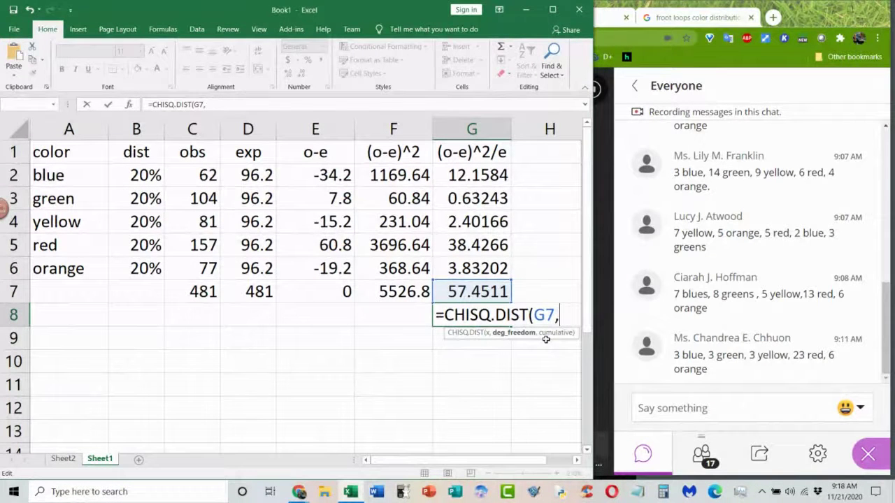
key(Escape)
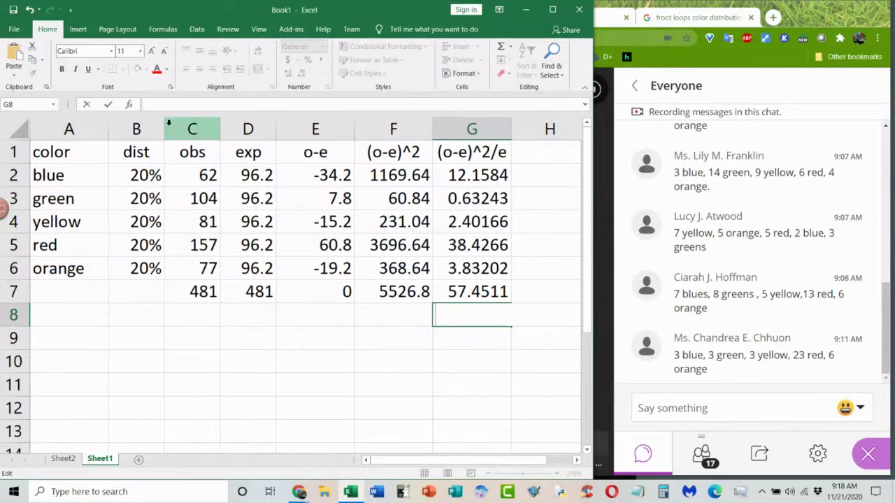
Insert the CHISQ.DIST function in G8 with X set to G7 and Deg_freedom set to 4
text(=)
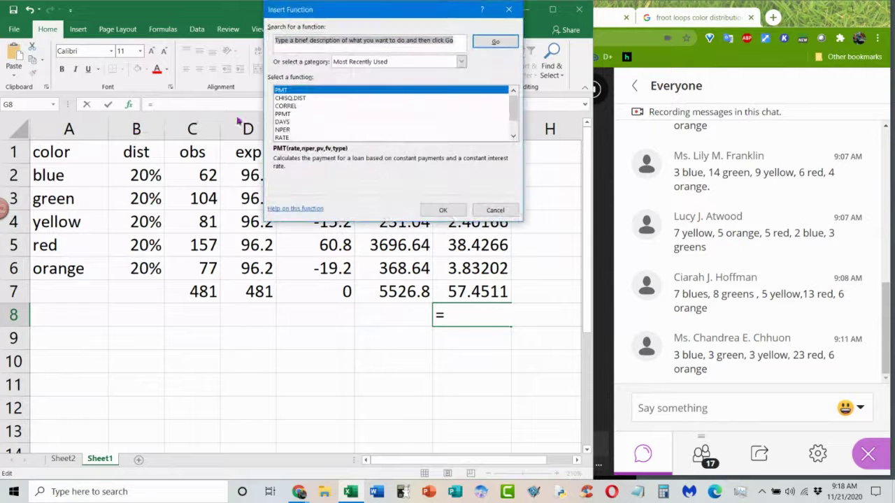
click(305, 99)
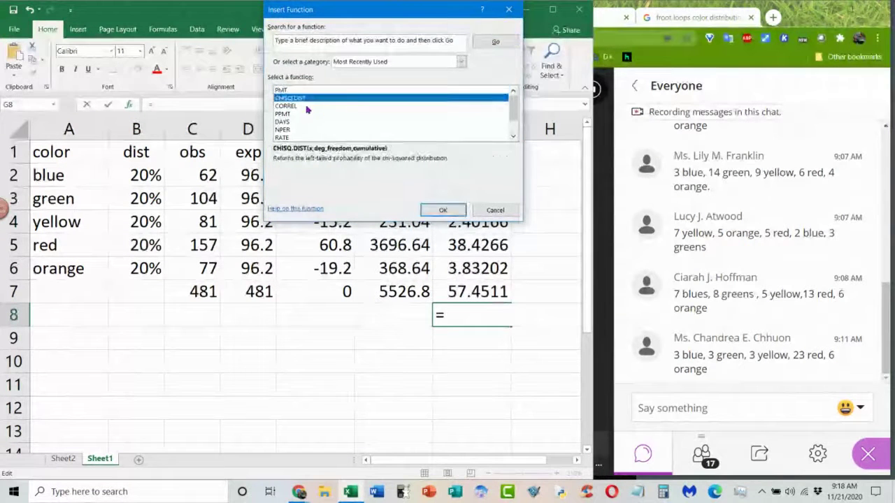
click(442, 210)
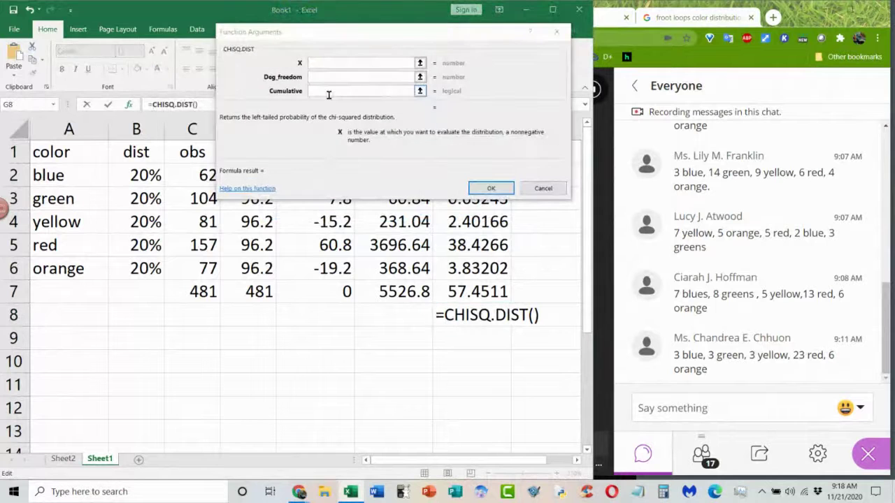
click(485, 291)
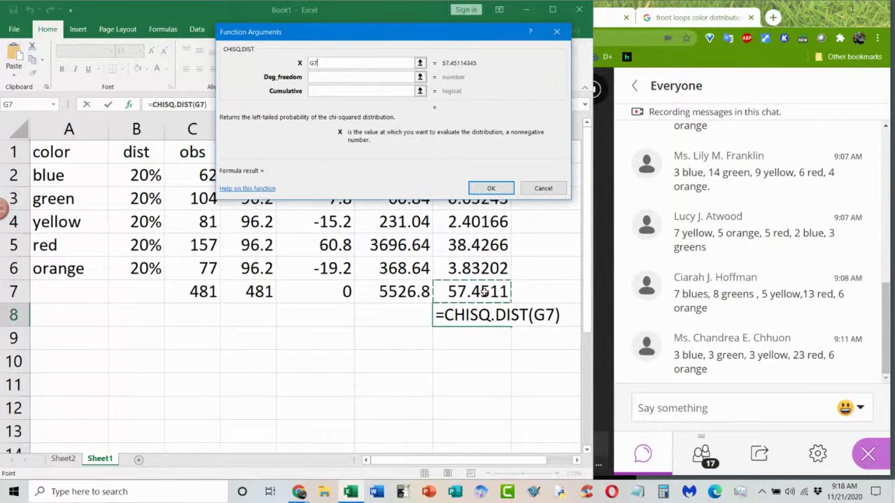
click(333, 77)
text(4)
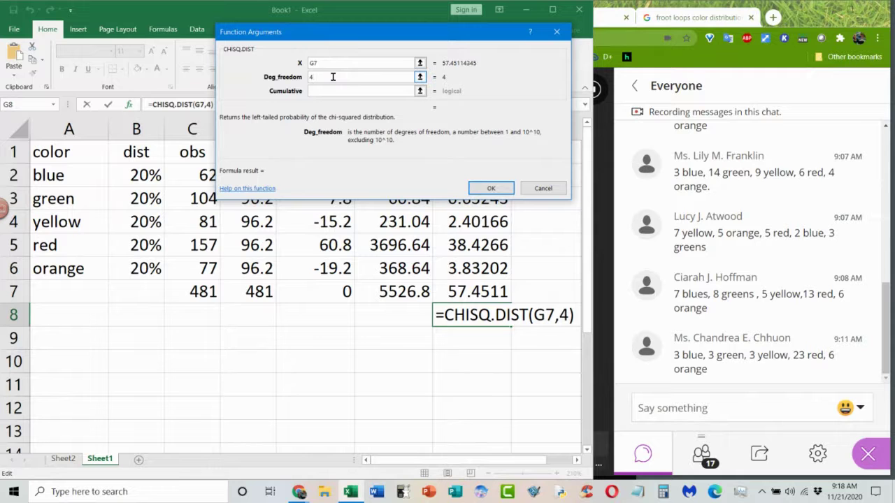
Try both 0 and 1 for the Cumulative argument, settle on 0 and enter the CHISQ.DIST formula in G8
click(326, 91)
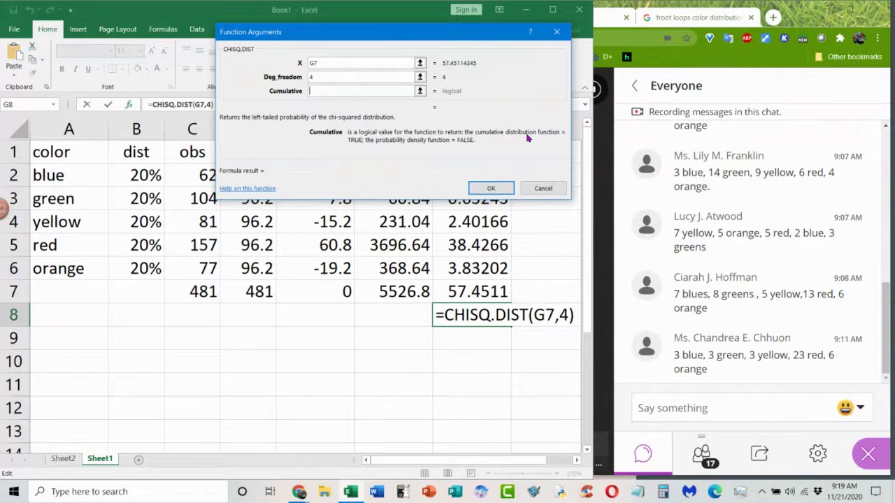
text(0)
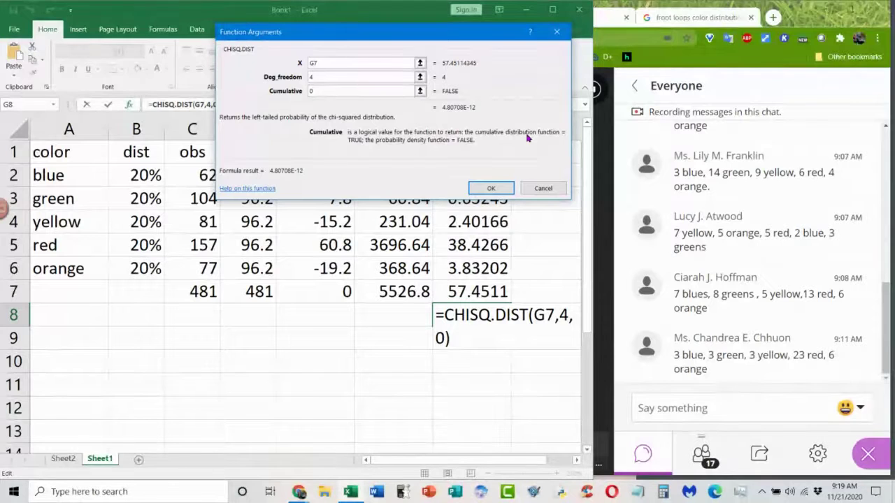
key(BackSpace)
text(1)
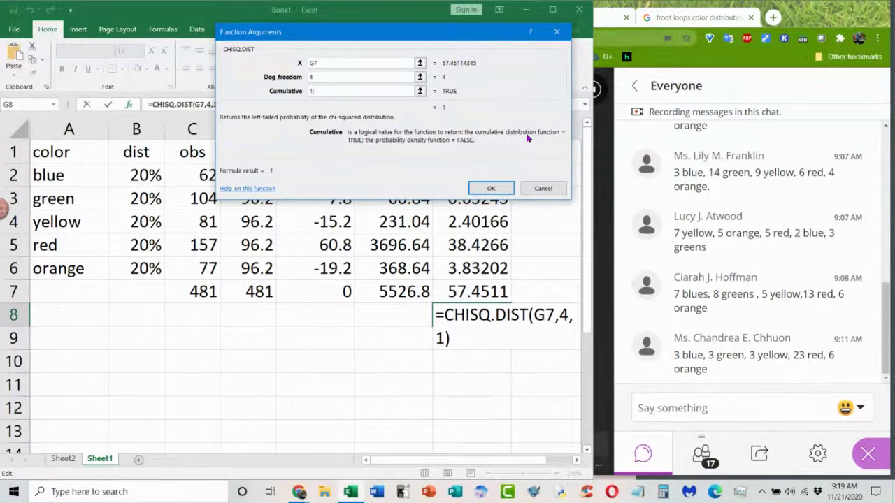
key(BackSpace)
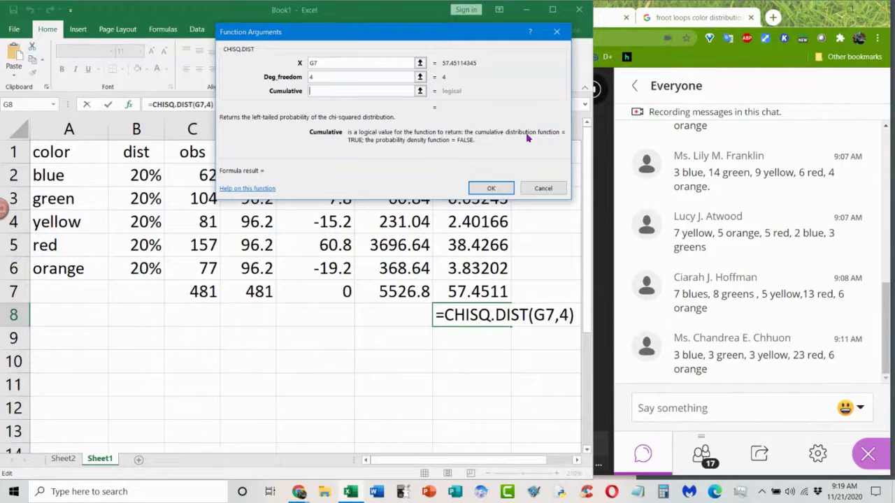
text(0)
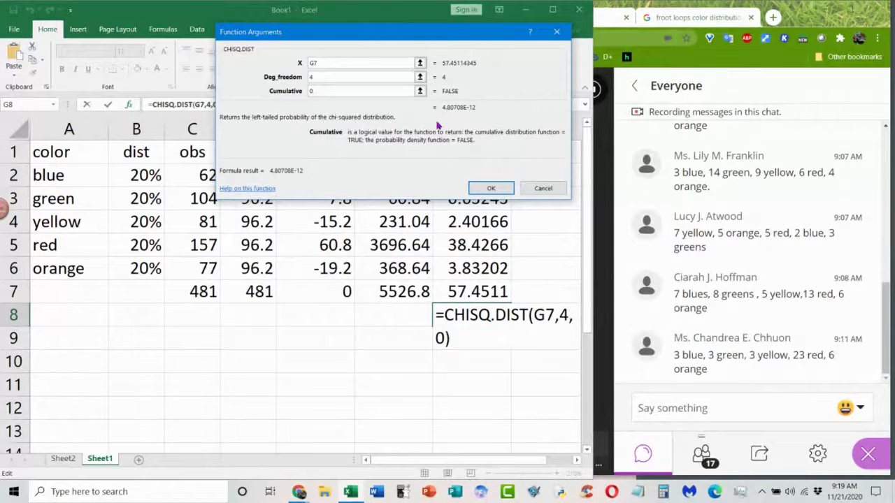
click(493, 188)
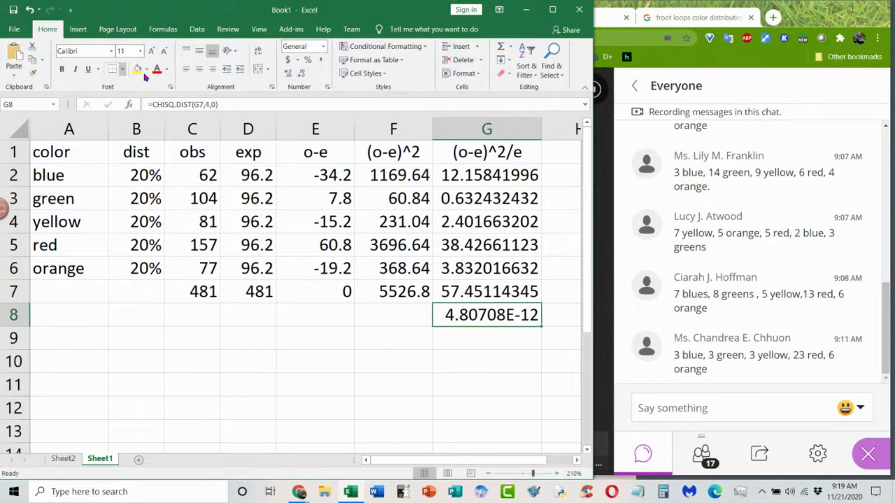
Format the probability in G8 as a Number with 13 decimal places
click(323, 49)
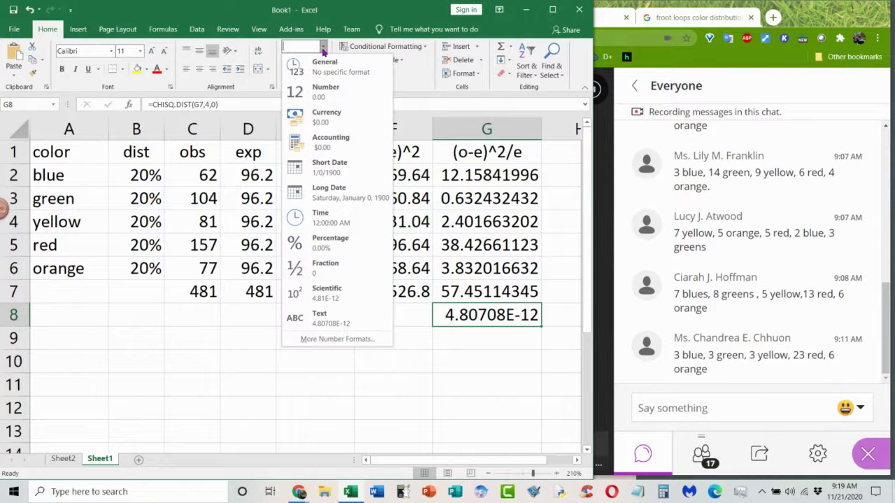
click(326, 91)
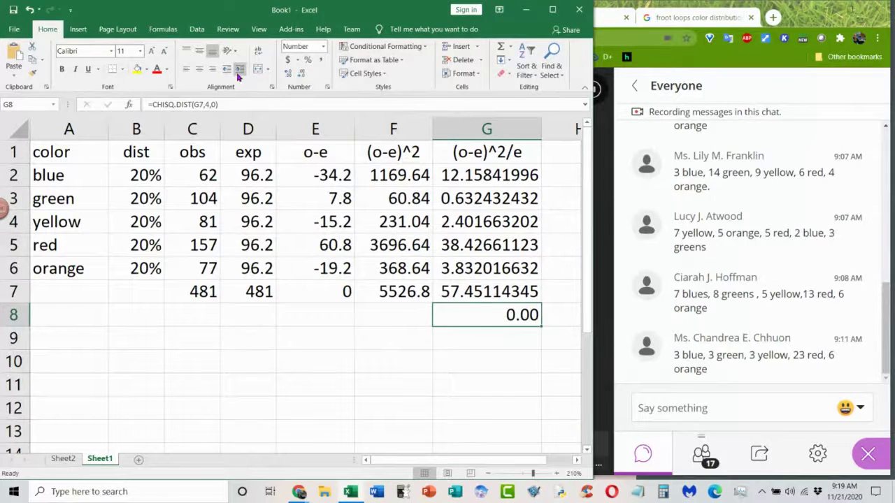
click(288, 75)
click(288, 74)
click(288, 74)
click(288, 74)
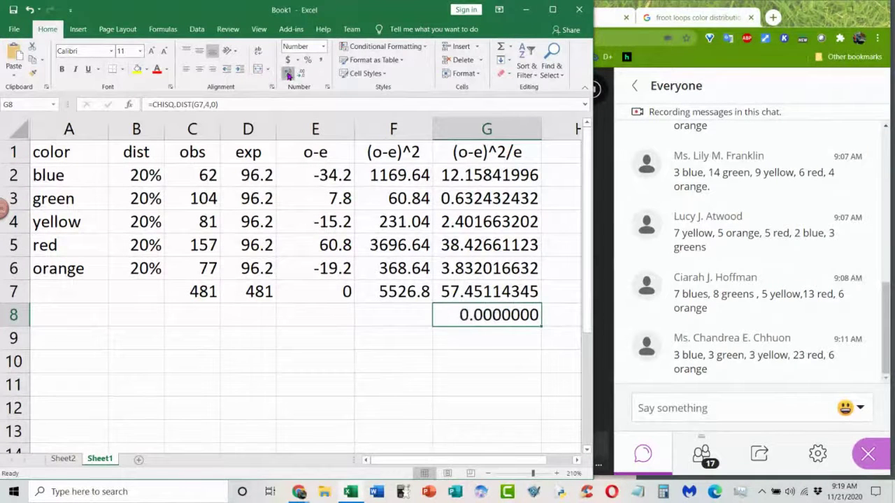
click(288, 74)
click(288, 74)
click(288, 74)
click(288, 75)
click(288, 75)
click(288, 74)
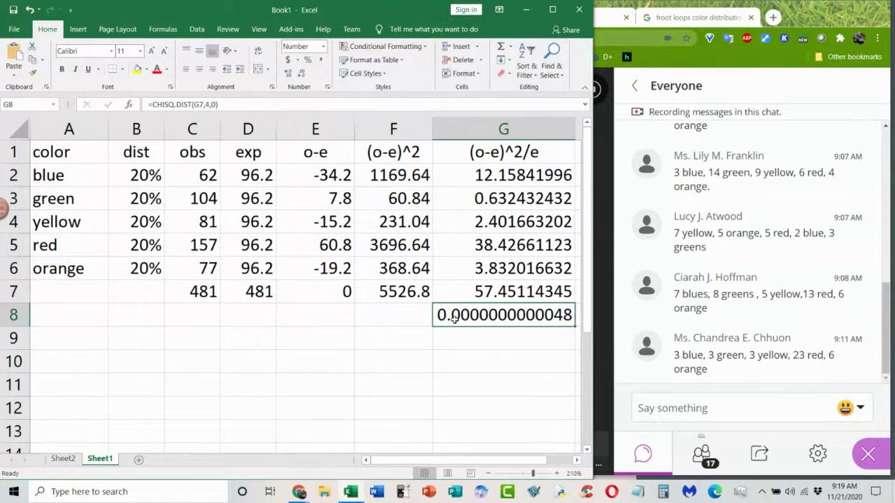
Review the chi-square statistic in G7, its probability in G8 and the assumed distribution in B2:B6
click(484, 291)
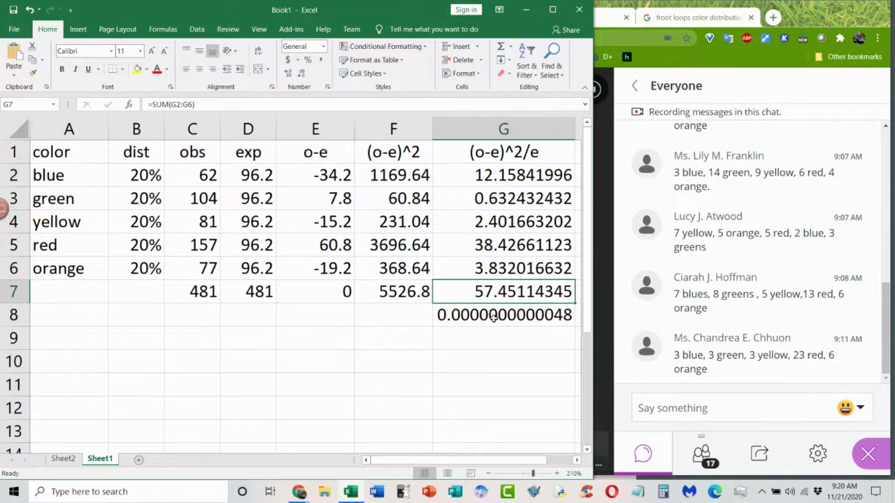
click(494, 318)
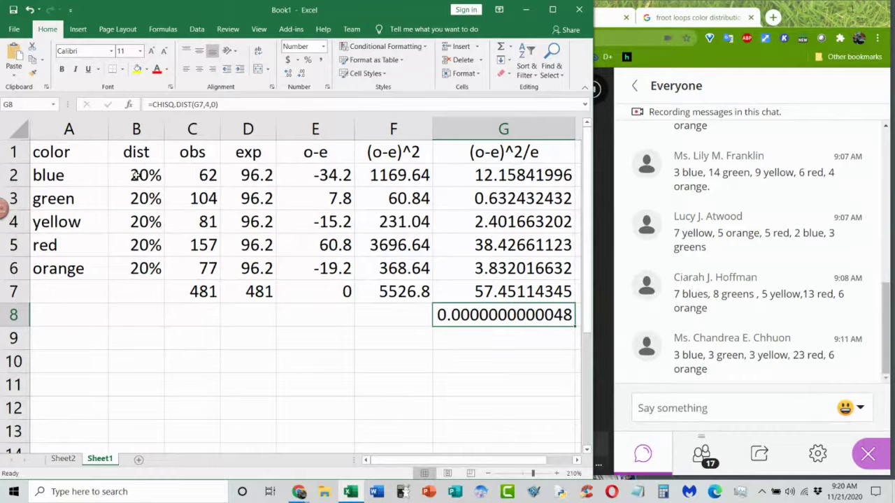
drag(136, 175, 146, 273)
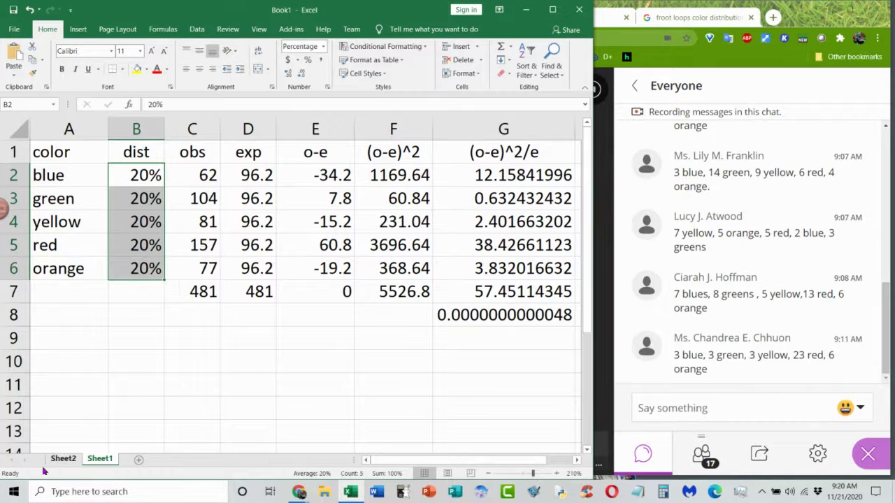
Examine the individual color counts on Sheet2, comparing the red column with the other colors across all rows
click(61, 458)
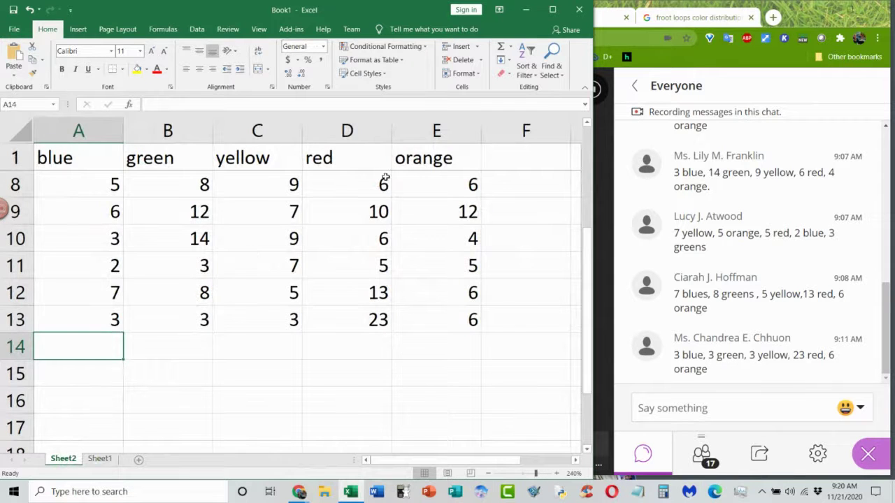
scroll(426, 260, up, 2)
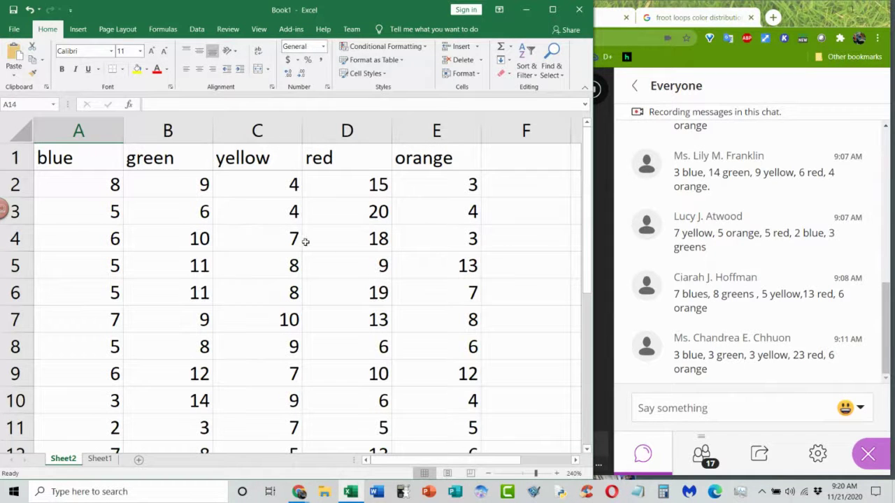
scroll(378, 356, down, 2)
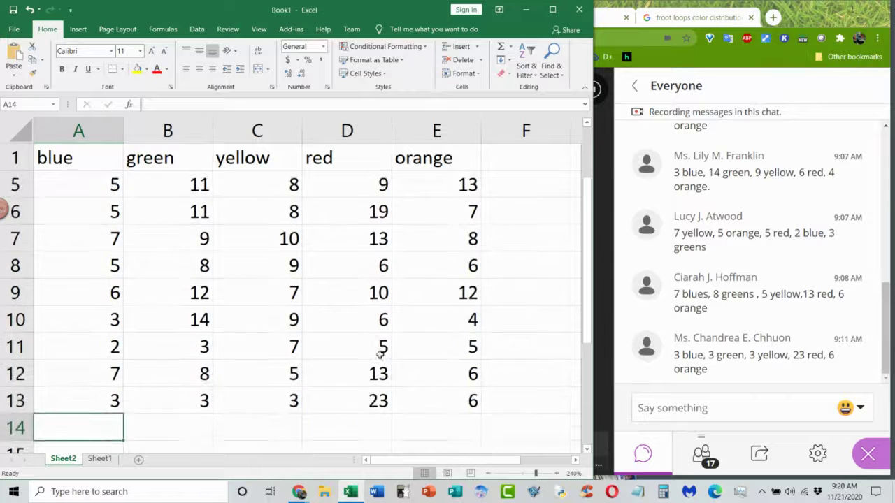
scroll(380, 358, up, 2)
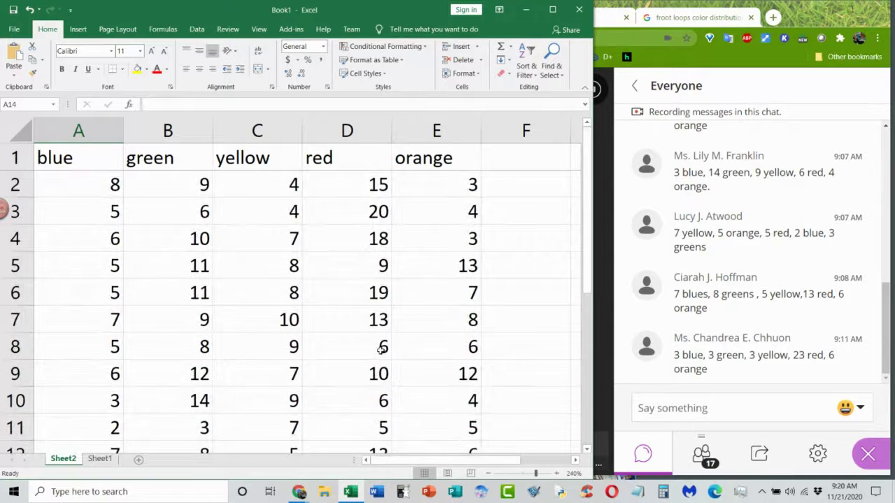
scroll(380, 346, down, 1)
scroll(225, 322, up, 1)
scroll(214, 413, down, 2)
scroll(216, 408, up, 2)
scroll(221, 399, down, 1)
scroll(222, 397, down, 2)
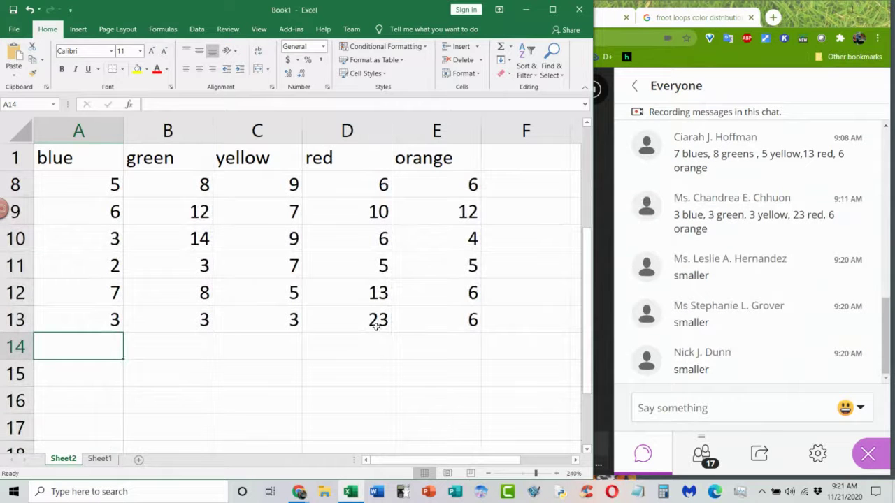
click(379, 325)
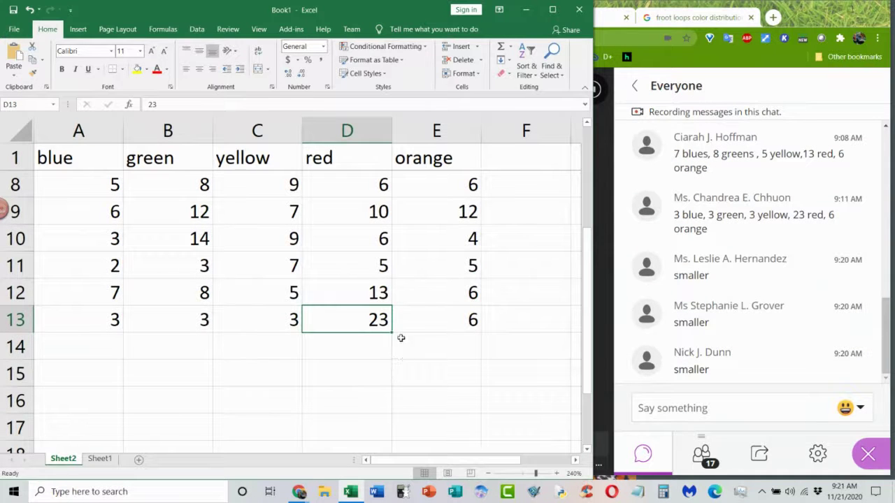
scroll(400, 339, up, 2)
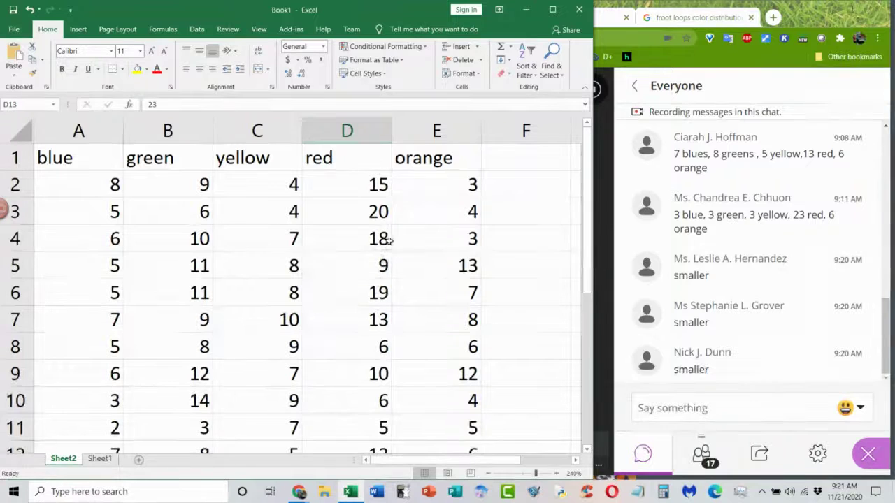
Check the assumed distribution on Sheet1, then switch to Chrome and search Google for "sour patch kids color distribution"
click(100, 459)
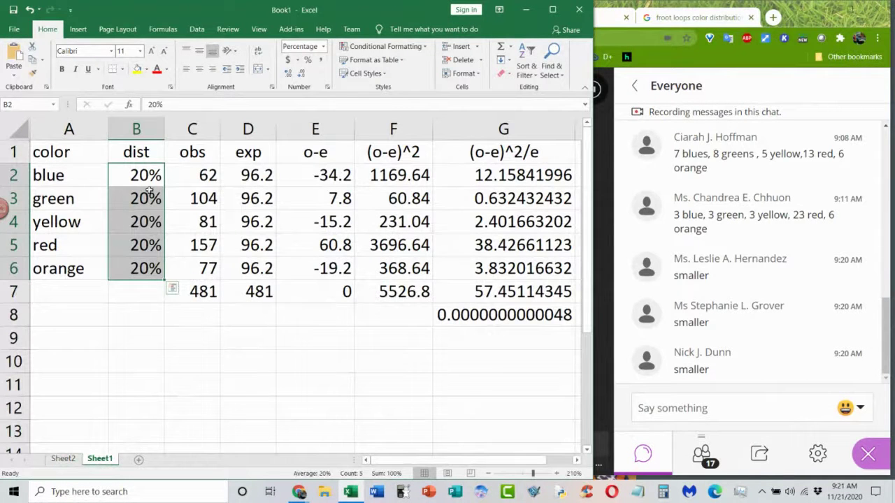
click(299, 493)
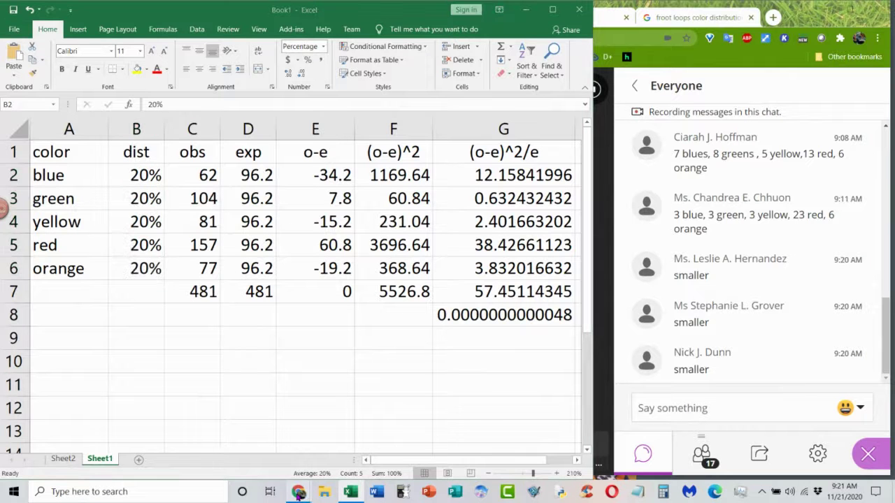
click(191, 414)
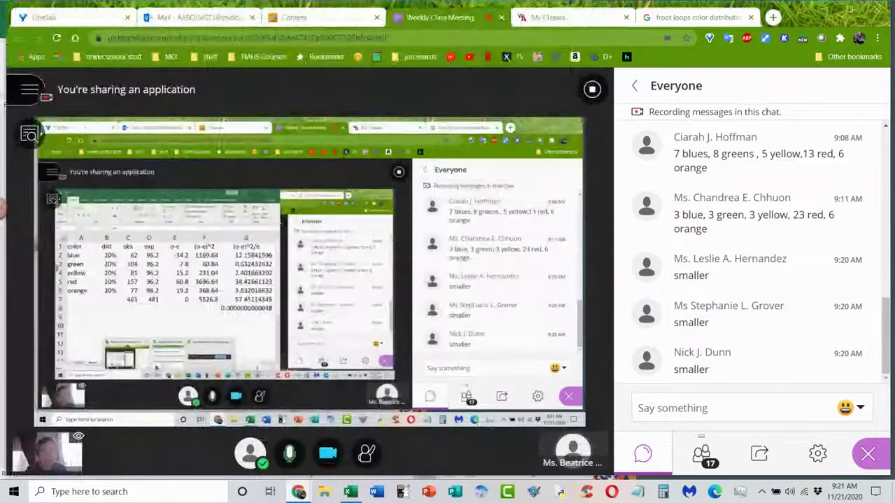
click(692, 17)
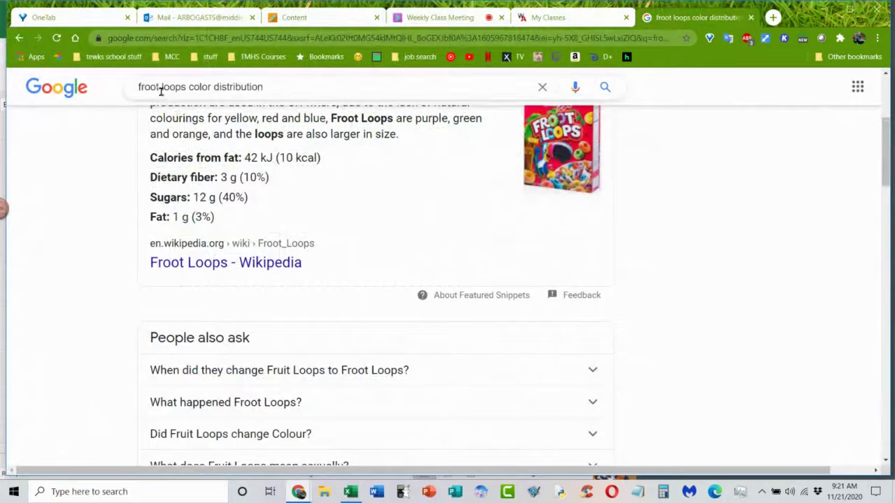
drag(188, 87, 130, 98)
text(sour pat)
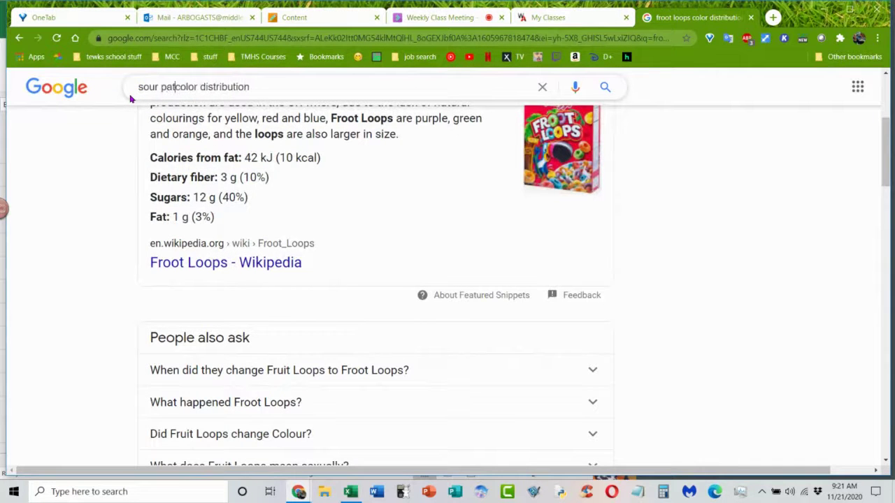
text(ch kids)
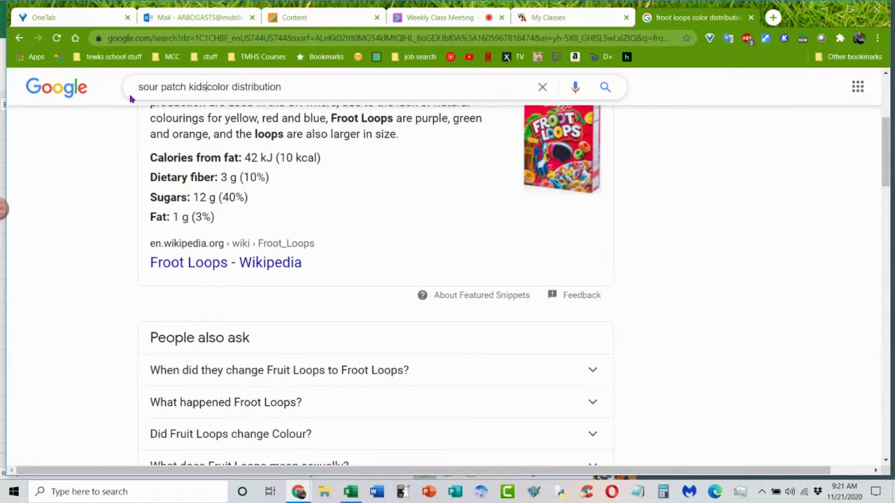
key(Return)
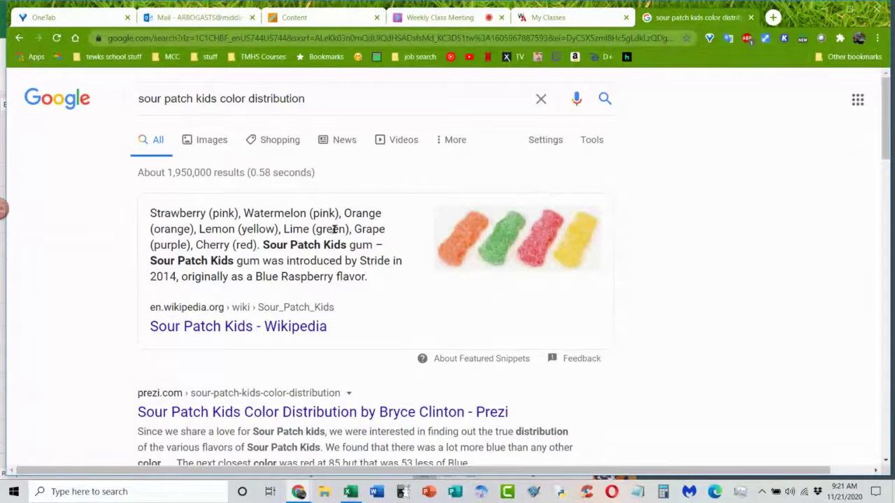
Open the Prezi search result titled Sour Patch Kids Color Distribution and play its presentation
scroll(365, 273, down, 2)
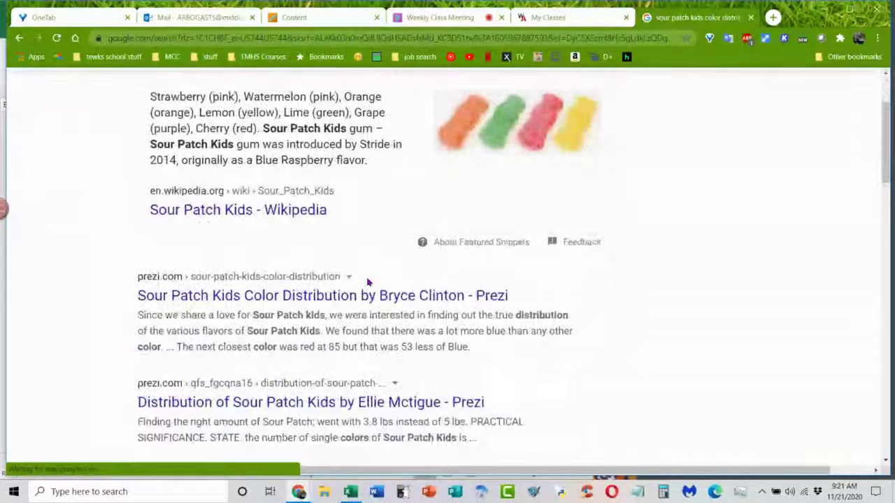
click(478, 299)
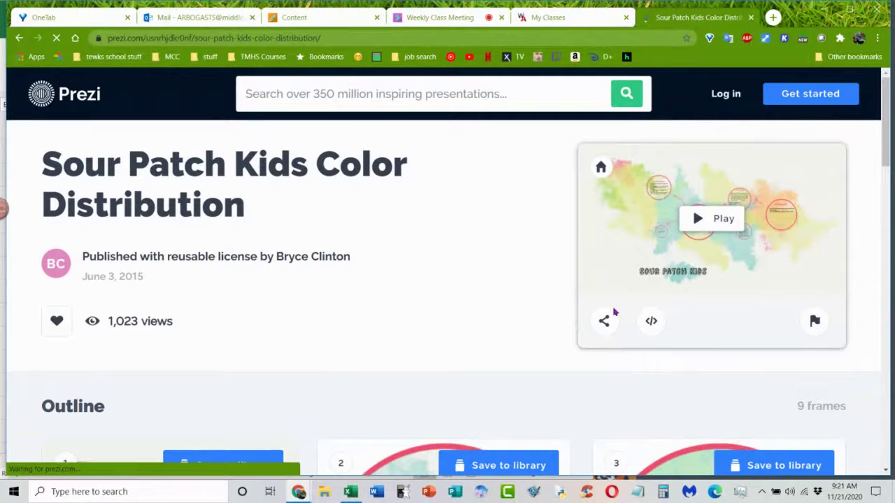
click(717, 219)
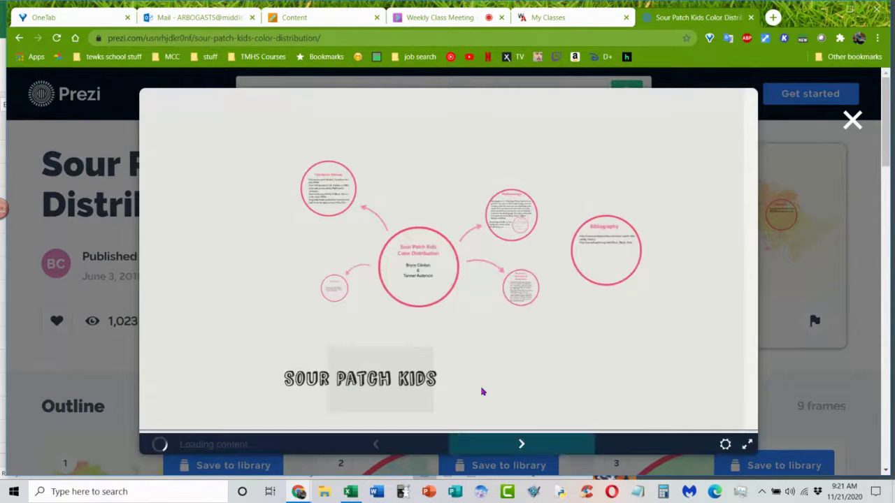
Read the presentation's slides from the title through Methodology, Data and Discussion, and close the player
click(522, 444)
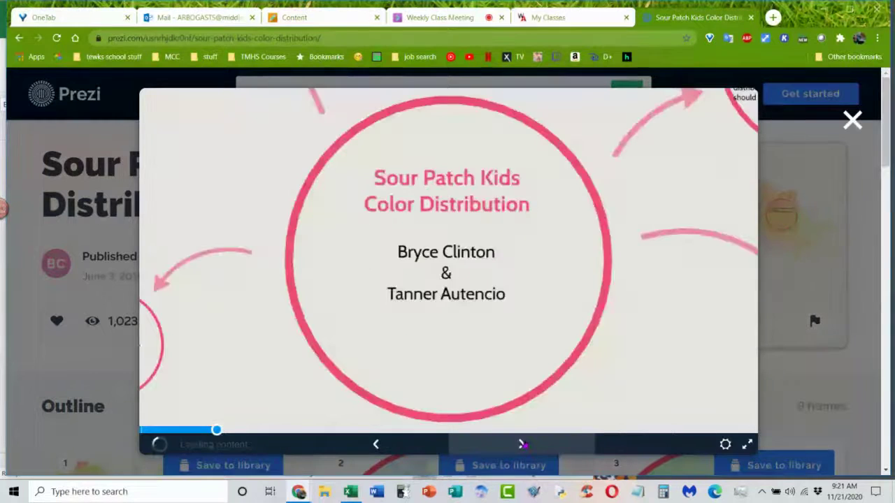
click(521, 444)
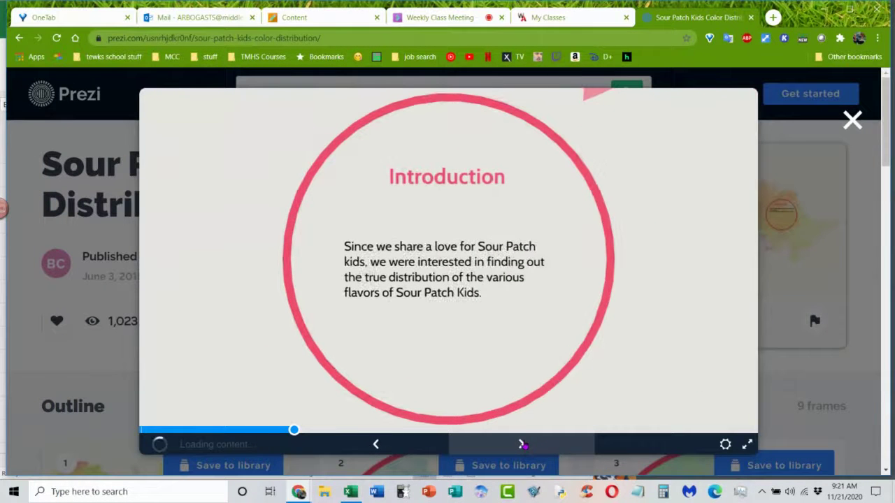
click(522, 444)
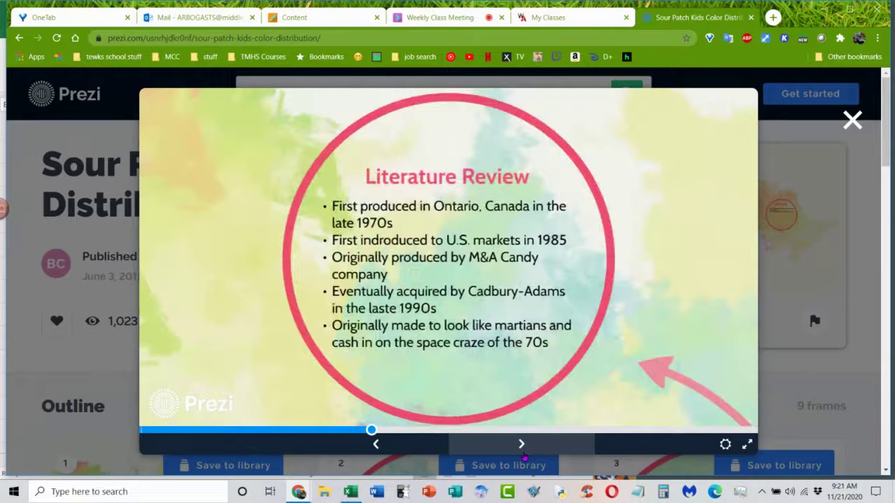
click(521, 444)
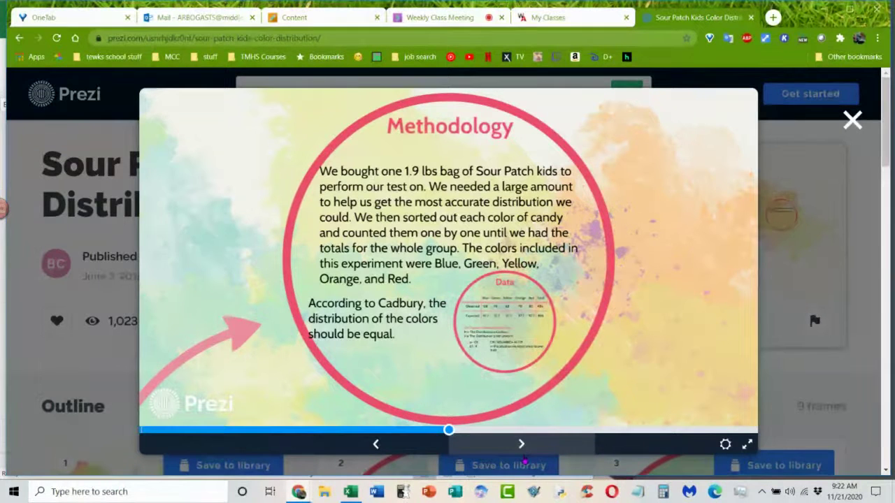
click(521, 447)
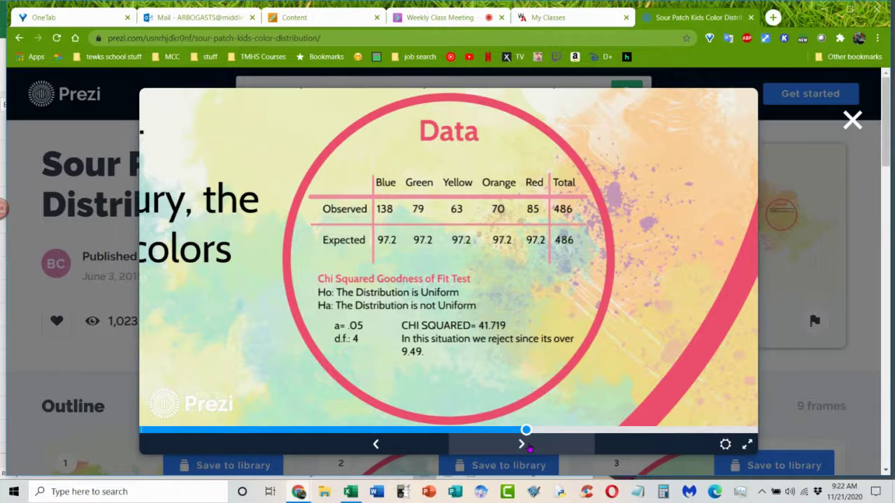
click(521, 444)
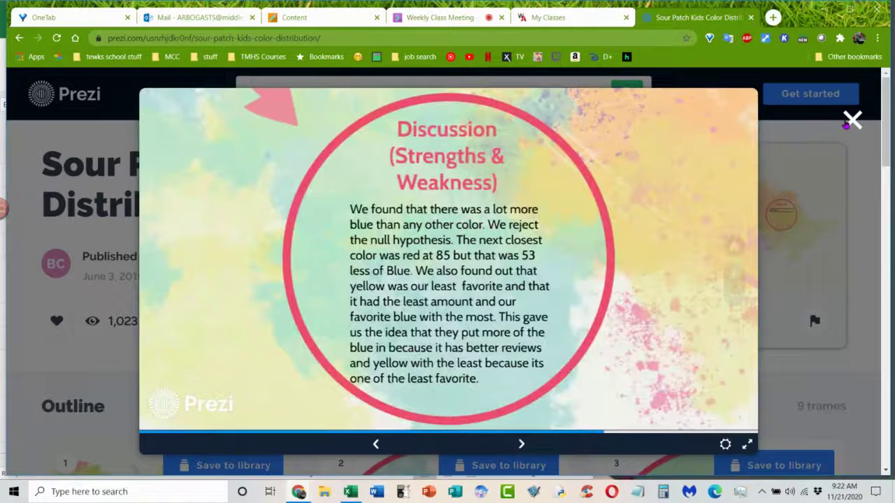
click(852, 121)
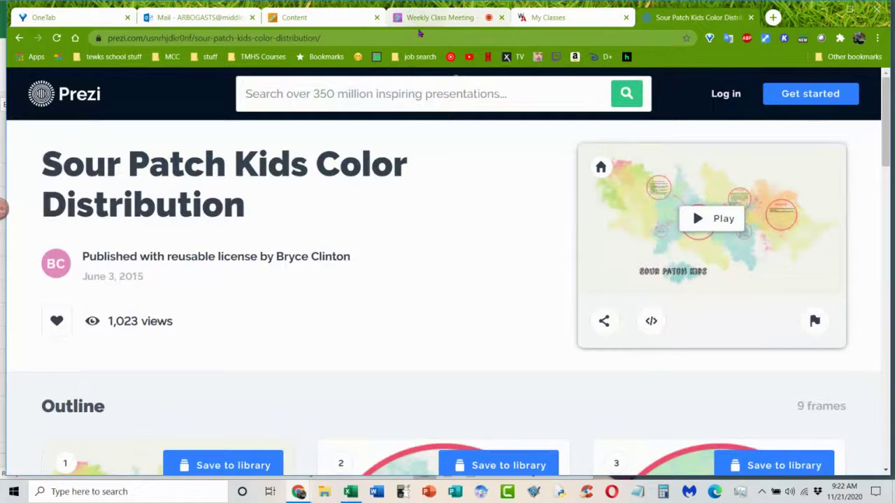
Return to the Google results and look through the other Sour Patch Kids distribution listings
click(21, 37)
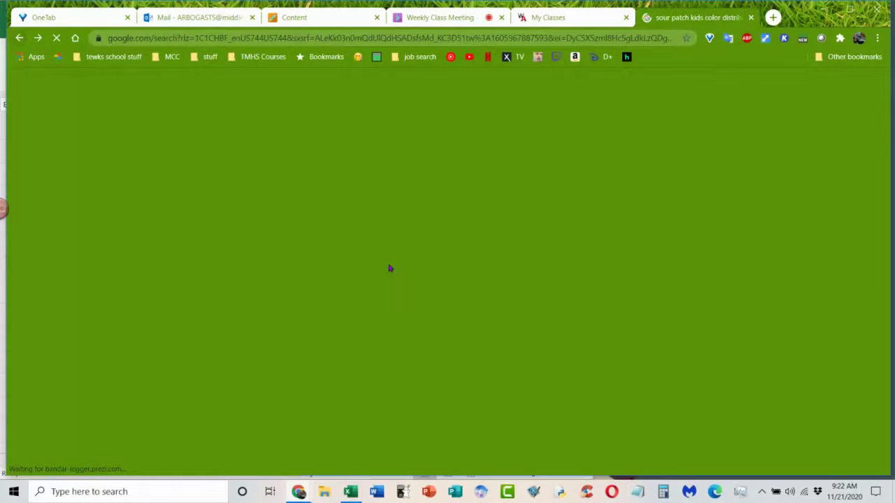
scroll(399, 259, down, 2)
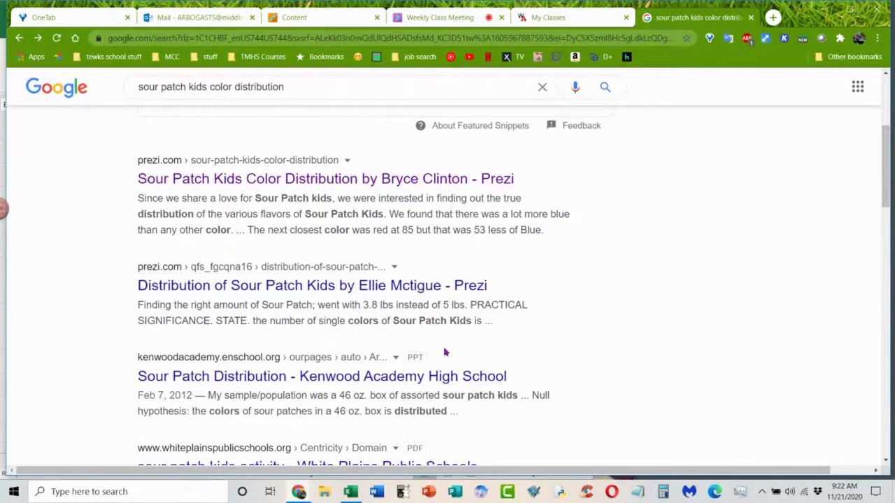
scroll(383, 325, down, 1)
scroll(379, 324, down, 2)
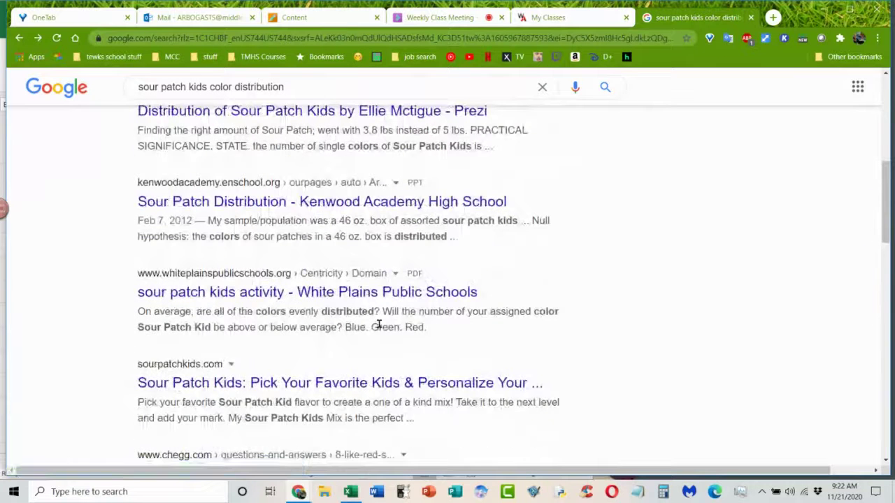
scroll(378, 326, up, 1)
scroll(377, 322, up, 6)
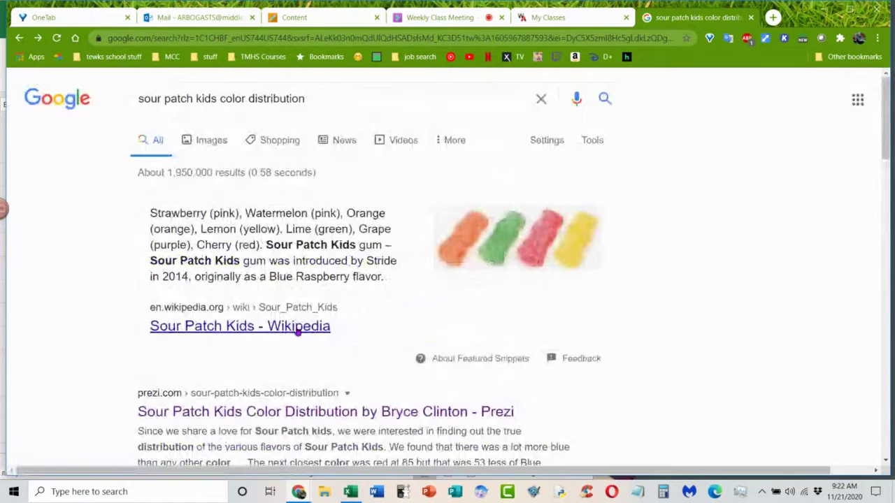
Open the Sour Patch Kids Wikipedia article, look through its History and Flavors and colors sections, and close its tab
click(326, 325)
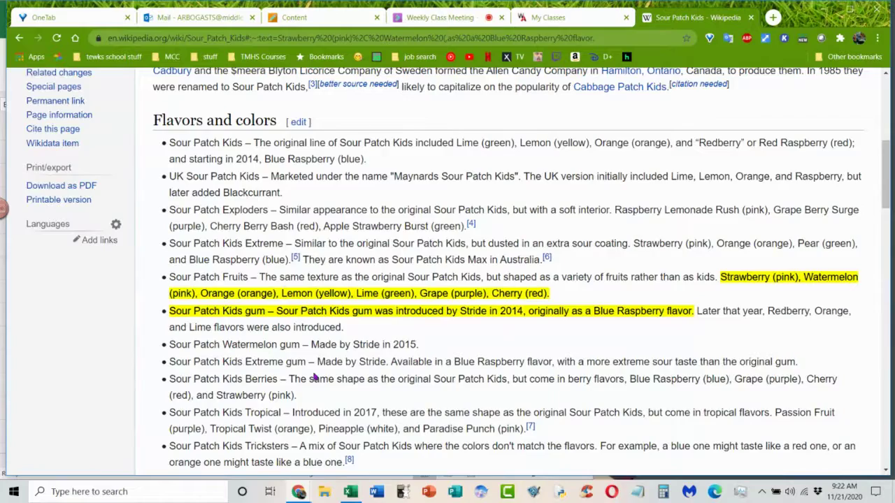
scroll(313, 377, down, 4)
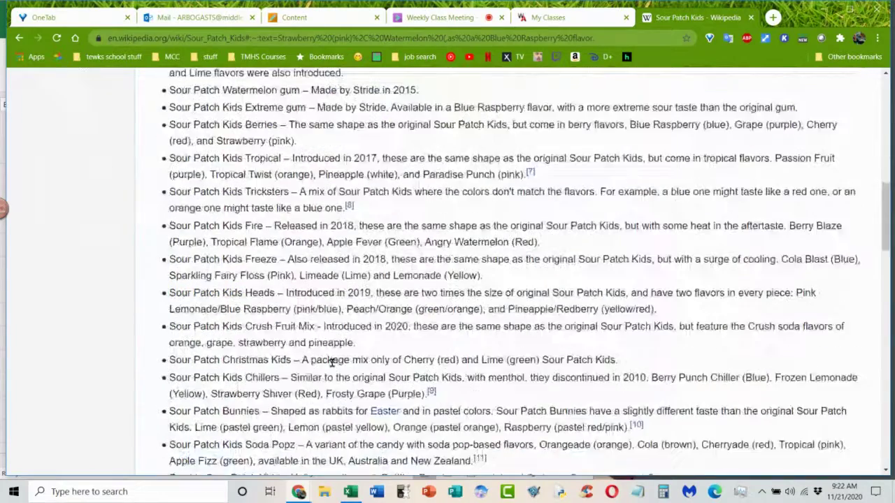
scroll(331, 361, down, 2)
scroll(331, 363, up, 5)
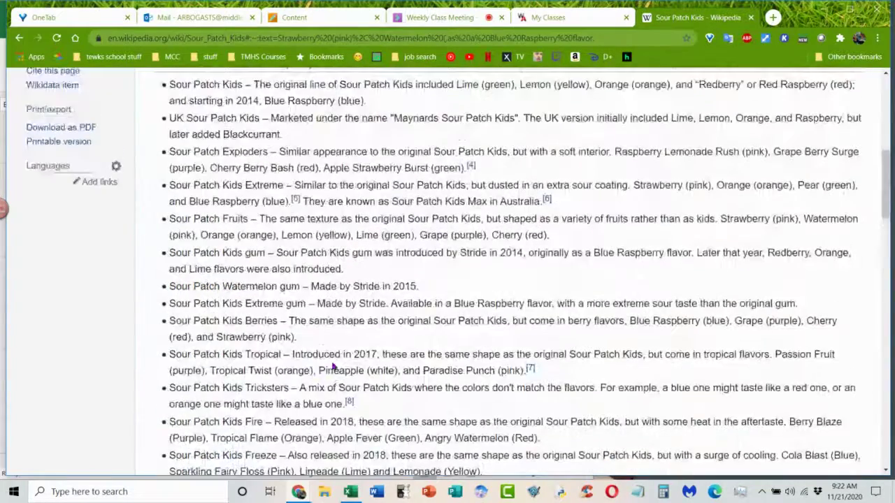
scroll(333, 363, up, 6)
scroll(335, 358, down, 2)
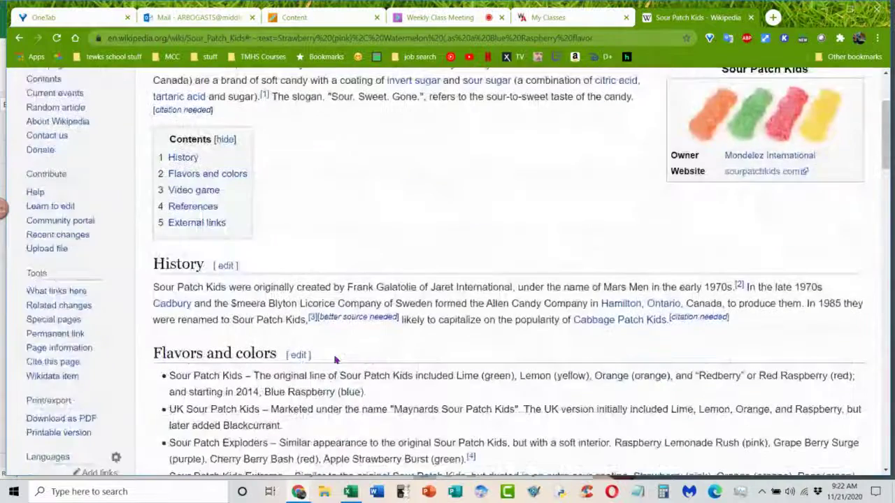
scroll(336, 355, down, 1)
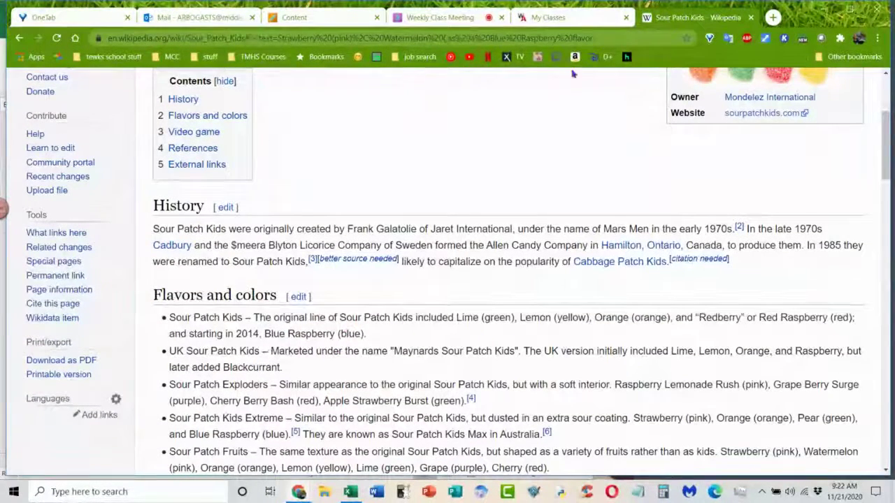
click(751, 17)
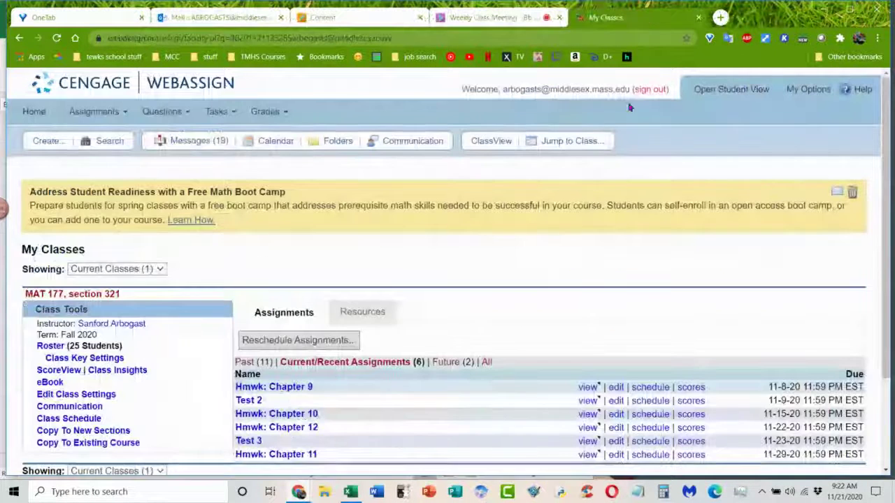
Switch back to Excel and examine the raw color counts on Sheet2 across all rows, down to row 13
click(351, 492)
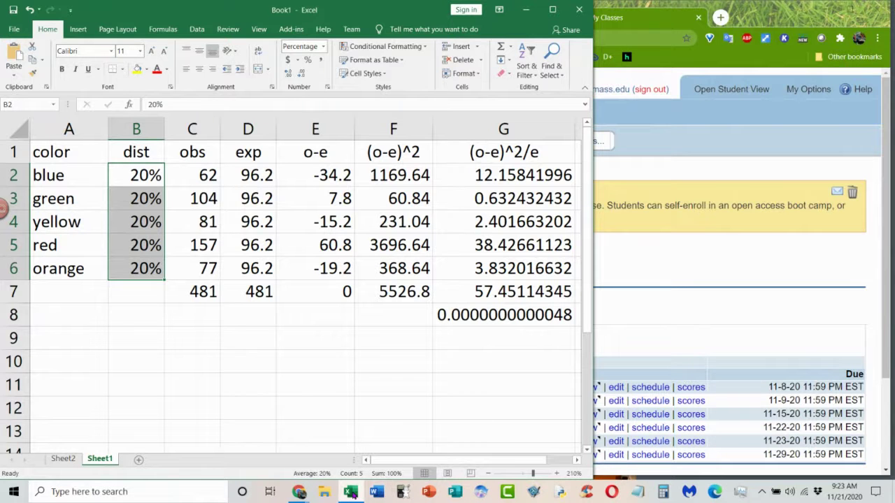
mouse_move(351, 493)
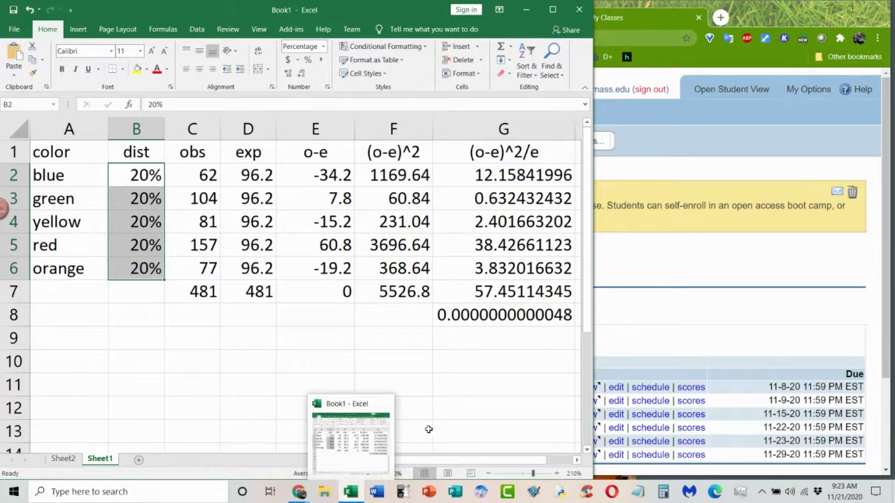
click(57, 459)
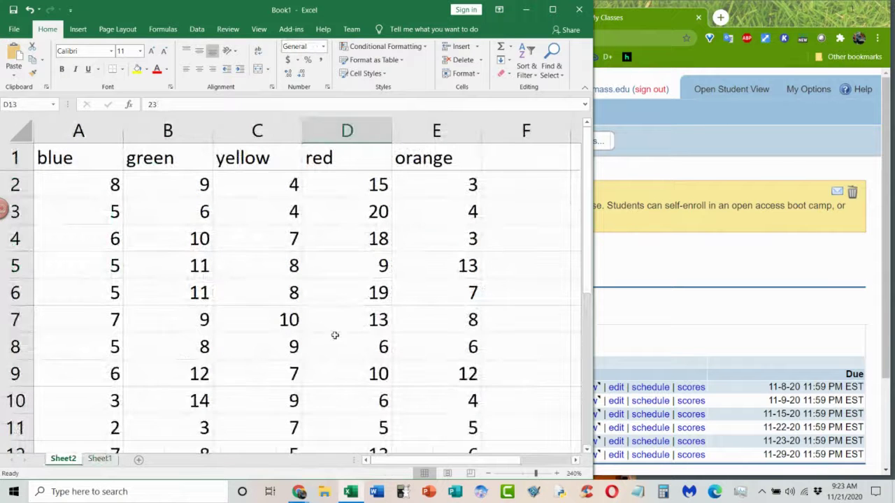
scroll(371, 330, down, 5)
scroll(375, 327, up, 5)
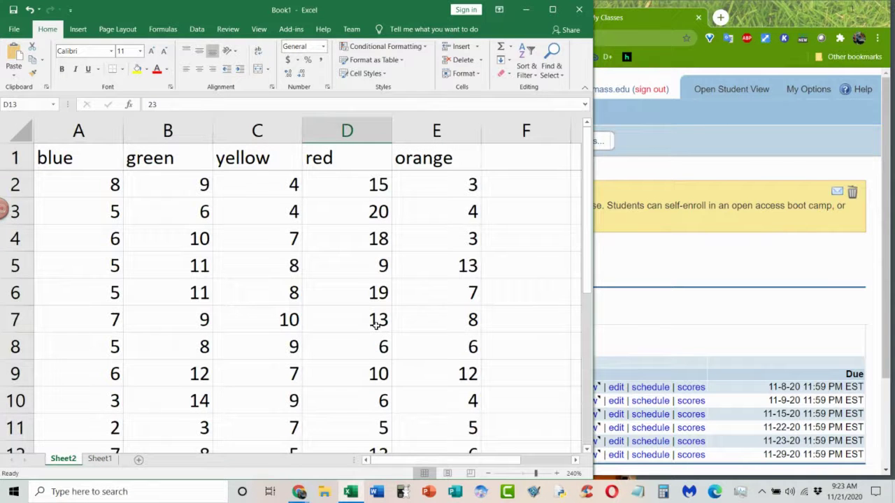
scroll(509, 315, down, 3)
scroll(512, 301, up, 3)
scroll(540, 266, down, 2)
scroll(535, 264, up, 1)
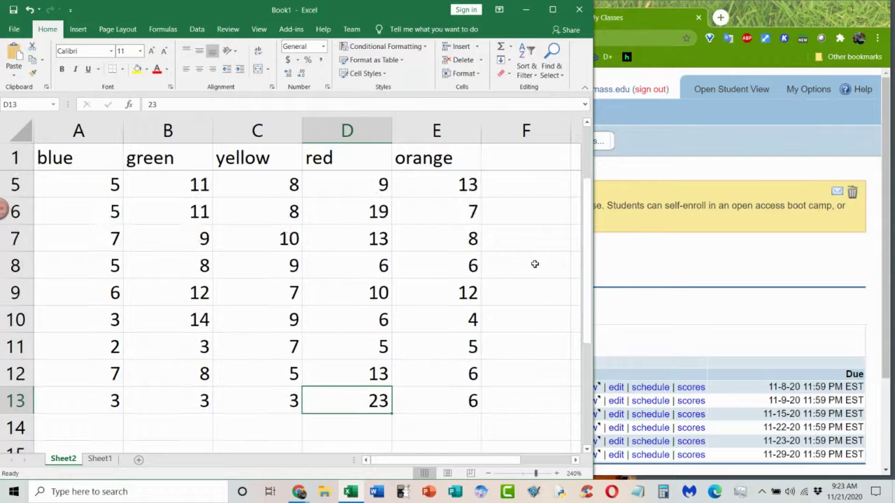
scroll(535, 264, up, 1)
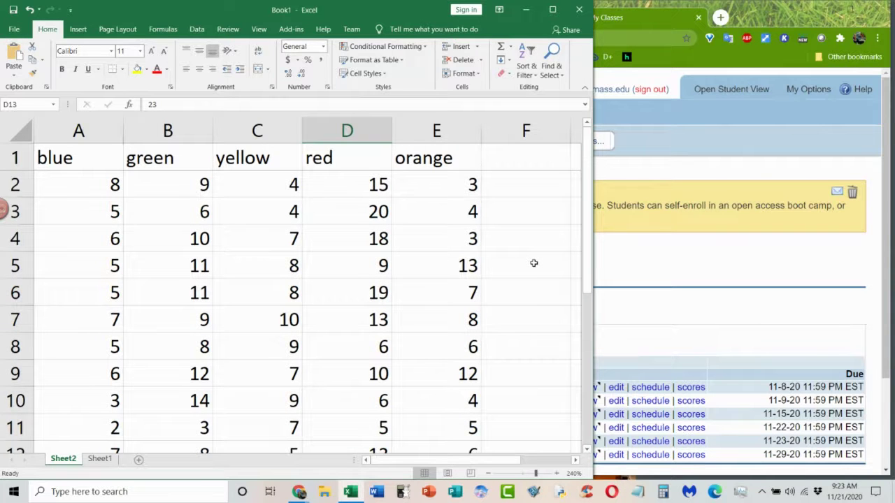
scroll(534, 264, down, 3)
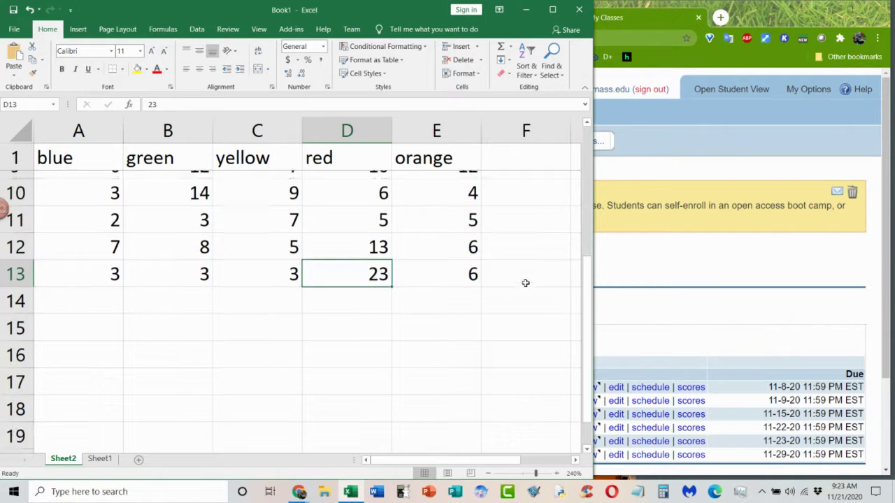
scroll(525, 282, up, 3)
scroll(522, 285, down, 2)
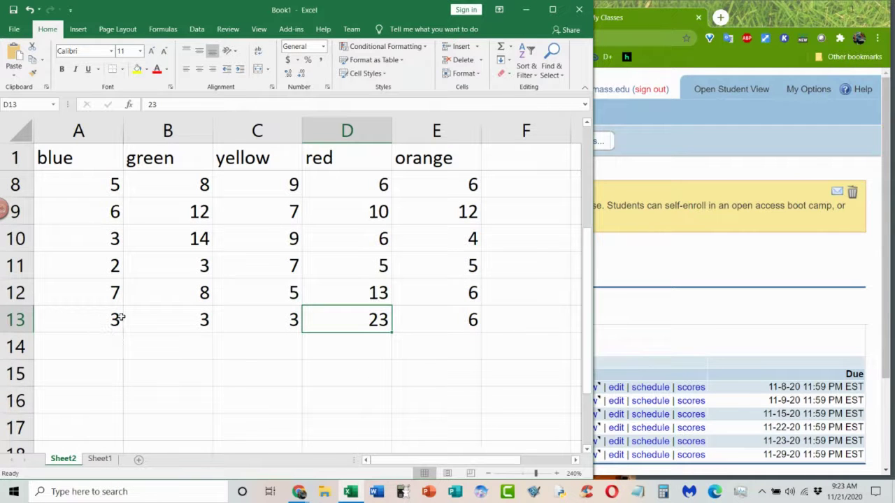
right_click(325, 297)
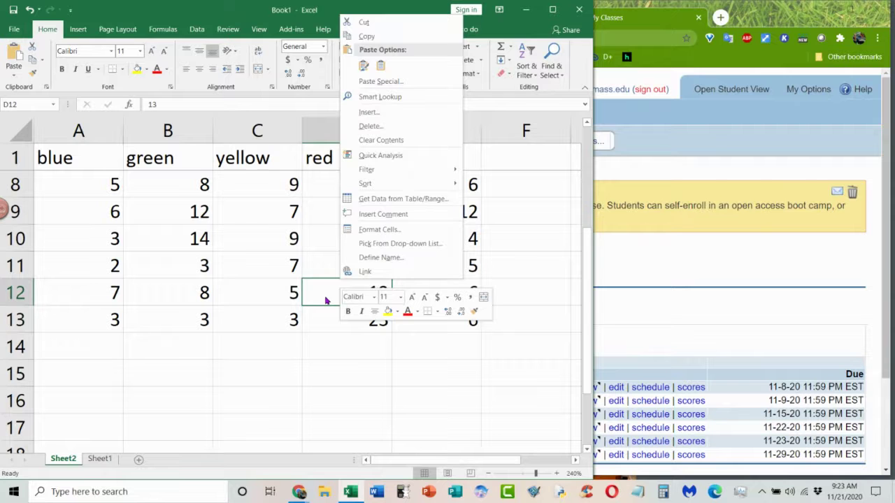
click(560, 201)
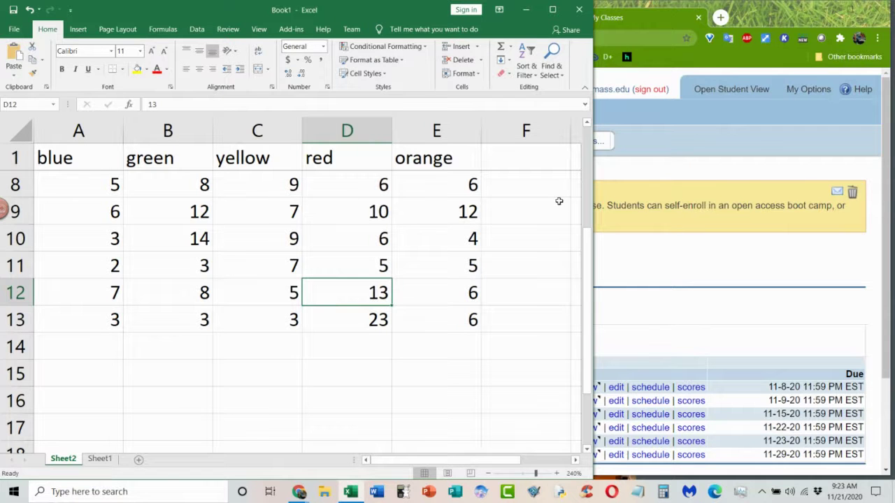
Review the color counts in all rows of Sheet2, and display the observed and expected table on Sheet1
scroll(570, 210, up, 2)
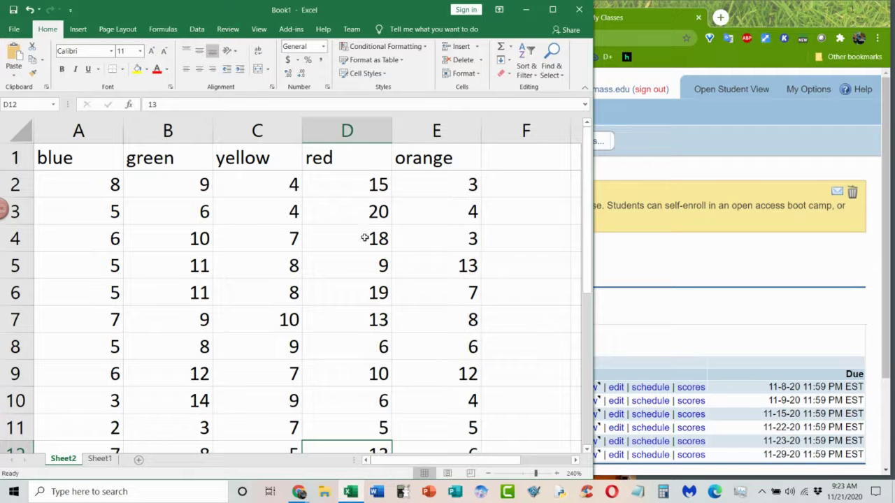
scroll(342, 317, down, 2)
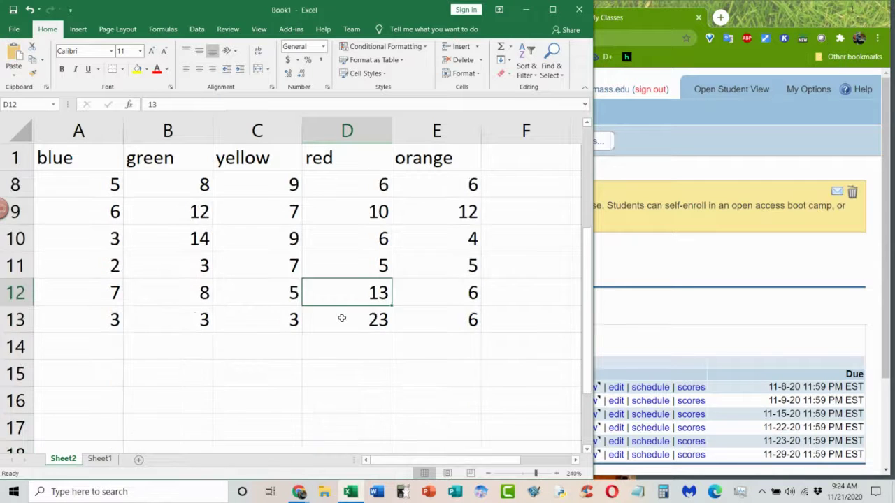
scroll(342, 318, up, 2)
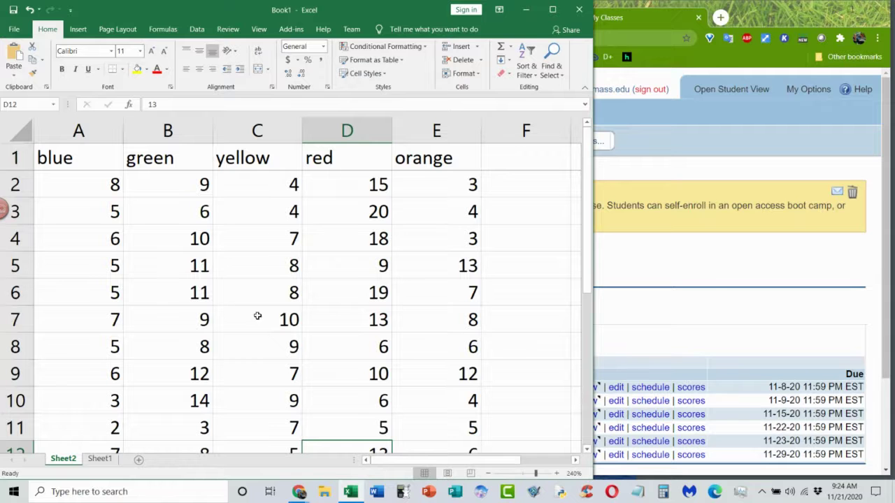
scroll(278, 207, down, 3)
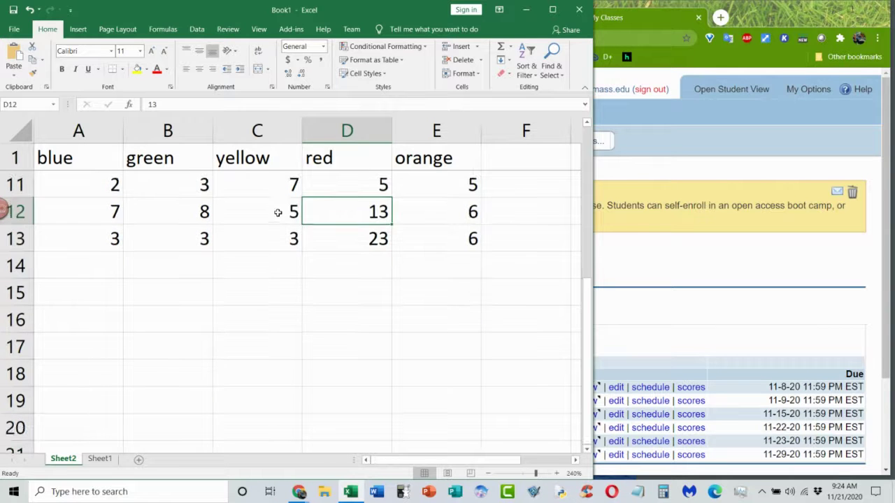
scroll(278, 208, up, 3)
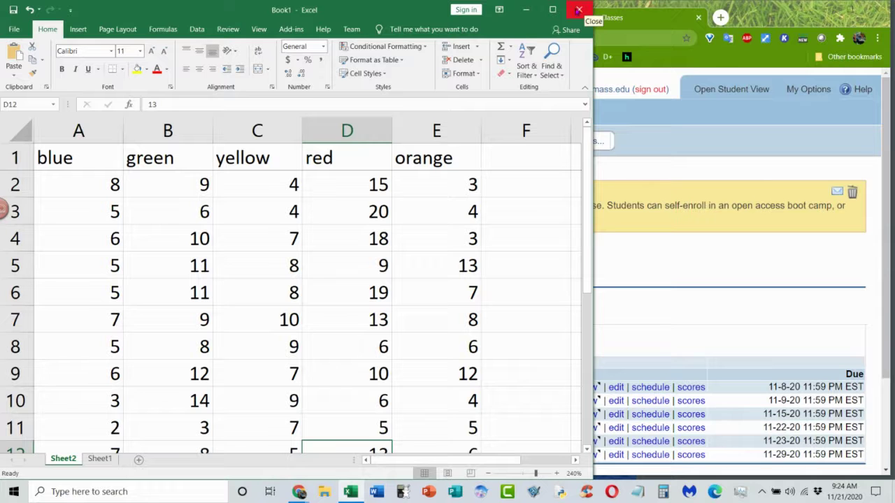
click(93, 461)
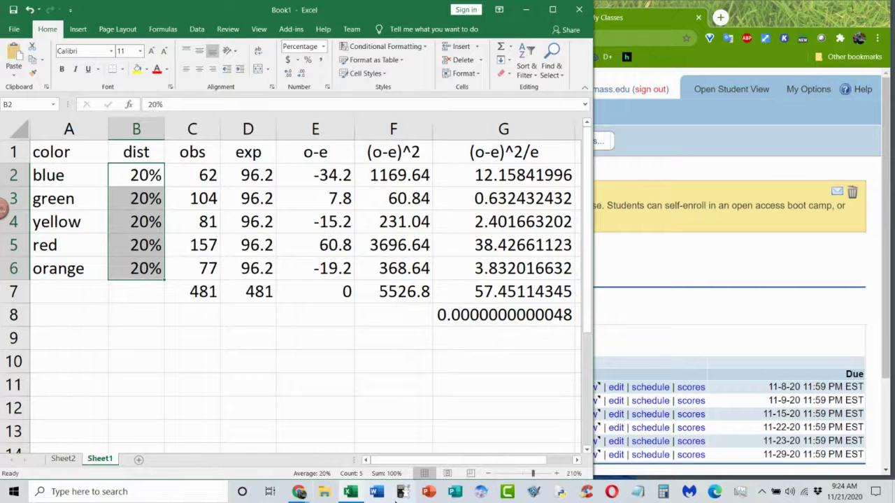
Switch to the Wabbitemu TI-84 calculator, place it beside the spreadsheet, and return it to a cleared home screen
click(402, 492)
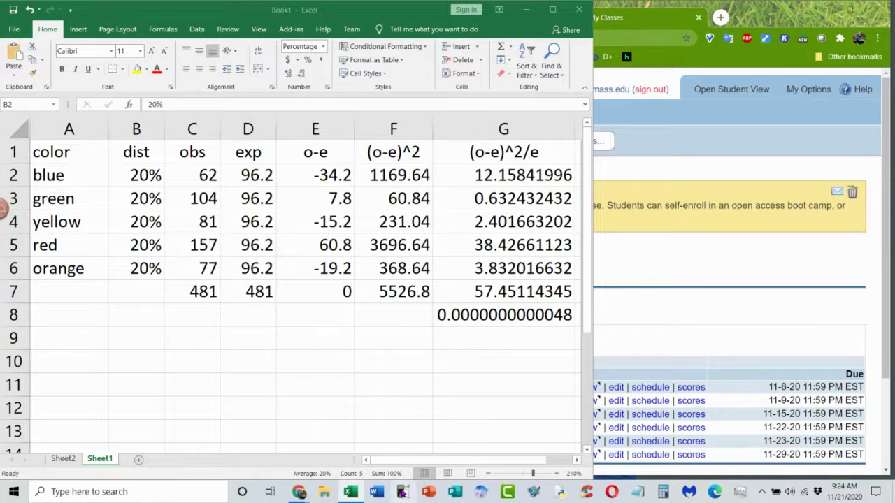
drag(114, 24, 733, 13)
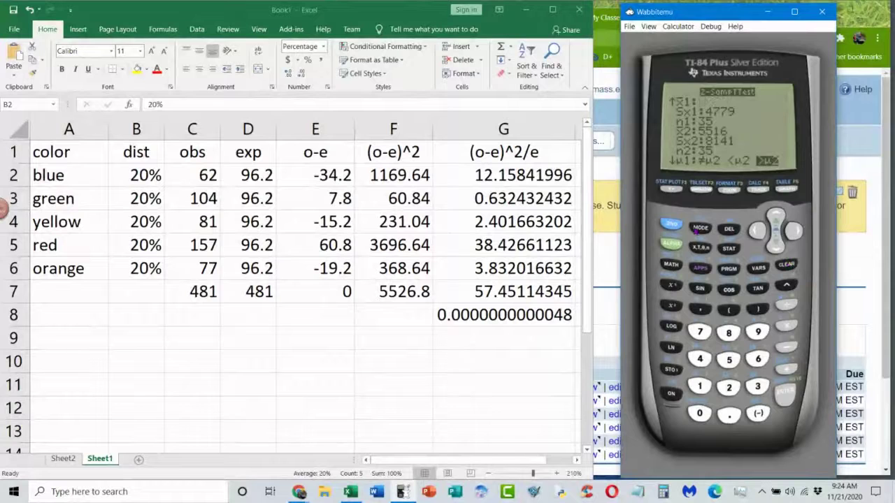
click(671, 223)
click(699, 227)
click(787, 264)
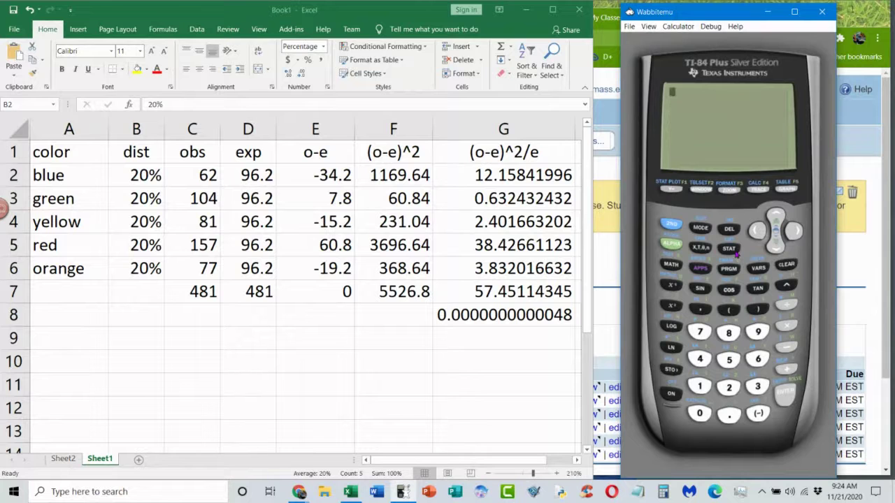
click(793, 400)
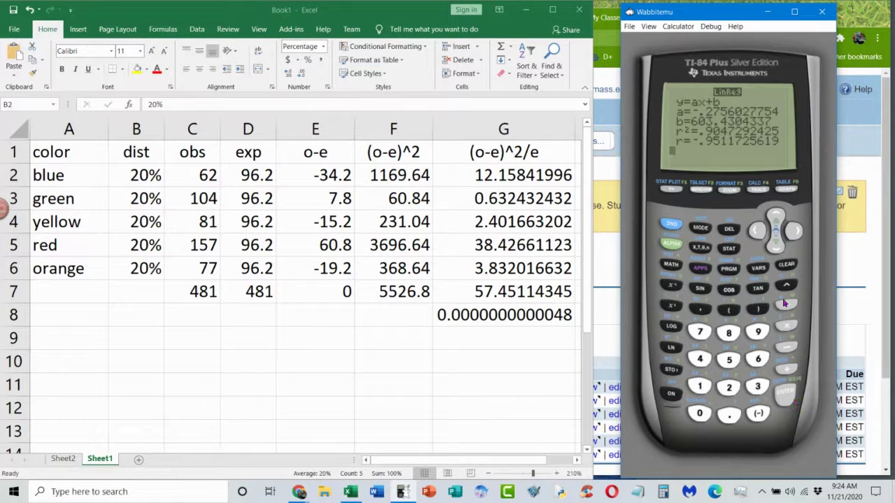
click(786, 265)
Open the calculator's statistics list editor and clear the old data from lists L2 and L1
click(728, 248)
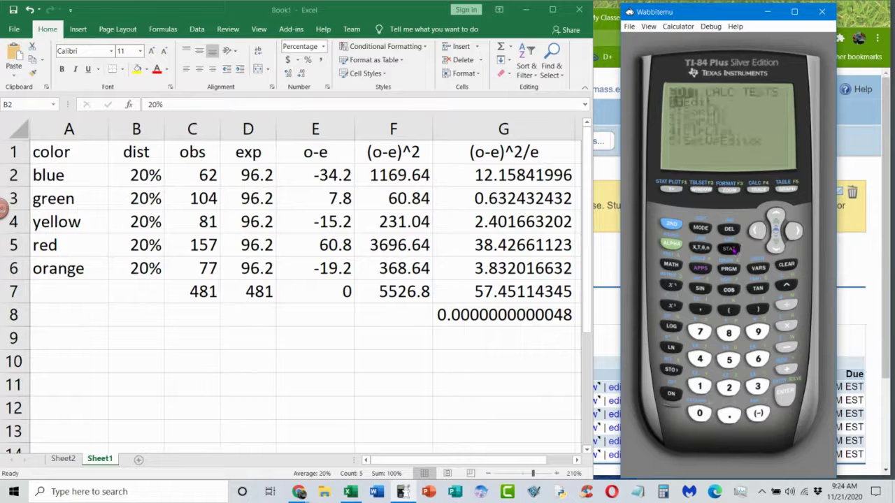
click(785, 390)
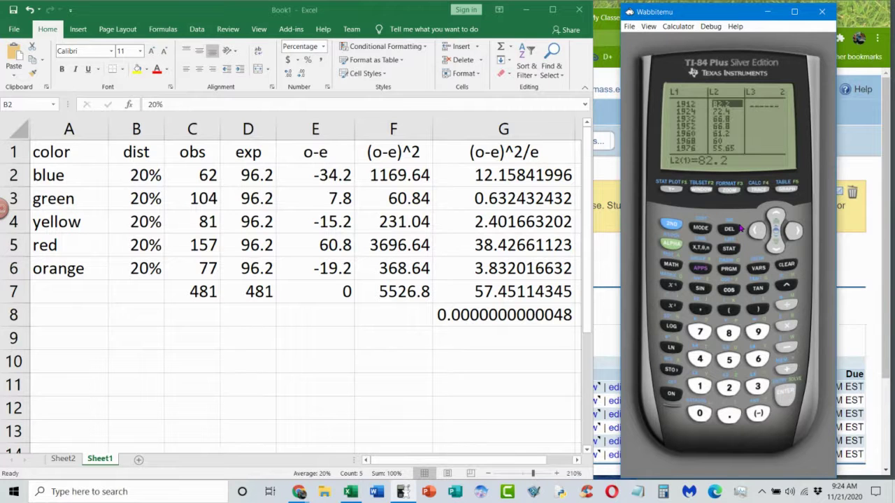
click(773, 215)
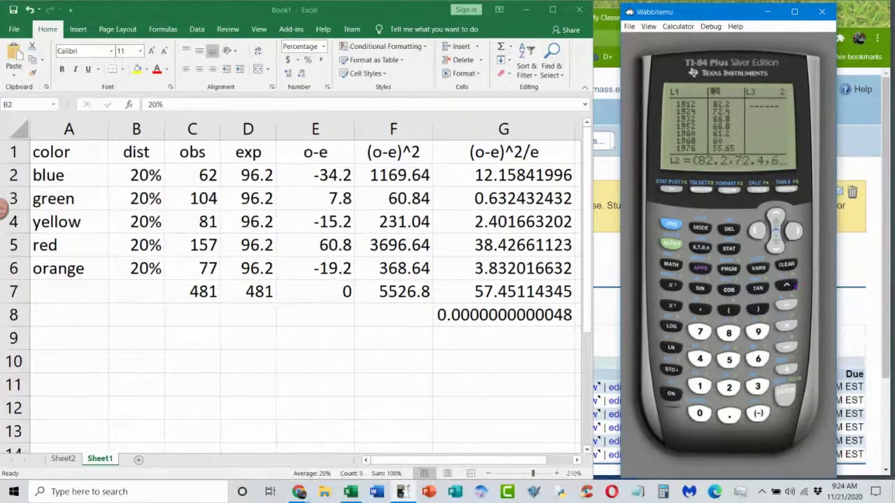
click(786, 264)
click(786, 391)
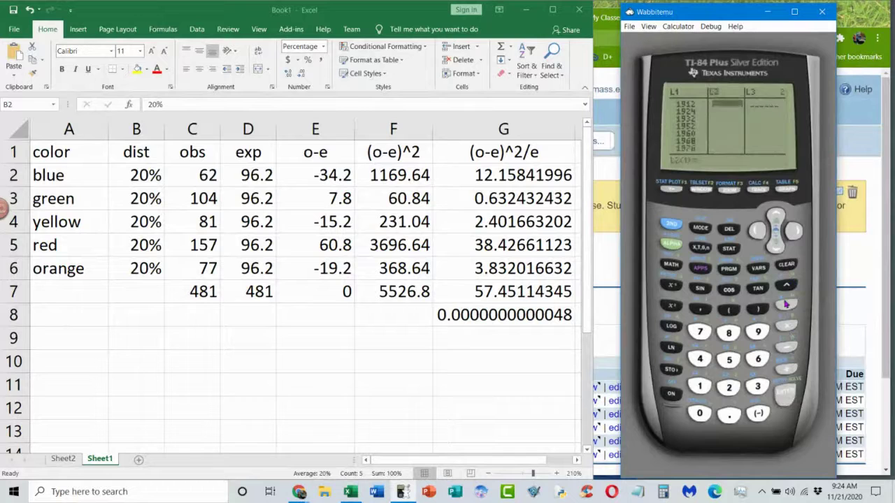
click(757, 231)
click(775, 215)
click(786, 264)
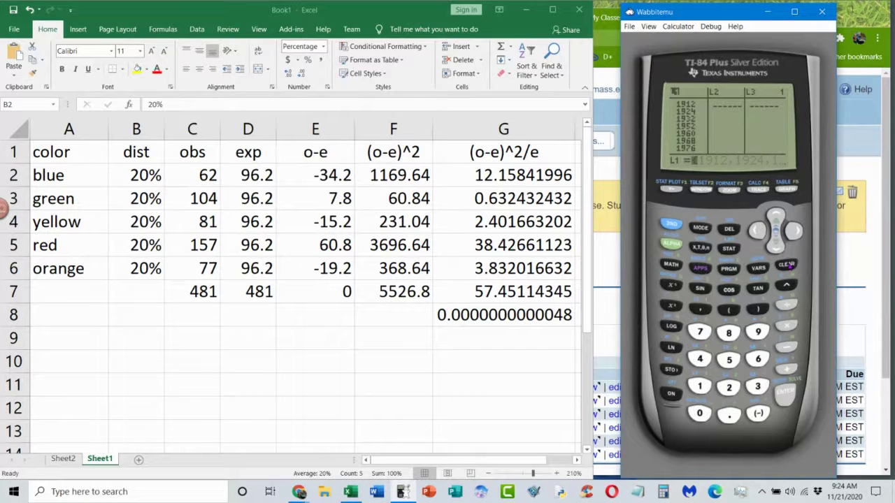
click(789, 395)
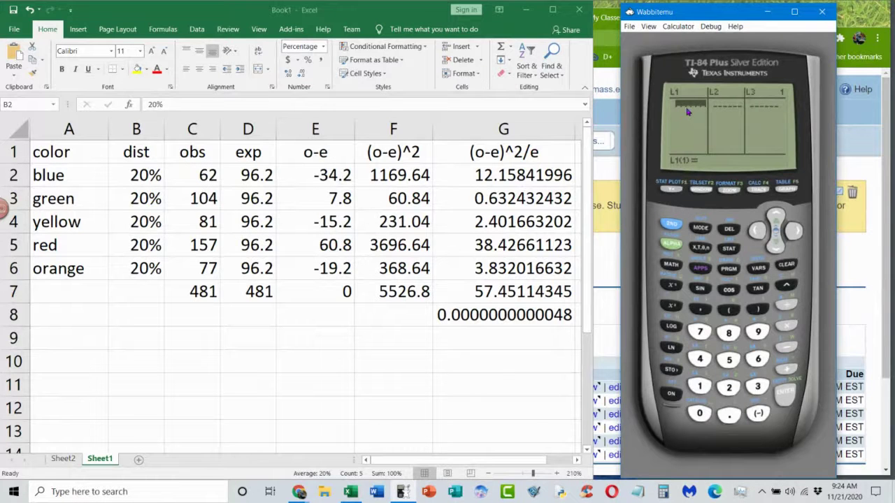
Enter the observed counts 62, 104, 81, 157 and 77 into list L1
text(62)
key(Return)
text(104)
key(Return)
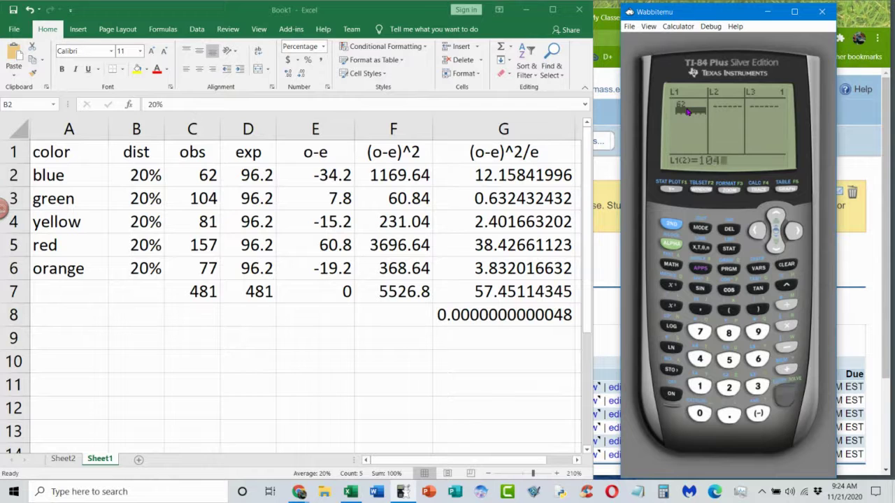
text(81)
key(Return)
text(157)
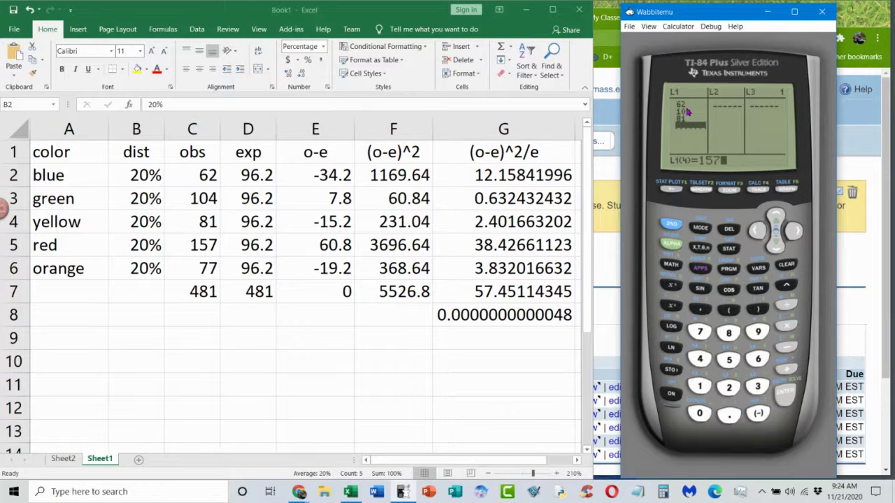
key(Return)
text(77)
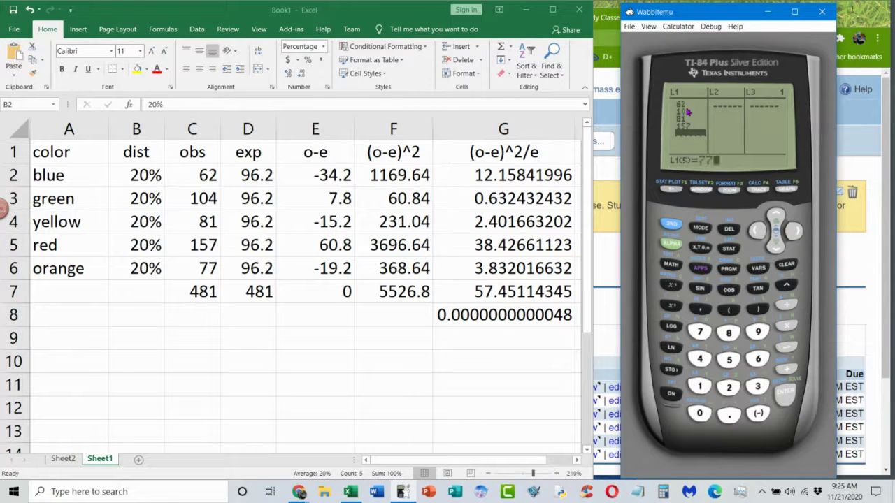
key(Return)
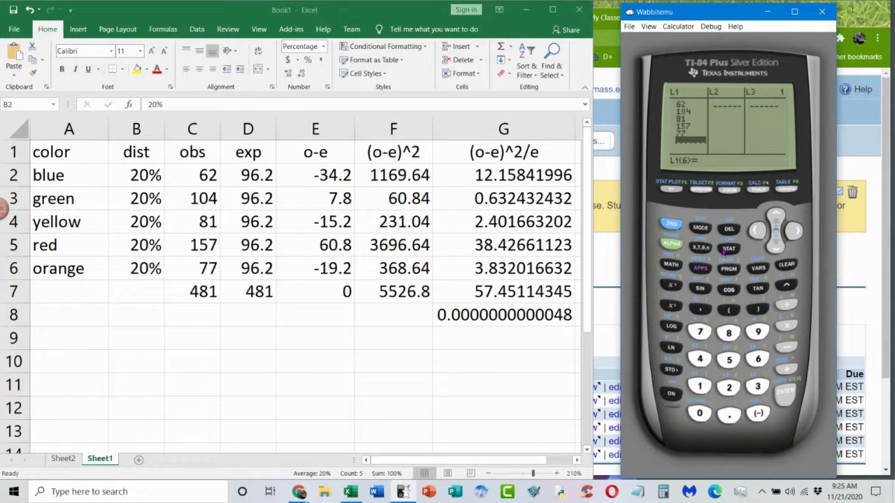
Calculate the first expected count in list L2 as sum(L1)/5
click(797, 232)
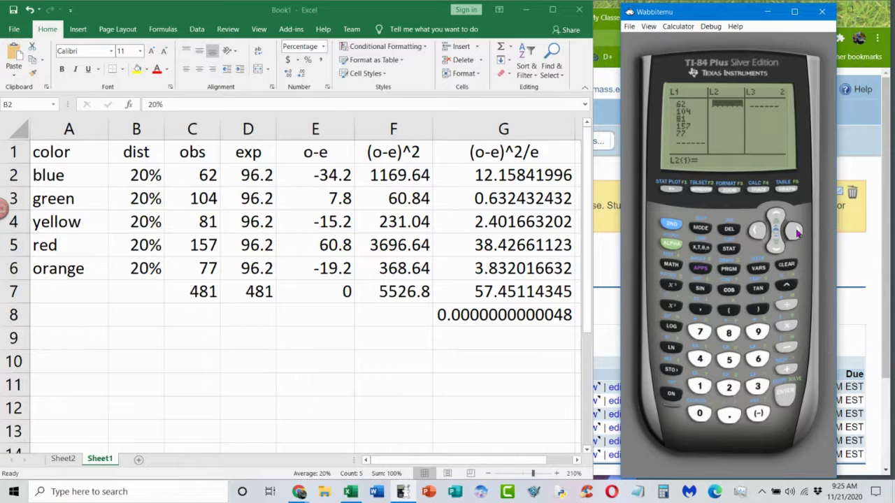
click(672, 224)
click(731, 249)
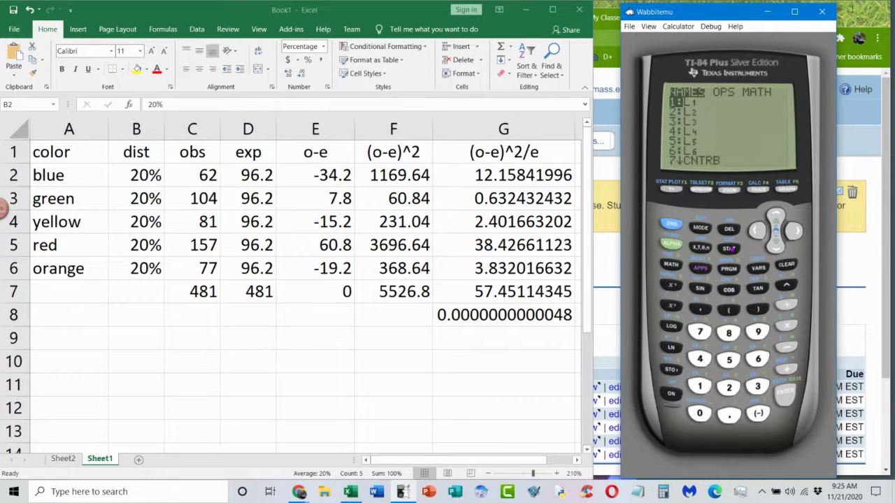
click(795, 231)
click(795, 231)
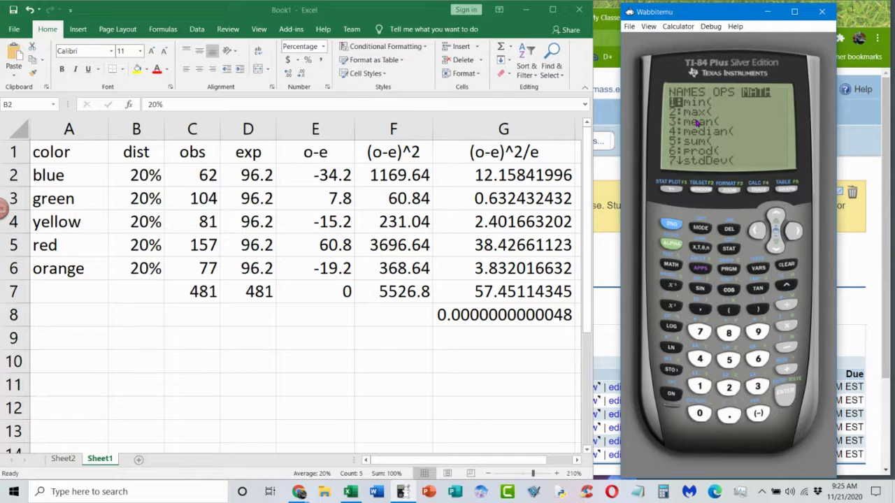
click(780, 250)
click(780, 250)
click(780, 250)
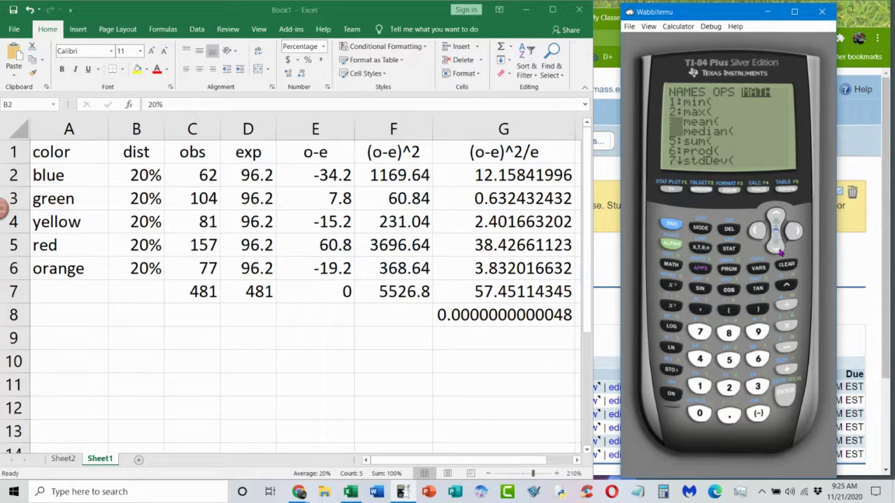
click(780, 250)
click(783, 396)
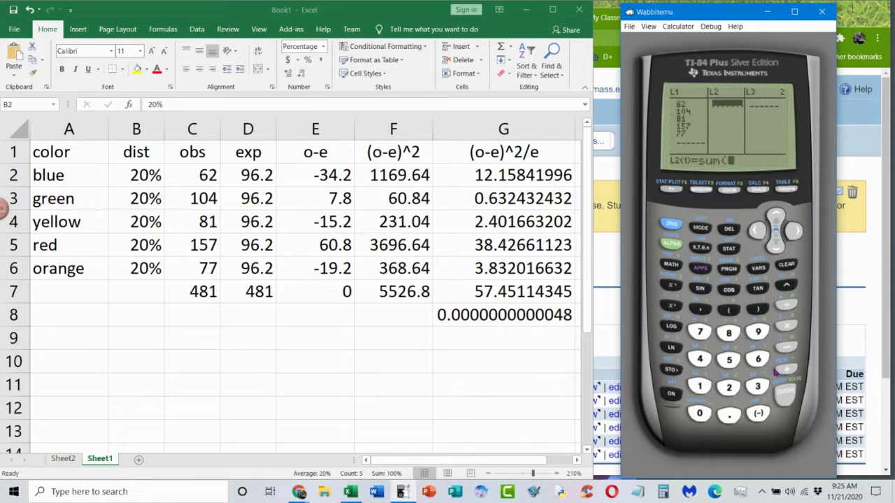
click(669, 225)
click(701, 388)
click(757, 309)
click(788, 308)
click(729, 359)
click(786, 395)
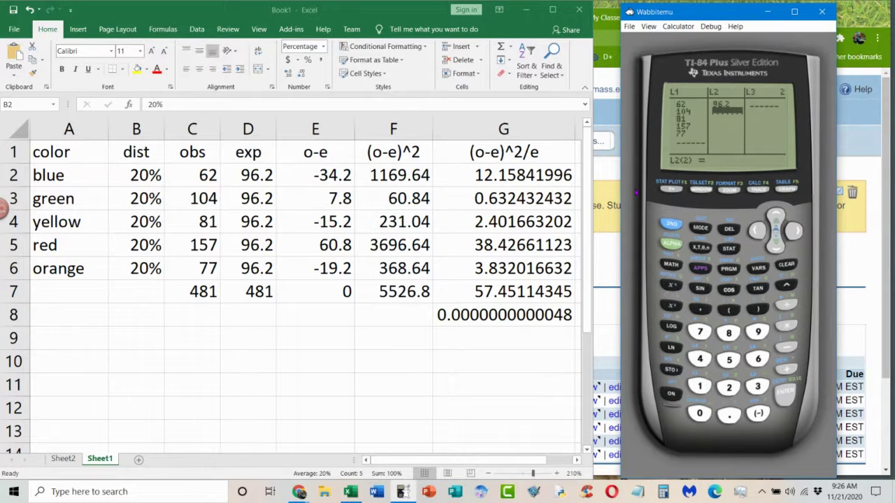
Fill the remaining four entries of list L2 with the expected count 96.2
text(96.2)
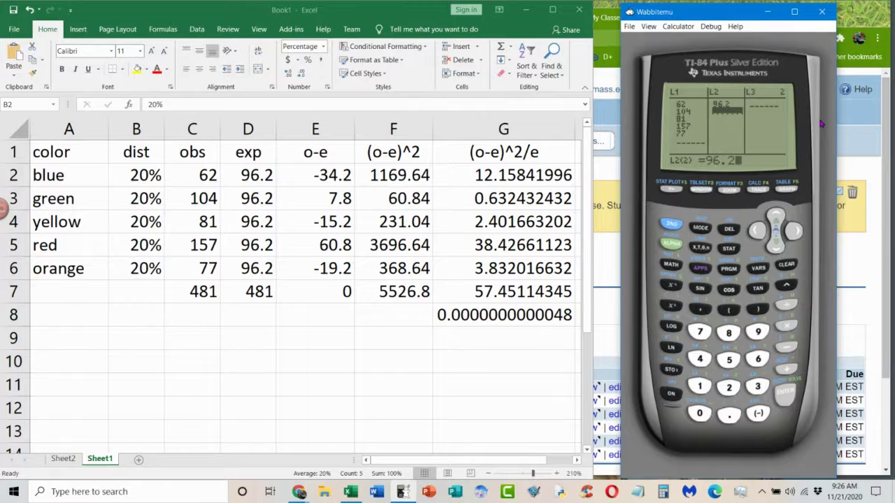
key(Return)
text(96.2)
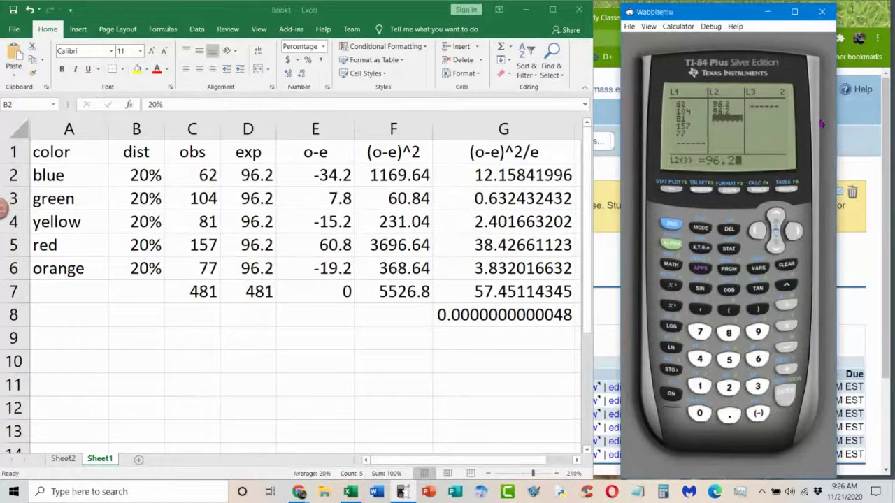
key(Return)
text(96.2)
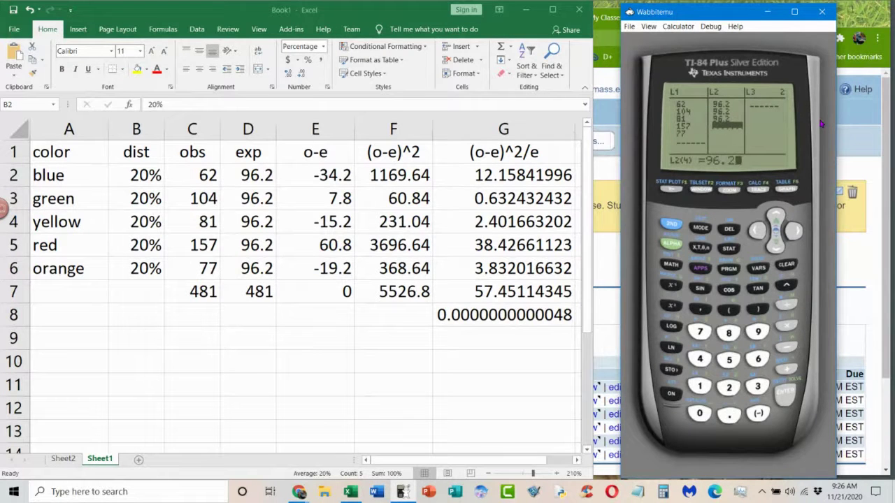
key(Return)
text(96.2)
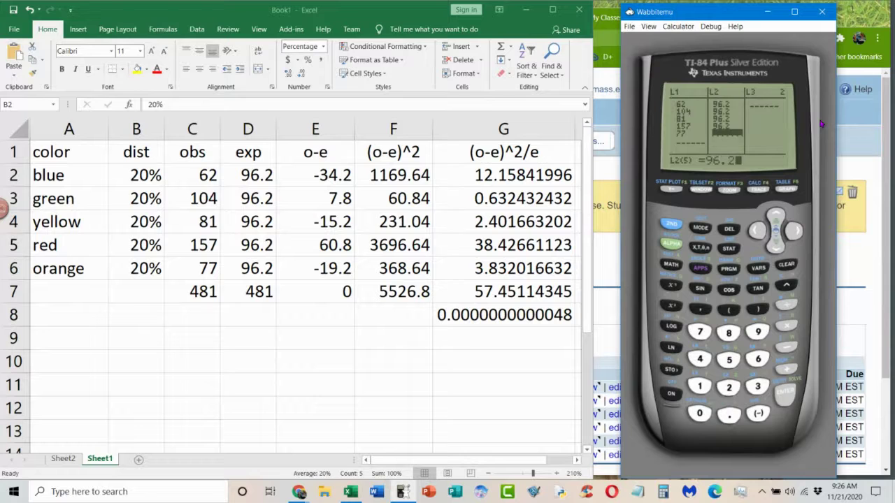
key(Return)
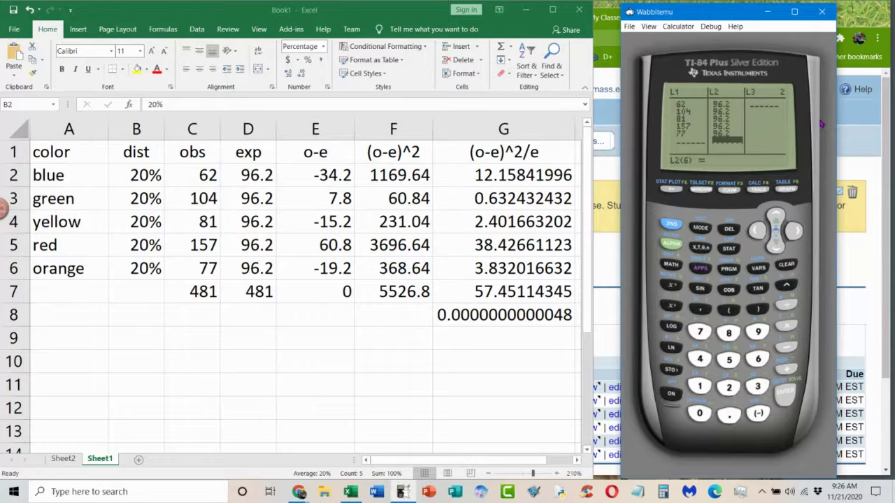
Define list L3 as the observed minus expected differences with the formula L1-L2
click(795, 232)
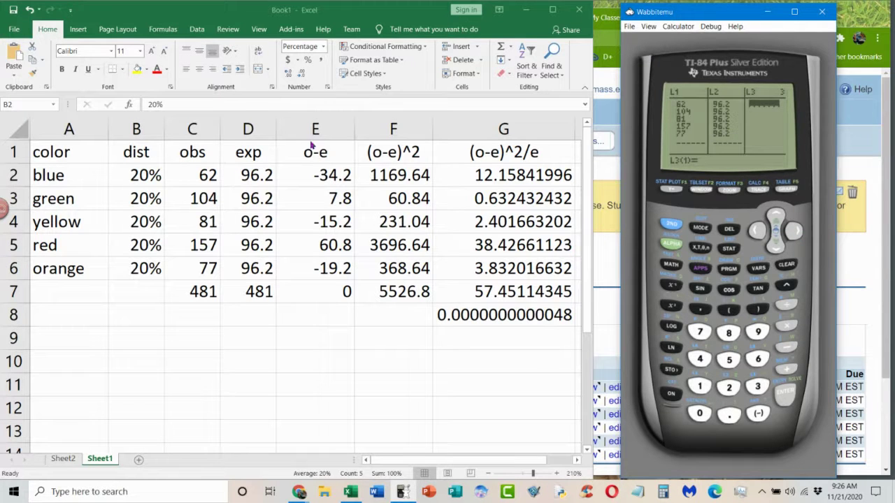
click(778, 212)
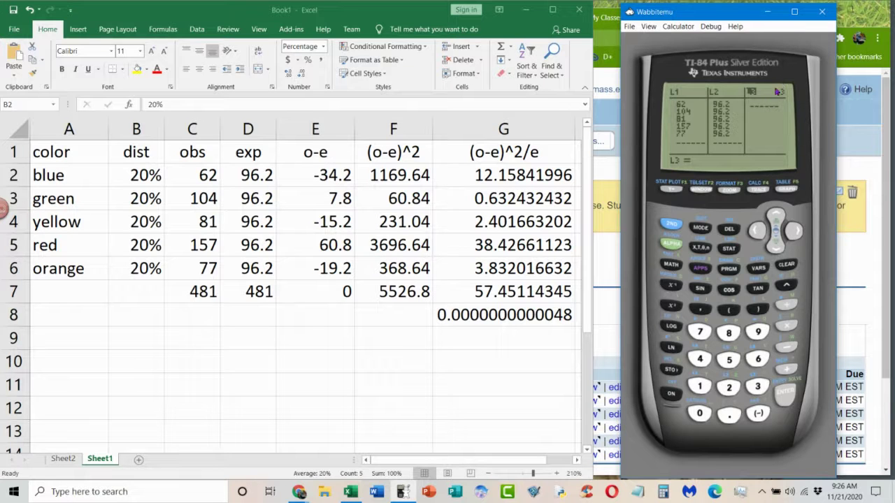
click(669, 225)
click(699, 386)
click(785, 347)
click(670, 225)
click(728, 386)
click(786, 396)
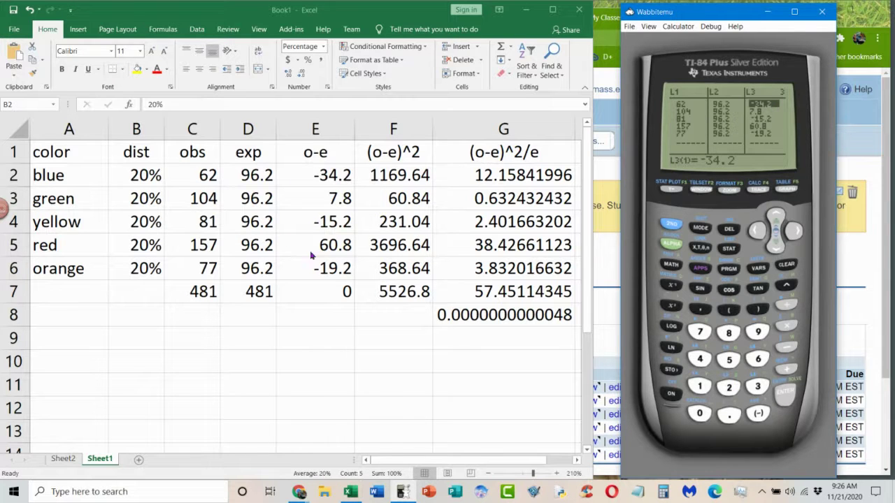
Define list L4 as the squared differences with the formula L3²
click(794, 236)
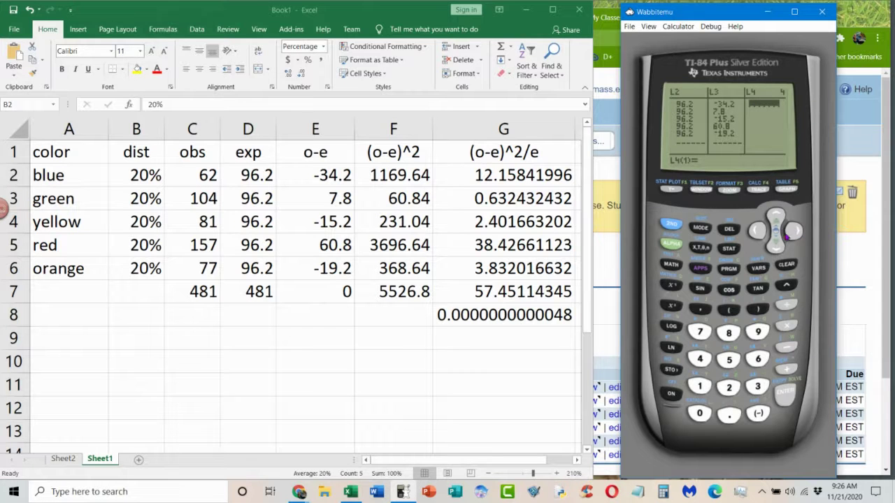
click(775, 215)
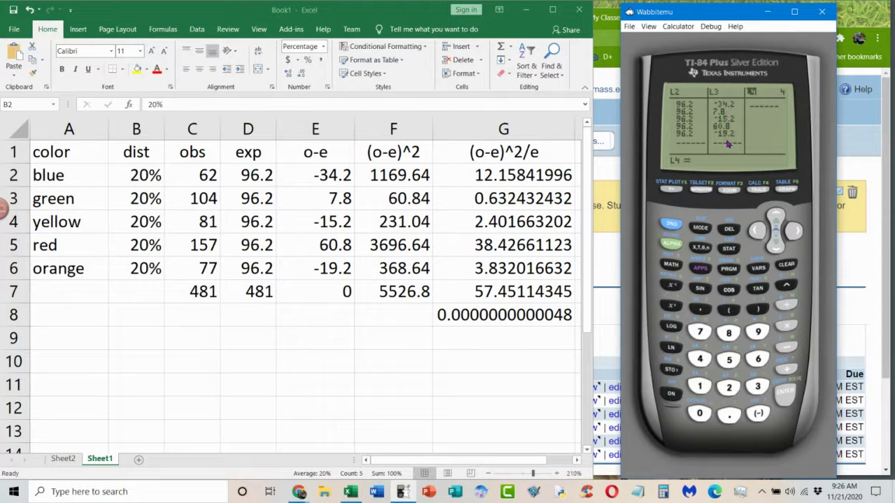
click(672, 224)
click(757, 388)
click(671, 307)
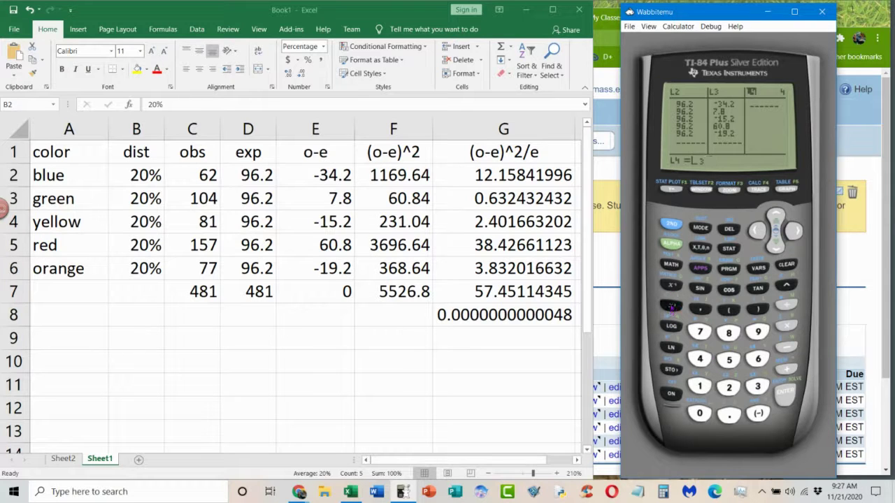
click(784, 397)
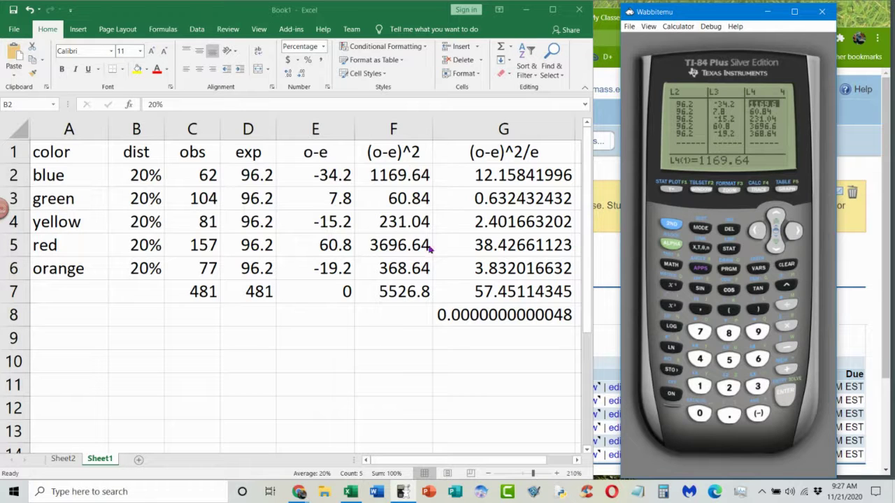
Define list L5 as the squared differences divided by the expected counts with the formula L4/L2
click(796, 230)
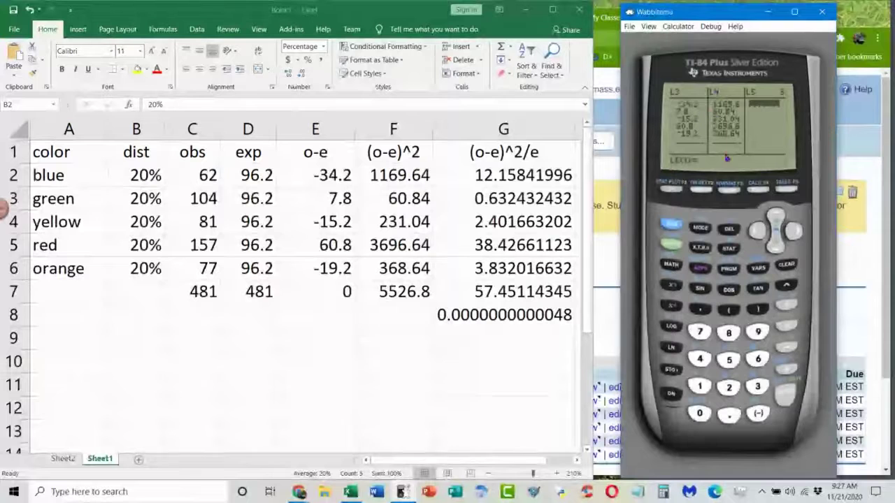
click(756, 232)
click(755, 231)
click(756, 231)
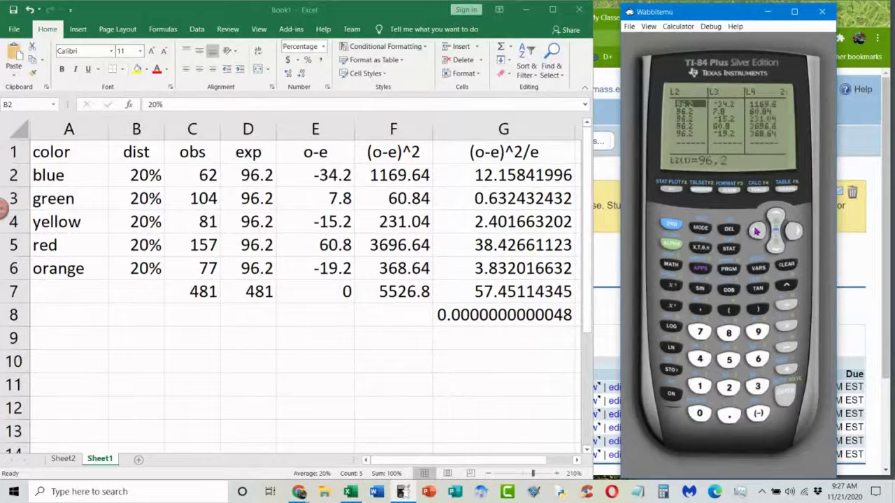
click(795, 232)
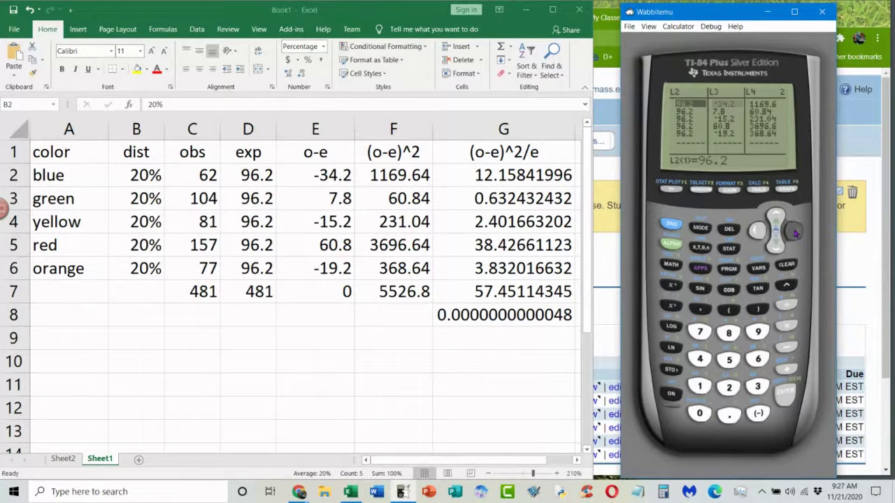
click(794, 232)
click(794, 232)
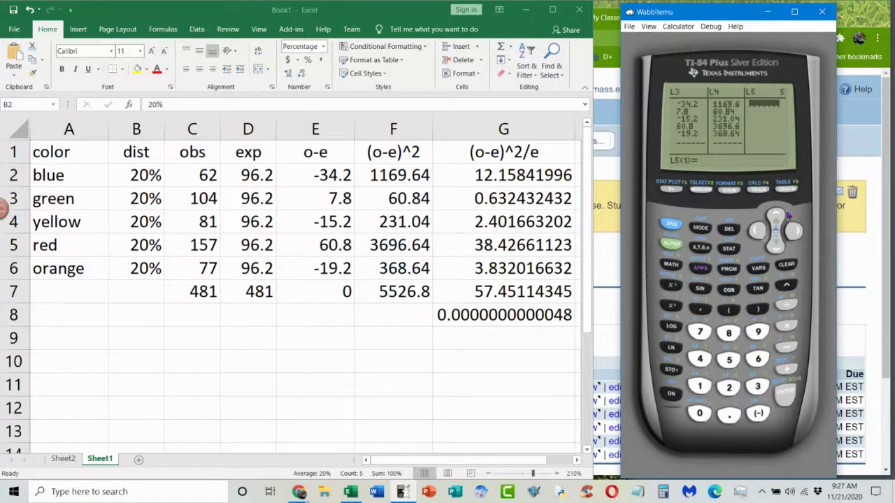
click(774, 216)
click(670, 224)
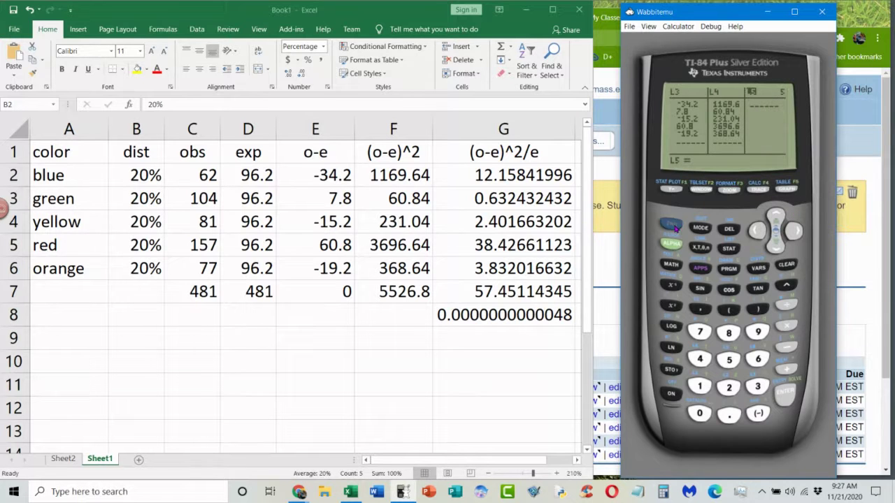
click(701, 359)
click(786, 305)
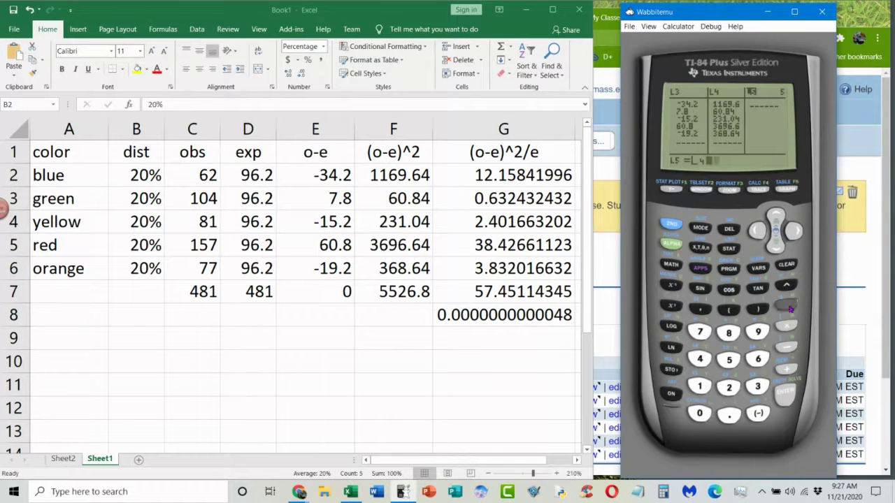
click(678, 225)
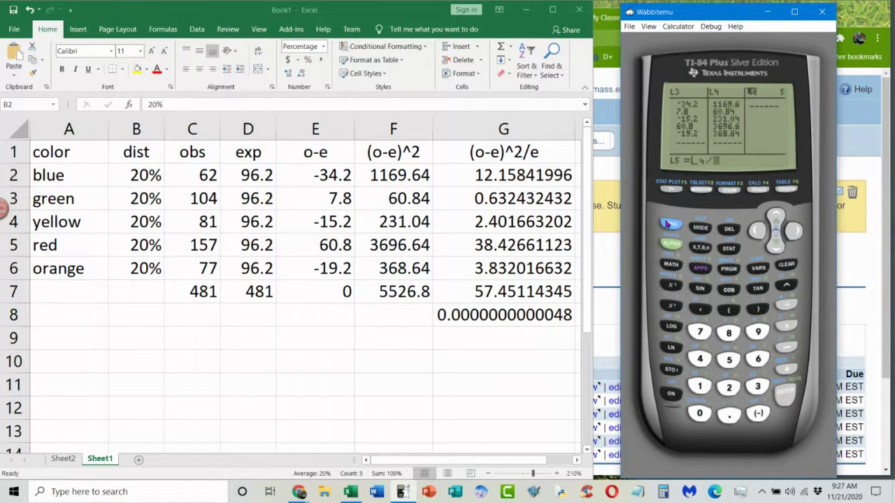
click(728, 387)
click(783, 396)
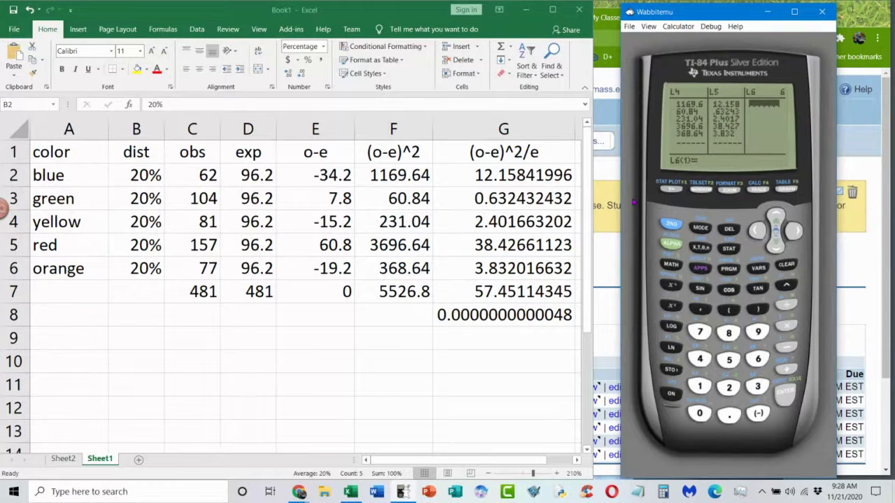
Leave the list editor and calculate the chi-square statistic on the home screen as sum(L5)
click(671, 225)
click(700, 227)
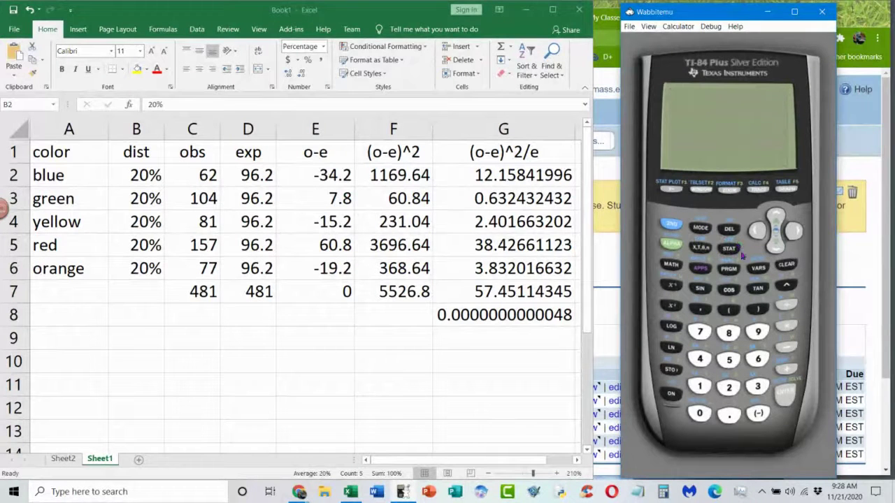
click(672, 225)
click(729, 249)
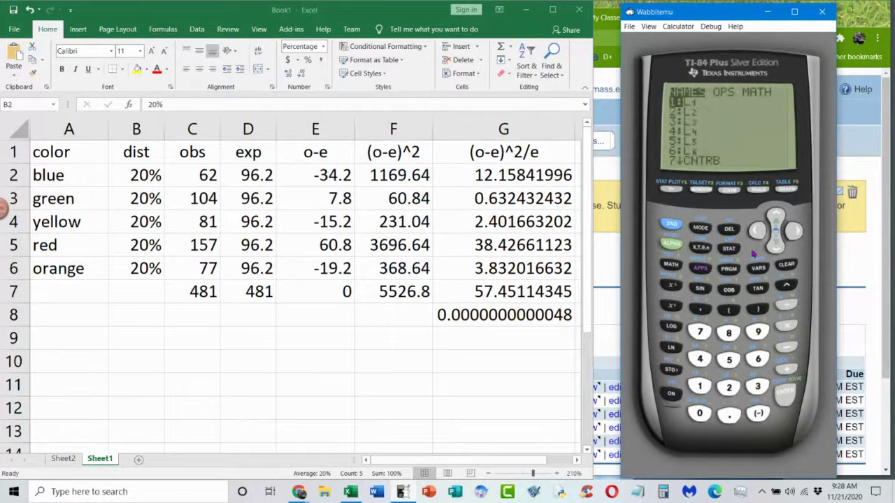
click(796, 234)
click(800, 229)
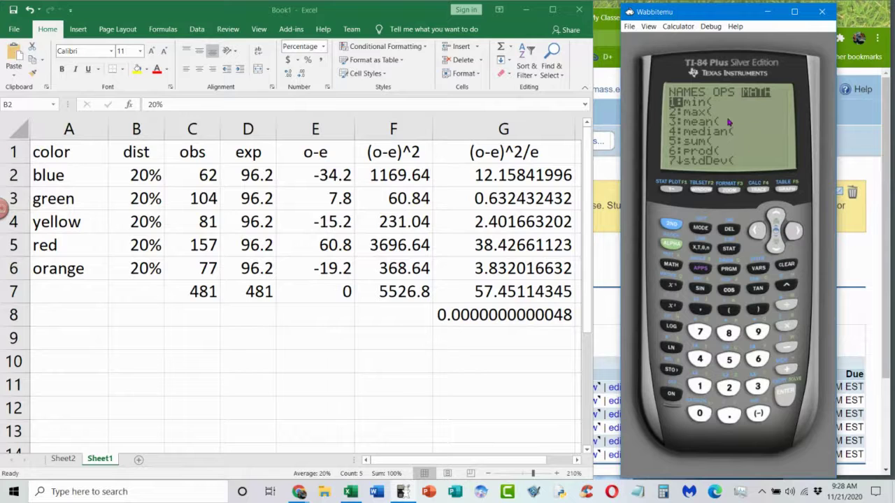
click(768, 249)
click(769, 249)
click(769, 249)
click(769, 249)
click(788, 401)
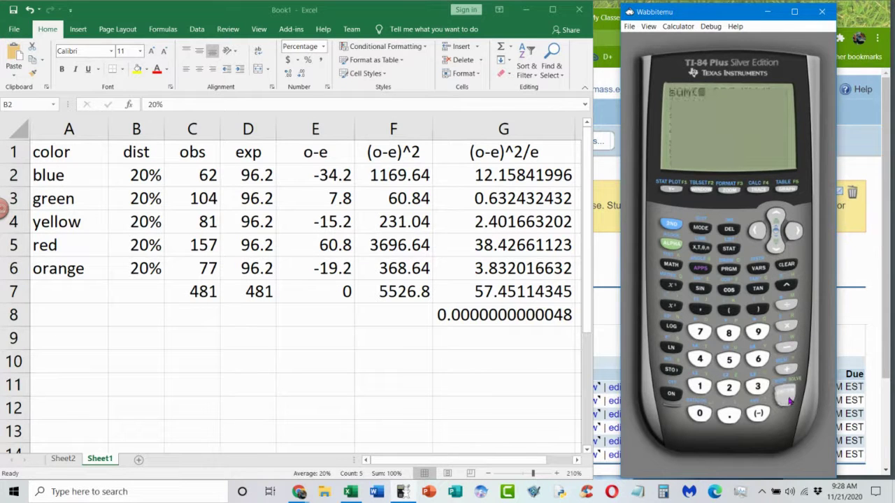
click(671, 224)
click(728, 359)
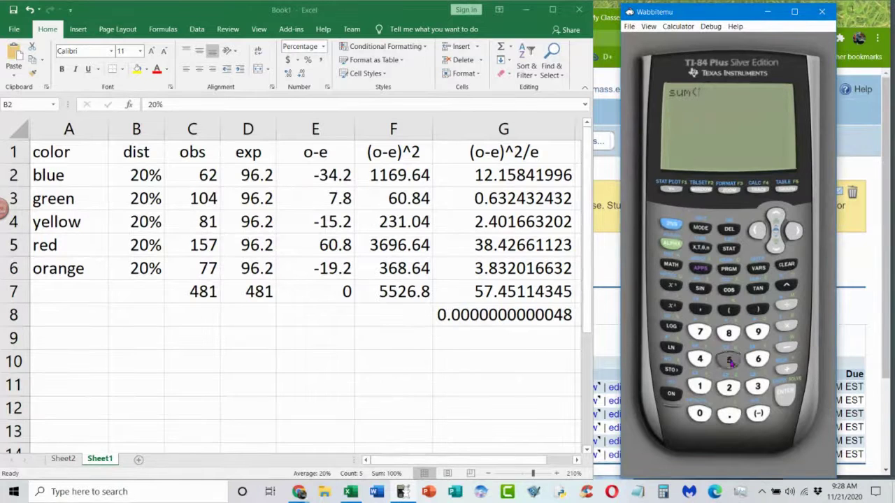
click(788, 400)
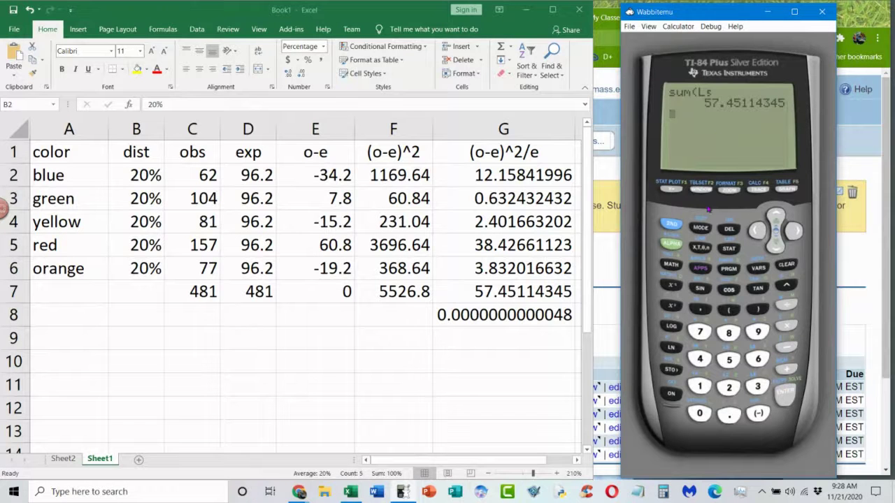
Start the χ²cdf distribution function and set its lower bound to the previous answer, Ans
click(759, 269)
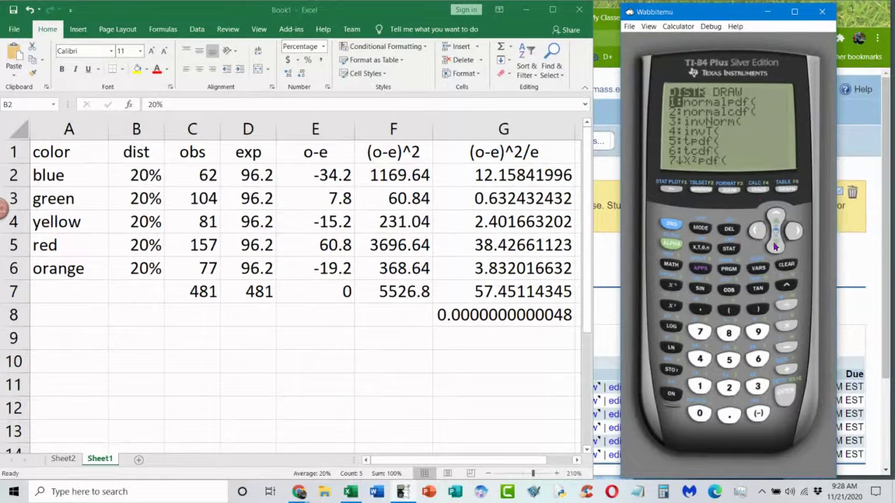
click(774, 246)
click(774, 246)
click(774, 246)
click(774, 246)
click(775, 246)
click(774, 246)
click(779, 250)
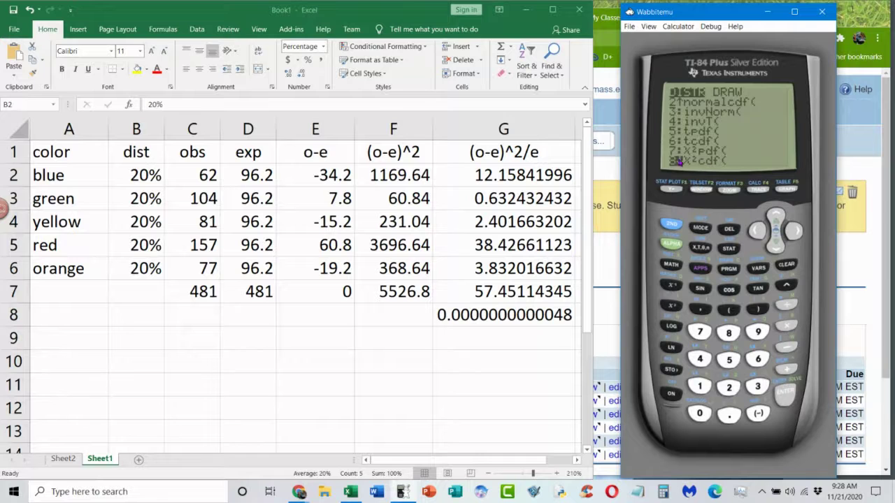
click(786, 397)
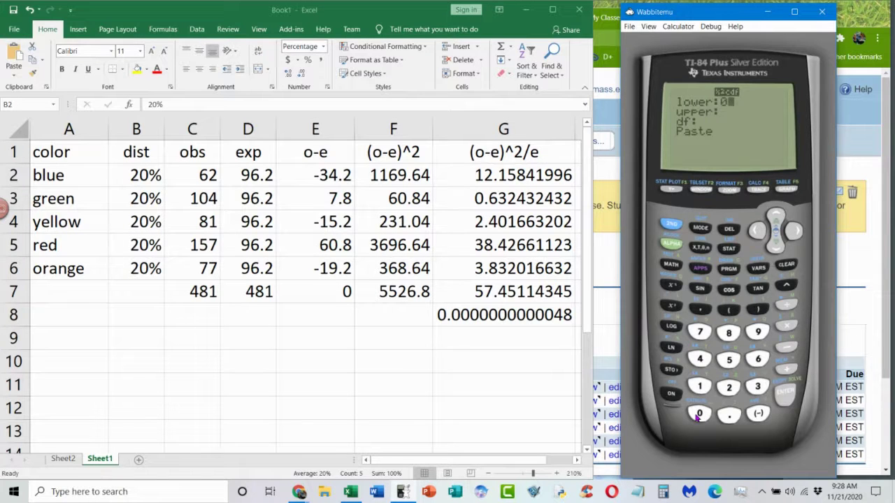
click(757, 231)
click(674, 223)
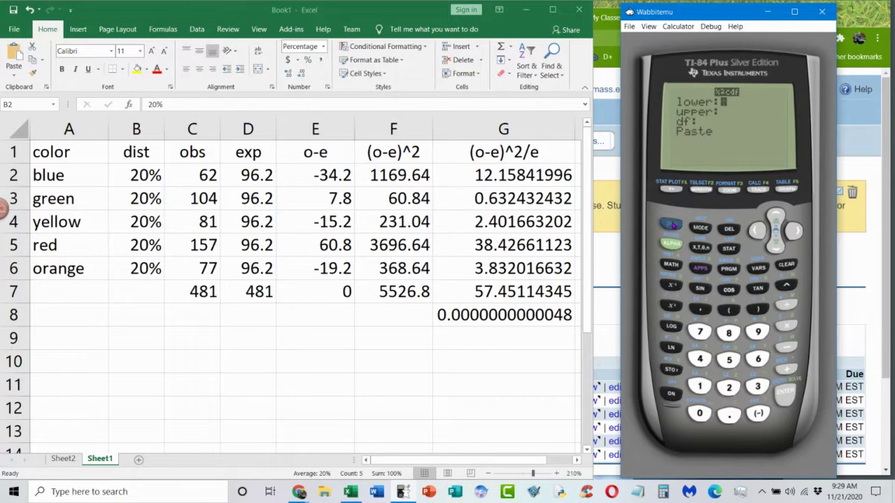
click(761, 413)
click(776, 249)
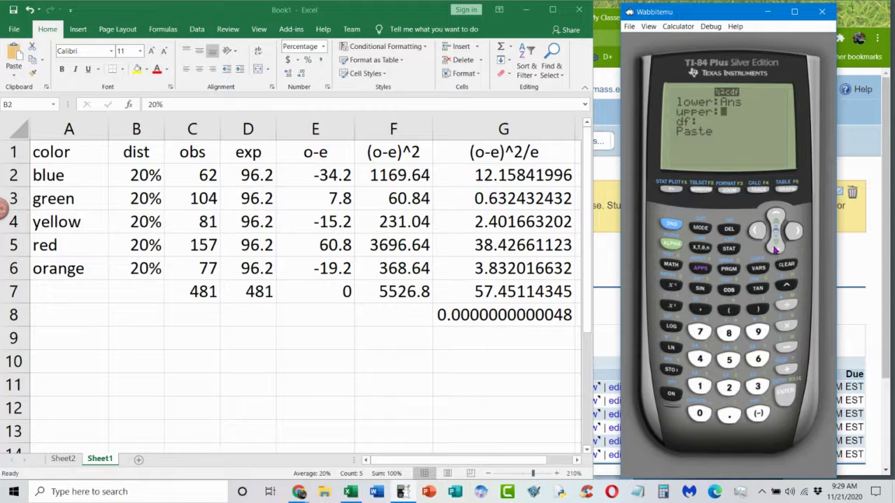
Set the χ²cdf upper bound to 1E99 and df to 4, and evaluate it for the p-value
click(699, 387)
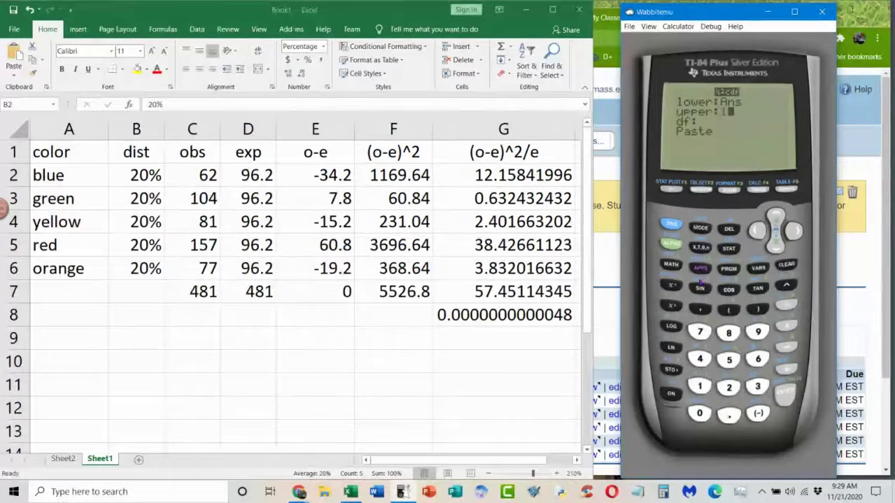
click(671, 223)
click(712, 315)
double_click(758, 334)
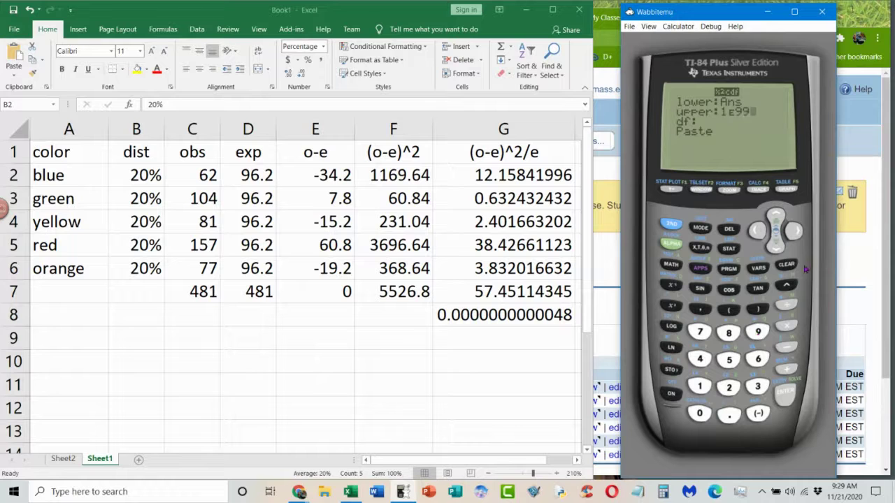
click(774, 247)
click(697, 358)
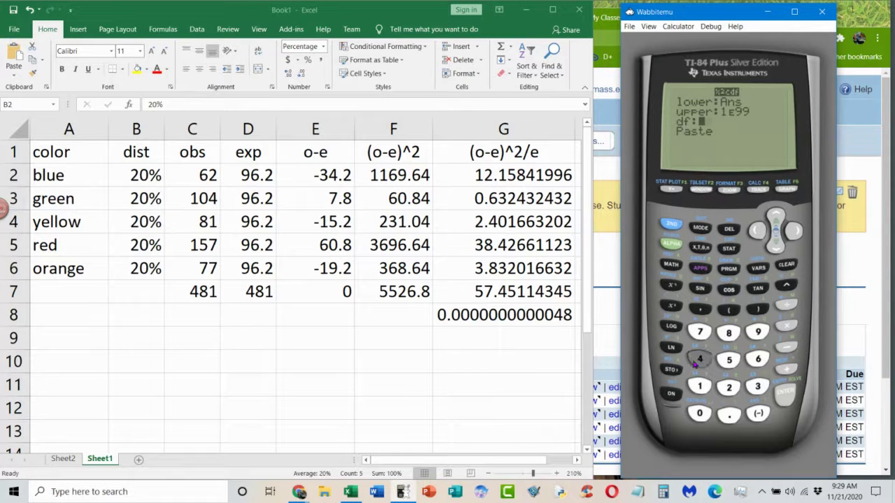
click(776, 250)
click(793, 394)
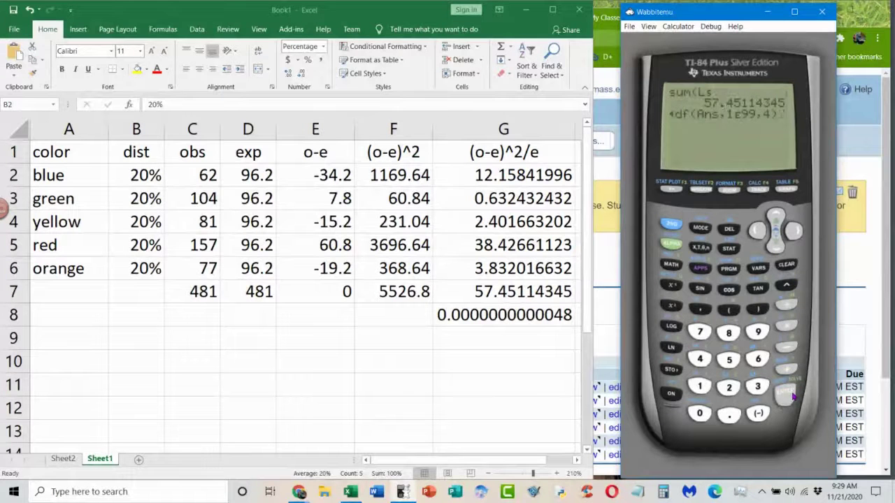
click(793, 394)
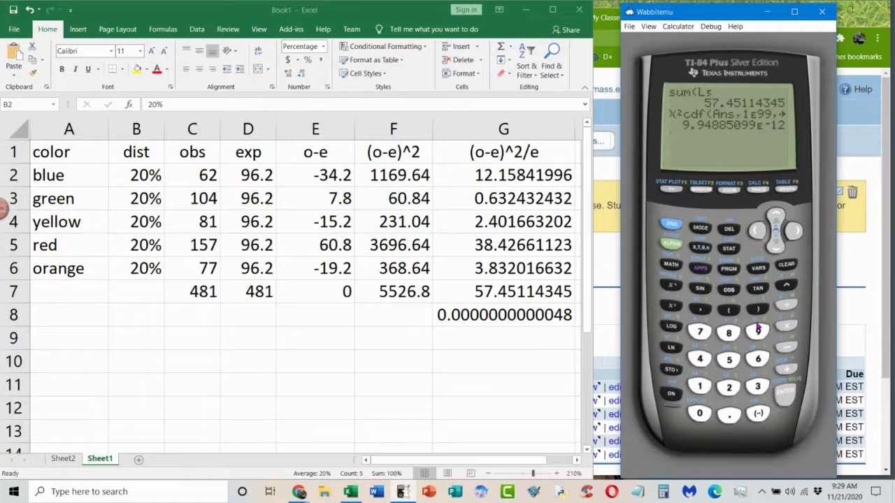
Look through the calculator's statistical tests for the chi-square goodness-of-fit test
click(737, 250)
click(798, 235)
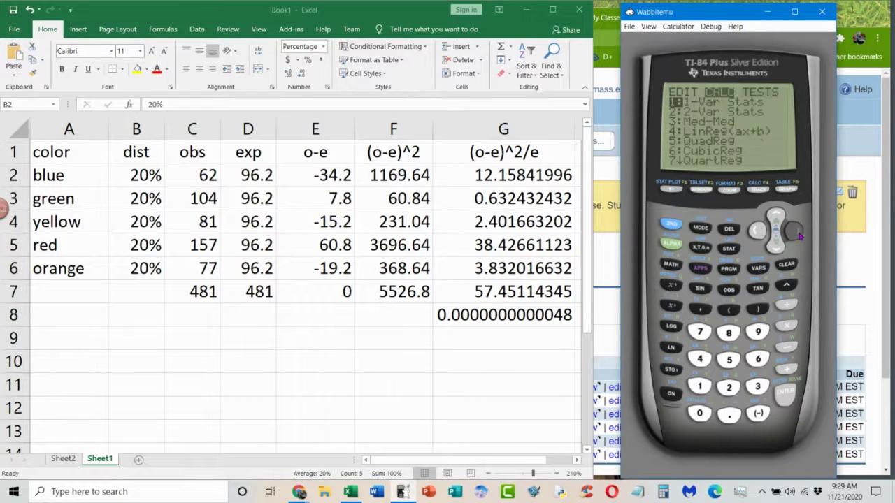
click(798, 234)
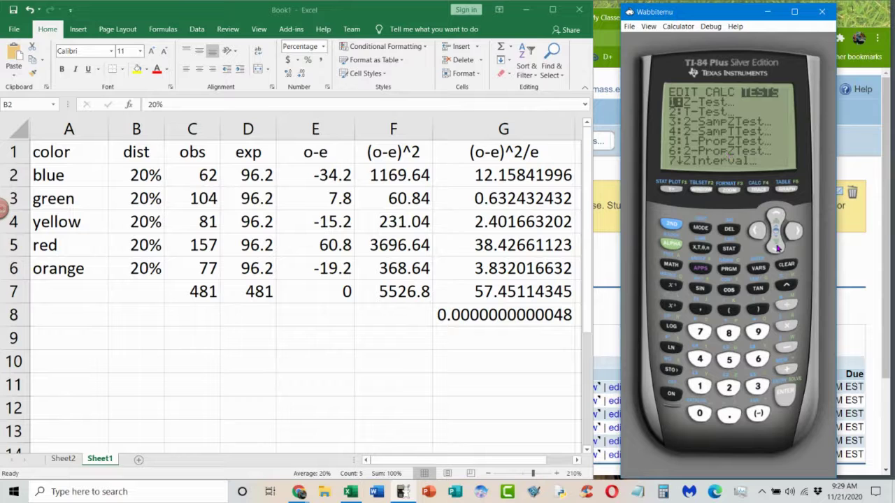
click(777, 248)
click(777, 248)
click(777, 247)
click(777, 247)
click(776, 247)
click(777, 247)
click(777, 247)
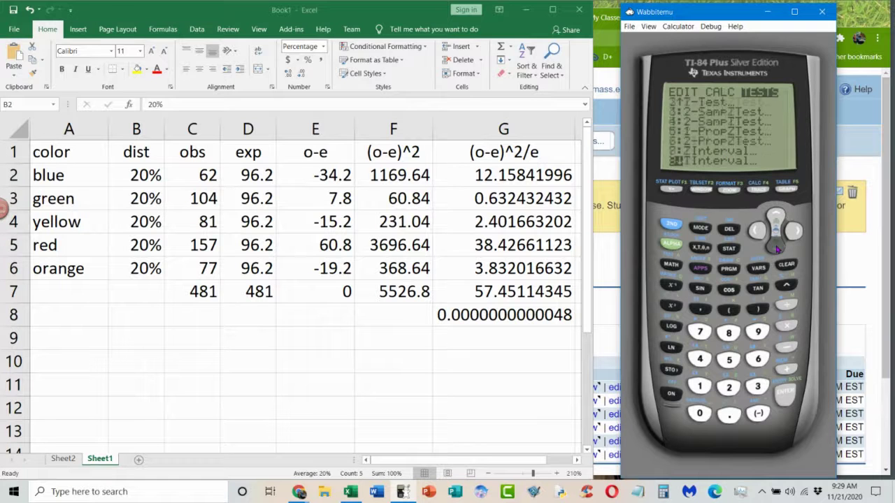
click(776, 248)
click(776, 247)
click(776, 248)
click(776, 247)
click(777, 248)
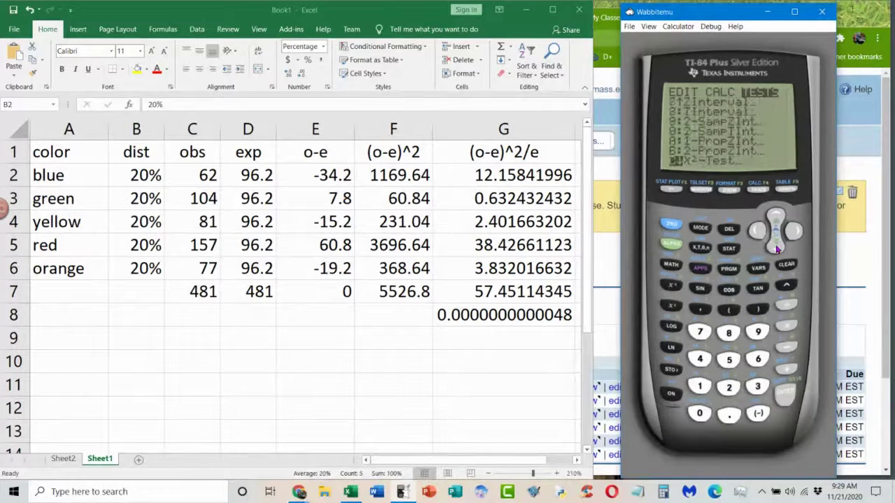
click(776, 248)
click(777, 247)
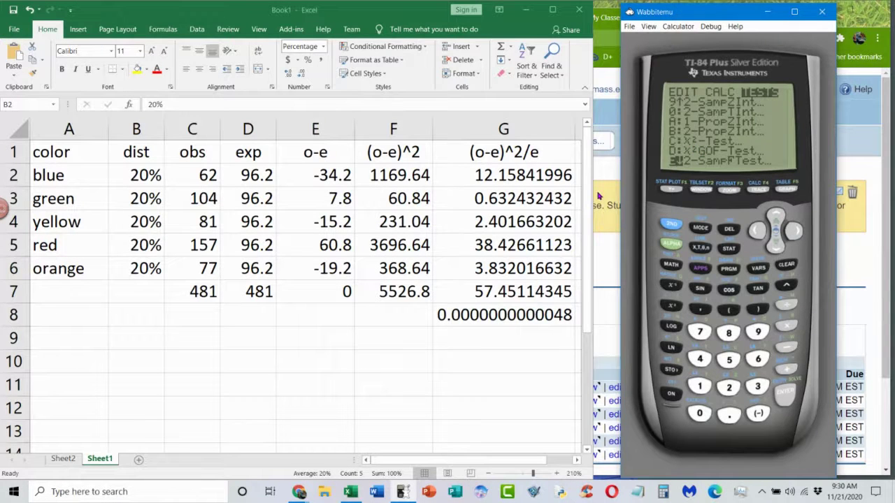
click(585, 250)
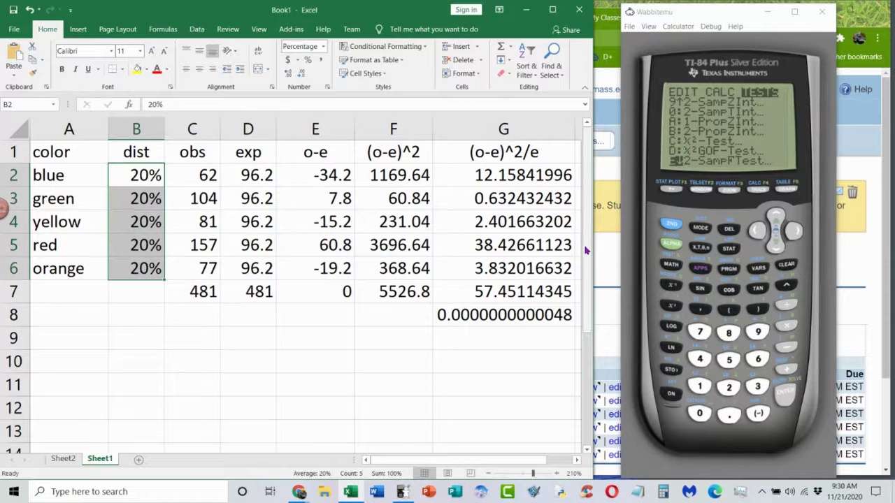
scroll(586, 250, down, 4)
scroll(586, 250, up, 4)
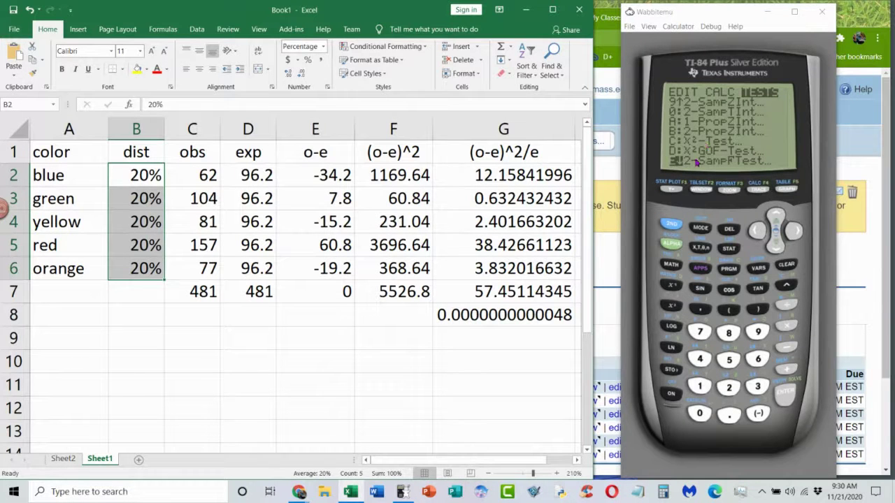
Open the χ²GOF-Test on the calculator and set its observed list to L1
click(772, 213)
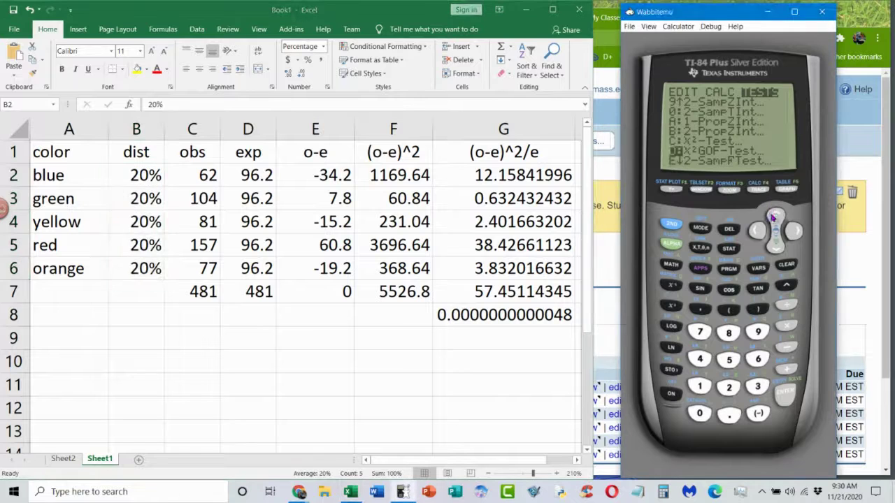
click(785, 396)
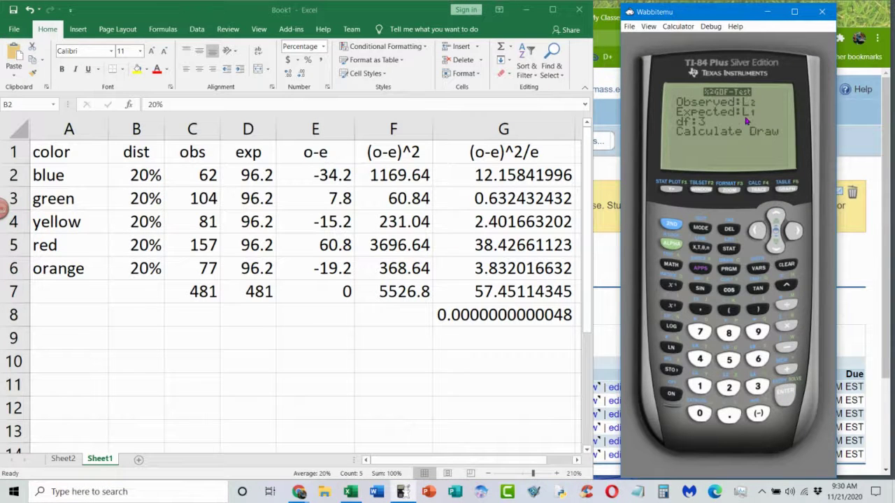
click(672, 225)
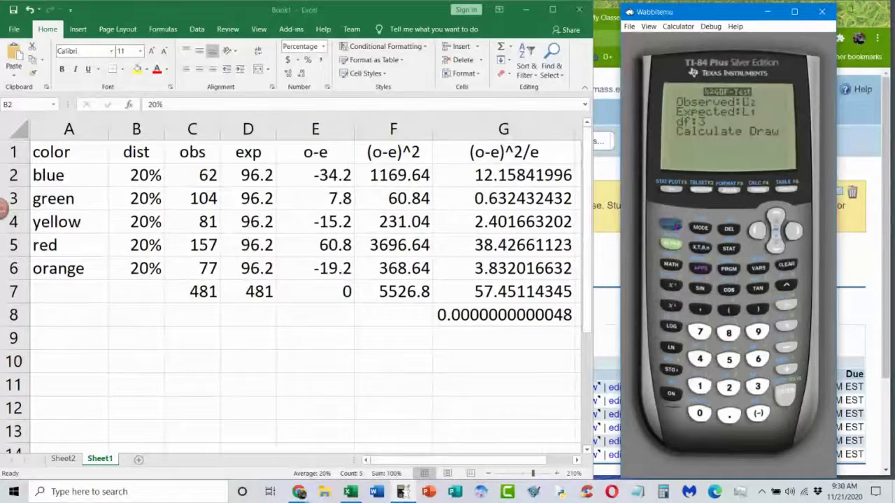
click(699, 386)
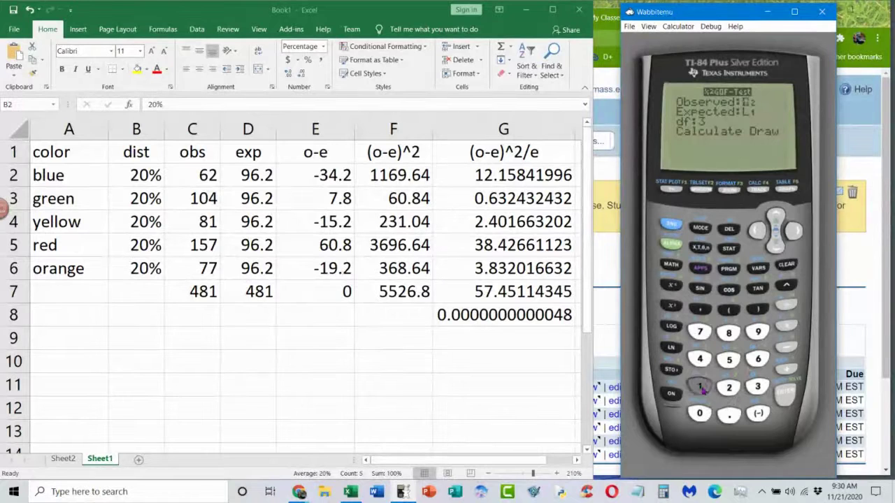
click(773, 248)
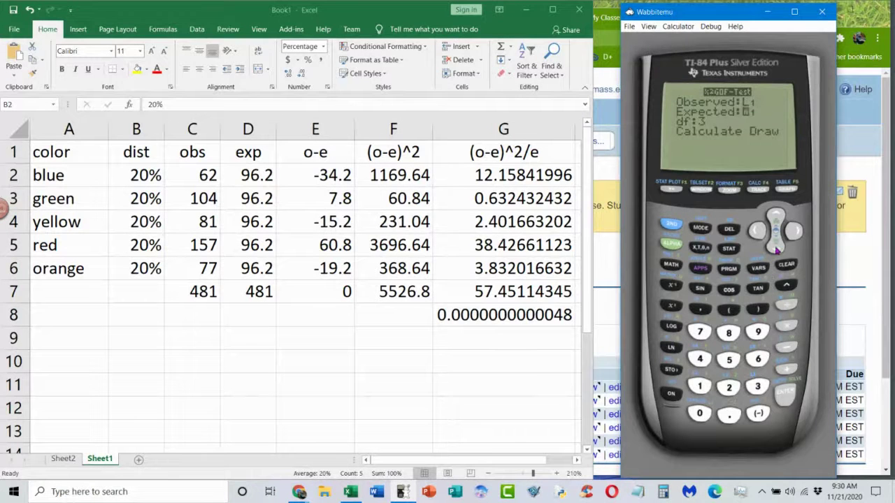
Set the expected list to L2 and df to 4, and calculate the goodness-of-fit test
click(730, 391)
click(775, 250)
click(700, 359)
click(775, 246)
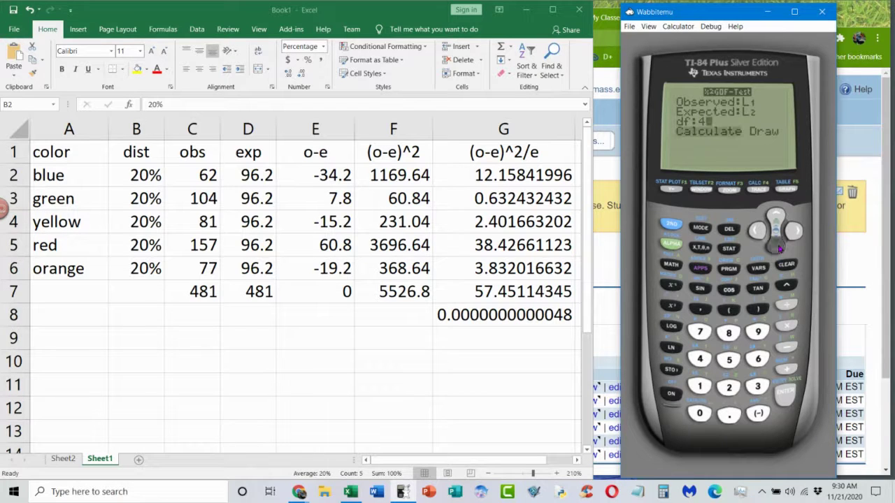
click(787, 393)
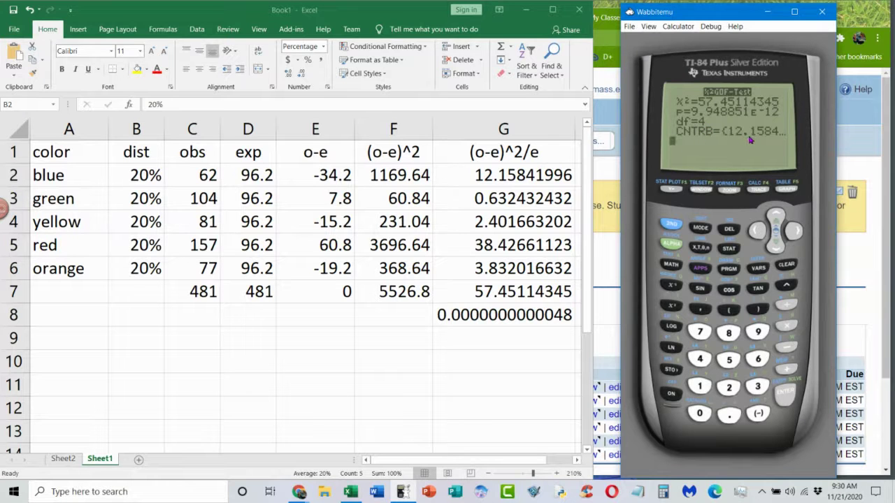
Look through the CNTRB list in the test results to compare the contributions with column G of the spreadsheet
click(791, 234)
click(801, 234)
click(803, 235)
click(802, 234)
click(802, 234)
click(802, 234)
click(800, 234)
click(798, 232)
click(796, 231)
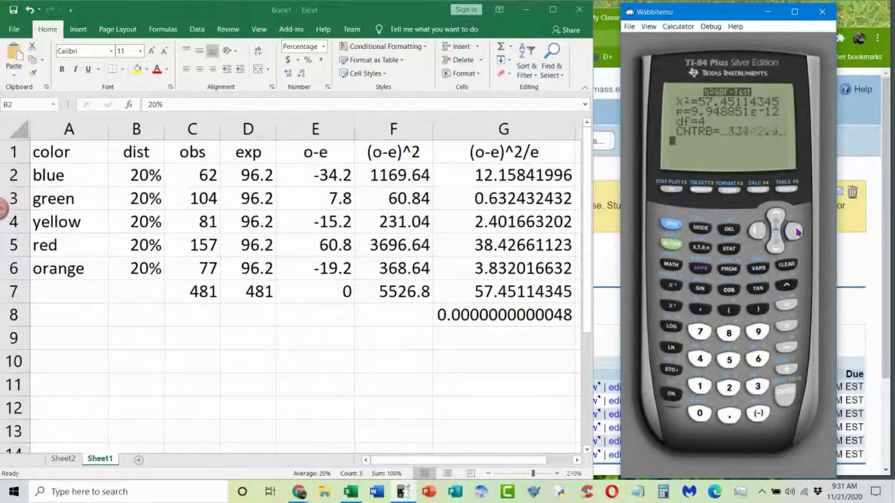
click(797, 231)
click(797, 231)
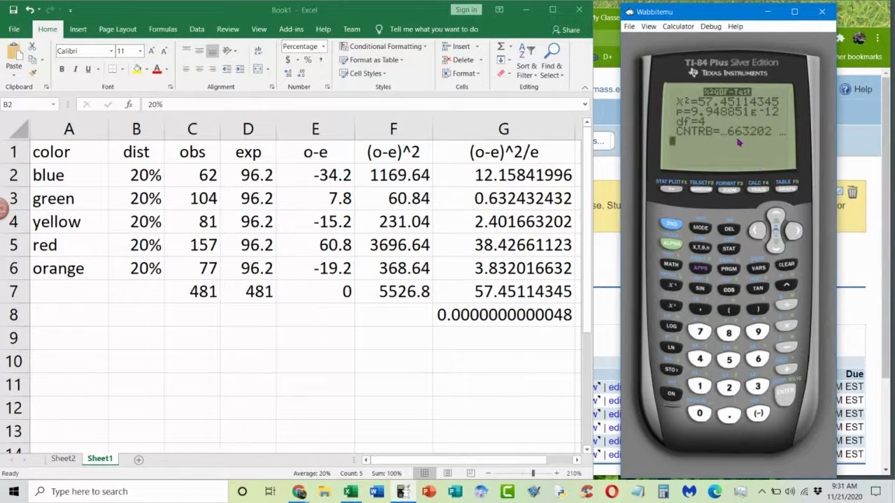
click(796, 232)
click(795, 231)
click(795, 231)
Bring up the Chapter 11 homework in the Assignment Previewer window and widen it to sit beside the calculator
drag(717, 10, 748, 8)
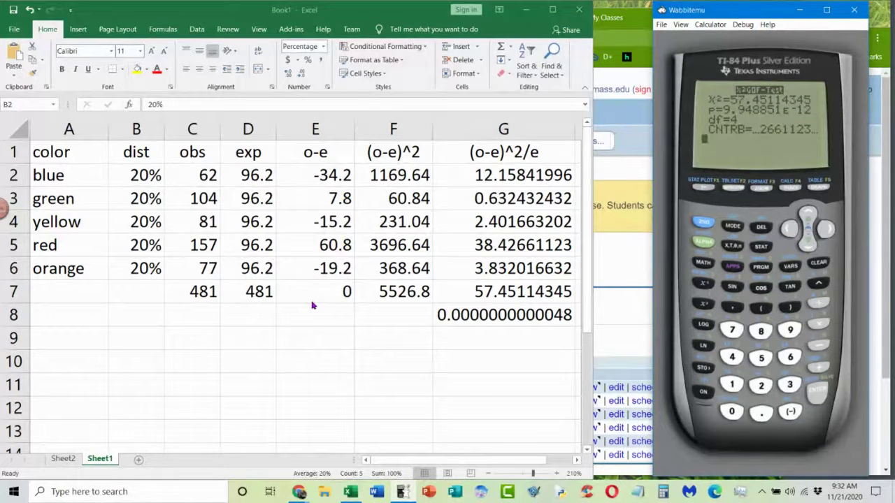
key(alt+Tab)
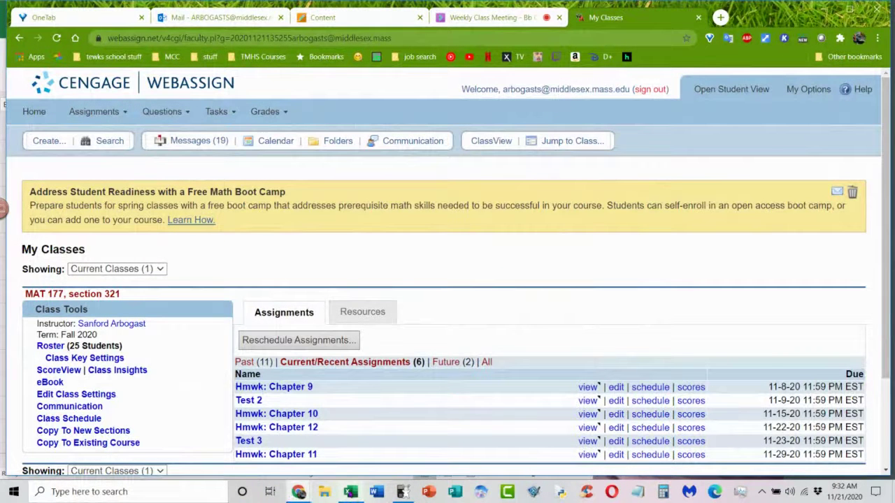
mouse_move(298, 492)
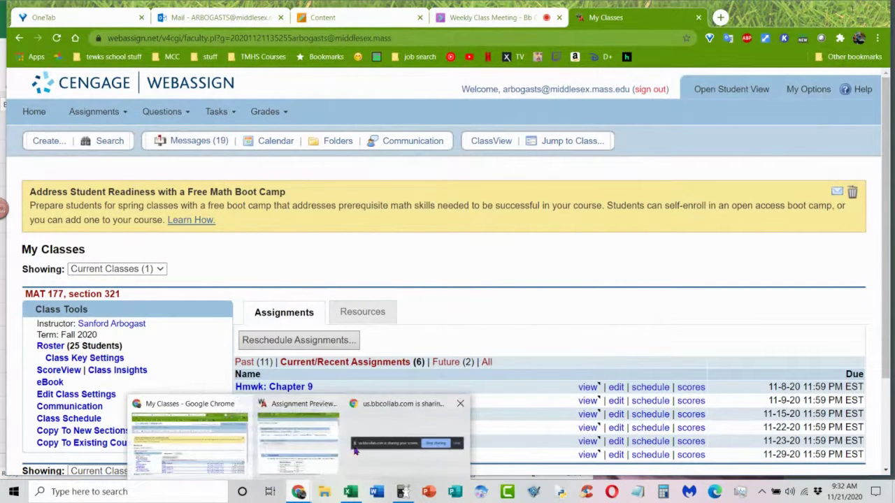
click(298, 409)
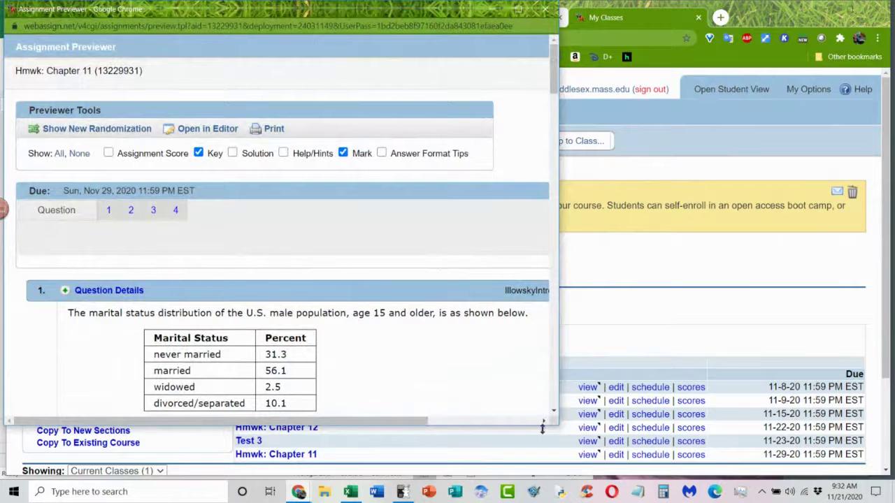
click(408, 494)
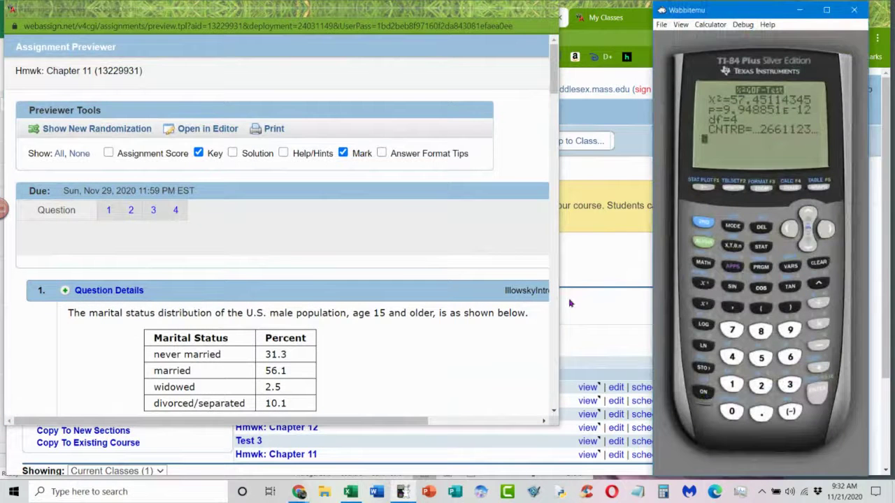
drag(559, 306, 649, 296)
Read question 1 on marital status, highlighting the sample size and age range, and examine its frequency table
scroll(509, 305, down, 3)
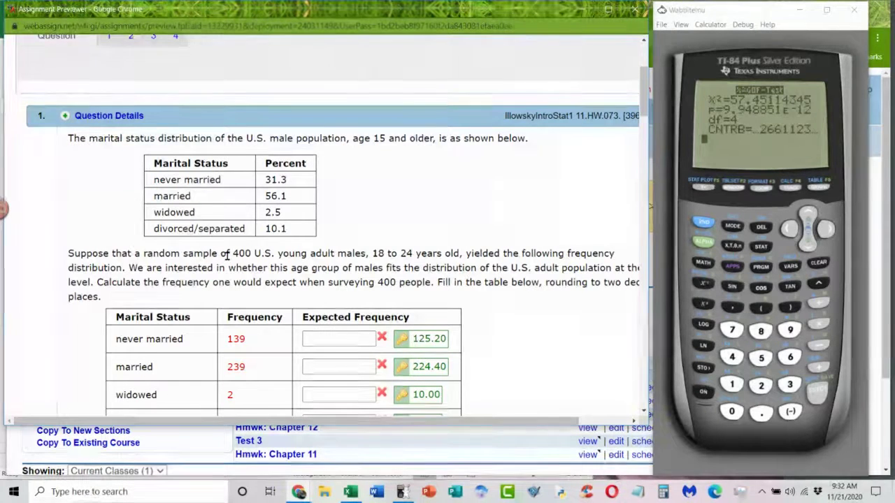
drag(225, 254, 252, 255)
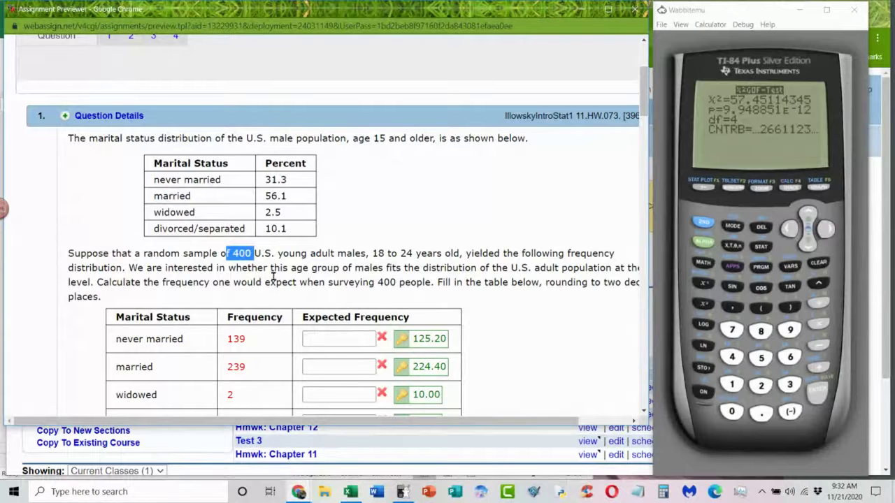
drag(414, 253, 372, 254)
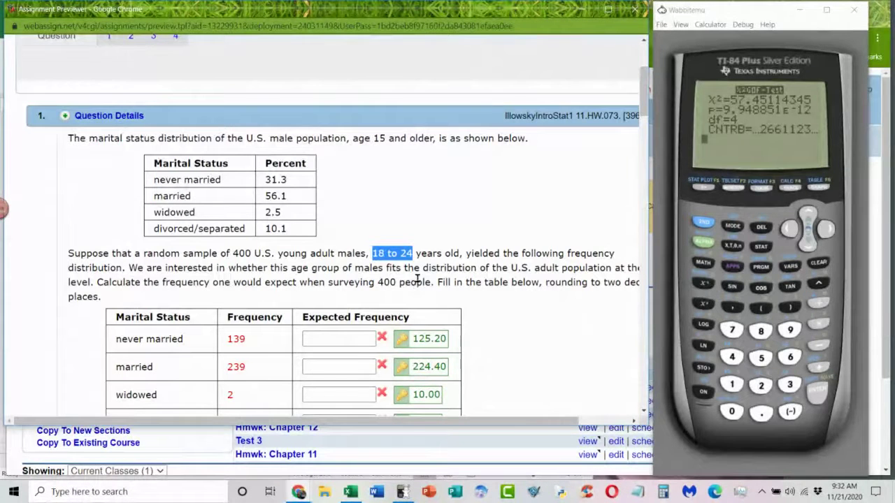
scroll(417, 279, down, 2)
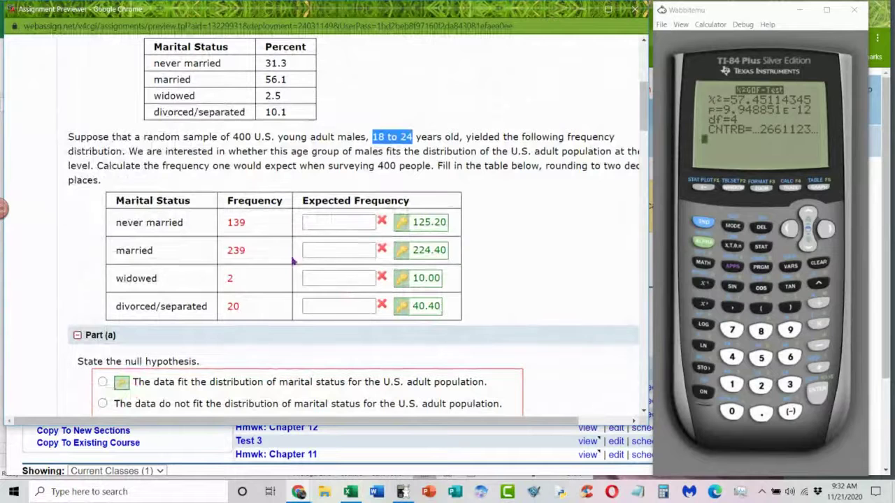
scroll(305, 237, up, 1)
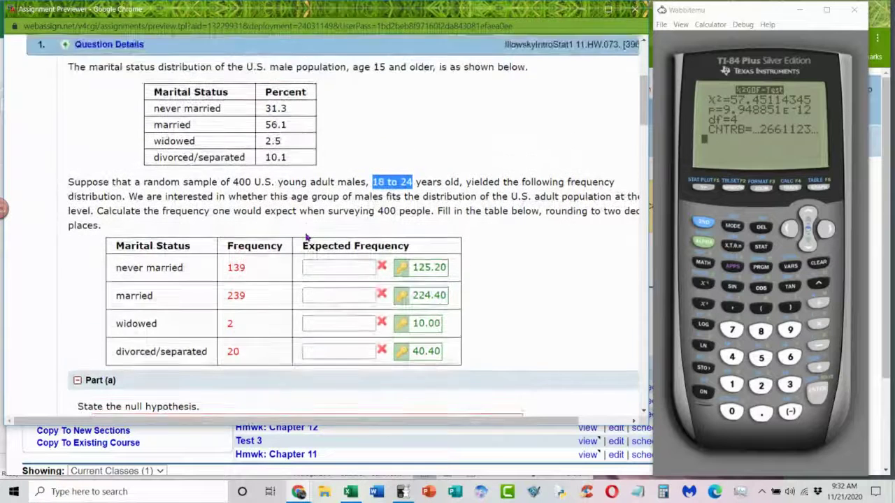
scroll(305, 237, down, 1)
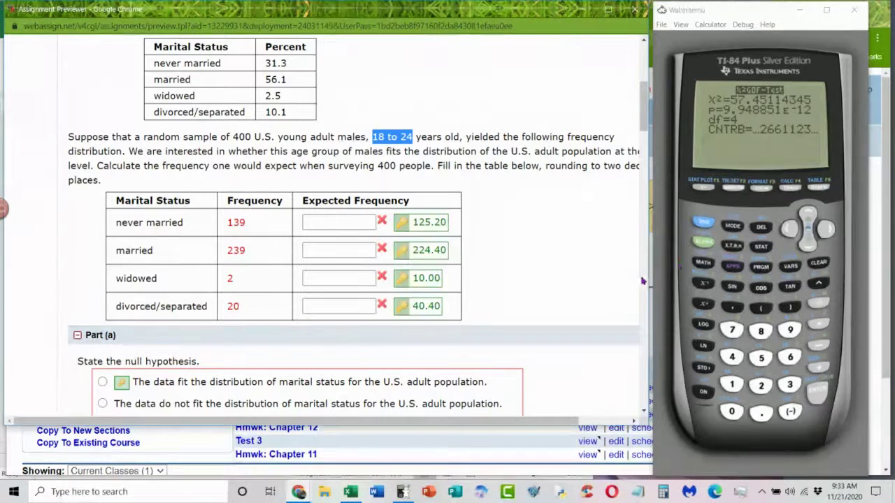
Return to the calculator's home screen and evaluate 31.3-400/100
click(698, 225)
click(731, 226)
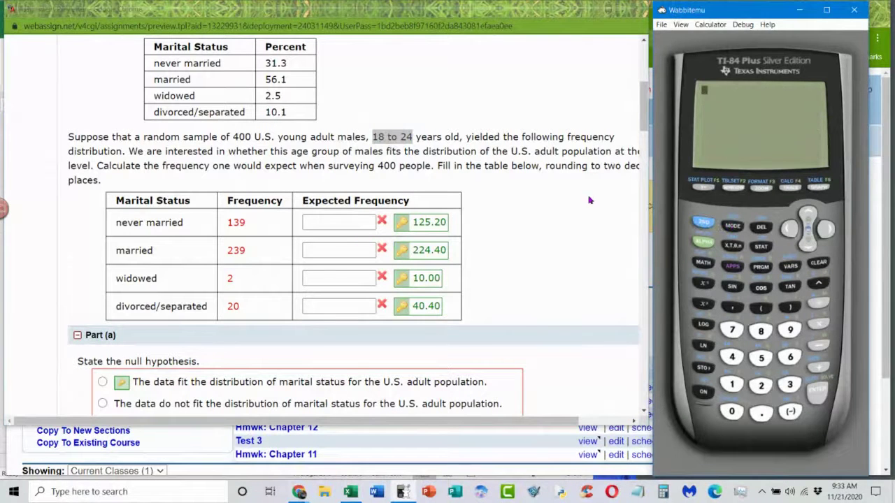
click(790, 384)
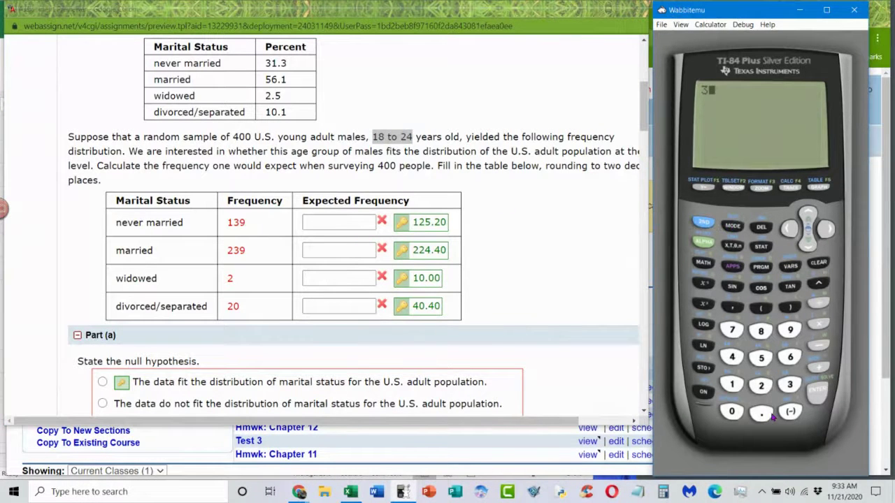
click(732, 385)
click(761, 412)
click(790, 385)
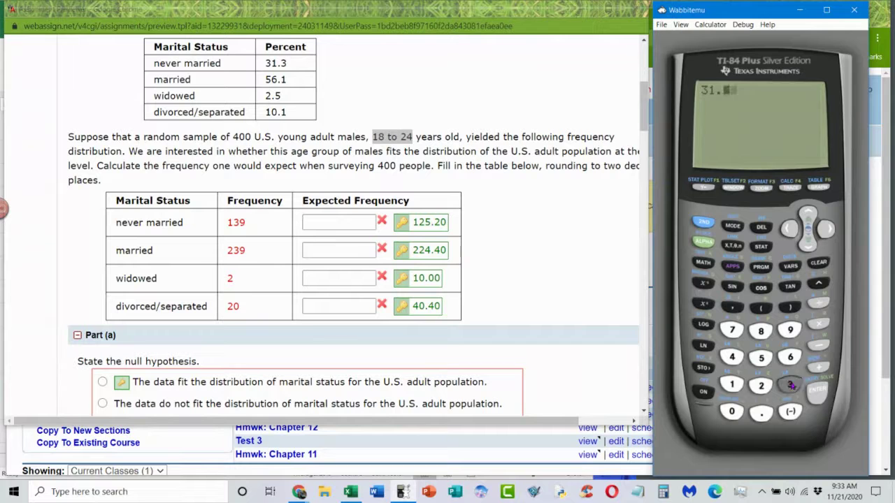
click(819, 346)
click(732, 358)
click(732, 412)
click(732, 412)
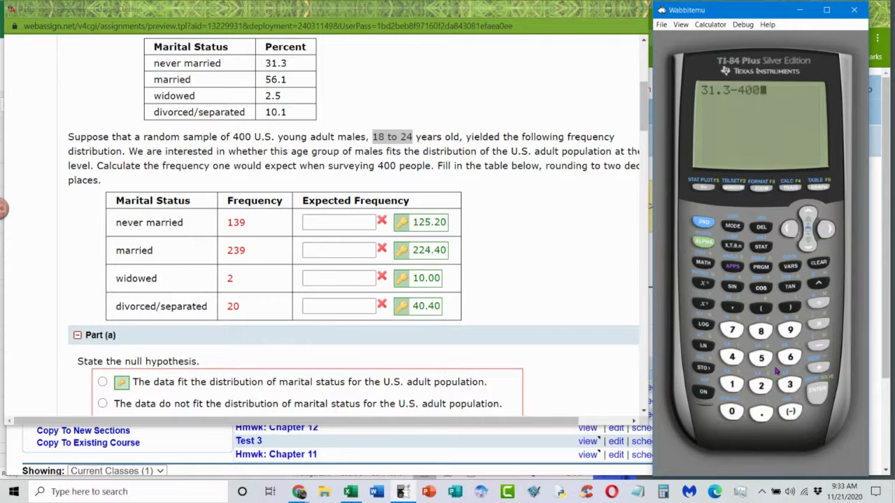
click(817, 303)
click(731, 412)
click(732, 412)
click(816, 393)
Recall the last calculator entry, change its subtraction to multiplication, and evaluate 31.3*400/100
click(700, 221)
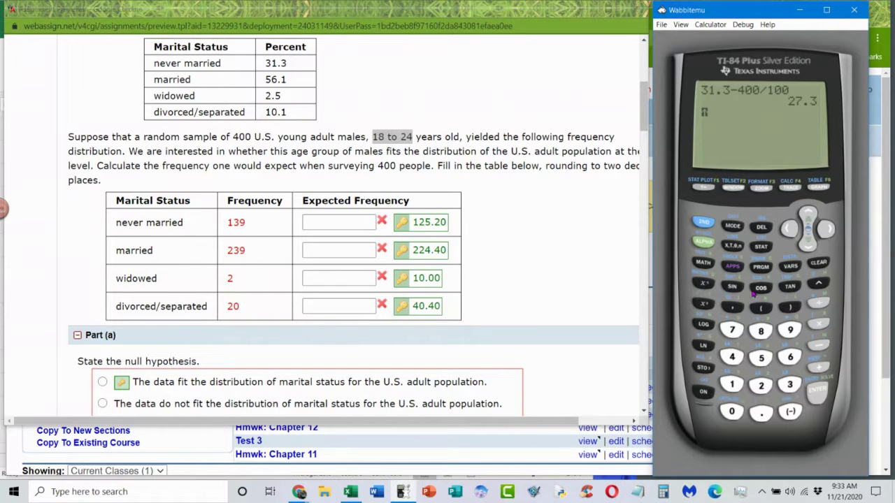
click(816, 391)
click(786, 229)
click(787, 230)
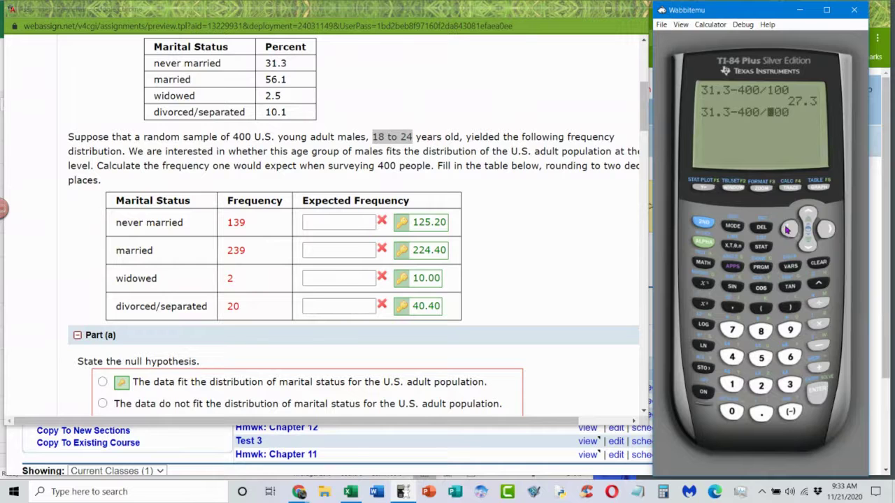
click(786, 229)
click(787, 229)
click(786, 229)
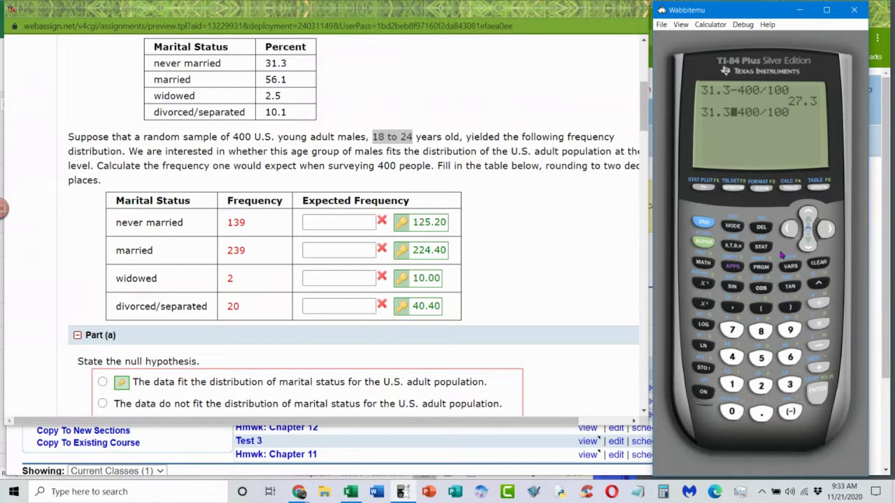
click(819, 323)
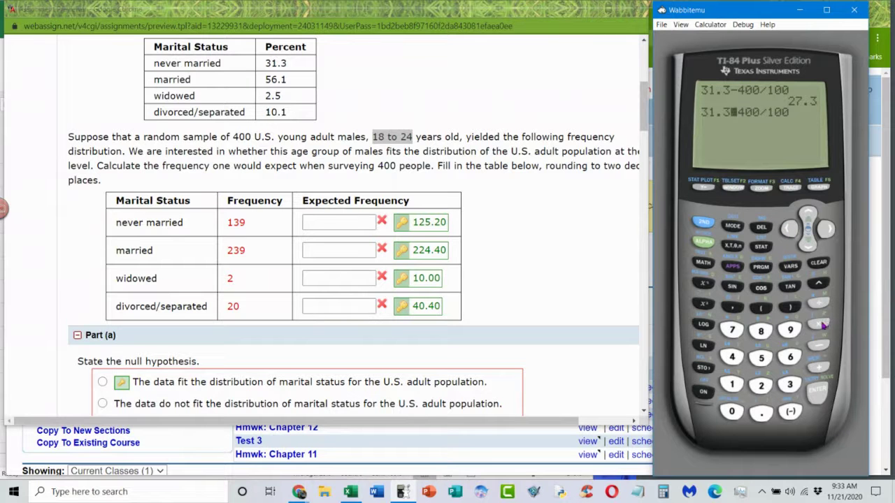
click(817, 391)
Expand Part (b) of question 1 and compare the alternative hypothesis choices with those in Part (a)
scroll(578, 170, down, 1)
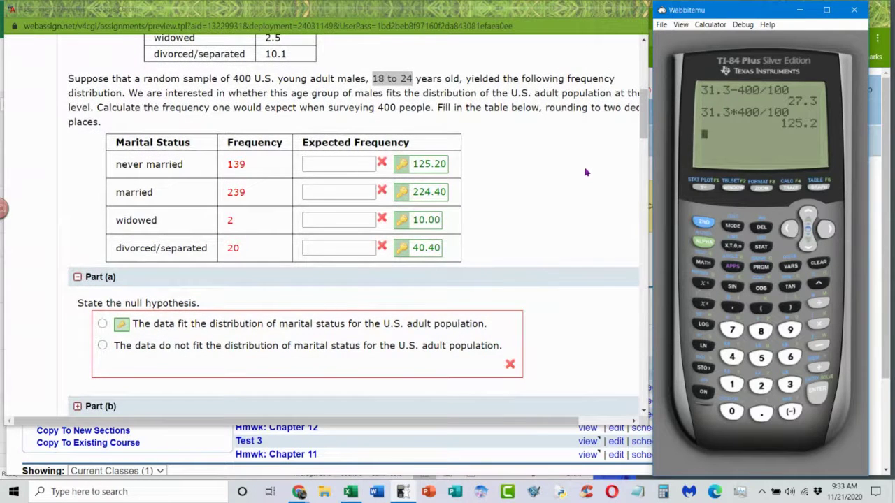
scroll(585, 172, down, 2)
click(104, 296)
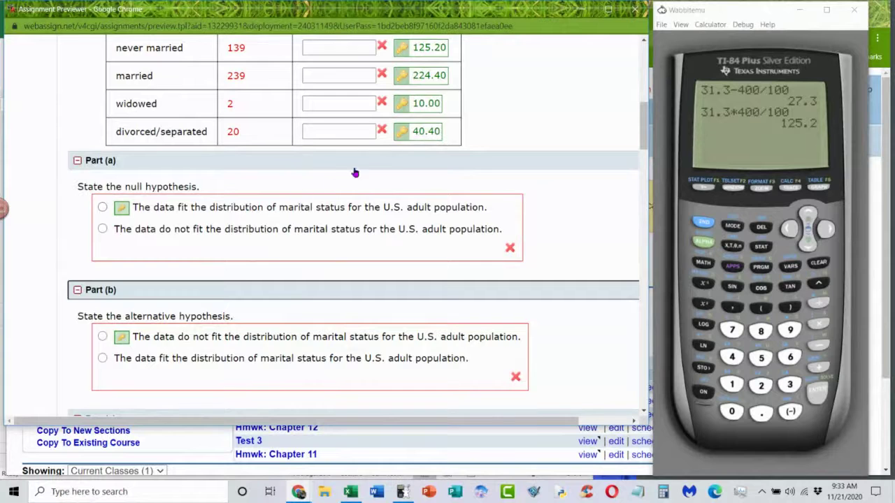
scroll(355, 174, up, 3)
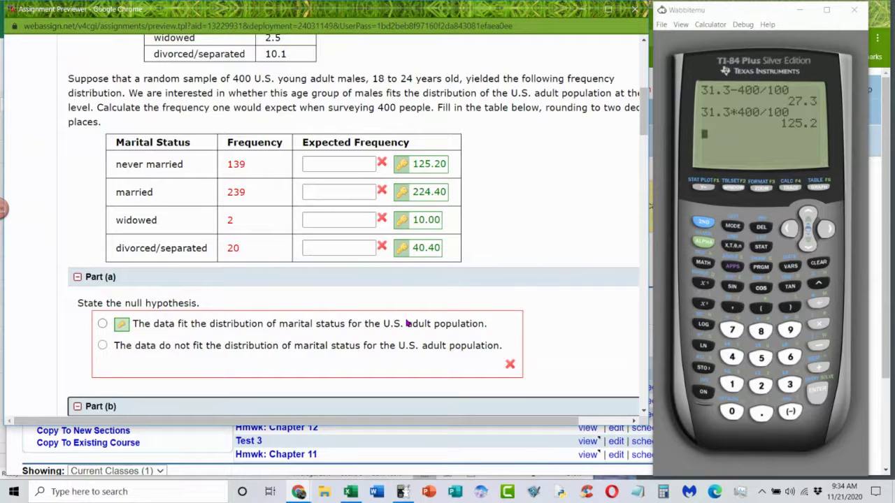
Expand Part (c) of question 1 and check its degrees-of-freedom question against the categories in the frequency table
scroll(405, 321, down, 5)
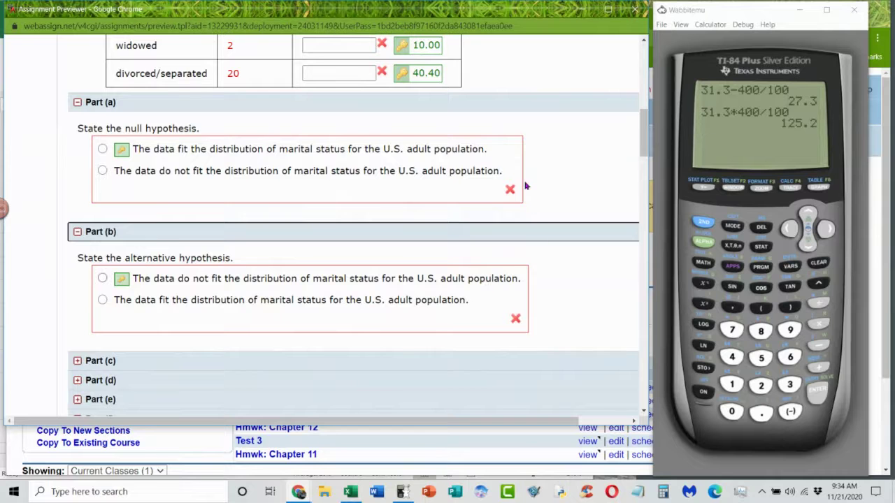
scroll(339, 332, down, 2)
click(124, 304)
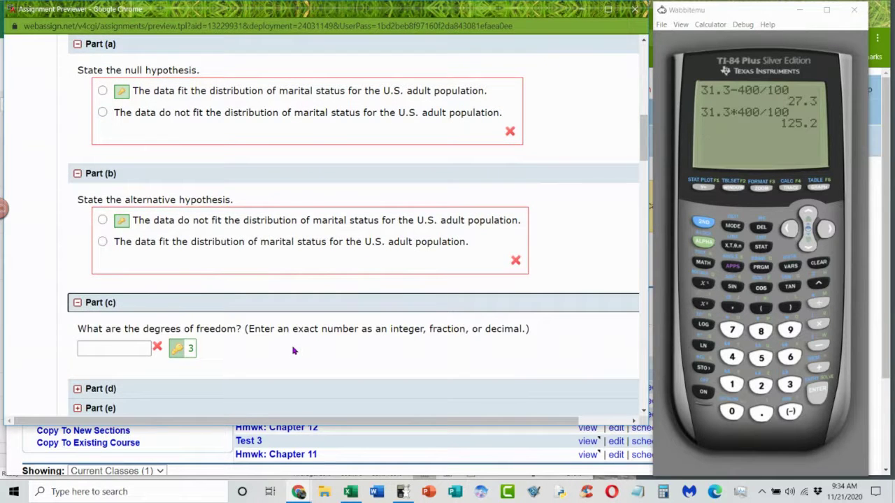
scroll(294, 350, up, 5)
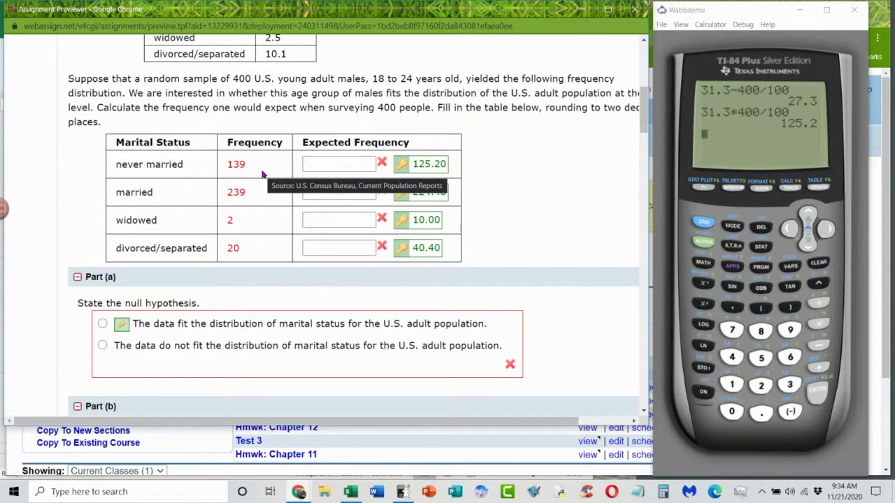
scroll(263, 174, down, 2)
scroll(262, 175, up, 1)
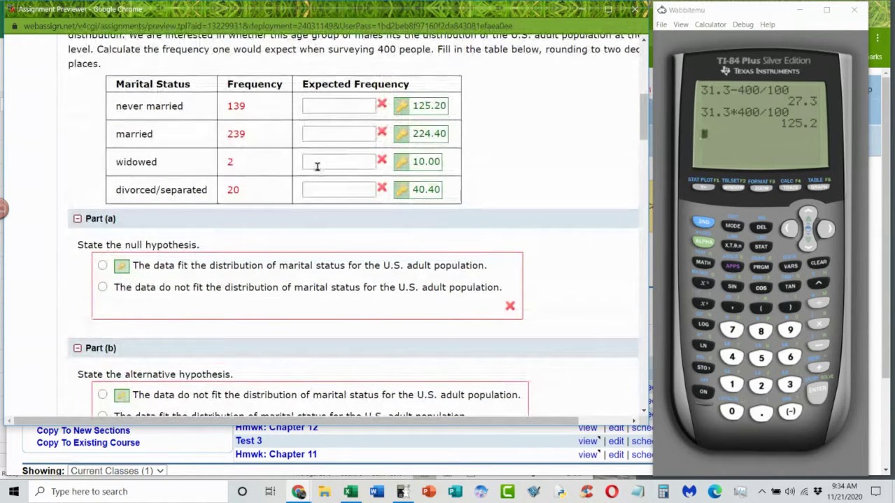
Recheck the frequency table, expand Part (d) of question 1, and collapse Parts (a), (b) and (c)
scroll(268, 142, down, 3)
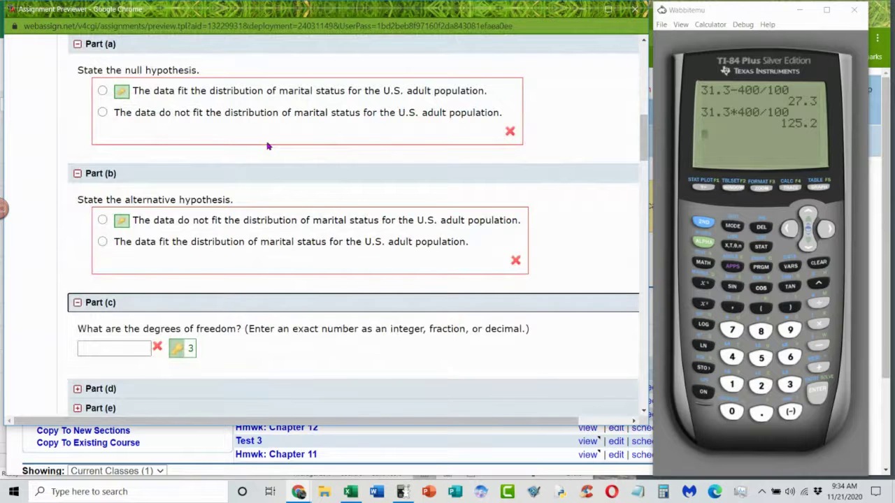
scroll(269, 140, up, 3)
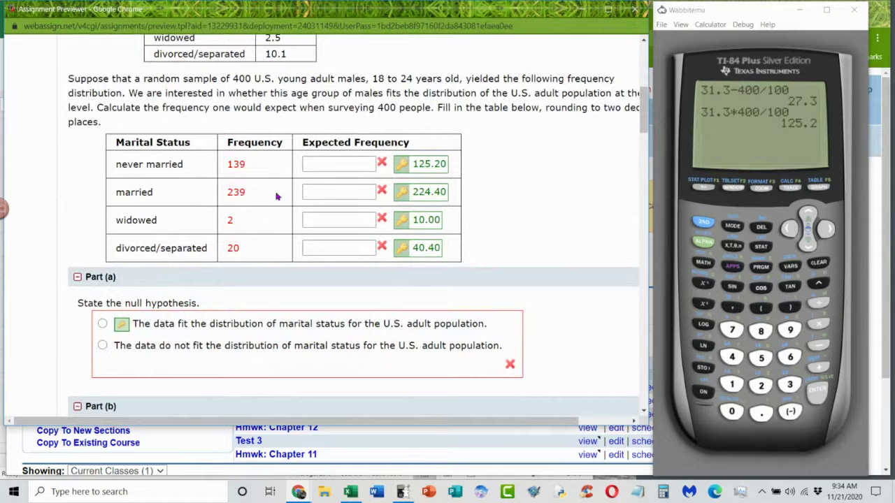
scroll(264, 165, down, 5)
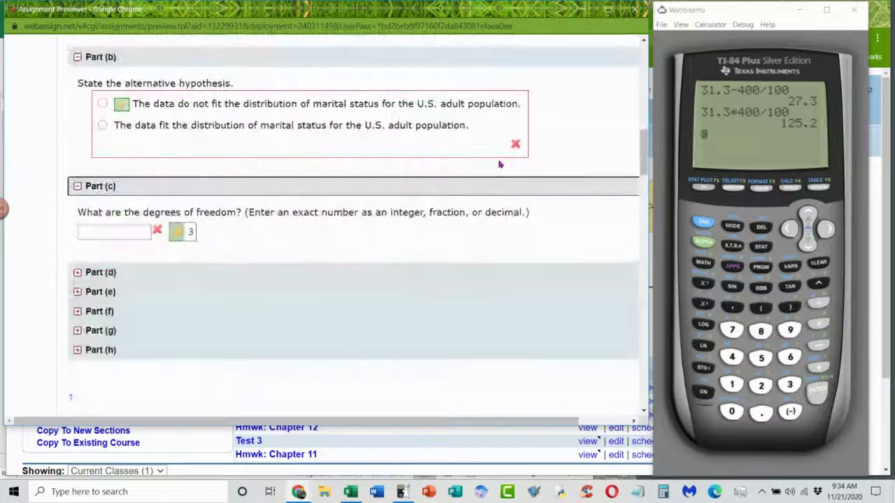
click(128, 279)
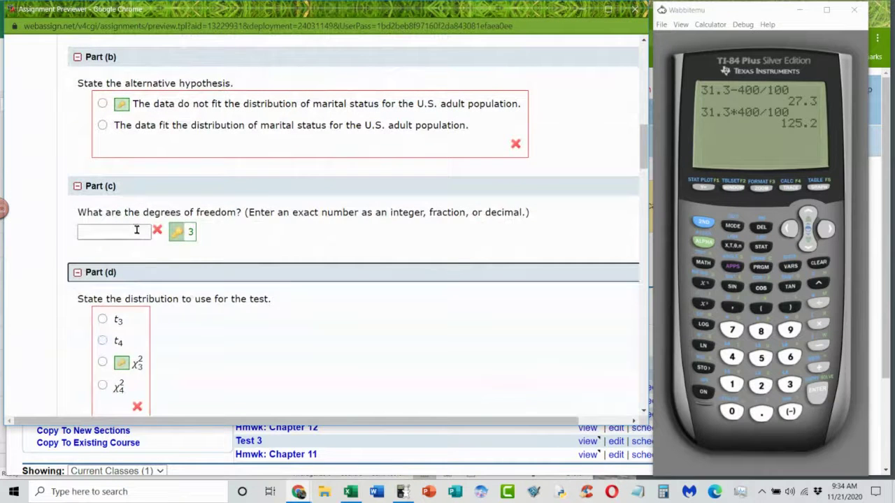
click(118, 190)
click(116, 61)
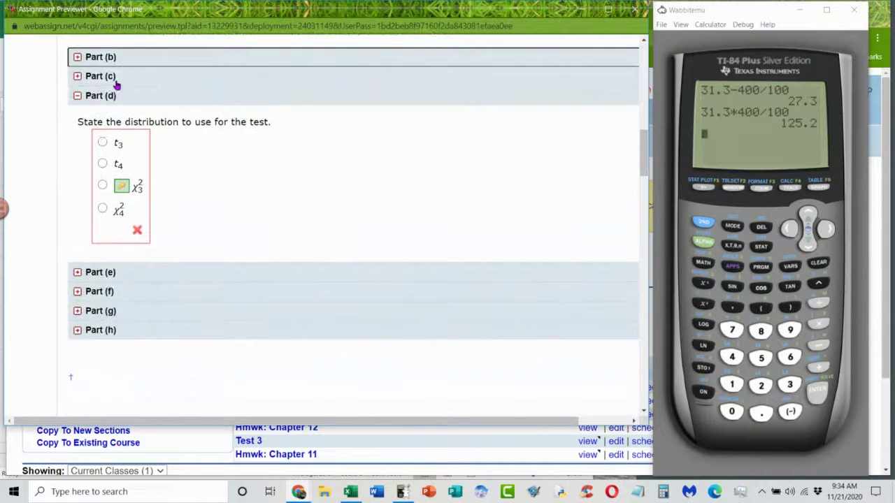
scroll(112, 77, up, 2)
click(100, 44)
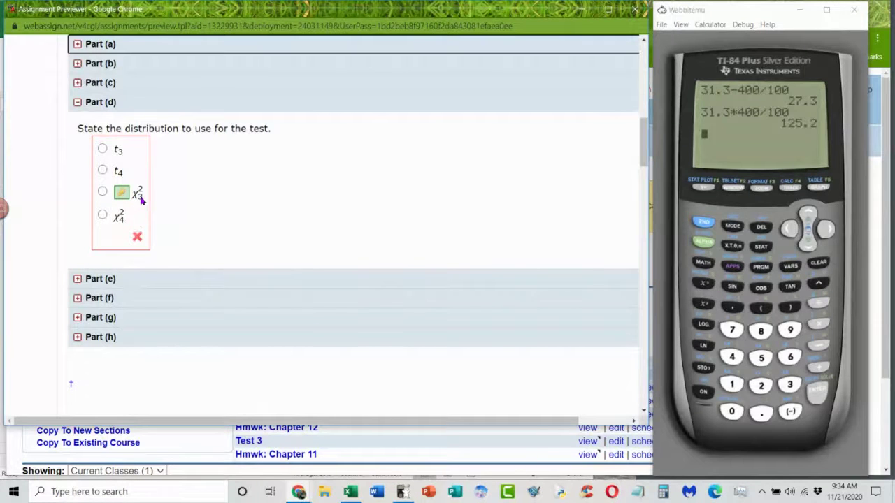
Revisit Part (c) for the degrees of freedom, and leave only Part (e) of question 1 expanded
click(83, 83)
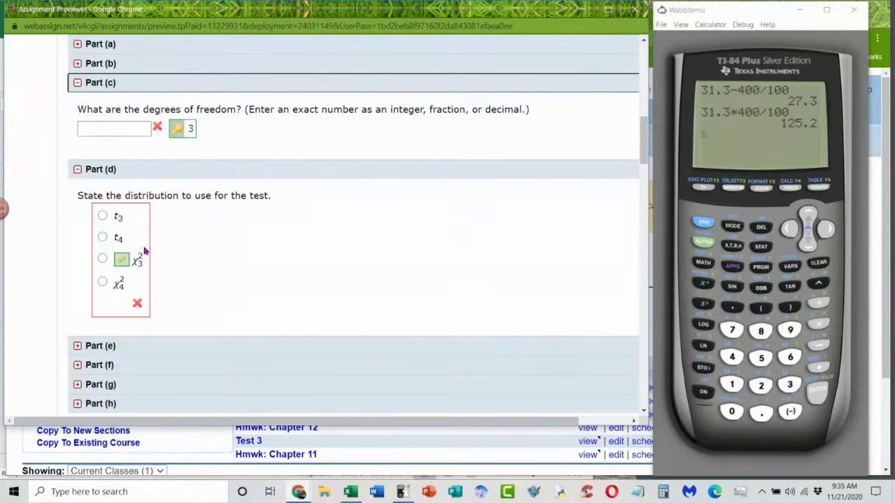
click(92, 347)
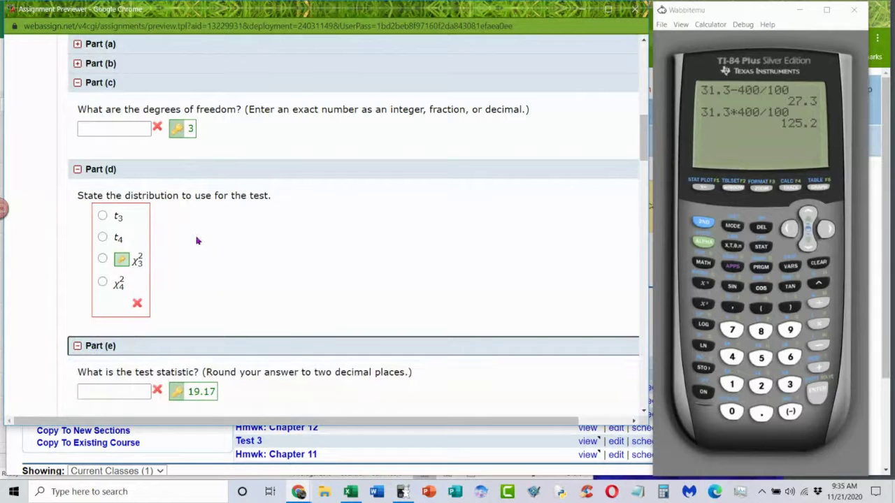
click(112, 170)
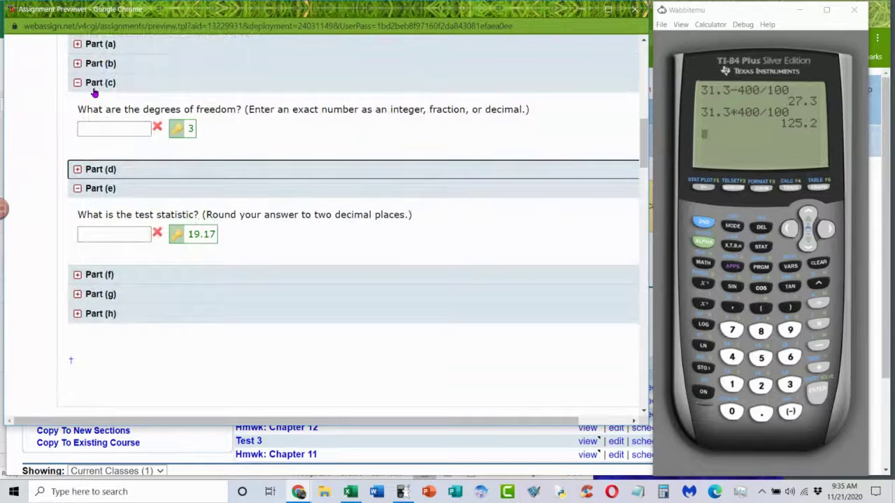
click(92, 84)
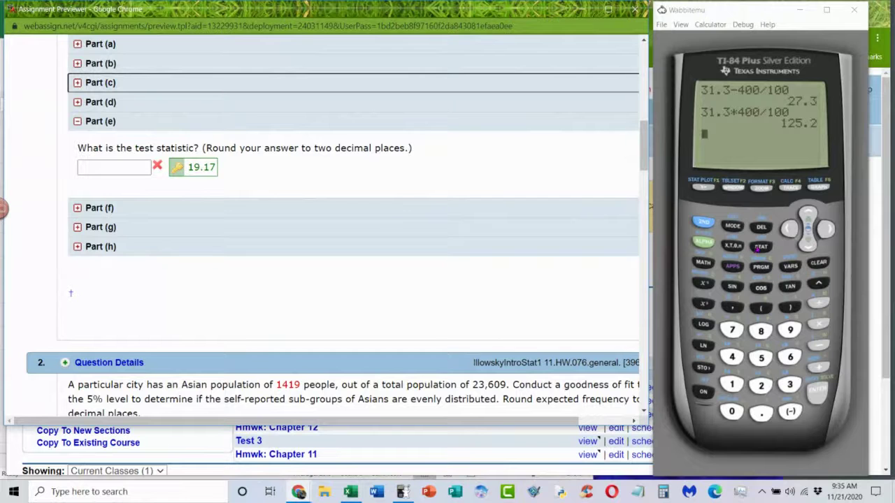
Switch to the Wabbitemu calculator, open its list editor, and go to the first entry of L1
key(alt+Tab)
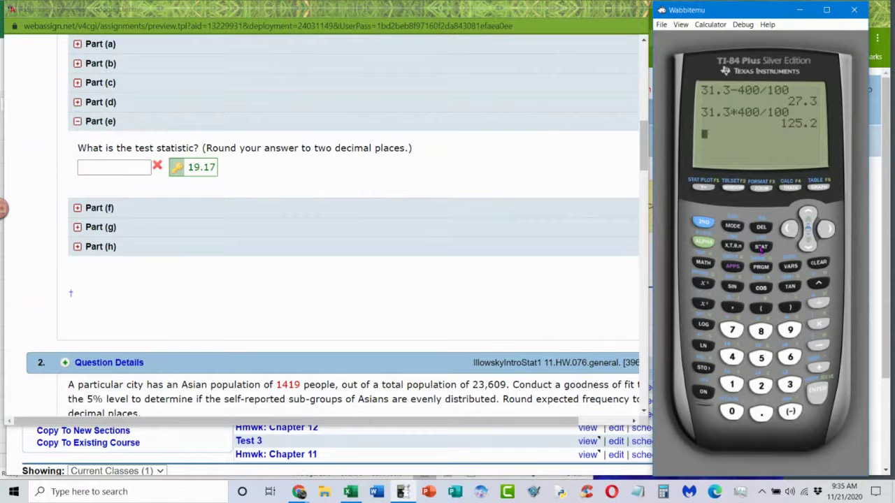
click(760, 249)
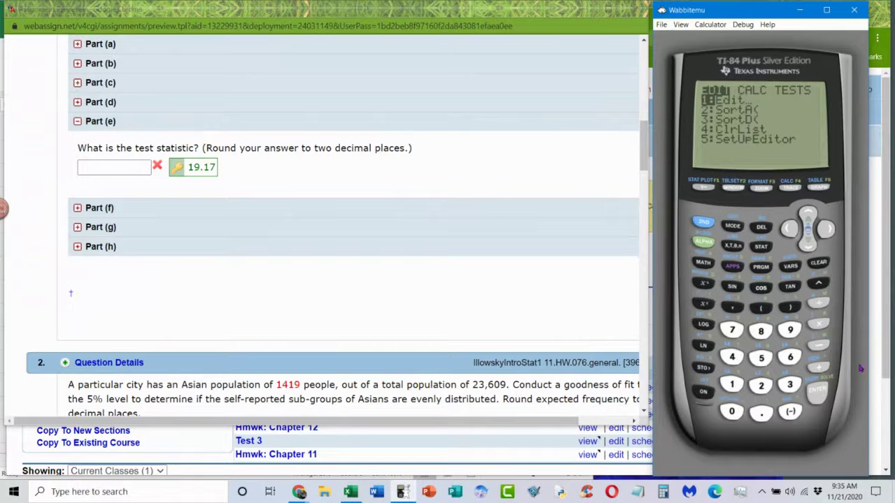
click(811, 394)
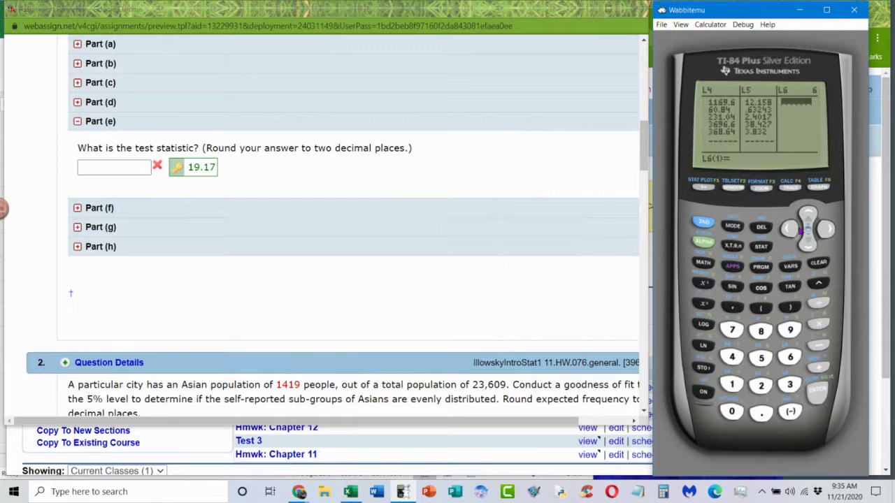
click(790, 229)
click(789, 229)
click(790, 229)
click(790, 229)
click(790, 229)
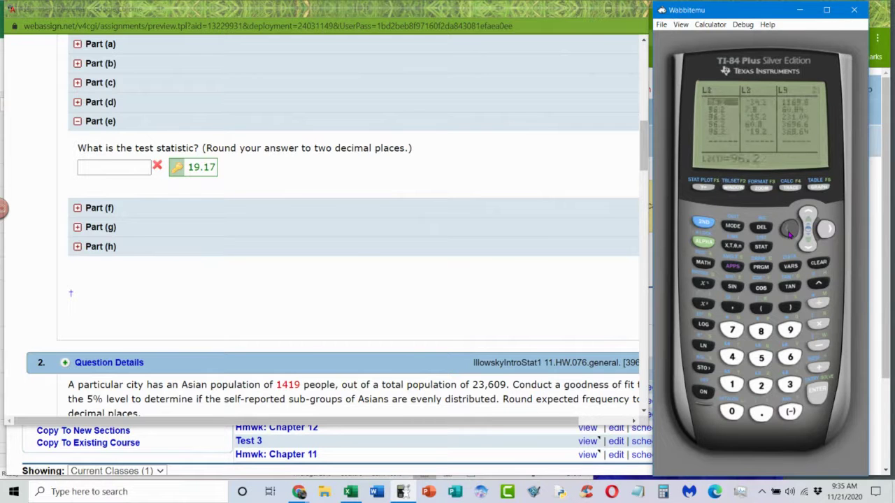
click(790, 231)
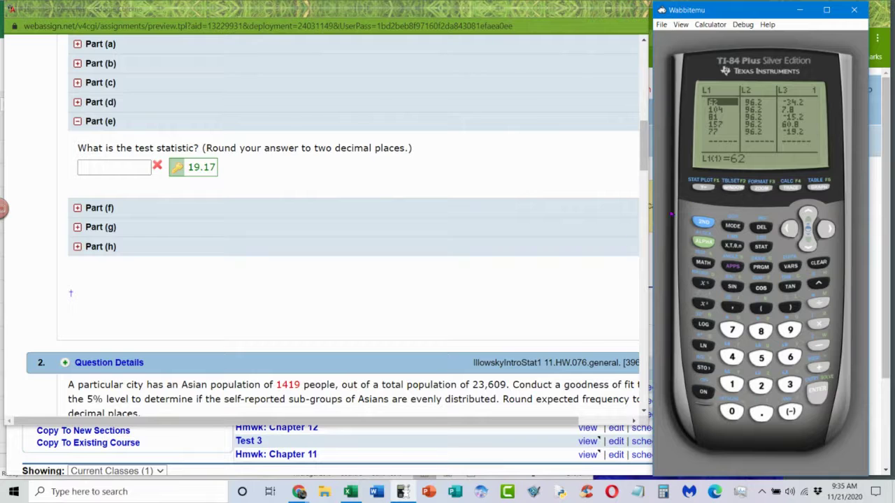
Enter the question's observed frequencies 139, 239, 2 and 20 as the first four values of L1
scroll(608, 239, up, 5)
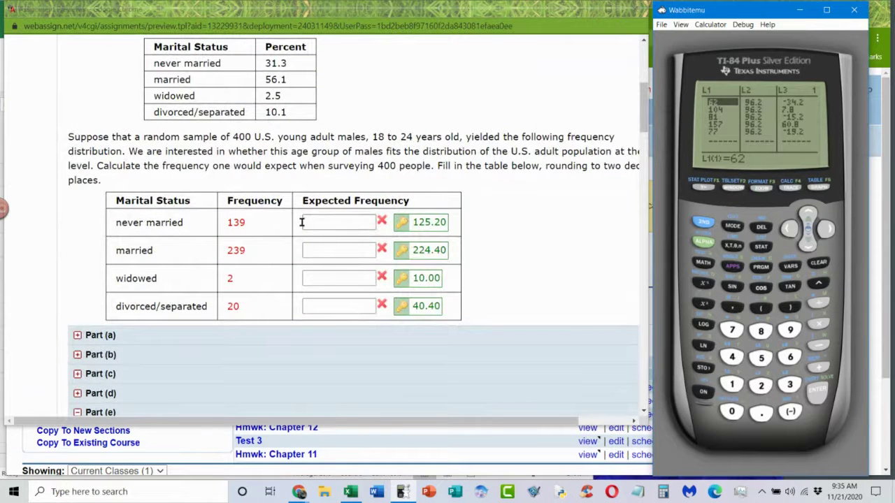
text(139)
key(Return)
text(239)
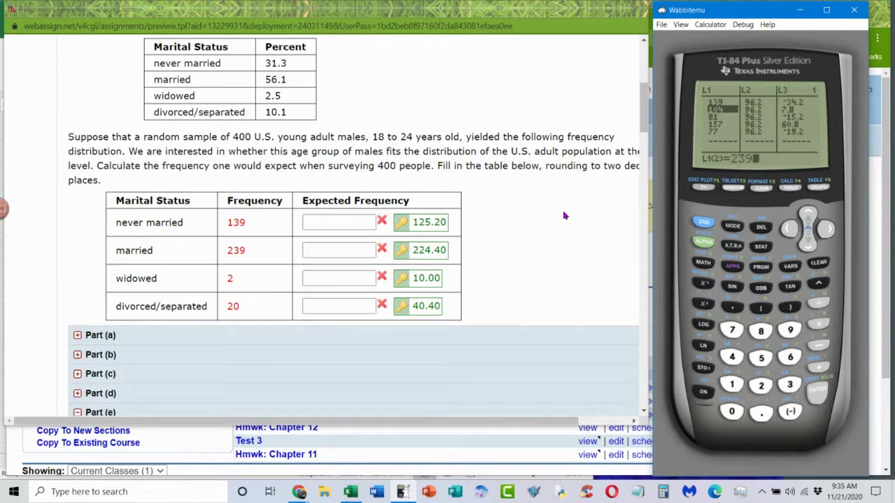
key(Return)
text(2)
key(Return)
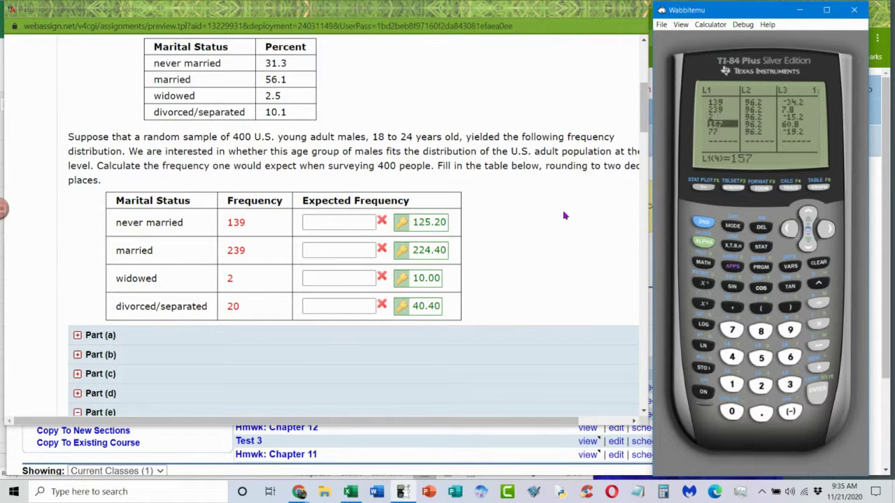
text(20)
key(Return)
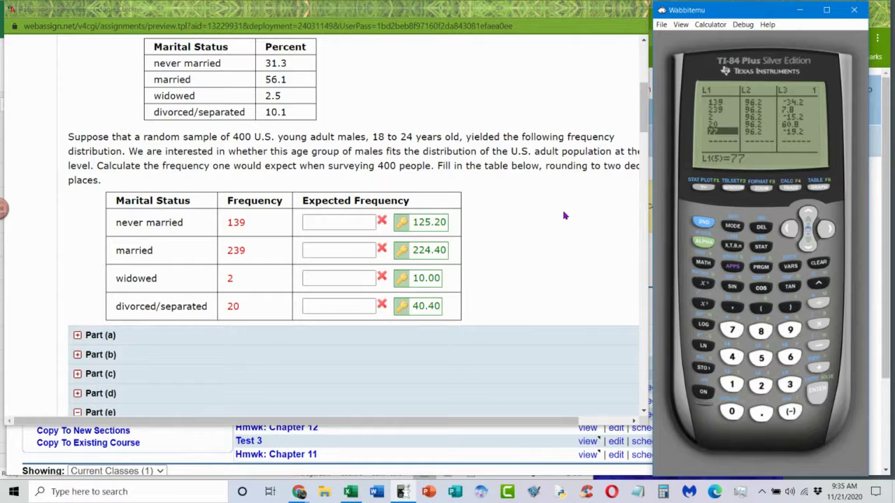
Remove the leftover fifth entry from L1
click(822, 263)
click(816, 402)
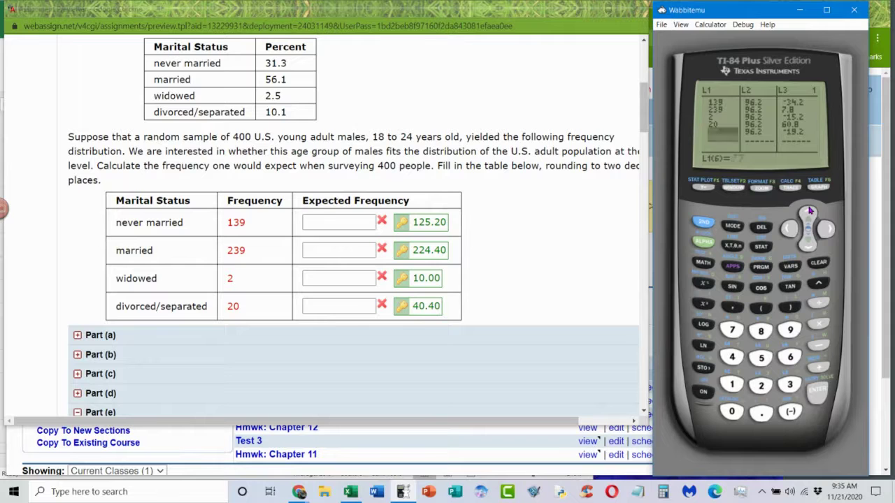
click(809, 211)
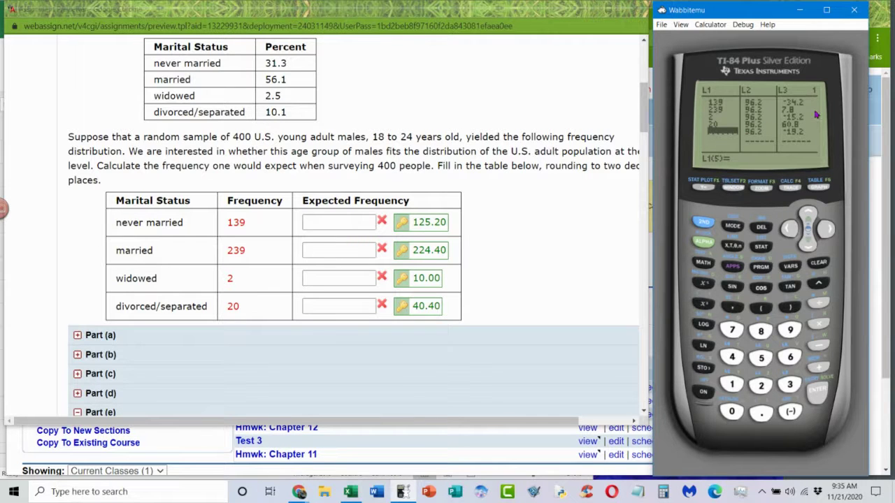
Switch to the Excel goodness-of-fit workbook and move its window so the homework's marital status percentages stay visible
click(350, 491)
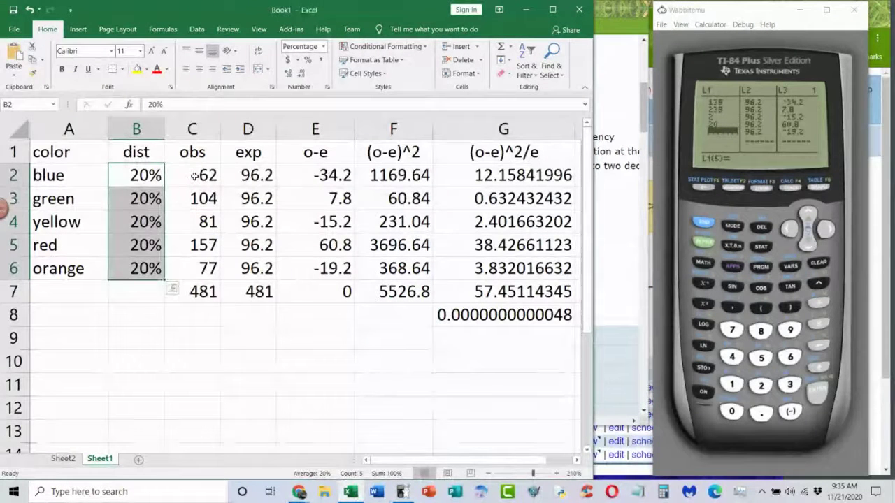
click(194, 175)
click(257, 175)
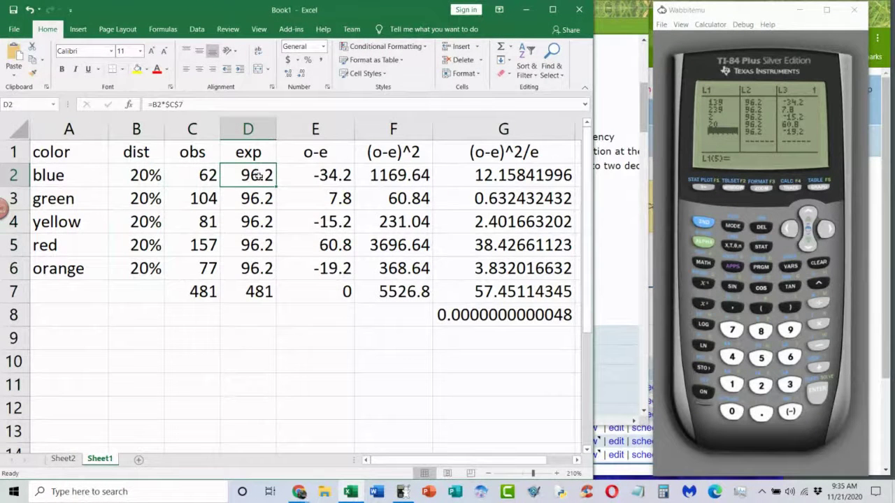
drag(231, 21, 447, 0)
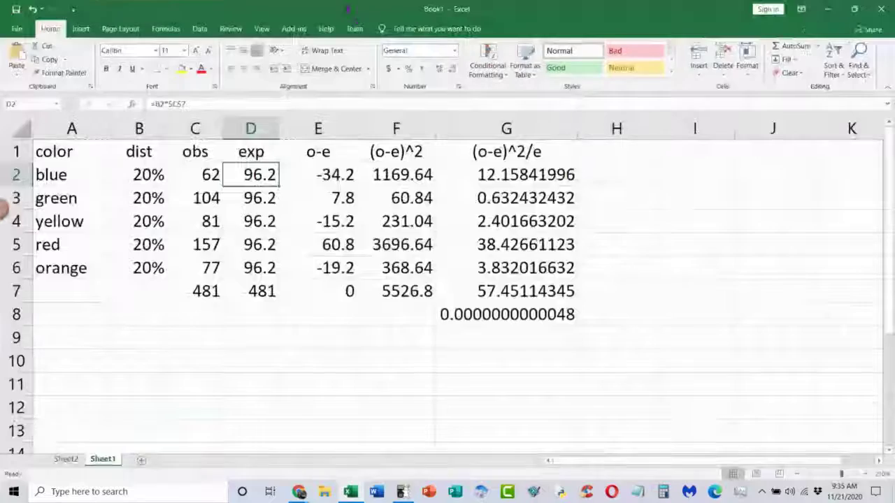
drag(298, 14, 390, 147)
Set the dist values in B2:B5 to 31.3%, 56.1%, 2.5% and 10.1%, and clear B6
key(Left)
key(Left)
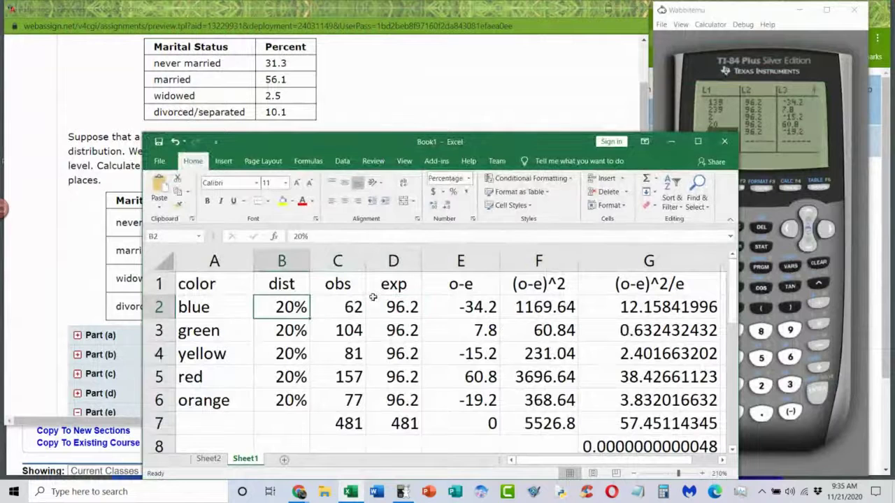
text(31.3)
key(Return)
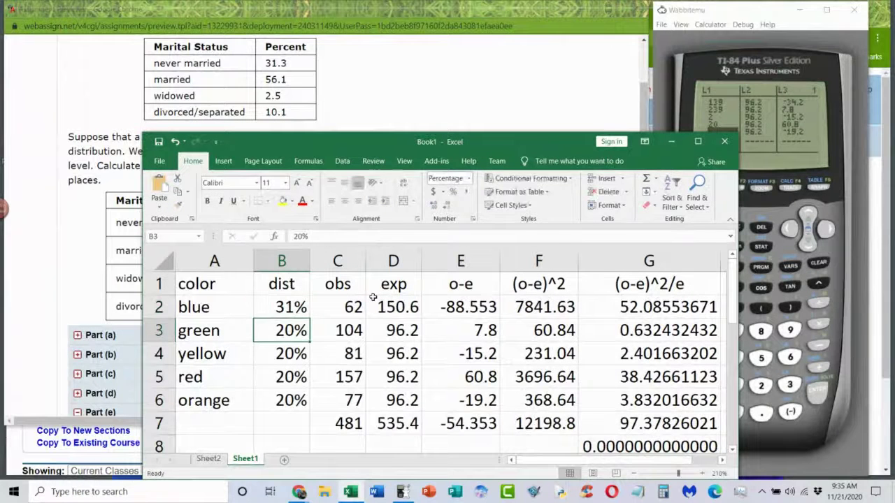
text(56.1)
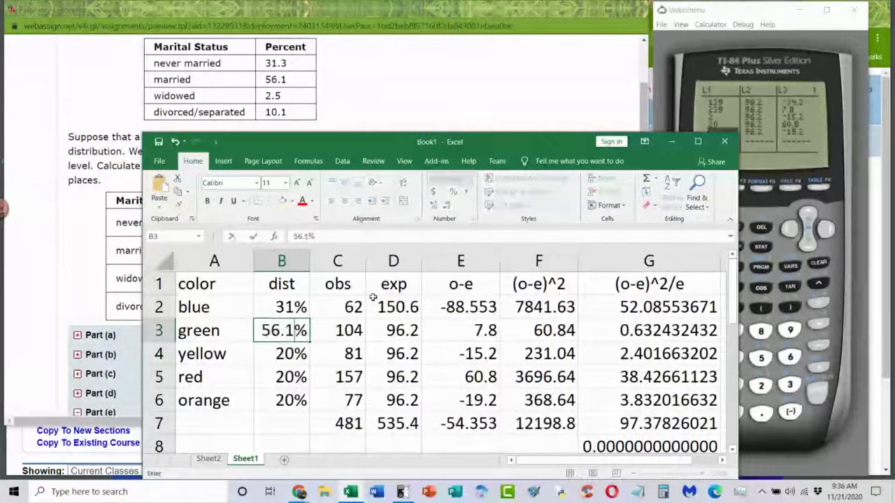
key(Return)
text(2.5)
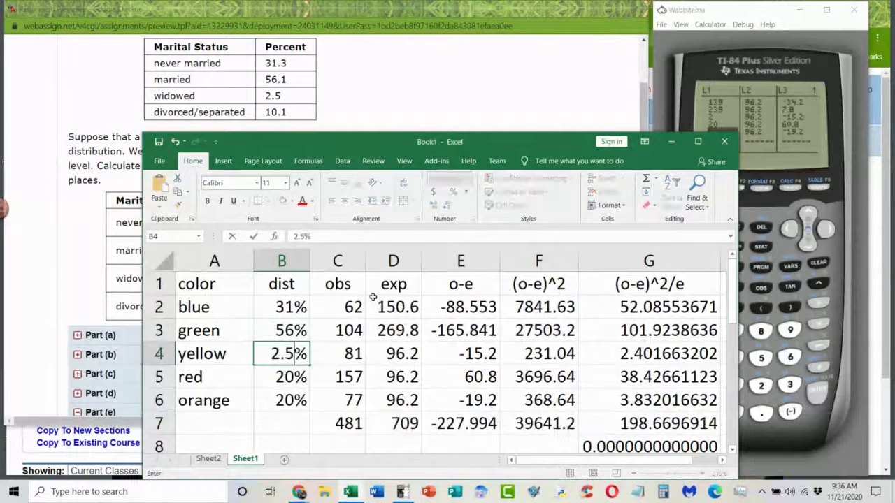
key(Return)
text(10.1)
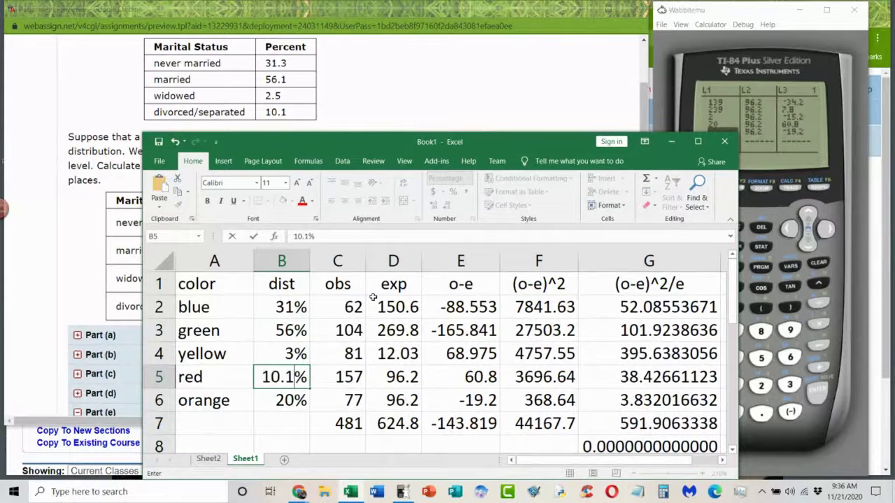
key(Return)
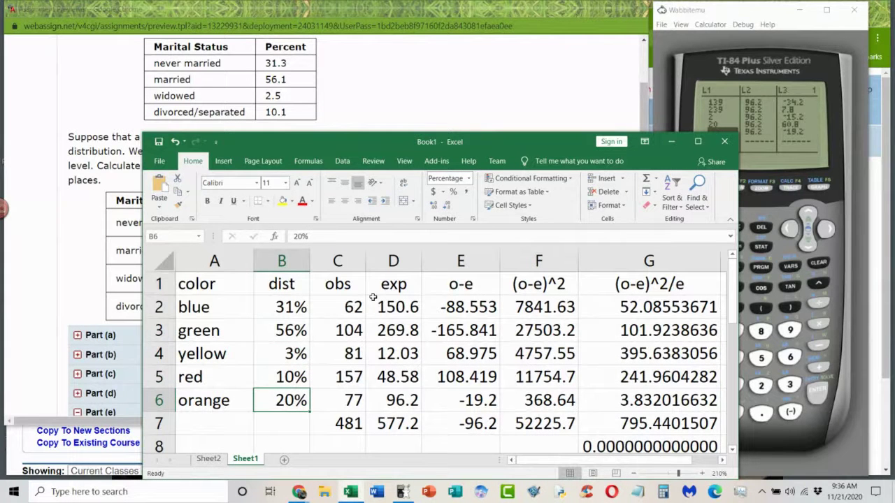
key(Delete)
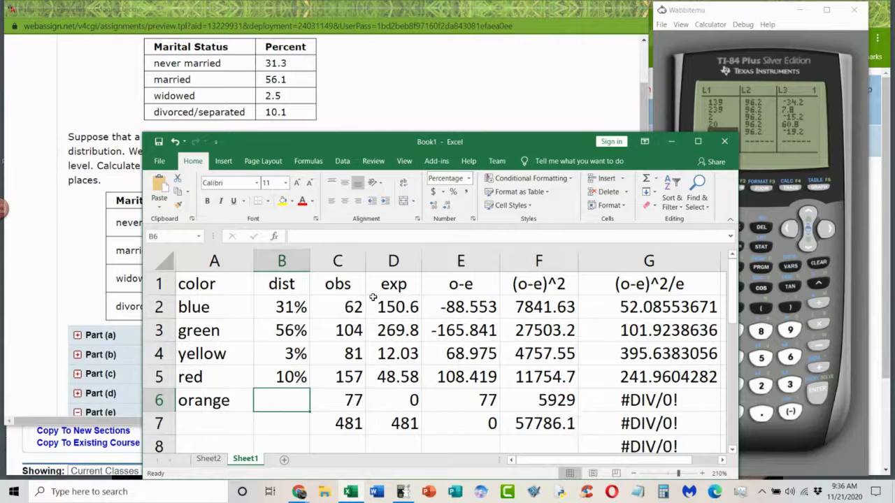
Set the obs values in C2:C5 to 139, 239, 2 and 20, keeping the homework's frequency table in view
click(357, 306)
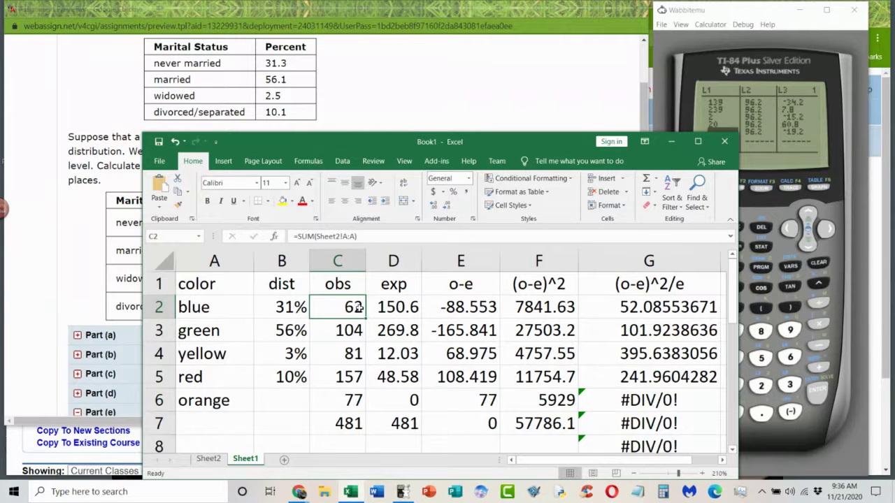
drag(382, 143, 549, 40)
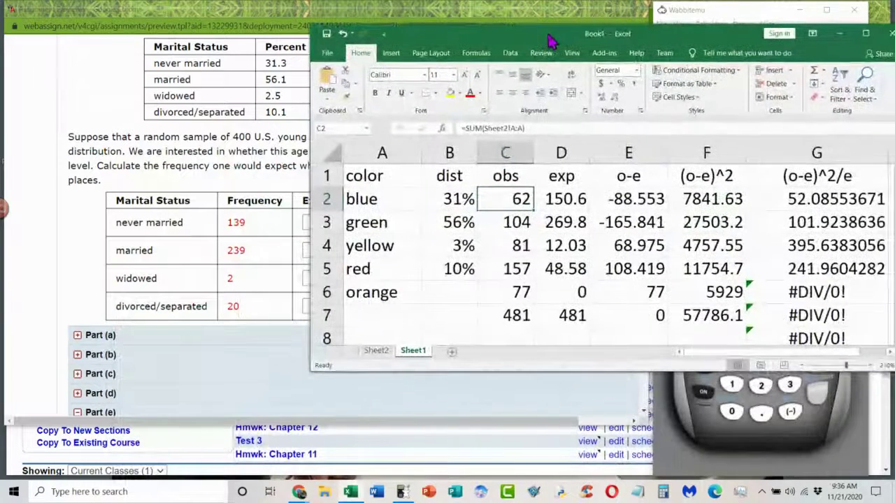
text(139)
key(Return)
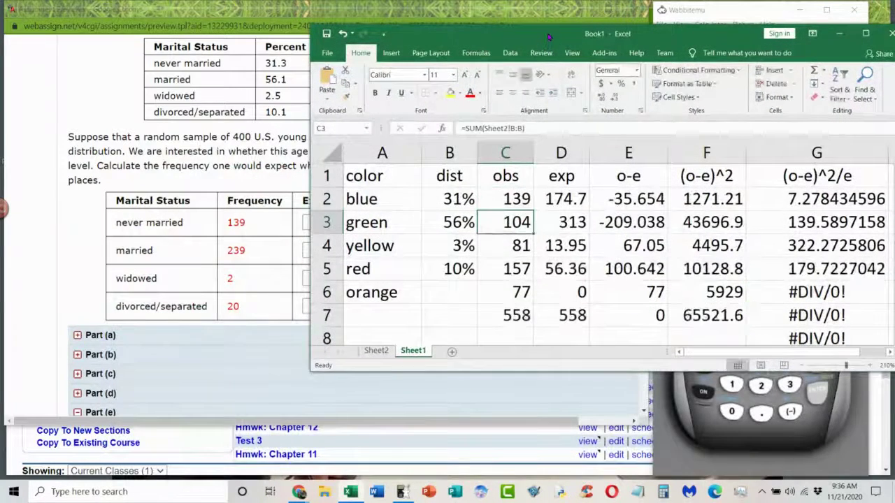
text(239)
key(Return)
text(2)
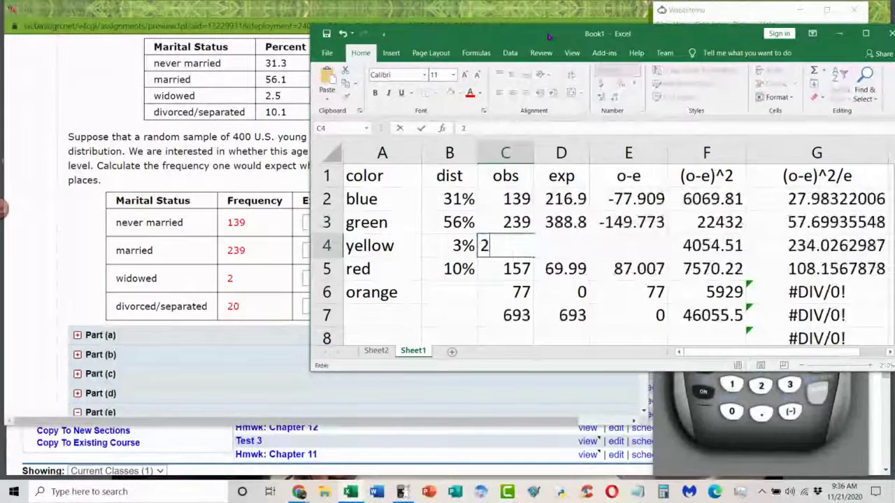
key(Return)
key(F2)
text(20)
key(Return)
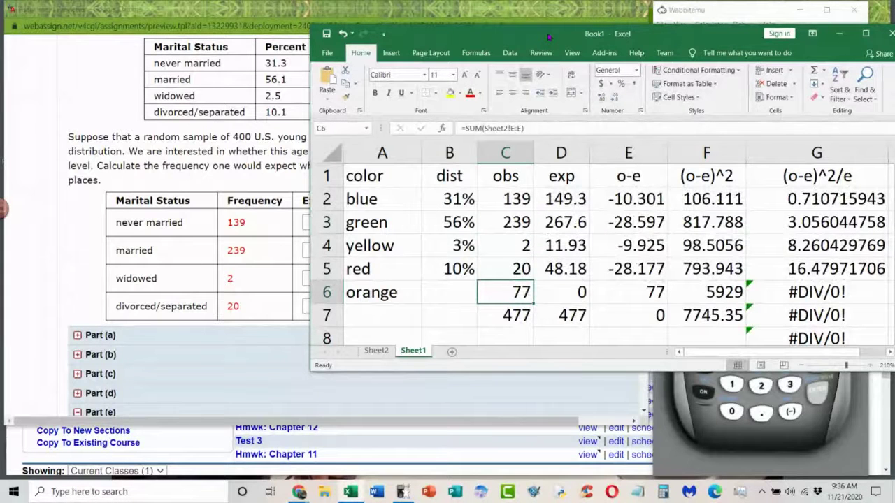
Clear the unused fifth category's cells C6:G6, with the workbook moved clear of the homework's Expected Frequency column
drag(502, 37, 625, 26)
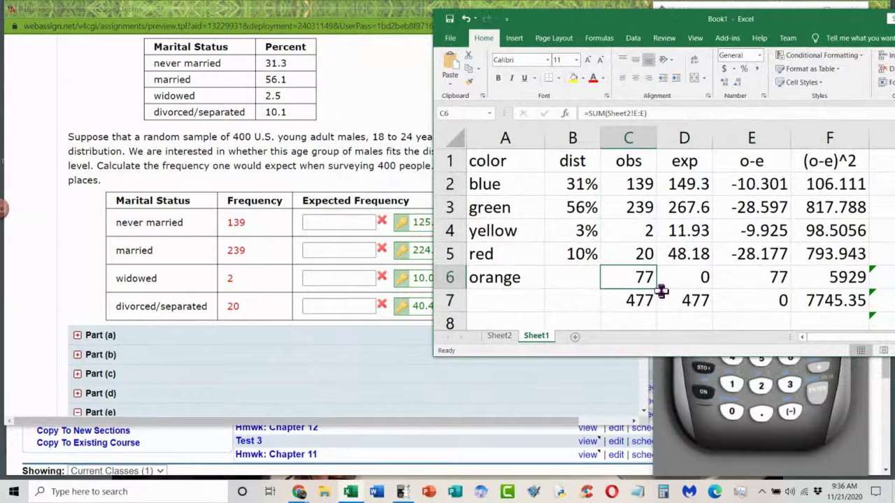
key(Delete)
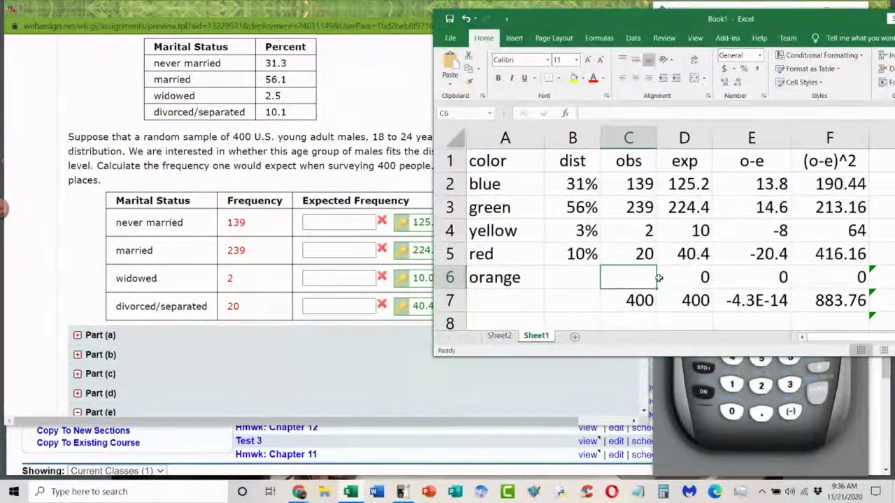
drag(627, 277, 599, 277)
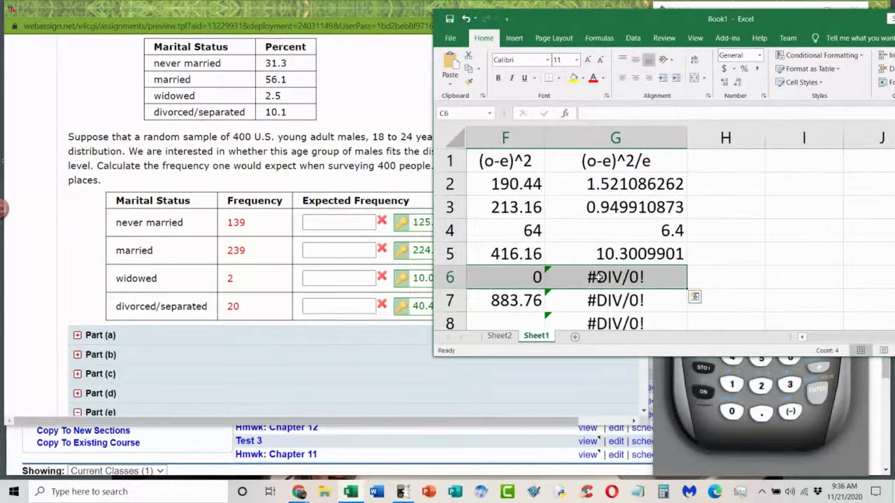
scroll(598, 277, left, 3)
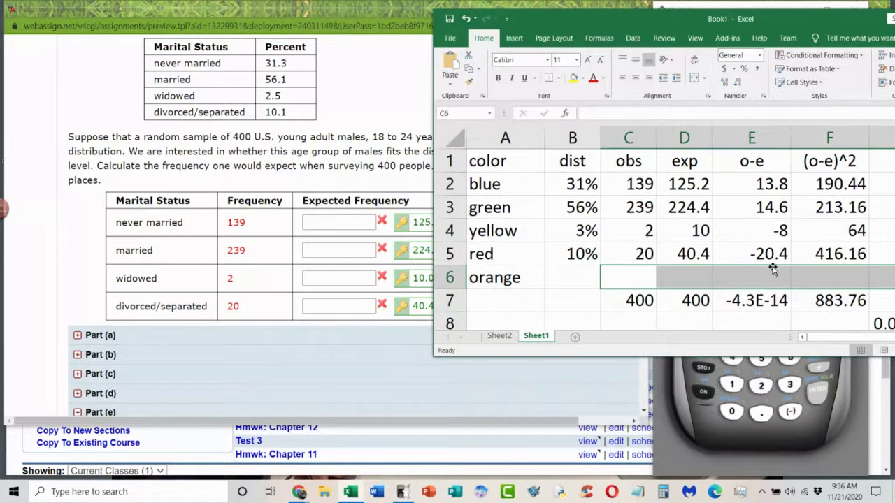
Check the o-e total in E7, clear it, and rebuild it by filling the sum formula across from D7
click(780, 301)
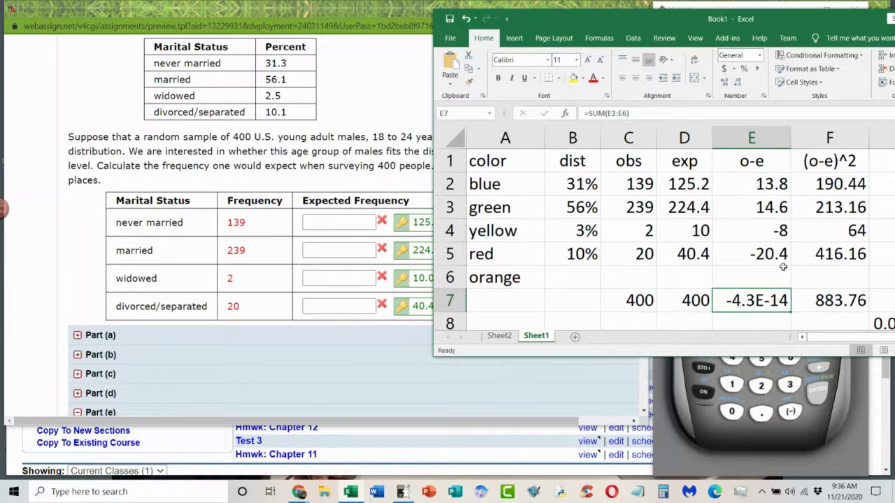
click(780, 257)
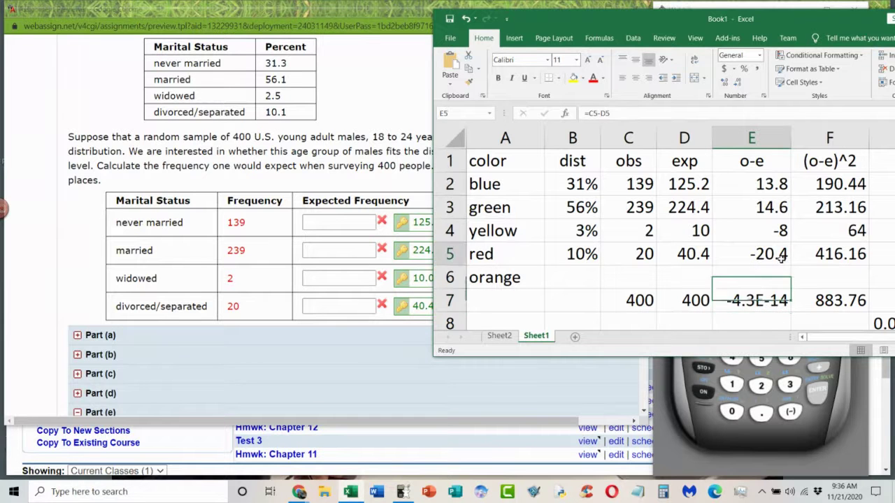
click(777, 301)
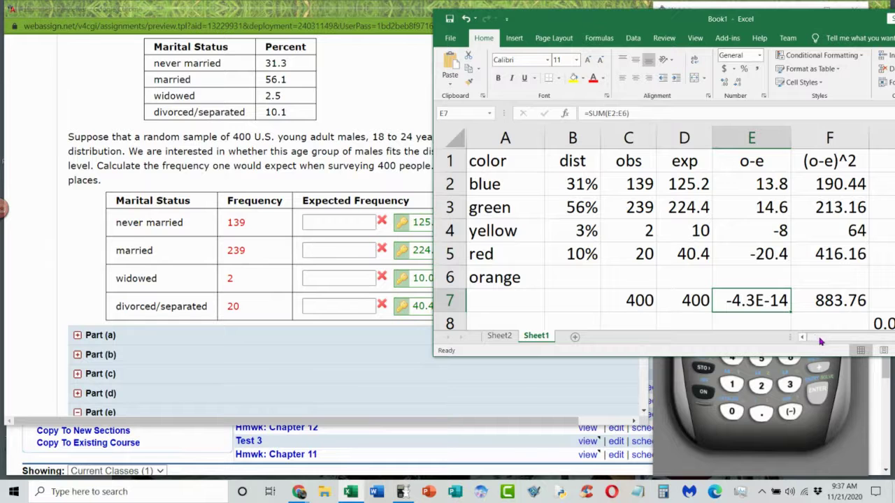
scroll(821, 341, right, 2)
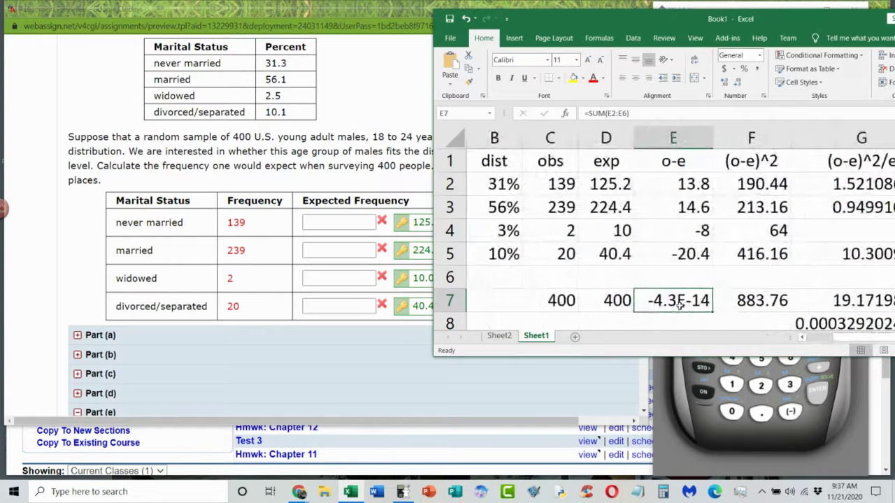
key(Delete)
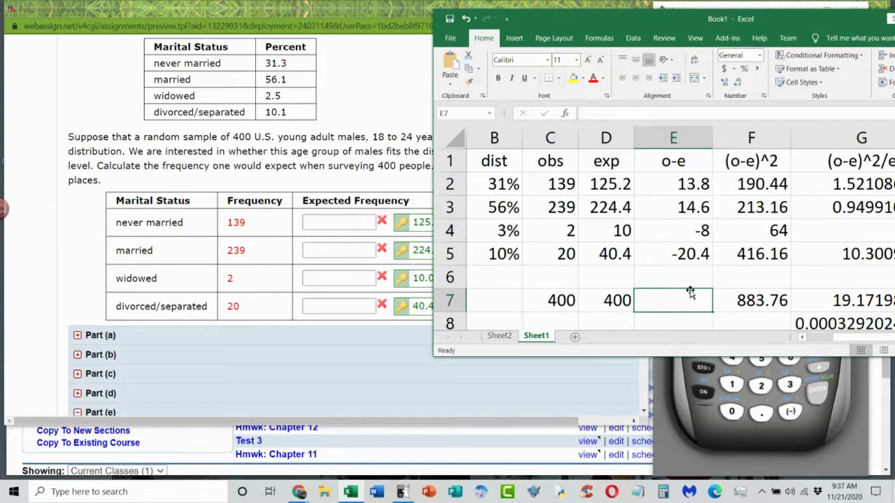
text(=)
click(615, 301)
key(Escape)
drag(686, 318, 686, 299)
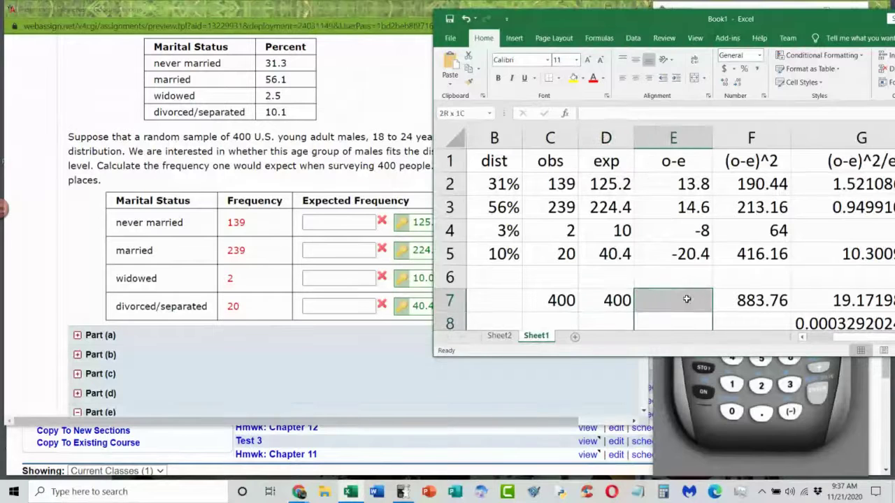
click(615, 301)
drag(634, 312, 688, 302)
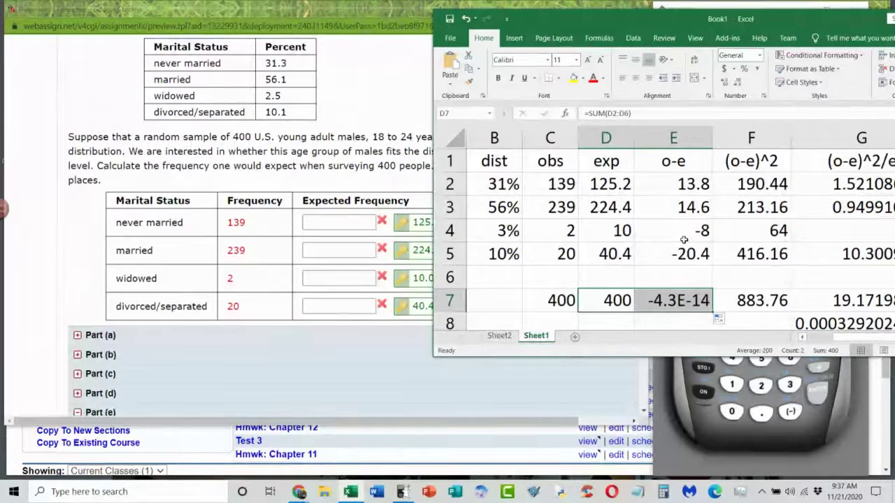
Examine the o-e total in E7, the differences in E2:E3 and the expected frequencies in D2:D5
click(681, 300)
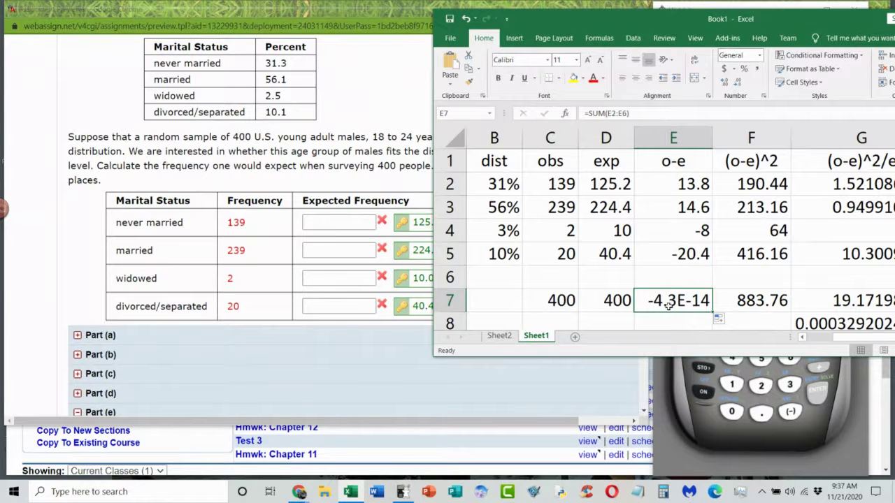
click(694, 187)
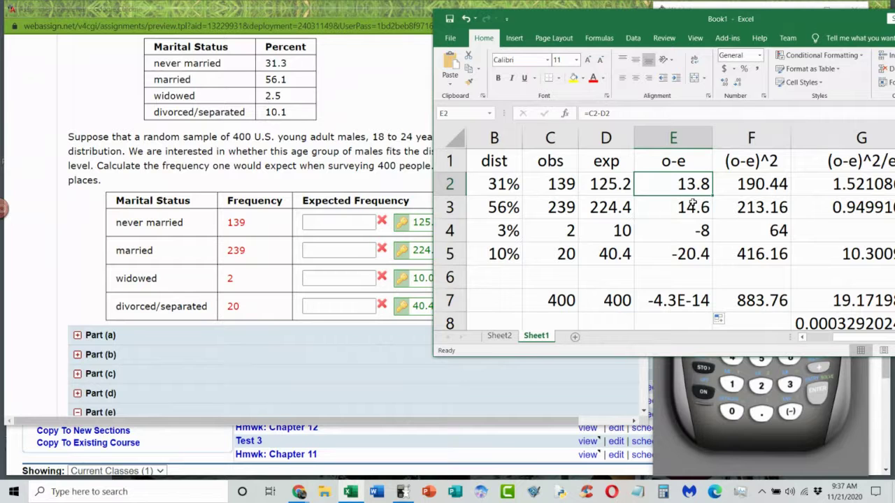
click(692, 204)
click(605, 185)
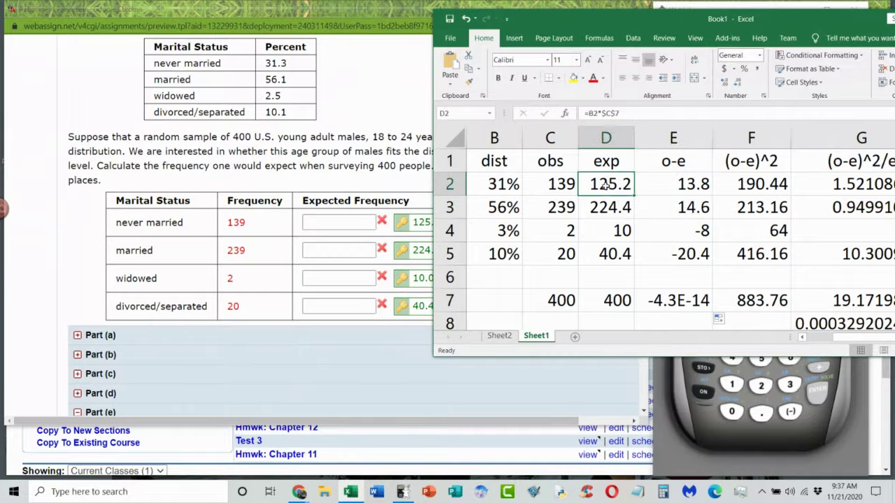
click(600, 207)
click(617, 232)
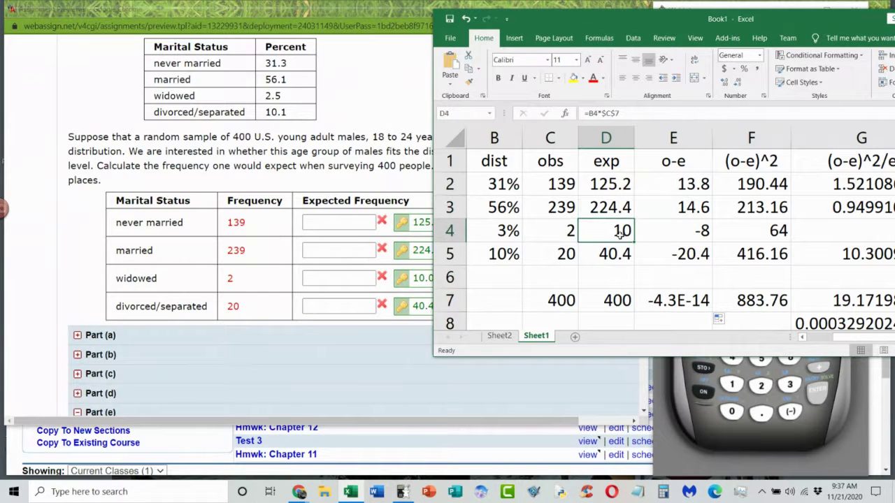
click(622, 255)
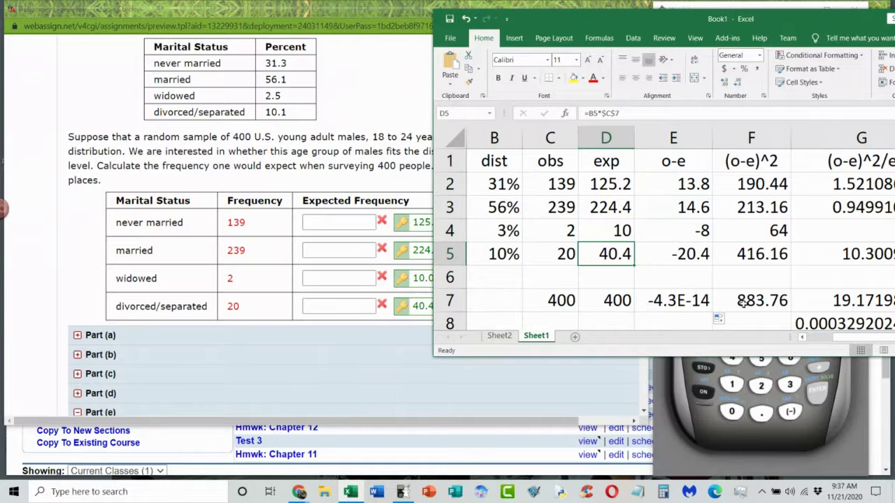
Compare the (o-e)^2/e total in G7 with the homework's Part (e) test statistic answer
click(860, 341)
drag(677, 23, 551, 16)
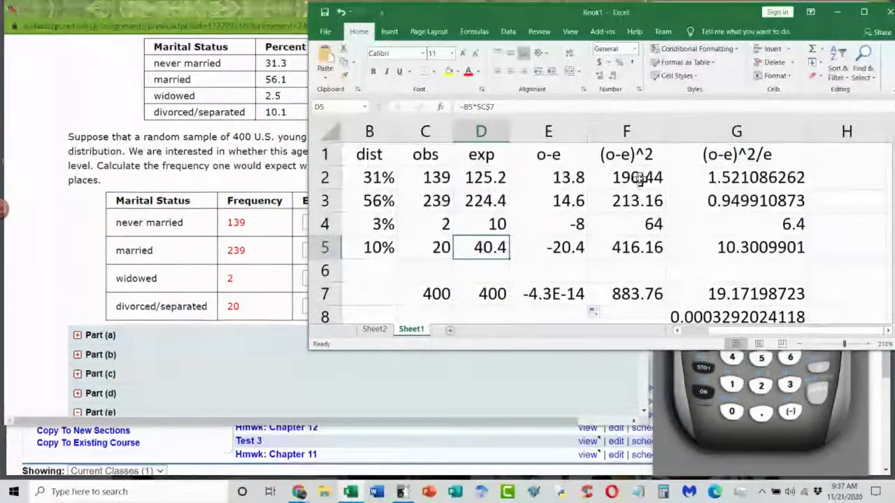
click(746, 297)
scroll(213, 271, down, 3)
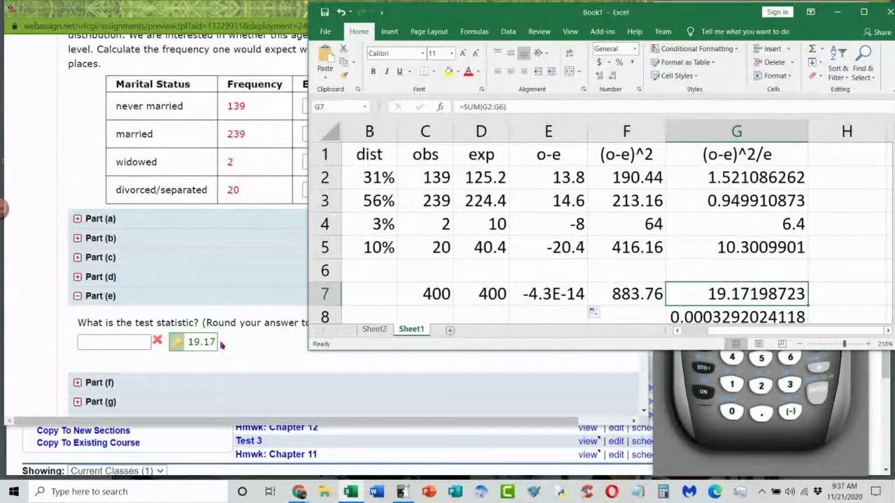
scroll(221, 344, down, 2)
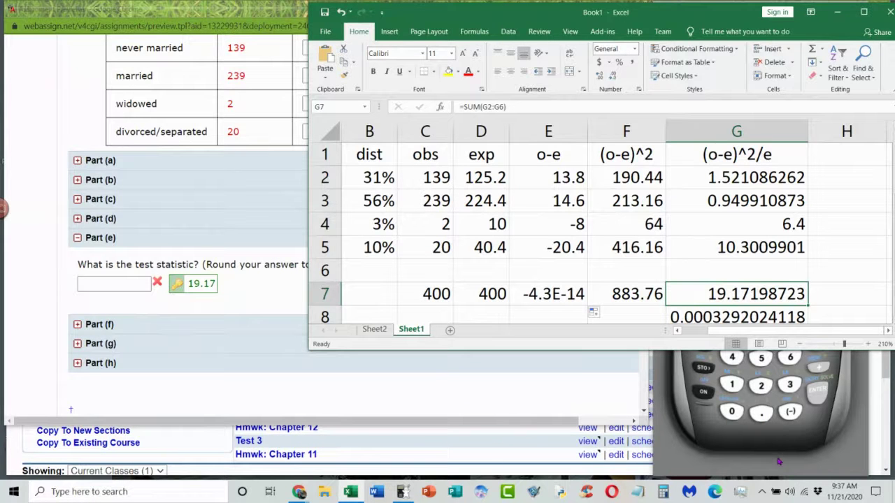
Switch to the TI-84 calculator and enter the expected frequencies 125.2, 224.4, 10 and 40.4 as the first four values of L2
click(737, 440)
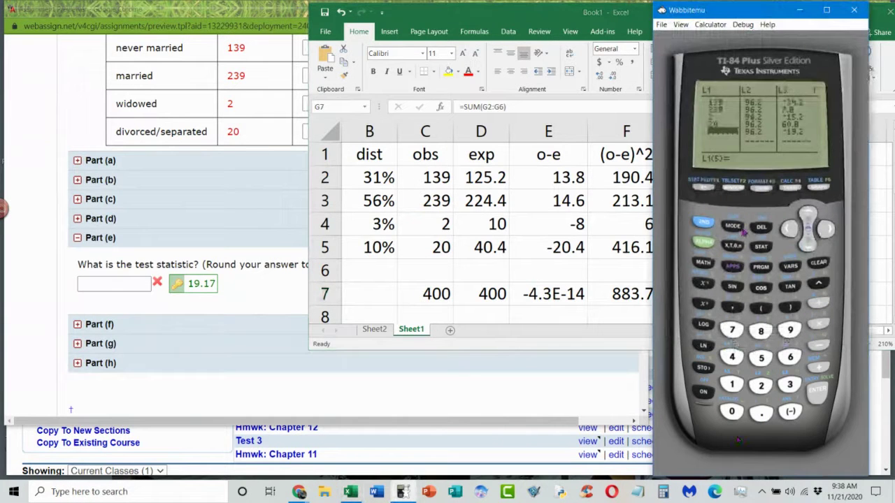
click(825, 230)
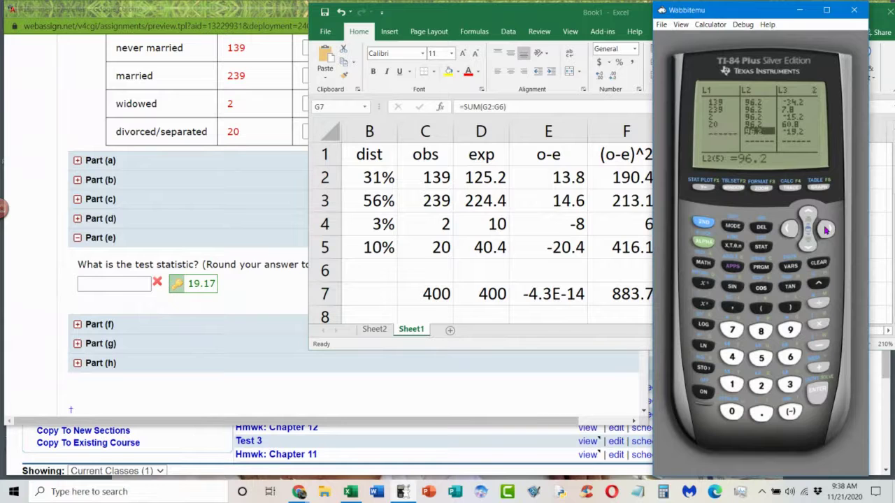
click(808, 210)
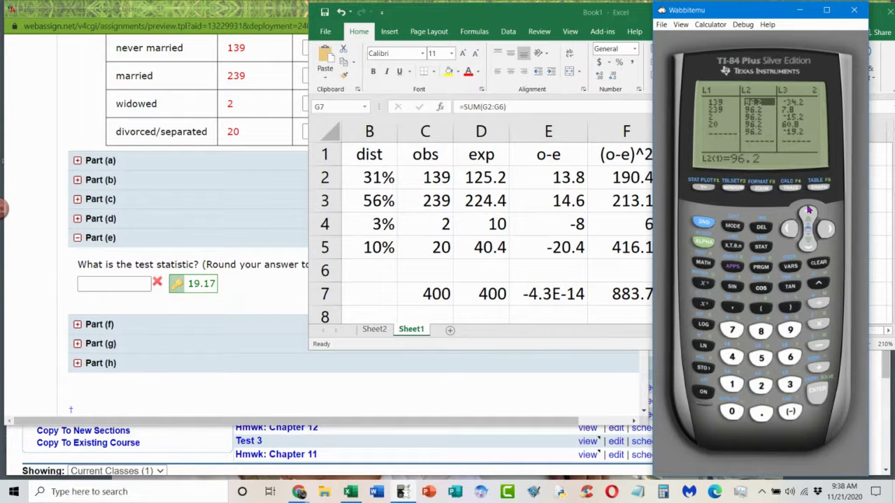
text(125.2)
key(Return)
text(2)
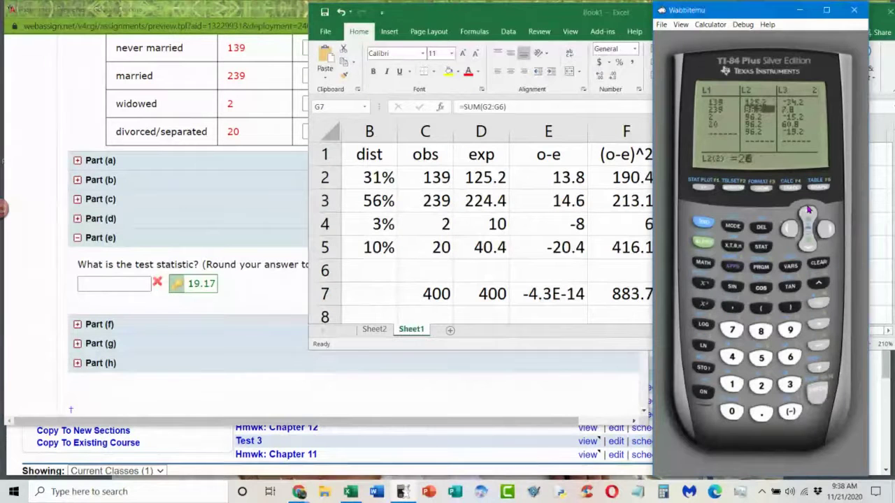
text(24.4)
key(Return)
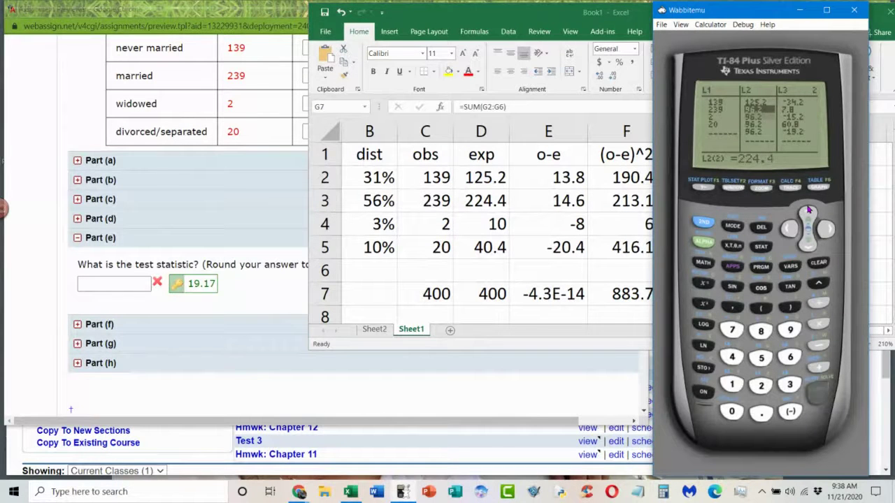
text(10)
key(Return)
text(40.4)
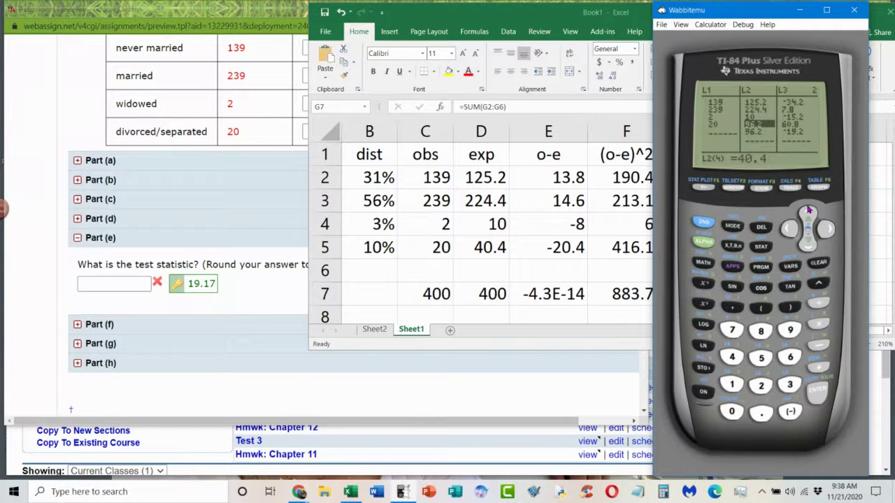
key(Return)
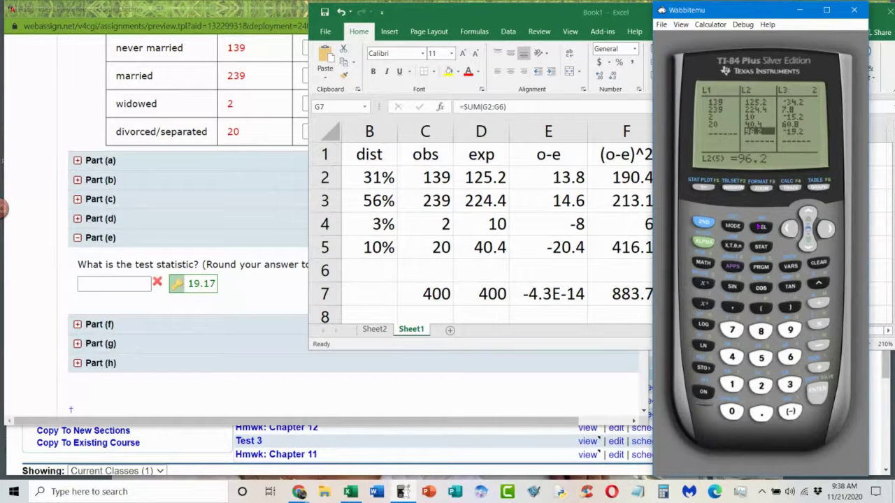
Remove the leftover fifth entry from L2
click(808, 214)
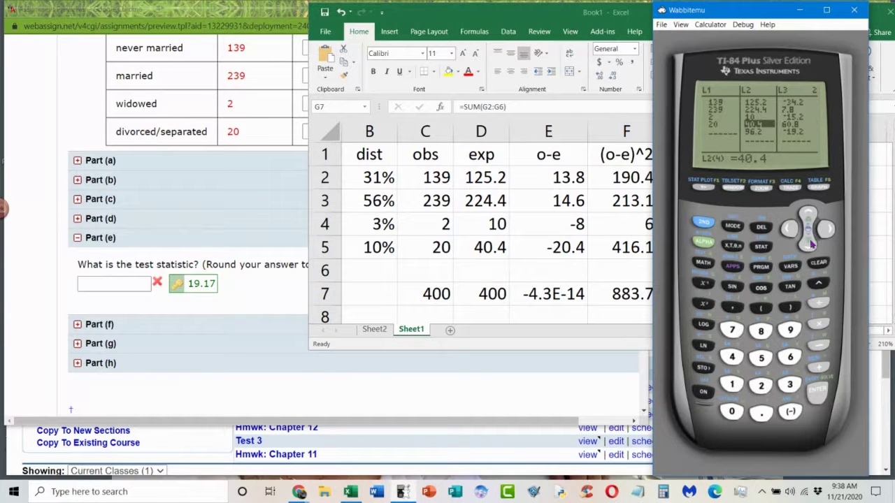
click(809, 242)
click(761, 226)
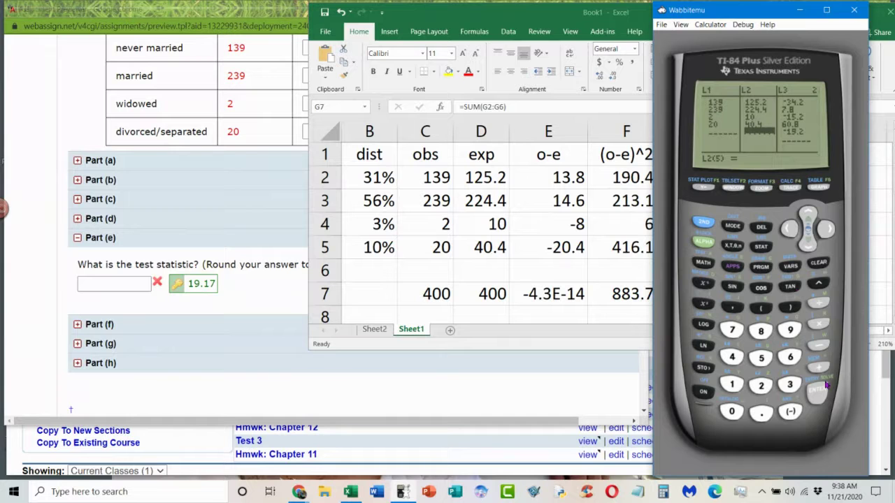
Open the χ²GOF-Test on the TI-84 calculator
click(761, 249)
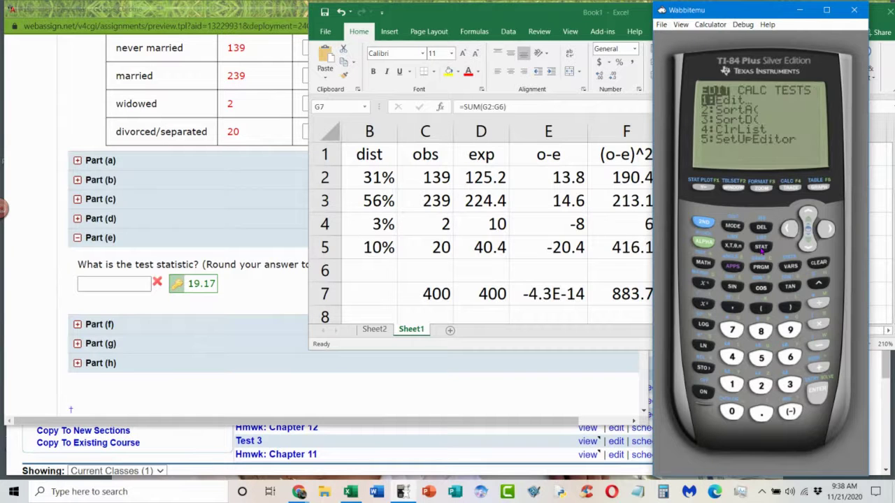
double_click(830, 239)
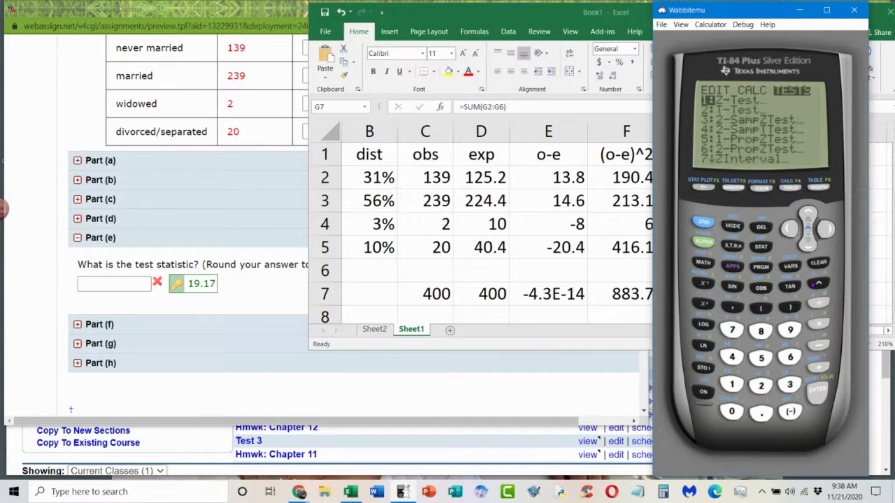
click(807, 245)
click(808, 244)
click(807, 245)
click(808, 245)
click(807, 245)
click(807, 245)
click(807, 245)
click(807, 246)
click(807, 246)
click(808, 246)
click(807, 246)
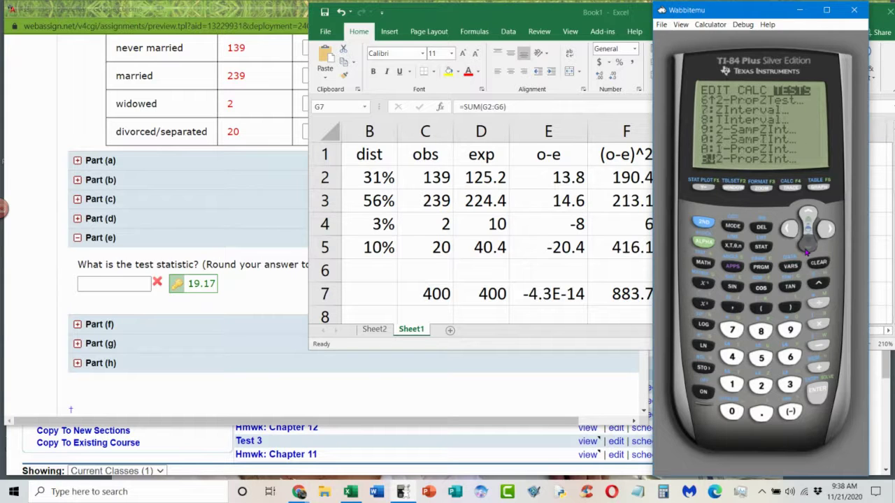
click(808, 246)
click(807, 246)
click(821, 389)
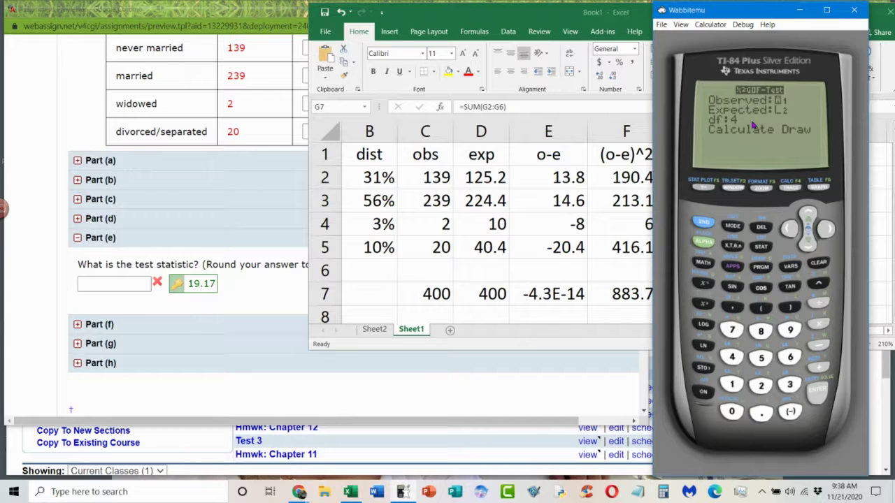
Set the degrees of freedom to 3 and calculate the χ²GOF-Test with L1 as observed and L2 as expected
click(807, 231)
click(807, 231)
click(806, 231)
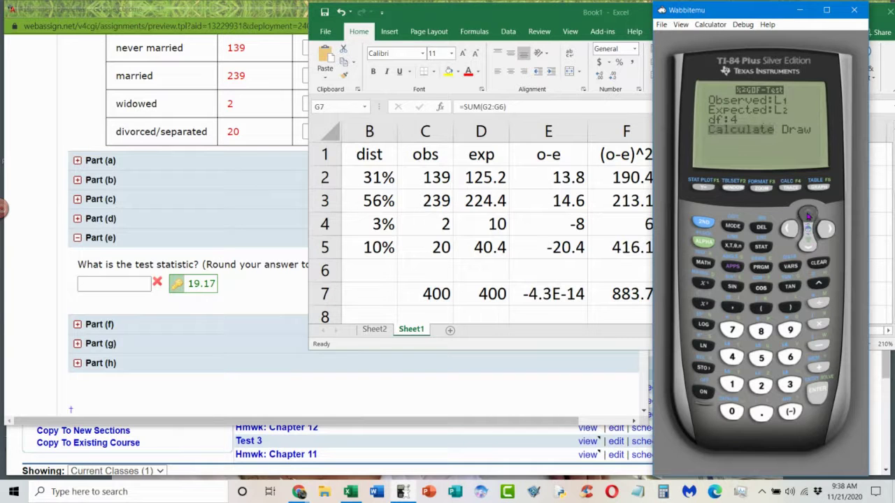
click(808, 217)
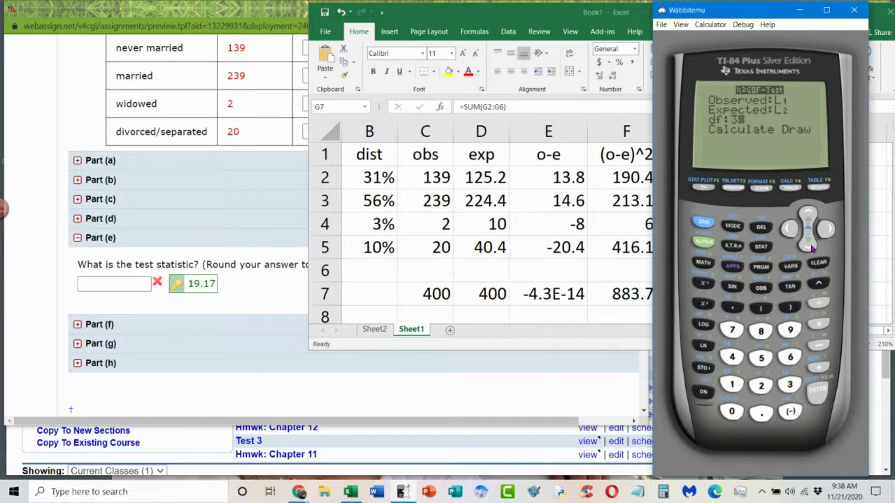
click(808, 241)
click(820, 393)
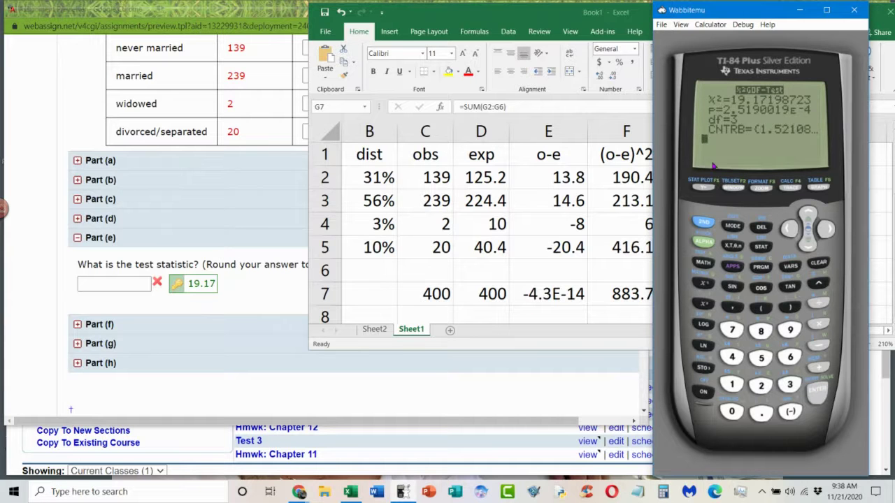
Place the Excel window beside the calculator and compare the G7 total and the CHISQ.DIST formula in G8 with the calculator's test results
drag(526, 16, 293, 22)
drag(484, 23, 479, 21)
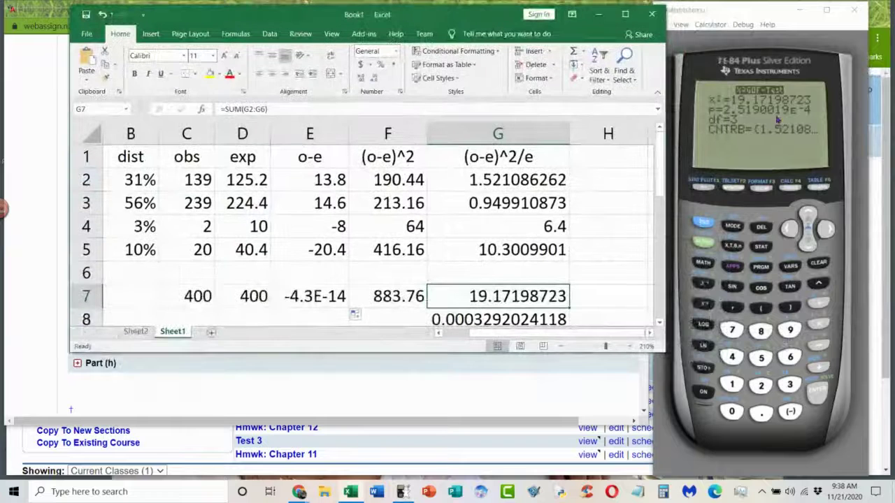
click(505, 321)
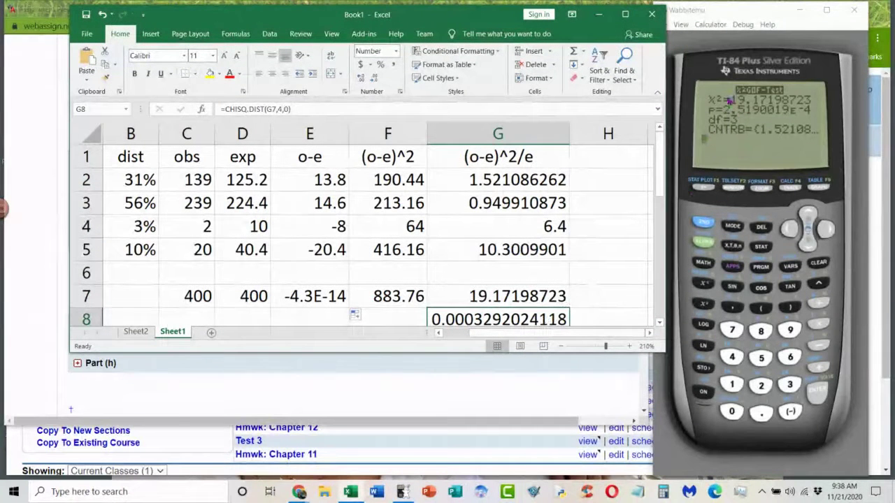
click(521, 329)
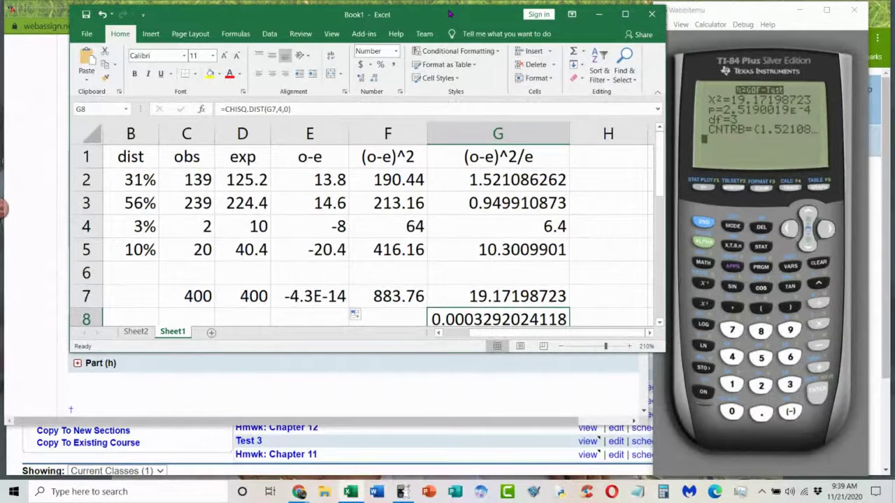
Move the Excel window aside to uncover the homework question
drag(451, 13, 502, 0)
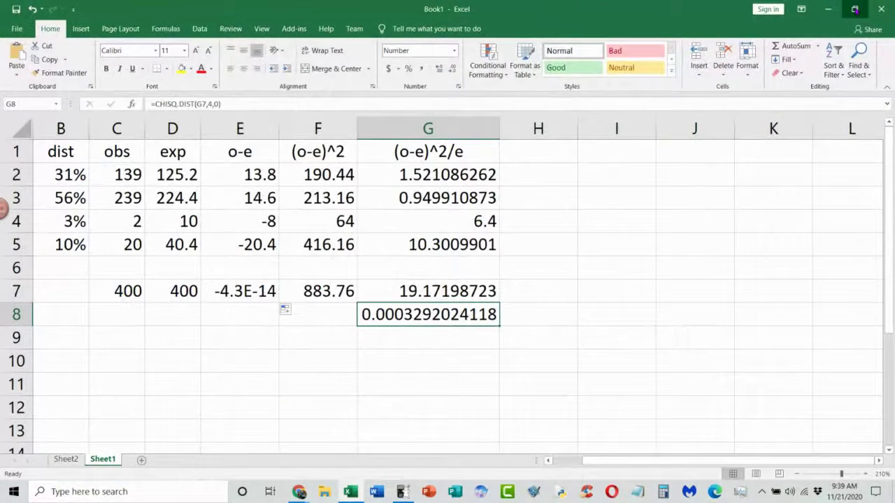
click(854, 10)
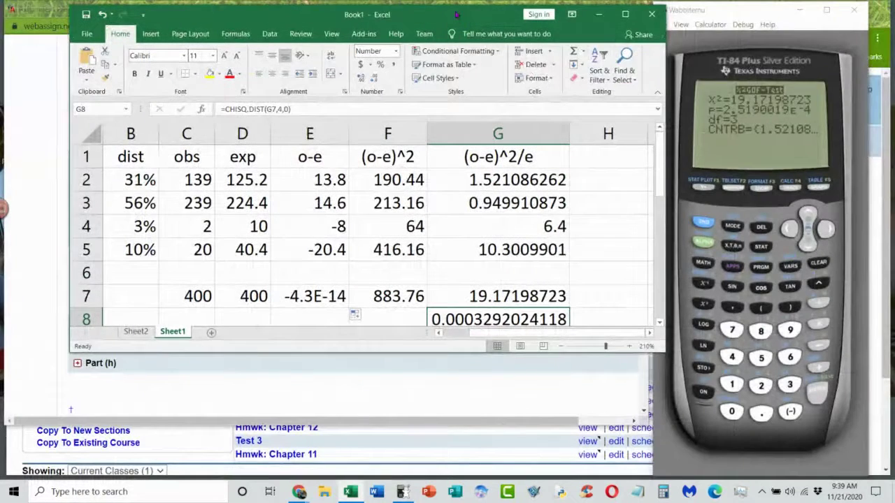
drag(486, 13, 622, 13)
click(854, 9)
Expand Part (f) to review the p-value answer and its interpretation choices, and collapse Part (e)
click(103, 324)
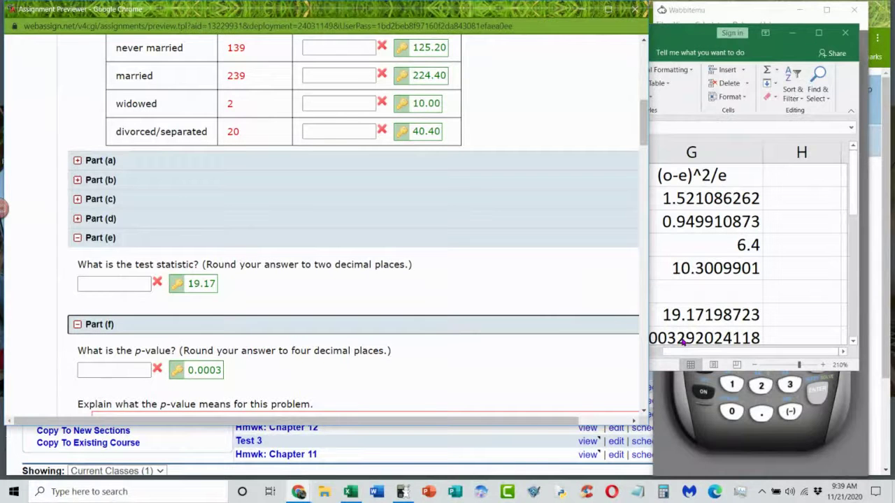
scroll(458, 334, down, 2)
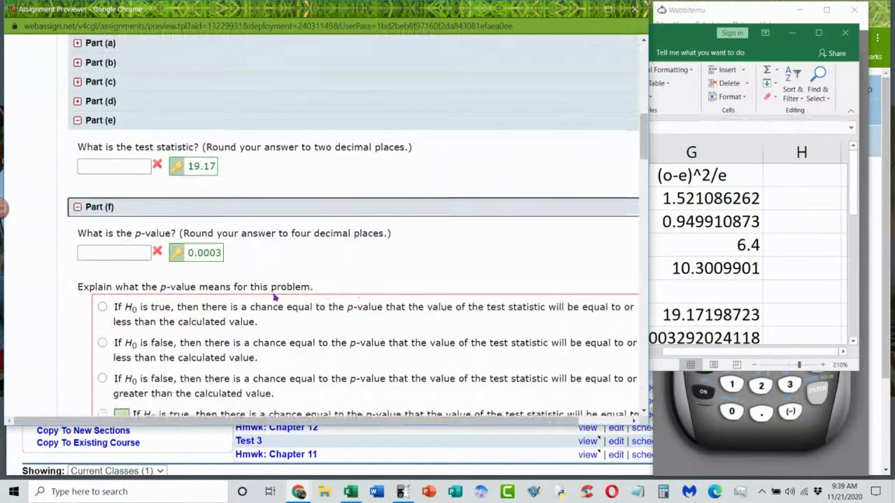
scroll(276, 292, down, 1)
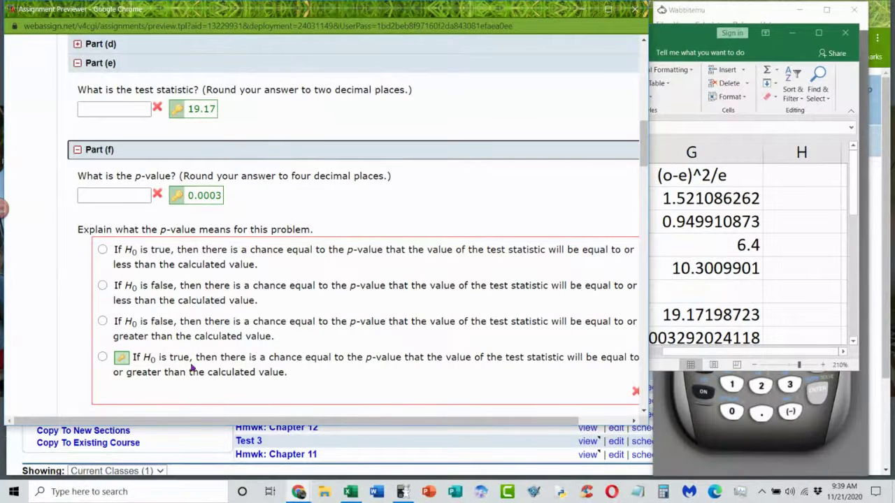
scroll(280, 241, up, 5)
scroll(280, 239, down, 4)
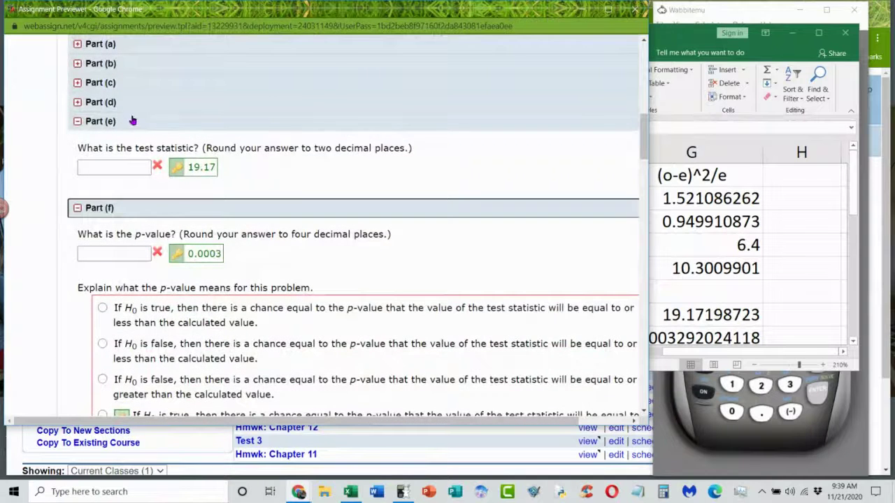
click(127, 124)
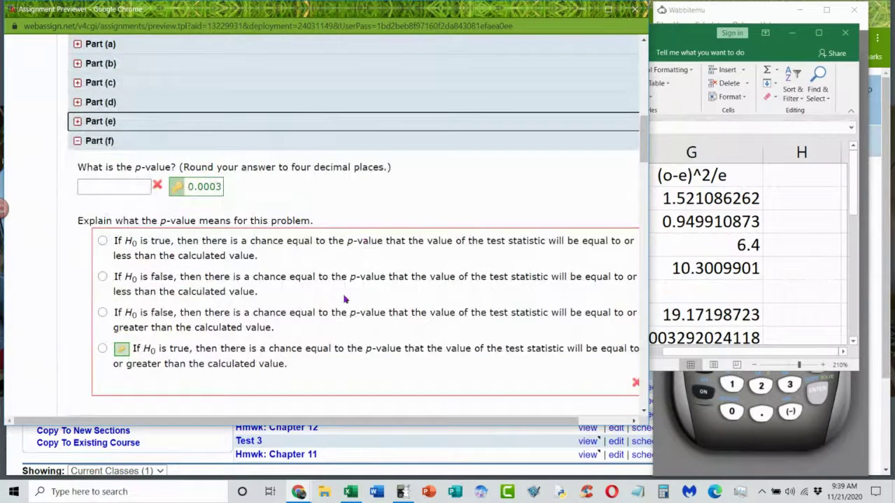
Expand Part (g) and examine the four chi-square sketches to see where each one marks the p-value
scroll(342, 302, down, 1)
scroll(342, 304, down, 1)
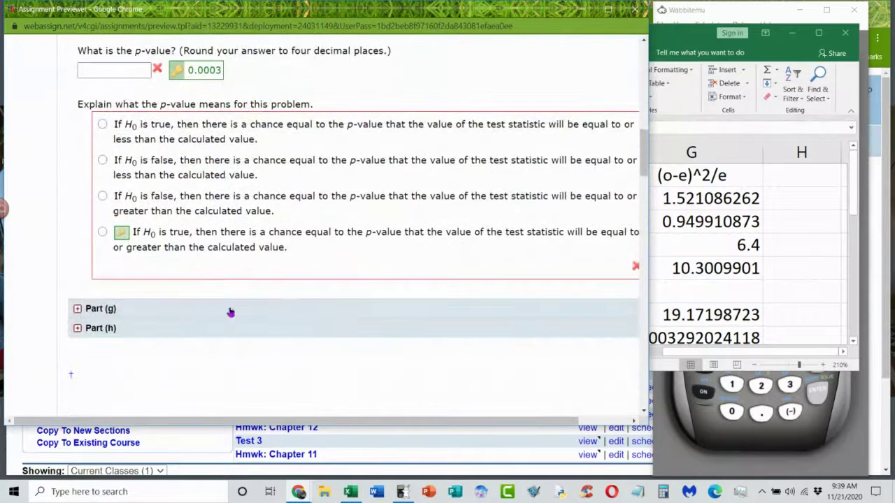
click(188, 313)
scroll(334, 313, down, 4)
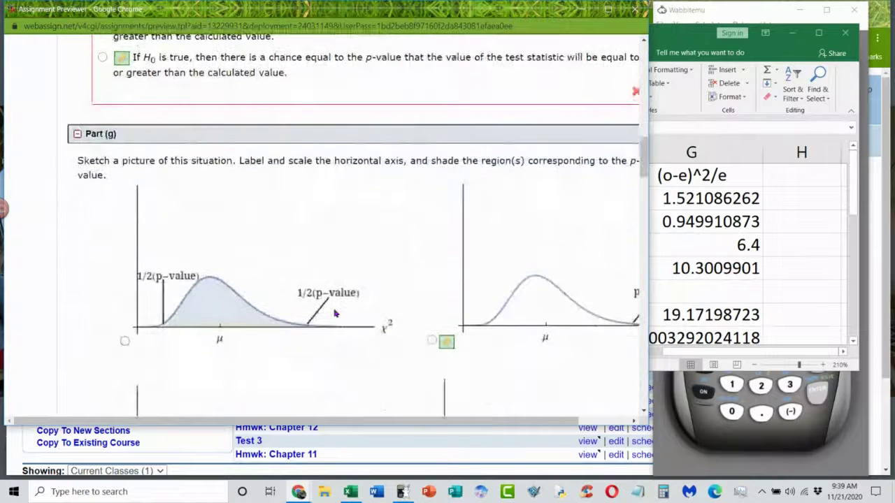
scroll(335, 314, down, 2)
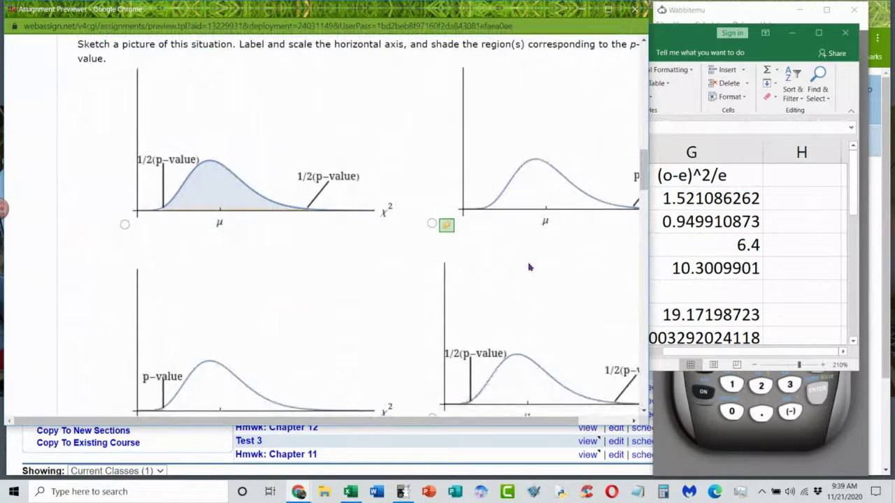
drag(423, 423, 480, 423)
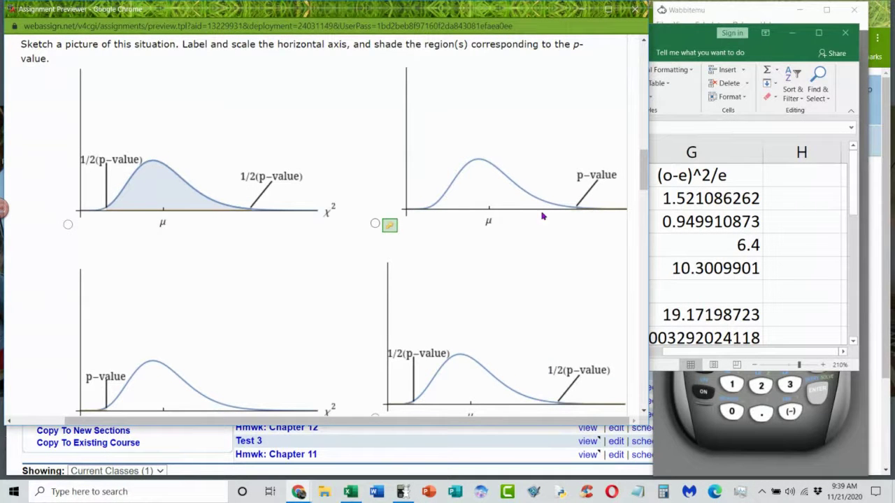
scroll(244, 343, down, 3)
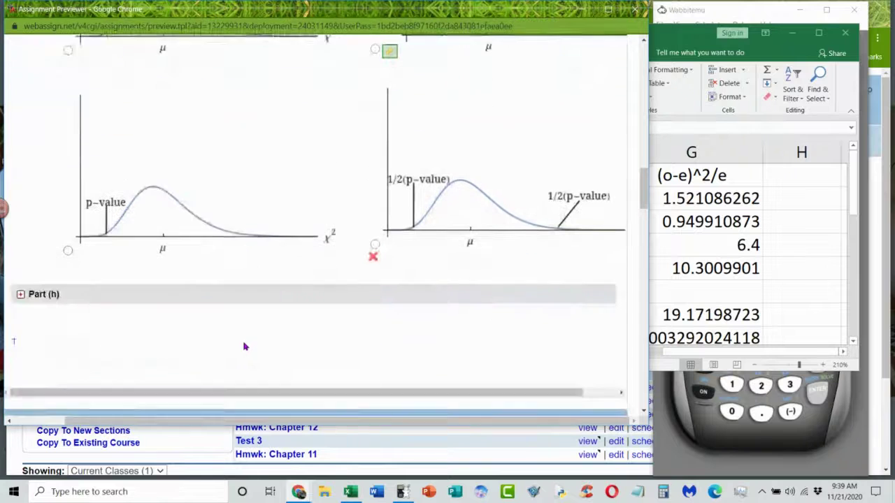
scroll(343, 207, up, 3)
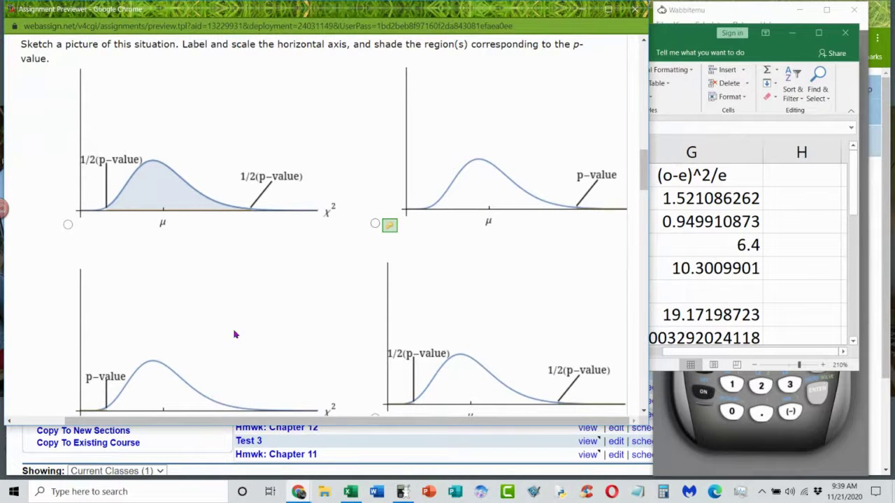
scroll(235, 335, down, 3)
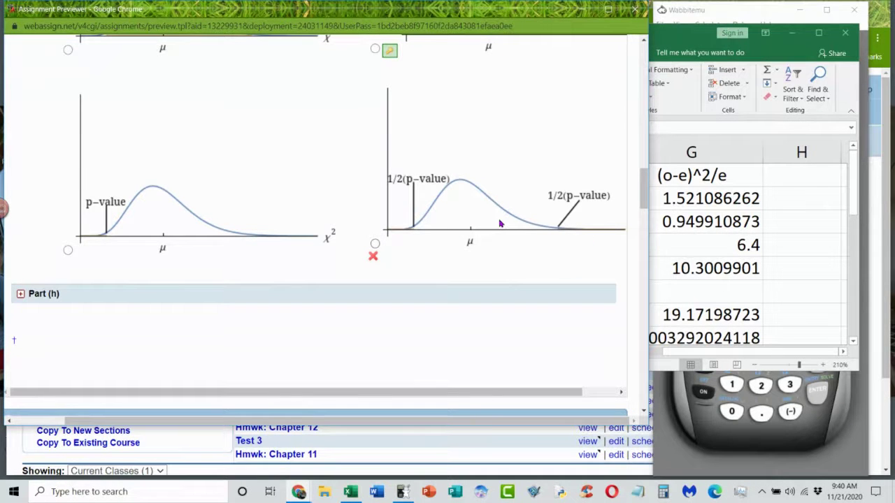
Reread the marital status question and its frequency table, and return to the Part (g) sketches
scroll(549, 236, up, 10)
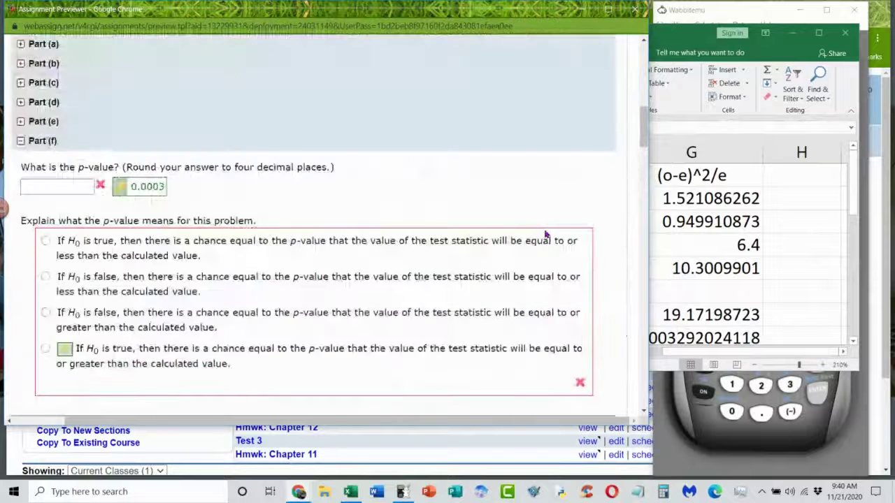
scroll(546, 235, up, 5)
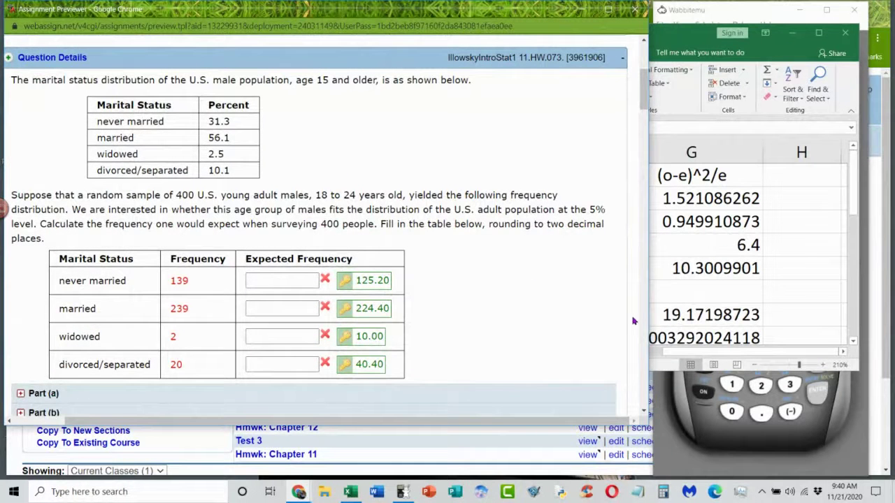
scroll(524, 283, down, 15)
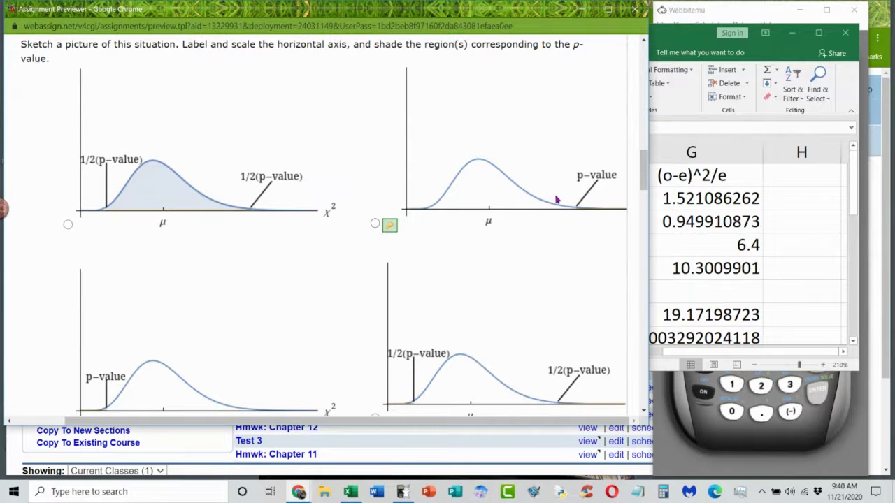
scroll(277, 297, down, 3)
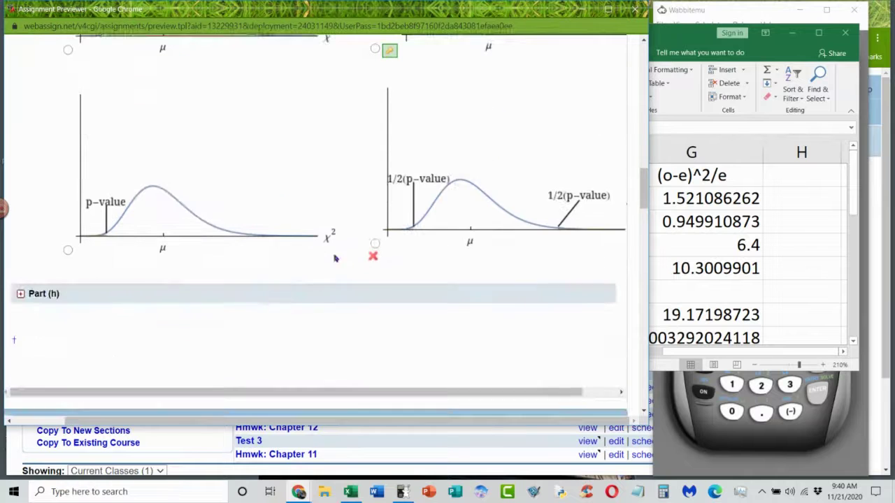
Expand Part (h) and examine the answers for alpha and the null hypothesis decision
click(58, 301)
scroll(216, 275, down, 2)
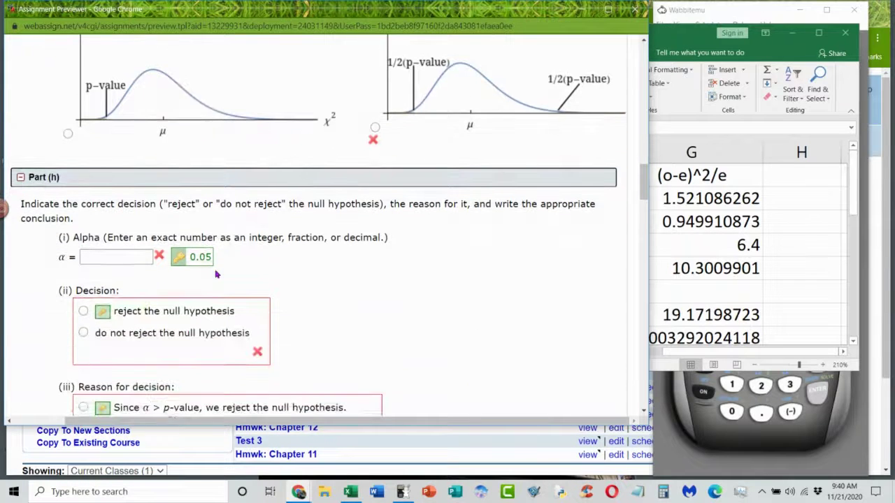
scroll(216, 275, down, 1)
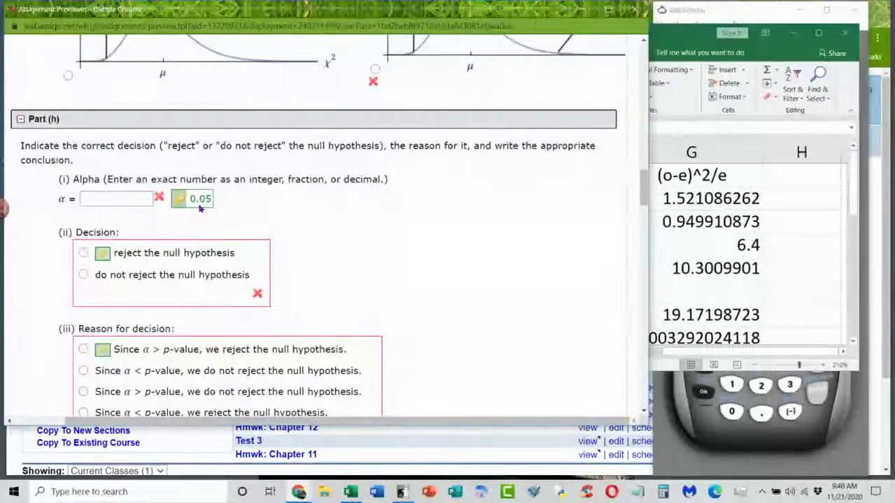
Go back to the question statement and highlight the wording that gives the 5% significance level
scroll(379, 188, up, 15)
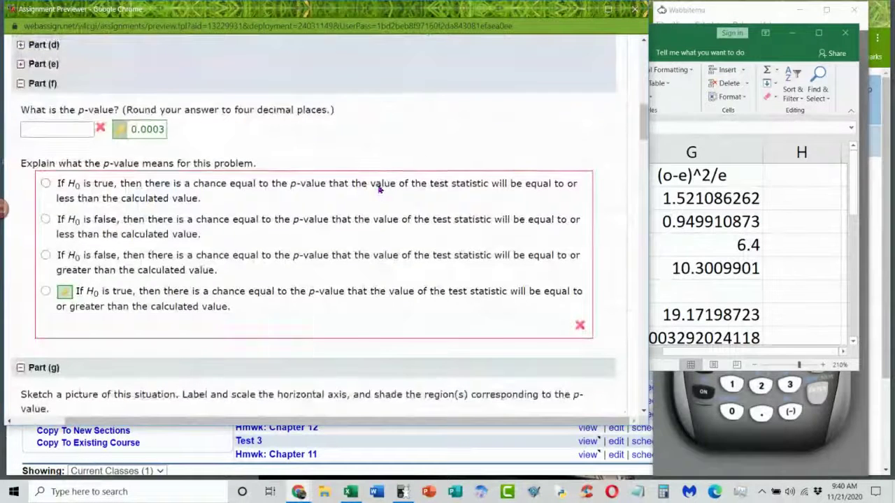
scroll(379, 188, up, 4)
scroll(379, 189, down, 3)
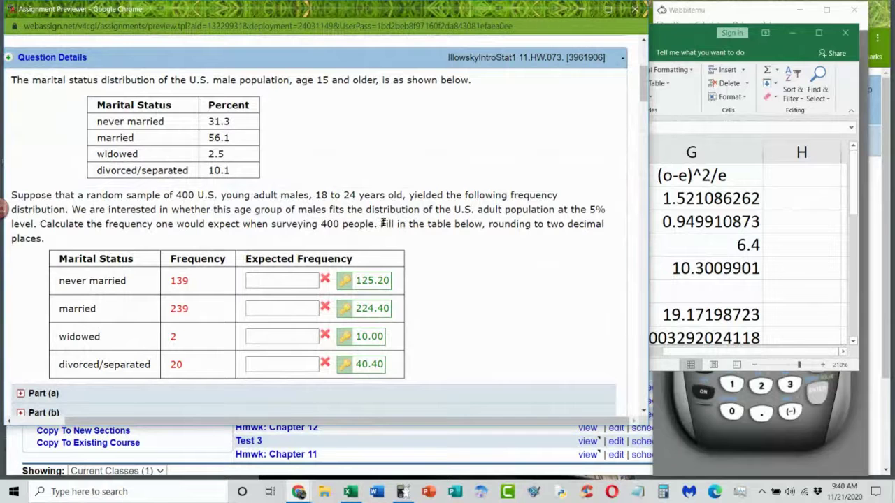
drag(539, 209, 605, 210)
Read the reason for decision and the conclusion in Part (h)
scroll(507, 227, down, 20)
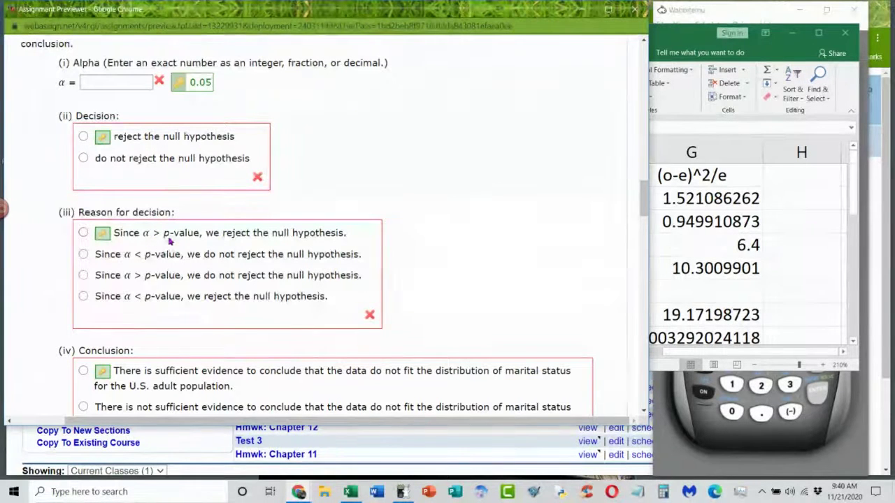
scroll(168, 240, down, 3)
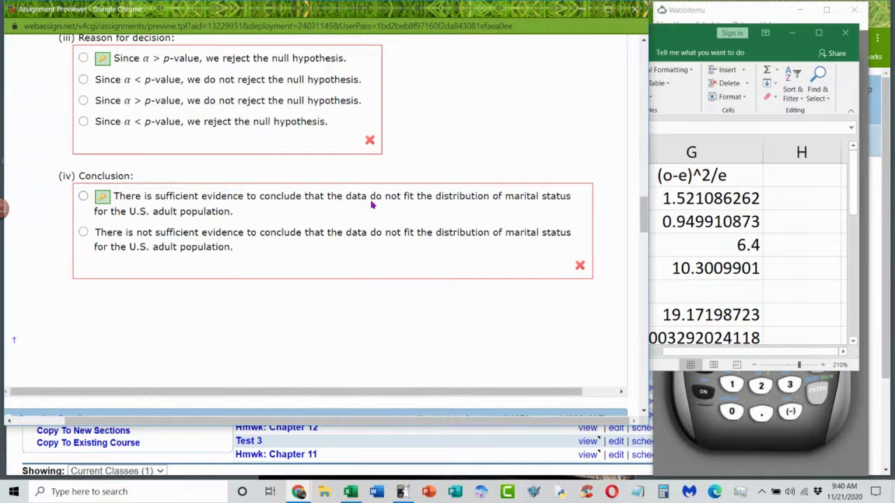
scroll(374, 199, up, 15)
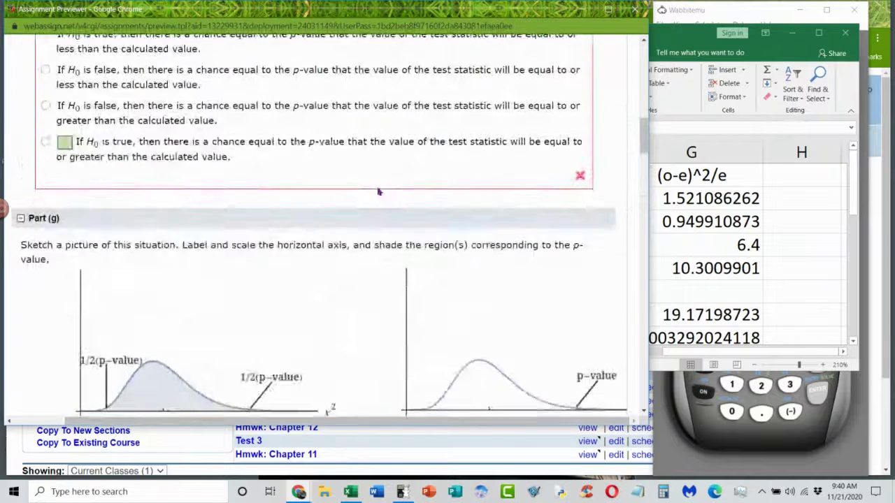
Return to the marital status question, highlight the "18 to 24" age range and compare the percentages with the sample's frequency table
scroll(381, 190, up, 4)
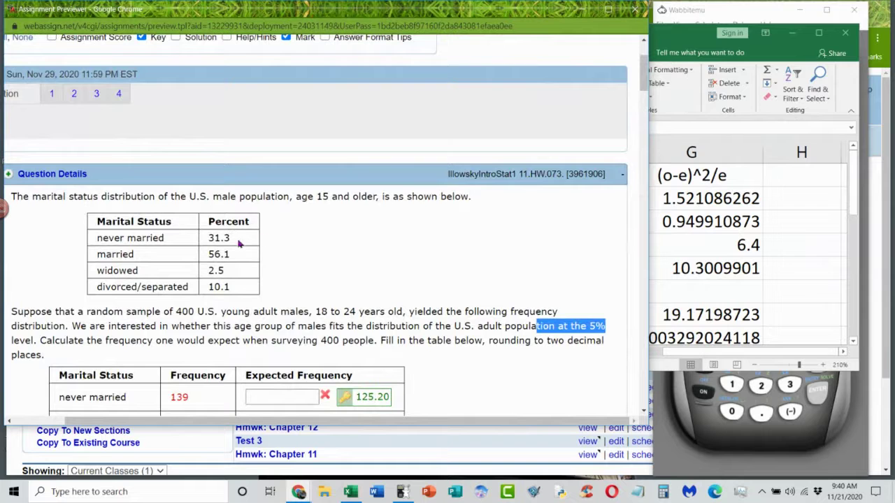
drag(312, 311, 364, 311)
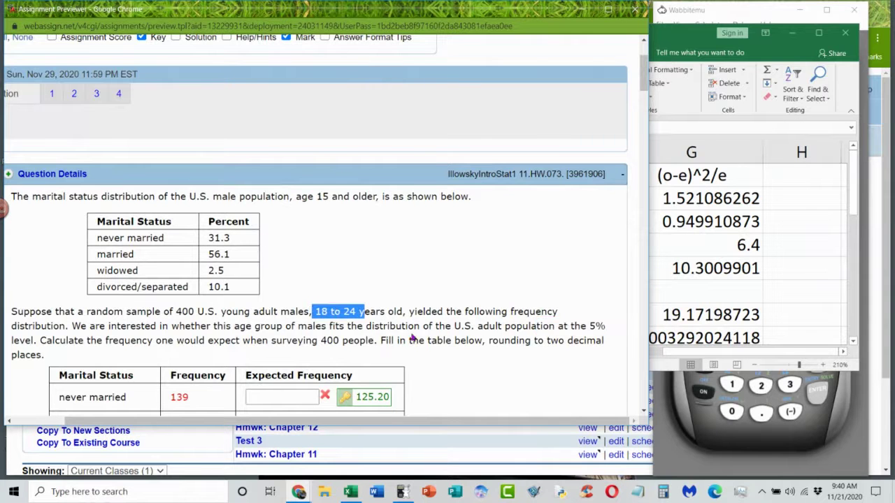
click(225, 275)
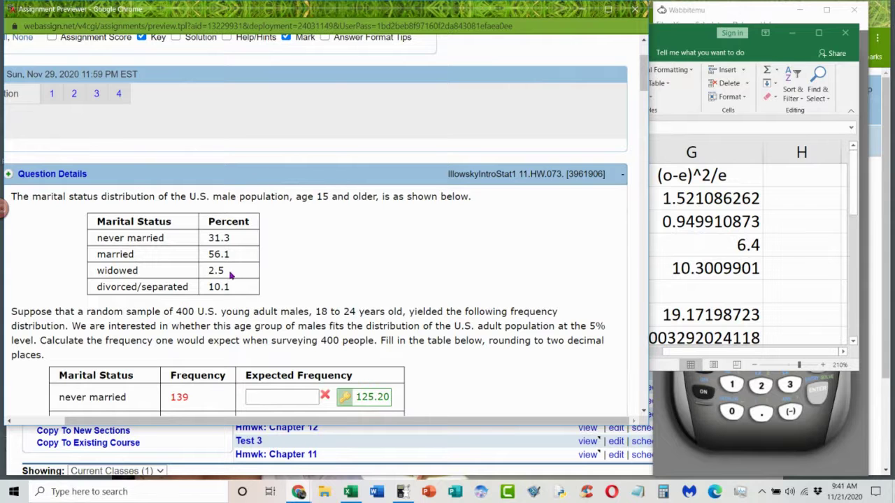
scroll(313, 272, down, 2)
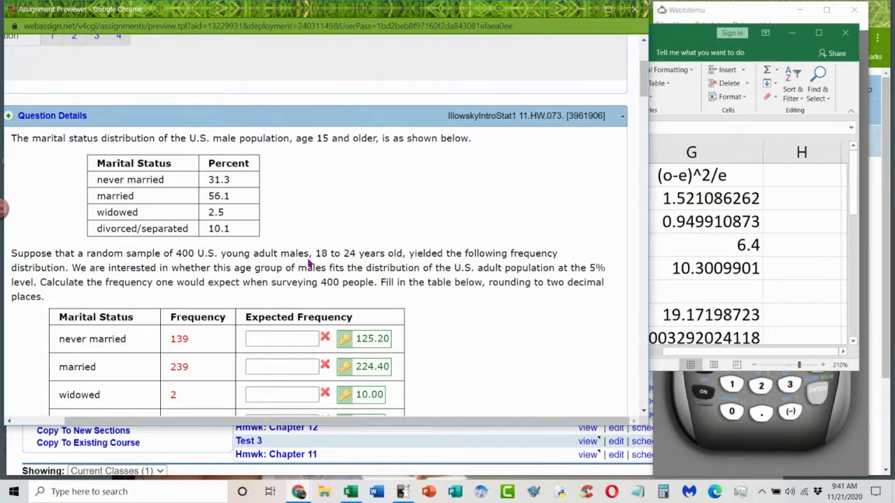
drag(314, 253, 360, 253)
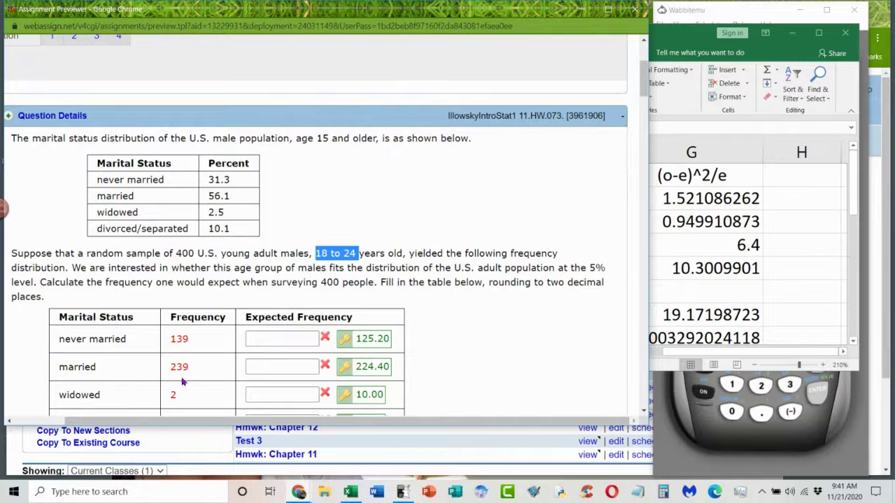
scroll(183, 365, down, 2)
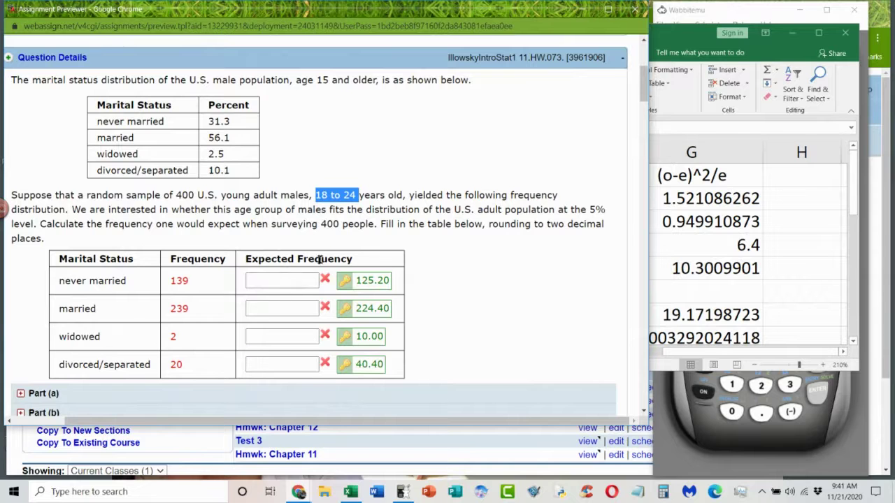
Find the question on self-reported Asian sub-groups and highlight the words "evenly distributed" in its statement
scroll(465, 196, down, 20)
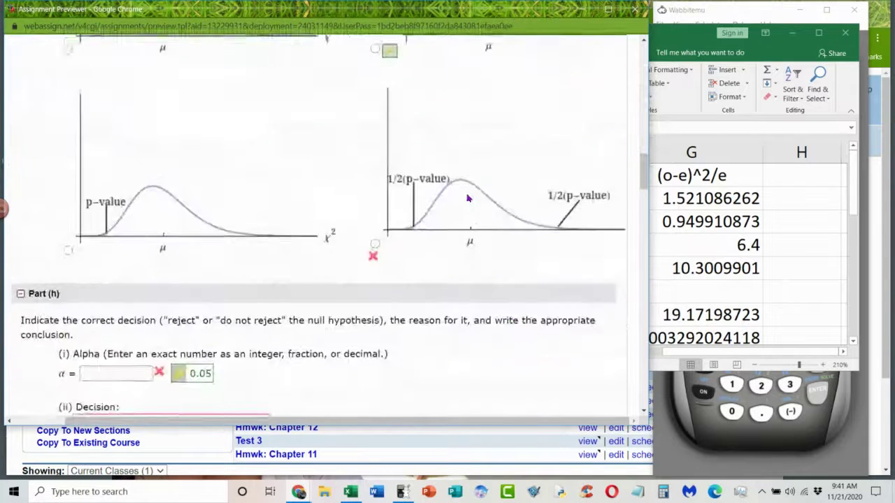
scroll(469, 199, up, 20)
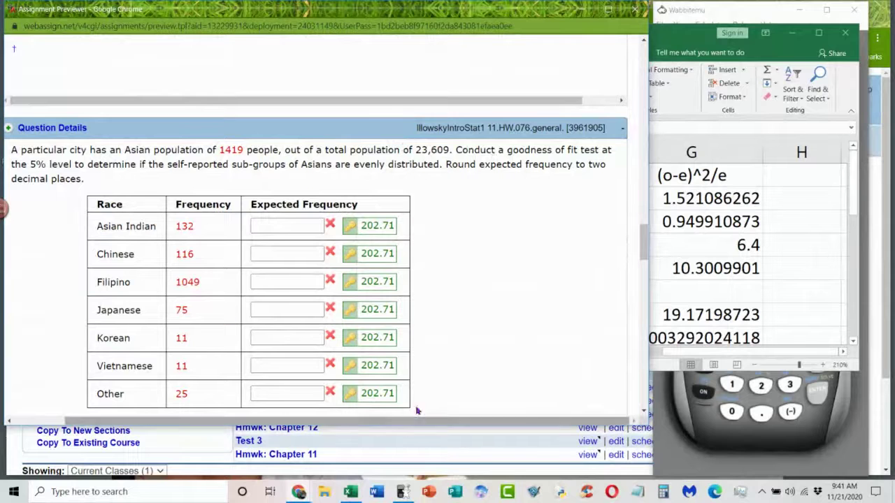
scroll(406, 314, up, 8)
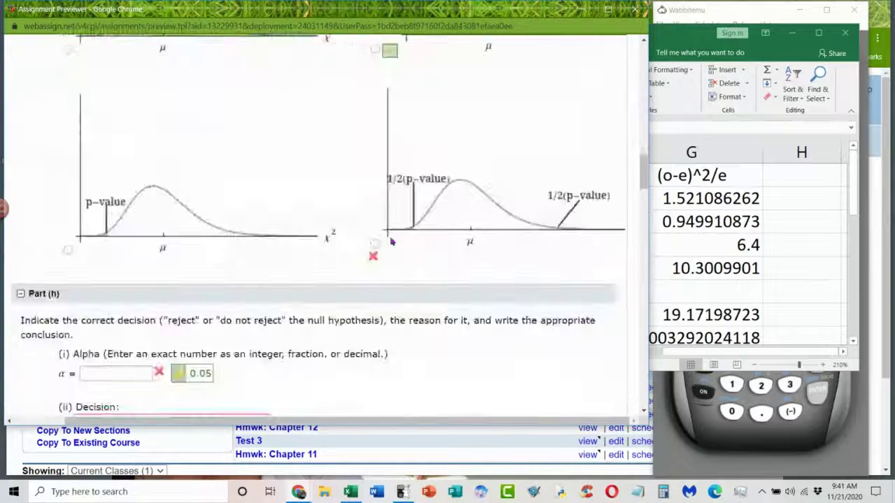
scroll(392, 240, down, 5)
scroll(372, 201, down, 5)
scroll(376, 89, up, 1)
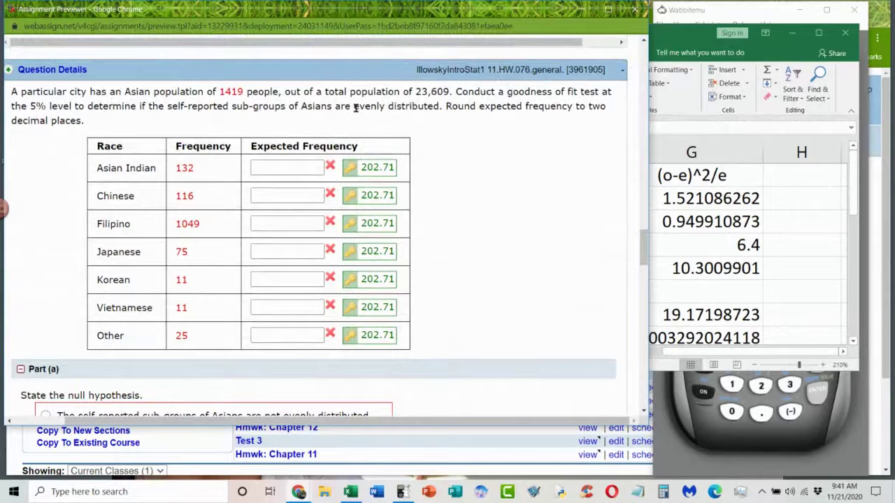
drag(352, 107, 439, 106)
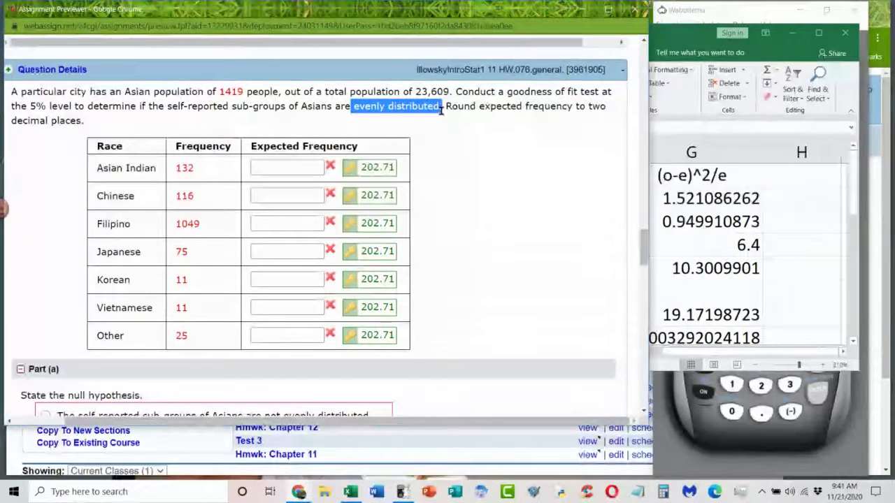
Switch to the Excel workbook and try to enter 1/7 in the percentage-formatted cell B2 of the dist column
click(733, 240)
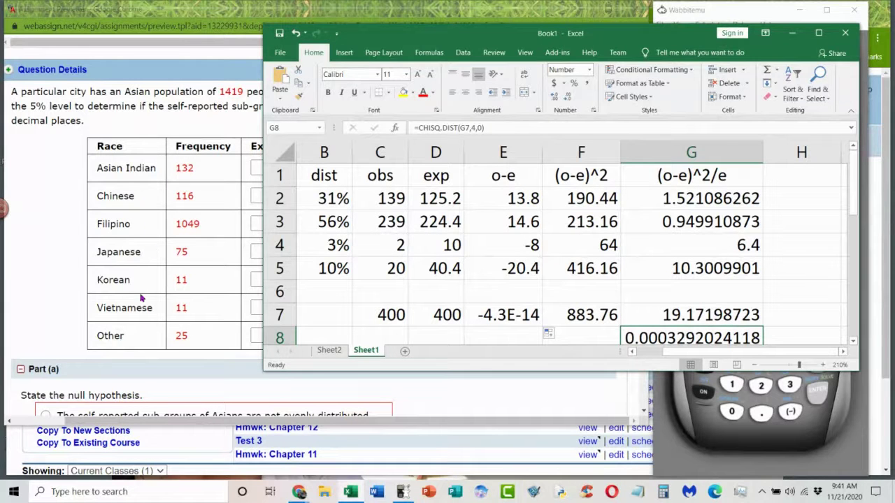
click(341, 201)
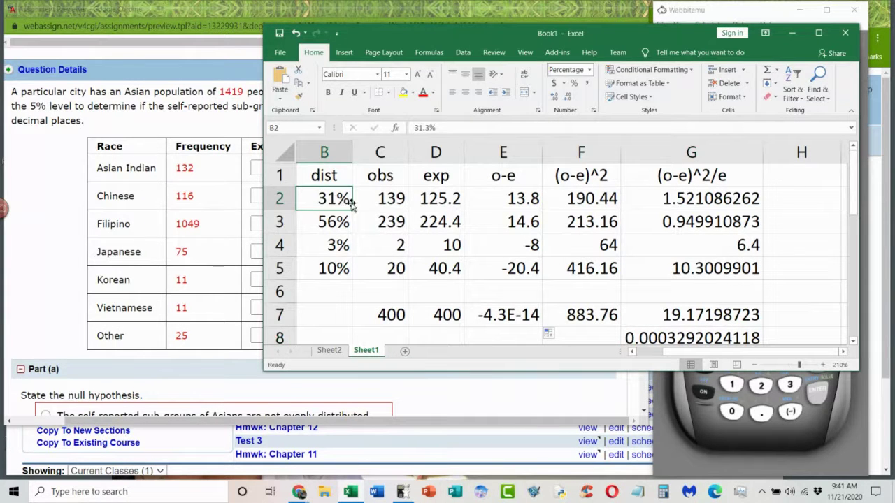
text(1/7)
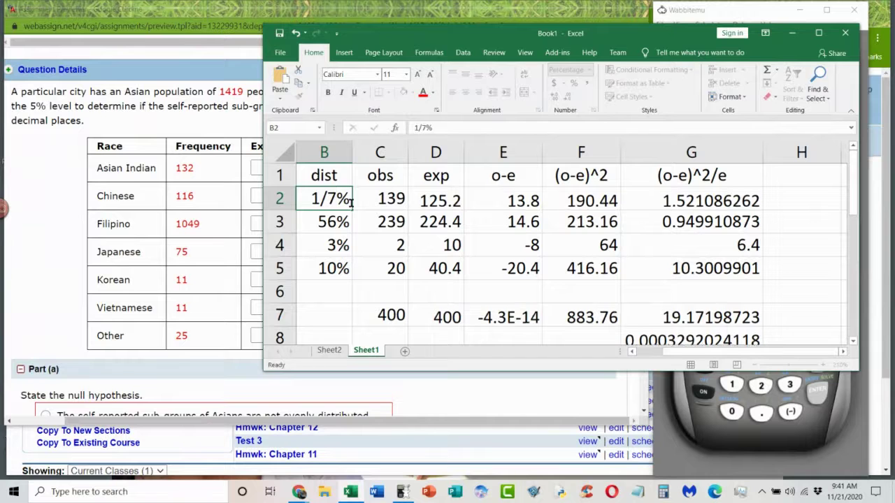
key(Return)
Format cell B2 as Number, set it to 1/7 and fill the value down through B5
click(347, 200)
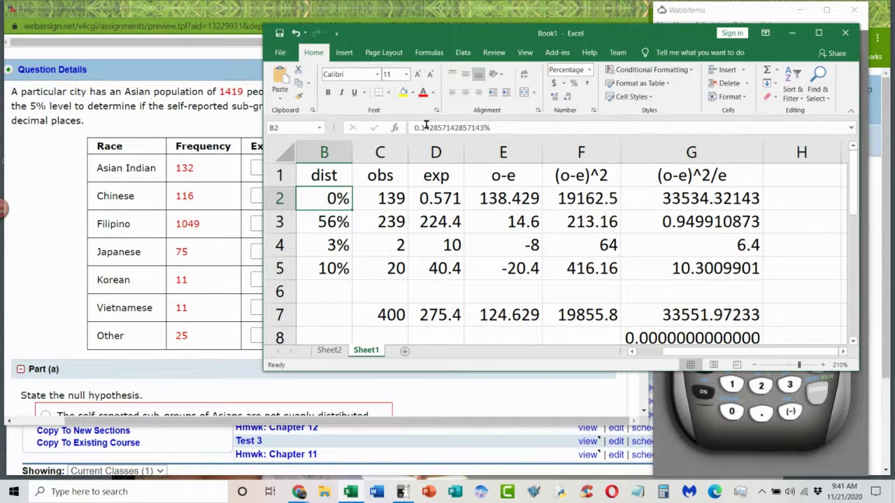
click(587, 70)
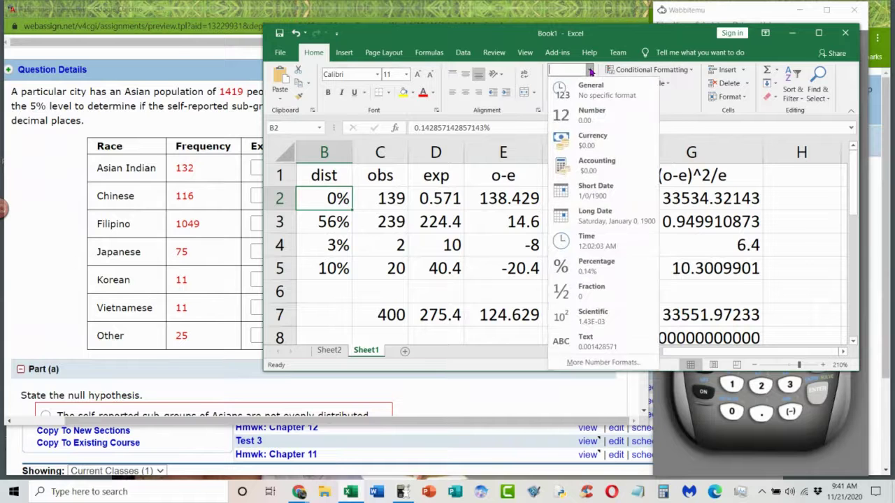
click(602, 114)
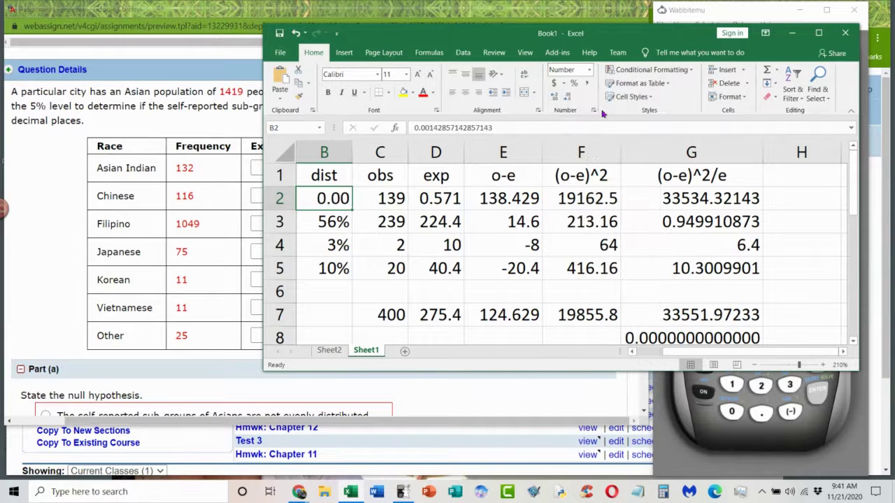
text(1/7)
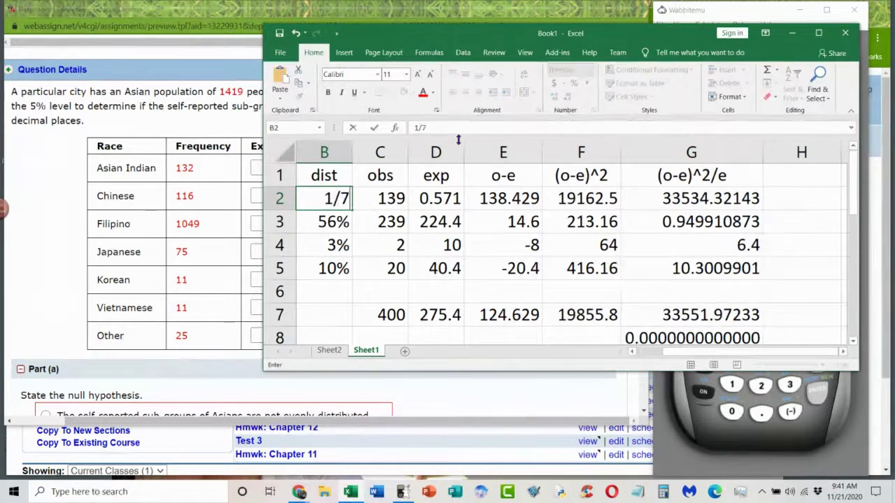
key(Return)
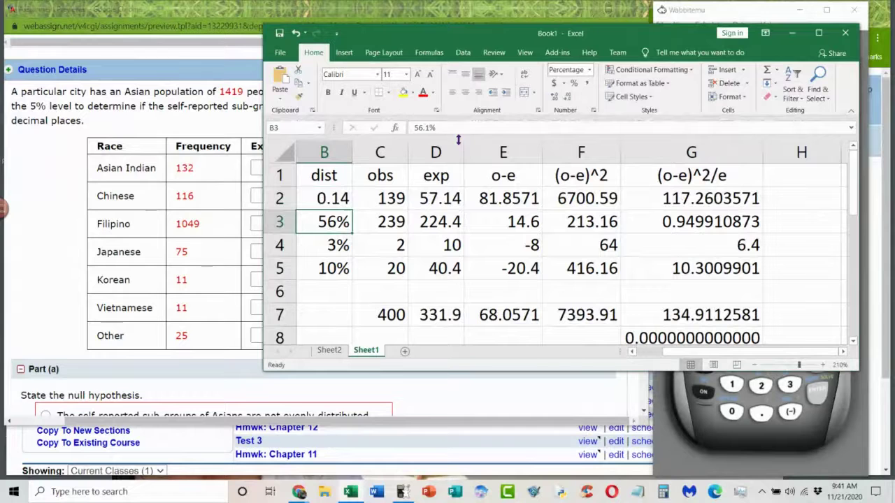
click(325, 198)
drag(351, 209, 351, 271)
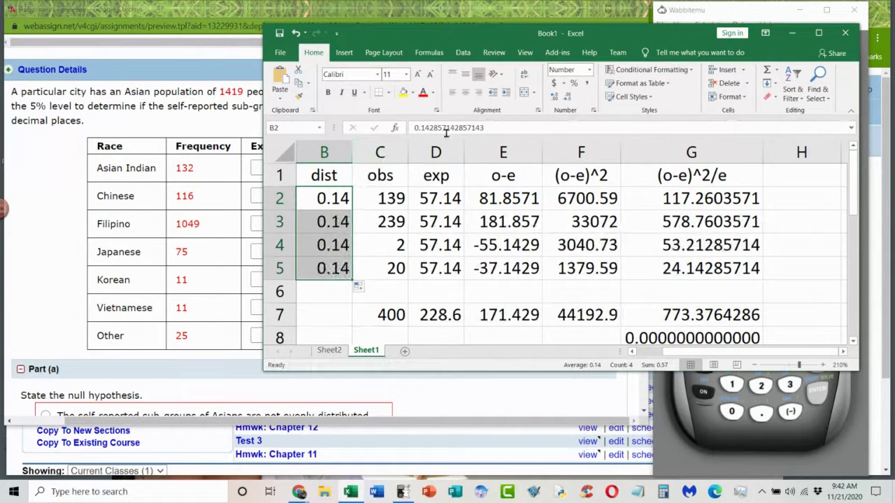
Return to the Asian sub-groups question, highlight the population of 1419 and review the expected frequencies and Part (a)
click(208, 172)
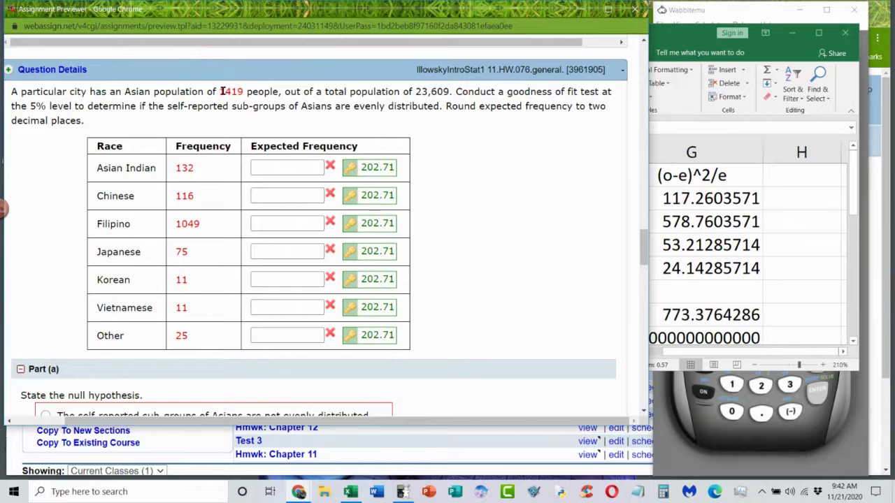
drag(222, 91, 248, 91)
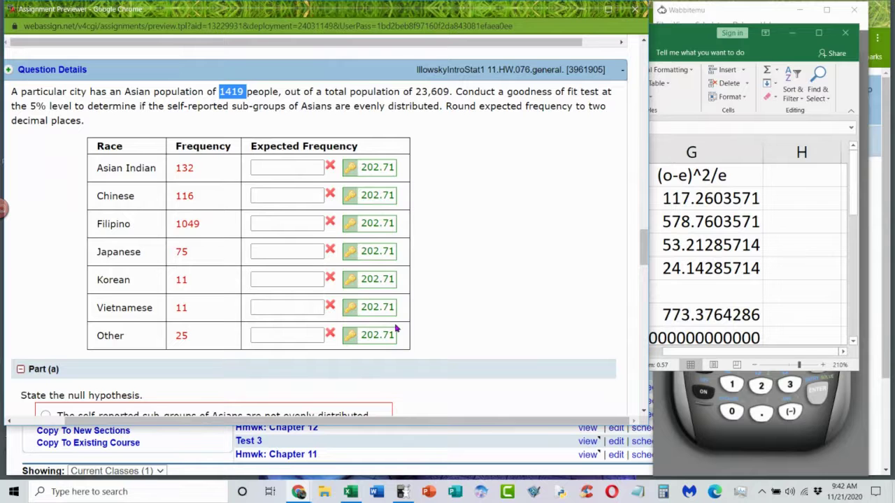
scroll(462, 279, down, 1)
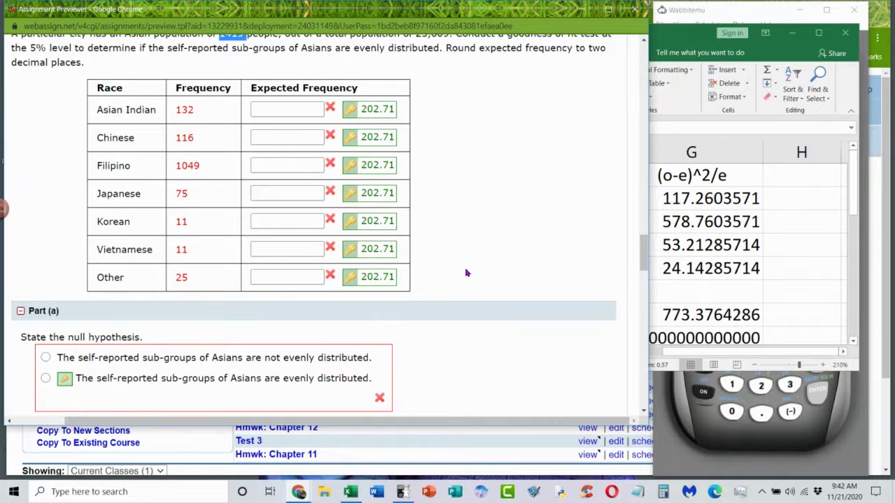
scroll(466, 273, down, 5)
scroll(443, 200, up, 4)
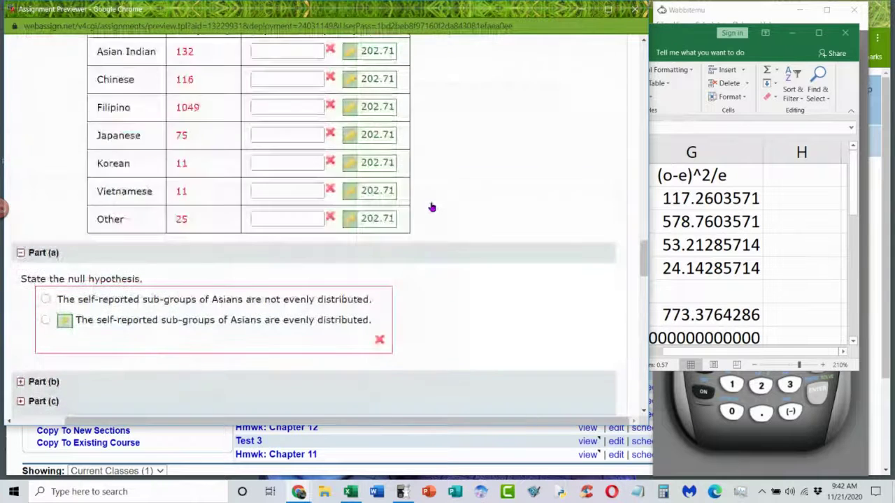
scroll(429, 208, up, 8)
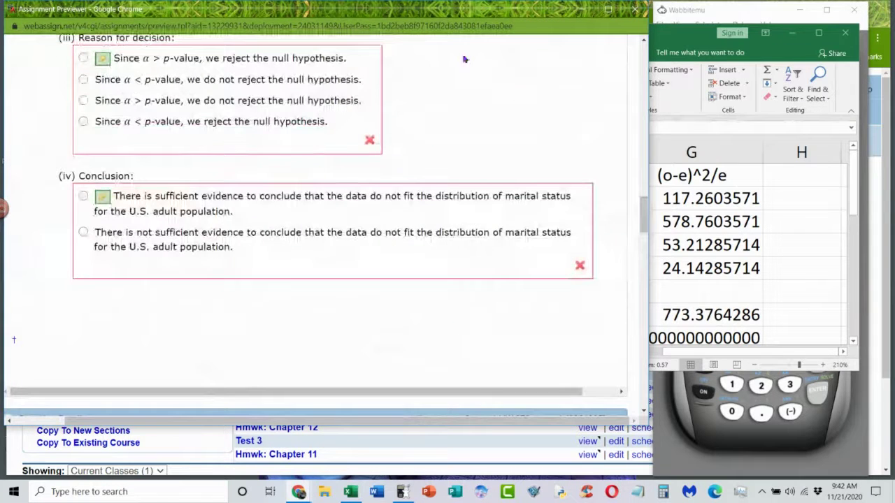
scroll(382, 249, down, 5)
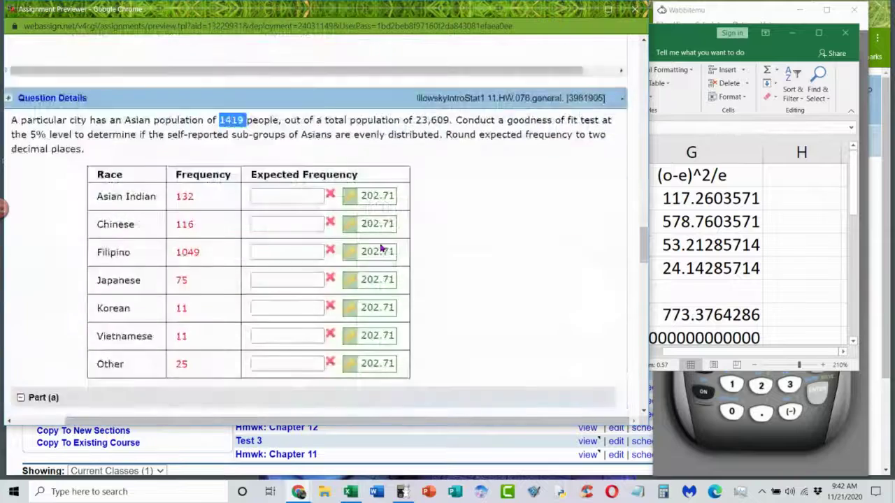
Browse the remaining questions and highlight the car size headings and family size categories in the car manufacturers' independence question
scroll(382, 249, down, 12)
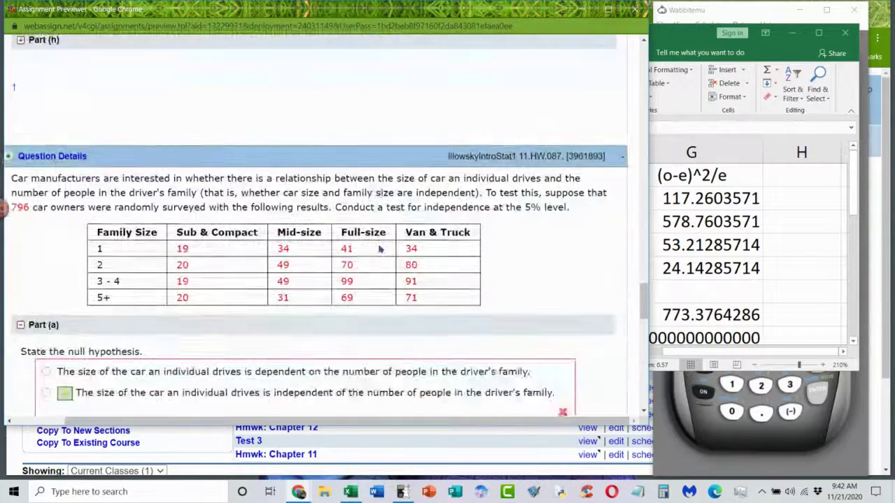
scroll(380, 249, down, 9)
scroll(378, 245, up, 1)
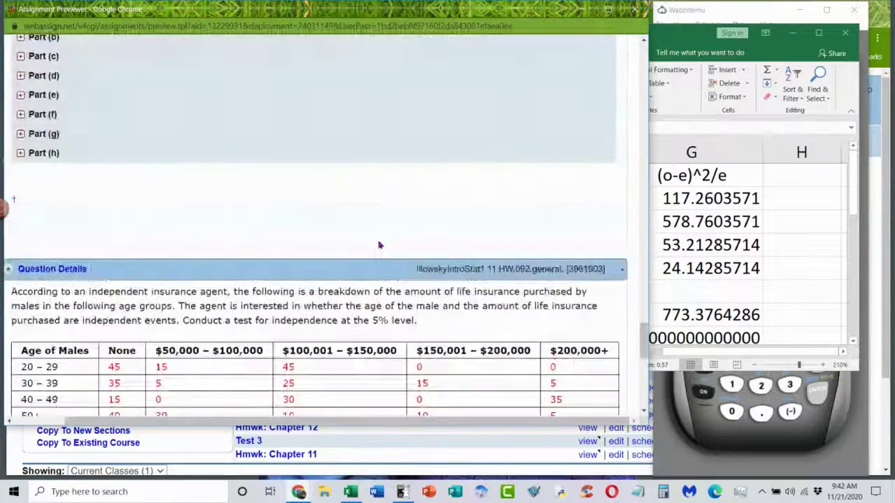
scroll(378, 244, up, 7)
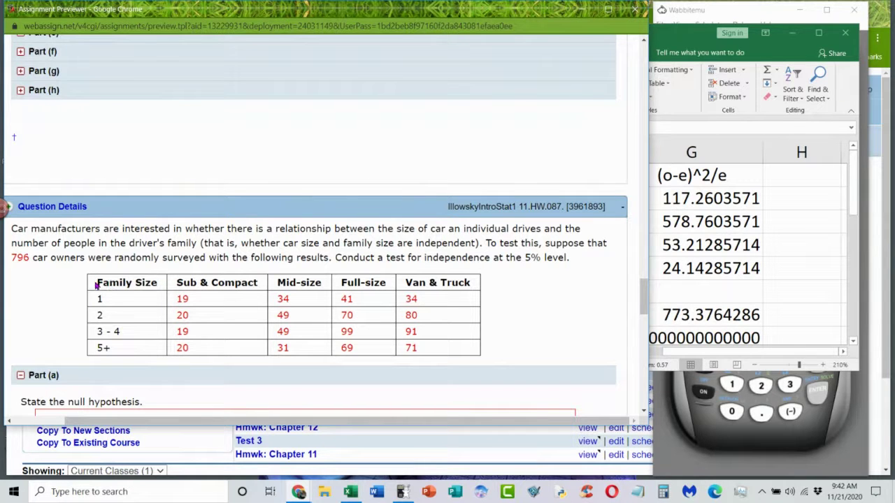
drag(168, 279, 475, 279)
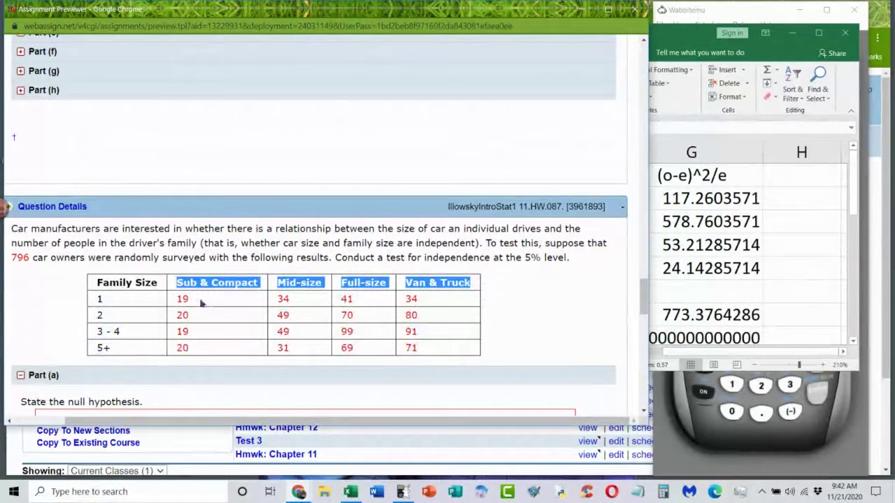
drag(98, 299, 134, 346)
click(312, 320)
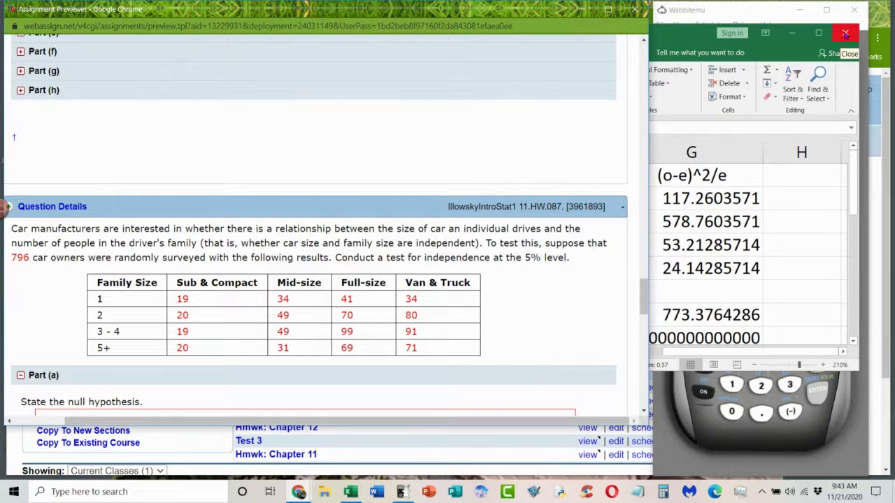
Close the Excel workbook and bring the TI-84 emulator into view beside the car manufacturers question
click(769, 33)
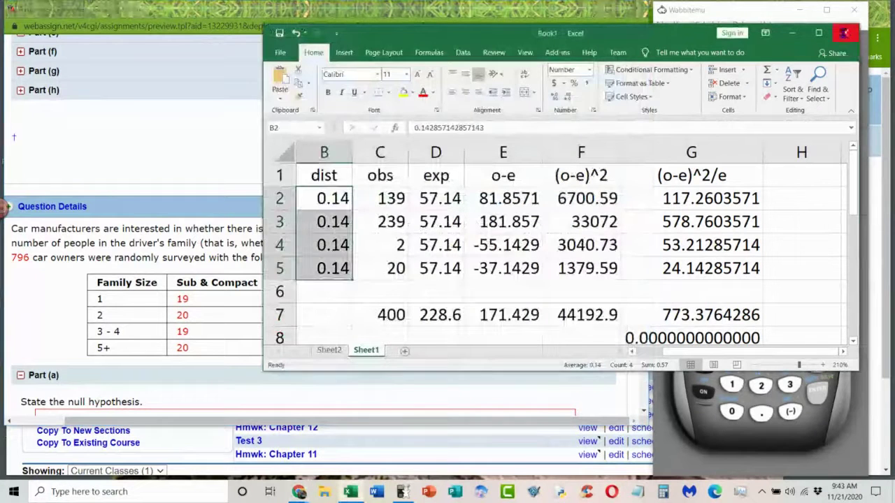
key(alt+F4)
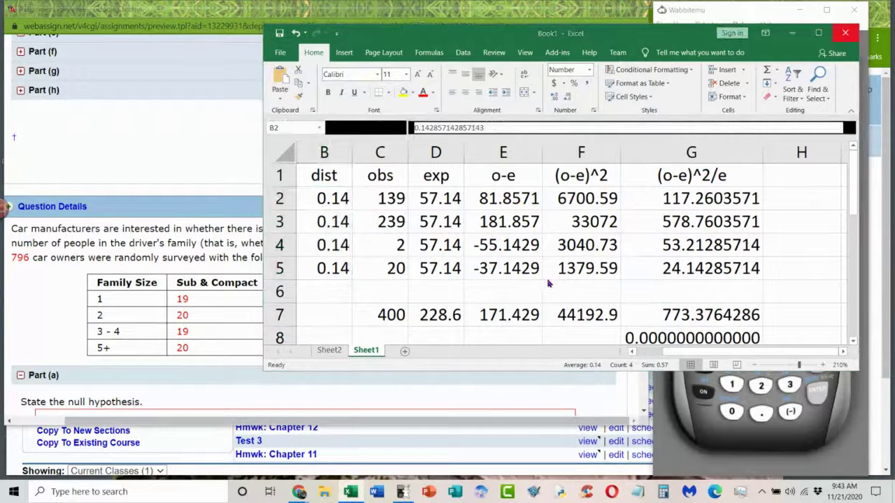
click(447, 271)
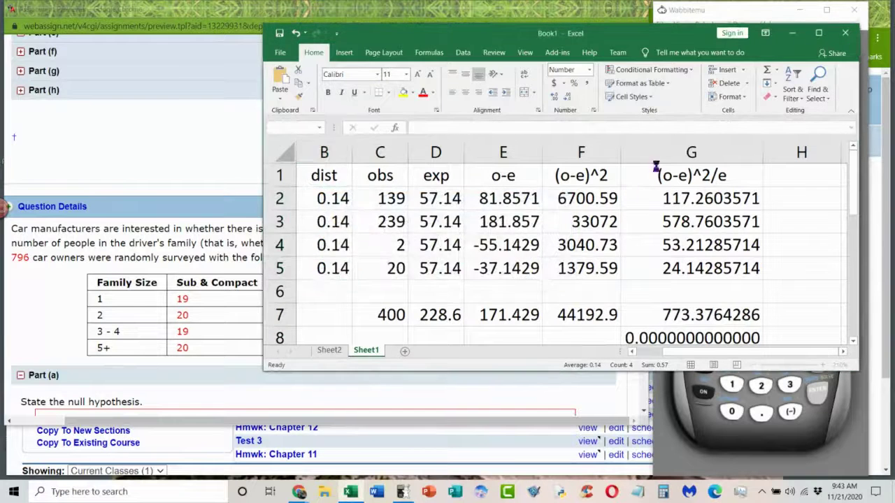
click(703, 140)
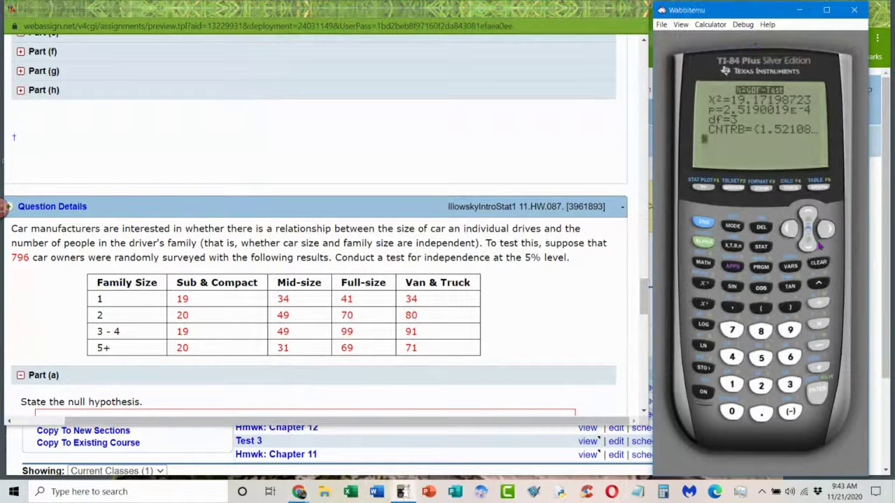
Clear the calculator screen, then open matrix [A] for editing and set its dimensions to 4 × 4
click(827, 263)
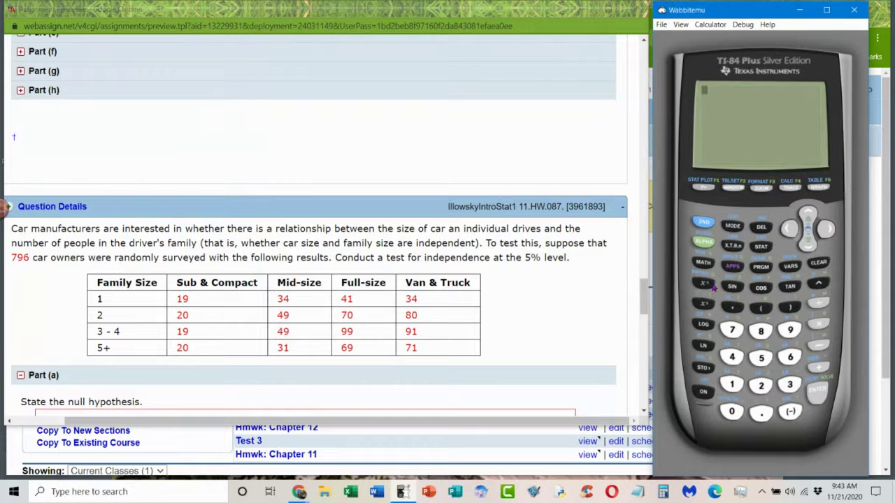
click(704, 224)
click(703, 285)
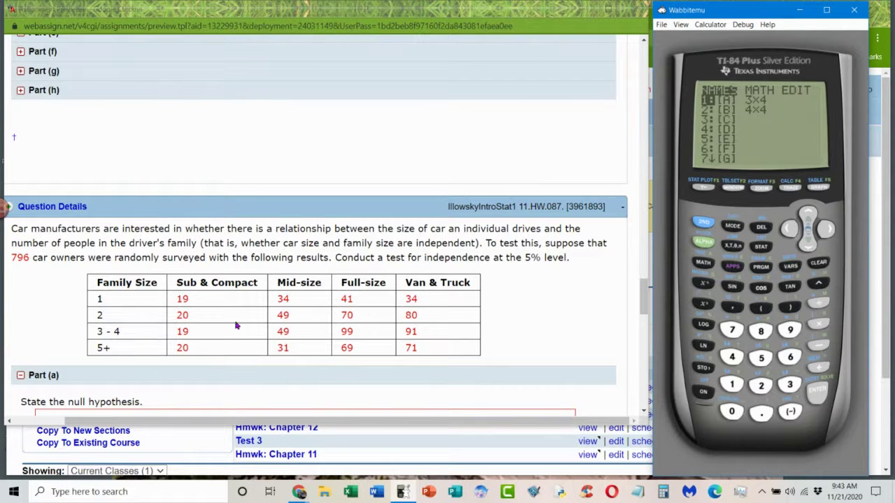
scroll(310, 321, down, 10)
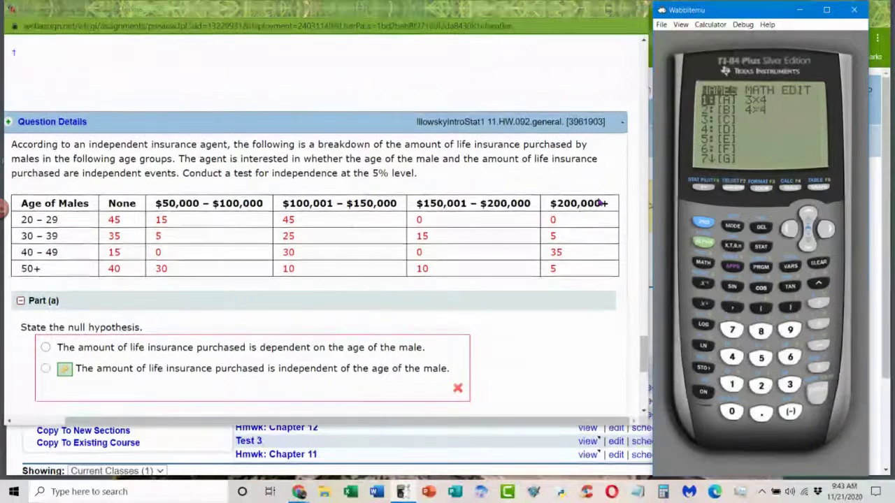
scroll(599, 202, up, 10)
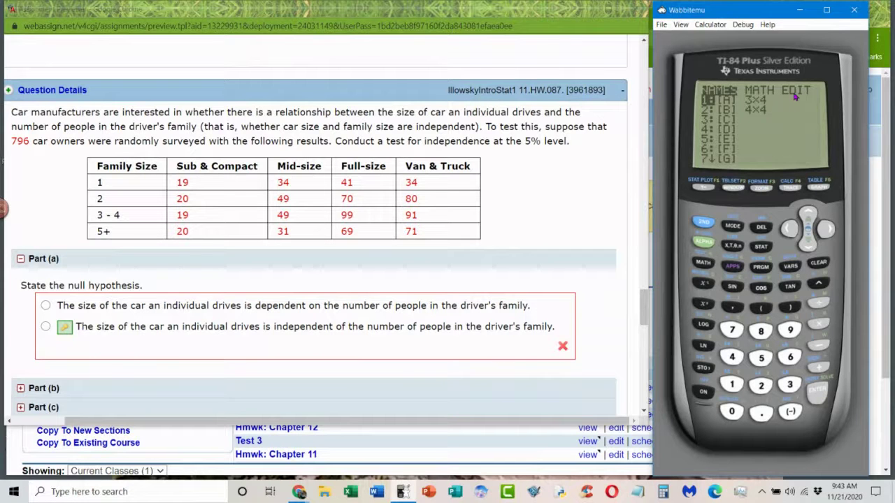
click(827, 229)
click(827, 229)
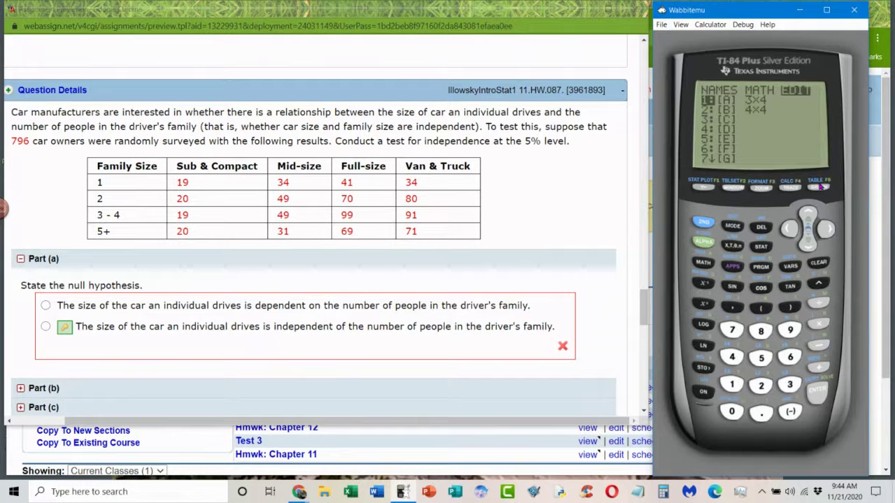
click(817, 389)
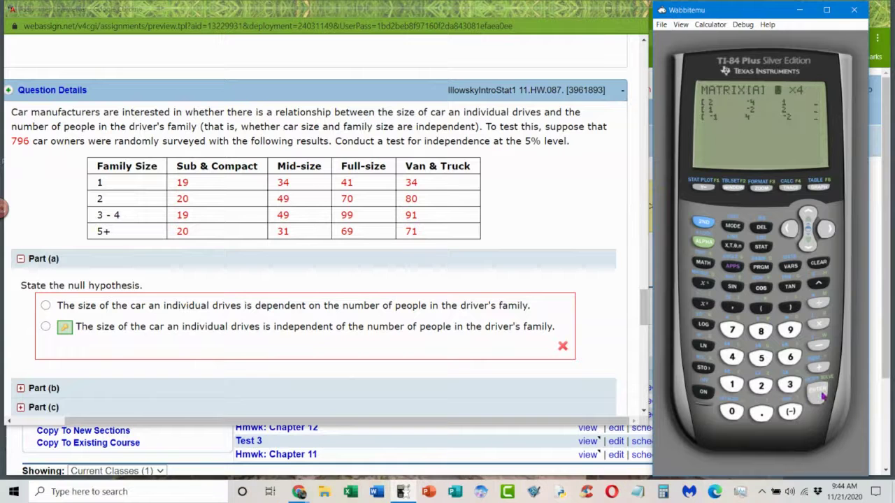
click(732, 357)
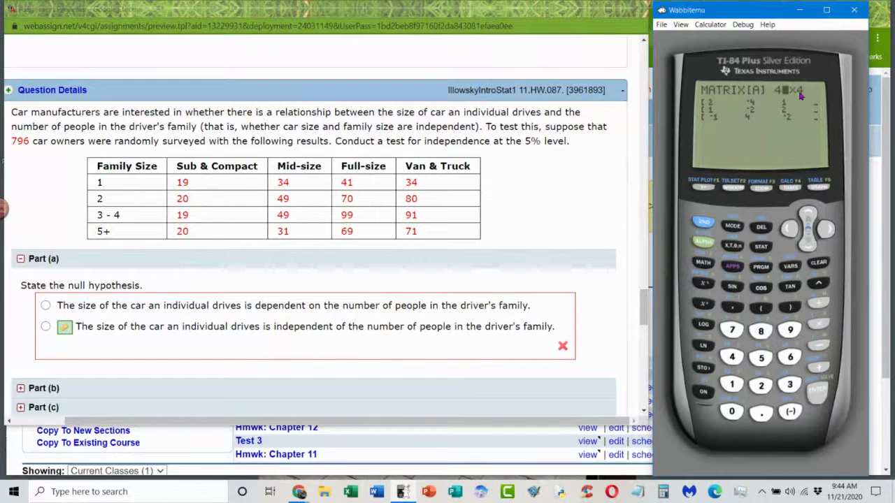
click(819, 393)
click(819, 393)
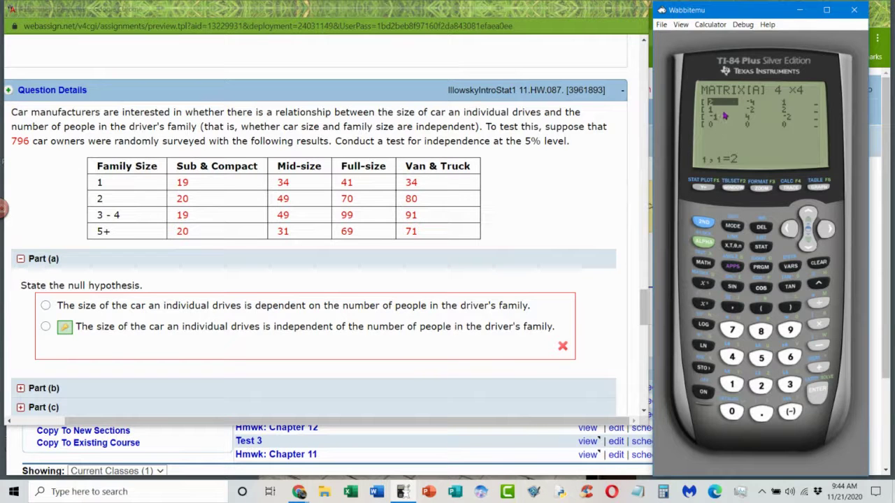
Fill the first row of matrix [A] with the family size 1 counts: 19, 34, 41 and 34
click(825, 229)
click(827, 230)
click(828, 232)
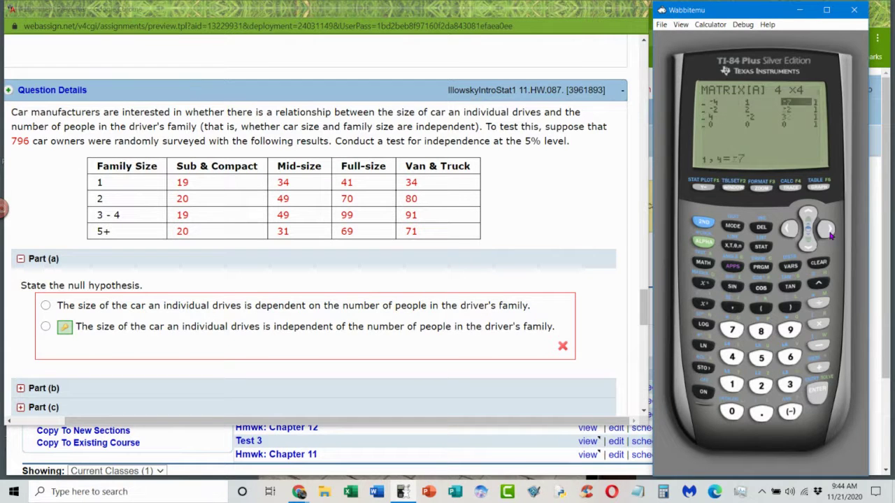
click(788, 227)
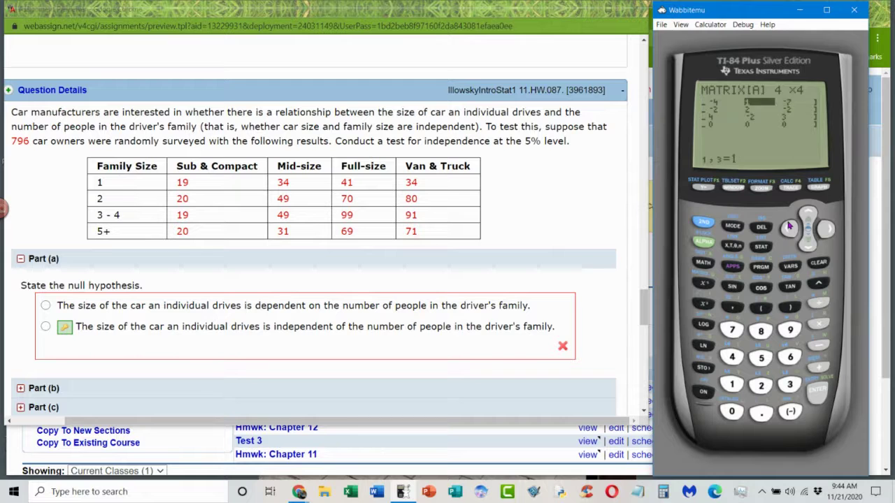
click(788, 227)
click(788, 228)
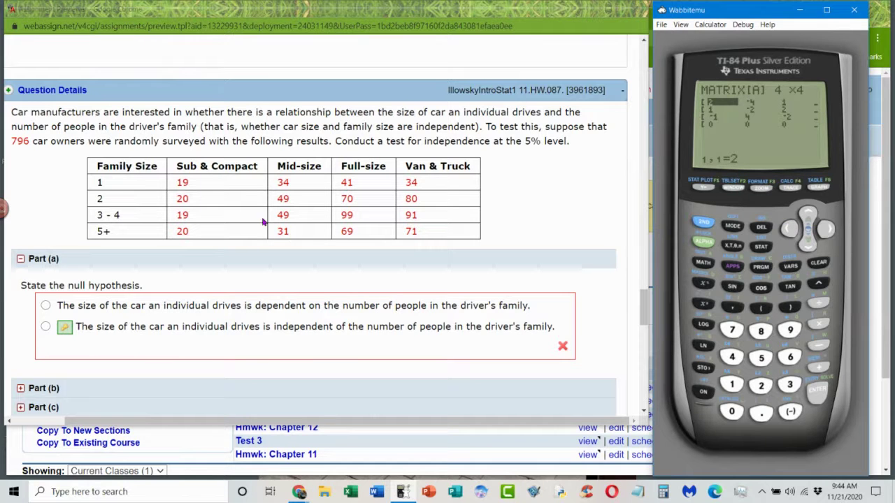
text(19)
key(Return)
text(34)
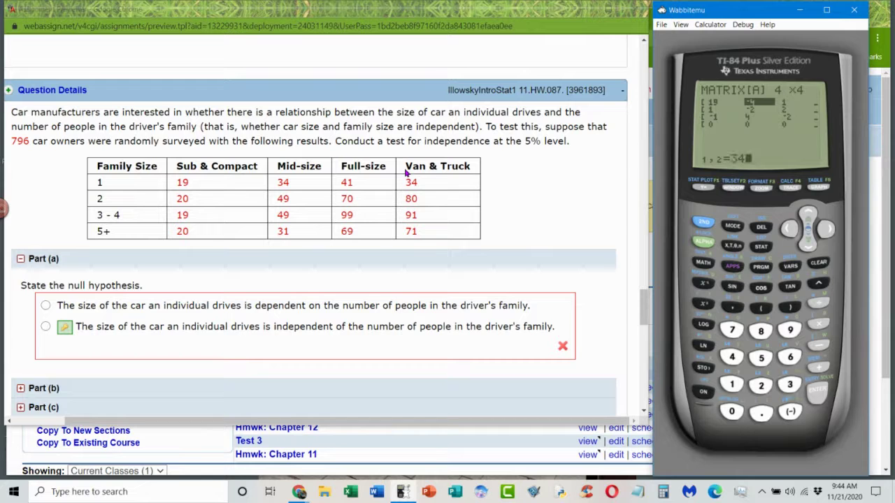
key(Return)
text(41)
key(Return)
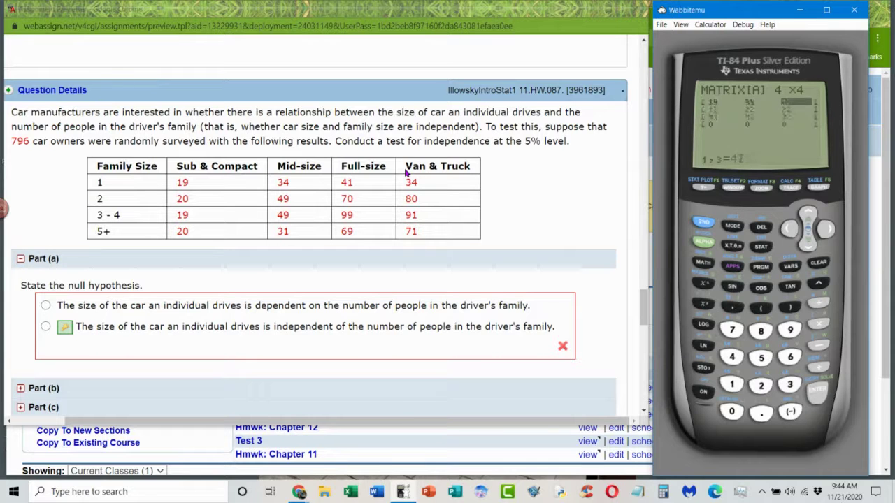
text(34)
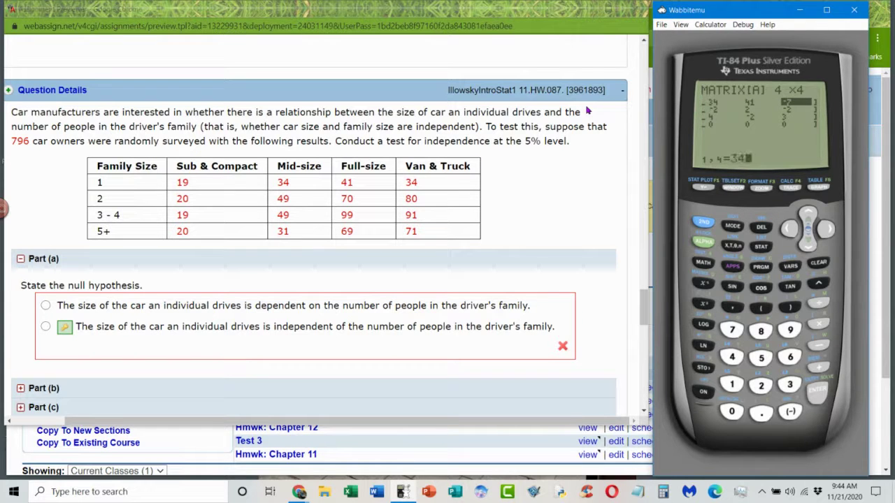
key(Return)
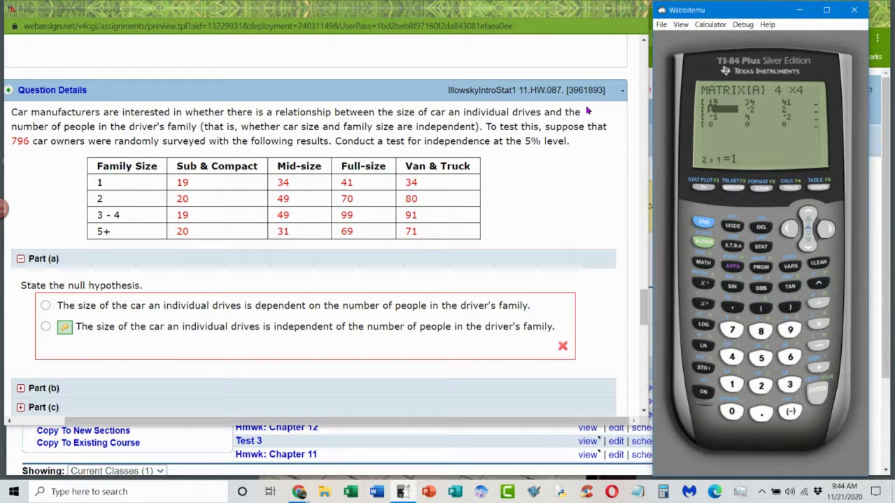
Fill the second row of matrix [A] with the family size 2 counts: 20, 49, 70 and 80
text(0)
key(Return)
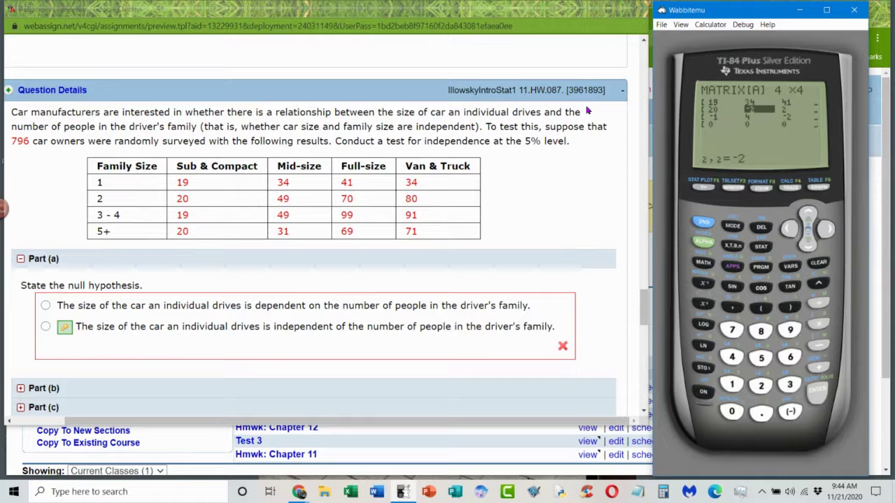
text(49)
key(Return)
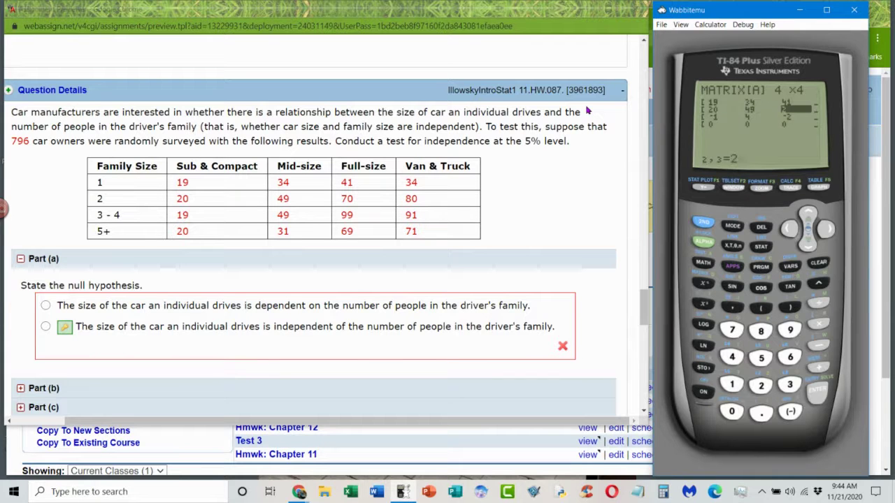
text(70)
key(Return)
text(80)
key(Return)
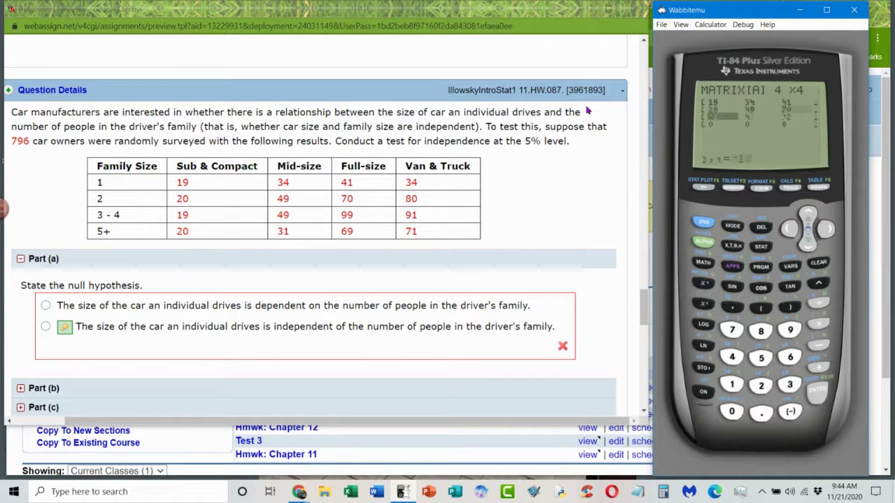
Fill the third row of matrix [A] with the family size 3 - 4 counts: 19, 49, 99 and 91
text(19)
key(Return)
text(4)
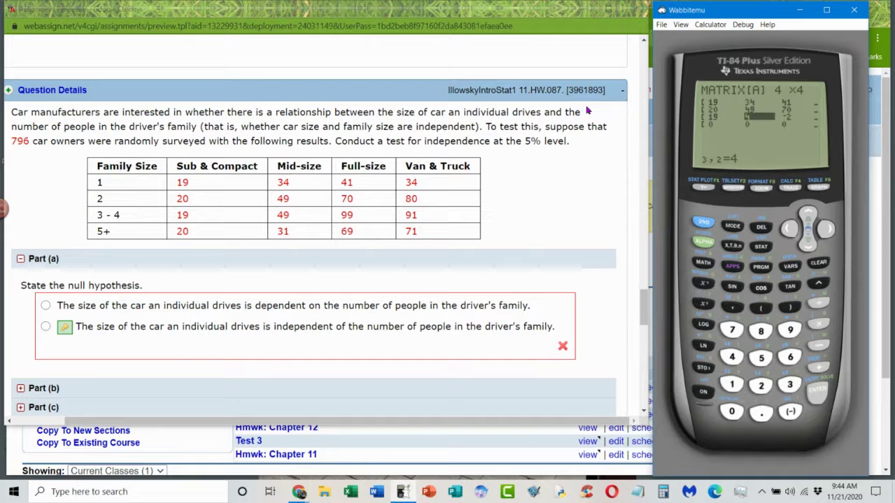
text(9)
key(Return)
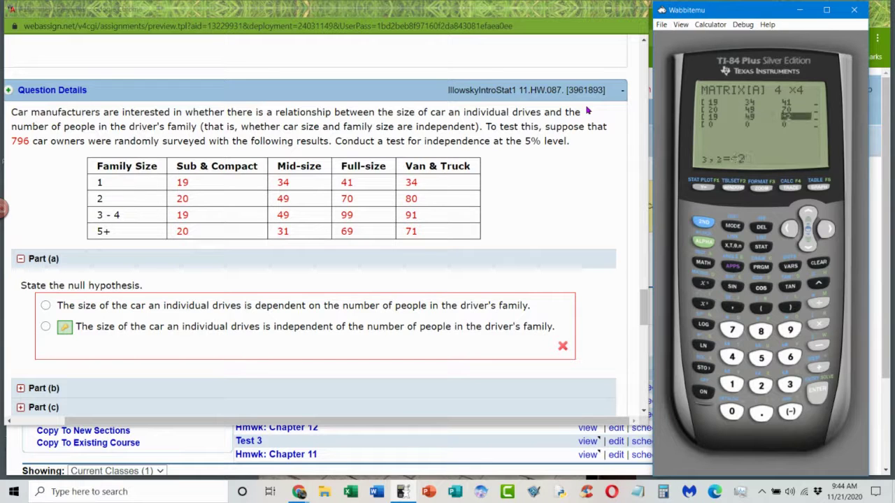
text(99)
key(Return)
text(91)
key(Return)
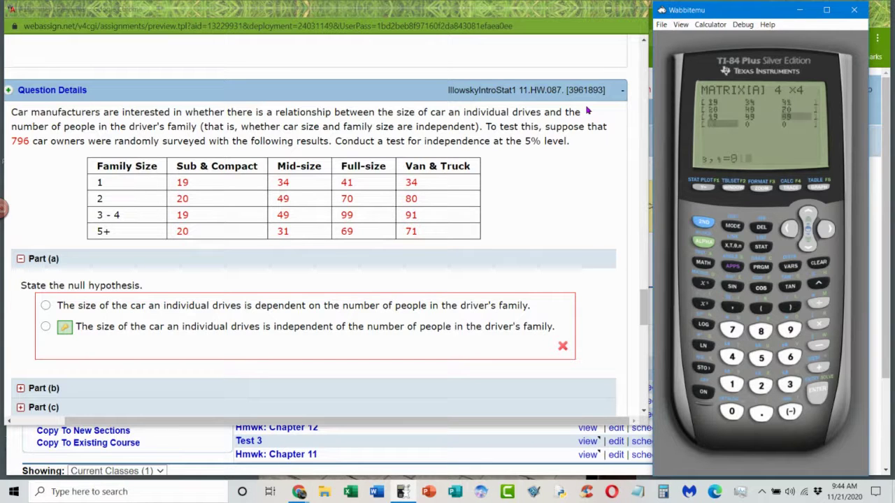
Fill the fourth row of matrix [A] with the family size 5+ counts: 20, 31, 69 and 71
text(20)
key(Return)
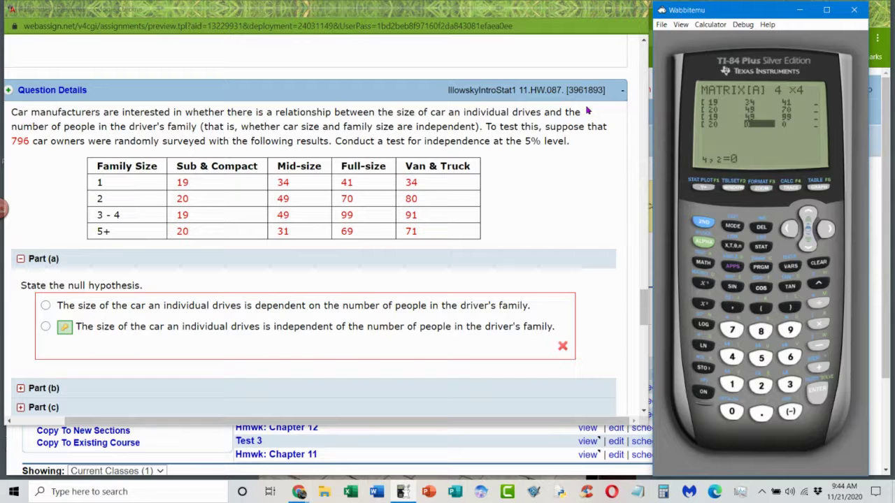
text(31)
key(Return)
text(69)
key(Return)
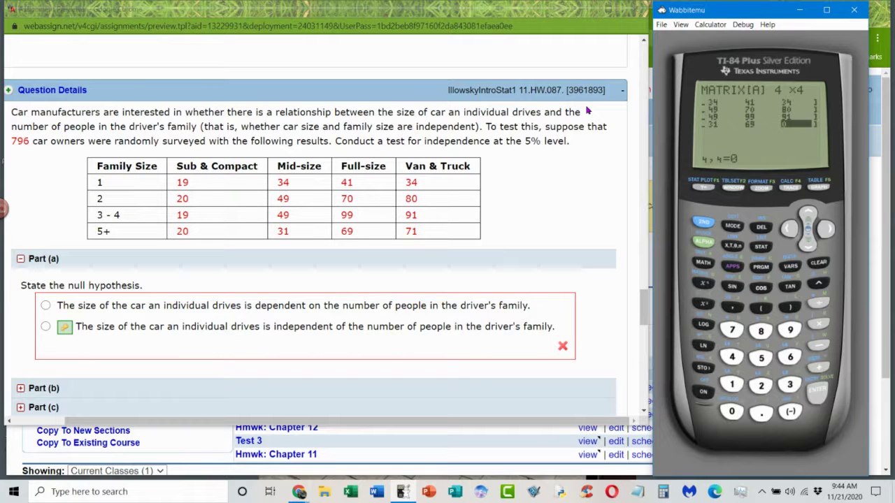
text(71)
key(Return)
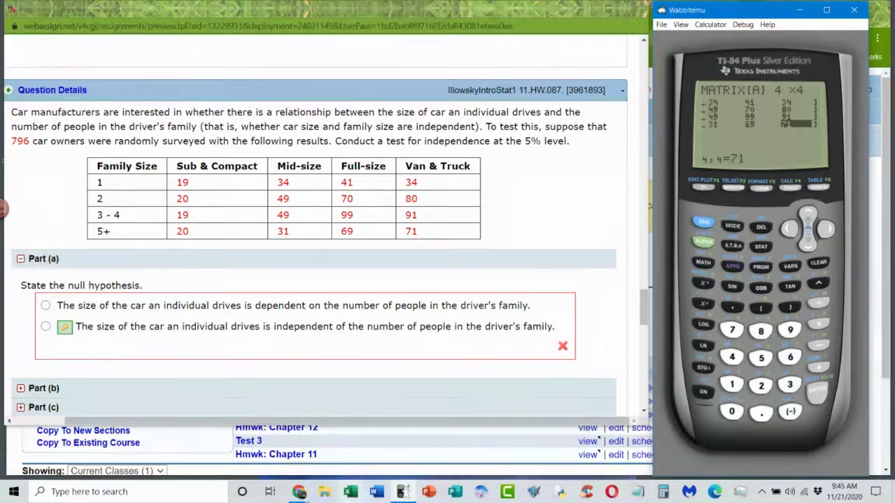
Switch to the main Chrome window and start a blank AWW App whiteboard in a new tab
click(299, 492)
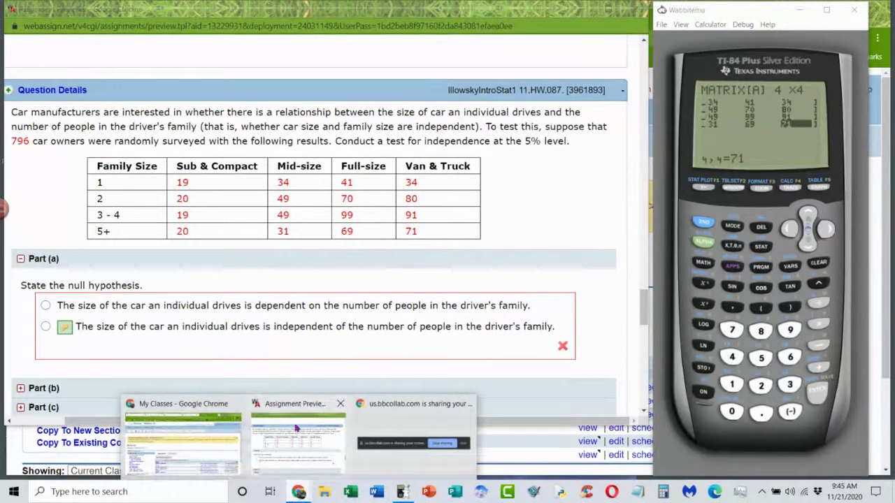
click(208, 414)
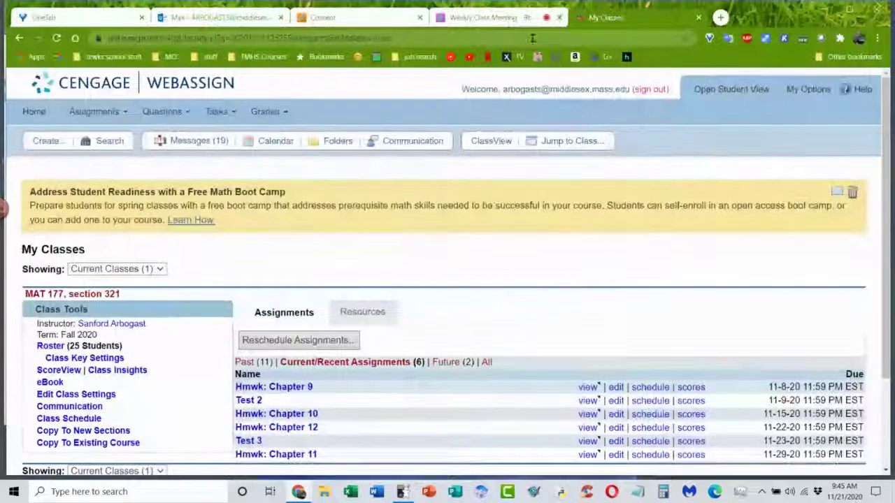
click(720, 17)
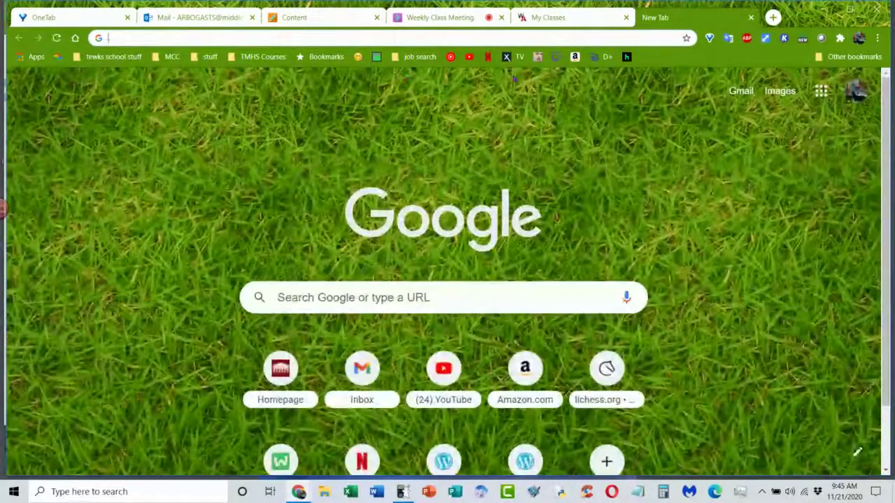
scroll(420, 289, down, 1)
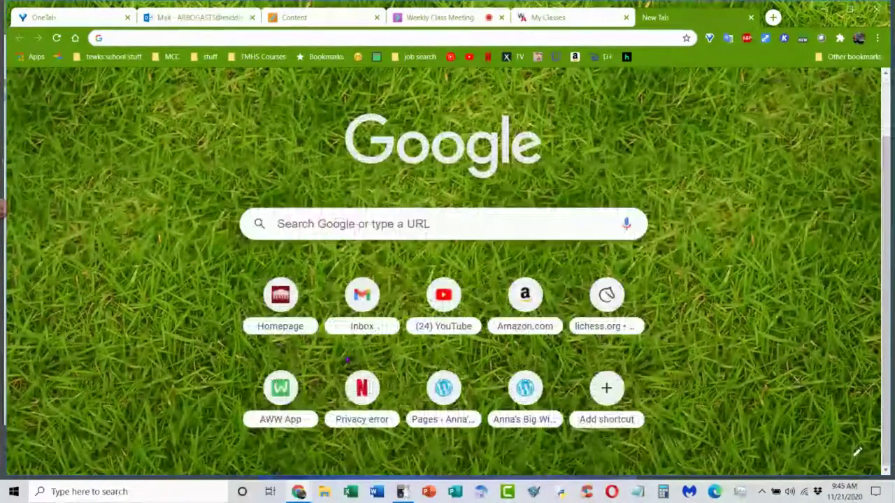
click(286, 396)
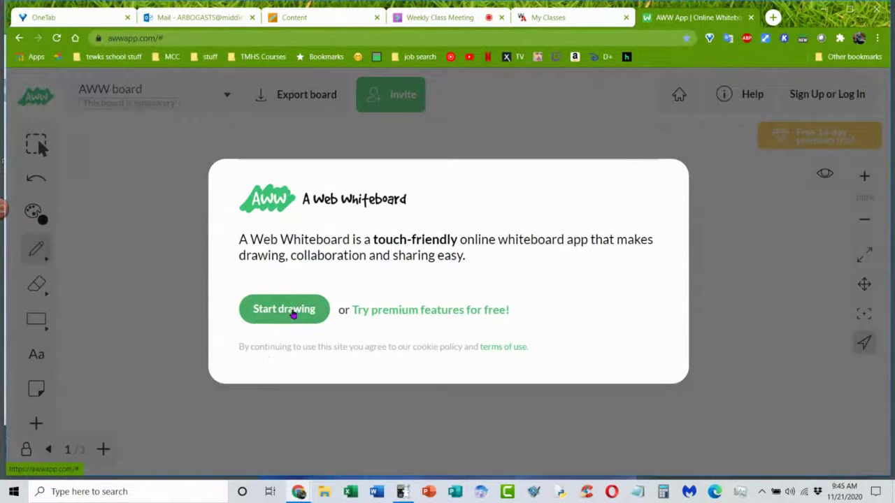
click(293, 312)
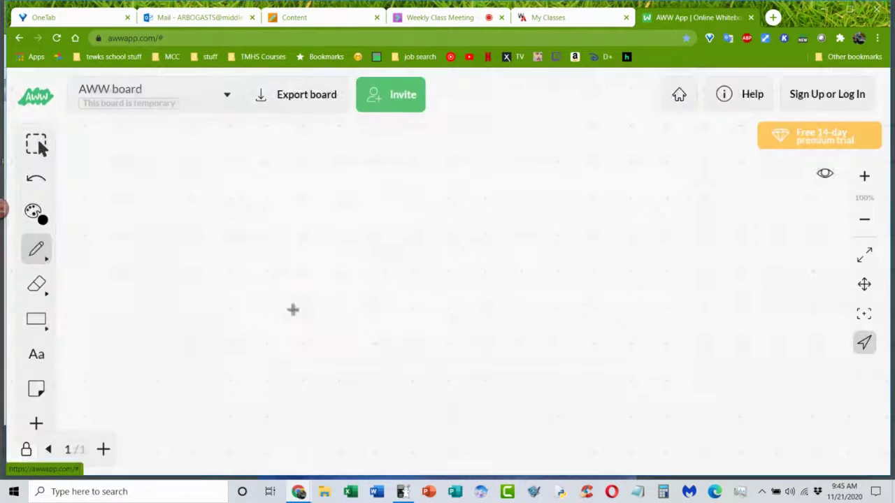
Return to the car manufacturers question in the Assignment Previewer and launch the Snipping Tool
click(539, 18)
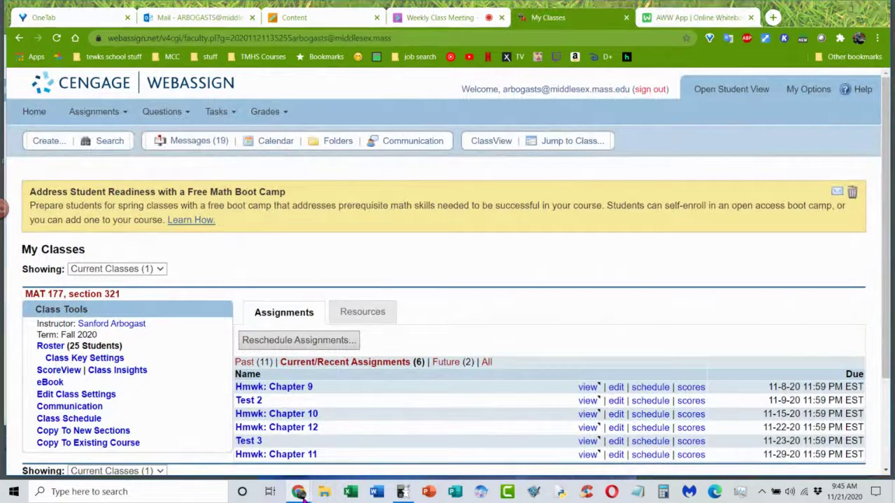
mouse_move(298, 491)
click(297, 433)
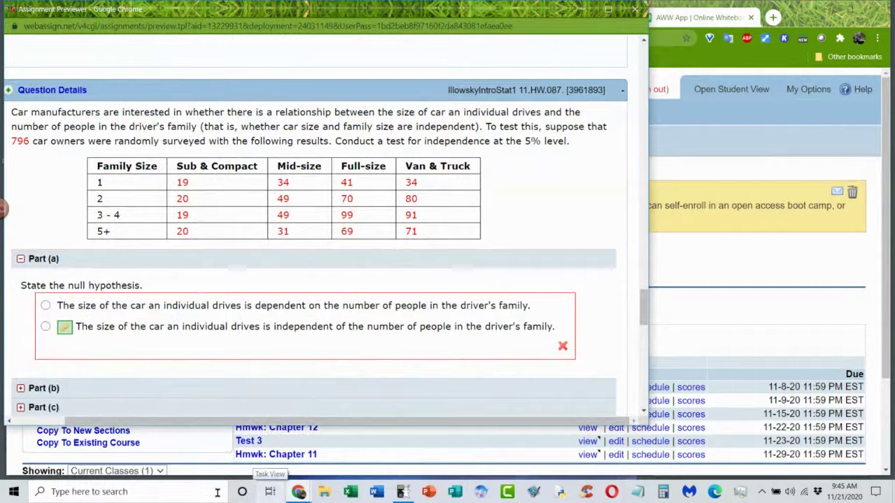
click(137, 495)
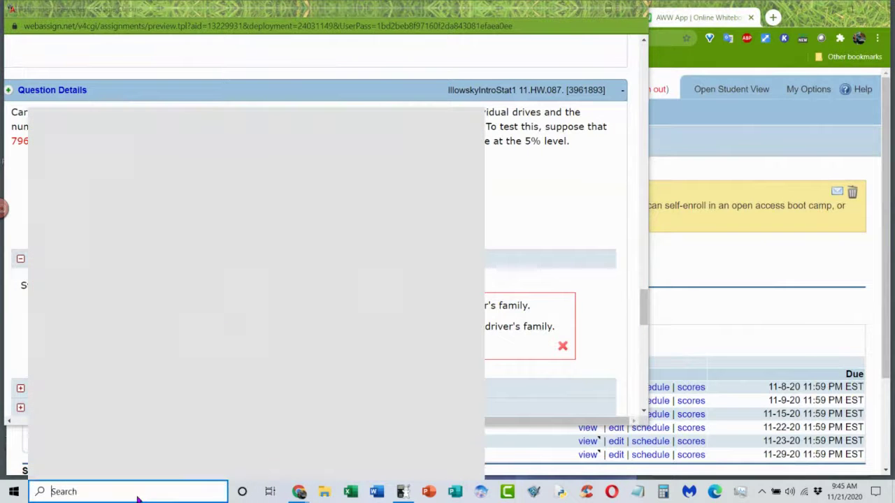
text(sn)
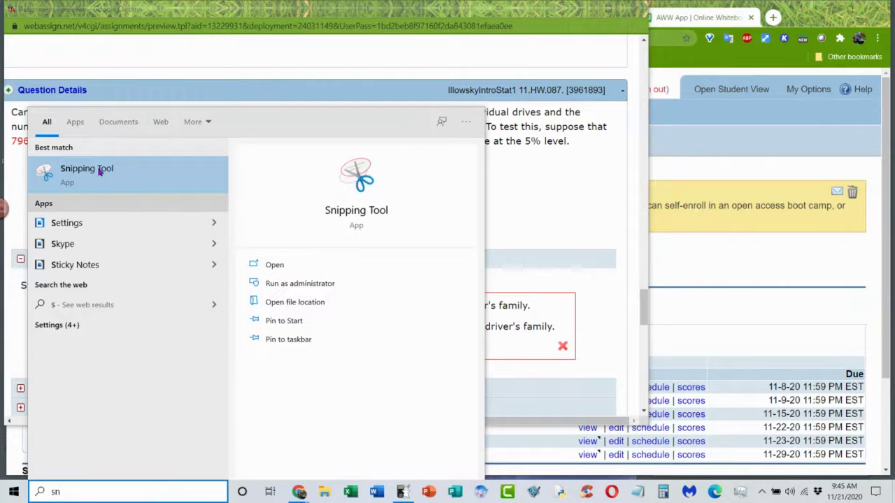
click(100, 170)
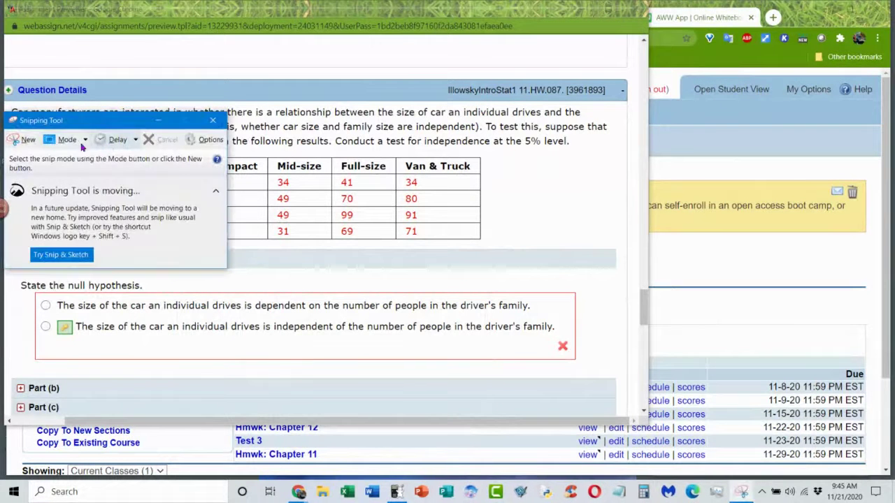
Snip the family size by car size table and paste it onto the AWW App whiteboard
click(24, 140)
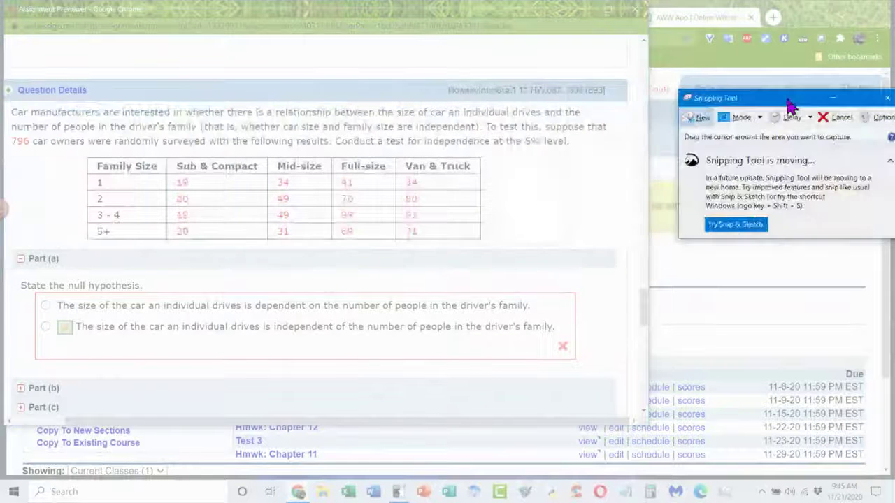
drag(75, 148, 495, 247)
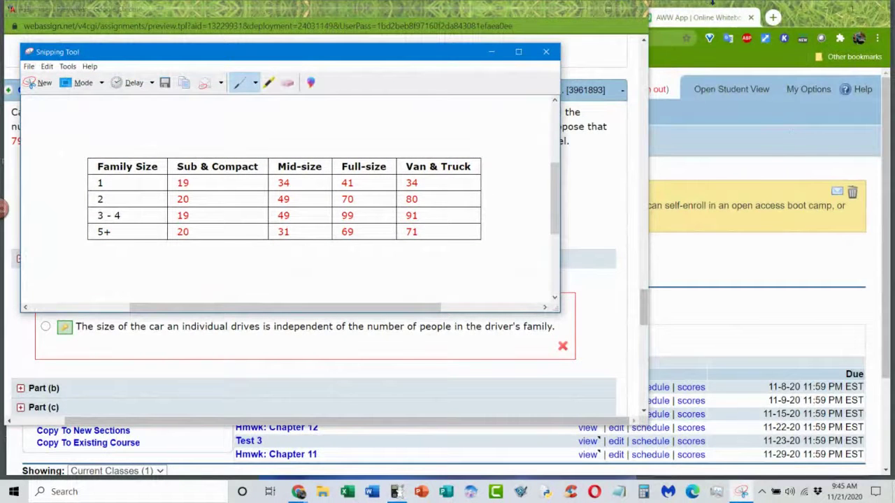
click(696, 16)
key(ctrl+v)
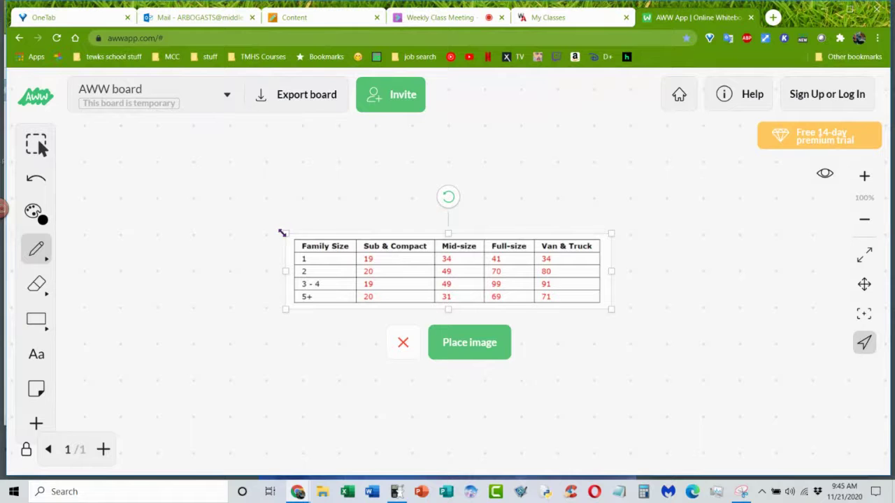
Enlarge the pasted table image, move it up to the top of the board and place it
drag(281, 232, 167, 193)
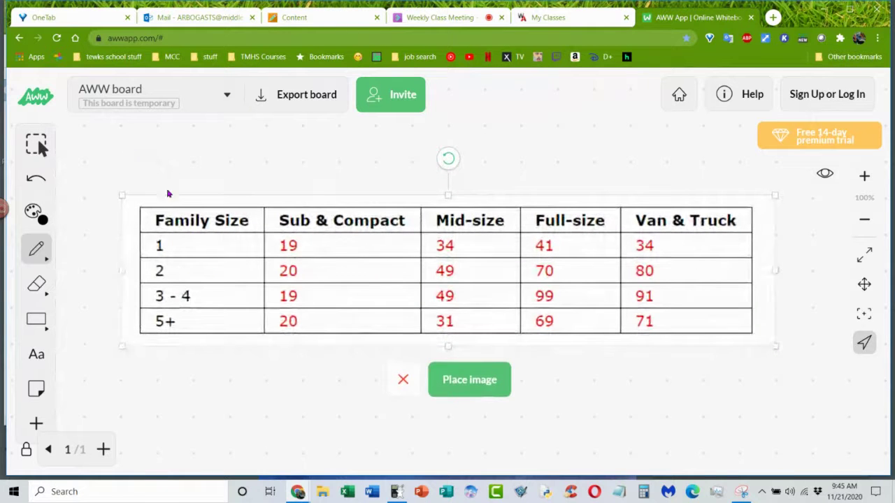
drag(373, 207, 318, 142)
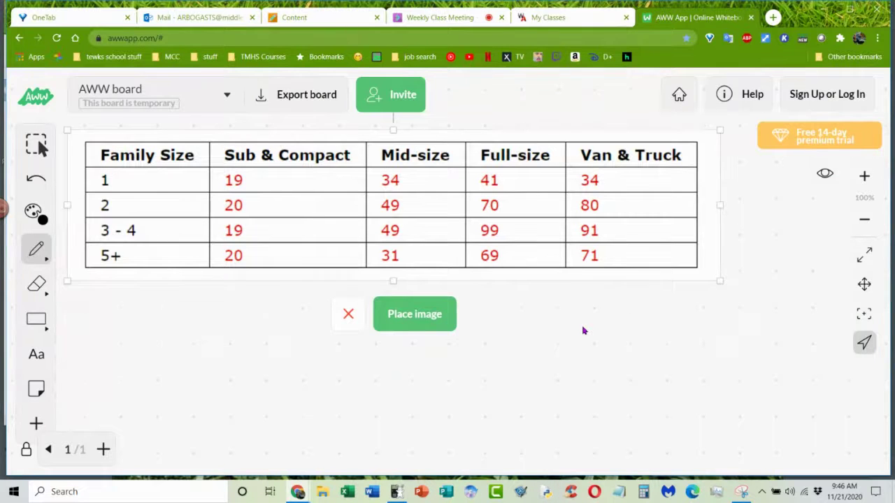
click(380, 323)
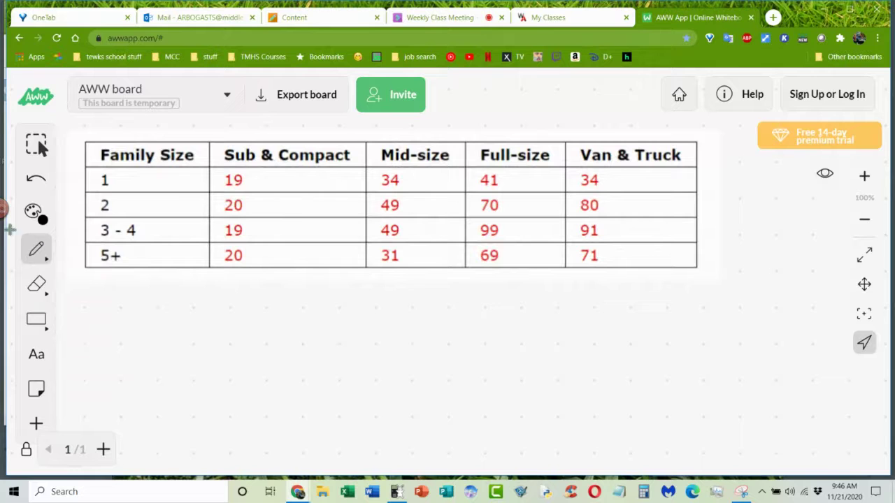
With a thicker blue pen, extend the table's column lines below the 5+ row to form a column totals row
click(43, 259)
click(33, 251)
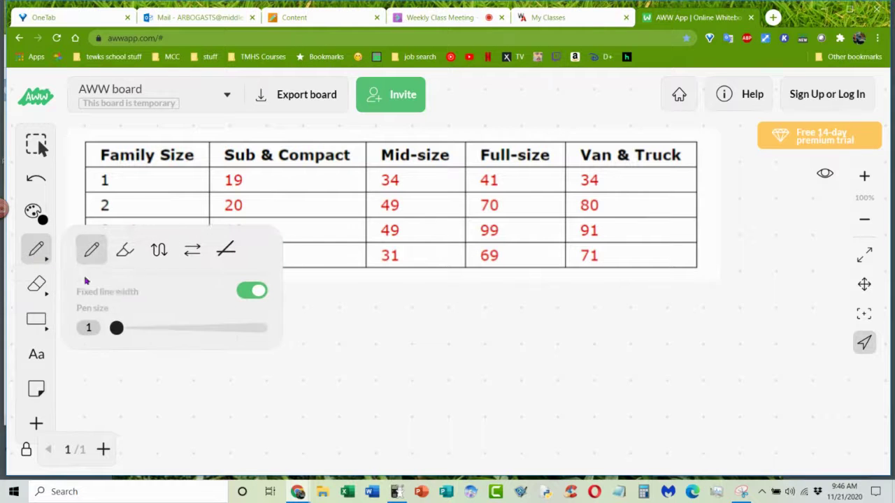
click(142, 329)
click(34, 211)
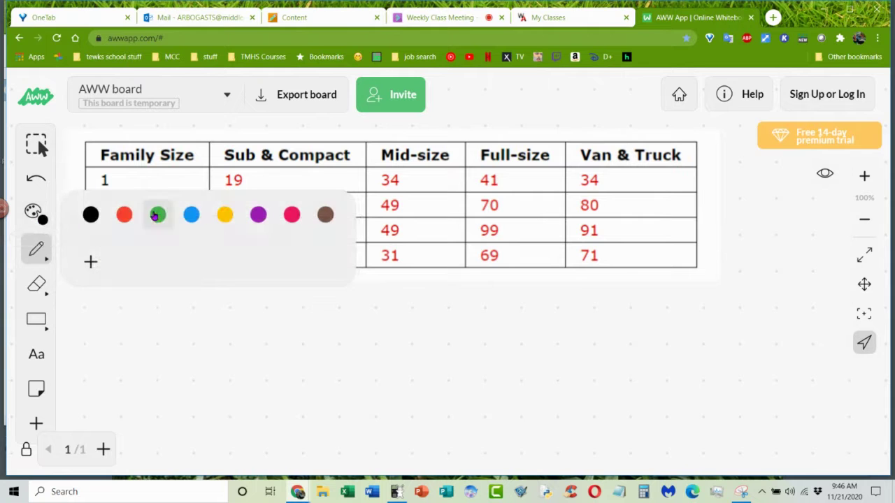
click(192, 216)
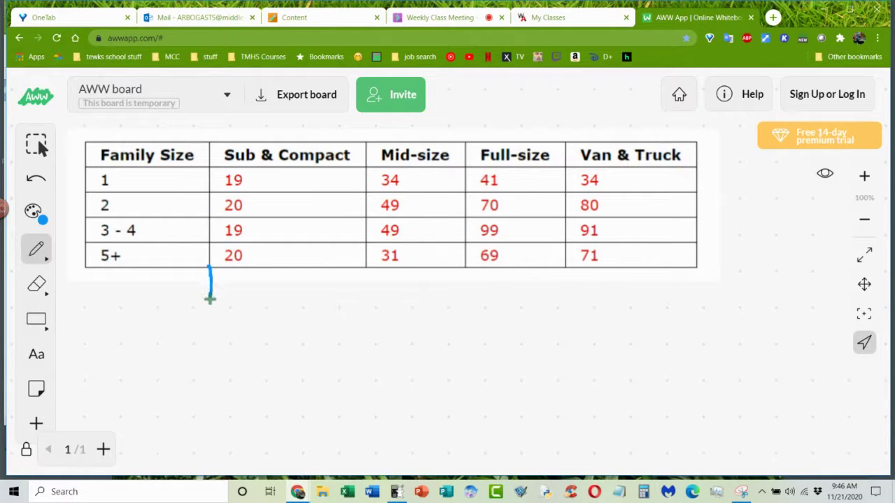
drag(365, 276, 364, 306)
drag(465, 267, 472, 315)
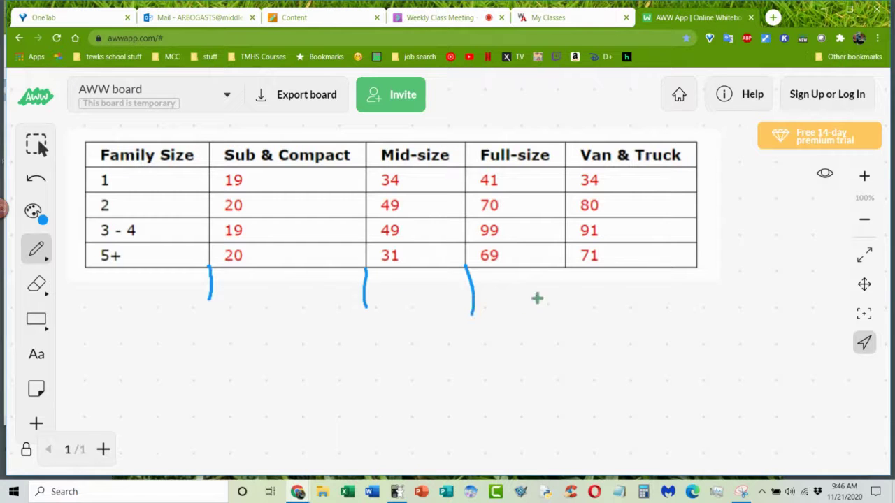
drag(564, 265, 573, 326)
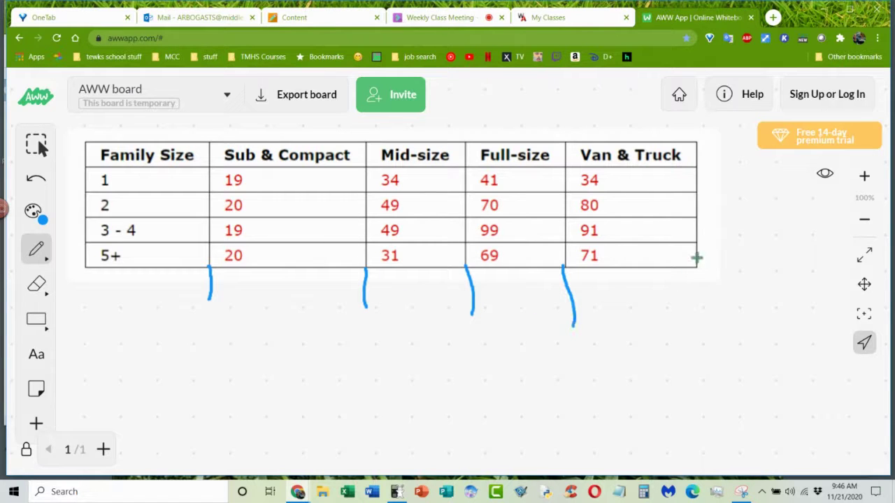
drag(697, 269, 701, 316)
Extend the table's row lines in blue beyond the Van & Truck column to form a row totals column
drag(695, 263, 758, 268)
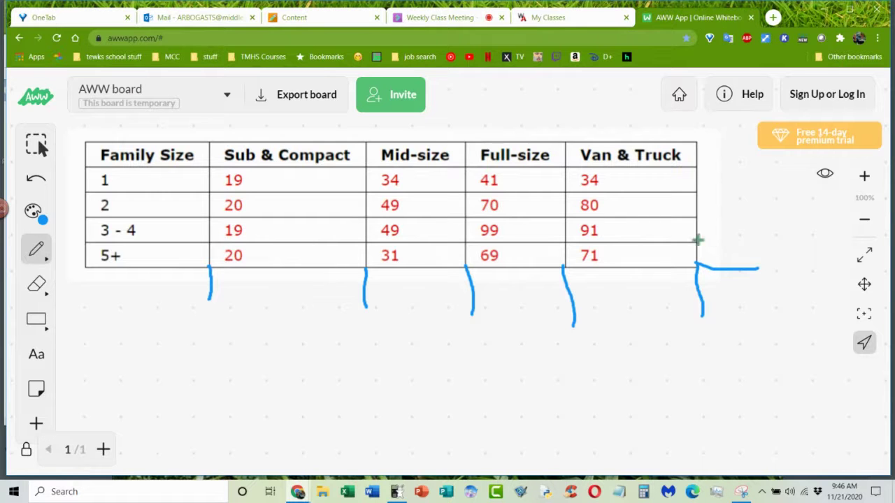
drag(696, 240, 767, 238)
drag(696, 219, 754, 218)
drag(697, 190, 758, 190)
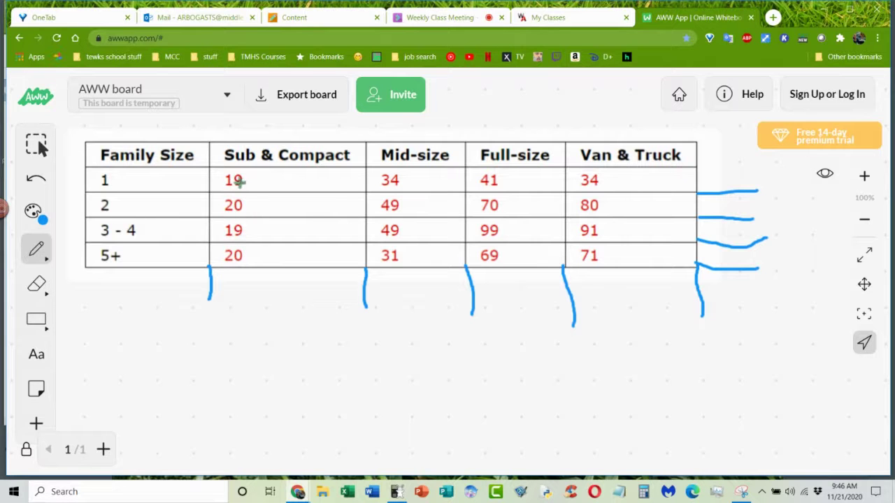
Switch the pen to red and write the total 78 under the Sub & Compact column
click(32, 222)
click(124, 216)
mouse_move(238, 275)
mouse_down()
mouse_move(253, 280)
mouse_move(251, 298)
mouse_move(278, 284)
mouse_move(283, 299)
mouse_move(280, 289)
mouse_up()
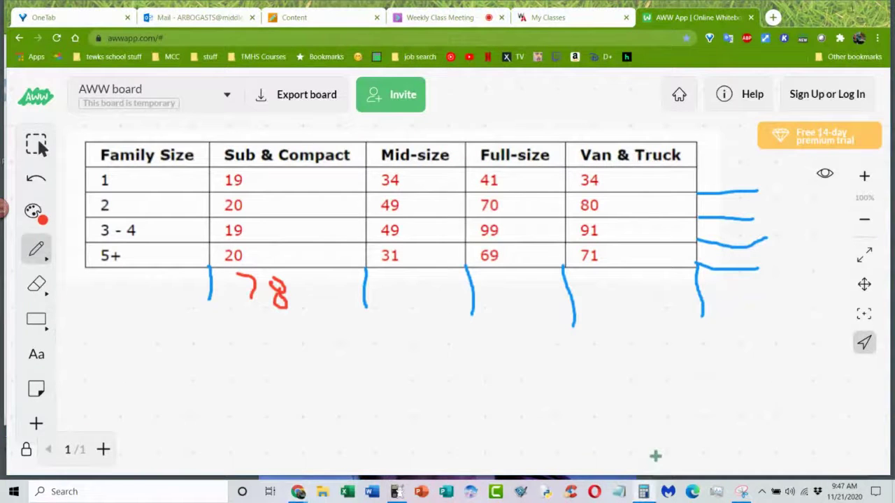
Add 34 + 49 + 49 + 31 in the Windows Calculator and write 163 under the Mid-size column on the whiteboard
click(643, 492)
drag(388, 25, 605, 23)
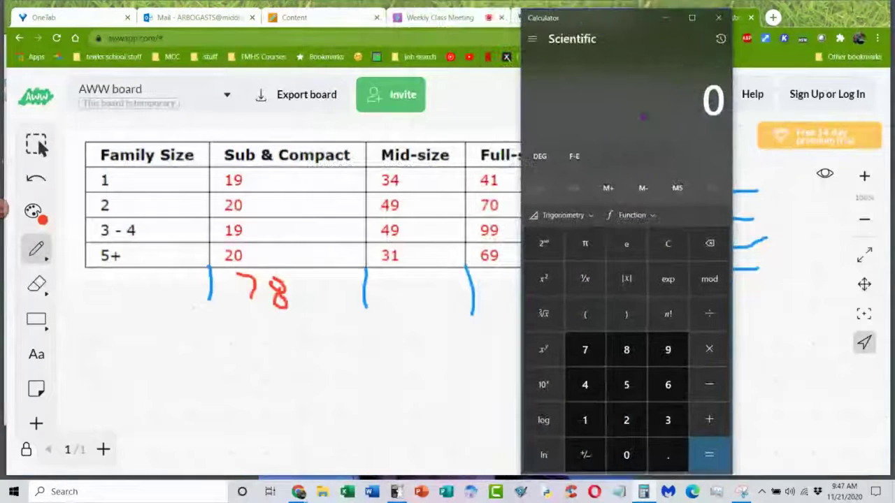
text(34 )
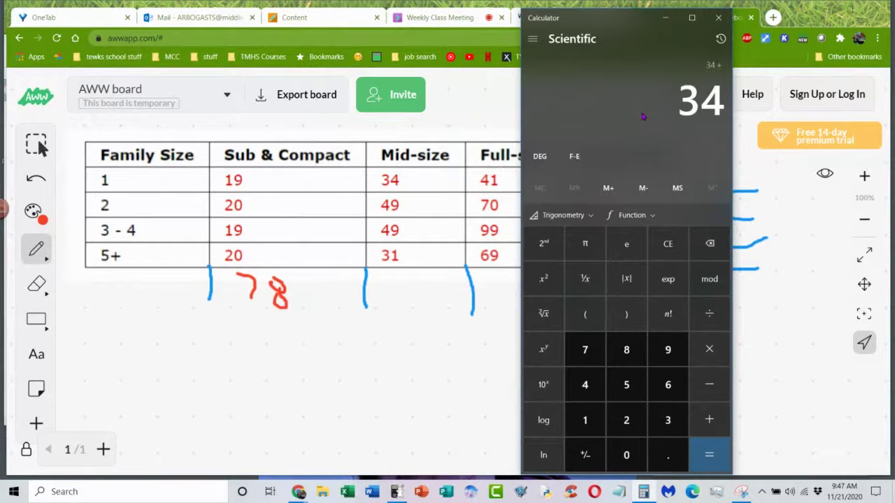
text(+ 49 + 49 +)
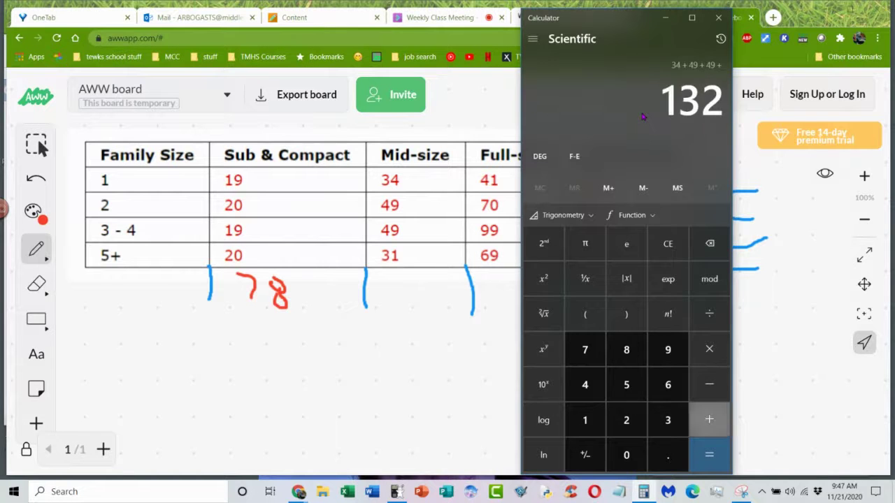
text( 31)
key(Return)
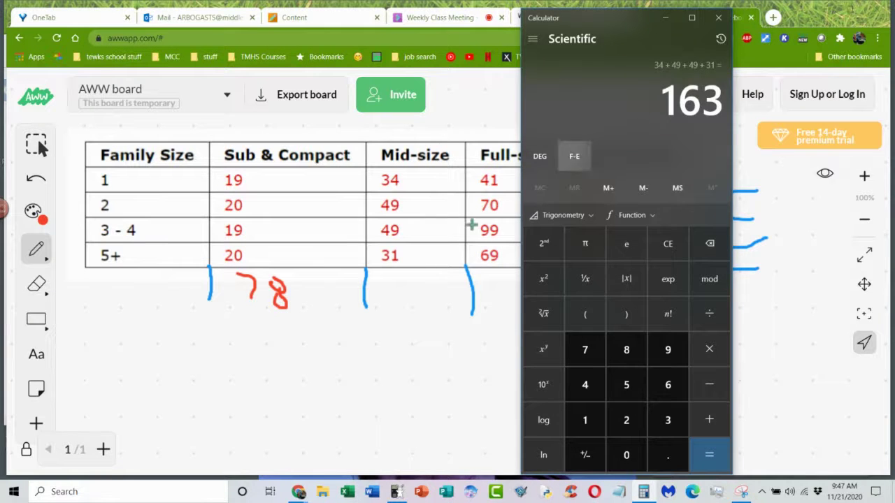
mouse_move(386, 279)
mouse_down()
mouse_move(386, 301)
mouse_move(431, 286)
mouse_up()
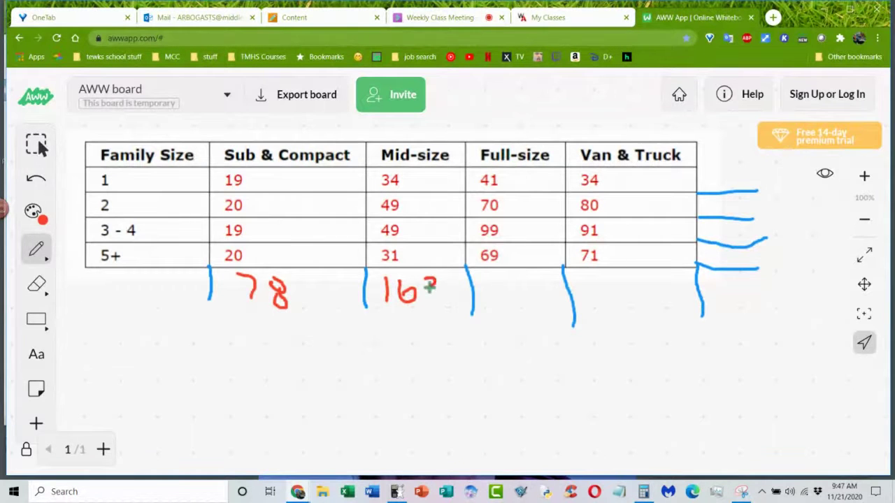
Add 41 + 70 + 99 + 69 in the Calculator and write 279 under the Full-size column on the whiteboard
click(643, 491)
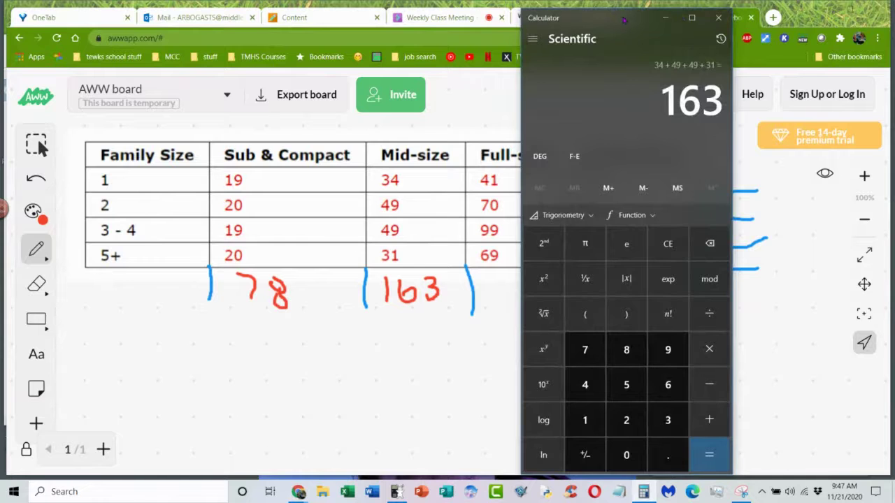
drag(624, 20, 271, 13)
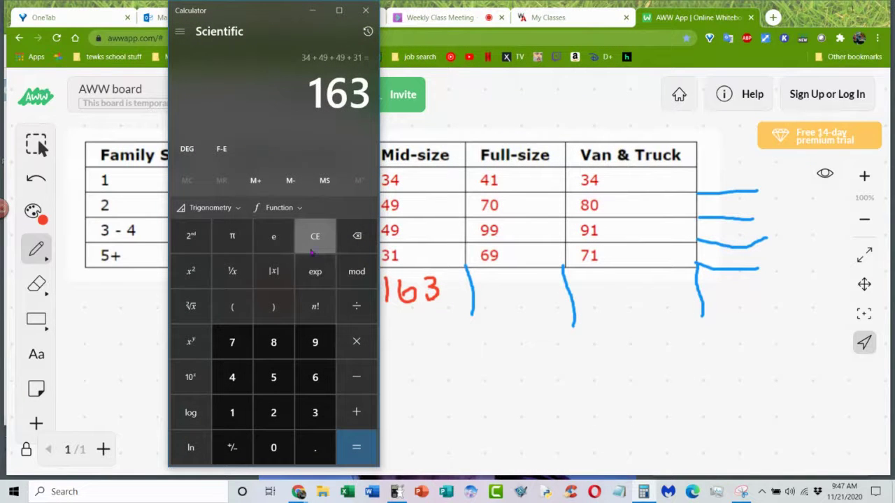
text(41)
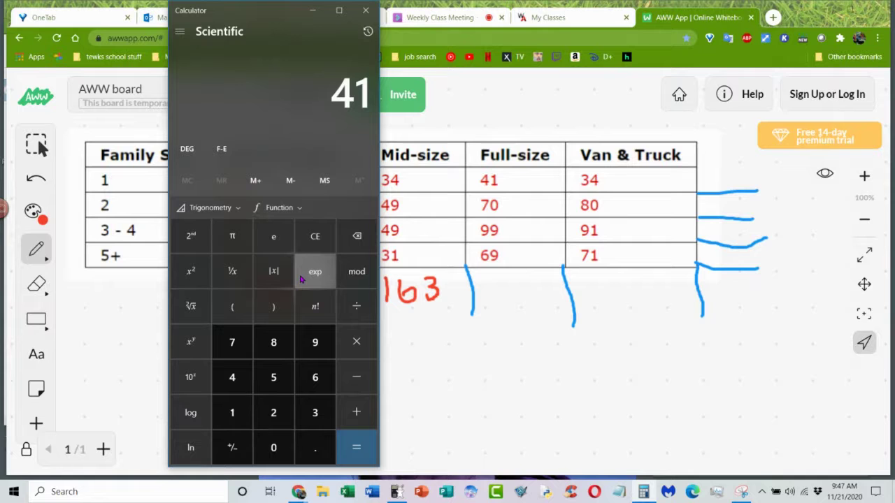
text( + 70)
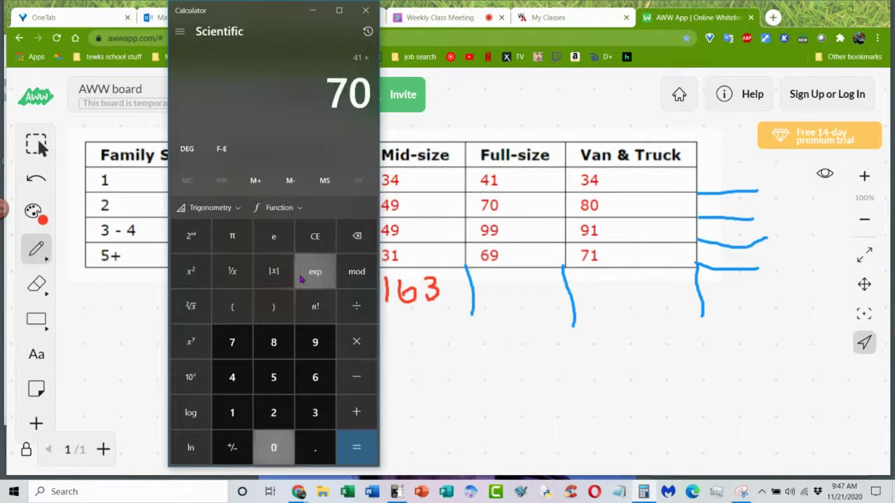
text( + 99 + 69)
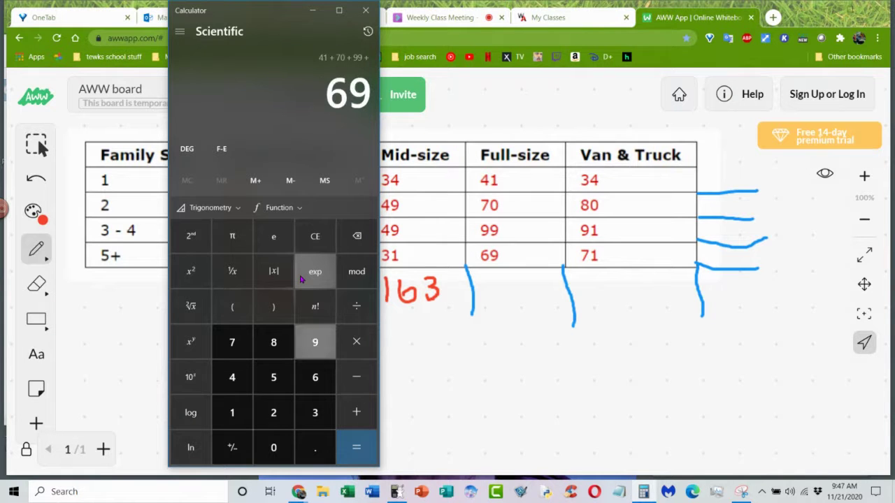
key(Return)
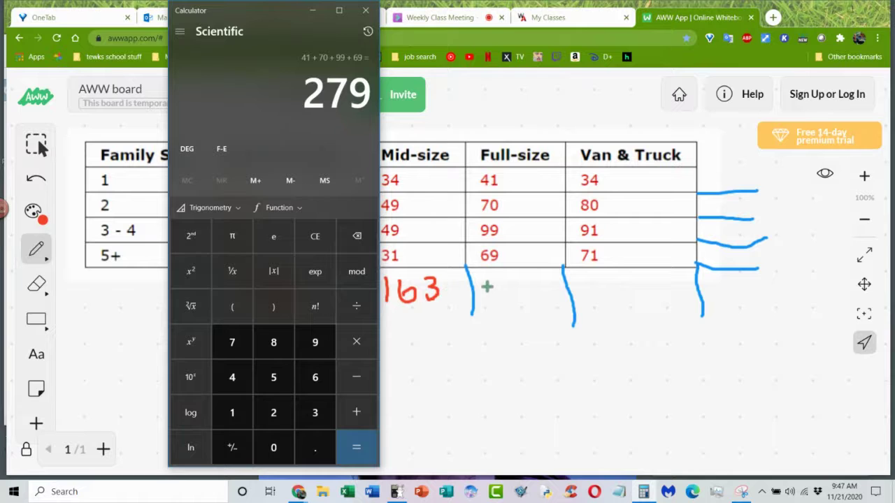
mouse_move(485, 285)
mouse_down()
mouse_move(494, 282)
mouse_move(502, 306)
mouse_move(524, 281)
mouse_move(517, 305)
mouse_move(533, 295)
mouse_move(546, 305)
mouse_up()
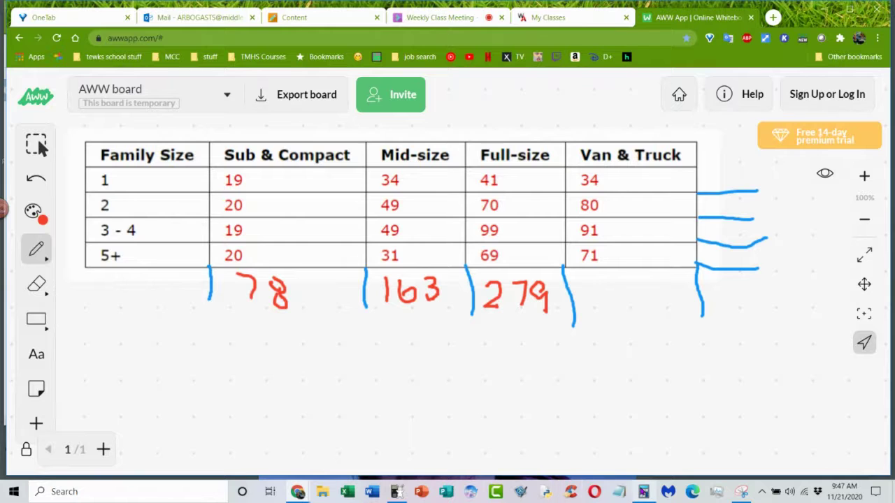
Add 34 + 80 + 91 + 71 in Calculator and handwrite the total 276 on the whiteboard below the Van & Truck column
click(643, 491)
text(34)
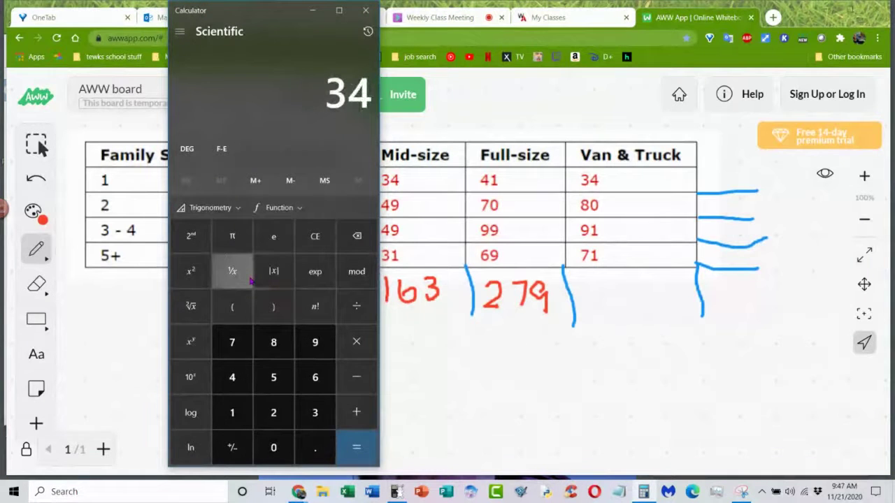
text( + 80)
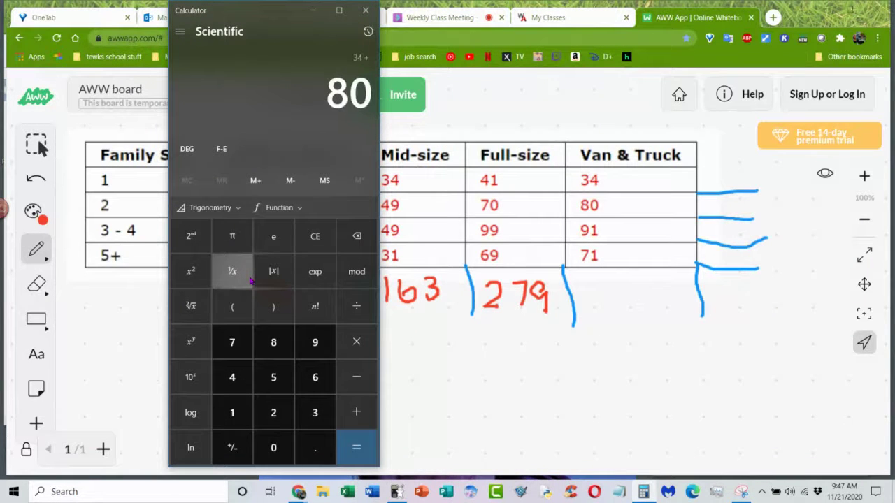
key(plus)
text(91)
key(plus)
text(71)
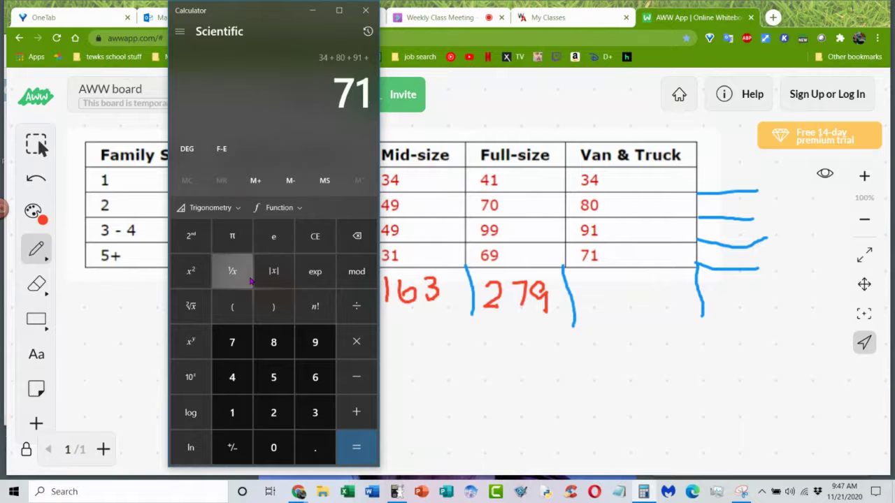
key(Return)
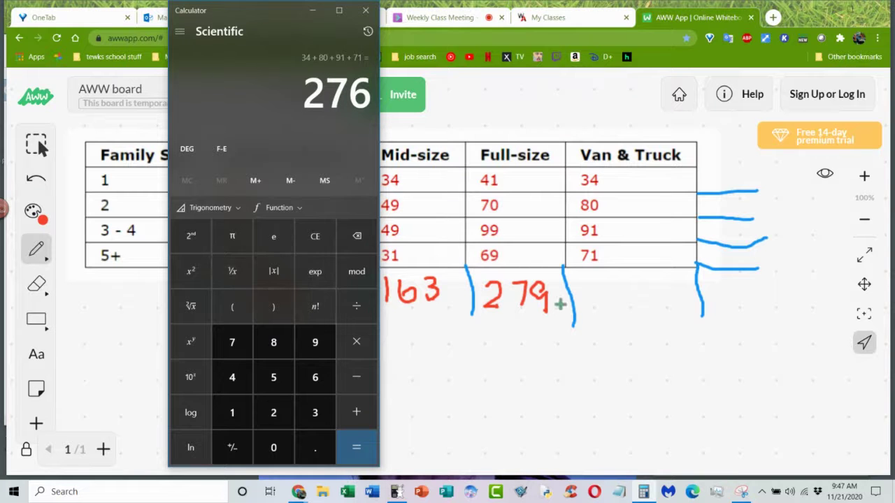
mouse_move(591, 282)
mouse_down()
mouse_move(605, 286)
mouse_move(594, 309)
mouse_move(615, 313)
mouse_up()
mouse_move(636, 284)
mouse_down()
mouse_move(630, 313)
mouse_move(655, 318)
mouse_up()
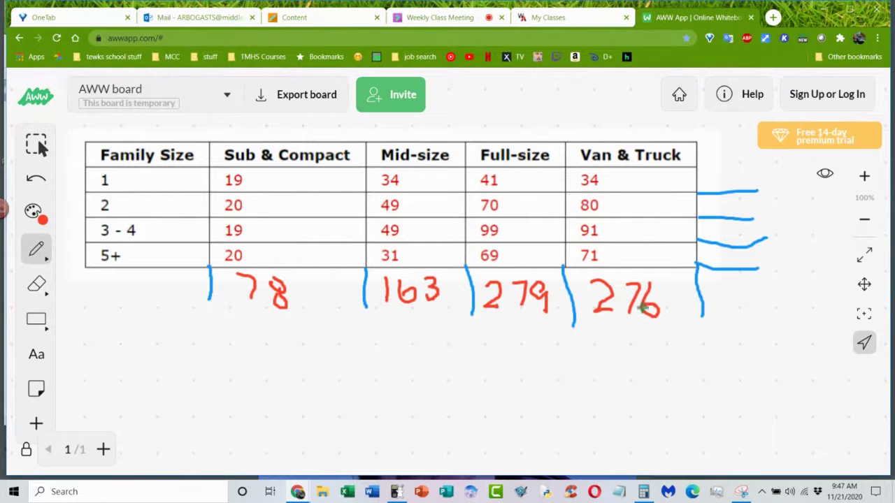
Add 19 + 34 + 41 + 34 in Calculator, moved clear of the needed cells, and handwrite 128 on the whiteboard beside the family size 1 row
click(643, 491)
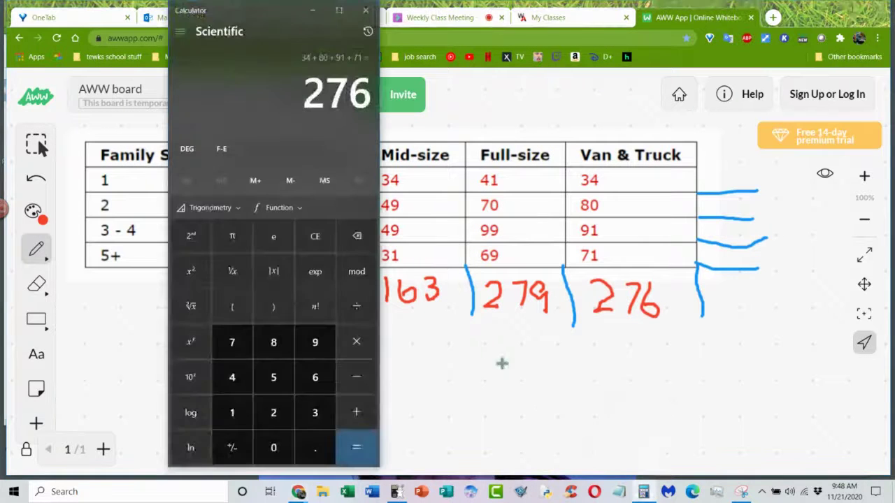
drag(245, 15, 59, 15)
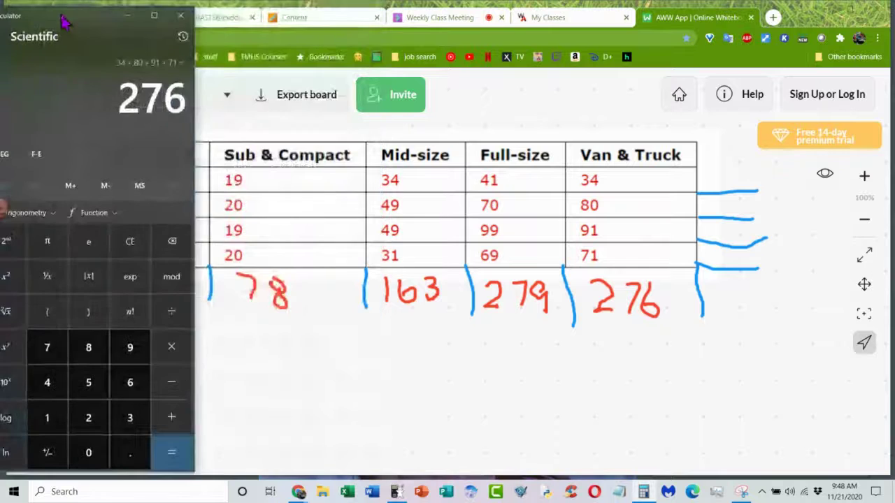
double_click(58, 15)
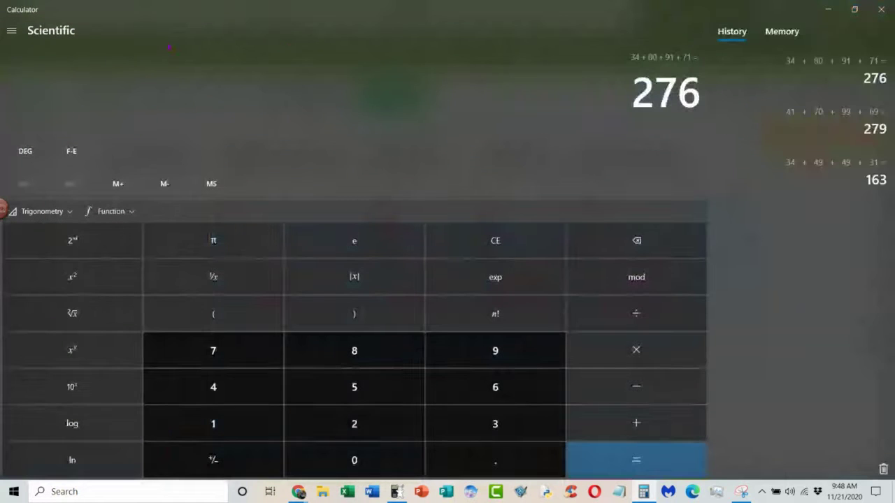
click(854, 9)
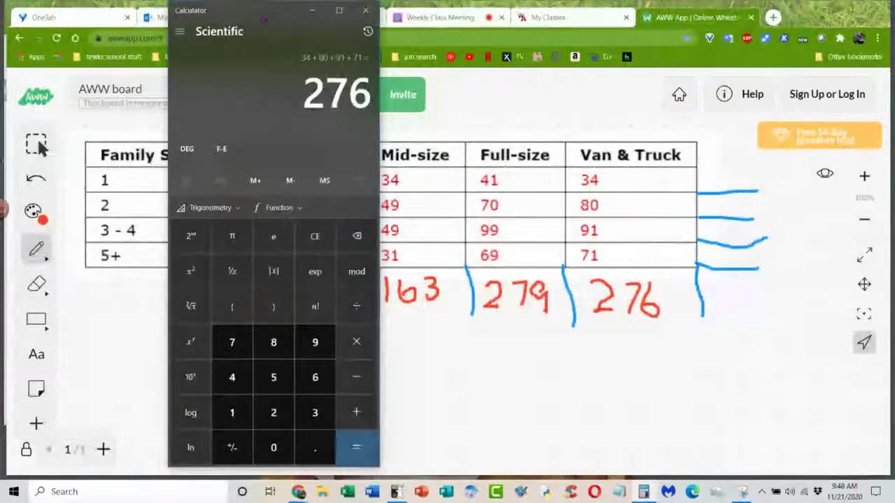
drag(259, 24, 766, 29)
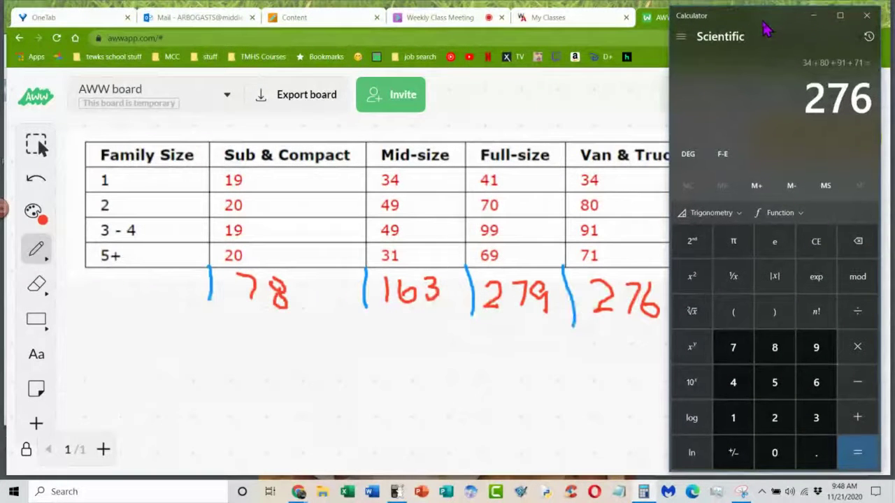
text(19 +)
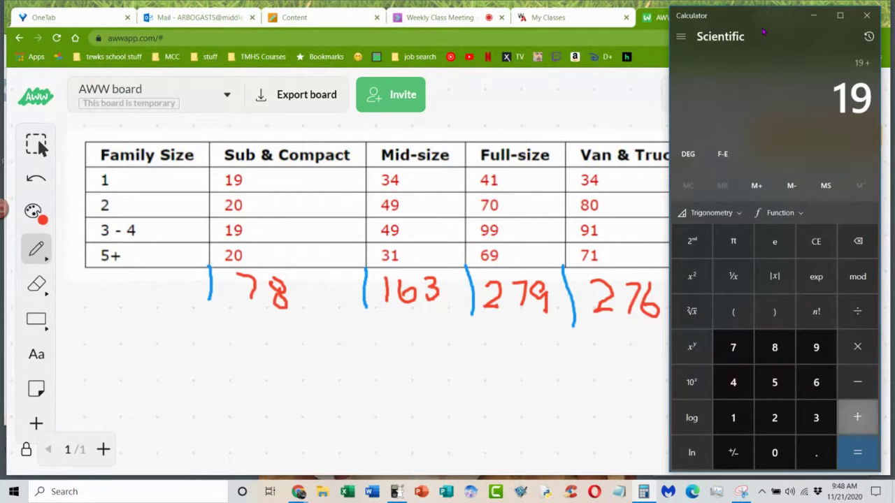
text( 34 +)
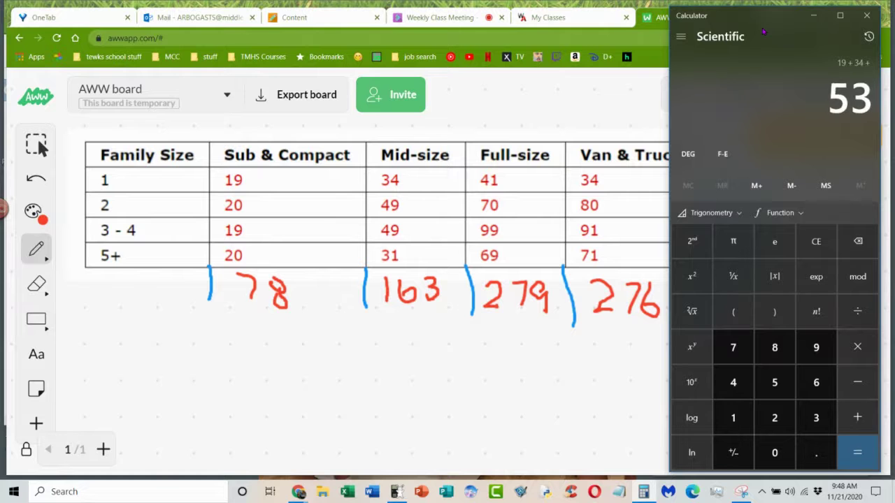
text( 41 + 34)
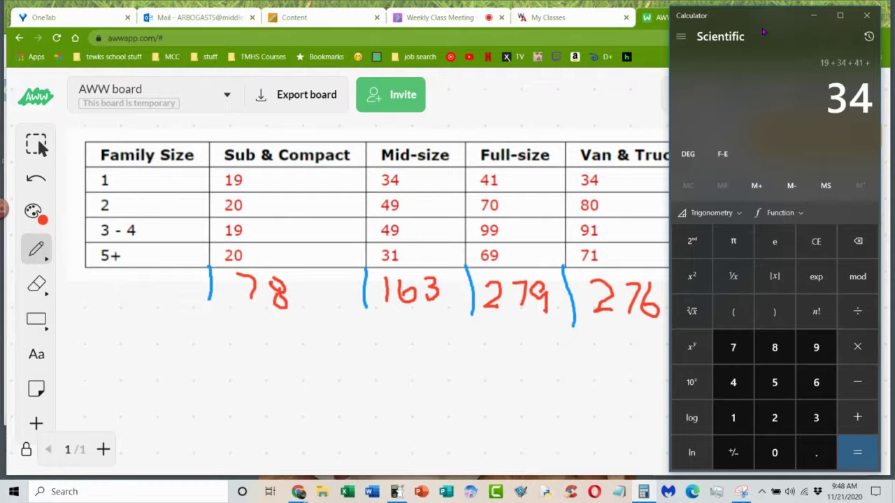
key(Return)
drag(771, 18, 503, 44)
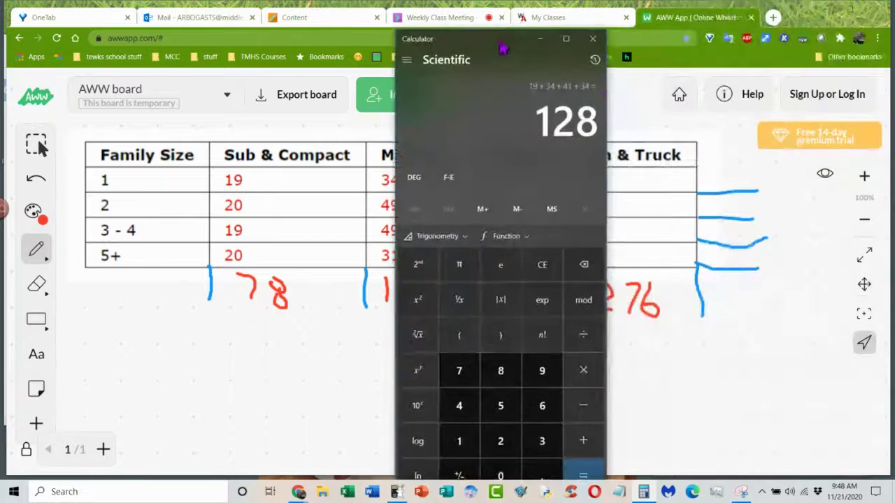
click(714, 176)
drag(721, 171, 738, 187)
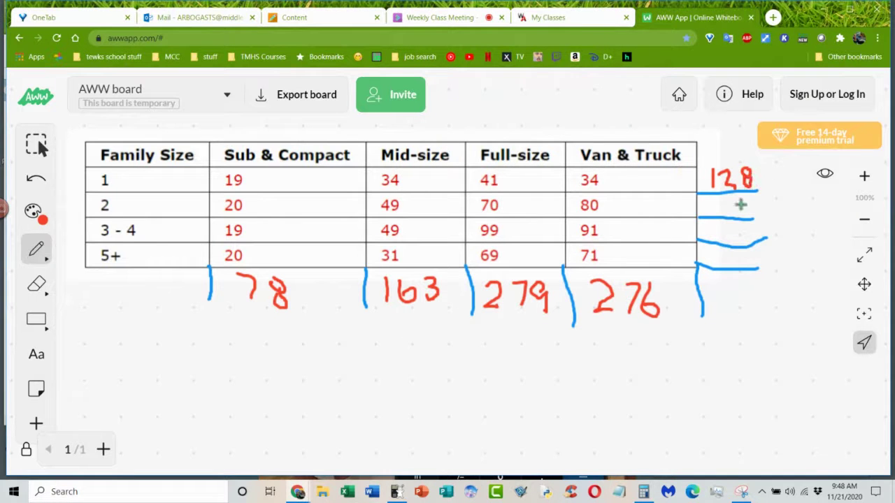
Add 20 + 49 + 70 + 80 in Calculator and handwrite the total 219 on the whiteboard beside the family size 2 row
click(639, 493)
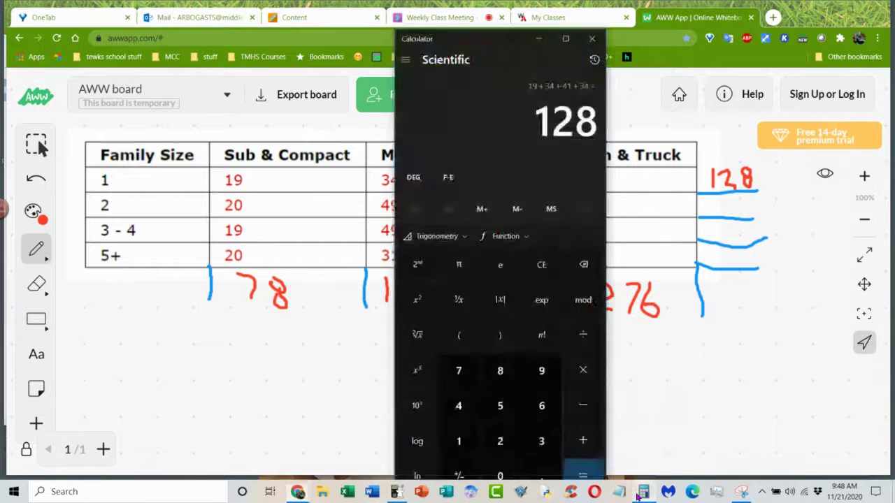
drag(474, 40, 753, 35)
text(20)
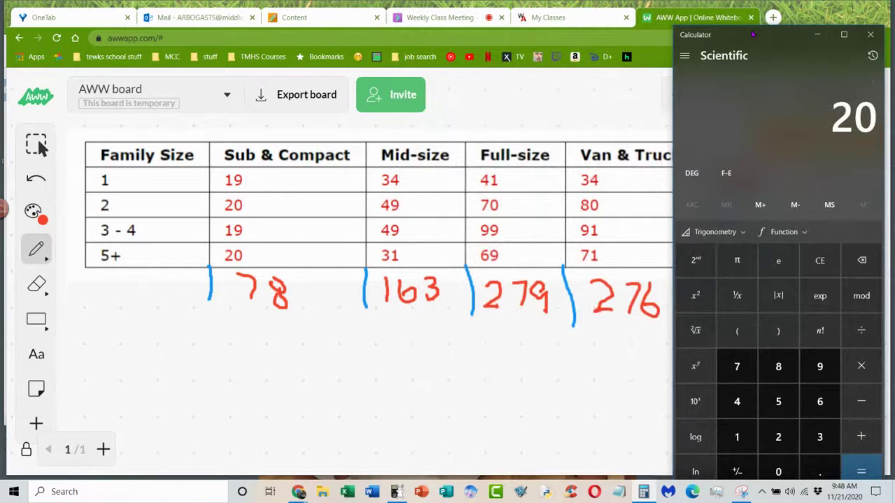
text( + 49 + 70 + )
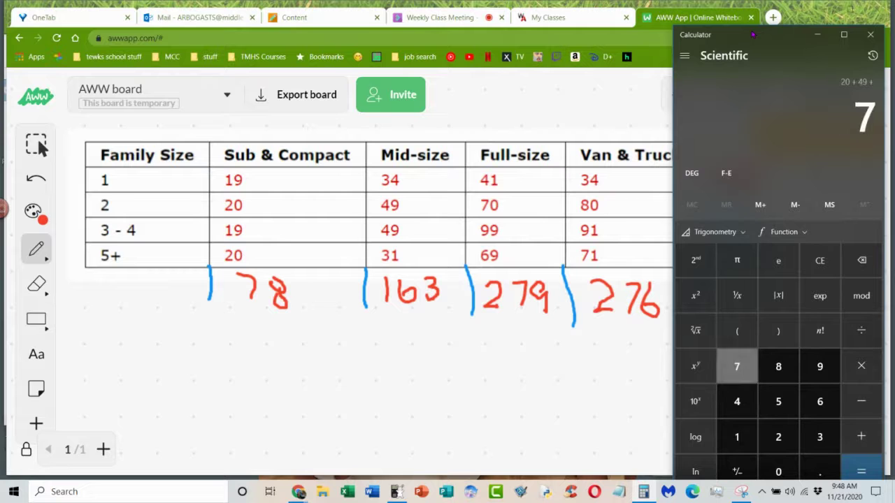
text(80)
key(Return)
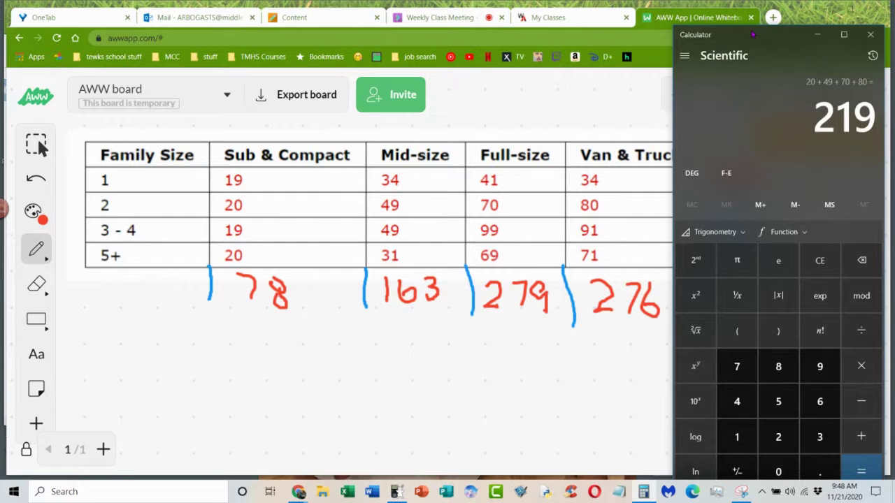
drag(746, 44, 523, 34)
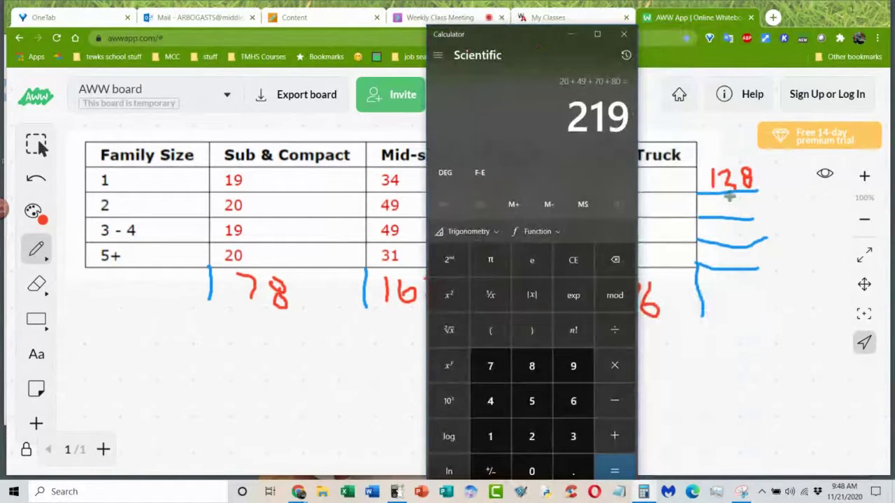
drag(710, 200, 716, 209)
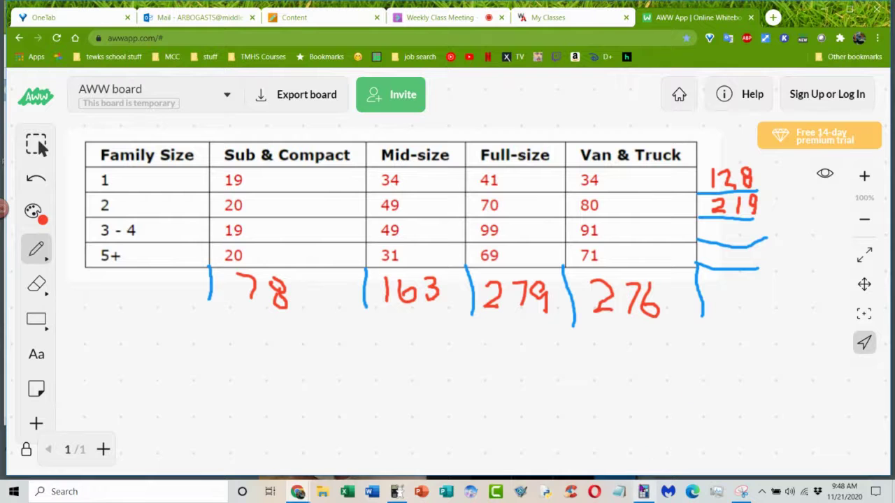
Add 19 + 49 + 99 + 91 in Calculator and handwrite the total 258 on the whiteboard beside the family size 3 - 4 row
click(639, 487)
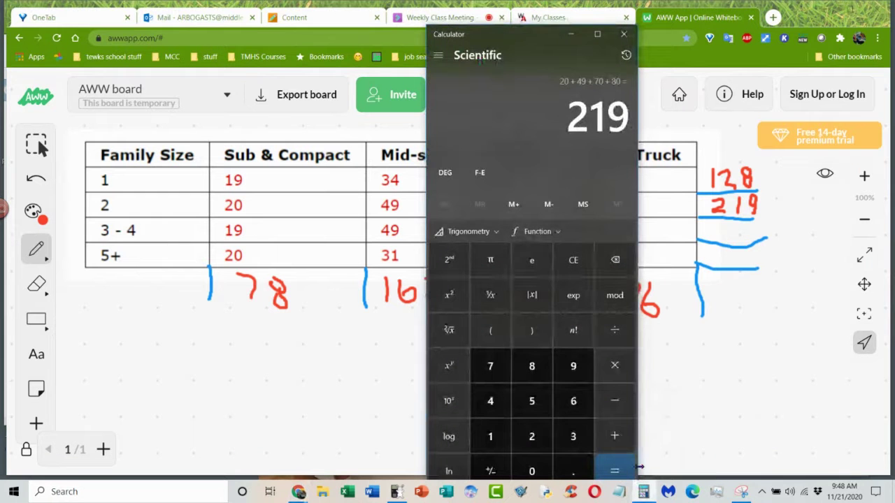
text(19+49+)
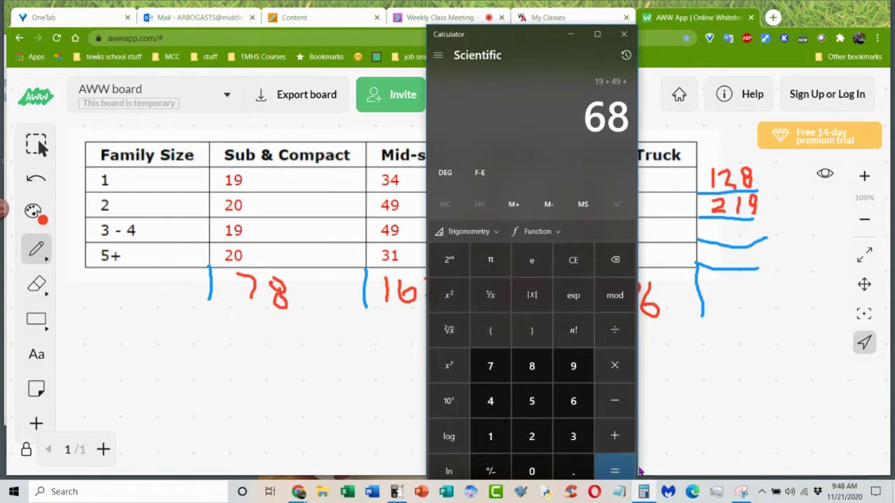
drag(508, 26, 268, 27)
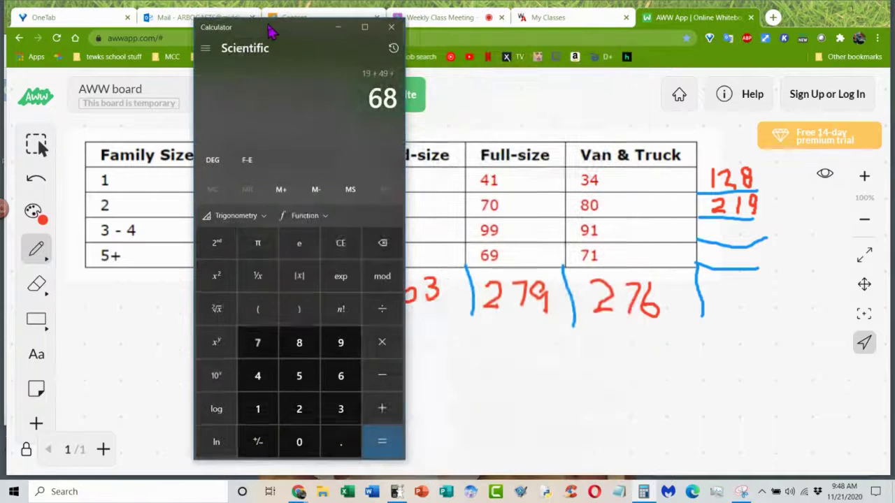
text(99 + 91)
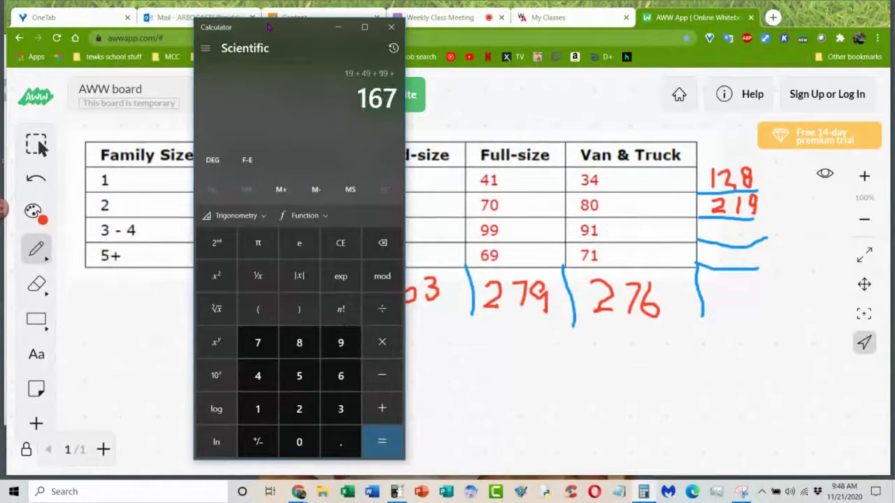
key(Return)
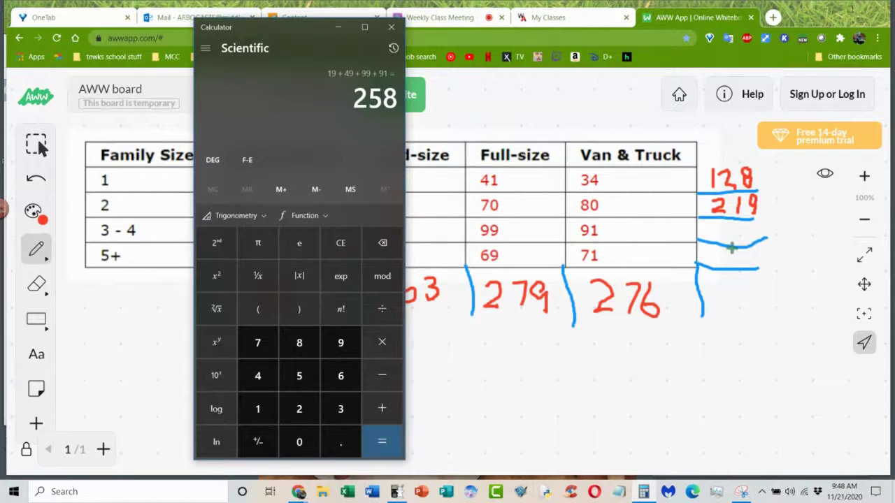
click(709, 225)
mouse_move(711, 226)
mouse_down()
mouse_move(718, 239)
mouse_move(732, 232)
mouse_move(727, 243)
mouse_move(737, 224)
mouse_up()
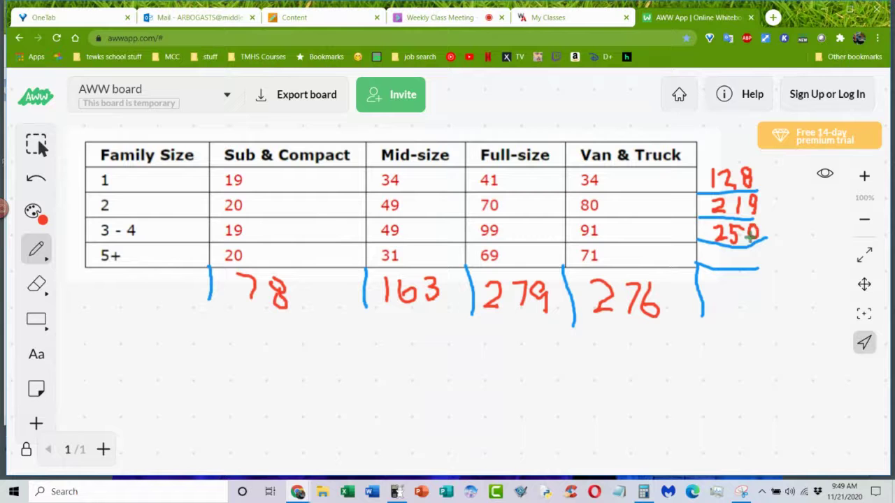
Add 20 + 31 + 69 + 71 in Calculator and handwrite the total 191 on the whiteboard beside the family size 5+ row
click(644, 492)
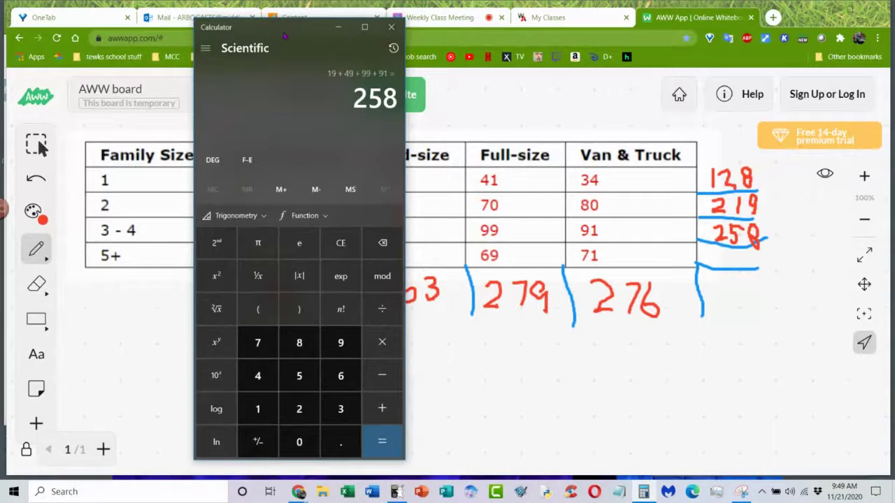
drag(284, 35, 166, 40)
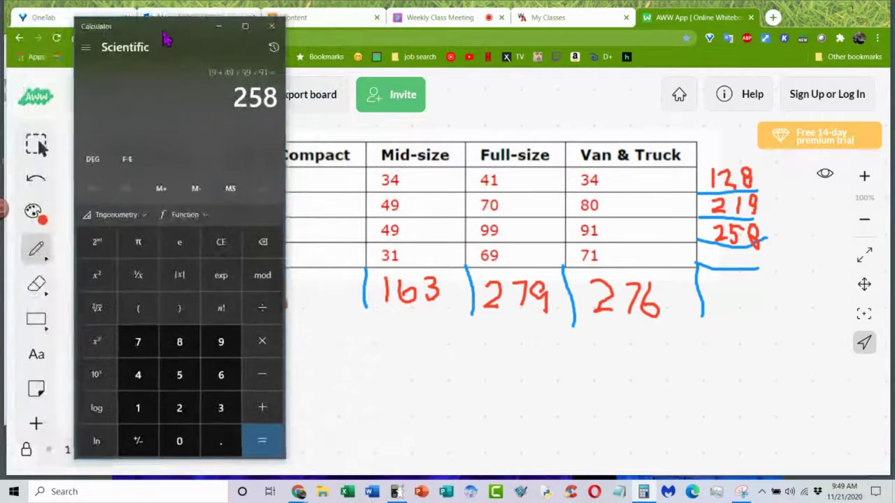
text(20 + 31 + )
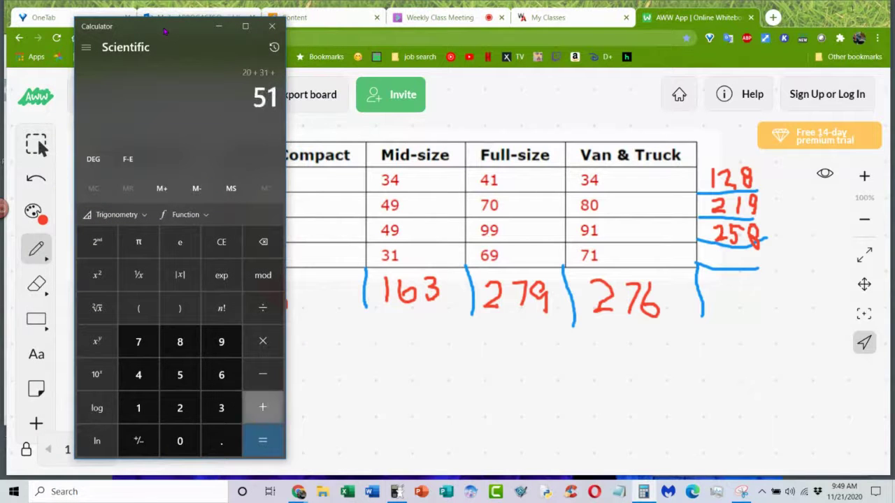
text(69 + 71)
key(Return)
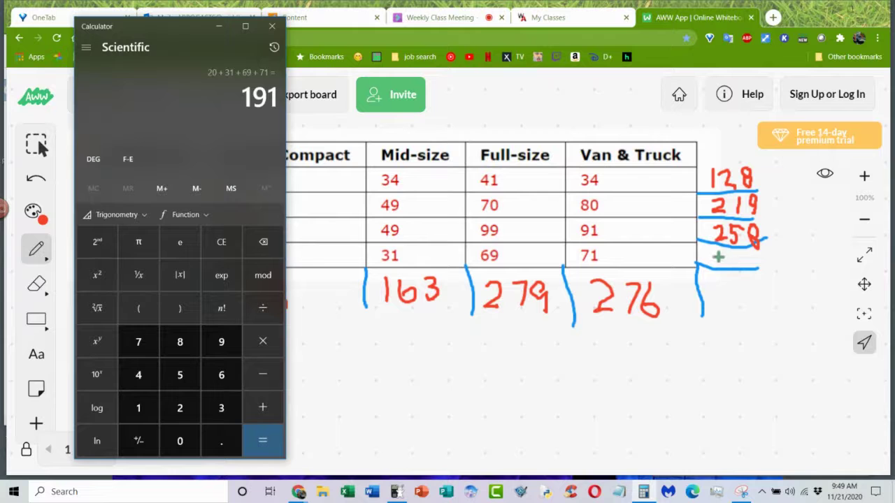
mouse_move(719, 246)
mouse_down()
mouse_move(715, 266)
mouse_move(740, 267)
mouse_up()
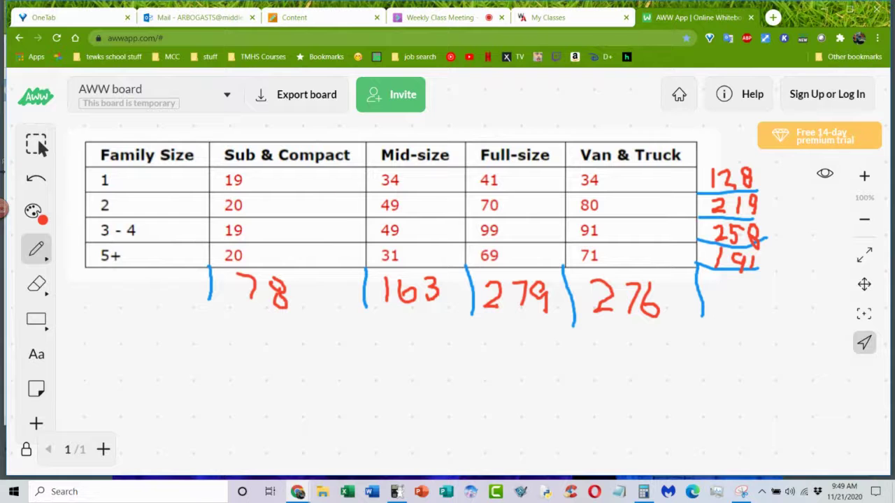
Add 128 + 219 + 258 + 191 in Calculator and handwrite the grand total 796 in green at the table's lower-right corner
click(33, 211)
click(160, 215)
click(643, 491)
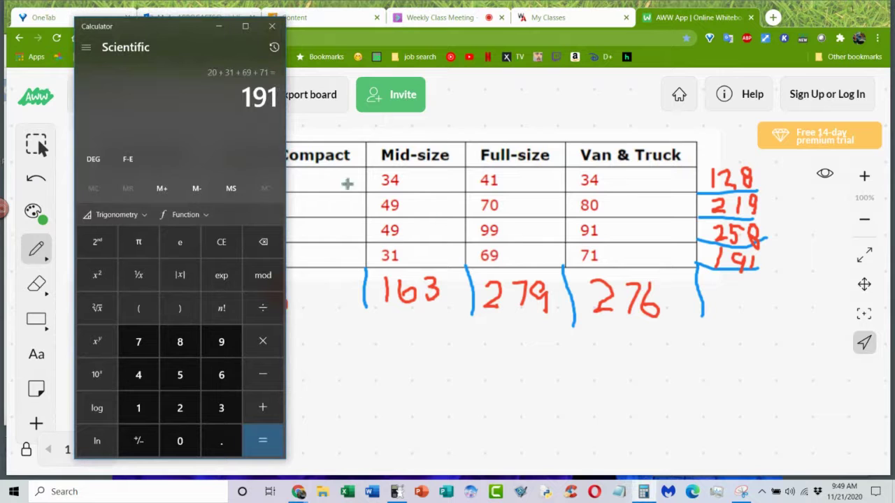
text(128 + )
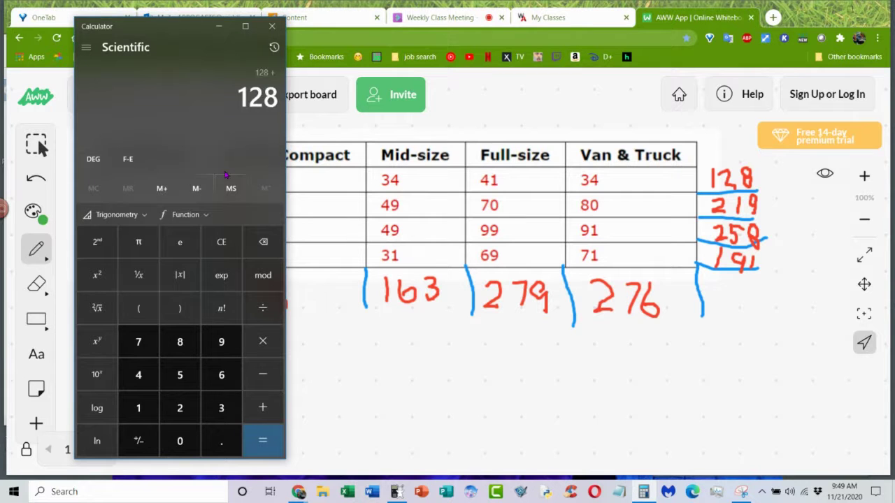
text(219 + 5)
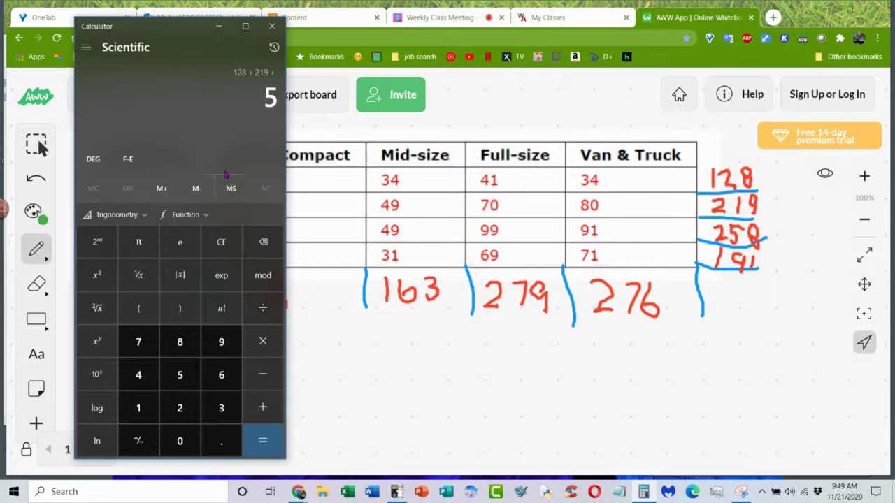
key(Delete)
text(258 + )
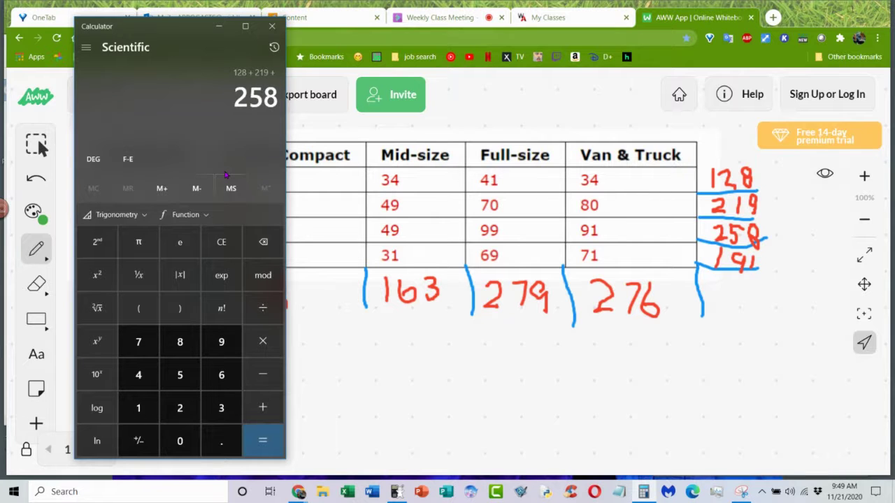
text(191 =)
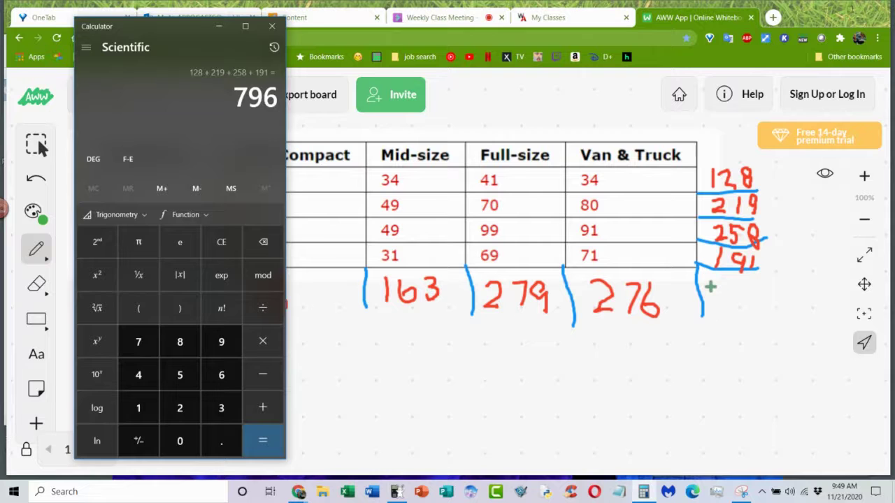
mouse_move(709, 285)
mouse_down()
mouse_move(727, 286)
mouse_move(720, 304)
mouse_move(769, 296)
mouse_move(757, 302)
mouse_up()
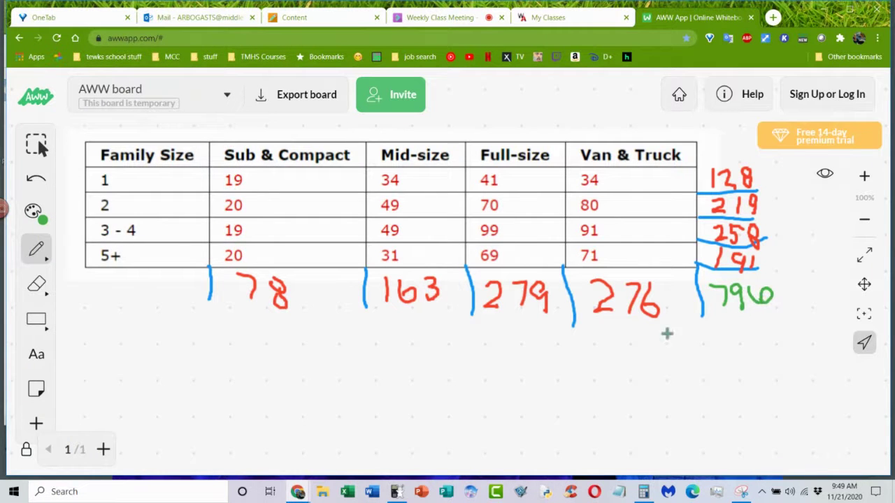
Check the grand total by adding the column totals 78 + 163 + 279 + 276 in Calculator, moved clear of them
click(643, 491)
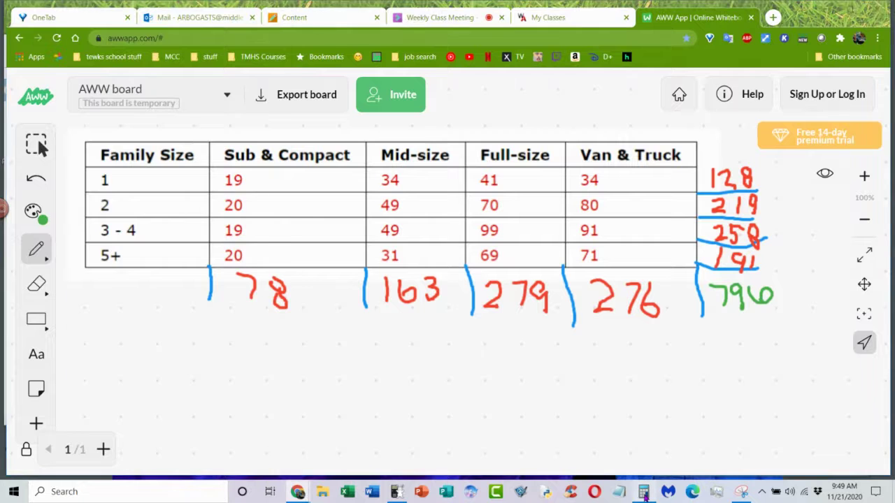
drag(148, 32, 751, 44)
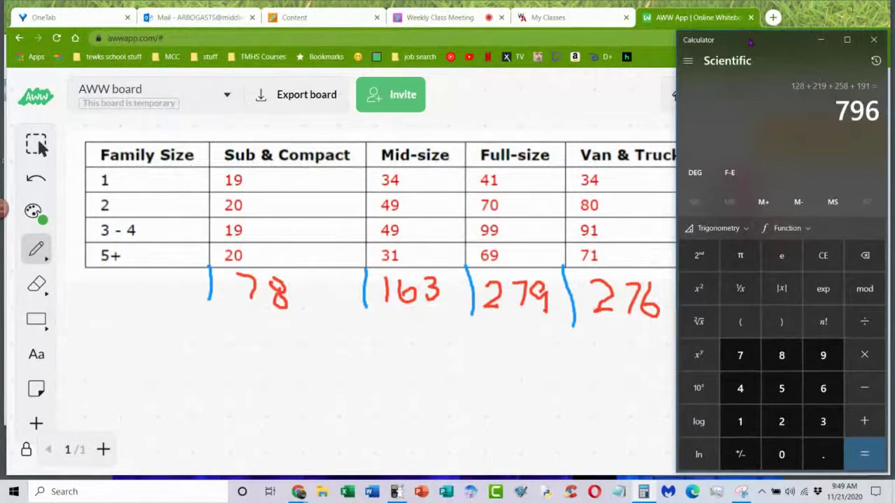
text(78 + 163 )
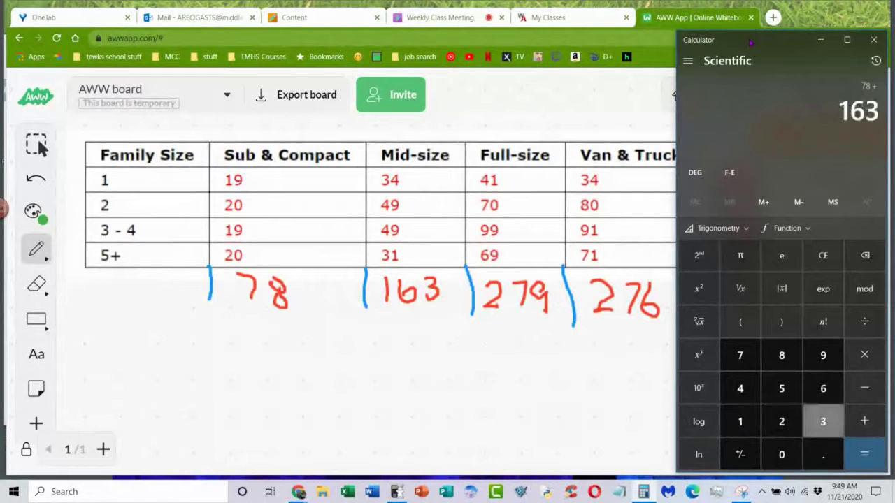
text(+ 279 + 27)
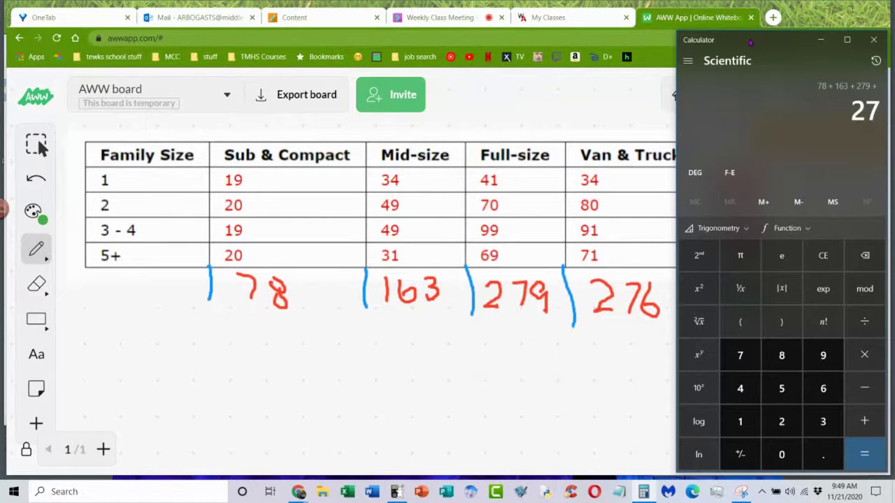
text(6)
key(Return)
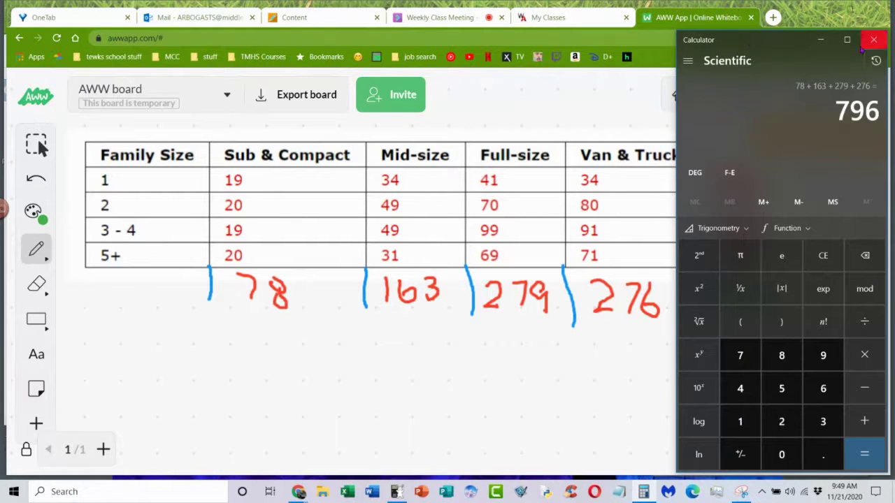
Calculate the expected count for family size 1, Sub & Compact as 128 × 78 ÷ 796 in Calculator, keeping the row totals uncovered
drag(786, 44, 520, 42)
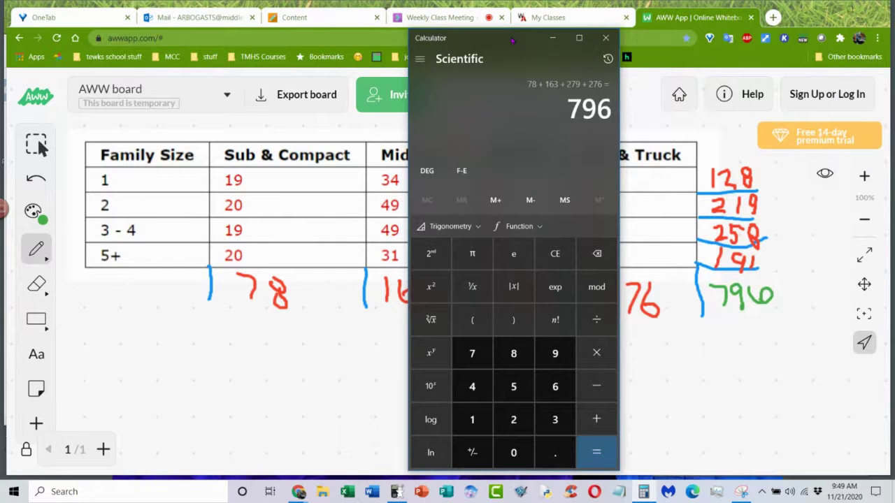
drag(513, 40, 87, 37)
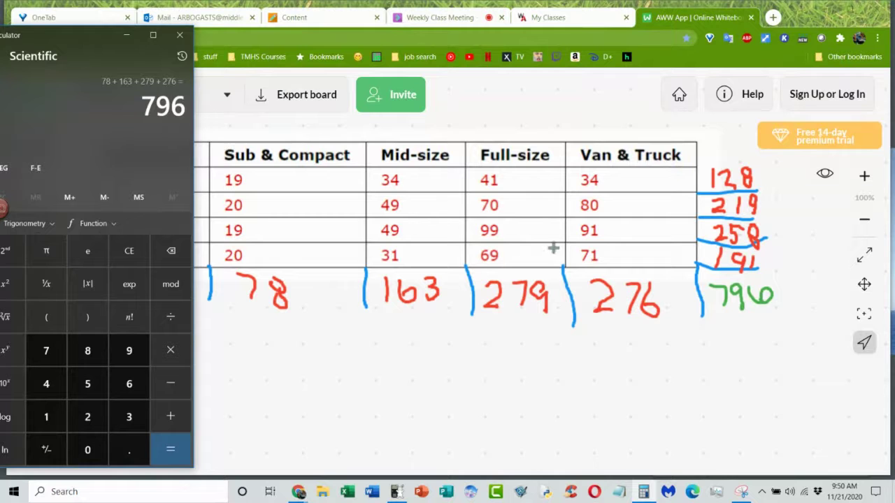
text(128)
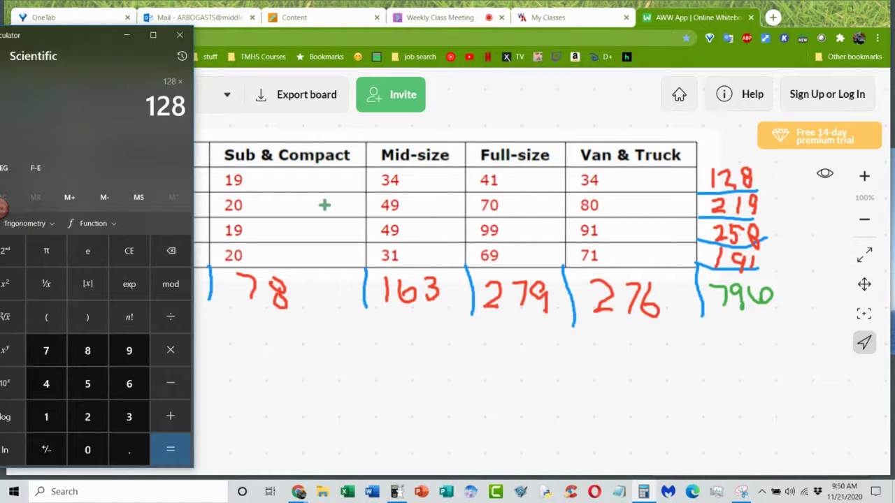
text(78/7)
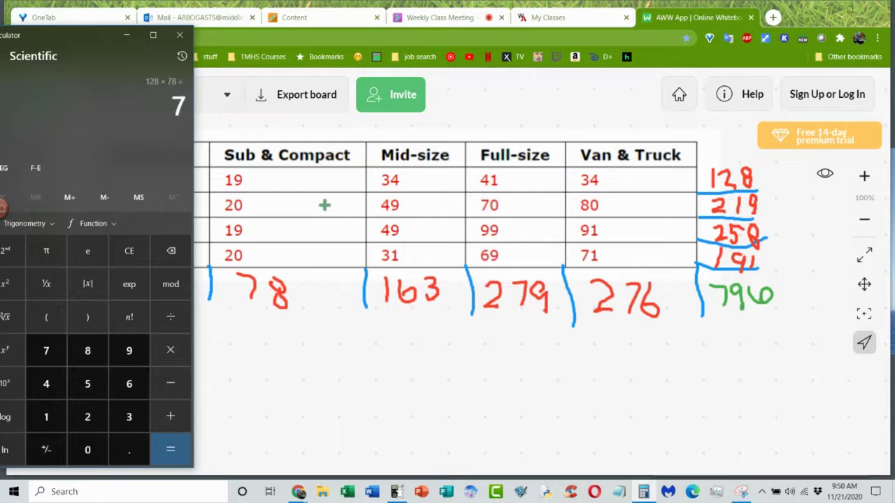
text(96)
key(Return)
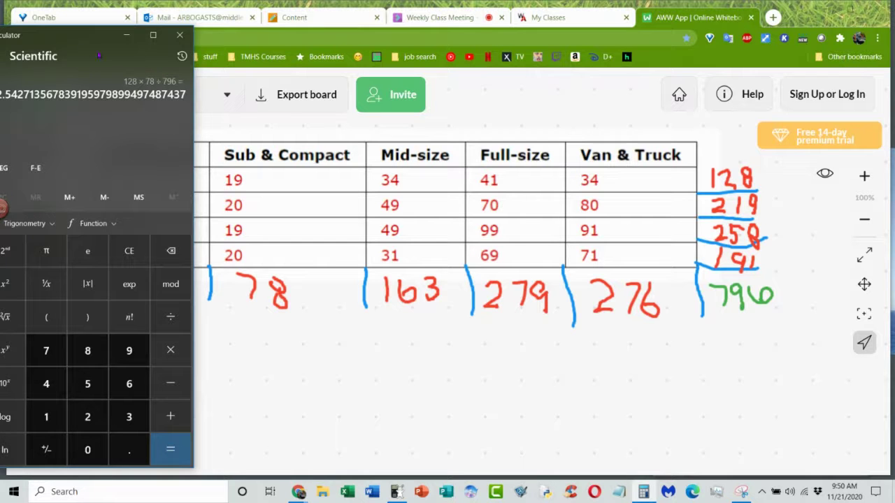
drag(73, 35, 105, 34)
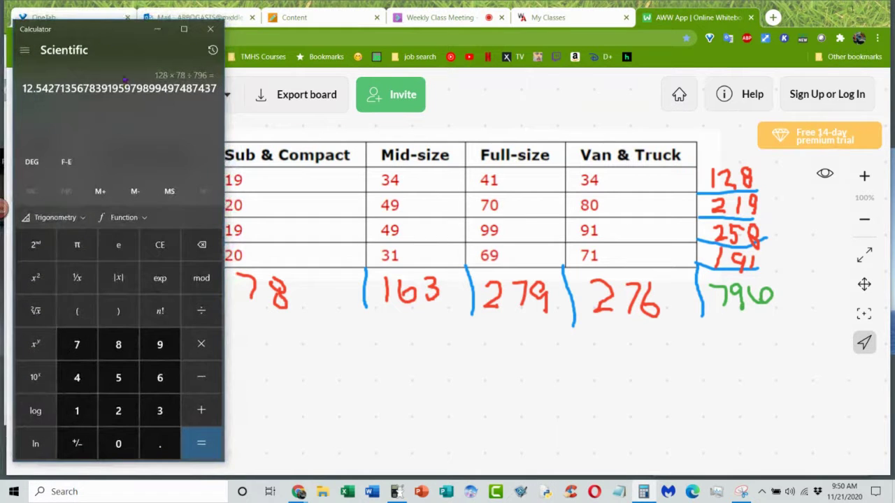
Handwrite 12.54 in green beside the 19 in the family size 1, Sub & Compact cell and dismiss the Quick Tip
click(280, 174)
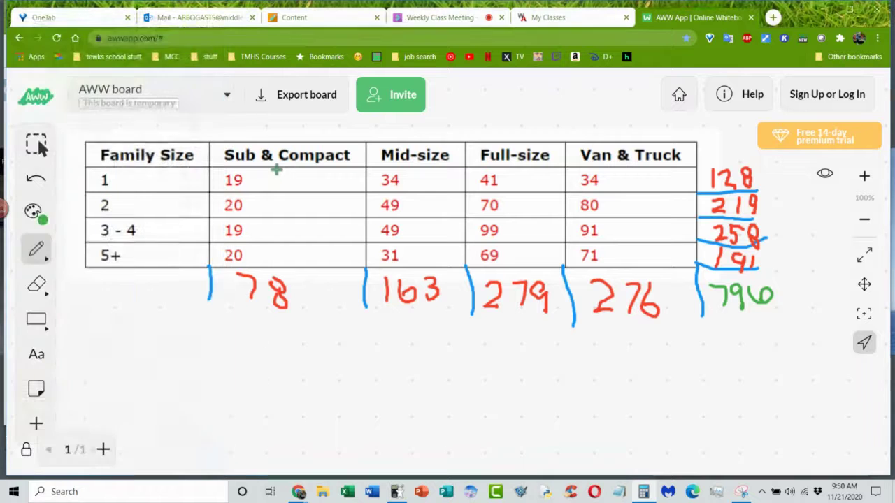
mouse_move(277, 170)
mouse_down()
mouse_move(270, 187)
mouse_move(292, 180)
mouse_up()
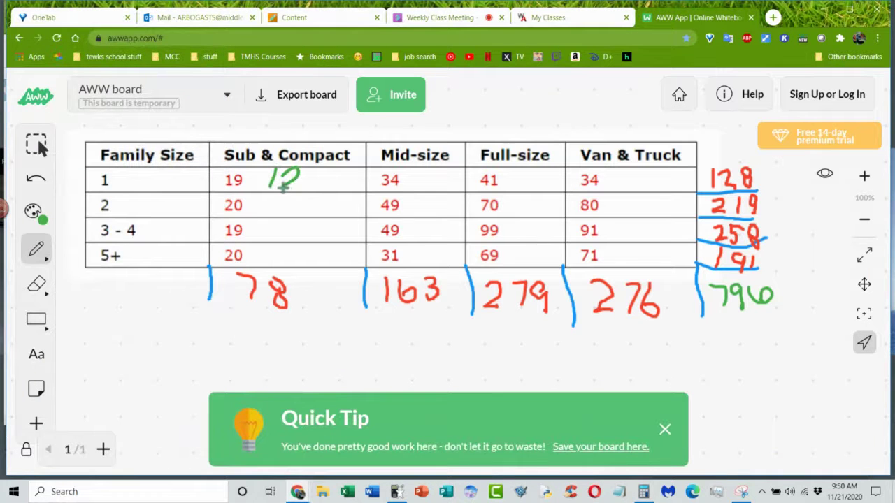
click(308, 185)
mouse_move(325, 184)
mouse_down()
mouse_move(320, 172)
mouse_move(334, 171)
mouse_move(359, 183)
mouse_move(357, 191)
mouse_up()
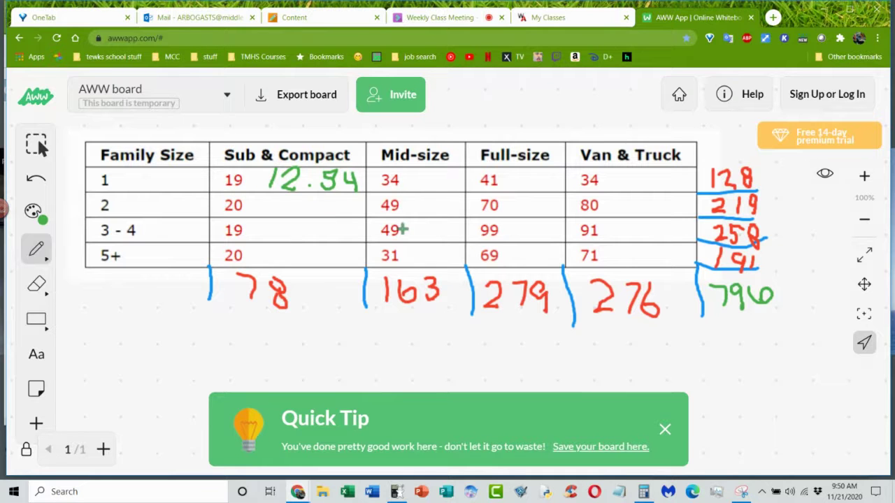
click(664, 430)
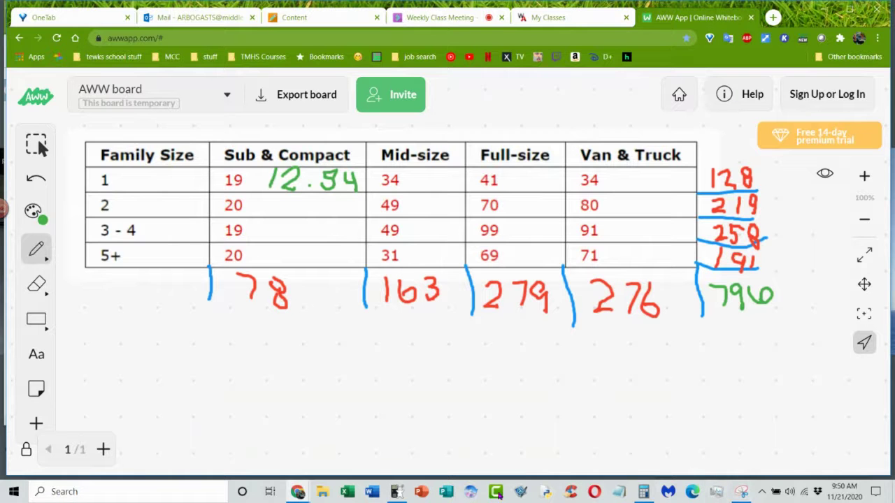
Switch to the TI-84 emulator Wabbitemu, turn the calculator on and open the χ²-Test from its statistical tests
click(397, 492)
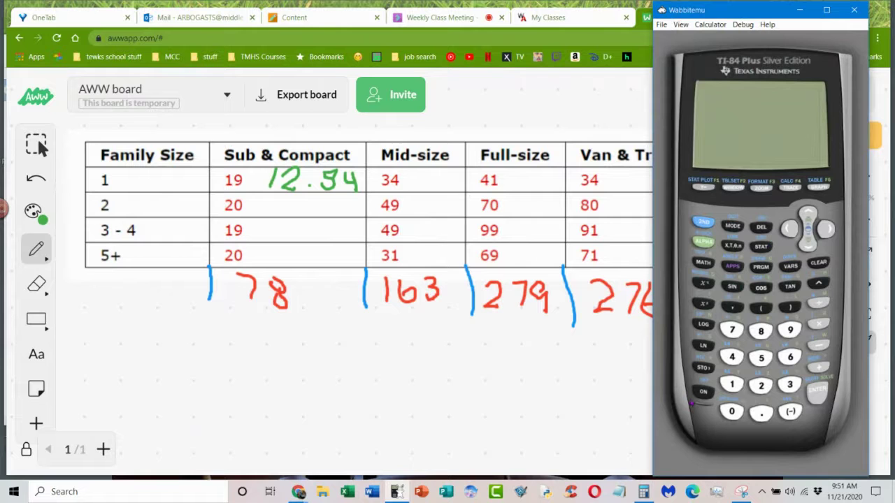
click(701, 393)
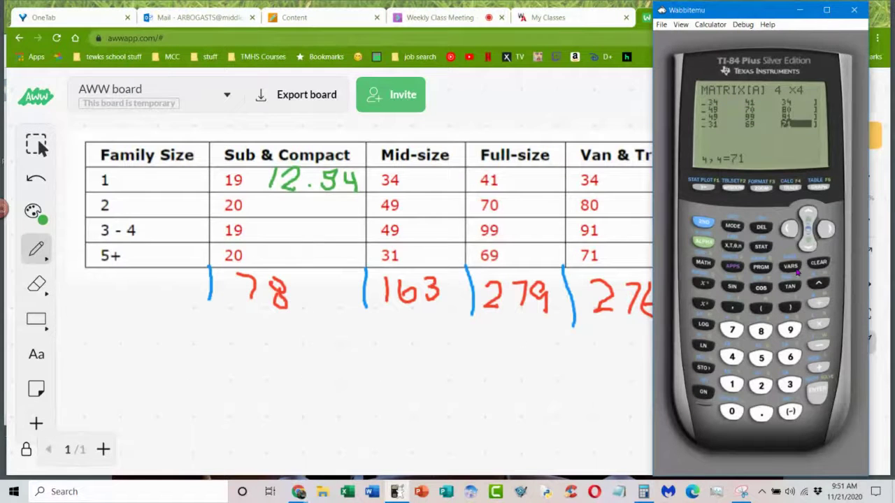
click(763, 248)
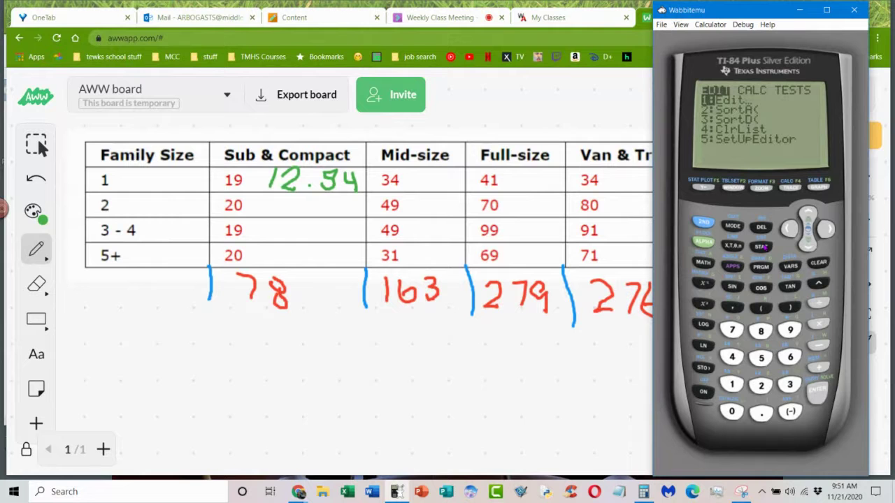
click(826, 228)
click(826, 229)
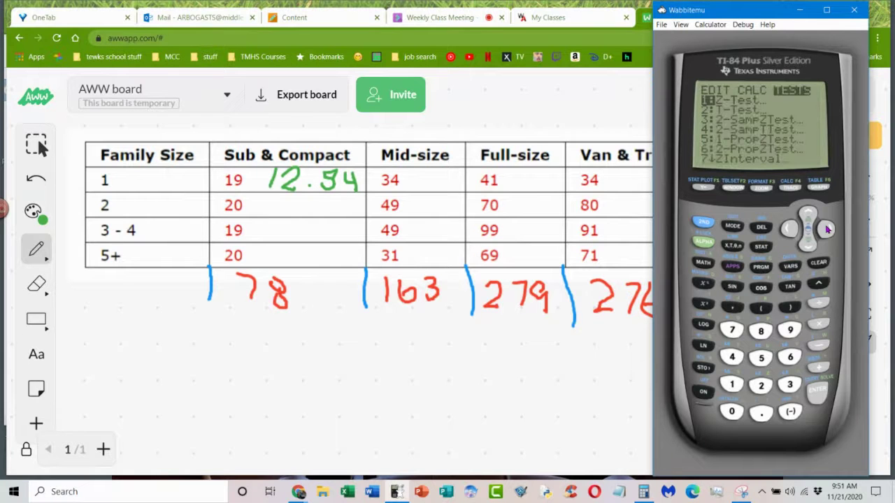
click(809, 246)
click(809, 246)
click(809, 246)
click(809, 246)
click(809, 246)
click(810, 246)
click(809, 246)
click(809, 246)
click(810, 246)
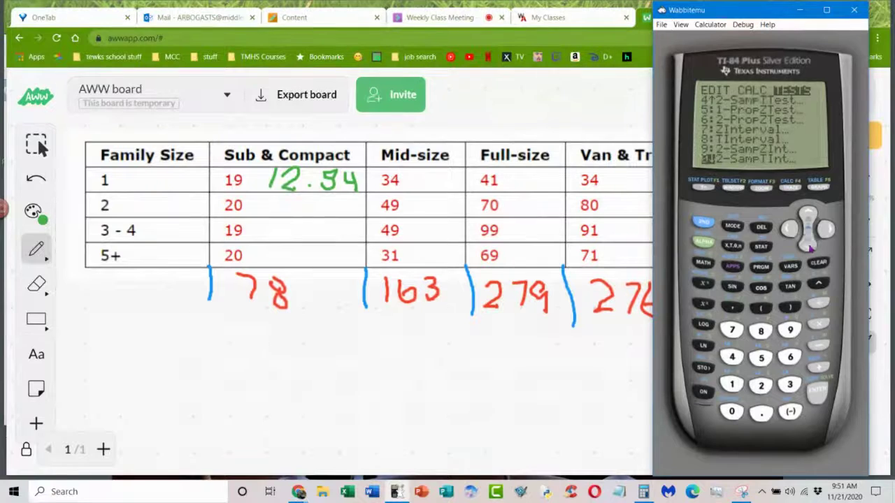
click(809, 246)
click(809, 246)
click(809, 246)
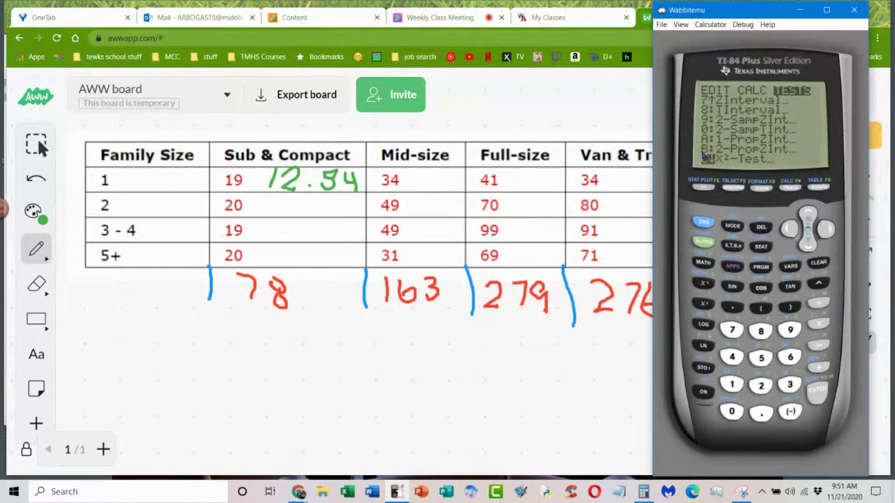
click(820, 389)
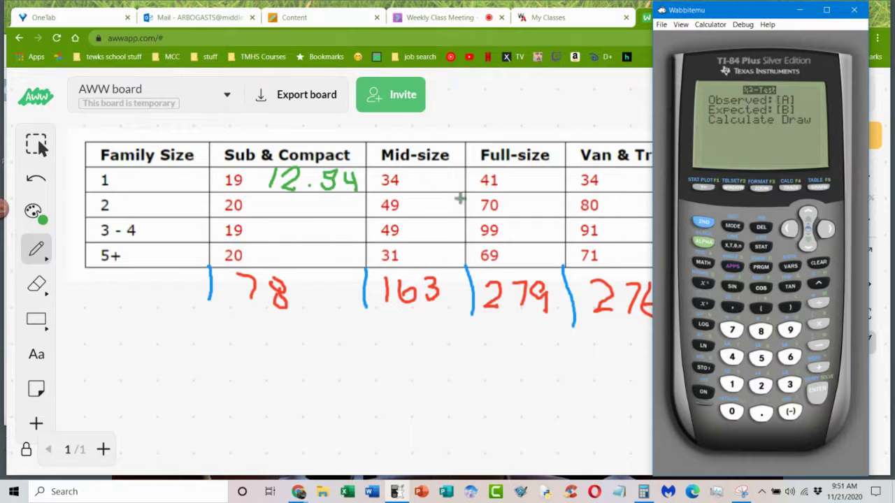
Calculate the χ²-Test with observed matrix [A] and expected matrix [B]
click(808, 248)
click(809, 248)
click(819, 399)
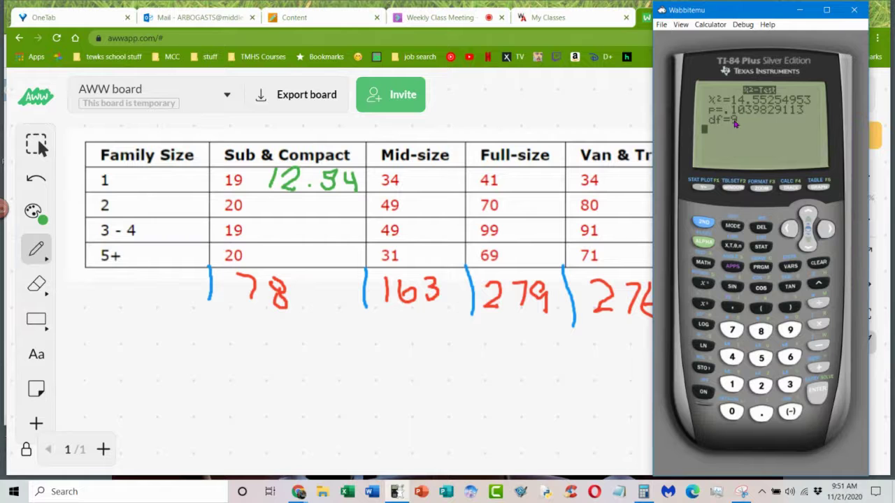
Move the emulator clear of the Van & Truck column and open matrix [B] in the matrix editor to examine the expected counts
drag(751, 15, 790, 21)
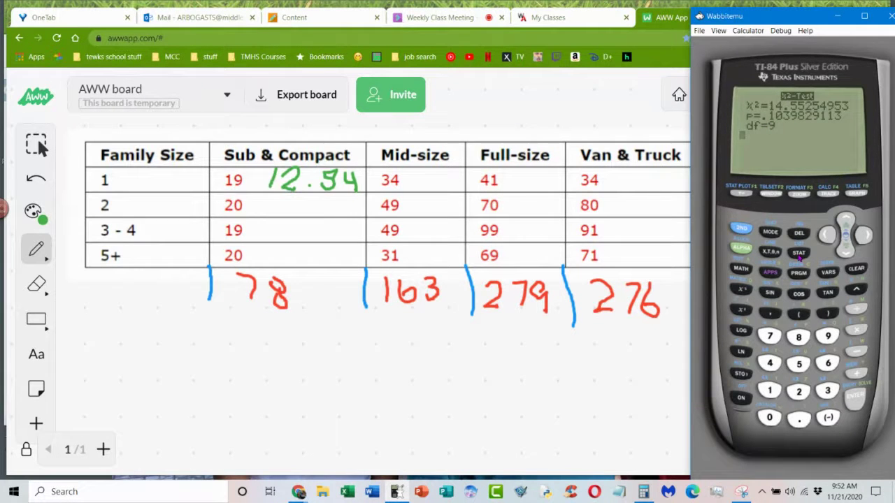
click(742, 229)
click(743, 267)
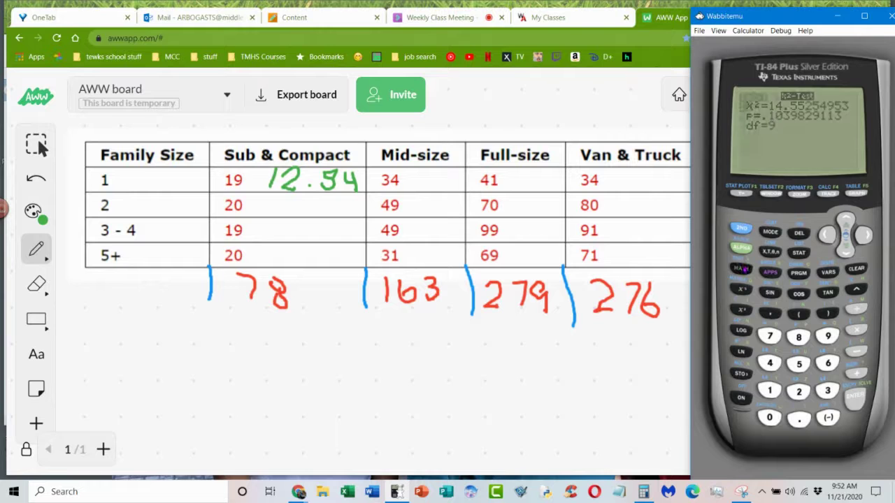
click(743, 229)
click(741, 288)
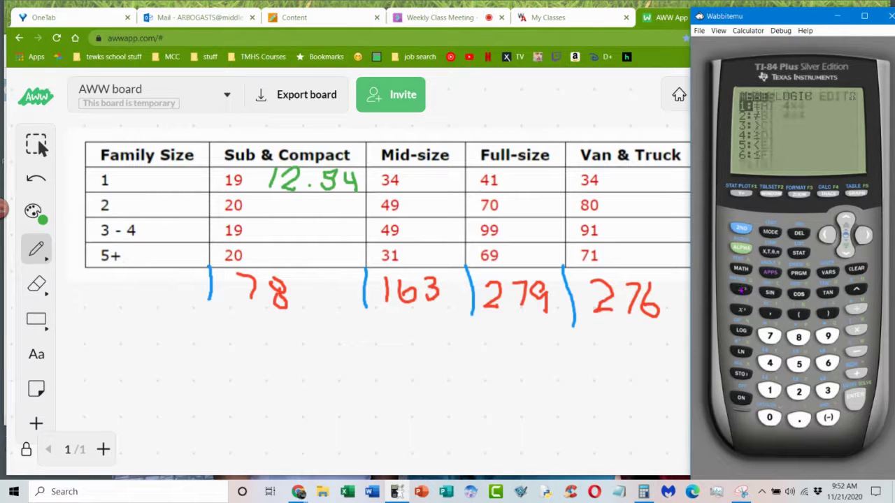
click(841, 249)
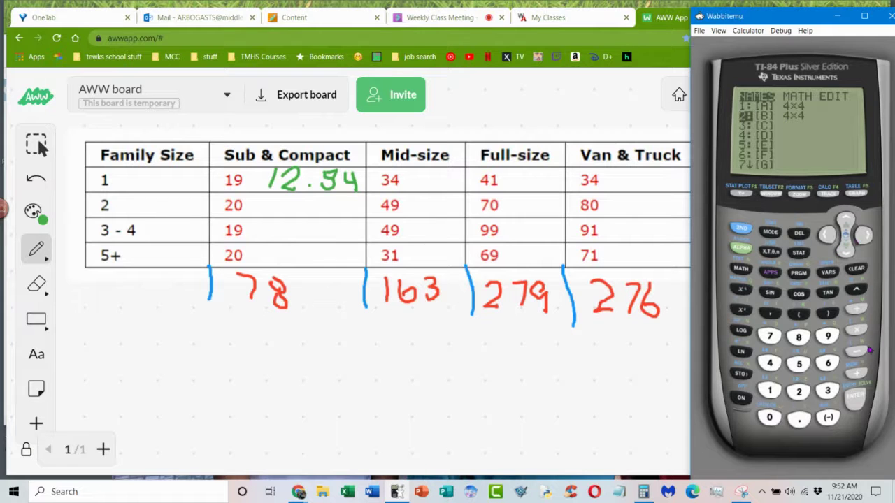
double_click(866, 238)
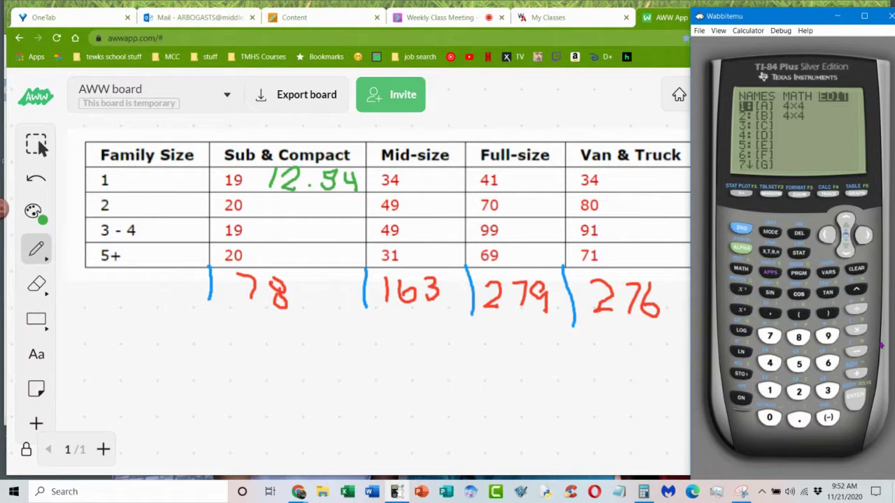
click(849, 255)
click(854, 396)
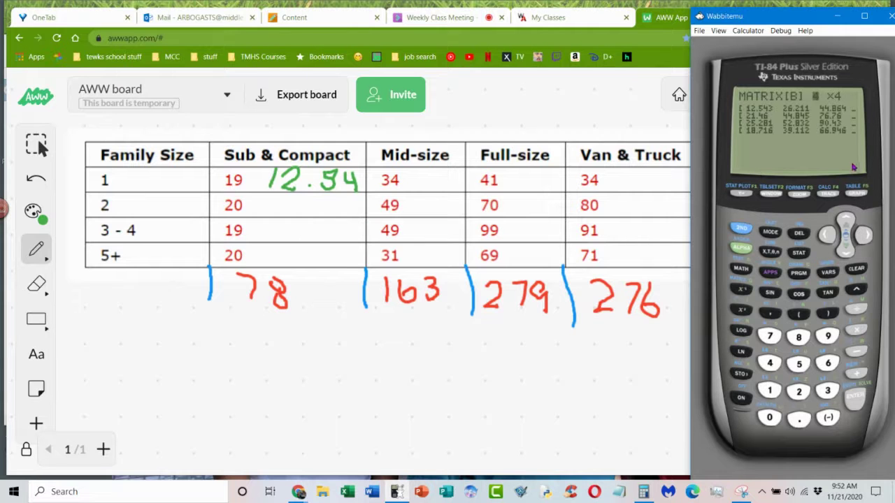
Step through matrix [B] to its fourth column and last row to examine the expected counts, and reposition the emulator beside the table
click(865, 236)
click(865, 236)
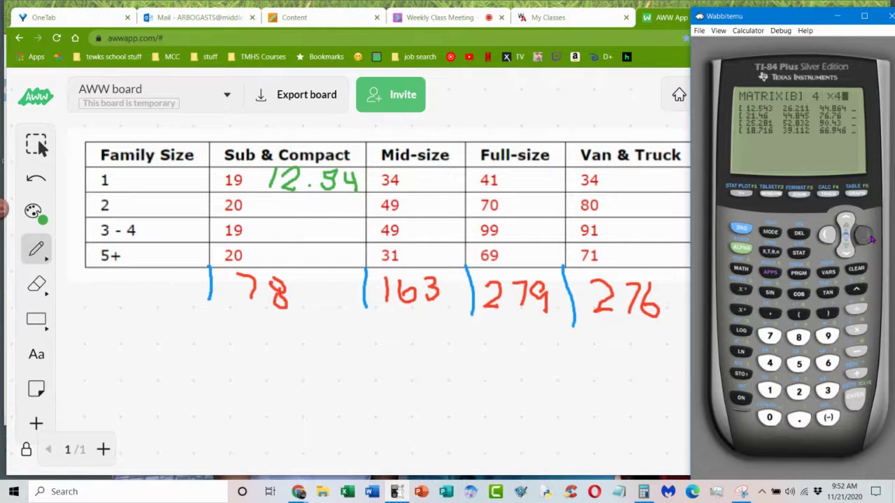
click(871, 240)
click(870, 239)
click(871, 240)
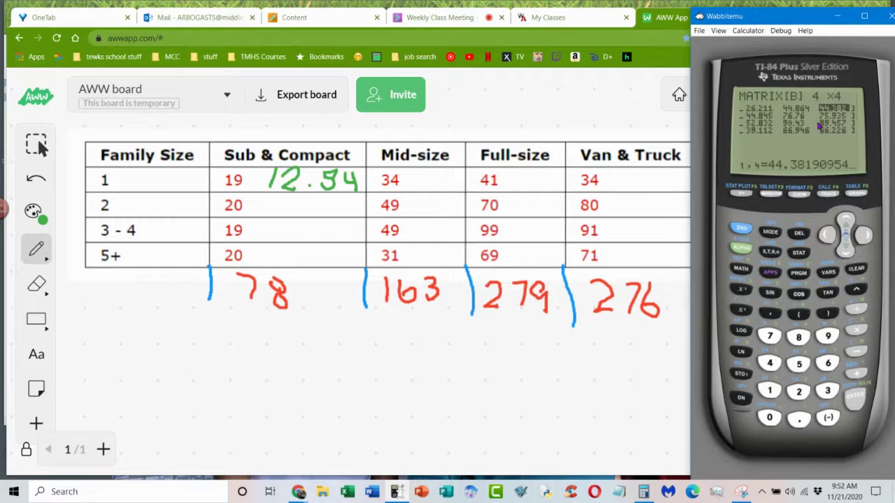
click(845, 253)
click(845, 253)
click(845, 253)
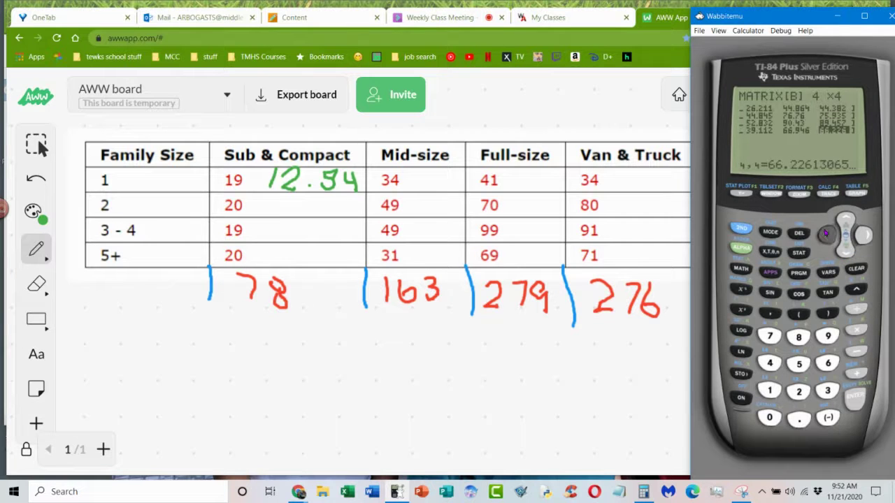
click(823, 234)
click(824, 234)
click(824, 234)
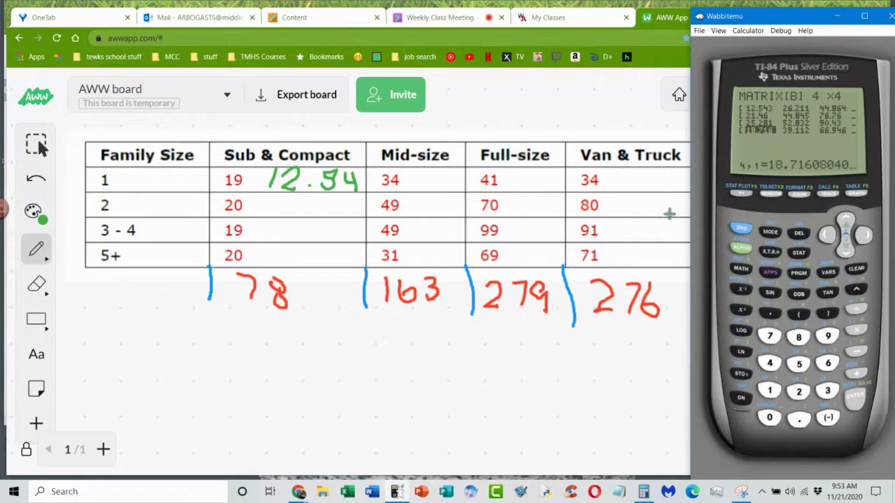
drag(756, 16, 706, 21)
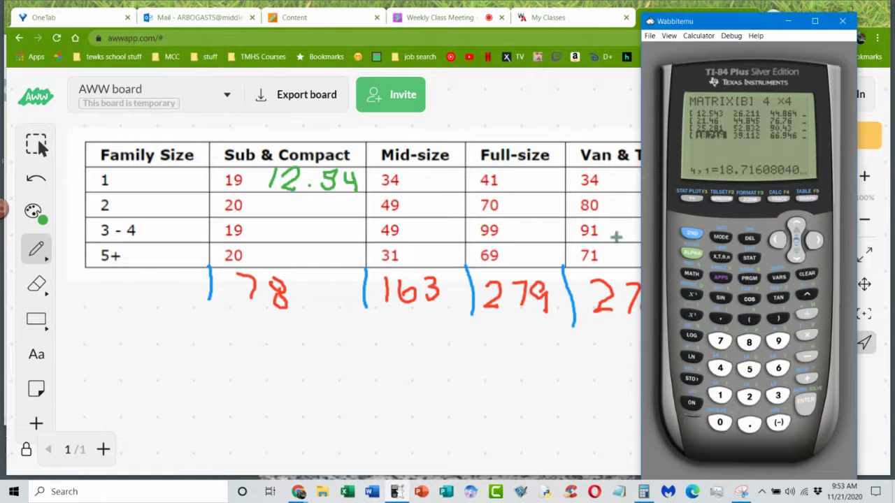
drag(724, 21, 759, 13)
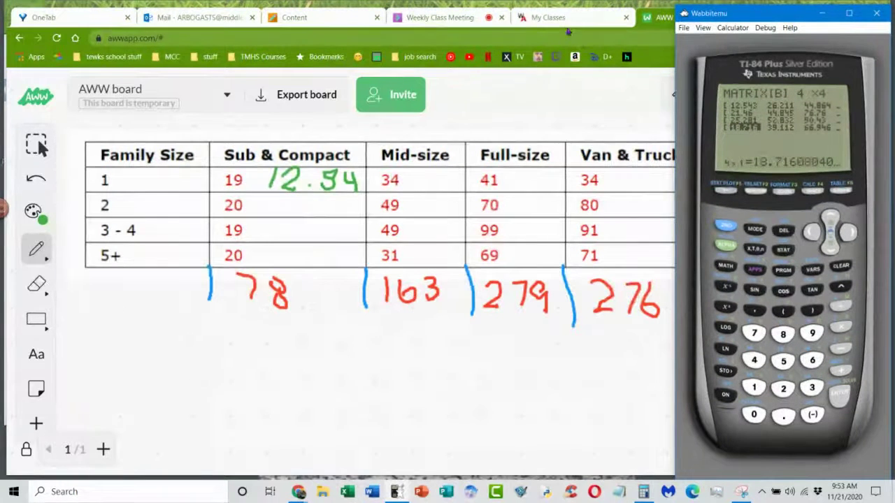
Switch to the Assignment Previewer window and expand Part (b) of the car size question to review the null and alternative hypotheses
mouse_move(299, 493)
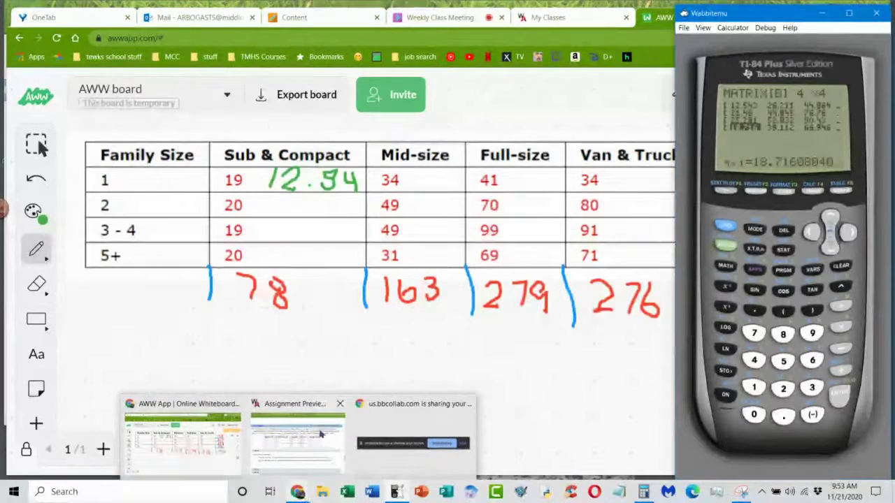
click(306, 413)
scroll(280, 297, down, 3)
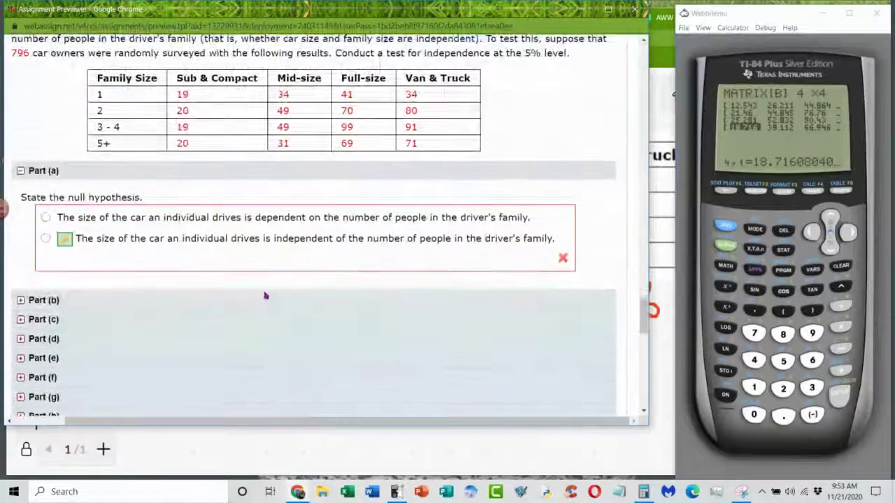
click(57, 272)
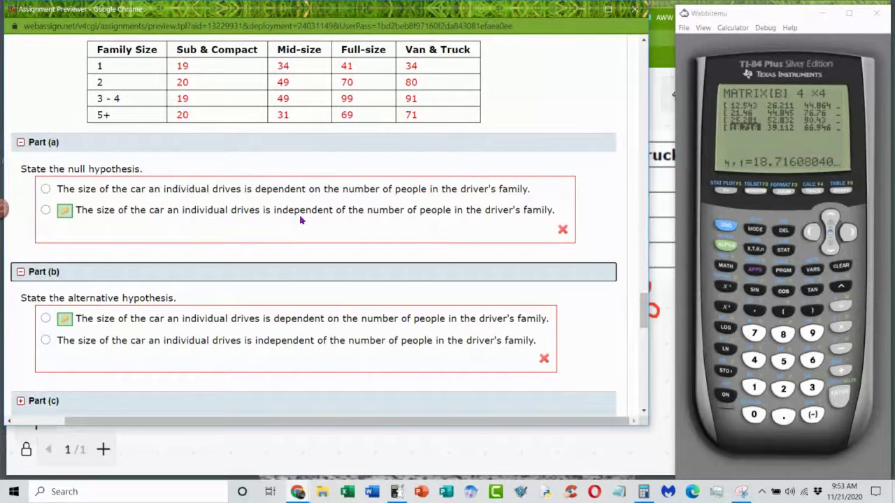
scroll(339, 194, up, 2)
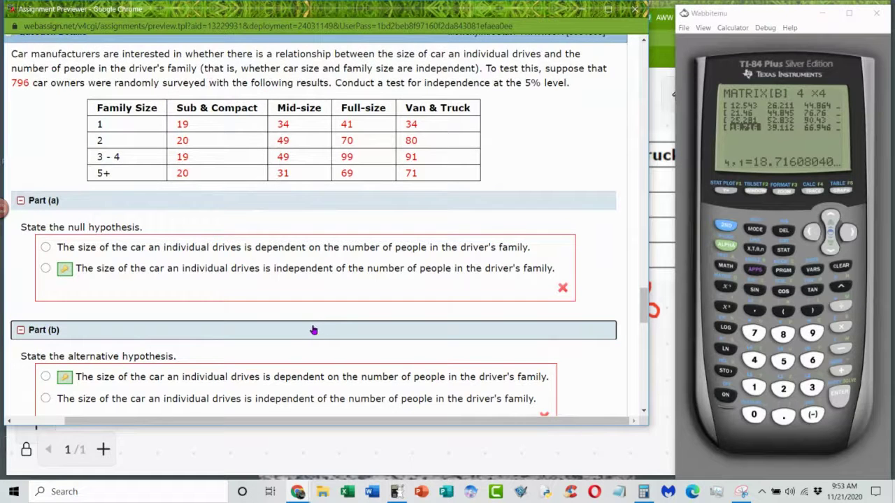
scroll(314, 328, down, 2)
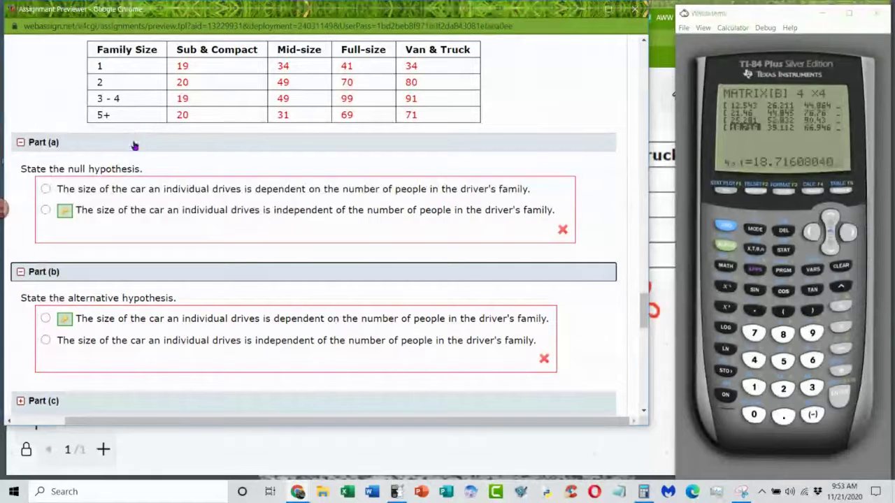
scroll(202, 338, down, 4)
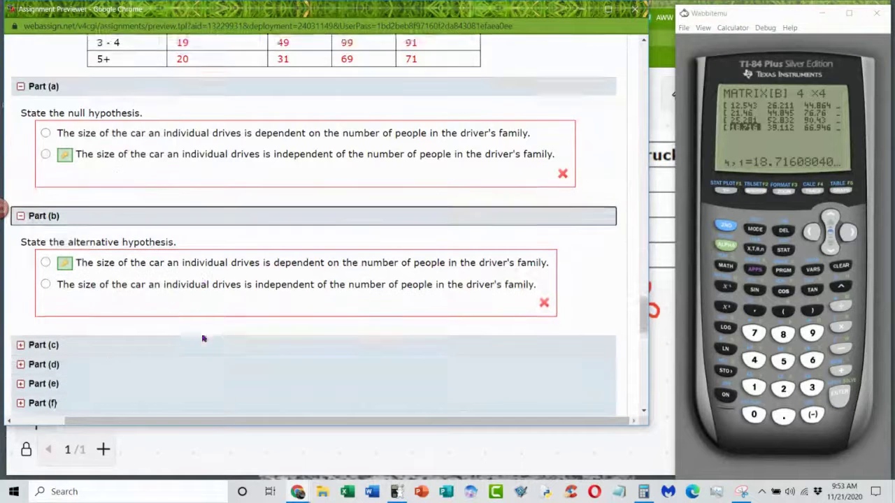
scroll(269, 209, up, 6)
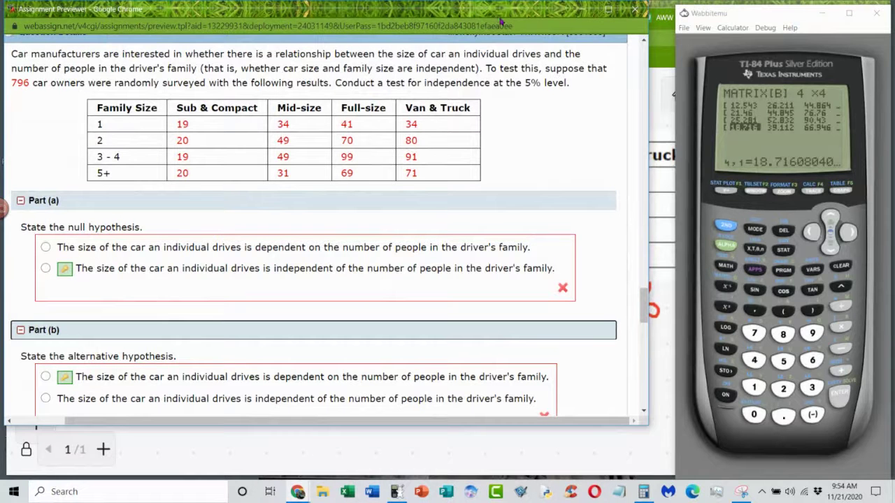
Expand Parts (c) and (d) to review the degrees of freedom and the distribution for the test
drag(449, 14, 461, 21)
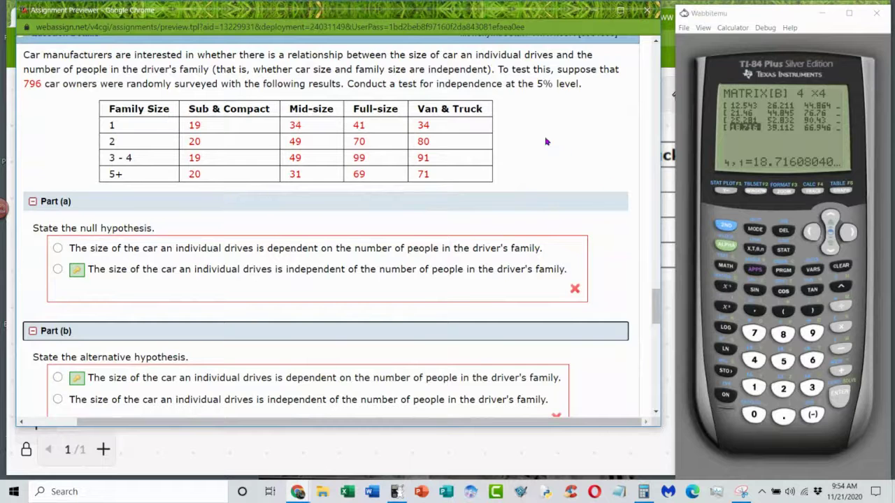
scroll(548, 141, down, 3)
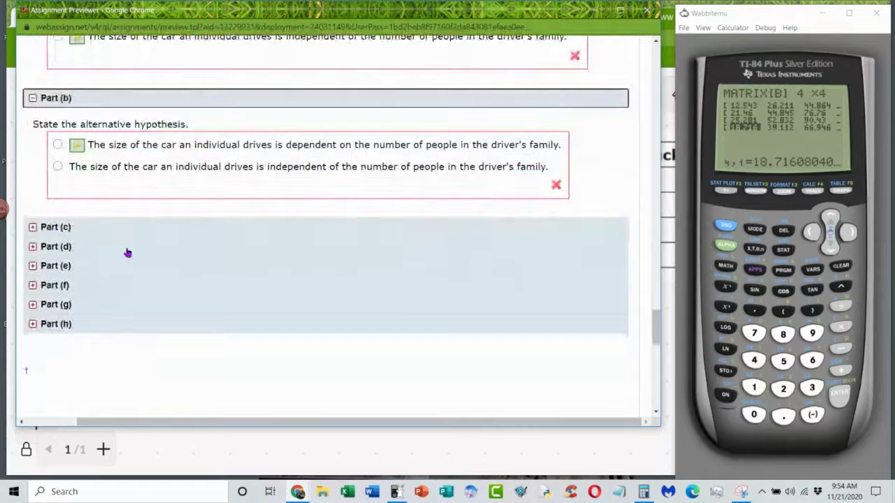
click(135, 231)
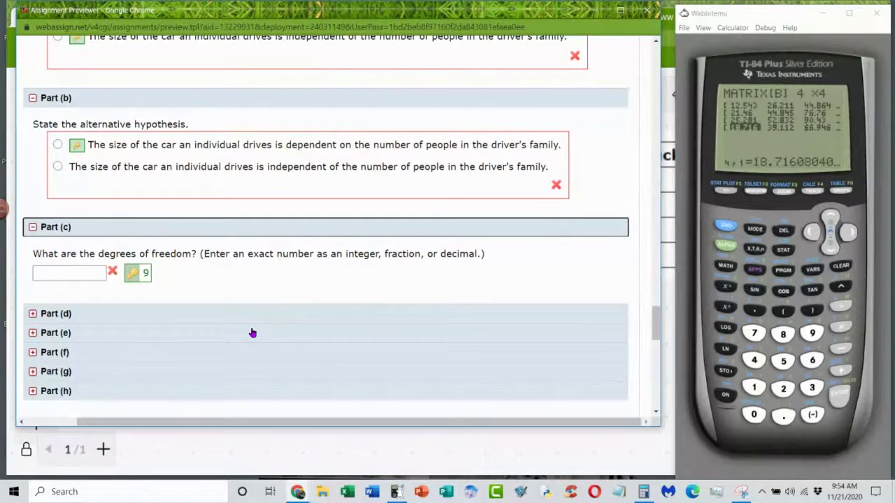
click(221, 319)
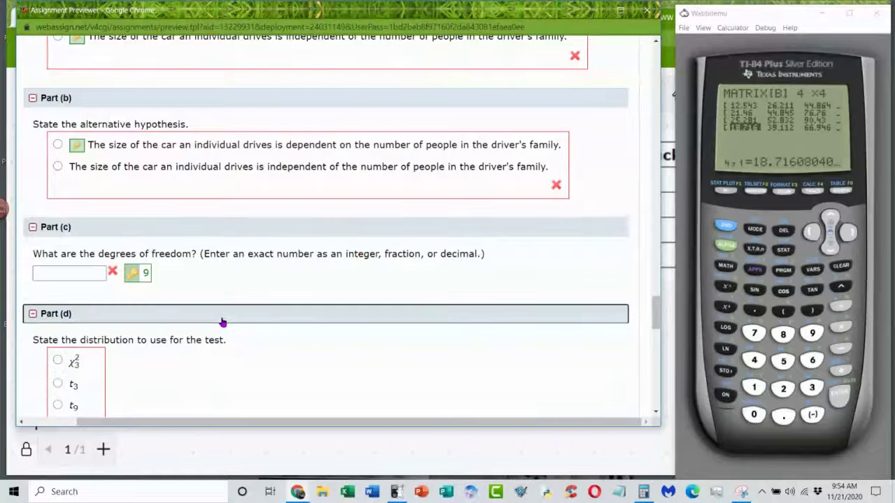
scroll(282, 295, down, 2)
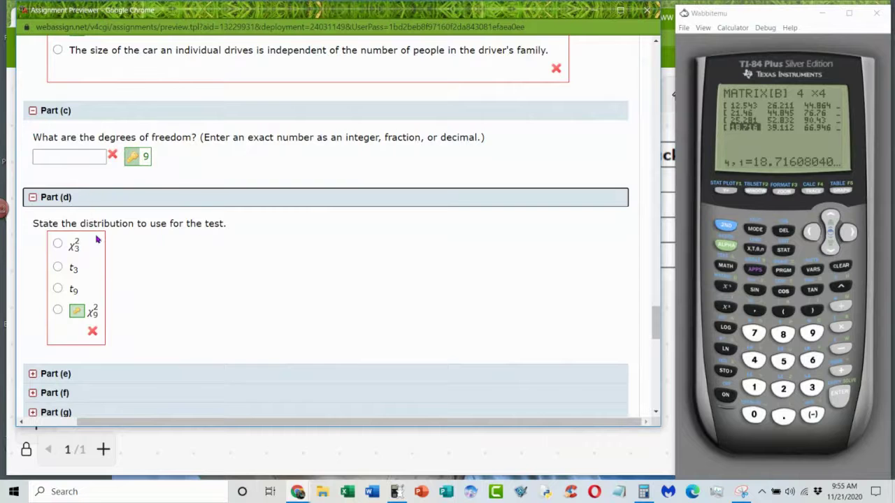
Collapse Parts (c) and (d) and expand Part (e) to review the test statistic question
click(88, 198)
click(110, 112)
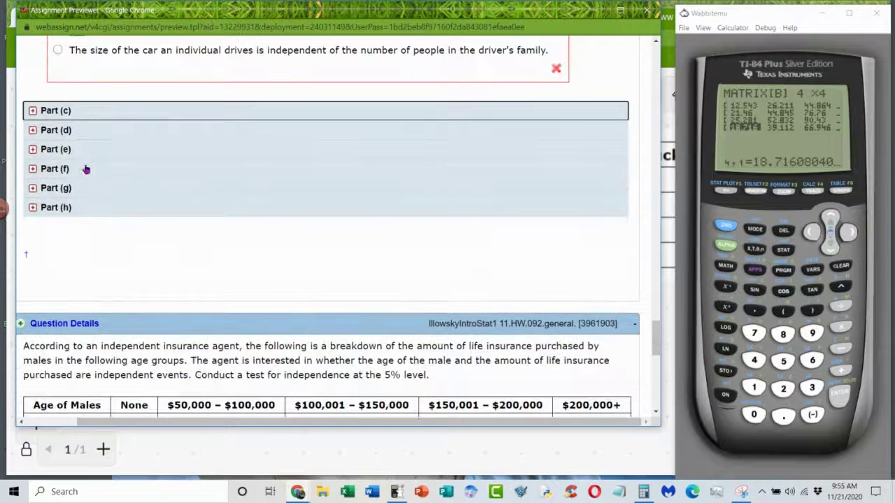
click(85, 150)
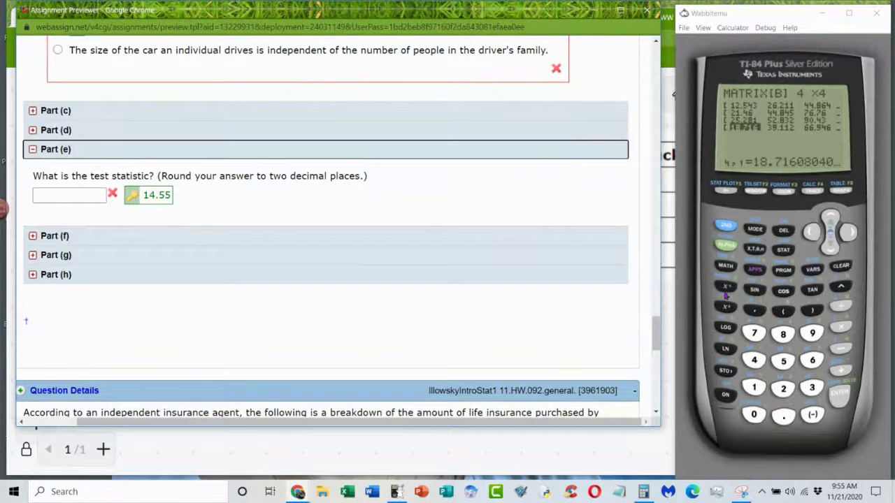
On the TI-84 emulator, leave the matrix editor and calculate the χ²-Test again from the statistical tests
click(727, 224)
click(755, 230)
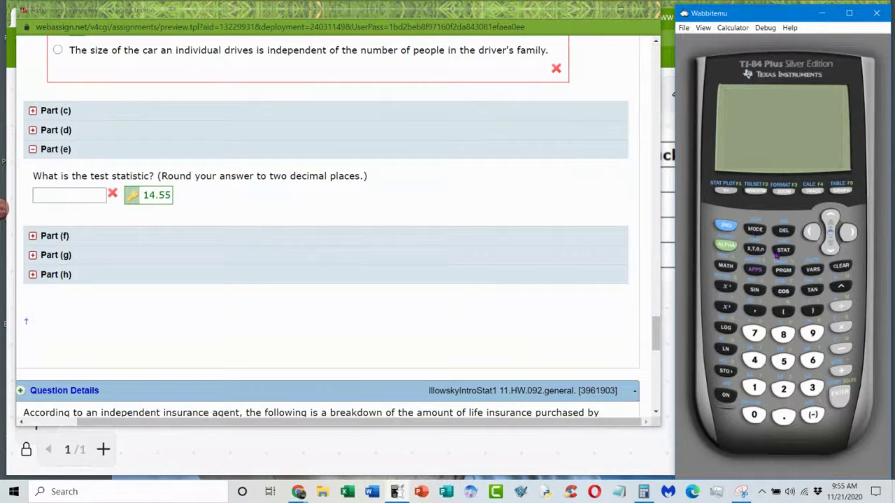
click(777, 254)
click(848, 233)
click(848, 234)
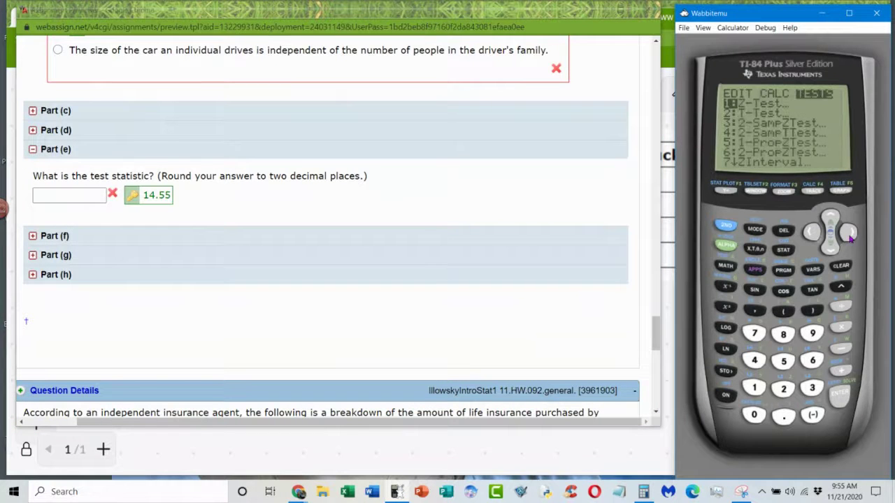
click(830, 247)
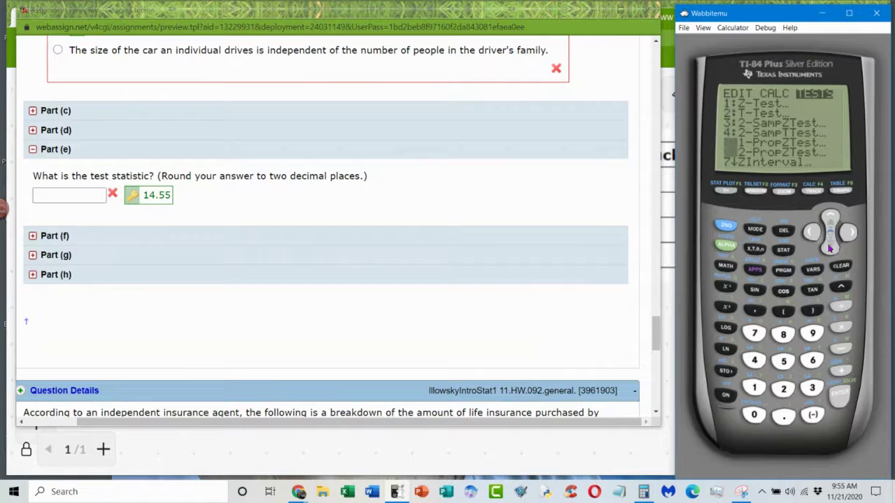
click(829, 247)
click(830, 247)
click(830, 247)
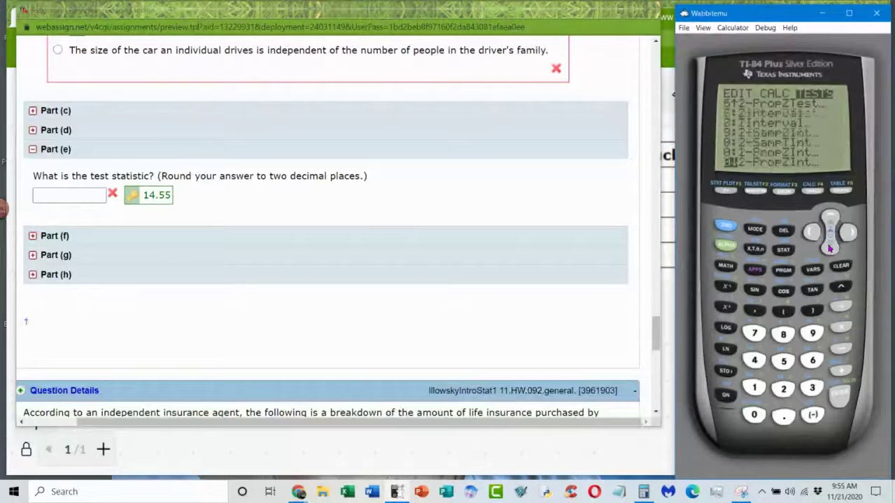
click(829, 248)
click(845, 397)
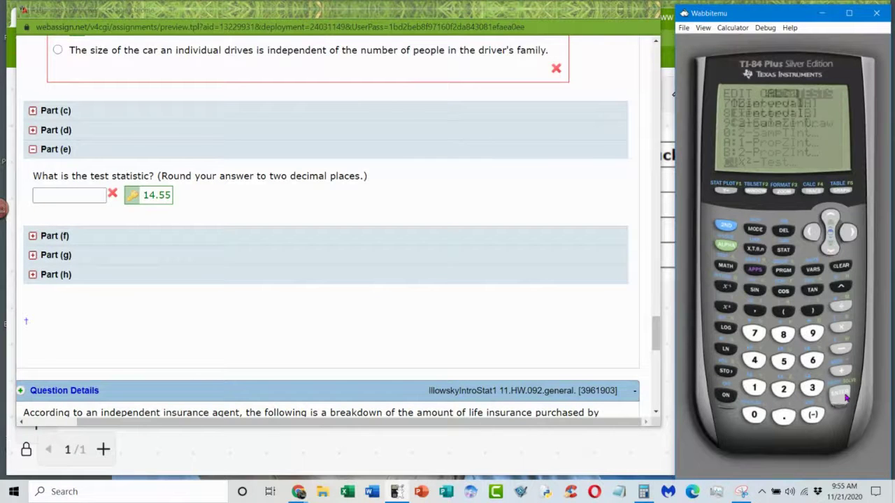
click(846, 397)
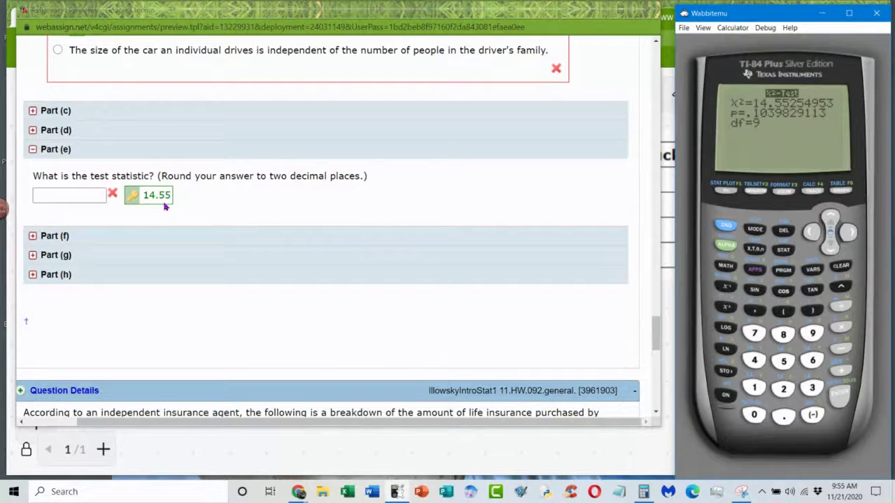
Expand Part (f) of the assignment to compare the p-value with the calculator's and review its meaning against the problem statement
click(140, 244)
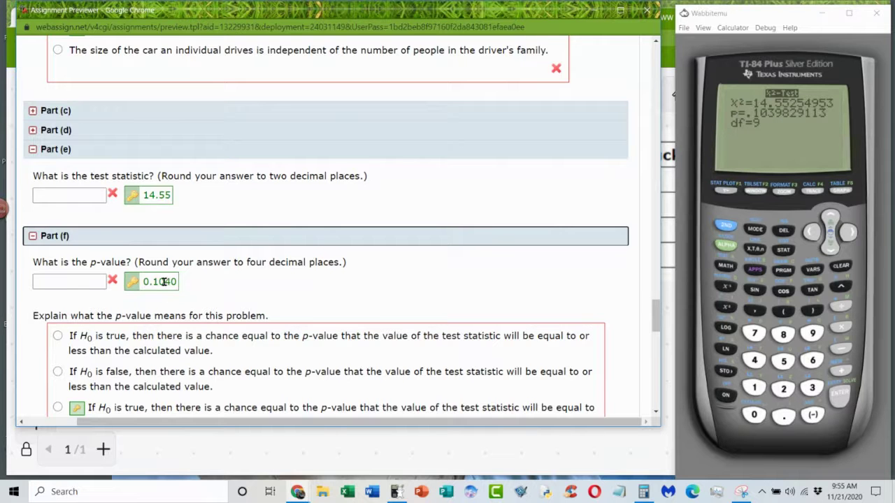
scroll(221, 334, down, 3)
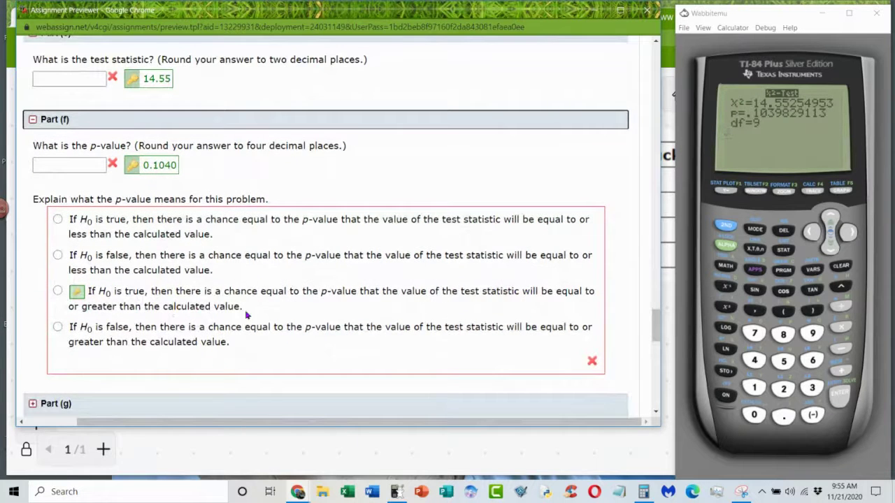
scroll(265, 298, up, 10)
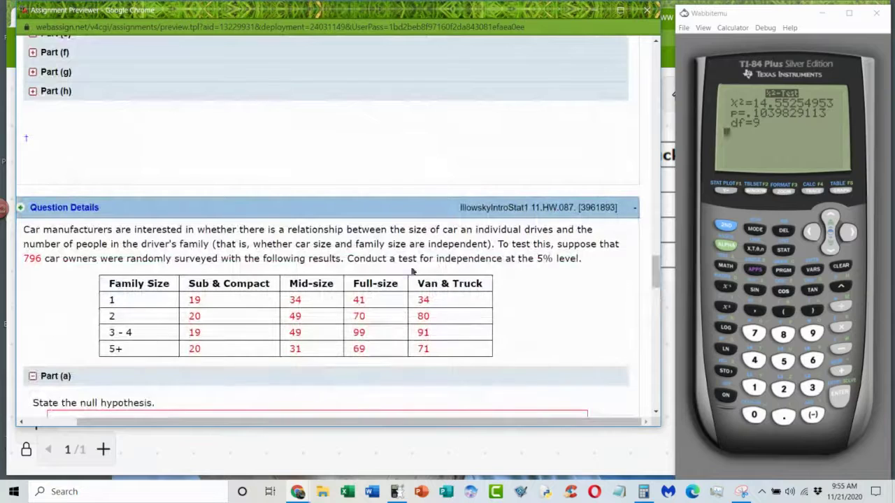
scroll(362, 311, down, 5)
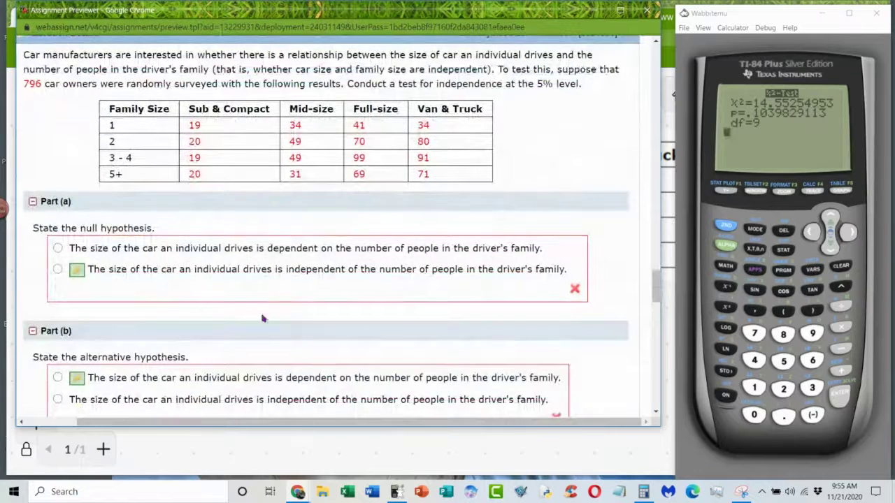
scroll(273, 287, down, 15)
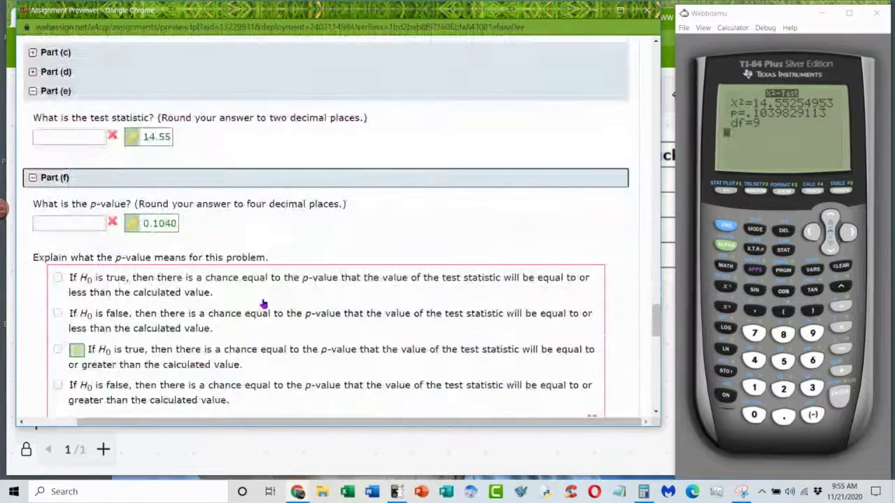
Expand Part (g) to examine the shaded p-value sketches, and open Part (h) for the decision and conclusion
click(236, 289)
scroll(210, 350, down, 5)
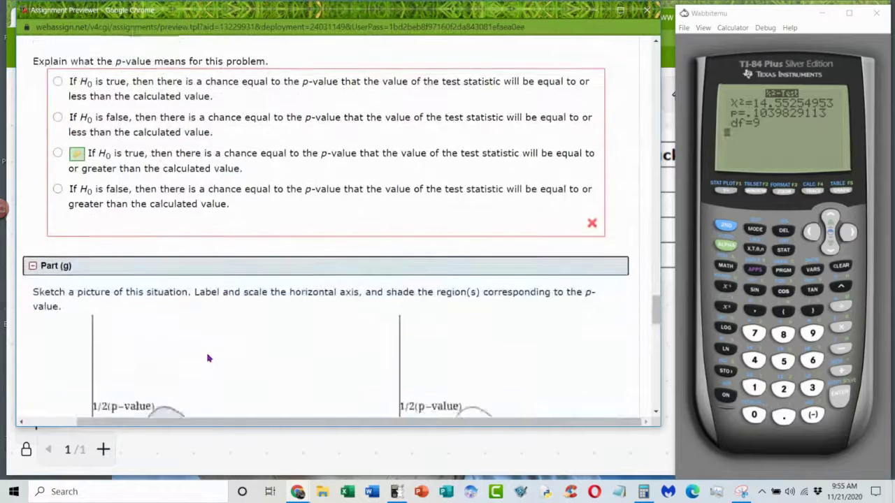
scroll(482, 276, down, 5)
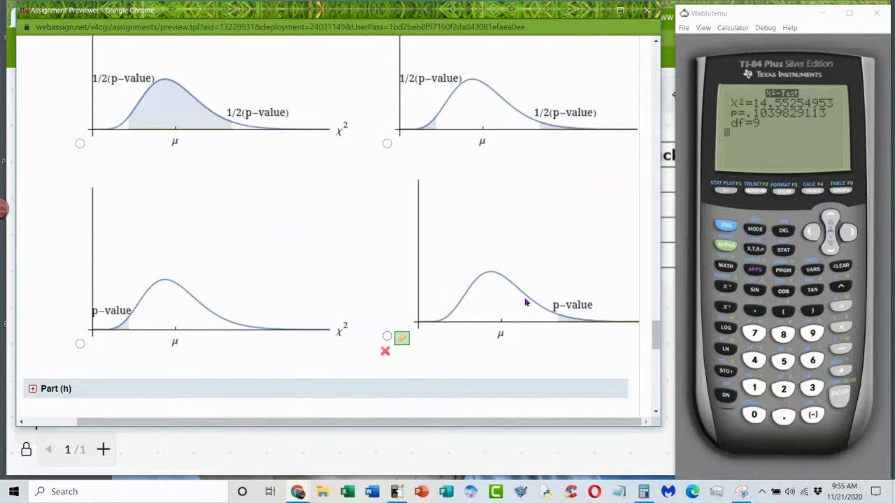
scroll(299, 316, down, 3)
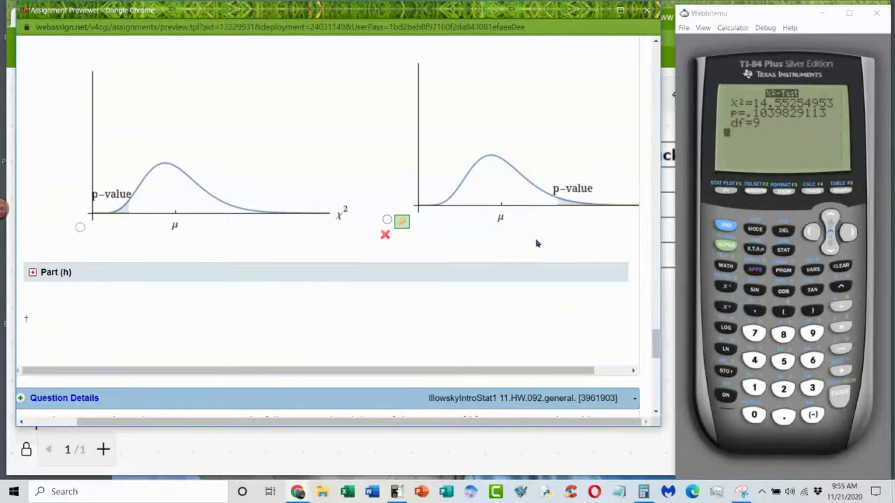
click(283, 276)
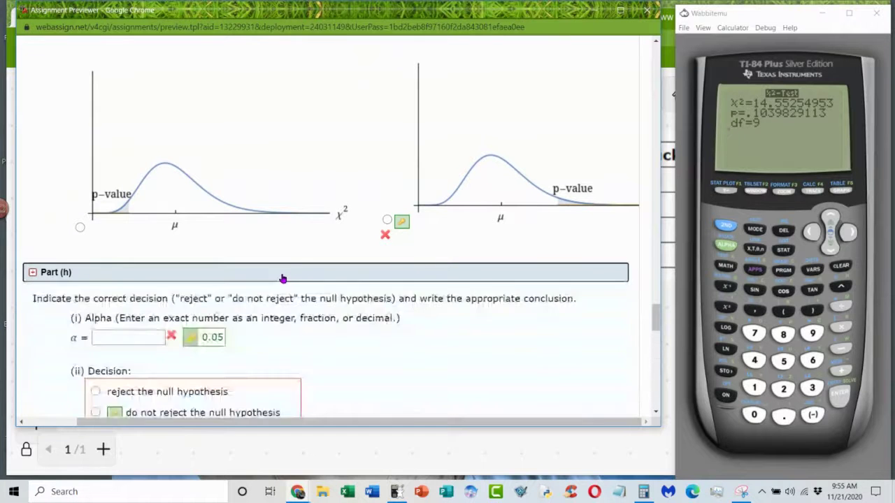
Collapse Part (g) and compare Part (f)'s p-value with alpha while reviewing Part (h)'s decision, reason and conclusion
scroll(245, 254, down, 3)
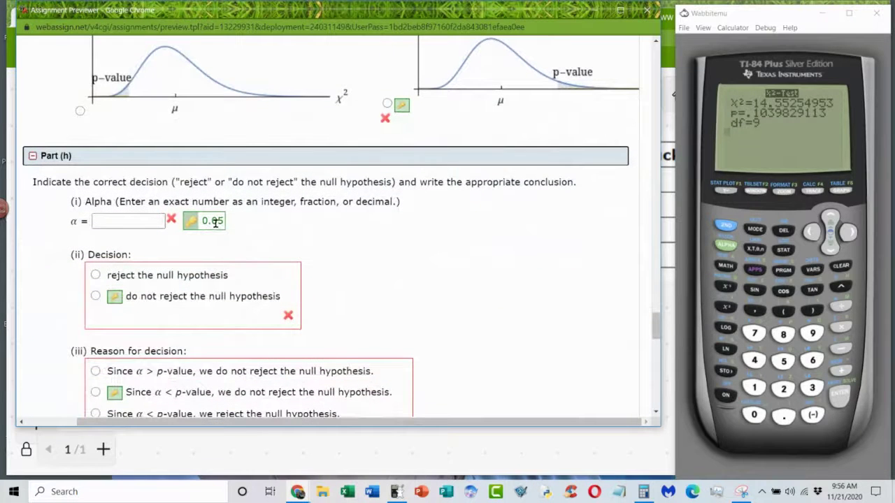
scroll(245, 210, up, 10)
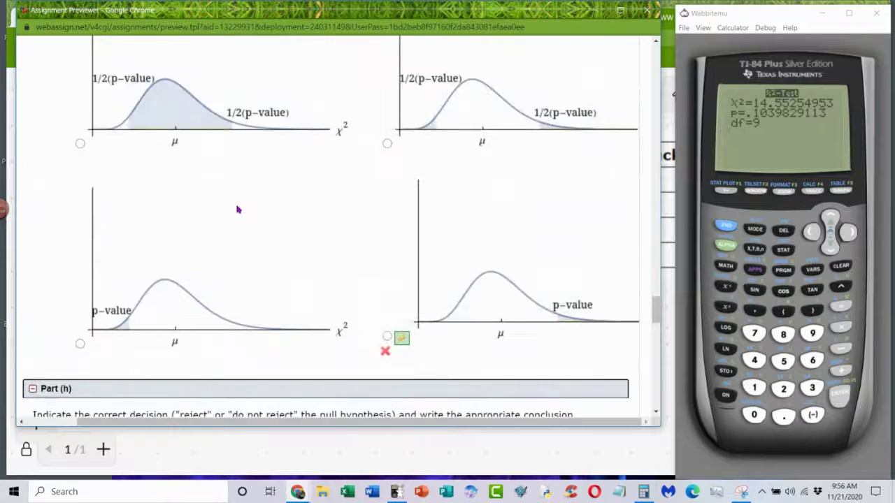
click(63, 121)
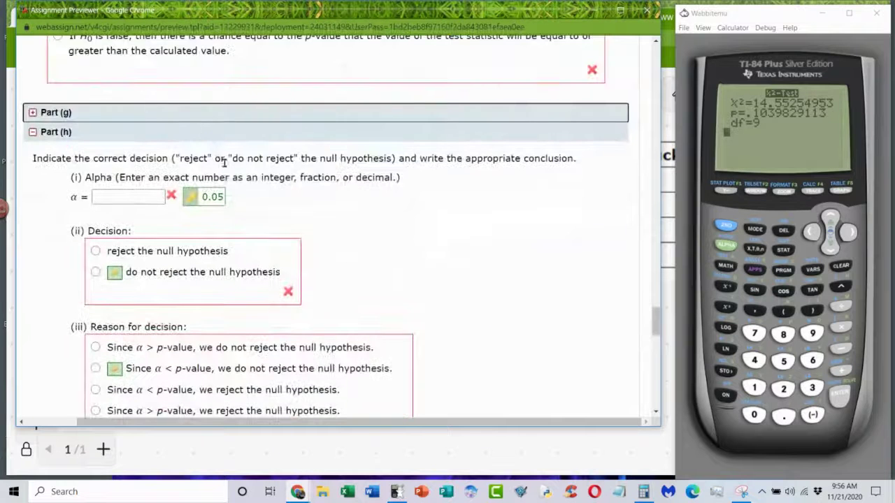
scroll(229, 196, up, 5)
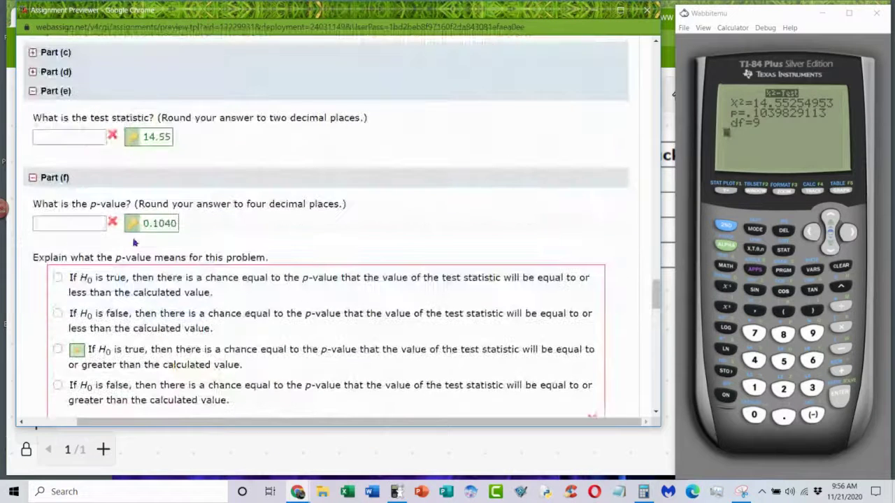
scroll(240, 223, down, 5)
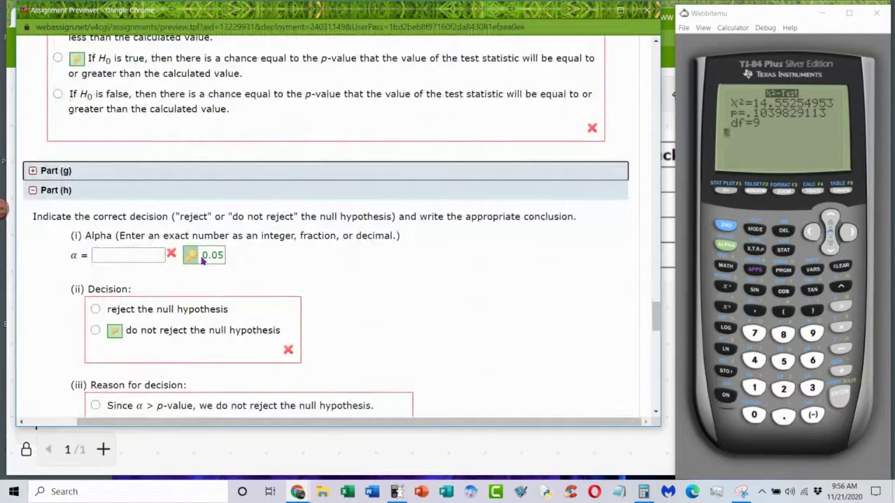
scroll(306, 305, down, 3)
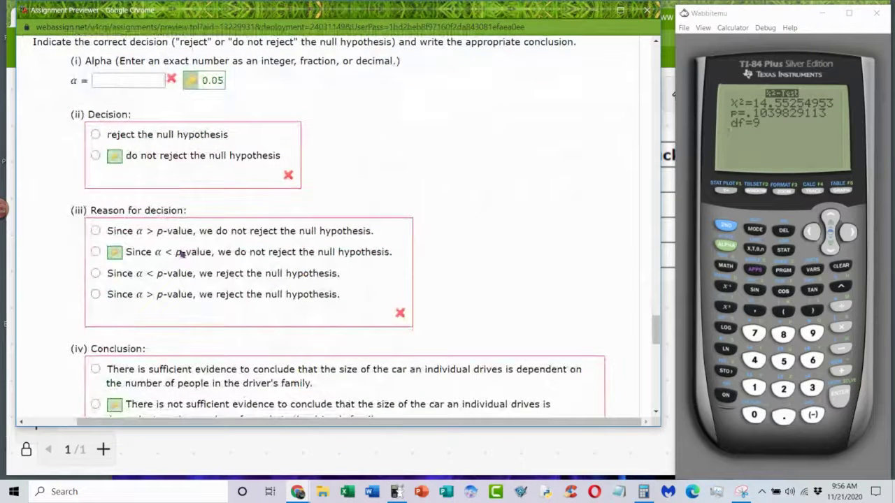
scroll(185, 279, down, 2)
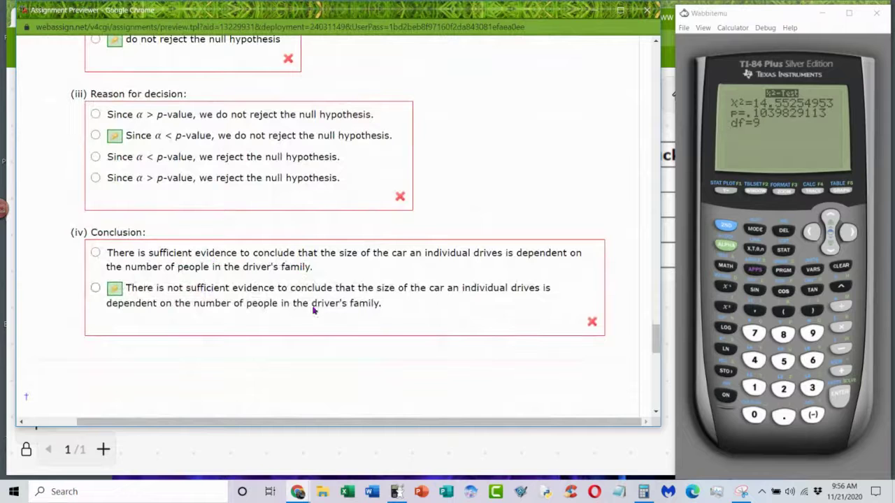
scroll(417, 280, up, 2)
scroll(419, 279, down, 1)
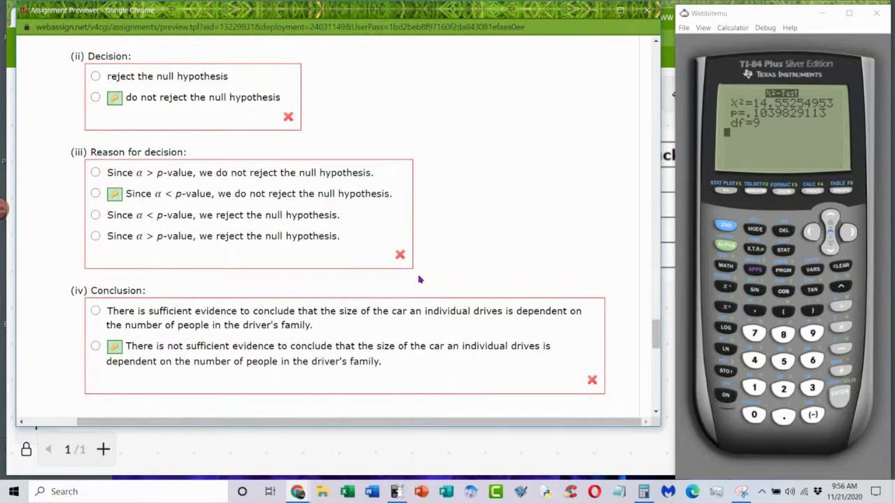
Collapse Parts (a) and (b) below the family size table and review the remaining answers from test statistic to conclusion
scroll(418, 280, up, 15)
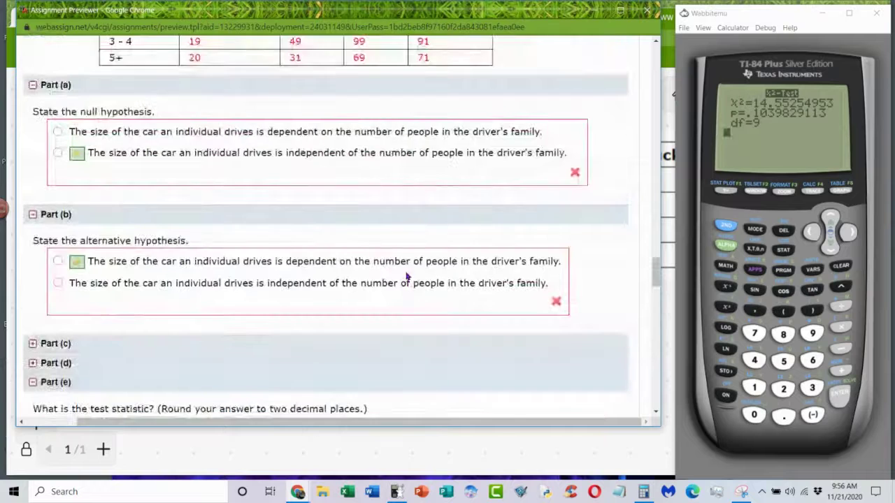
scroll(406, 277, up, 4)
click(255, 323)
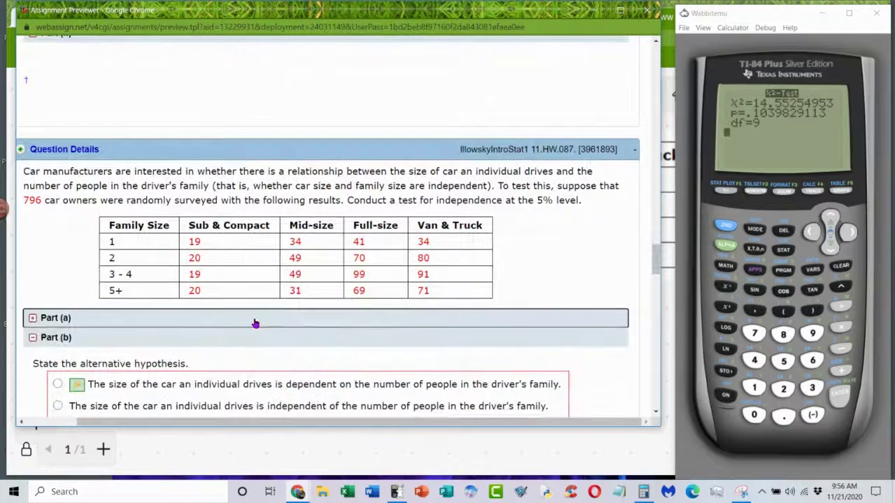
click(237, 338)
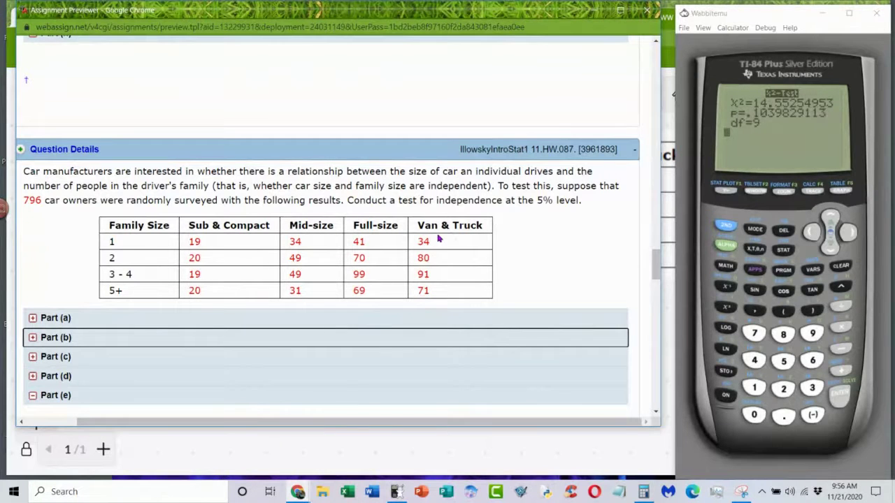
scroll(540, 246, down, 2)
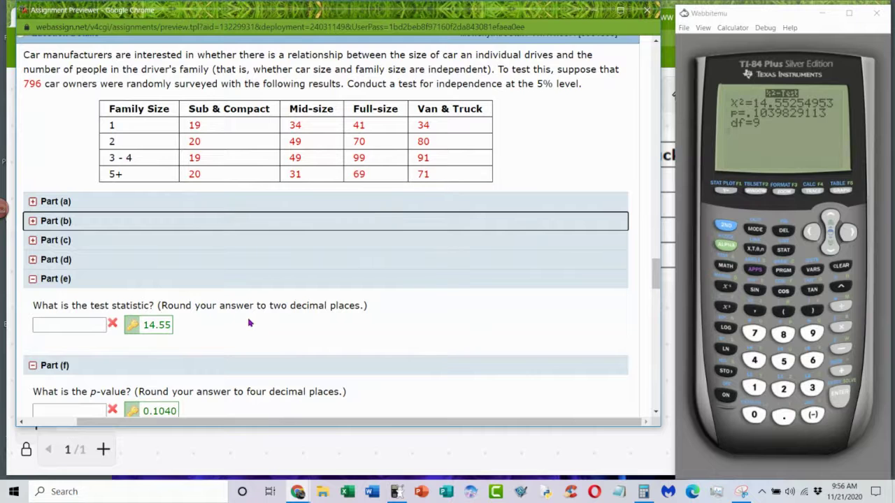
scroll(256, 322, down, 2)
scroll(374, 267, down, 3)
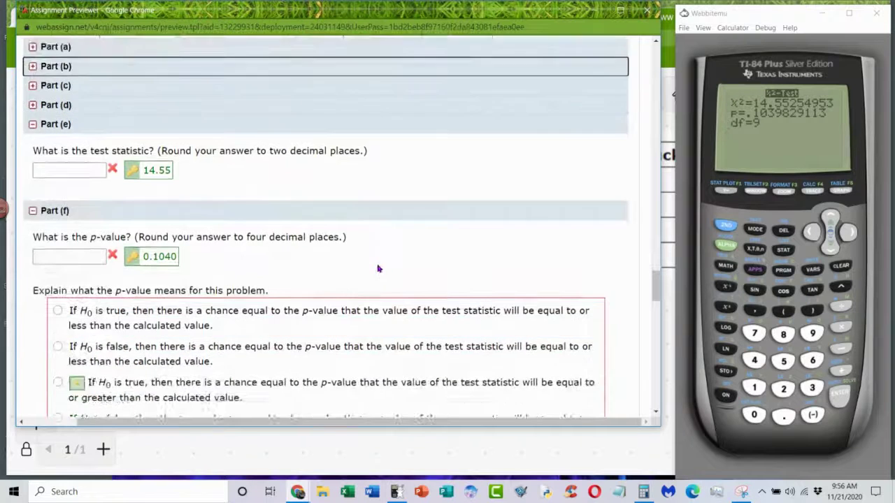
scroll(203, 227, down, 3)
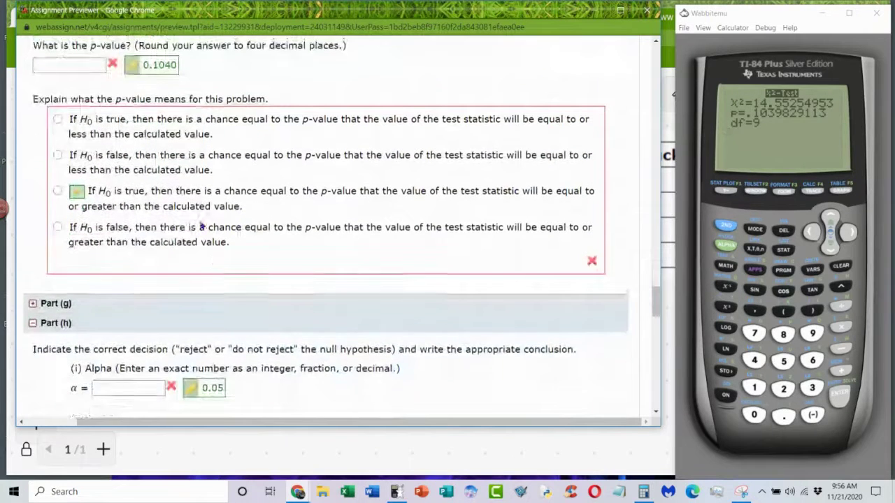
scroll(291, 320, down, 3)
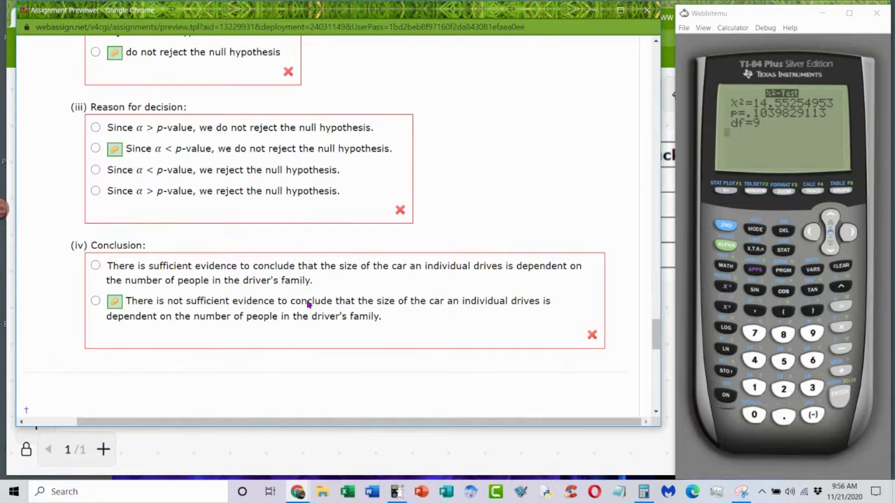
Examine the life insurance versus age question with its table and null hypothesis, and close the assignment preview window
scroll(219, 322, down, 3)
scroll(222, 323, down, 3)
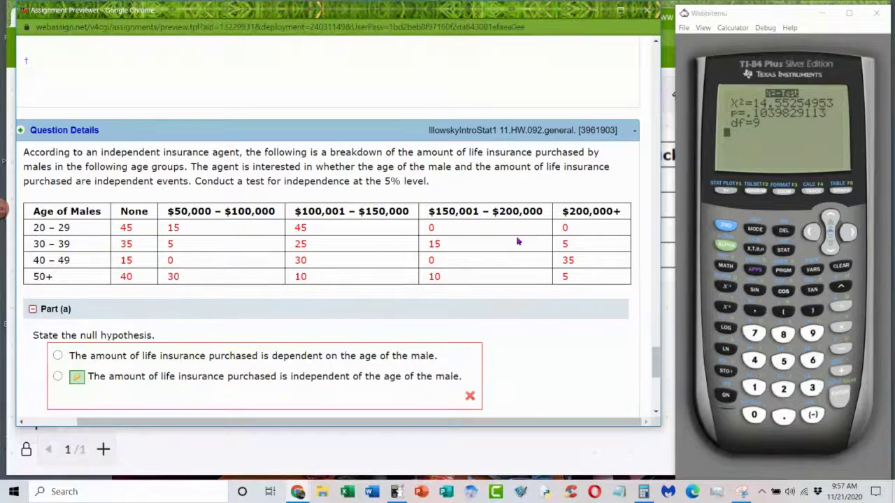
scroll(550, 280, down, 4)
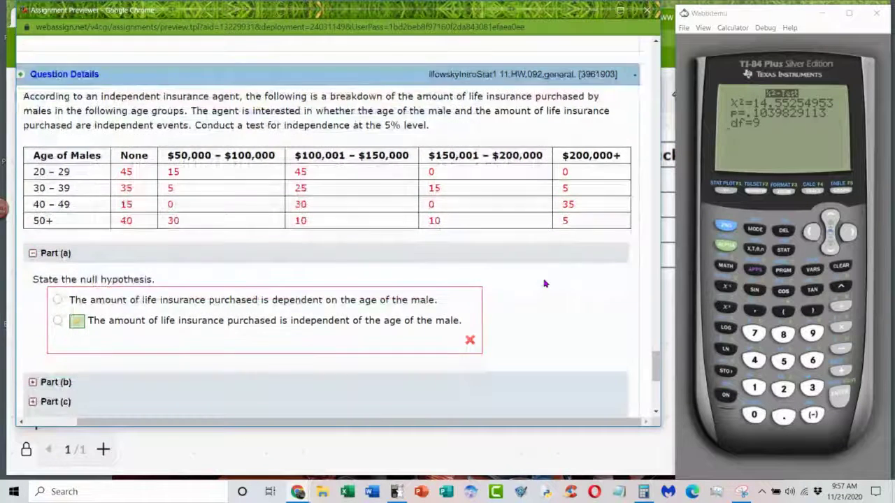
scroll(545, 284, up, 3)
scroll(544, 284, up, 1)
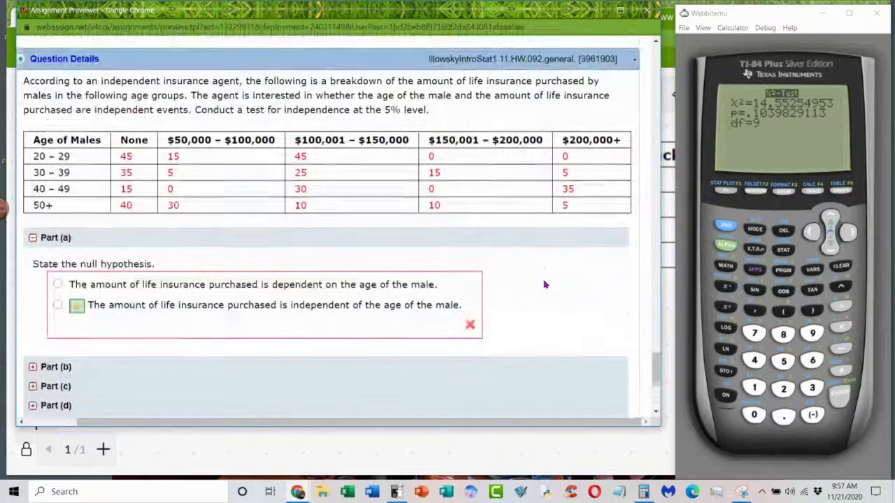
drag(418, 21, 430, 37)
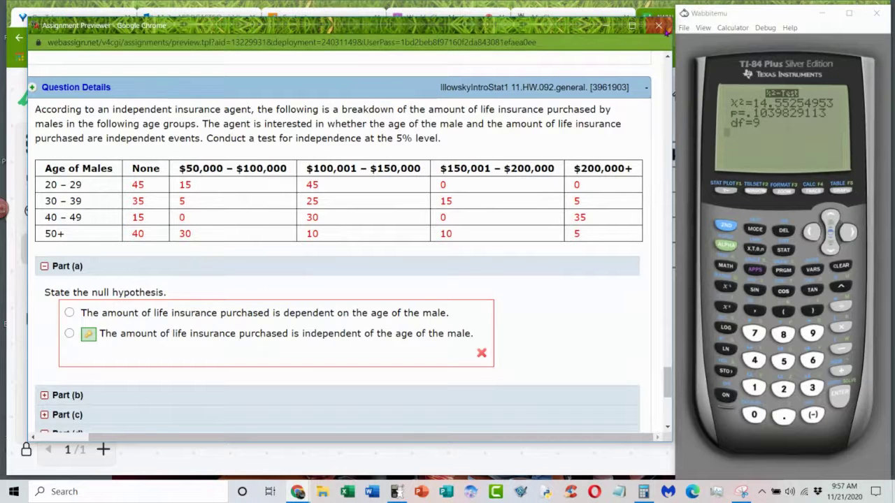
click(659, 25)
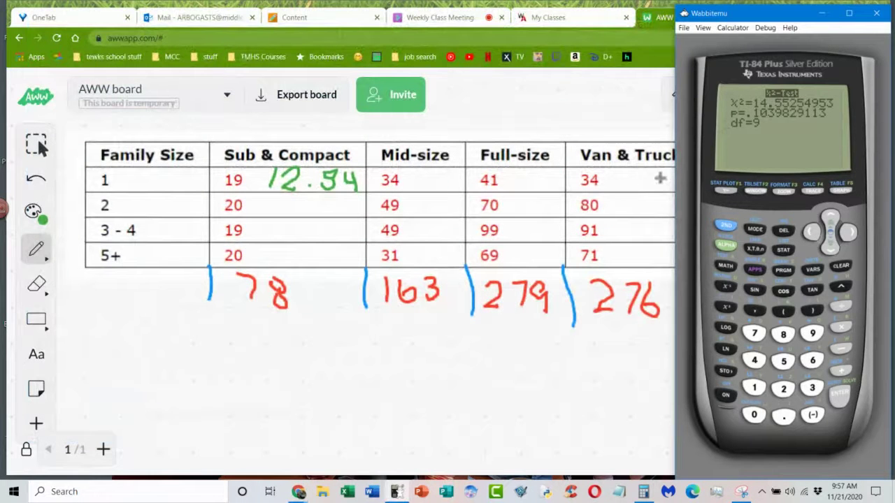
On the TI-84 emulator, browse the statistical tests down to the χ²-Test and χ²GOF-Test entries
click(783, 249)
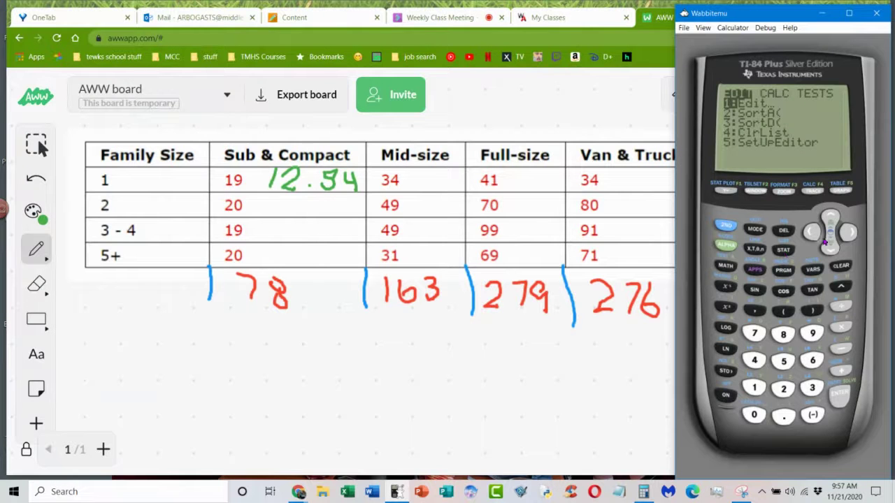
click(847, 233)
click(844, 236)
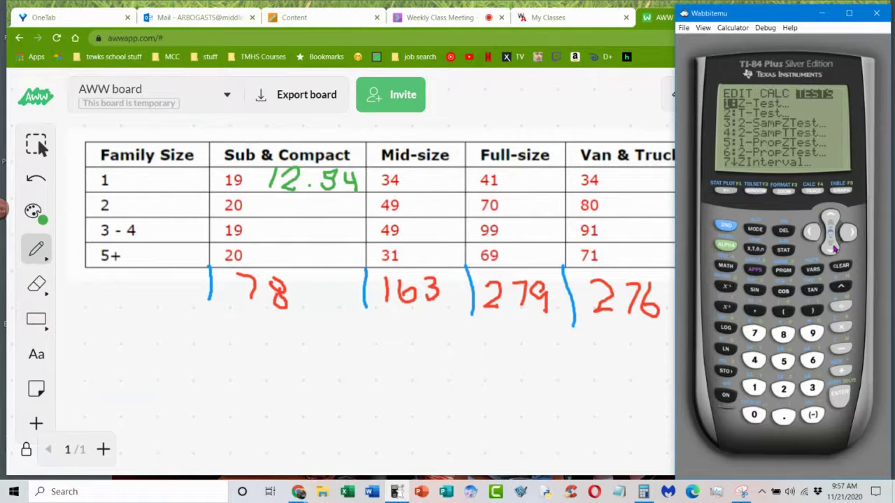
click(833, 248)
click(834, 248)
click(834, 248)
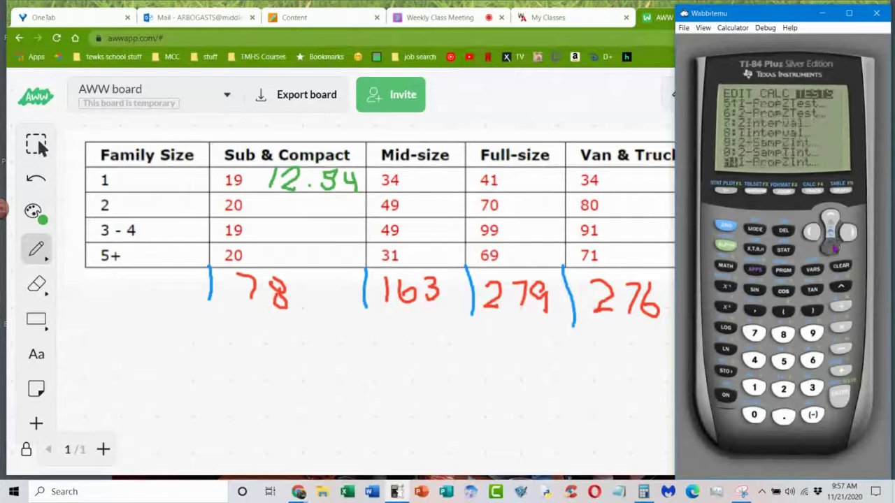
click(834, 248)
click(834, 248)
click(834, 248)
click(834, 248)
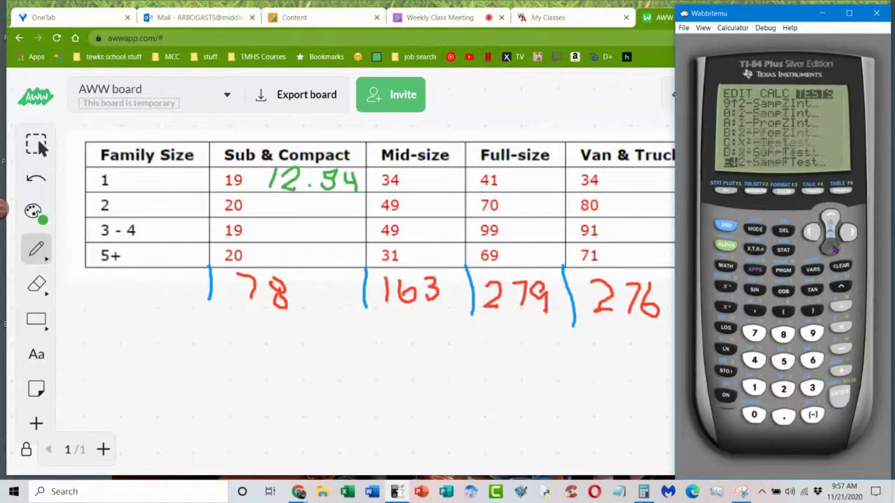
click(833, 248)
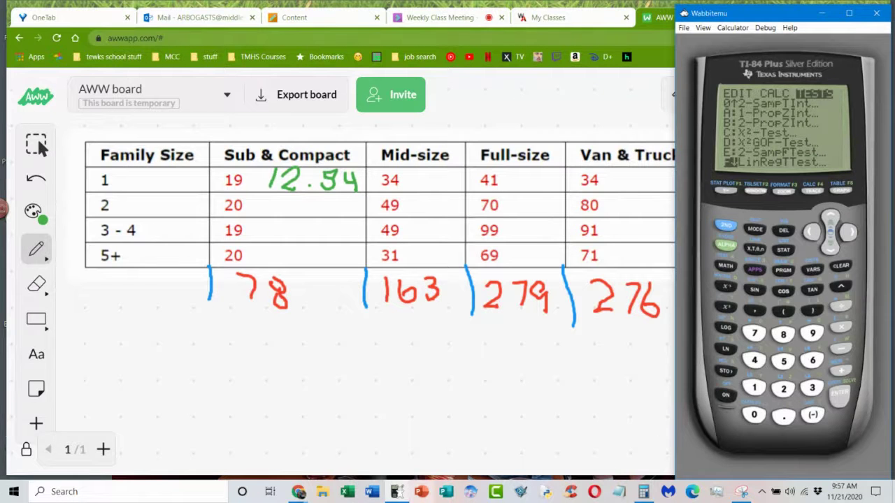
Start Excel but cancel its loading, and search the web for "goodness of fit test online", leaving the whiteboard page
click(346, 492)
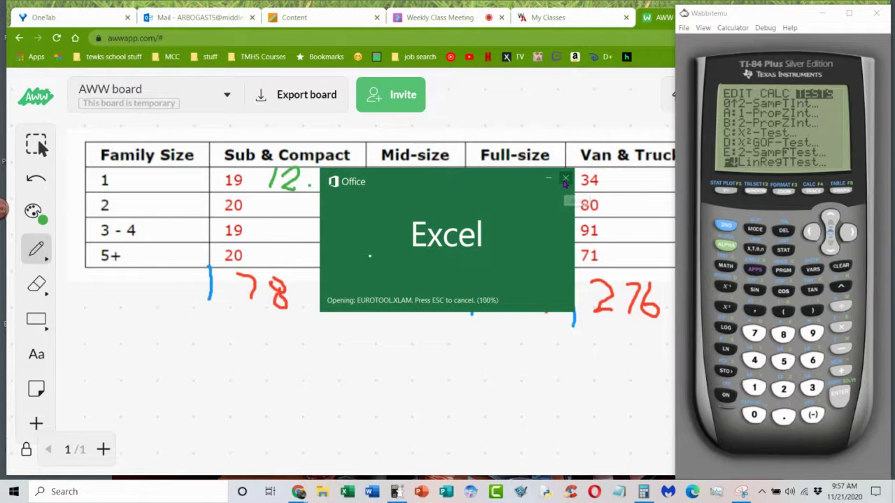
click(564, 181)
click(381, 33)
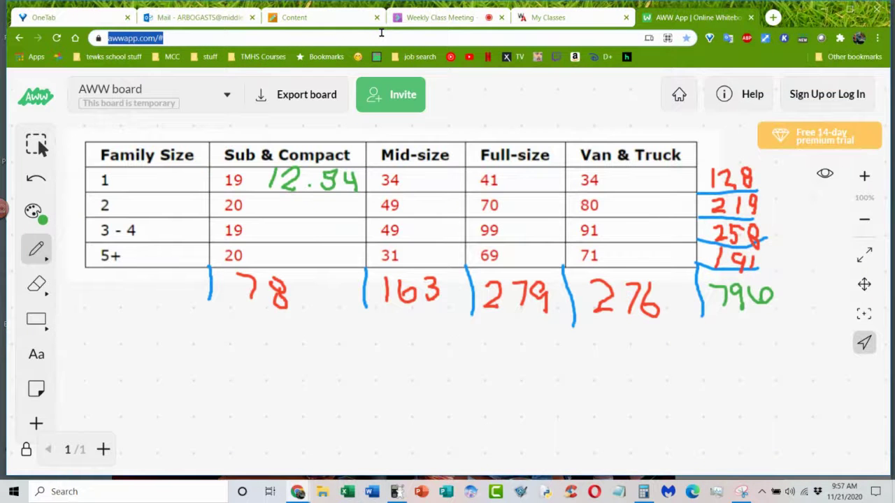
text(good)
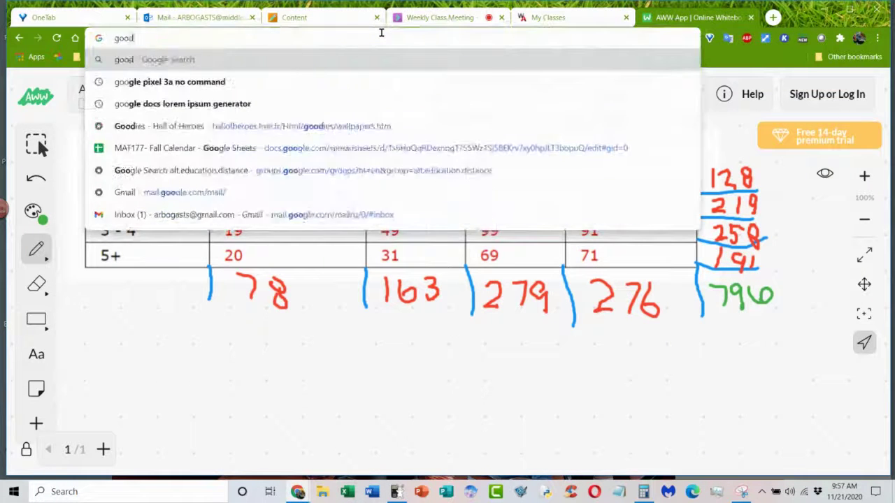
text(ness of f)
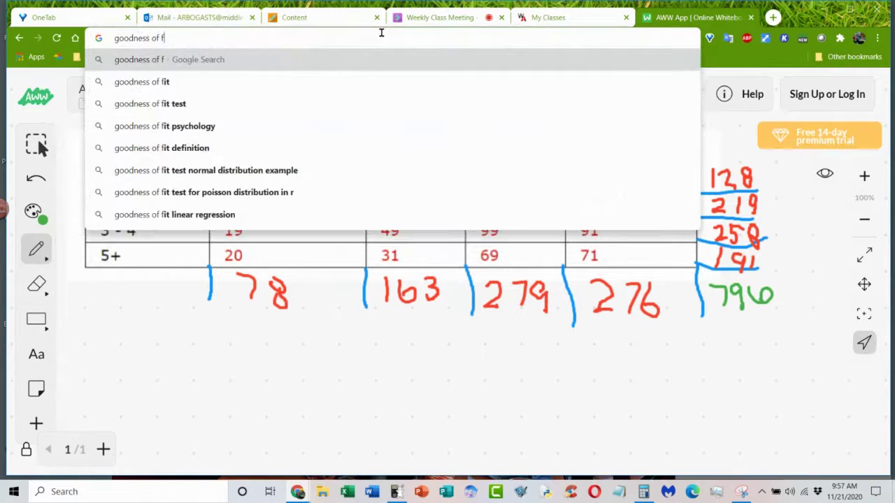
text(it test online)
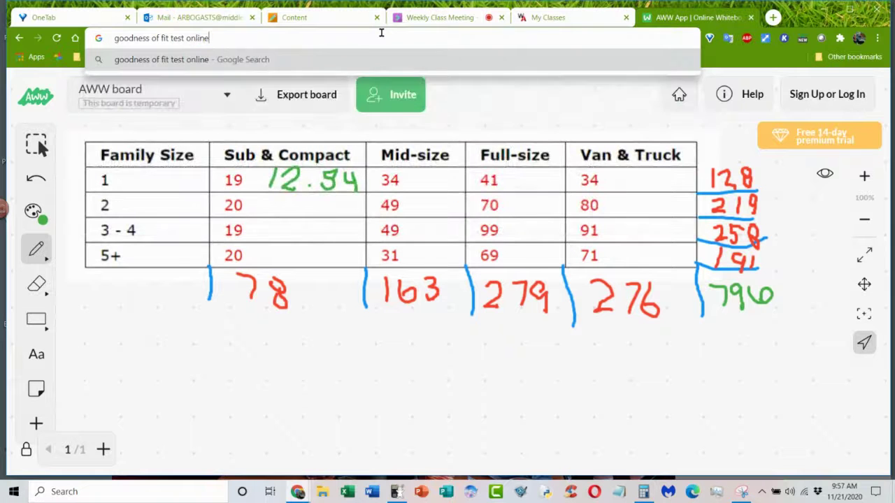
key(Return)
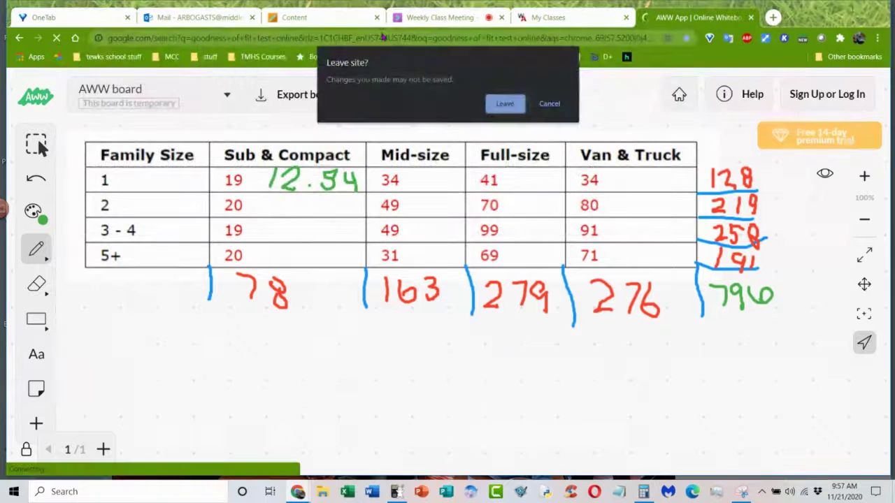
click(506, 104)
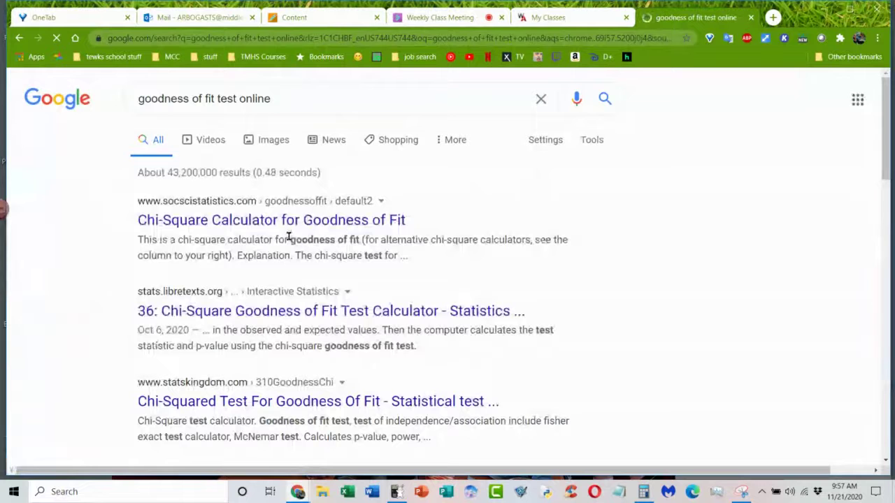
Open the Chi-Square Calculator for Goodness of Fit search result and examine its category entry form
click(290, 221)
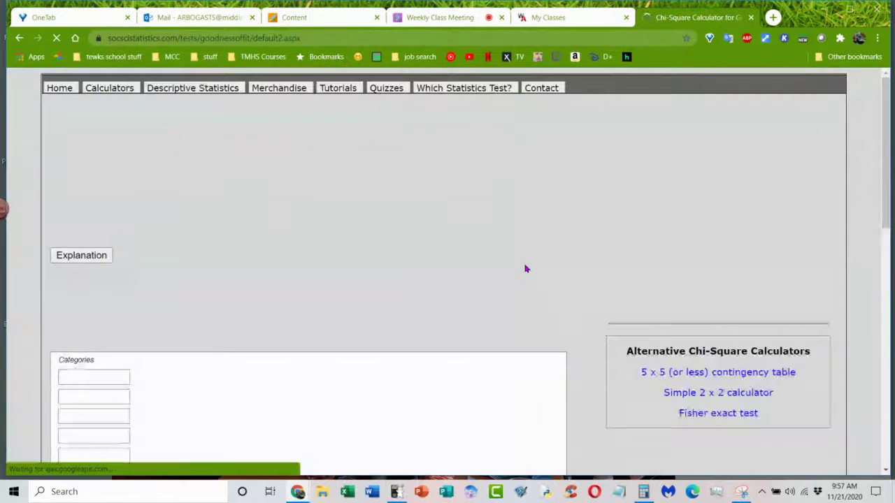
scroll(448, 278, down, 3)
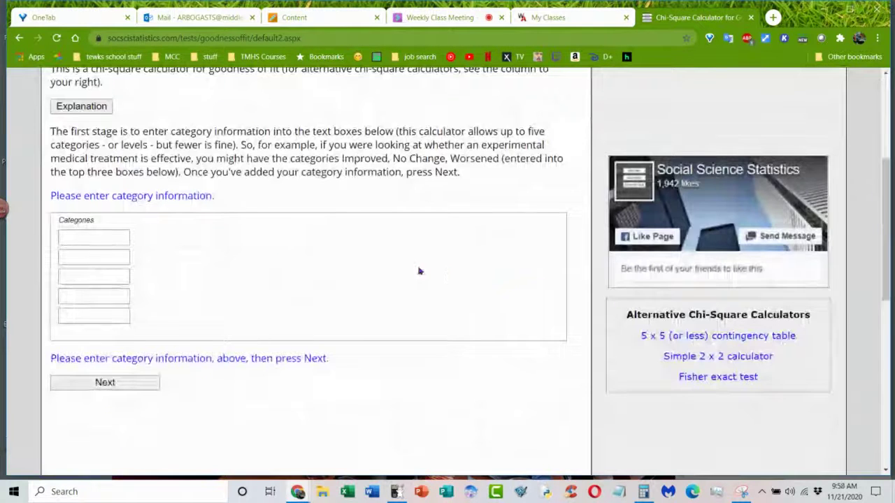
scroll(300, 290, down, 2)
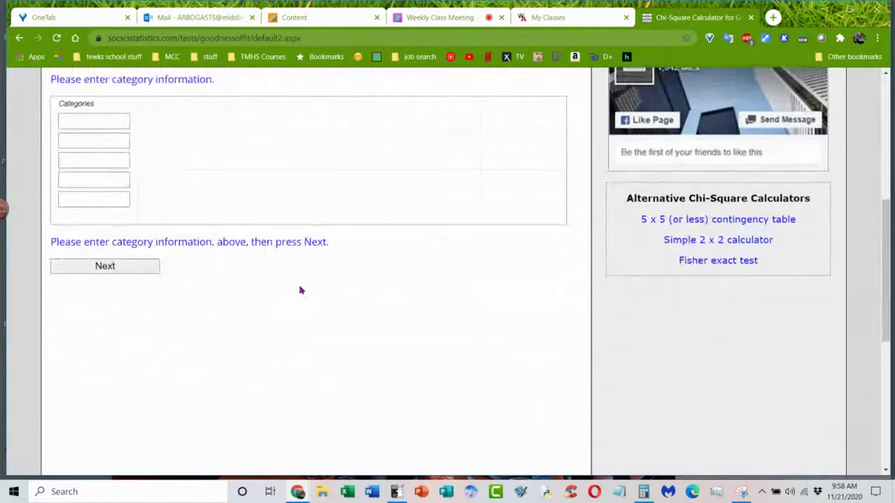
Enter the categories blue, green, yellow, orange and red in the goodness of fit calculator and continue to its observed and expected values form
scroll(301, 290, up, 3)
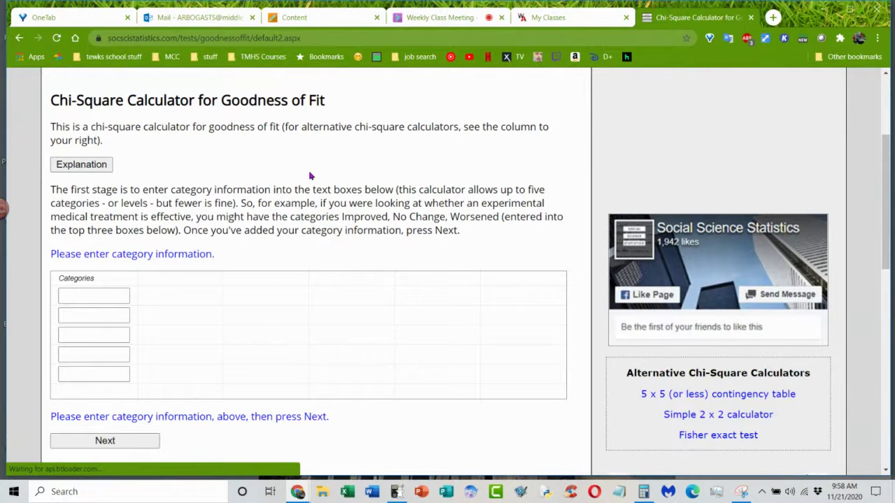
click(98, 296)
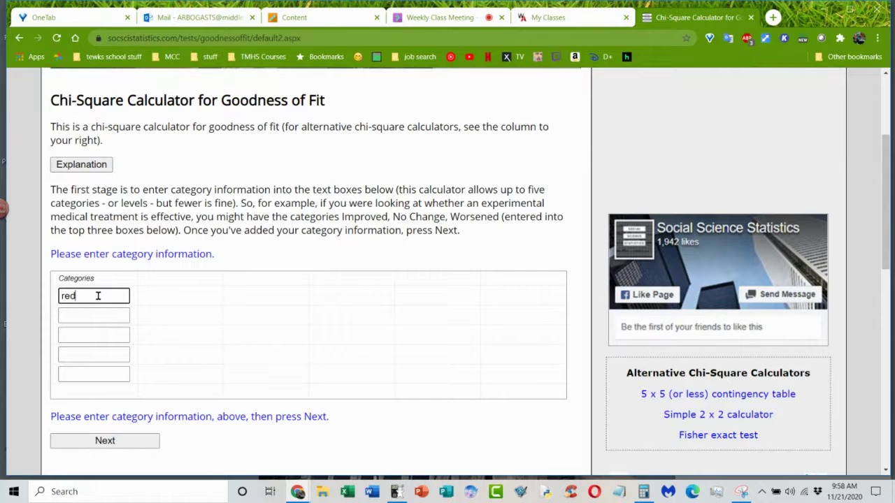
double_click(91, 298)
text(blue)
click(88, 312)
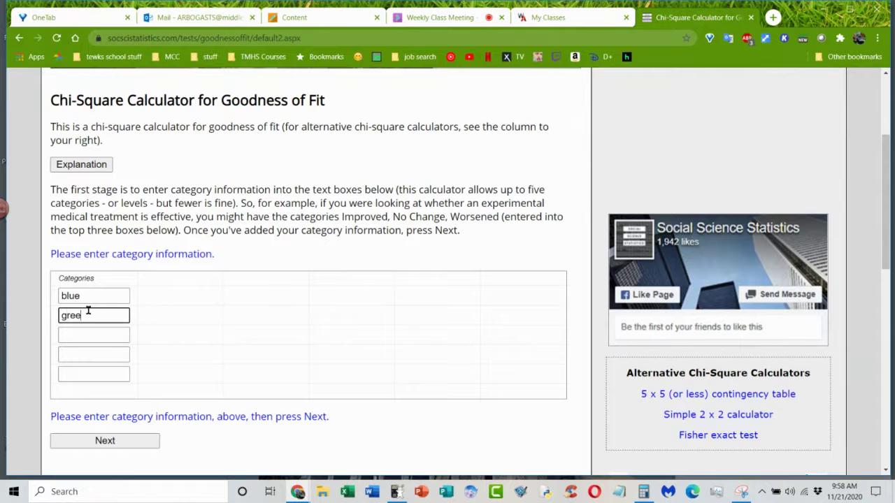
click(87, 337)
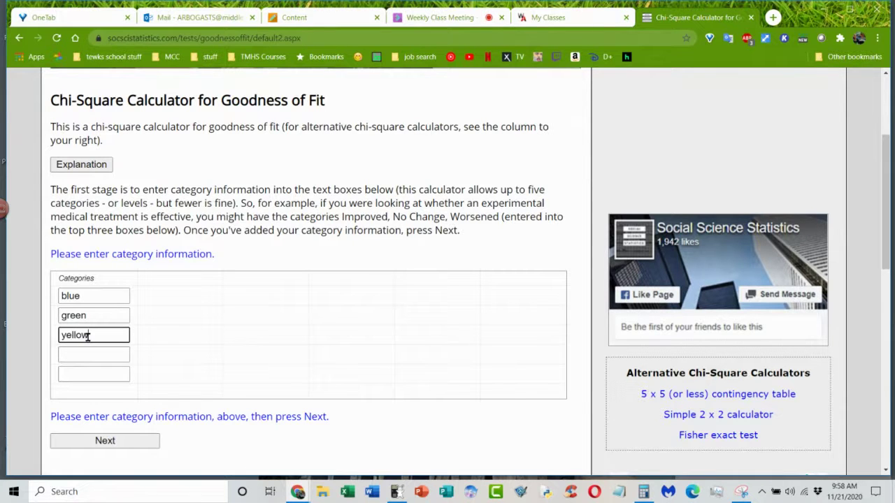
click(80, 357)
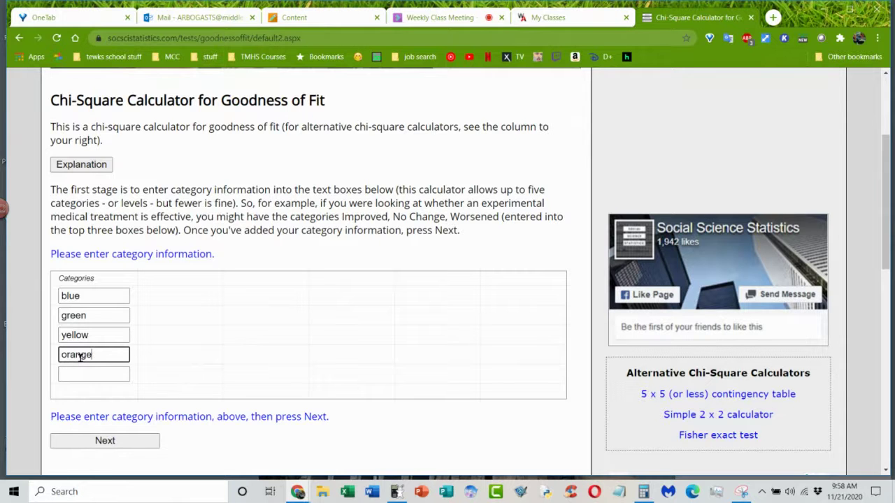
click(88, 376)
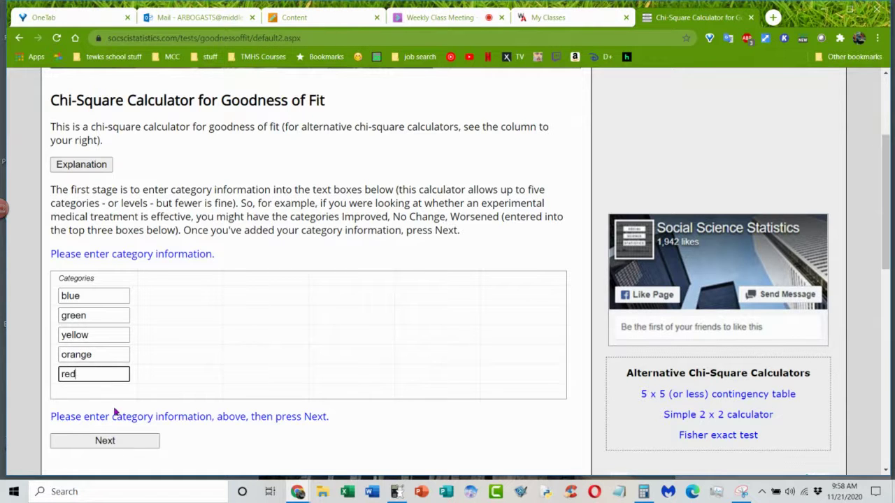
click(110, 441)
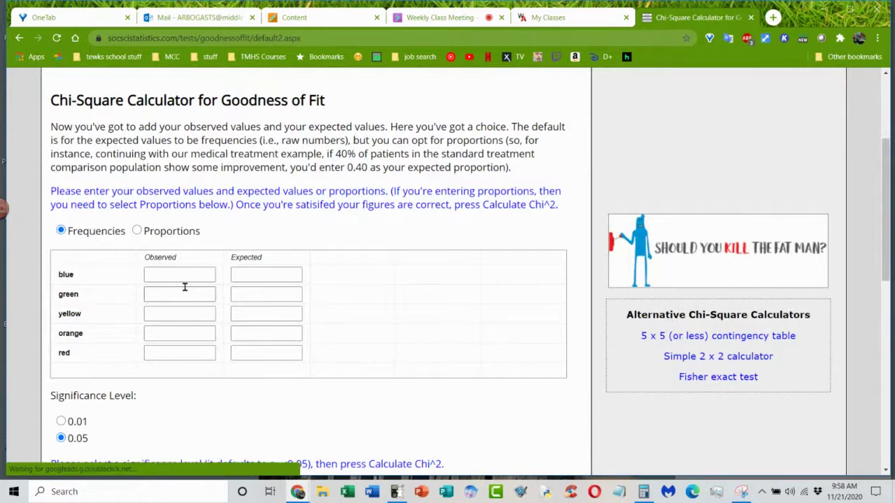
scroll(256, 328, down, 3)
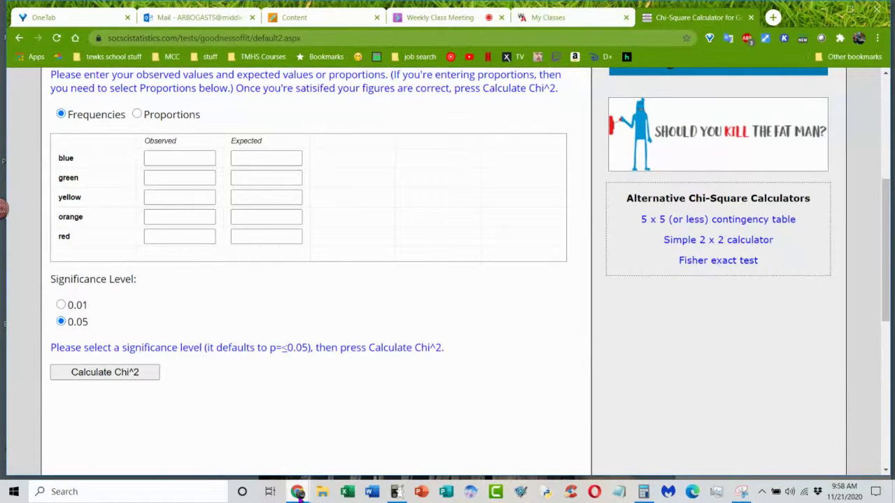
Open the preview of Hmwk: Chapter 11 from the My Classes page and reposition its window
mouse_move(298, 492)
click(239, 415)
click(578, 11)
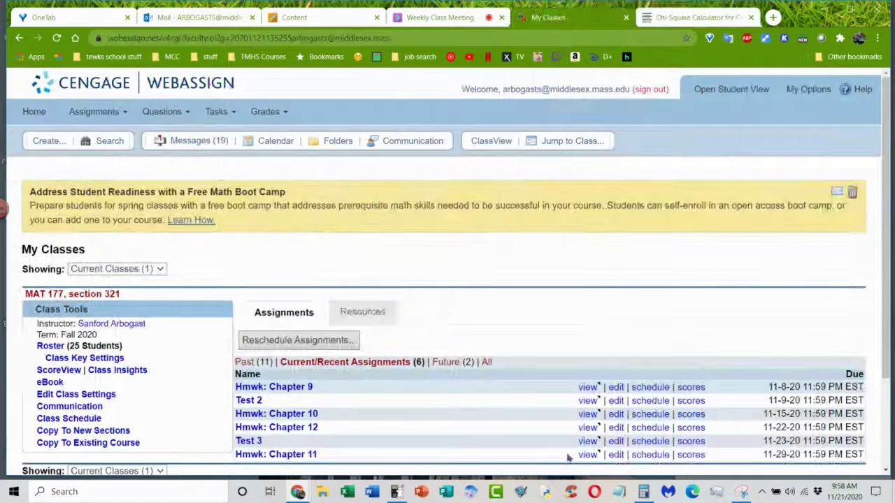
click(588, 455)
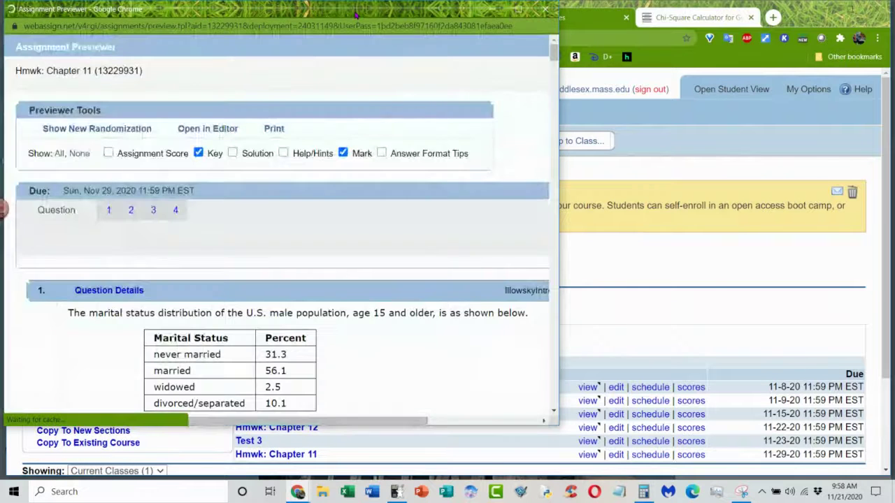
drag(355, 14, 685, 27)
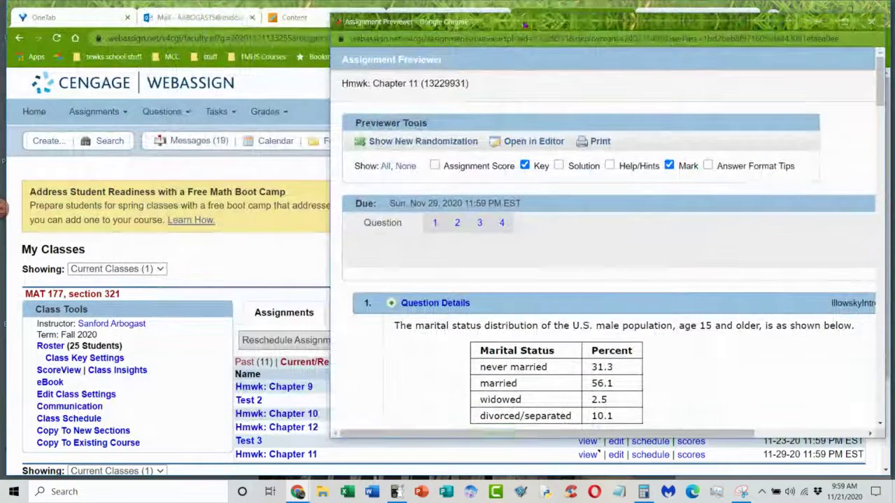
drag(523, 22, 278, 61)
Return from the first calculator to the search results and open the LibreTexts Chi-Square Goodness of Fit Test Calculator at its entry form
click(661, 14)
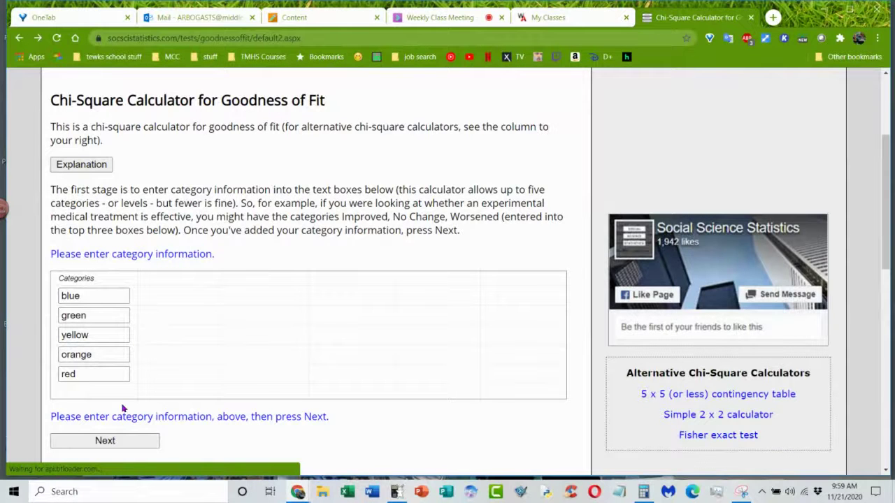
scroll(255, 368, down, 2)
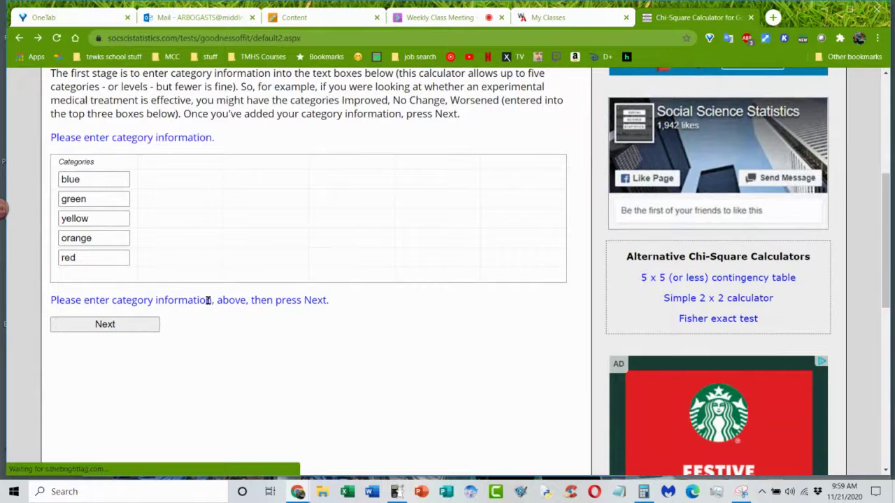
scroll(199, 283, up, 2)
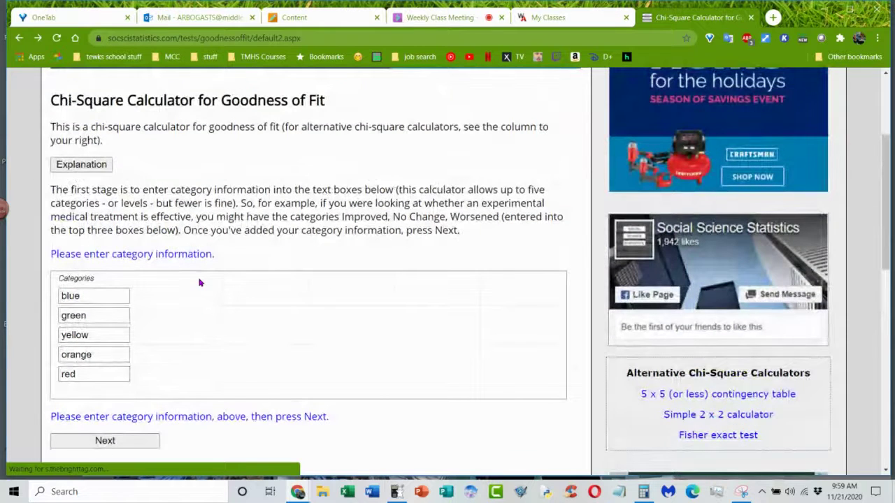
scroll(200, 281, up, 3)
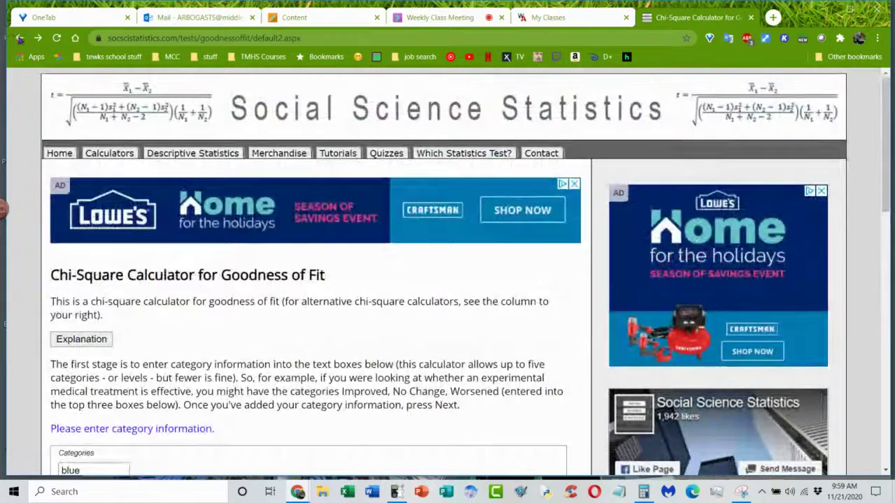
click(20, 38)
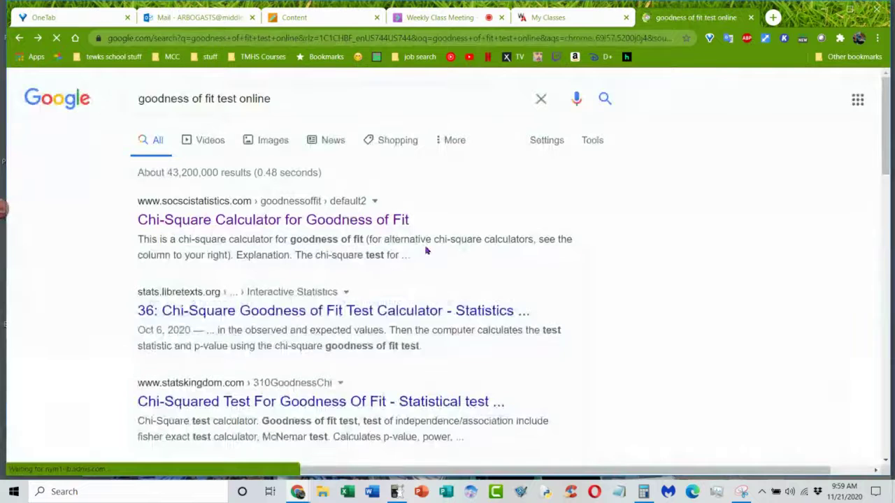
scroll(426, 251, down, 1)
scroll(559, 292, down, 1)
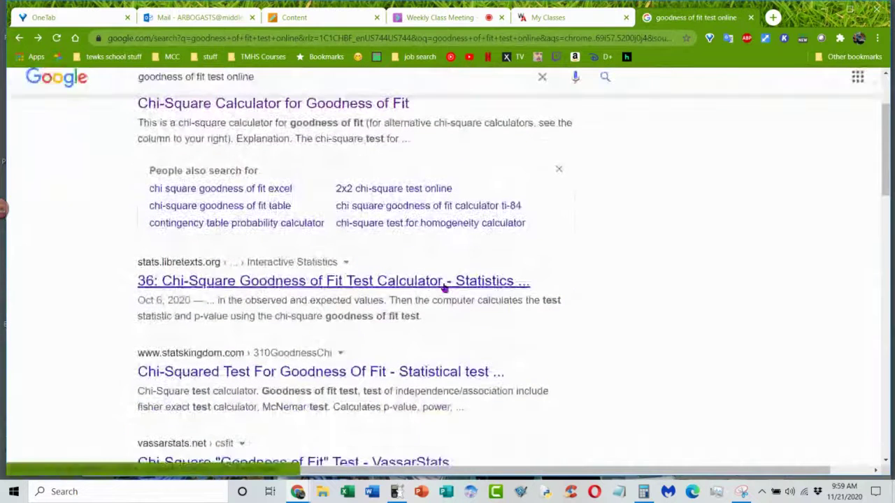
click(443, 281)
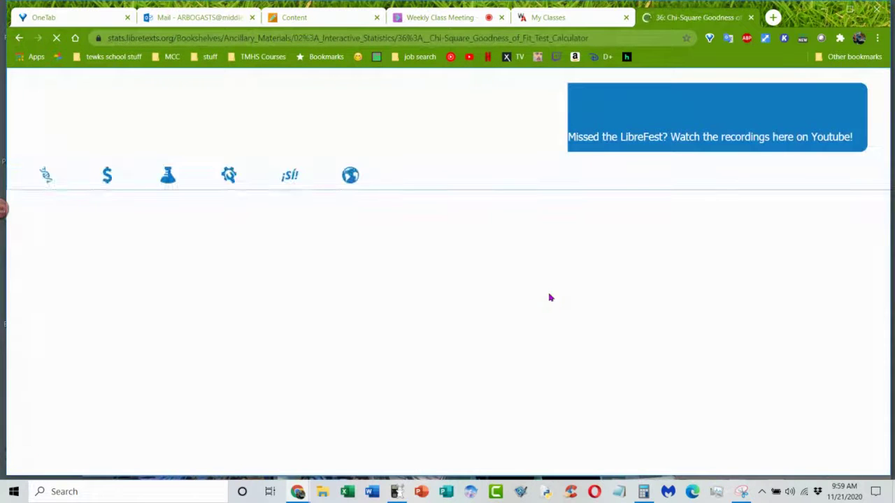
scroll(483, 301, down, 1)
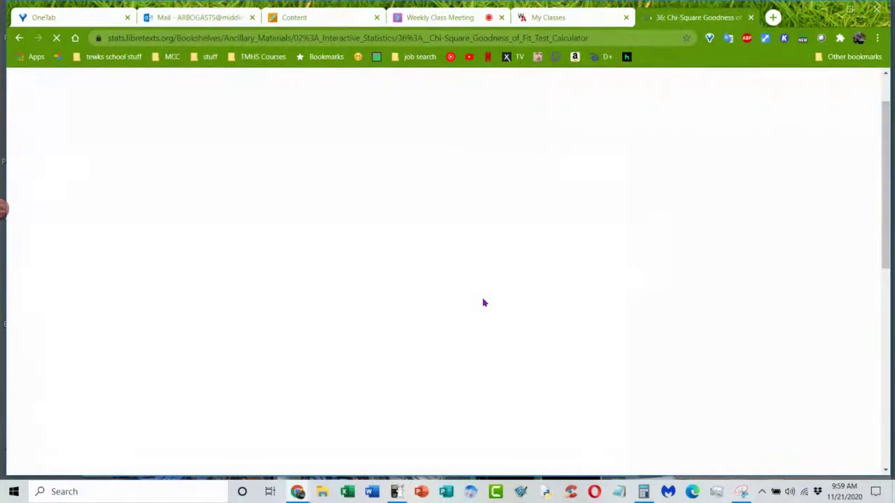
scroll(482, 301, down, 4)
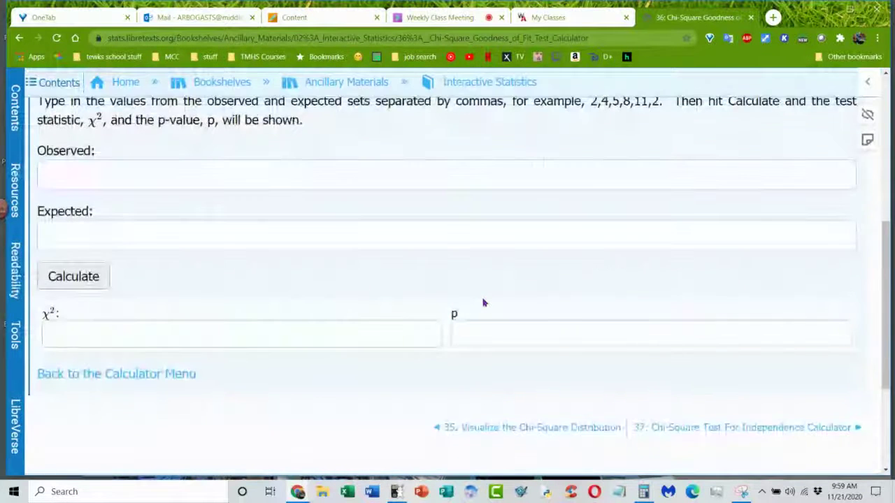
scroll(483, 302, up, 1)
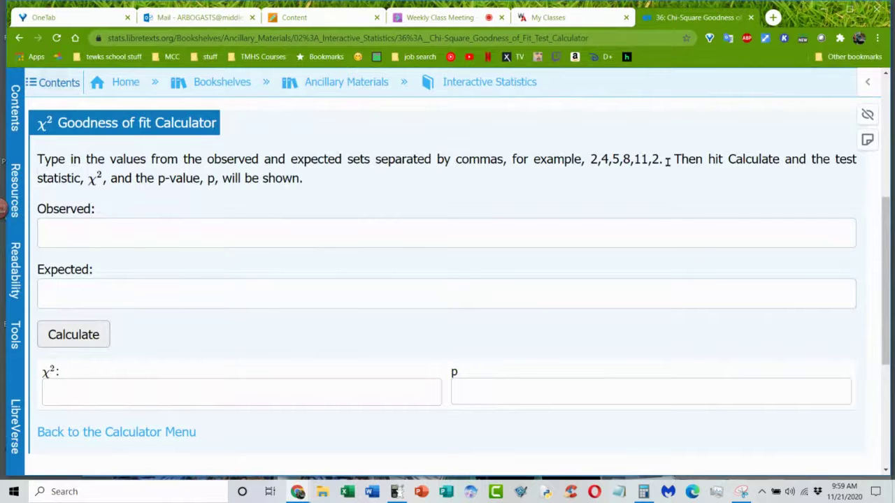
Place the Chapter 11 assignment preview beside the LibreTexts calculator and show the marital status frequency table
click(92, 237)
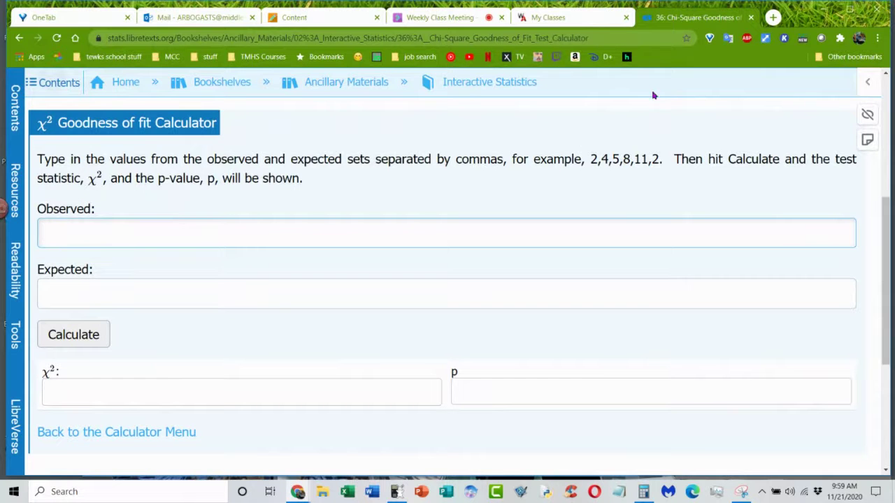
click(591, 23)
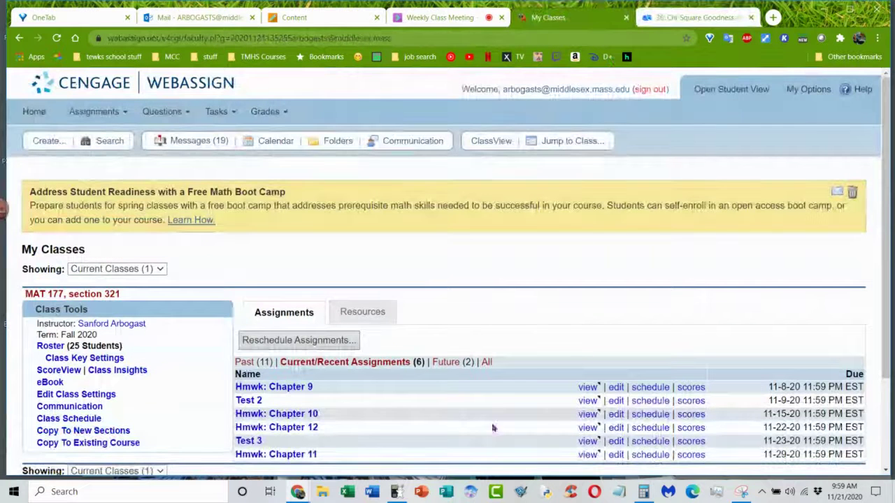
mouse_move(299, 493)
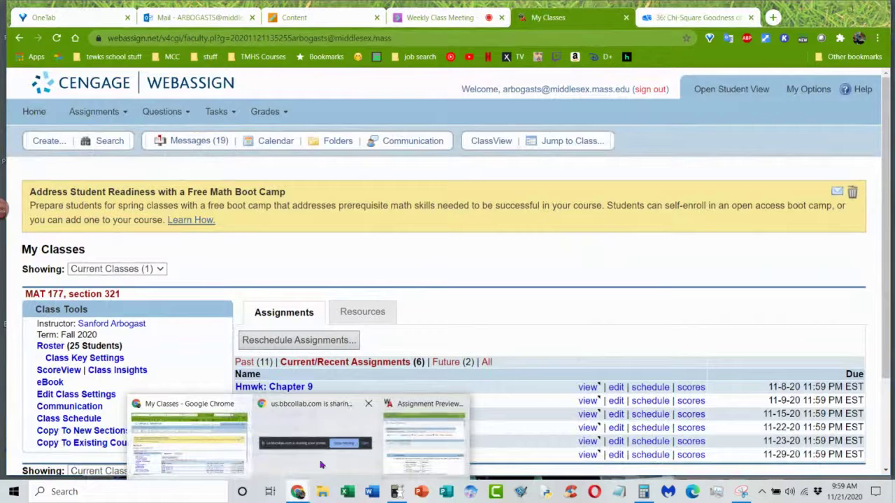
click(396, 413)
click(696, 18)
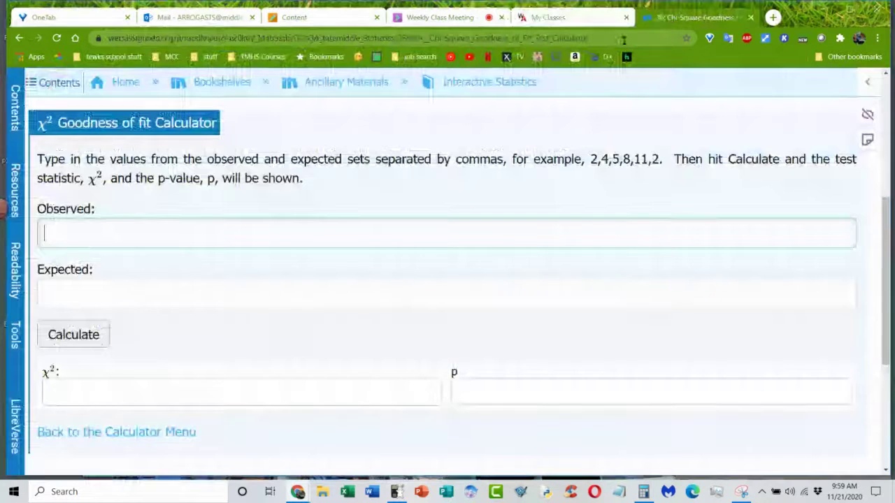
mouse_move(298, 493)
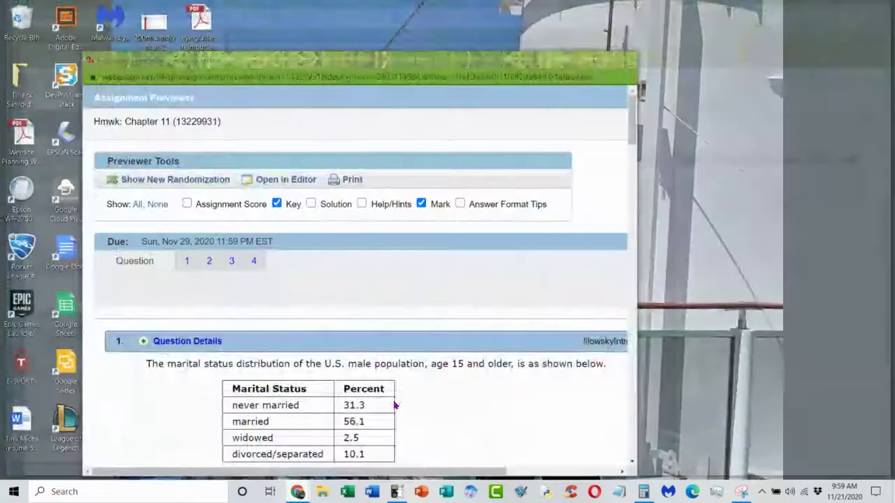
click(424, 433)
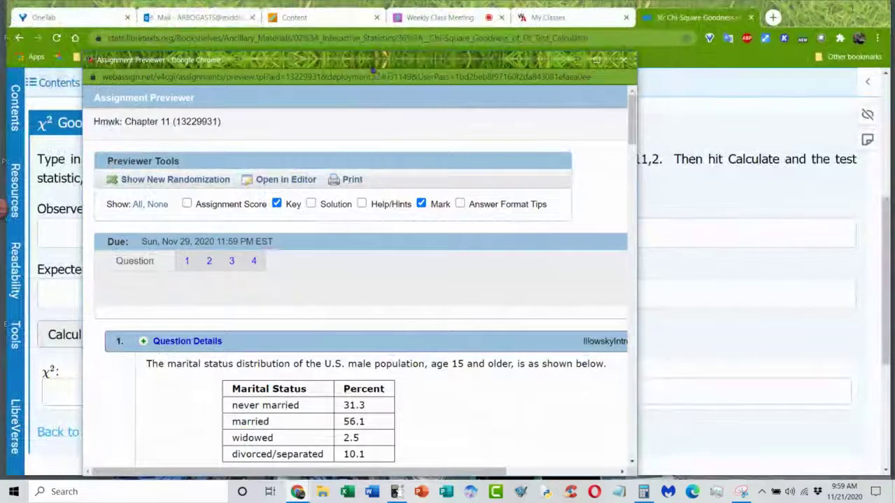
drag(381, 72, 605, 23)
scroll(660, 298, down, 4)
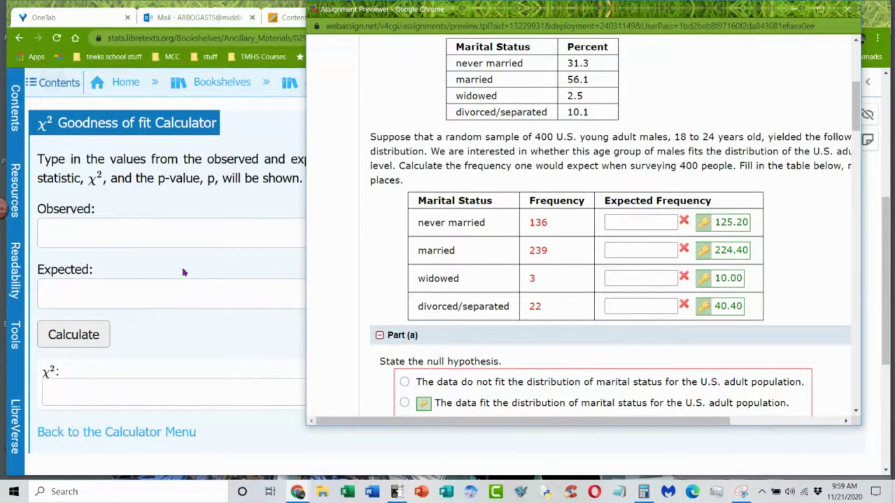
Enter the observed marital status frequencies 136,239,3,22 in the calculator, consulting the assignment table
click(169, 232)
text(136)
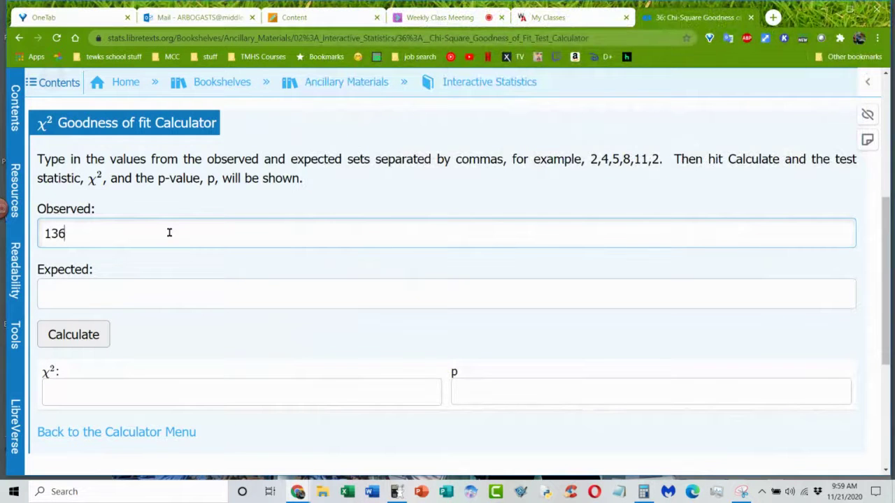
text(,239,)
mouse_move(297, 491)
click(399, 405)
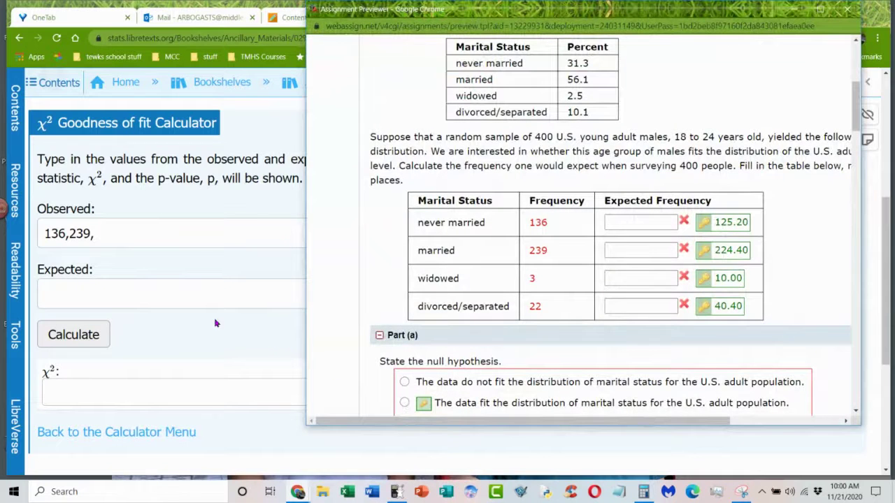
click(135, 238)
text(3)
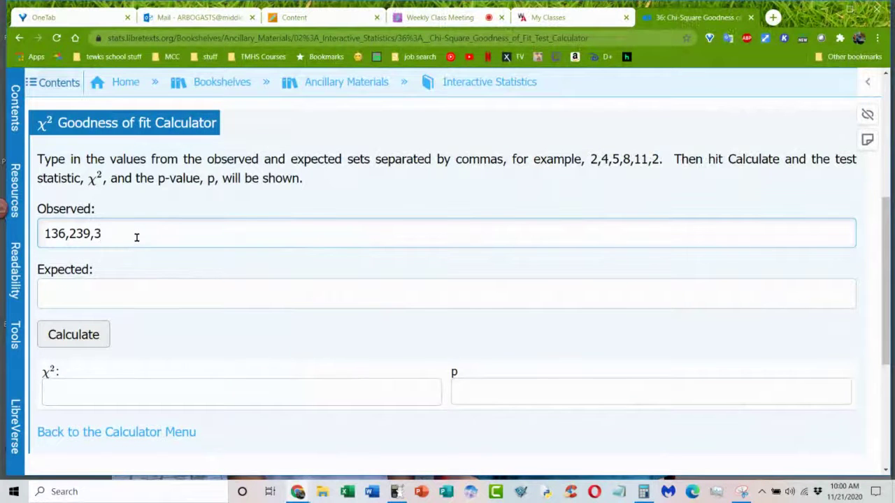
text(,22)
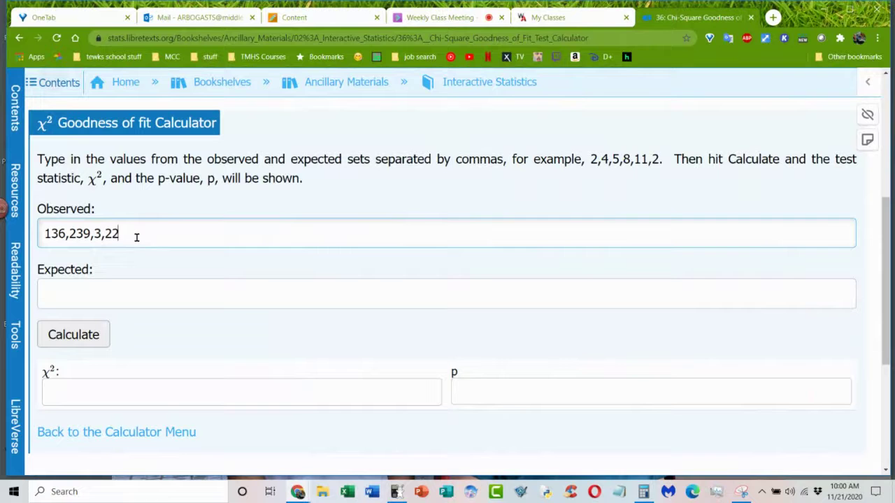
Enter the expected marital status frequencies 125.2,224.4,10,40.4 in the calculator, consulting the assignment table
click(106, 292)
mouse_move(297, 492)
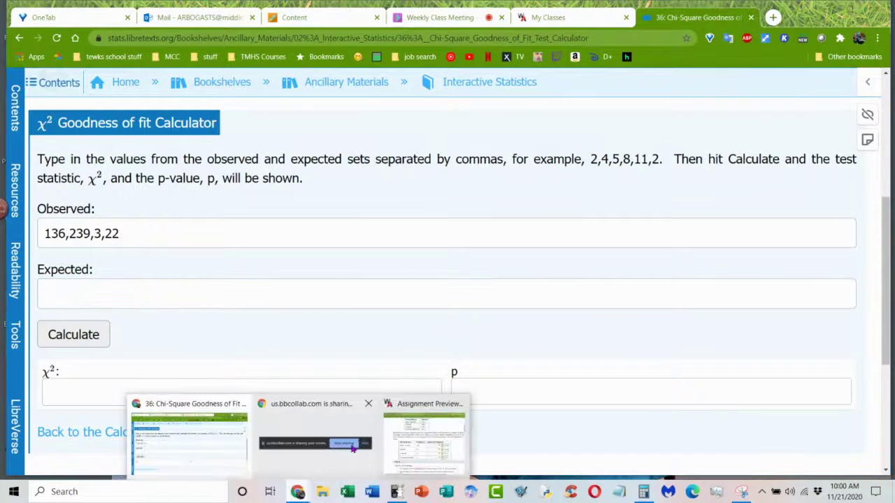
click(401, 411)
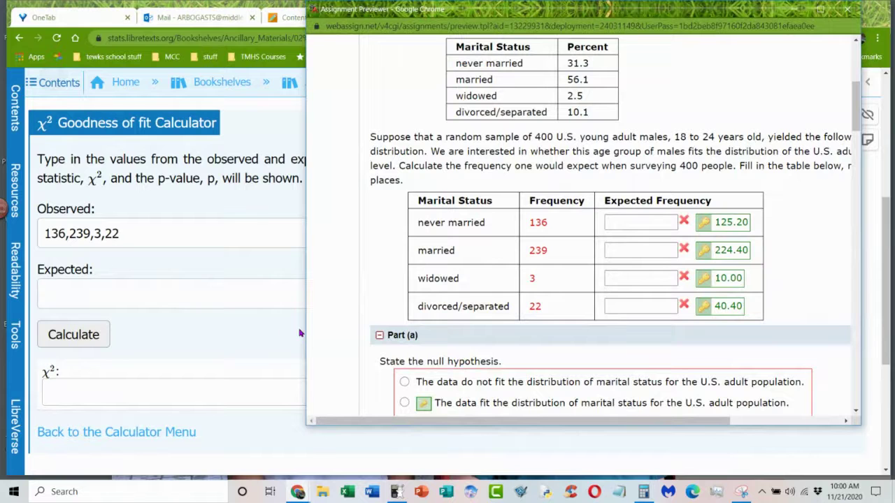
click(150, 294)
text(125)
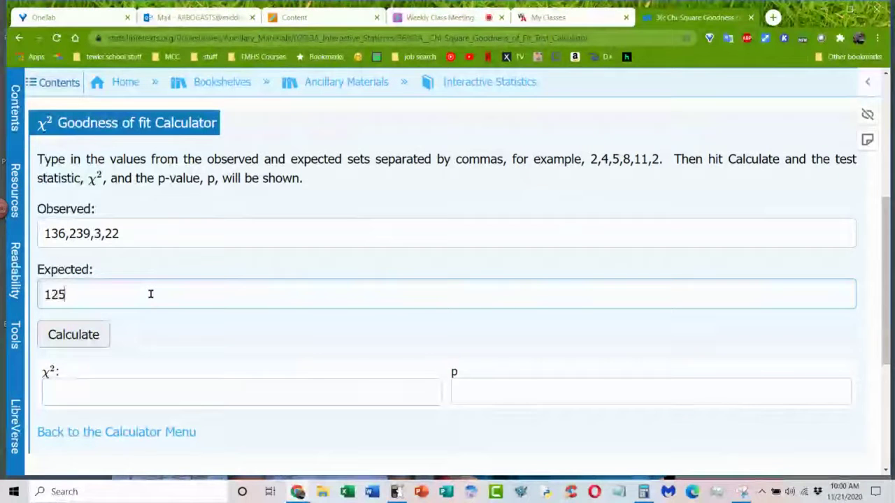
text(.2,2)
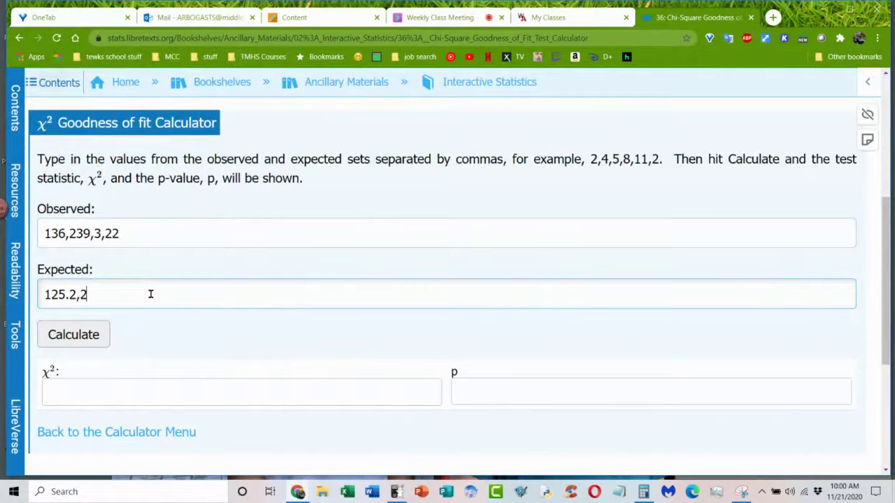
text(24.4,)
click(301, 493)
click(411, 405)
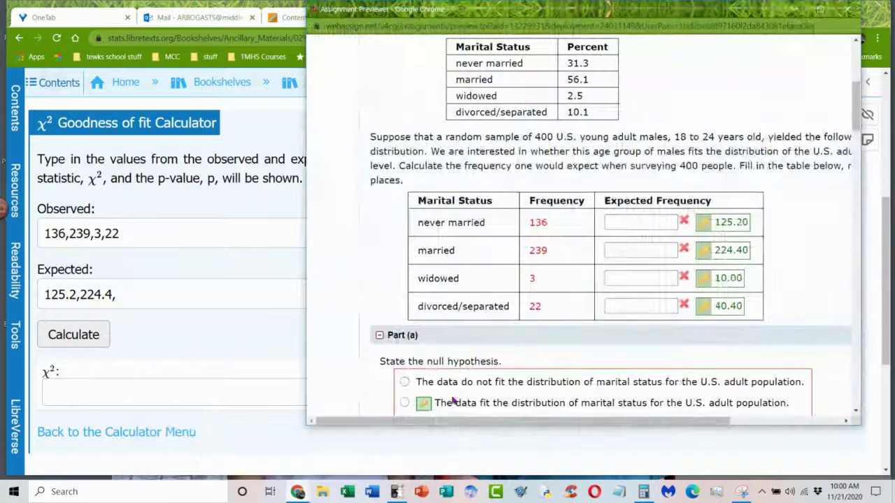
click(197, 297)
text(10)
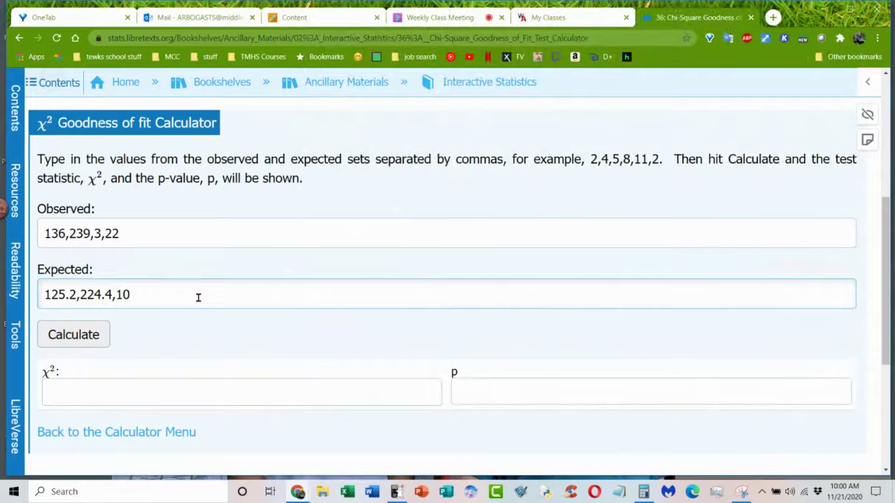
text(,40.4)
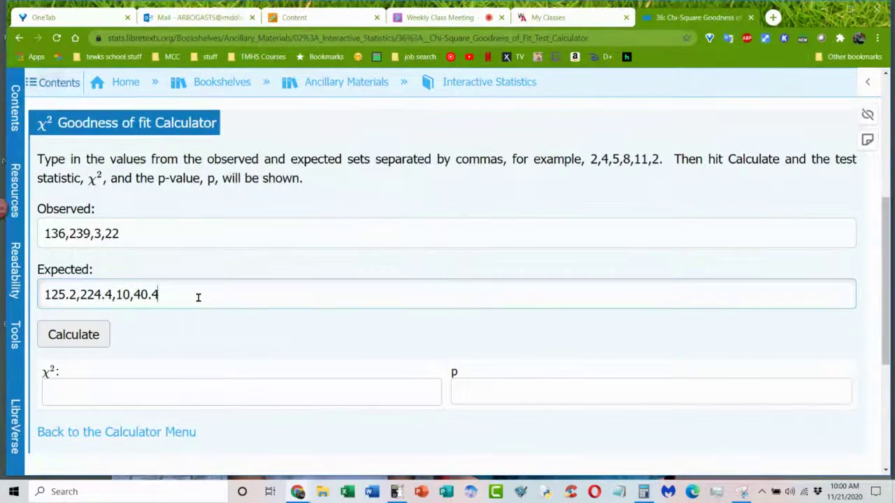
Calculate the chi-square statistic and p-value for the marital status data and review the results
click(73, 334)
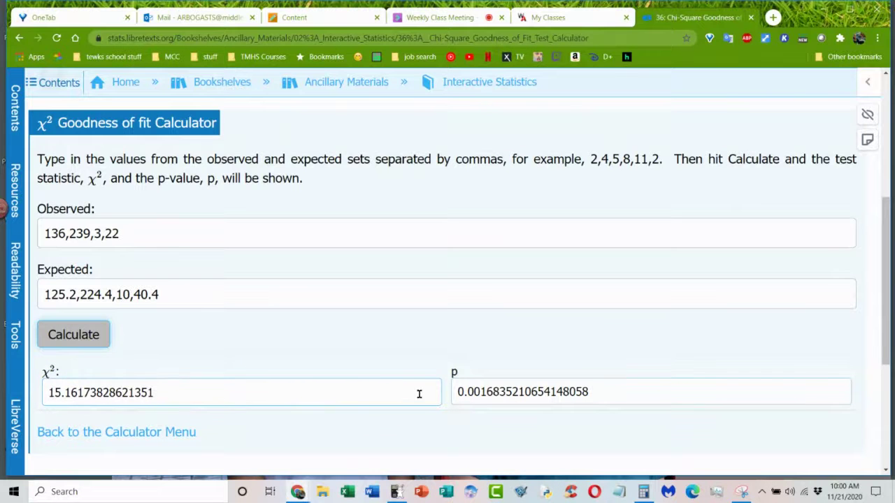
click(559, 393)
scroll(573, 358, down, 2)
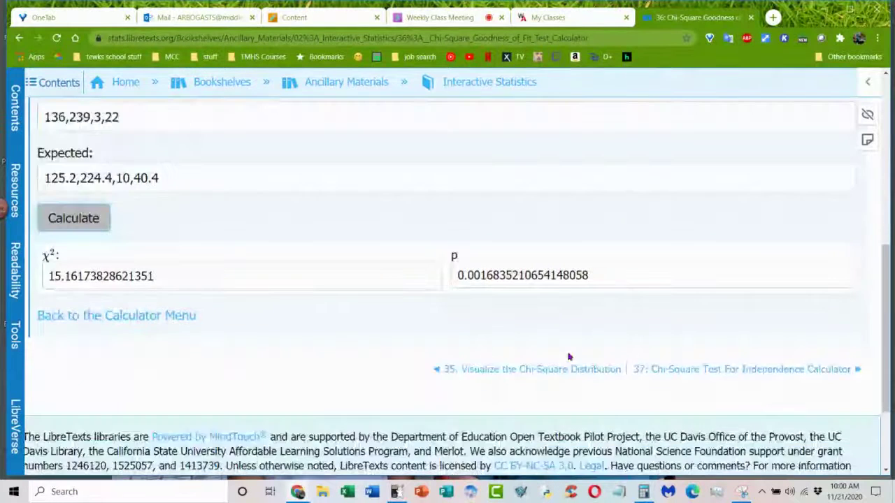
scroll(489, 343, up, 2)
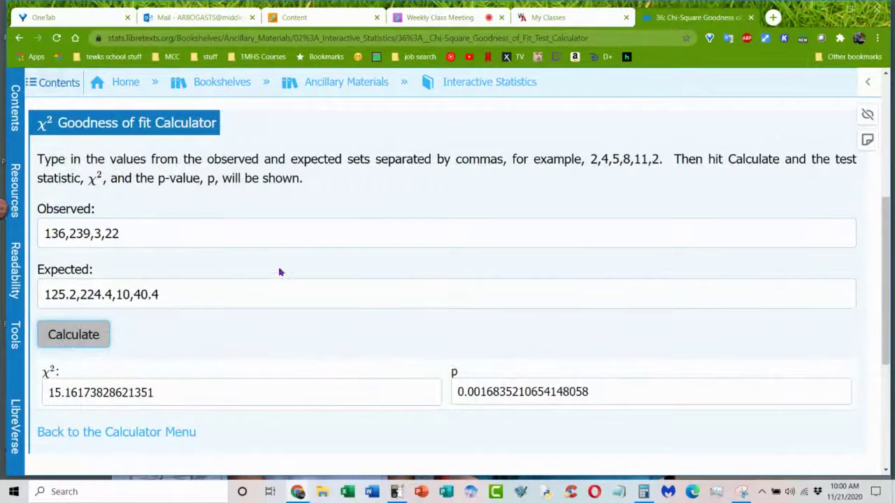
Copy the calculator page's address and enter it as the URL of a new web link in Blackboard's 11. The Chi-Square Distribution content
scroll(353, 223, up, 3)
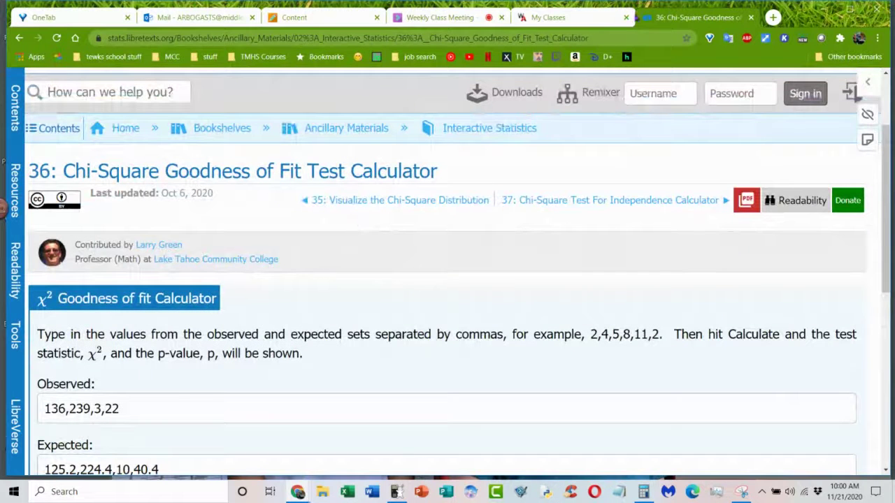
click(417, 39)
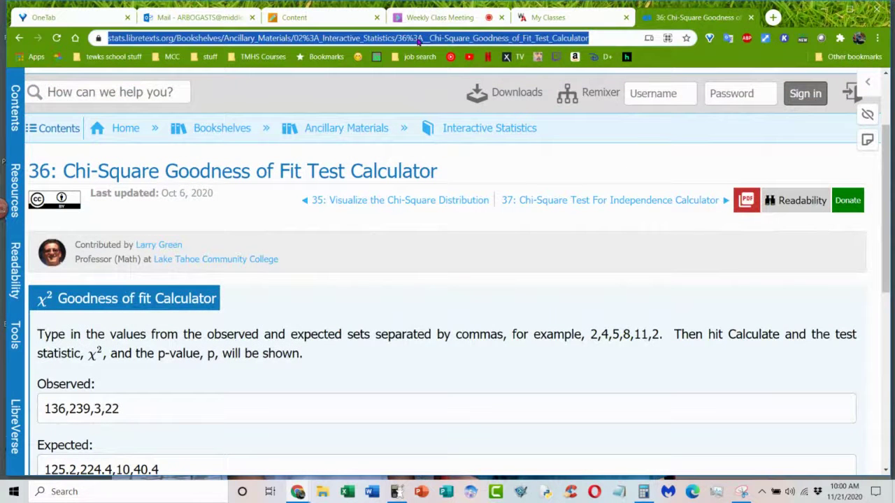
click(323, 21)
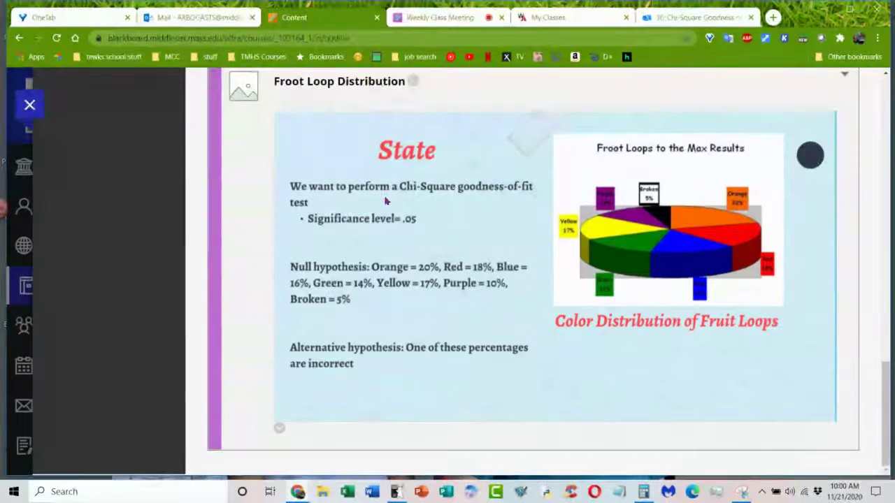
scroll(386, 199, up, 3)
scroll(386, 199, up, 10)
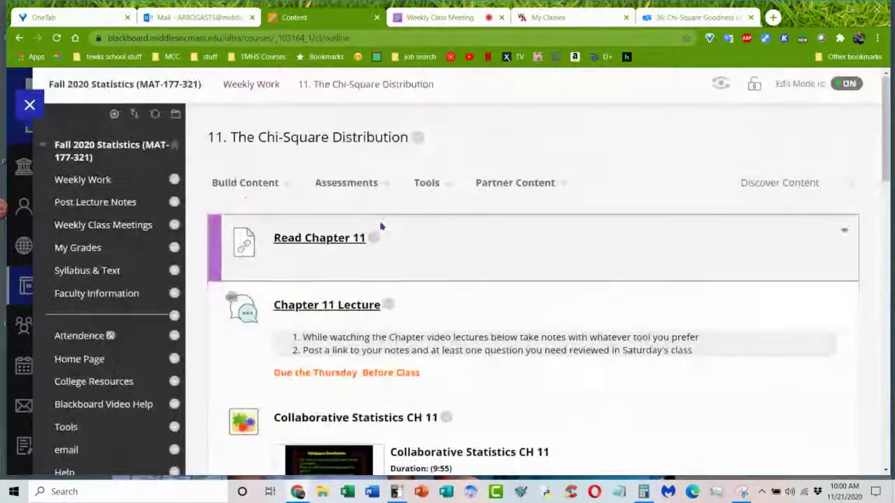
click(245, 183)
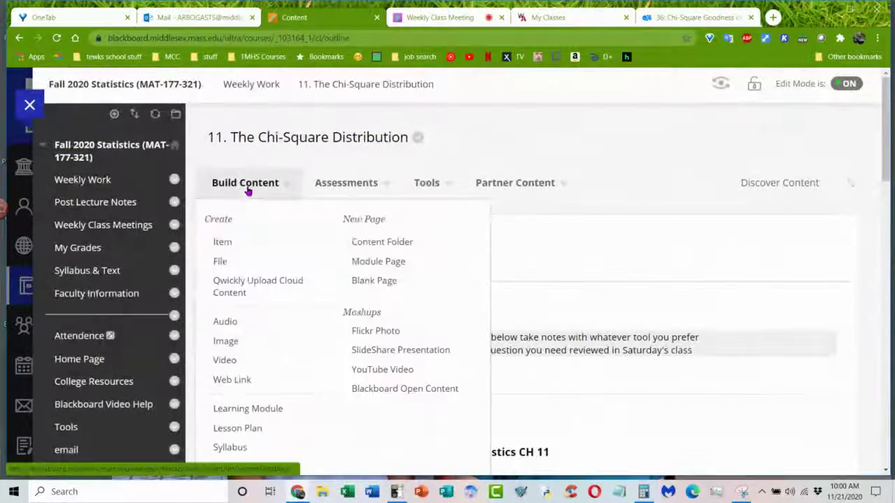
click(244, 380)
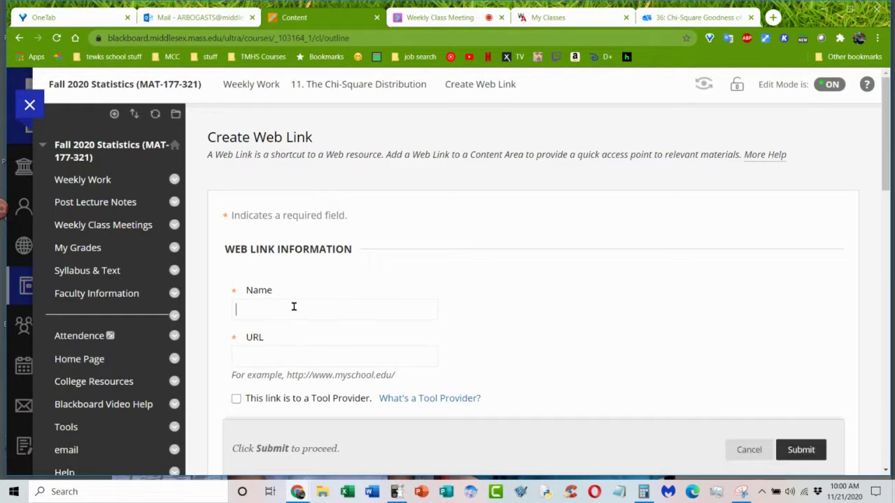
click(296, 355)
text(https://stats.libretexts.org/Bookshelves/Ancillary_Materials/02%3A_Interactive_Statistics/36%3A__Chi-Square_Goodness_of_Fit_Test_Calculator)
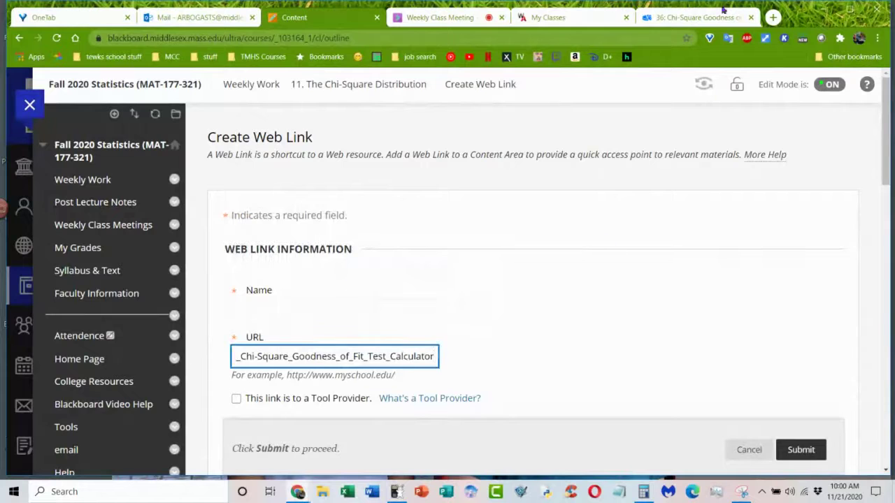
Name the web link Chi-Square Goodness of Fit Test Calculator using the title copied from the calculator page, and submit it
click(699, 17)
mouse_move(439, 170)
mouse_down()
mouse_move(112, 191)
mouse_move(81, 163)
mouse_move(66, 165)
mouse_up()
key(ctrl+c)
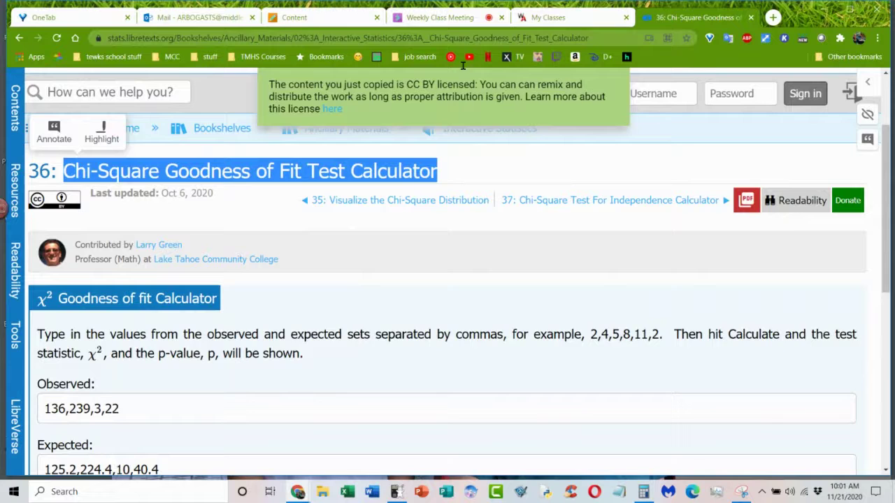
click(563, 21)
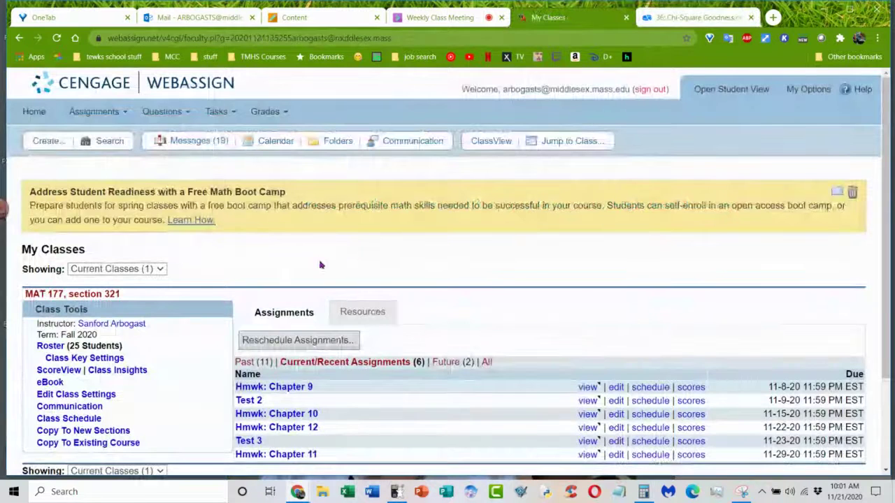
click(323, 17)
click(267, 307)
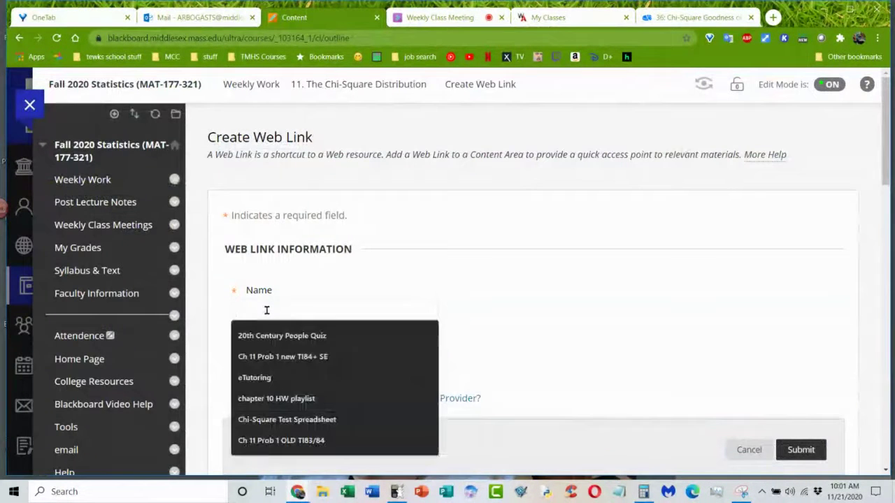
key(ctrl+v)
scroll(558, 309, down, 2)
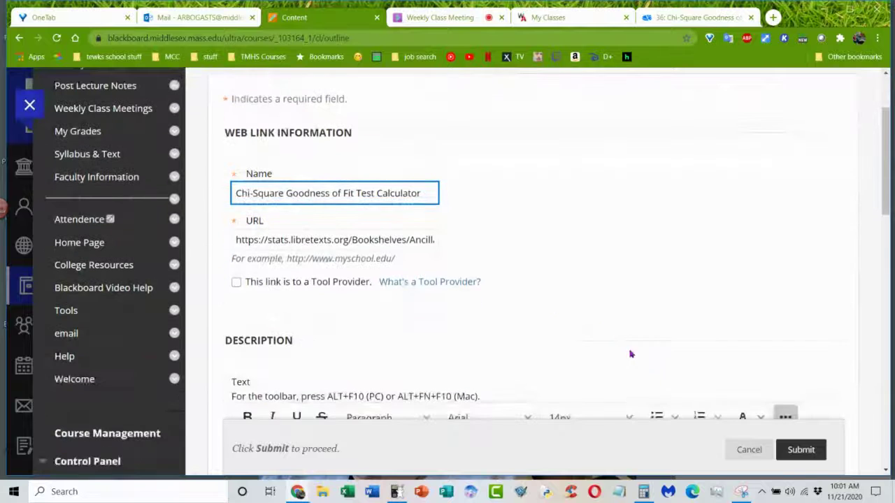
click(801, 449)
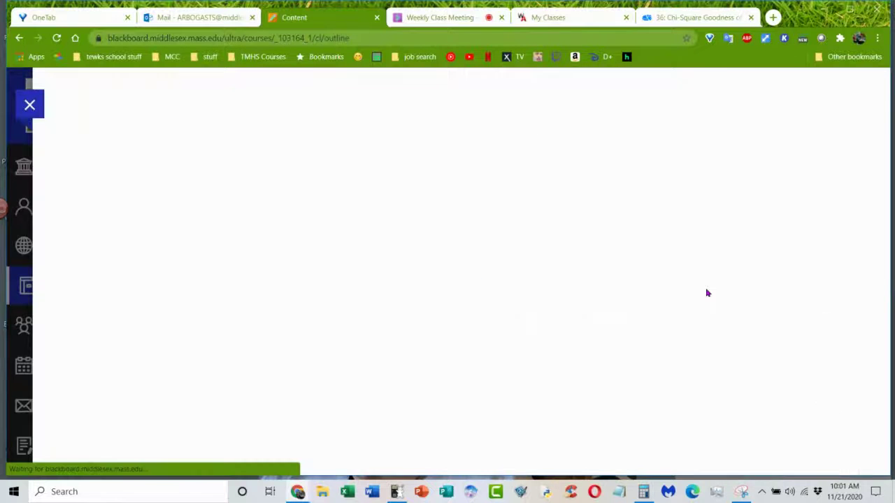
Move the Chi-Square Goodness of Fit Test Calculator link between the Project and Froot Loop Distribution items
scroll(566, 281, down, 5)
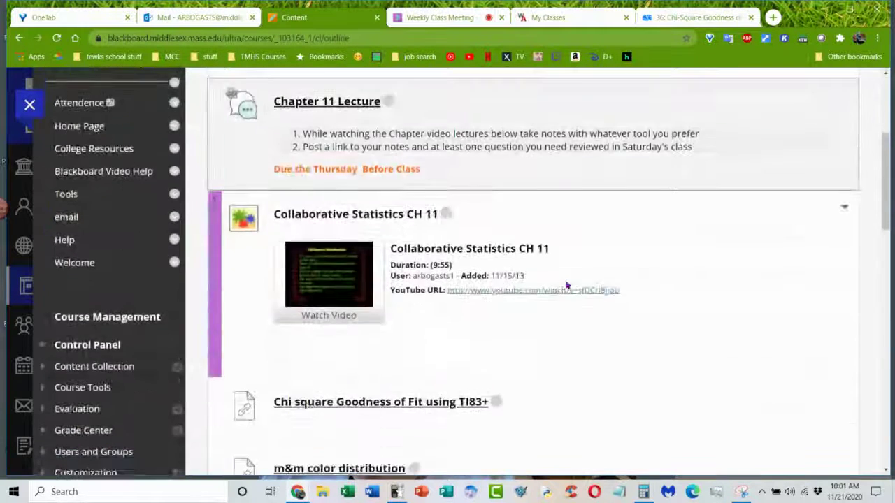
scroll(567, 285, down, 7)
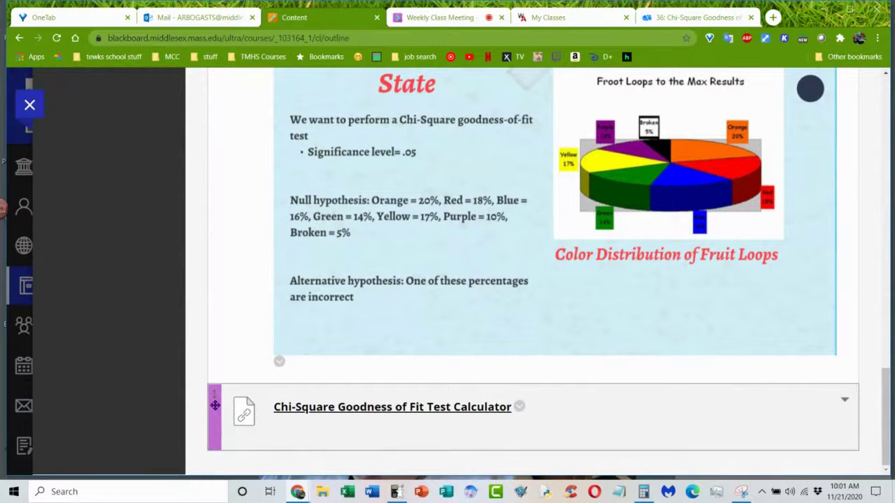
drag(214, 406, 277, 110)
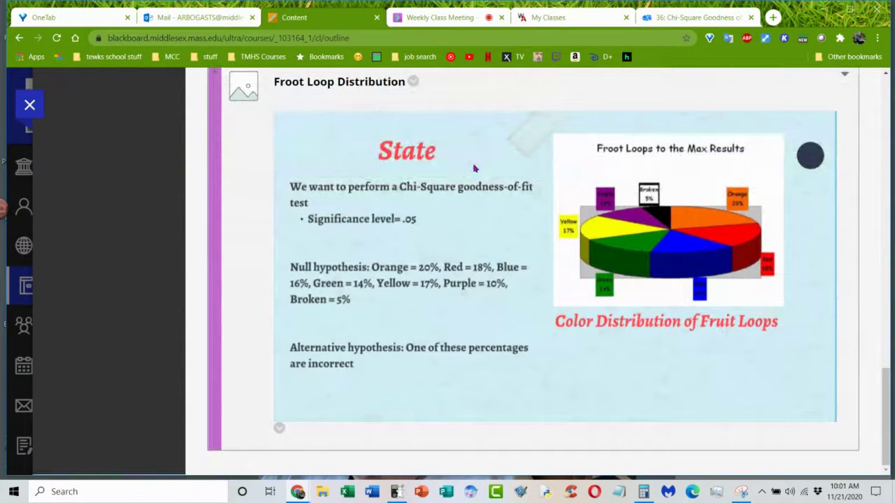
scroll(447, 189, up, 3)
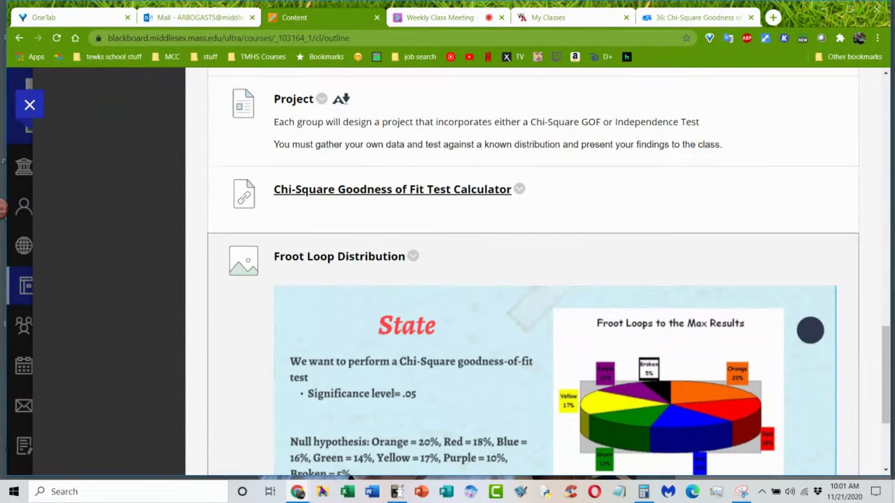
Send the message "Chi-Square Goodness of Fit Test Calculator" to Everyone in the Weekly Class Meeting chat
mouse_move(298, 489)
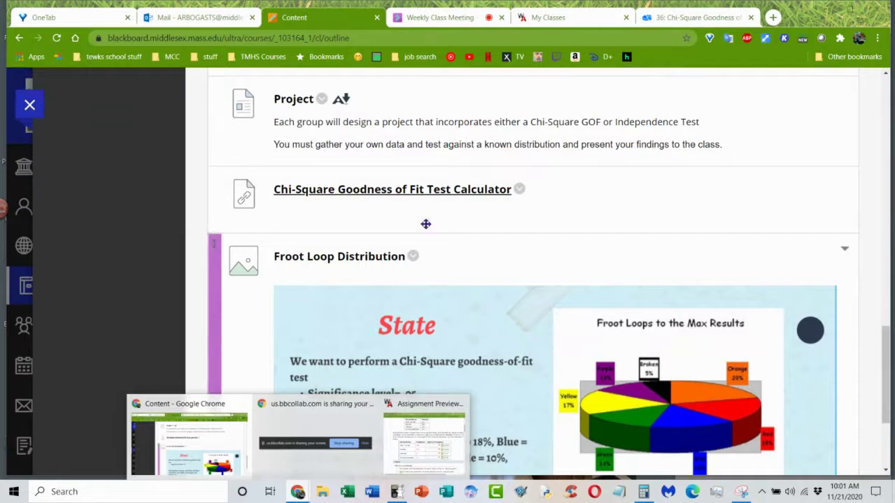
click(465, 17)
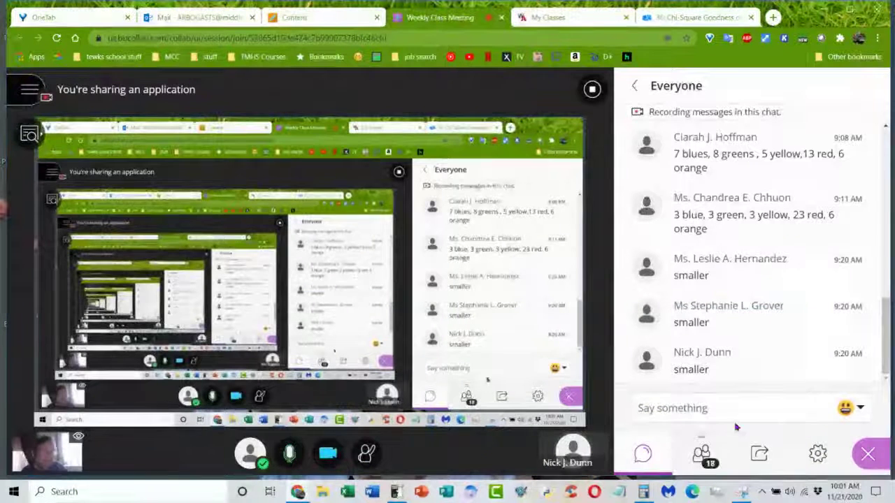
click(733, 399)
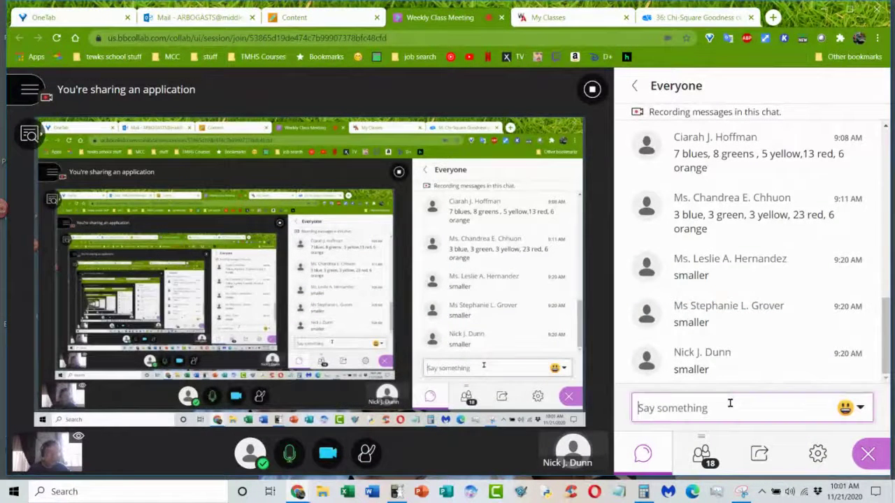
key(ctrl+v)
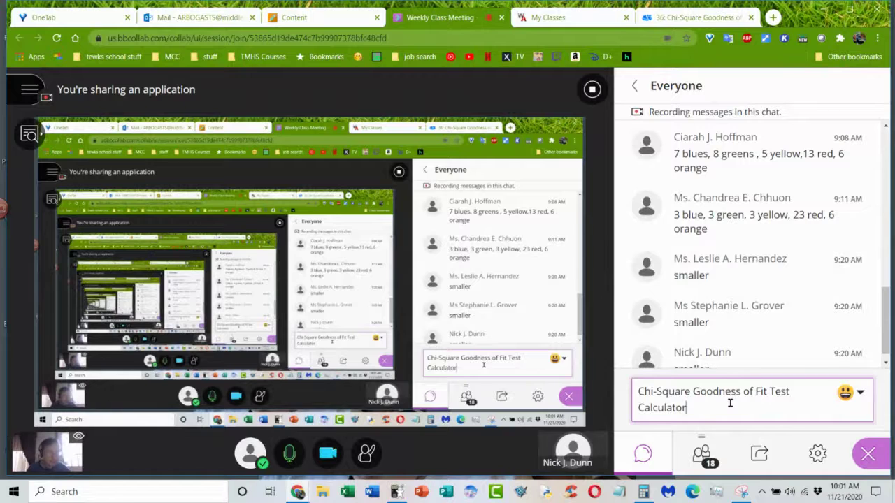
click(719, 19)
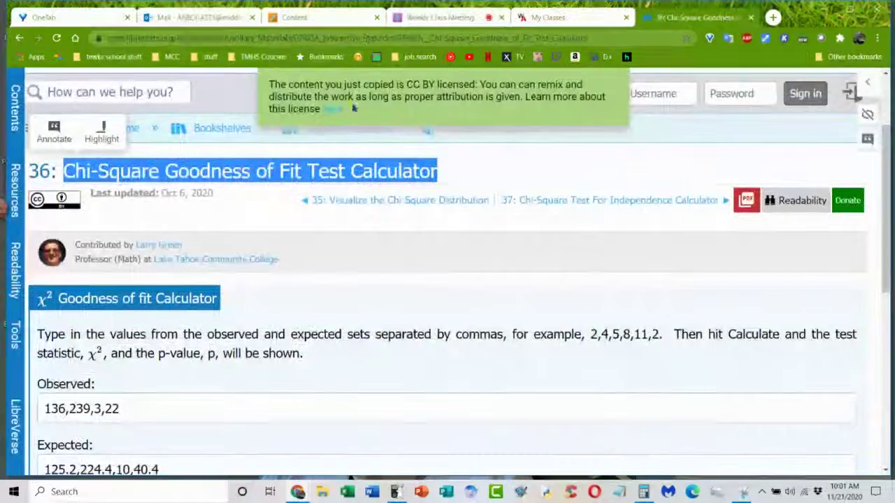
click(350, 37)
click(437, 18)
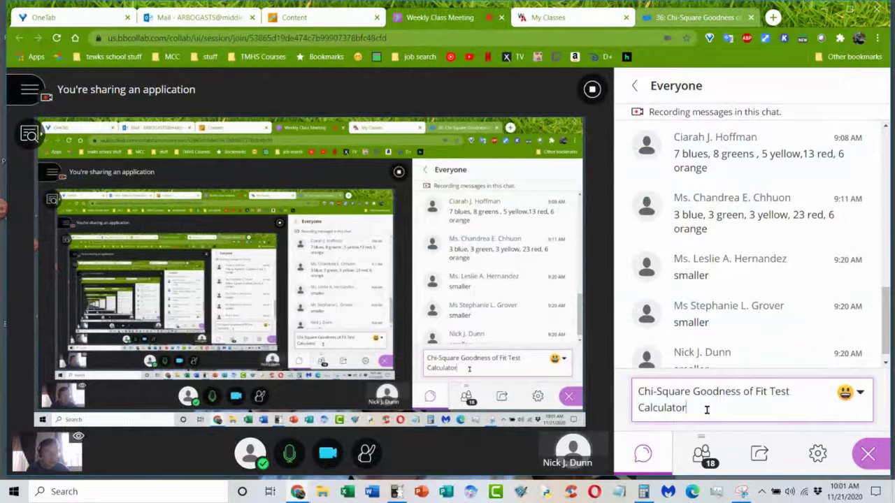
key(Return)
key(ctrl+v)
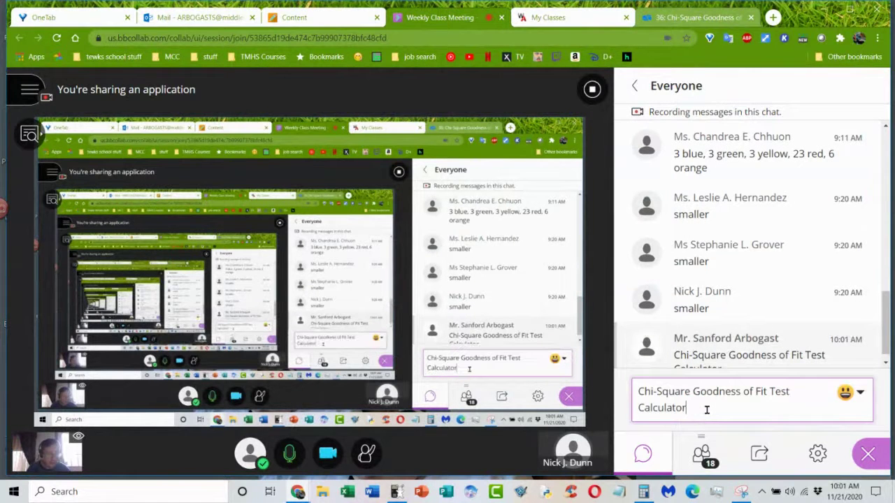
key(ctrl+a)
key(BackSpace)
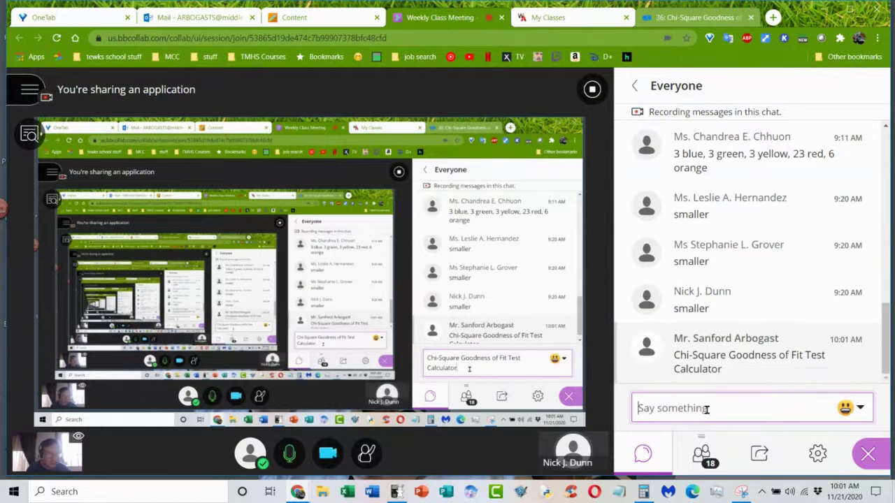
Copy the calculator page's address and send it as a message to Everyone in the Weekly Class Meeting chat
click(680, 19)
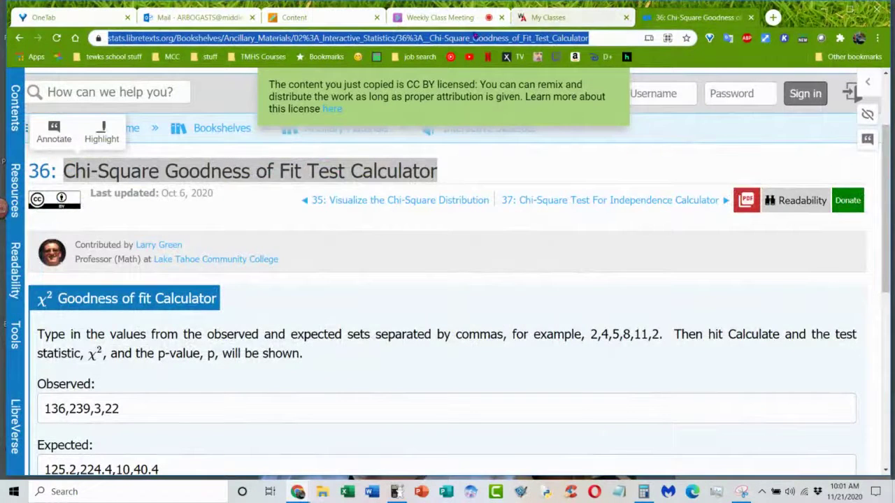
click(460, 20)
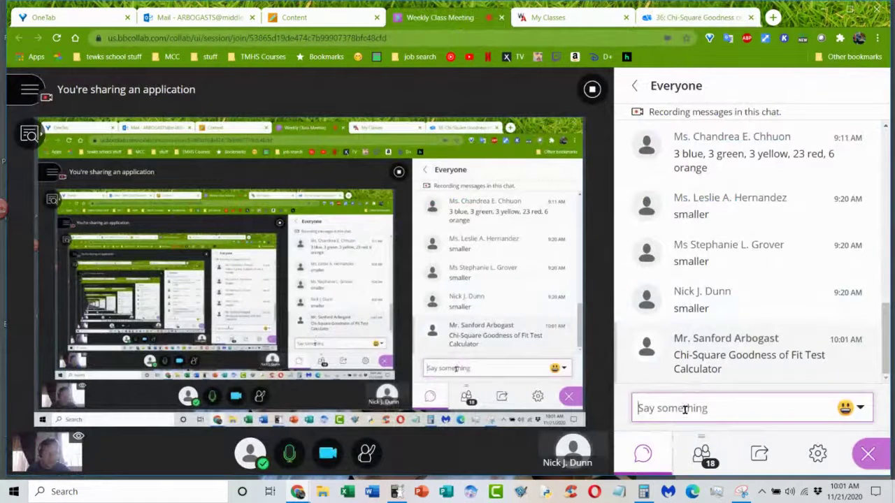
key(ctrl+v)
key(Return)
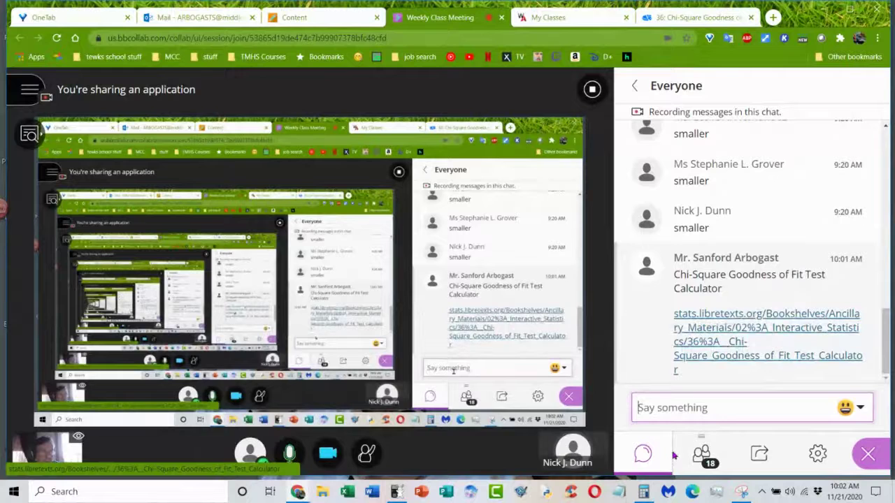
Examine the observed and expected values, chi-square statistic and p-value on the Chi-Square Goodness of Fit Test Calculator page
mouse_move(643, 492)
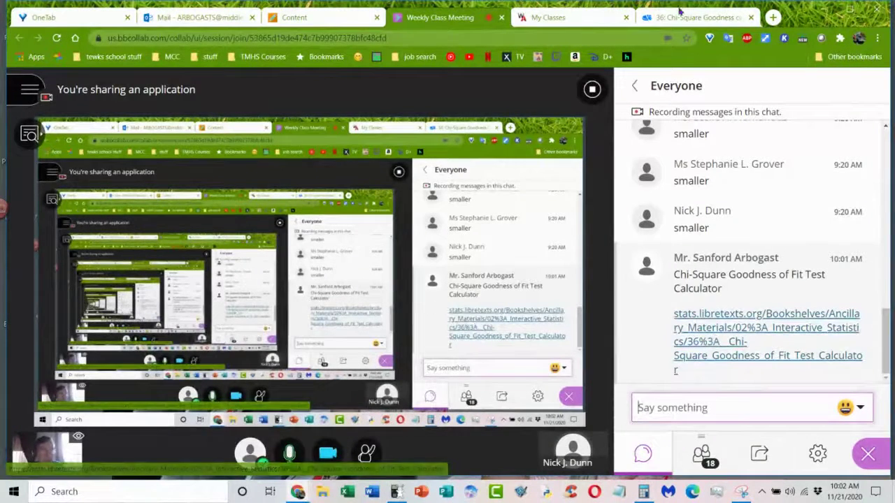
click(715, 340)
scroll(188, 334, down, 2)
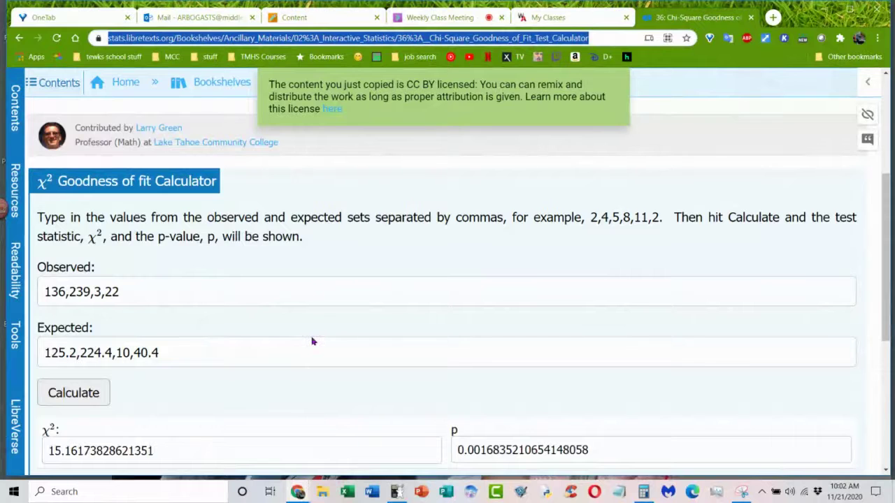
scroll(329, 356, down, 3)
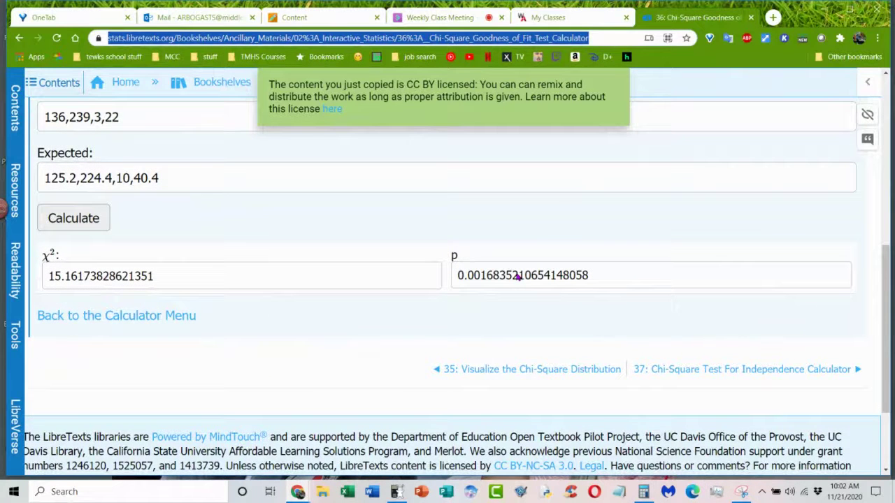
scroll(518, 276, up, 2)
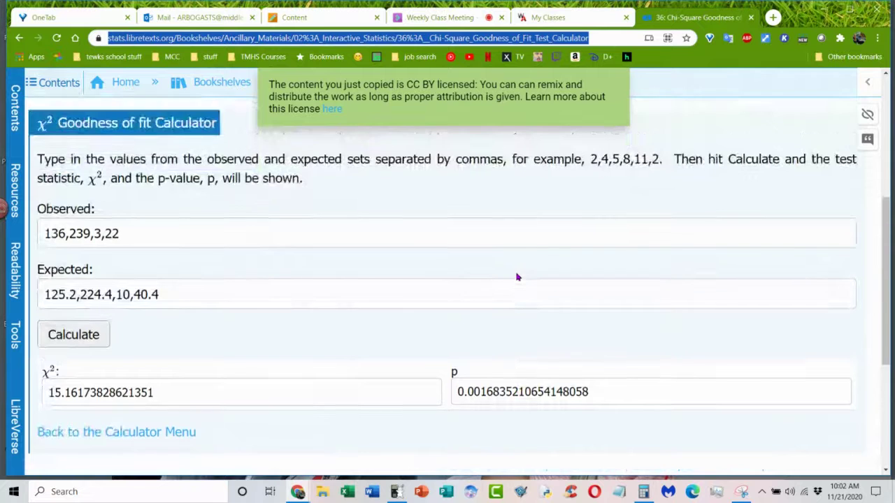
scroll(517, 277, up, 1)
scroll(517, 277, up, 3)
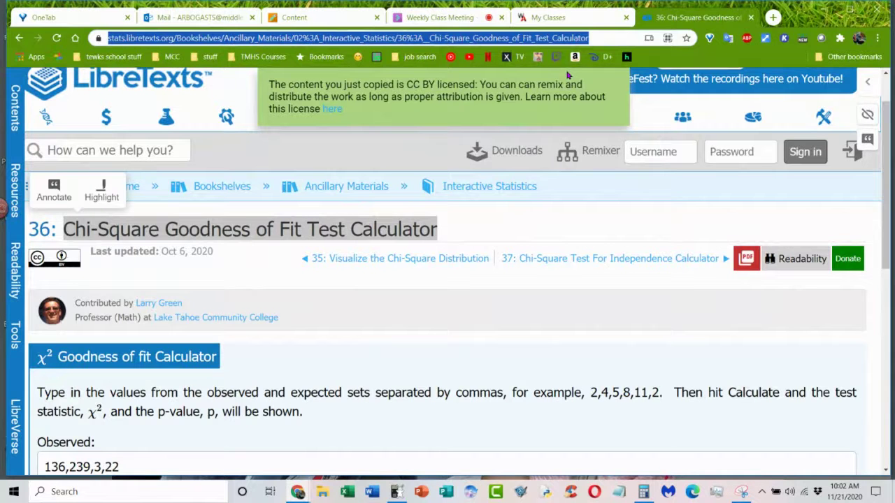
click(297, 492)
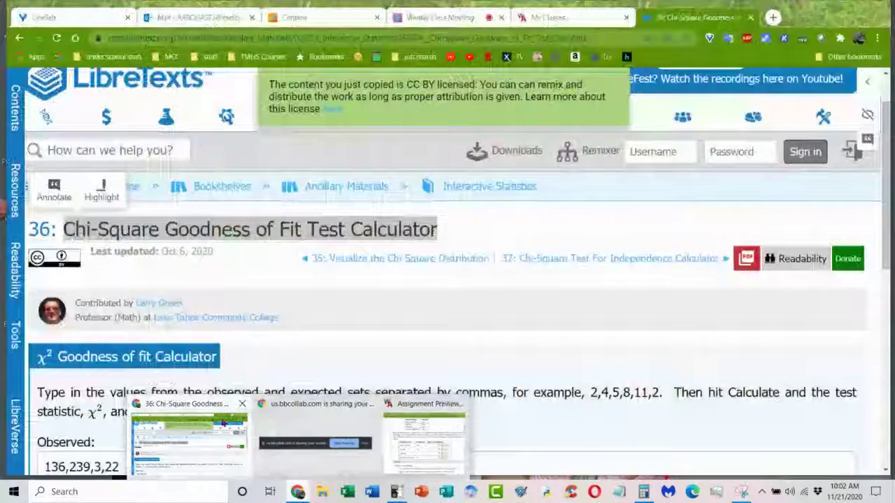
click(189, 440)
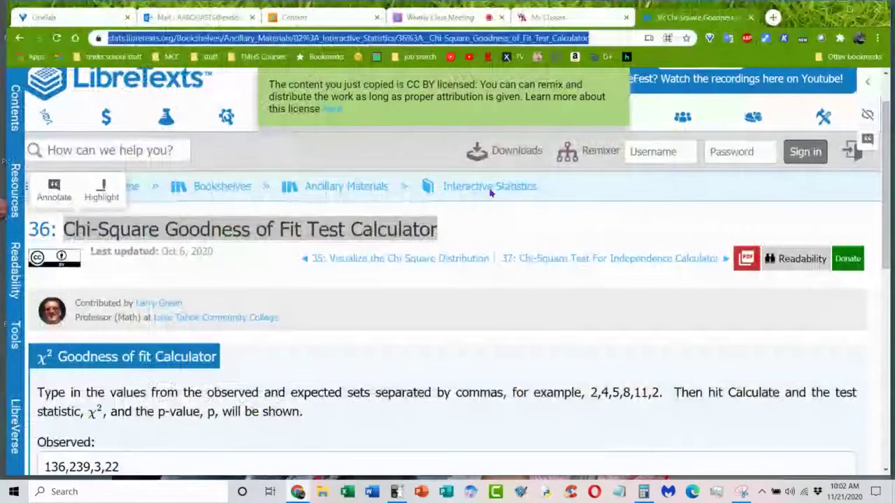
click(456, 18)
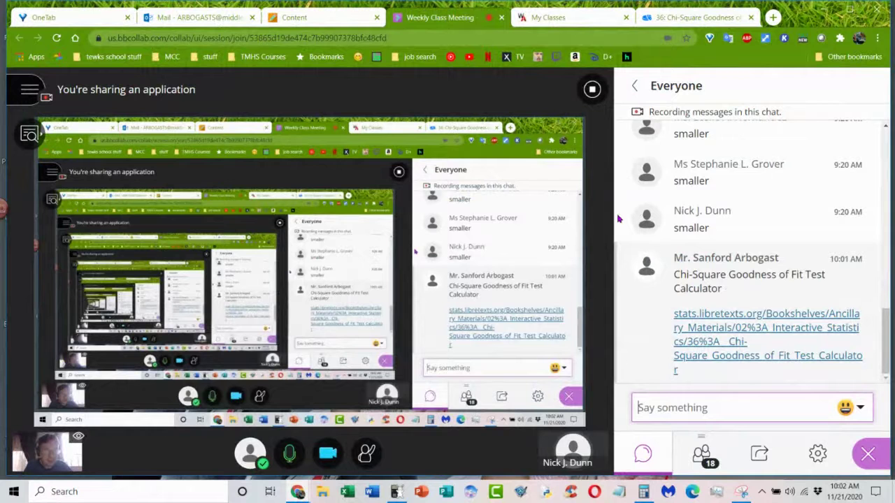
Examine the test-for-independence questions on family size versus car size and age versus life insurance in the Chapter 11 homework's Assignment Previewer
click(584, 19)
scroll(419, 265, down, 3)
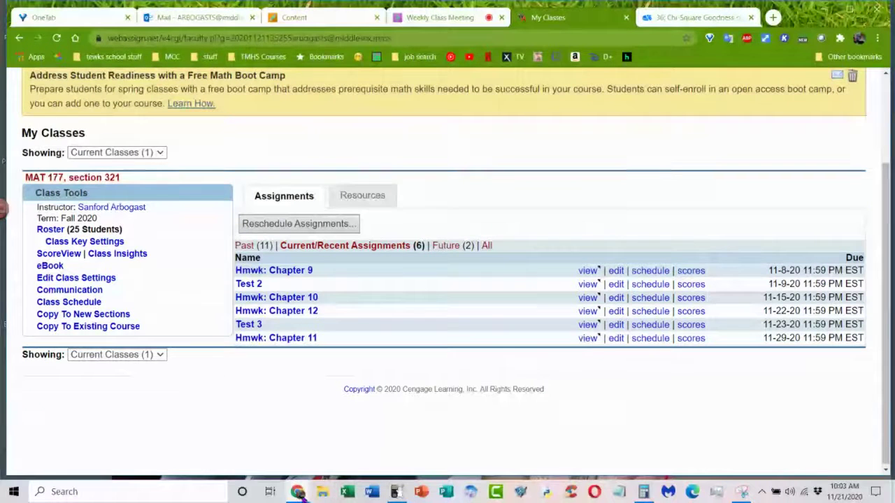
mouse_move(301, 495)
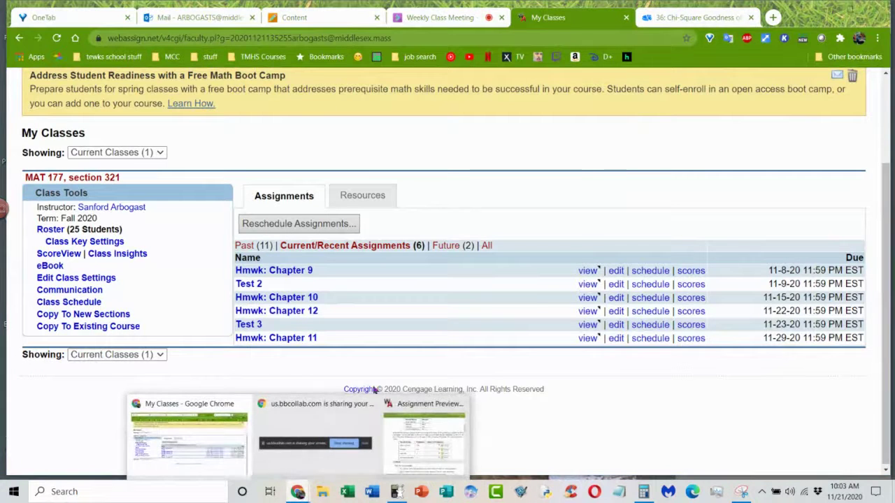
click(414, 426)
scroll(480, 269, down, 15)
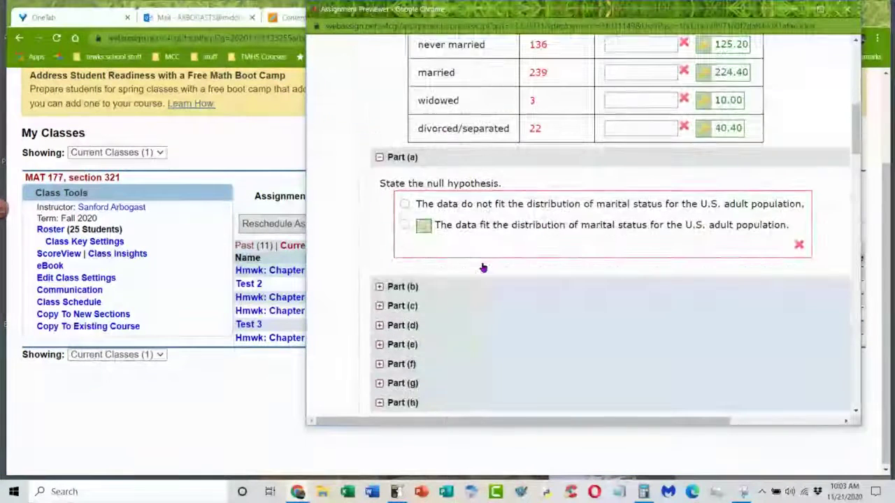
scroll(481, 273, down, 10)
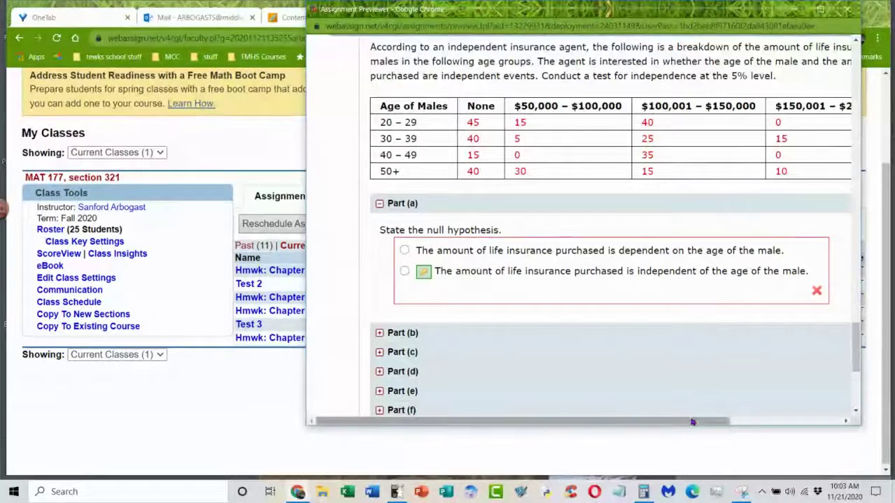
drag(690, 421, 746, 419)
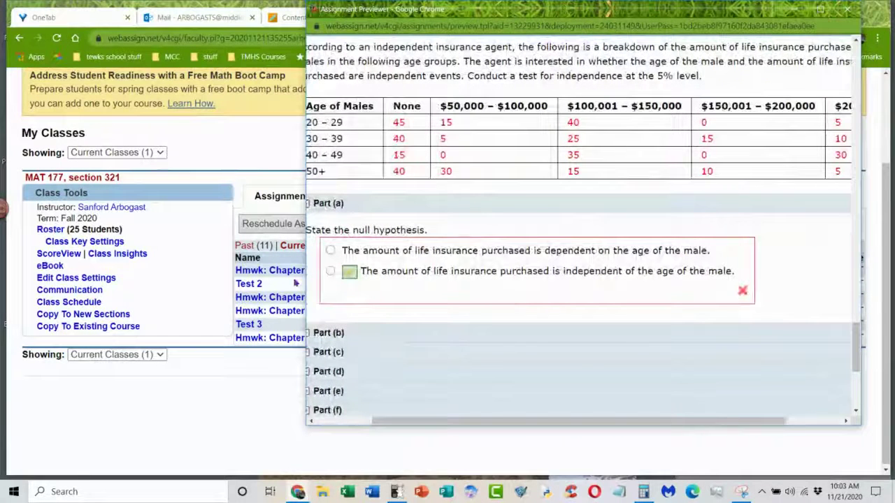
drag(304, 280, 134, 280)
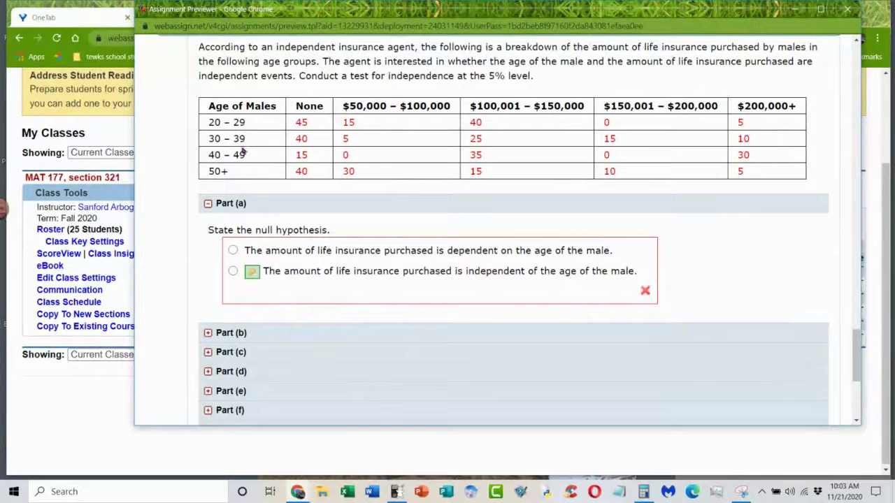
scroll(265, 140, up, 10)
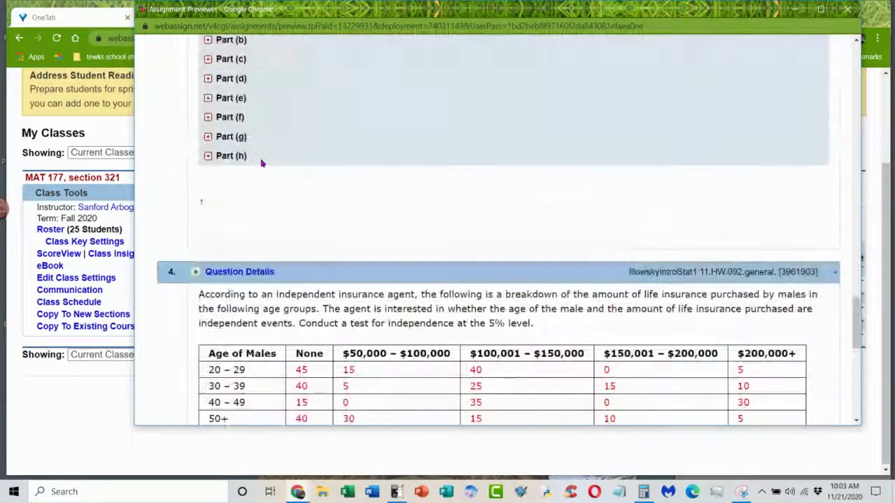
scroll(294, 150, down, 3)
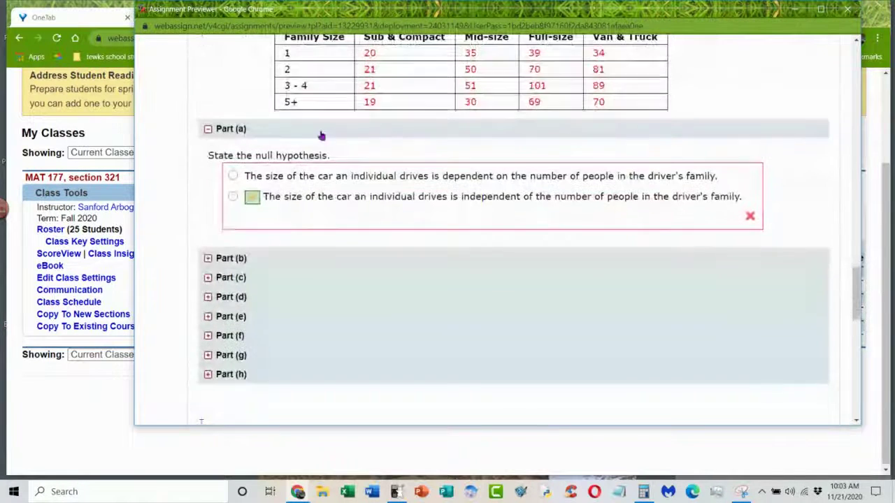
scroll(319, 134, up, 1)
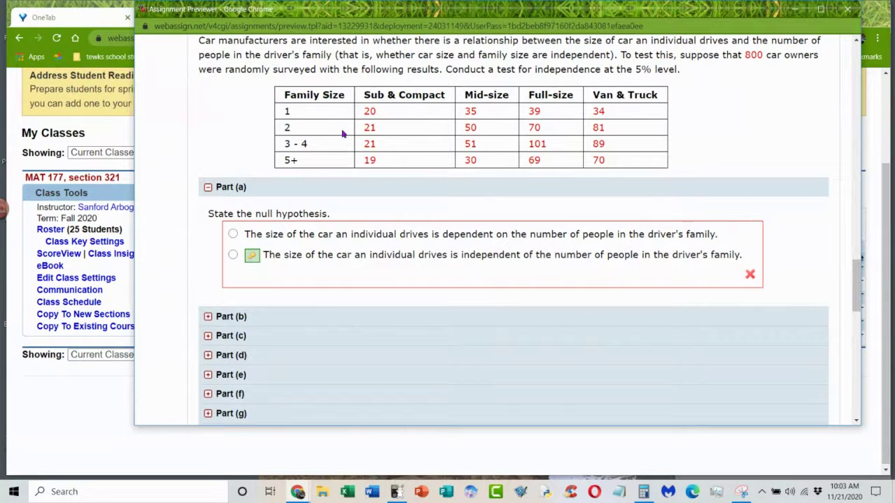
scroll(594, 160, down, 8)
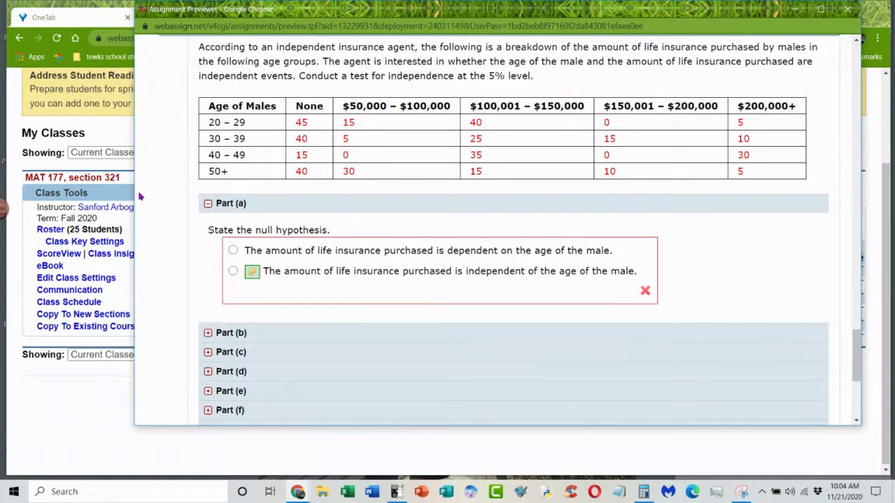
drag(132, 197, 245, 197)
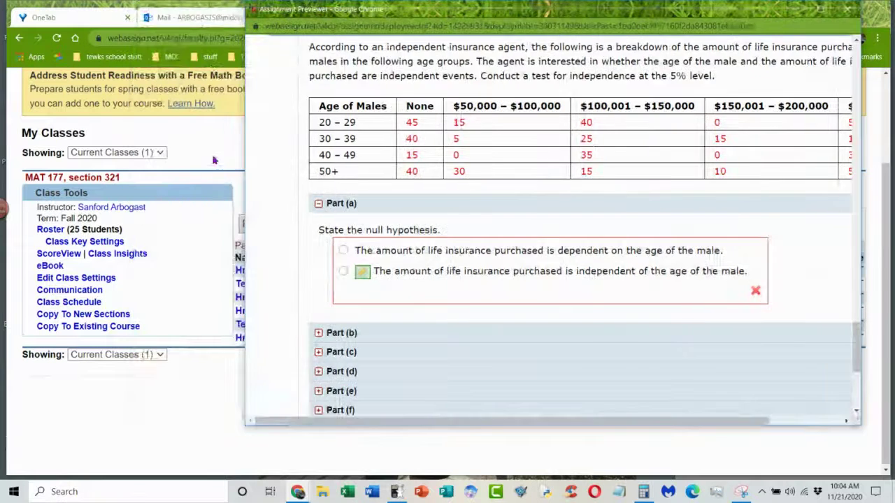
Return to the MAT 177 class page and open the schedule for Test 3
click(238, 210)
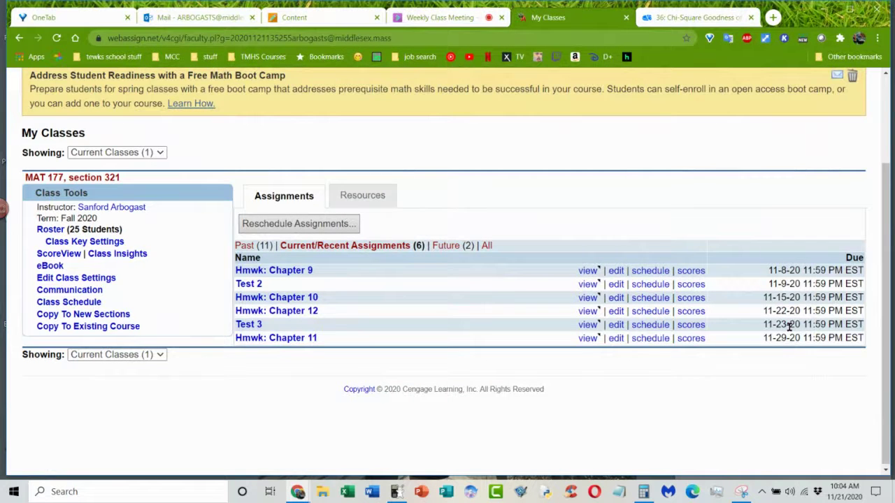
scroll(790, 326, down, 1)
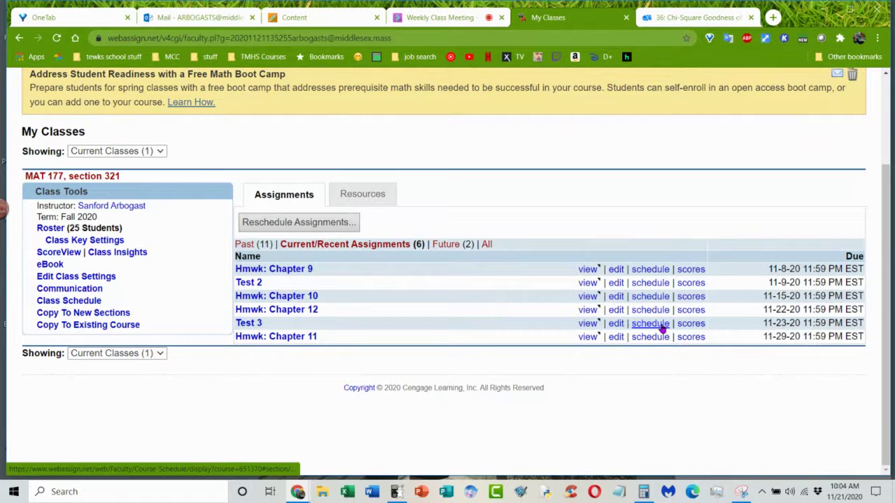
click(650, 324)
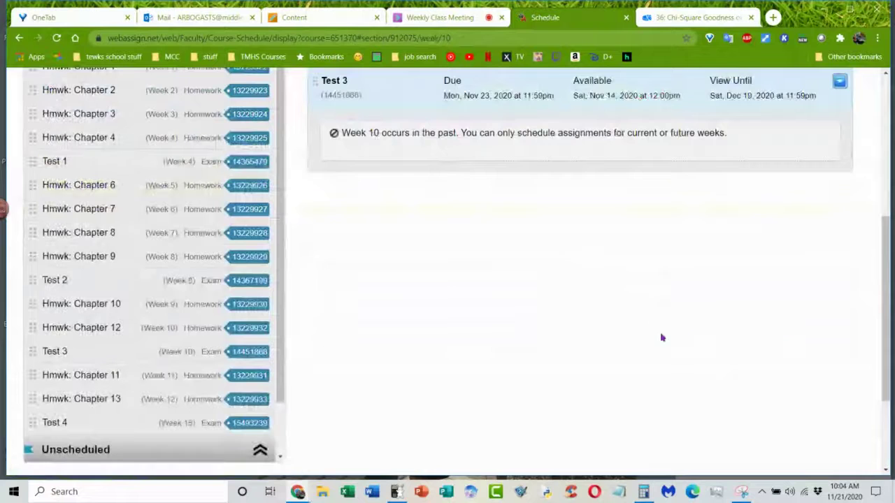
scroll(610, 277, up, 2)
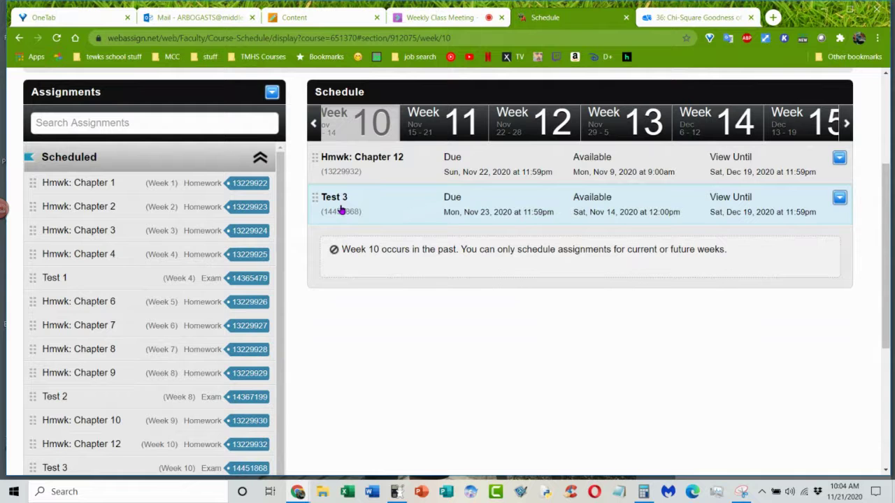
drag(313, 205, 431, 135)
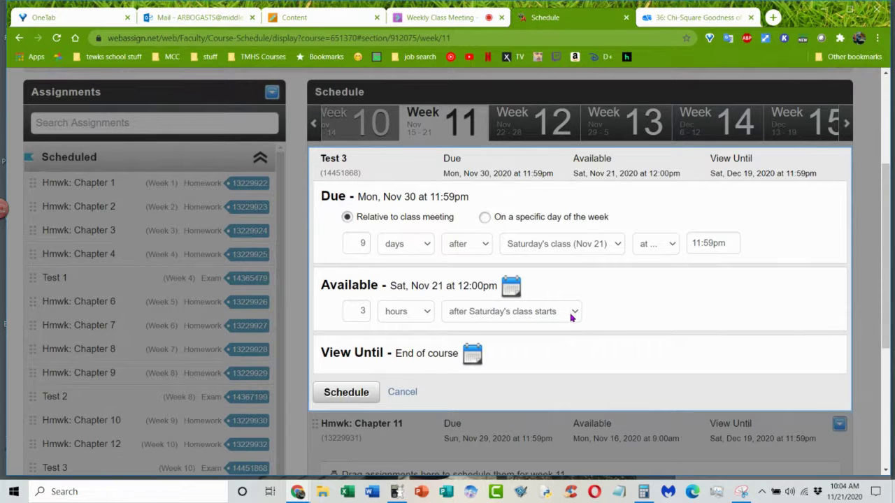
click(402, 392)
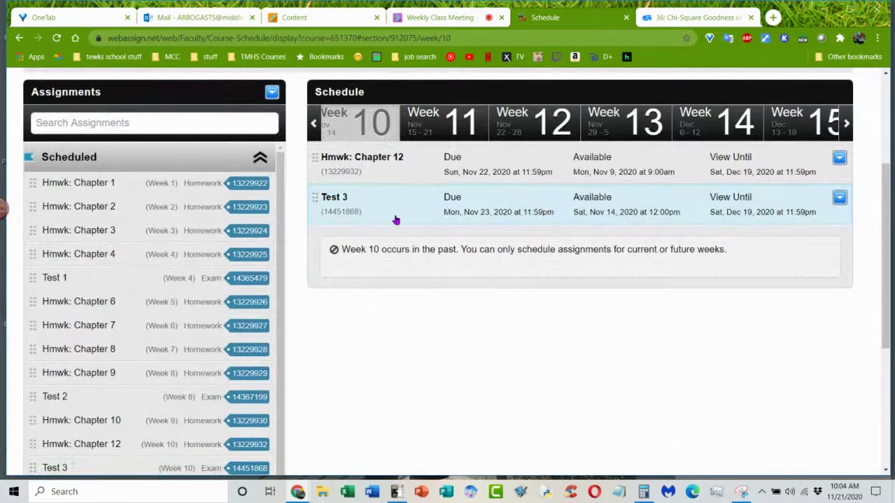
Set Test 3's due date to 16 days after Saturday's class (Nov 14) in its schedule settings and save the schedule
click(838, 199)
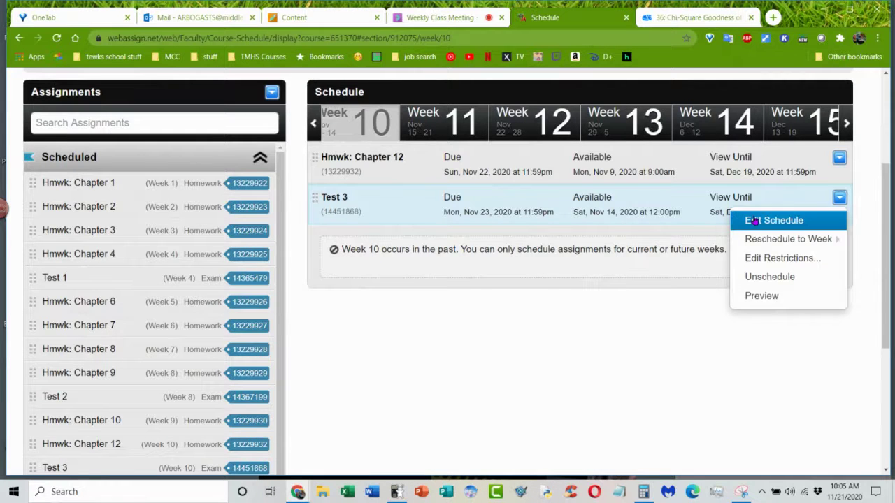
click(755, 221)
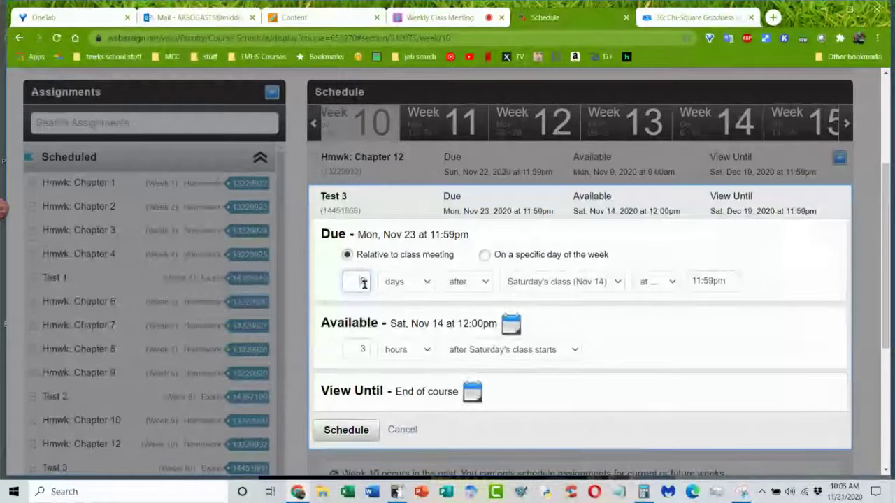
drag(363, 280, 355, 279)
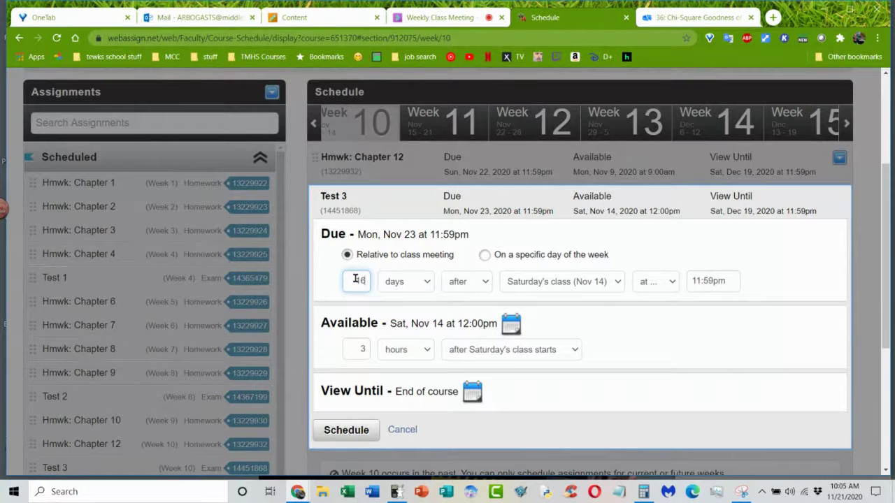
text(16)
click(363, 433)
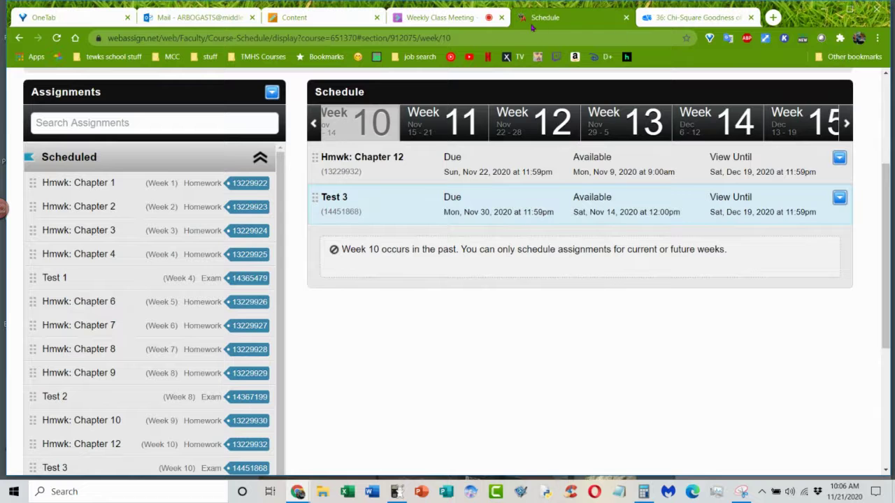
Check the latest student messages in the Weekly Class Meeting's Everyone chat
click(446, 21)
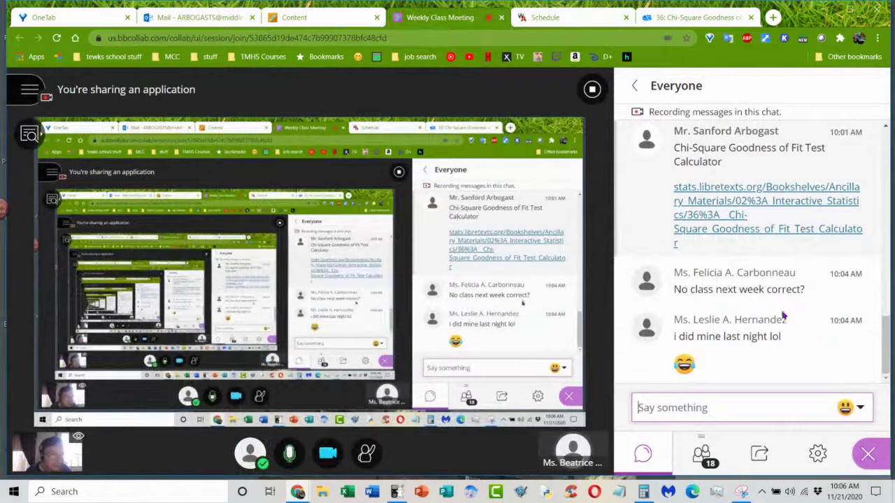
click(771, 347)
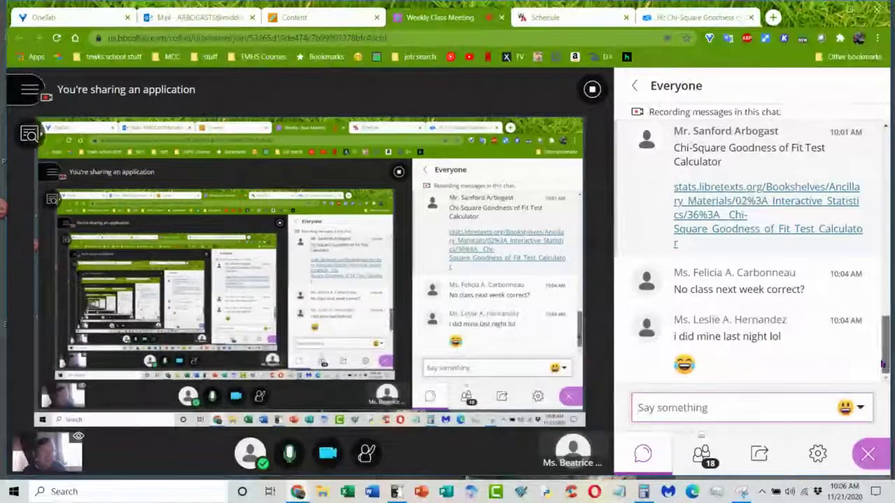
scroll(884, 341, up, 1)
scroll(889, 341, down, 1)
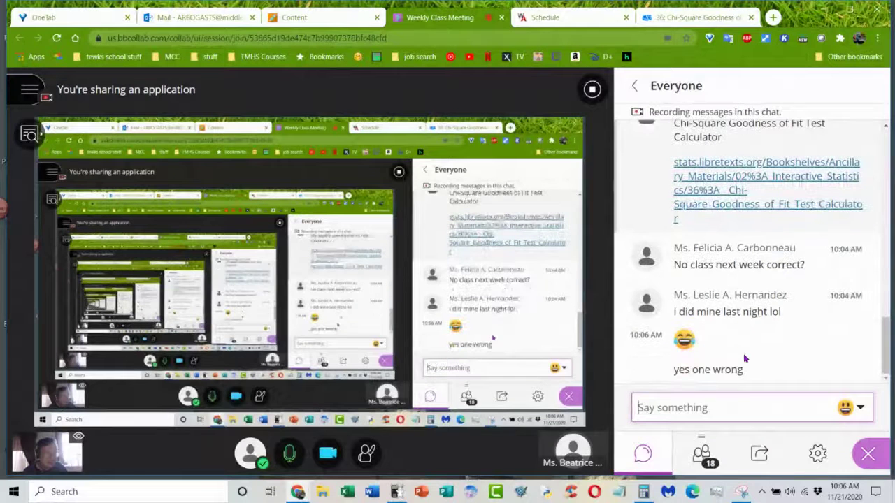
Check the due dates of the homework scheduled for weeks 11 and 12 in the WebAssign schedule, and return to the class meeting
click(740, 399)
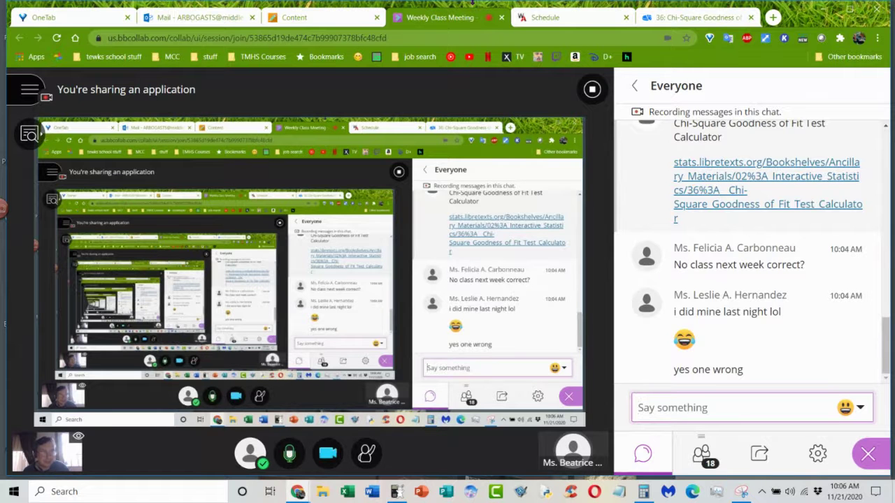
click(585, 14)
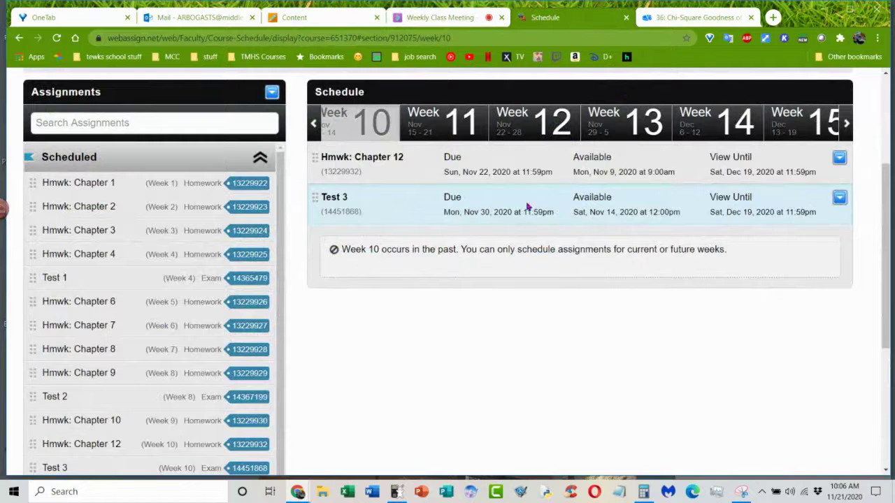
click(485, 130)
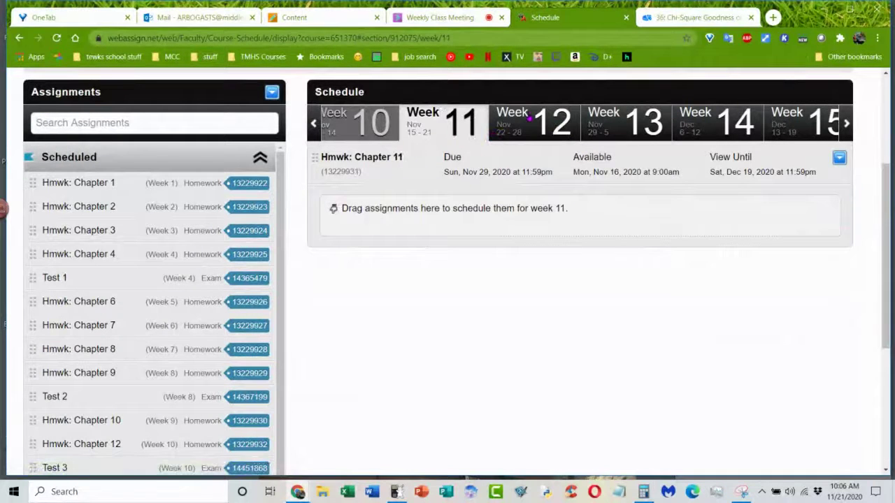
click(506, 124)
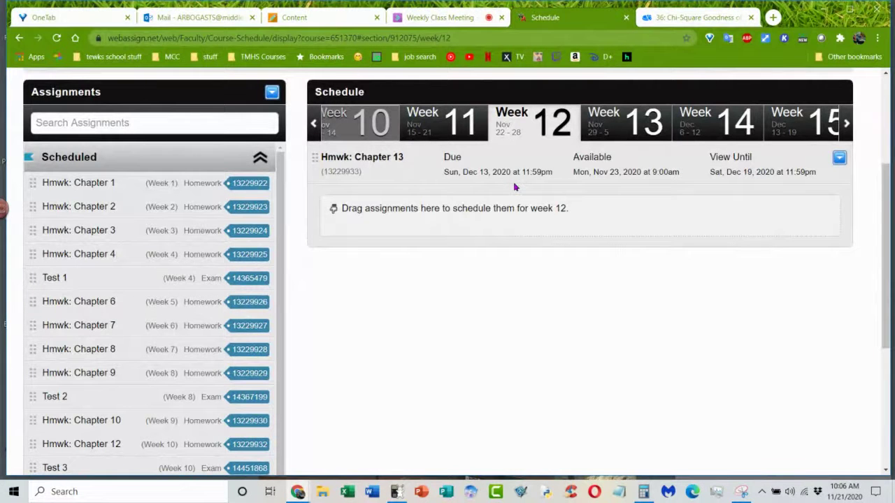
click(441, 17)
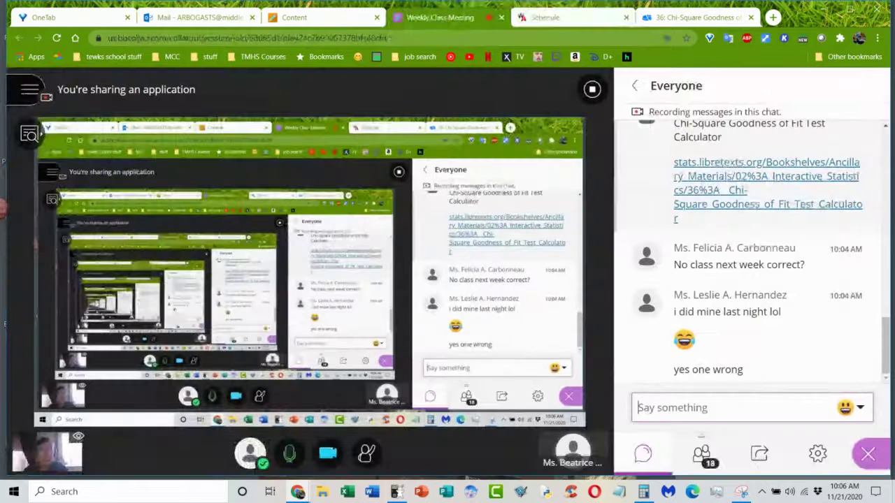
Open the "13. F Distribution and One-Way ANOVA" folder from Weekly Work in the Blackboard statistics course
click(294, 18)
scroll(294, 266, down, 3)
scroll(276, 274, up, 3)
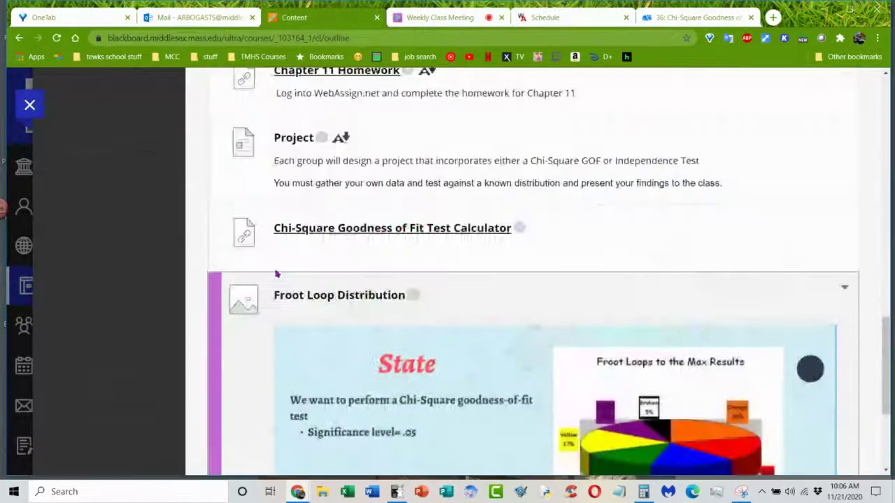
scroll(276, 274, up, 15)
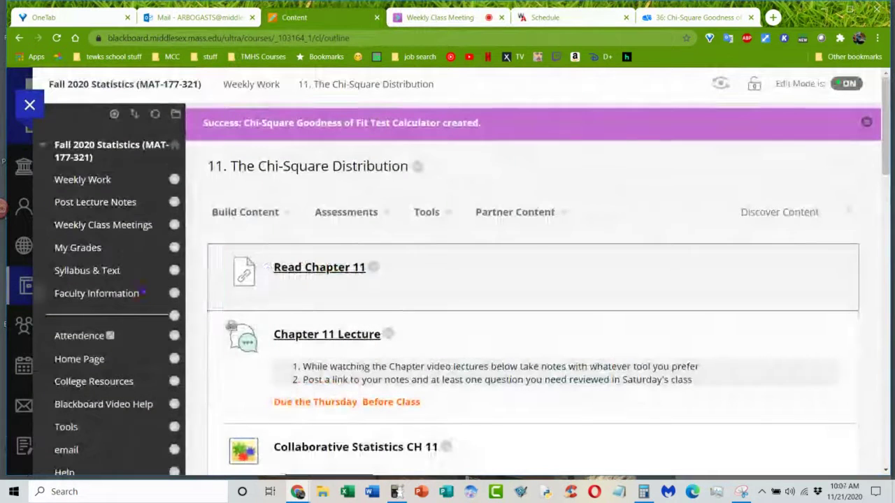
click(88, 181)
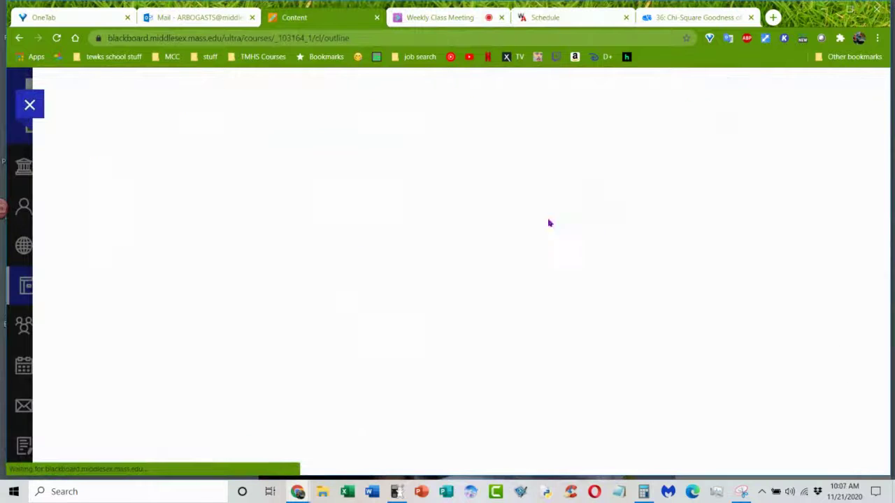
scroll(622, 214, down, 10)
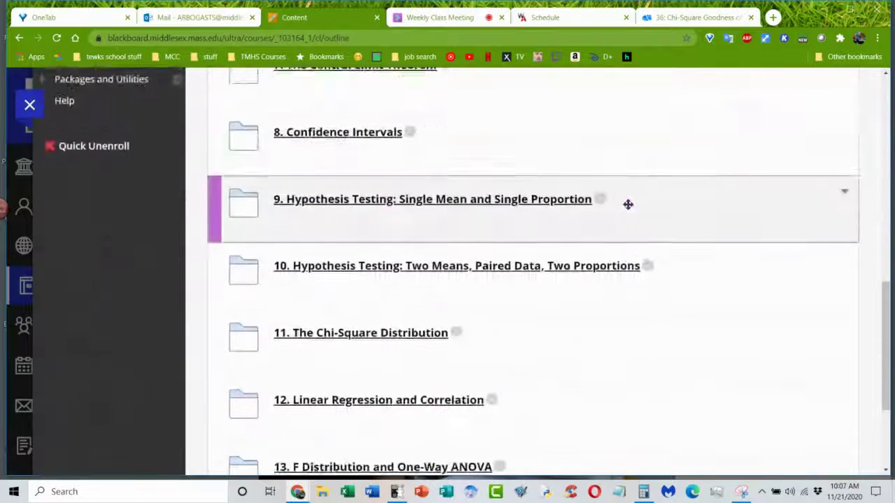
scroll(628, 204, down, 3)
click(339, 291)
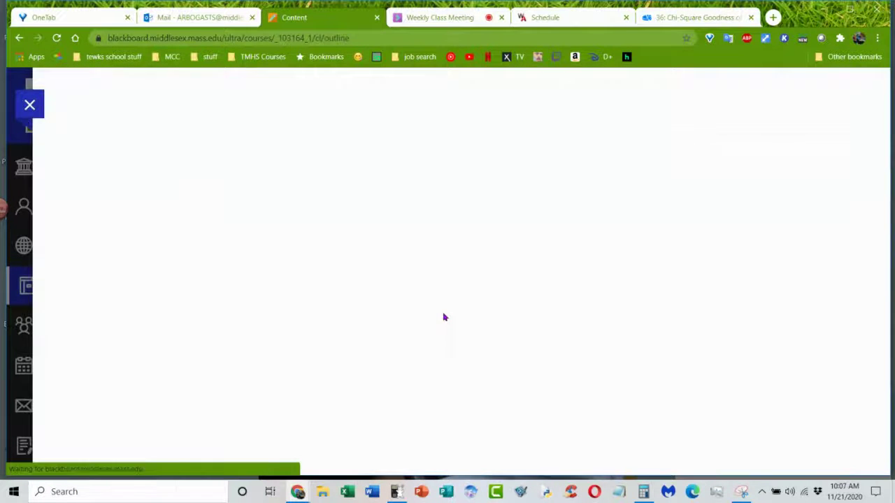
Look over the Chapter 13 materials, including the ANOVA Table, and open the 20th Century People Quiz
scroll(470, 281, down, 1)
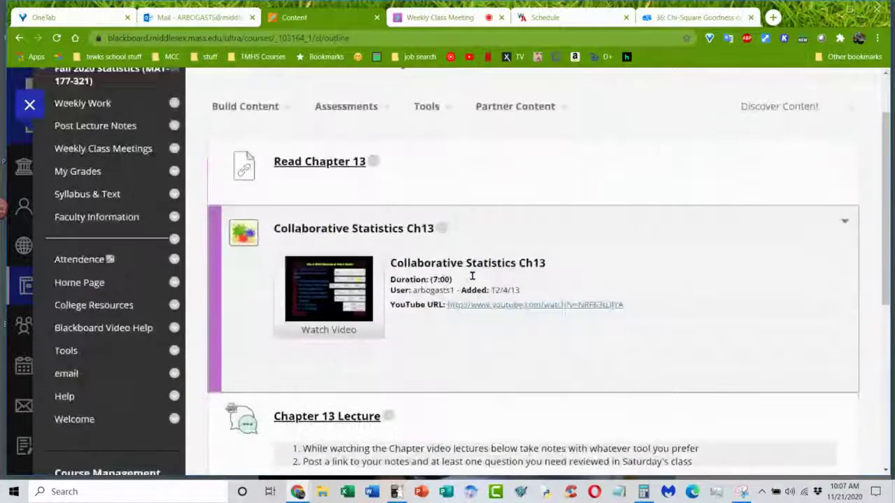
scroll(471, 276, down, 4)
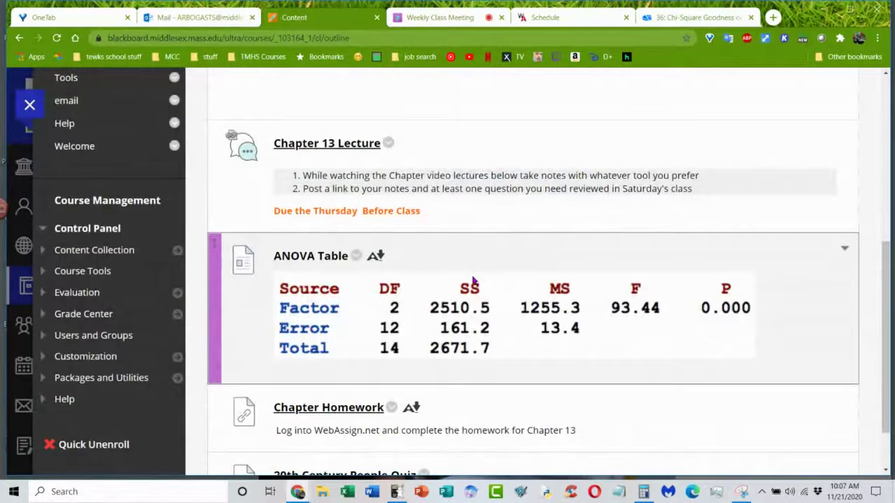
scroll(472, 280, down, 1)
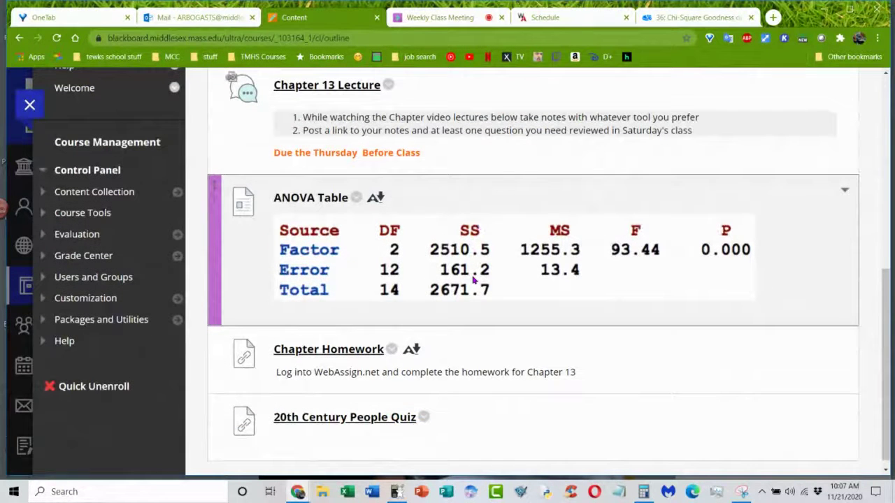
scroll(473, 279, down, 1)
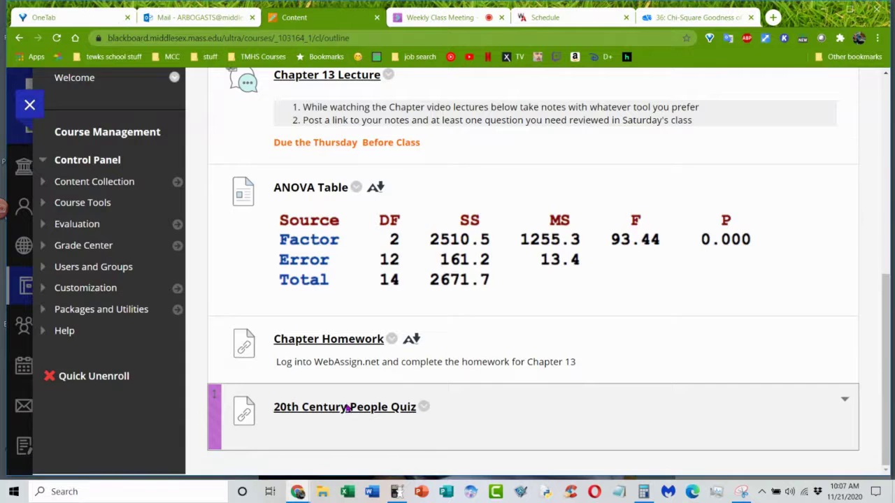
click(346, 409)
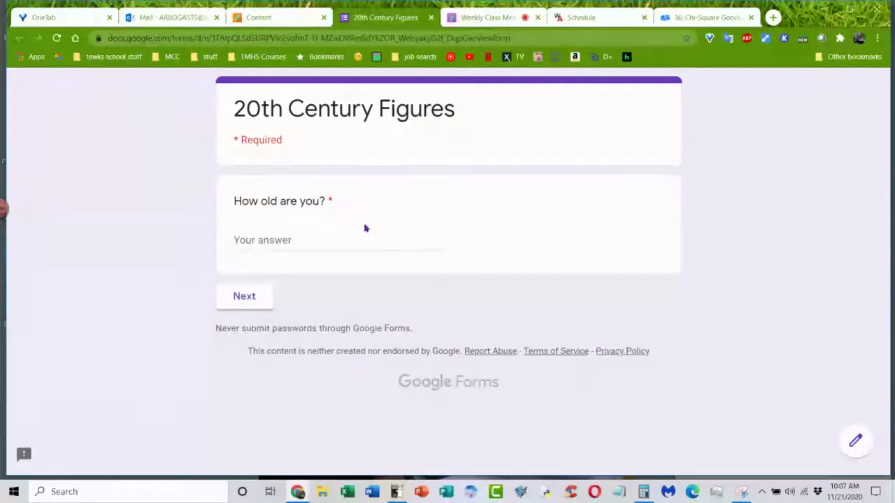
Answer the form's age question with 50 and continue to the quiz questions
click(280, 239)
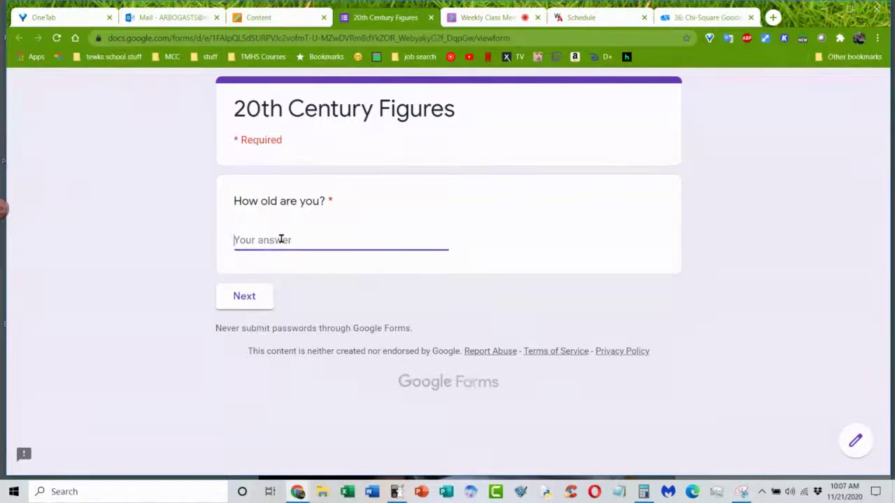
text(50)
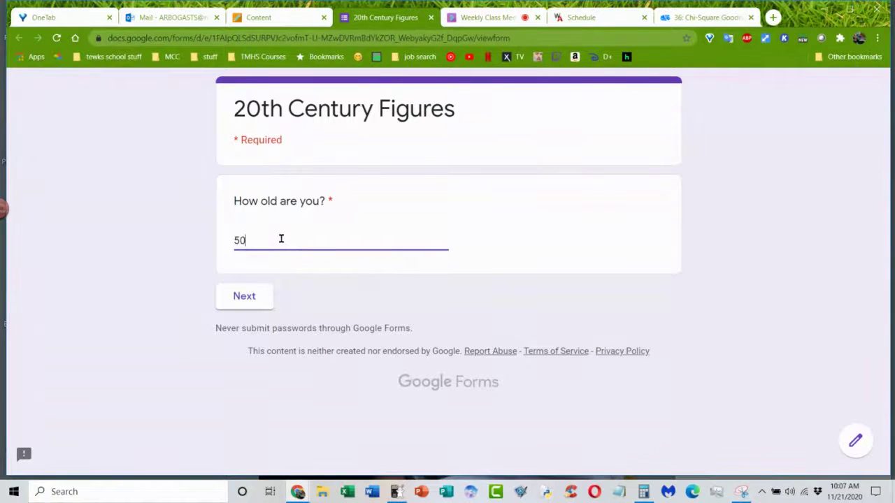
click(258, 297)
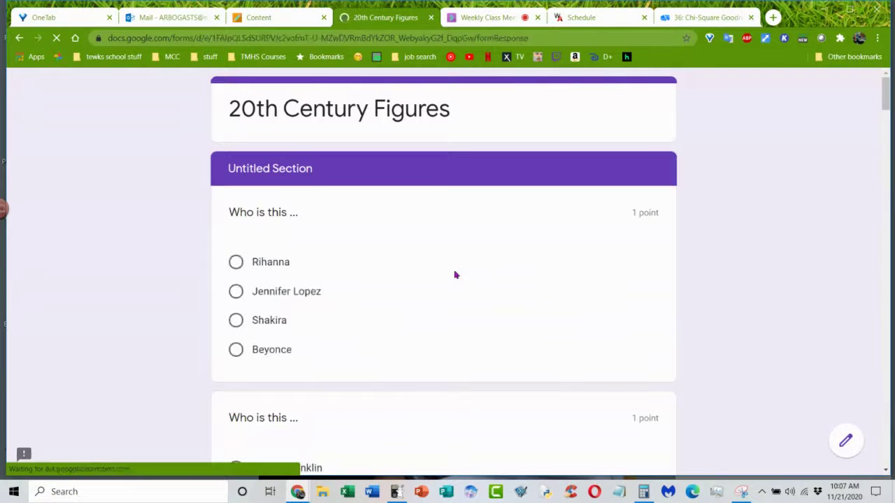
Examine the "Who is this ..." picture questions and their answer choices throughout the 20th Century Figures quiz
scroll(497, 256, down, 3)
scroll(496, 256, down, 18)
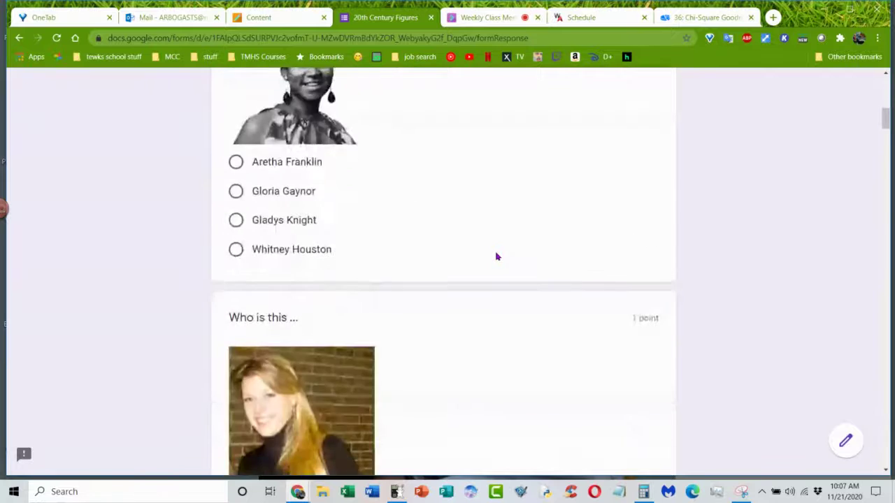
scroll(499, 257, up, 5)
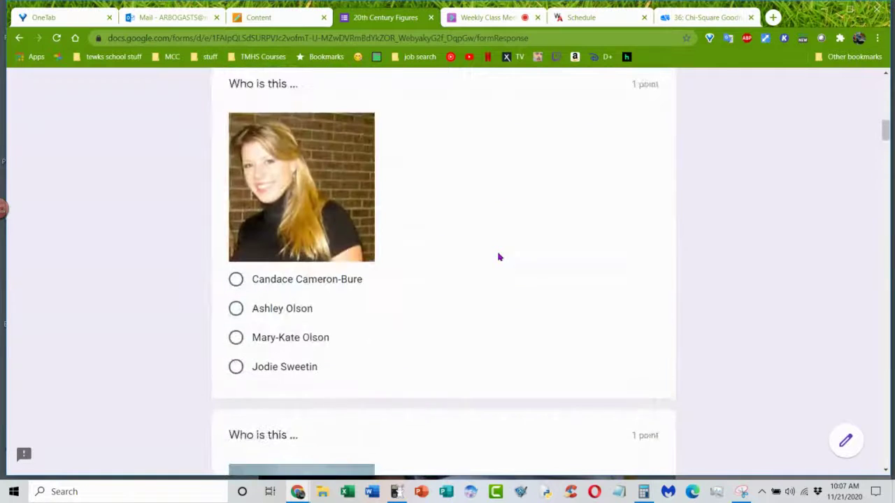
scroll(499, 257, down, 10)
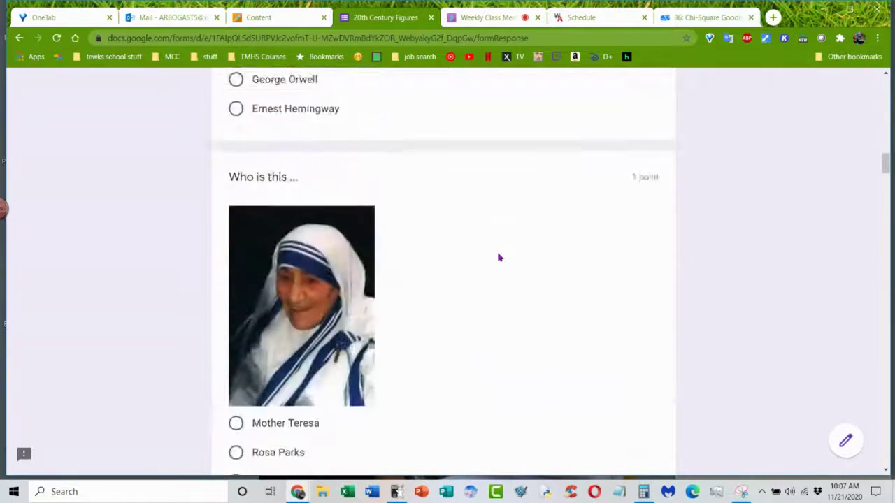
scroll(499, 257, down, 15)
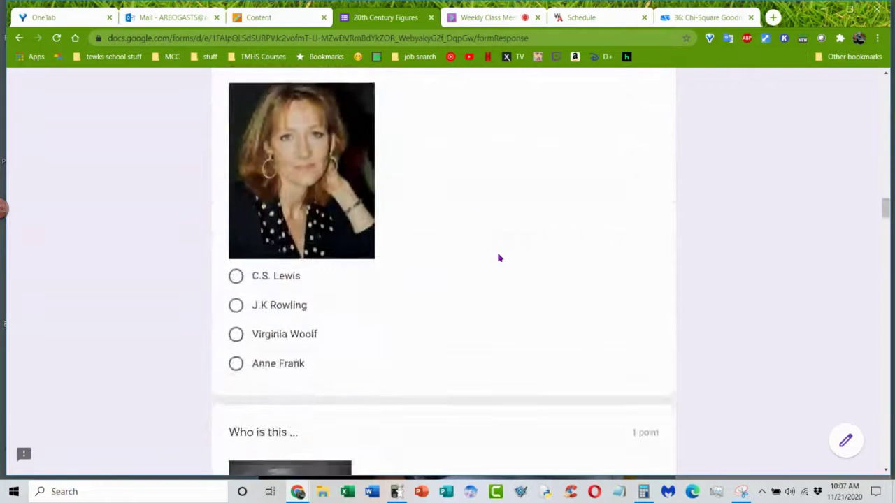
scroll(499, 258, down, 10)
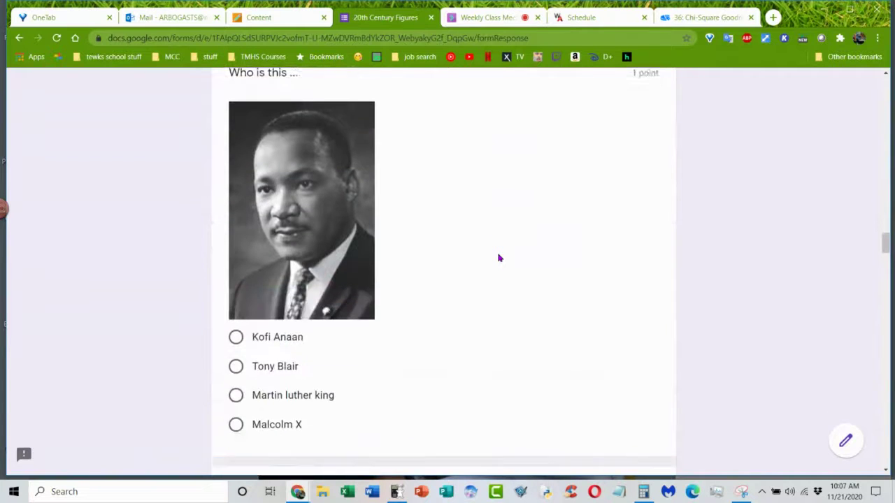
scroll(499, 258, down, 10)
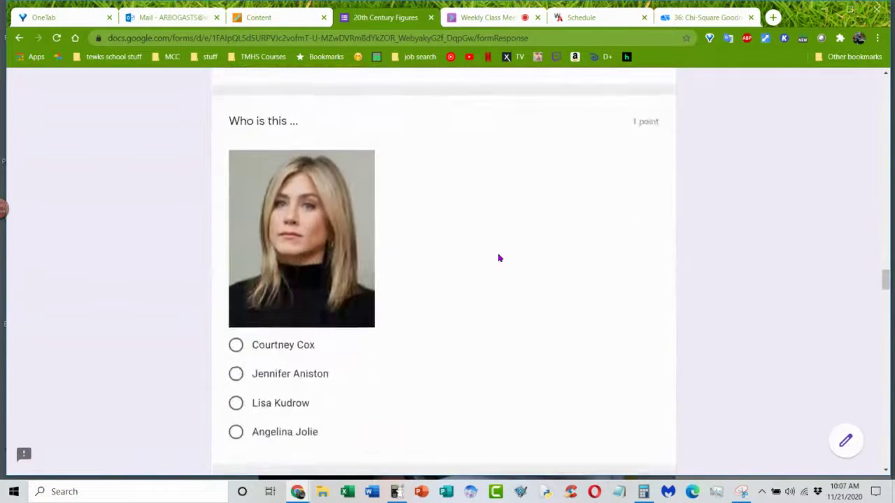
scroll(499, 258, down, 10)
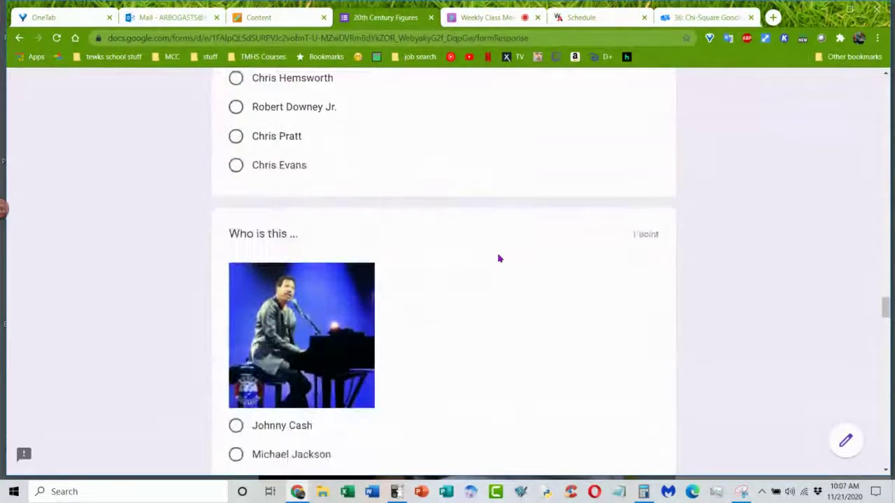
scroll(499, 258, down, 5)
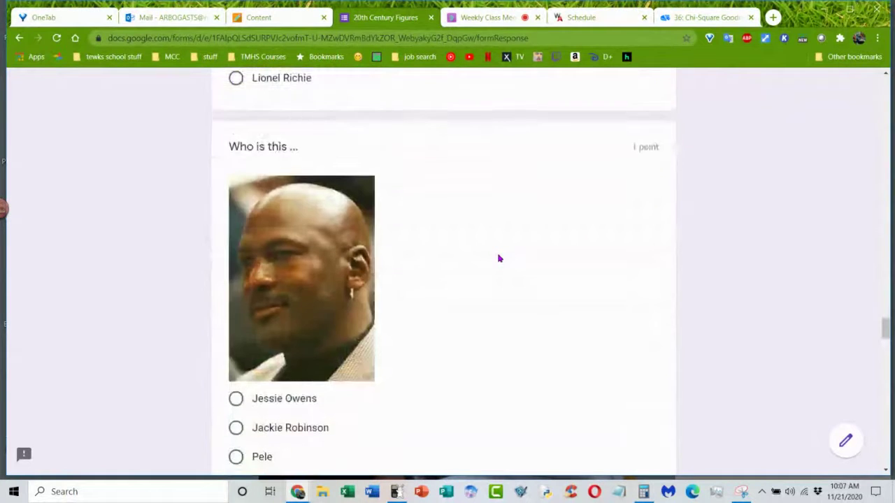
scroll(499, 258, up, 6)
scroll(499, 258, up, 5)
scroll(435, 317, down, 3)
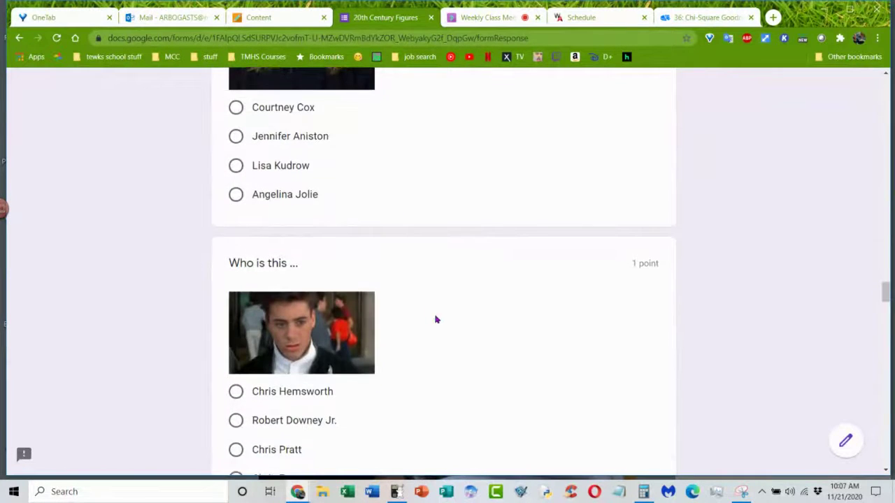
scroll(450, 311, down, 3)
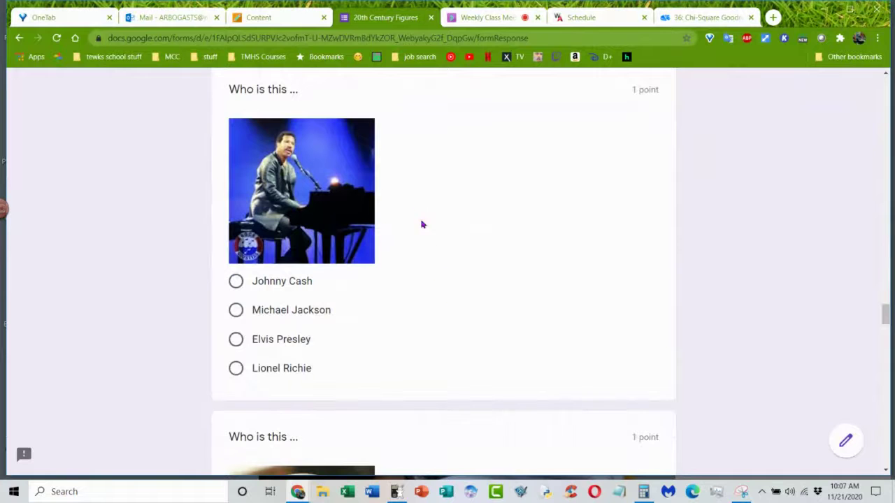
scroll(424, 224, down, 10)
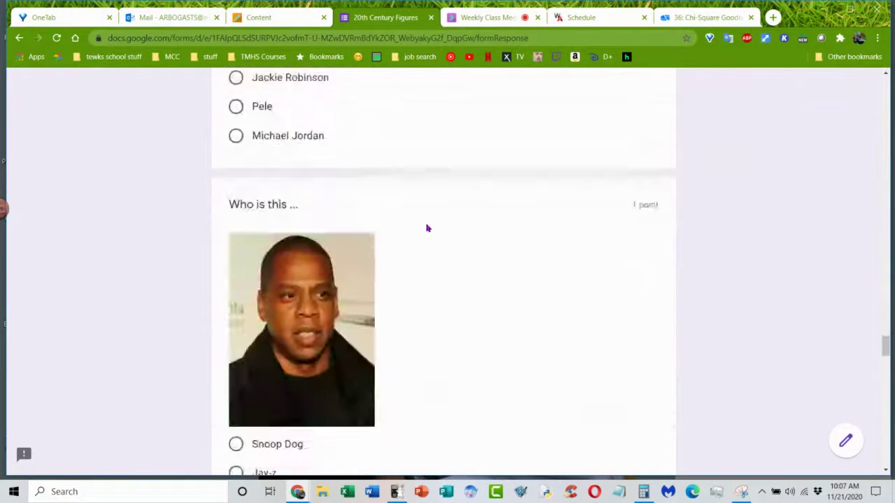
scroll(428, 229, down, 2)
scroll(403, 316, down, 5)
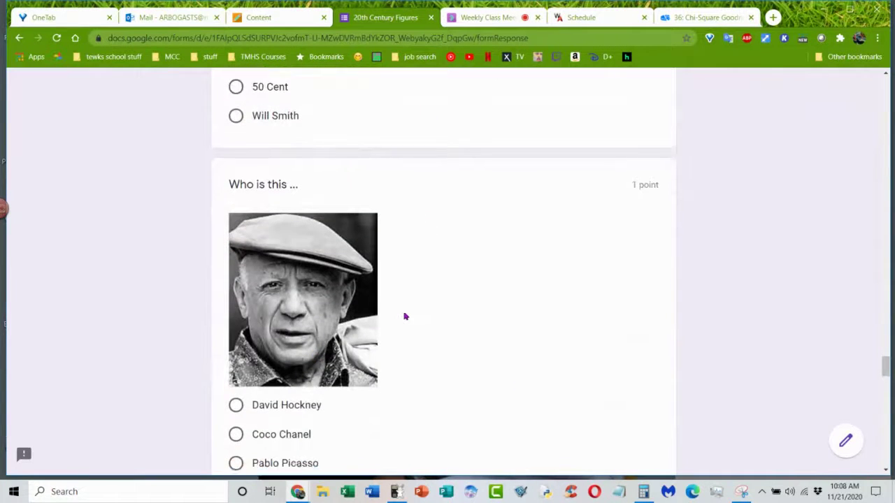
scroll(448, 308, down, 5)
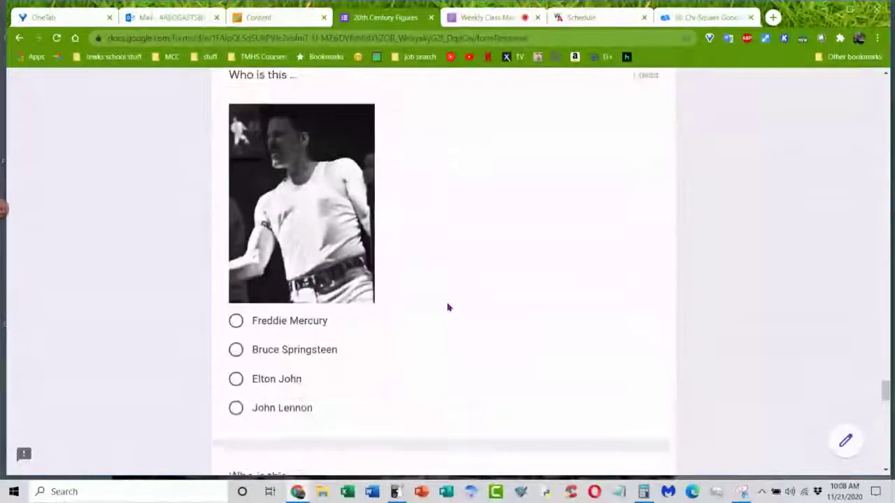
scroll(448, 308, down, 5)
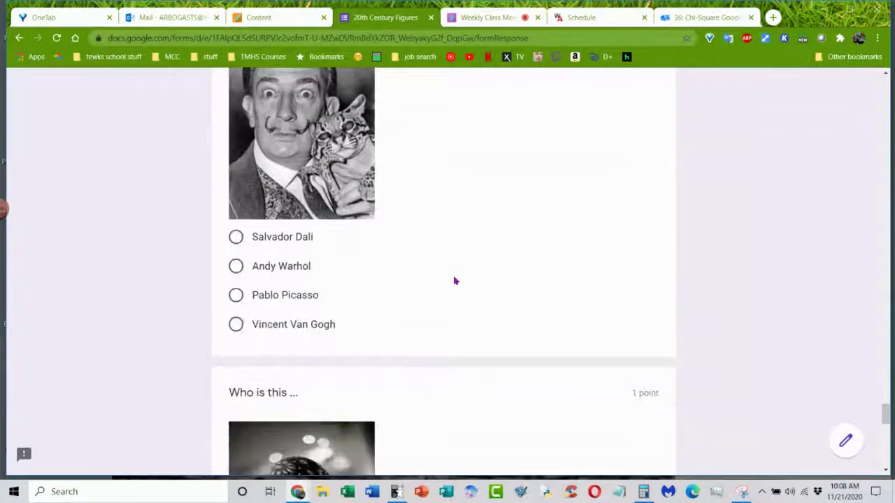
scroll(440, 281, down, 5)
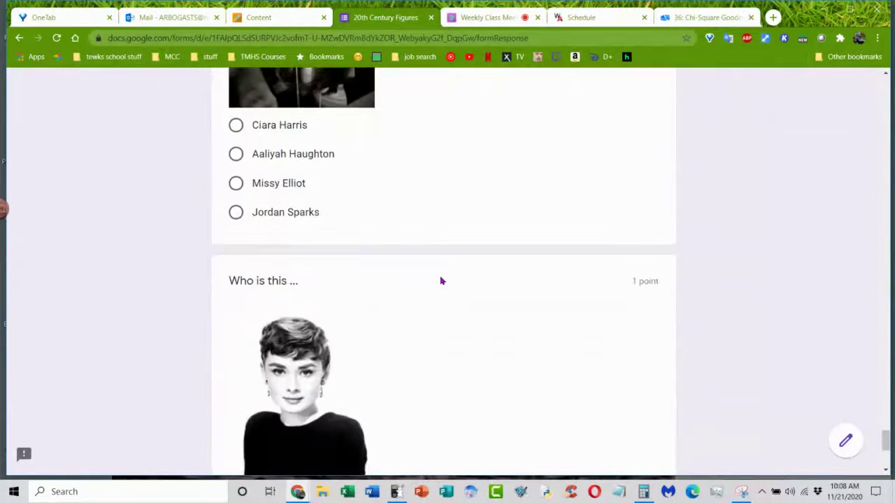
scroll(440, 281, down, 3)
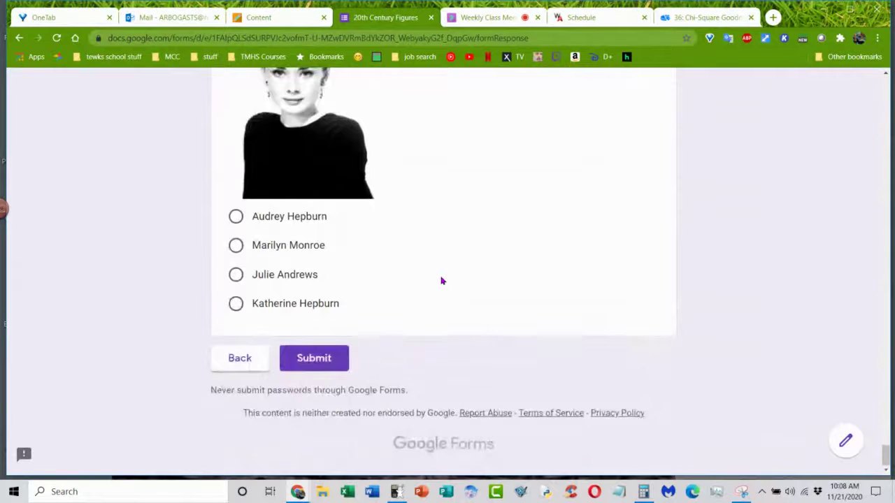
scroll(441, 281, up, 4)
scroll(431, 358, up, 15)
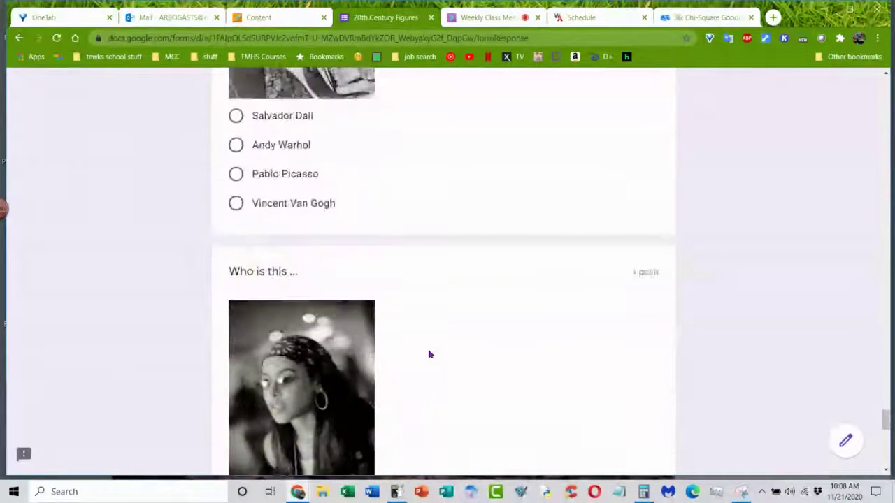
Review the "Who is this ..." questions in reverse back to the quiz's start, rechecking the first few pictures and their answer choices
scroll(429, 354, up, 20)
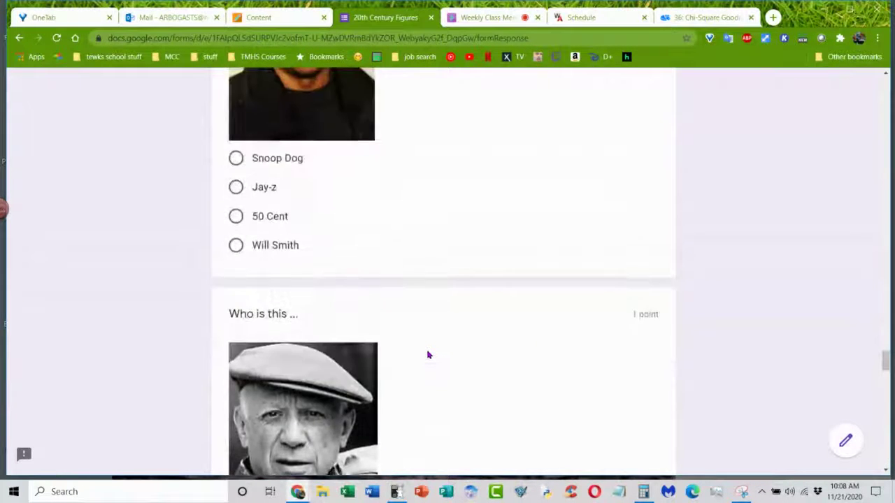
scroll(428, 355, up, 20)
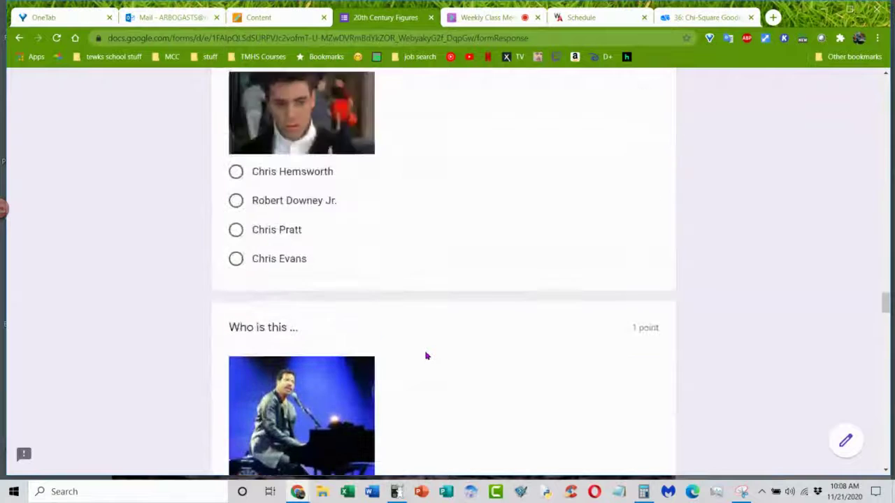
scroll(427, 356, up, 7)
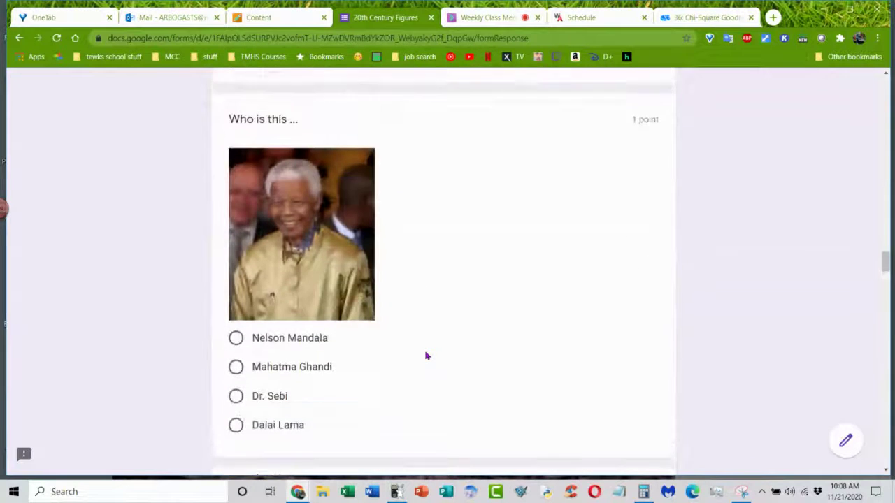
scroll(388, 311, down, 2)
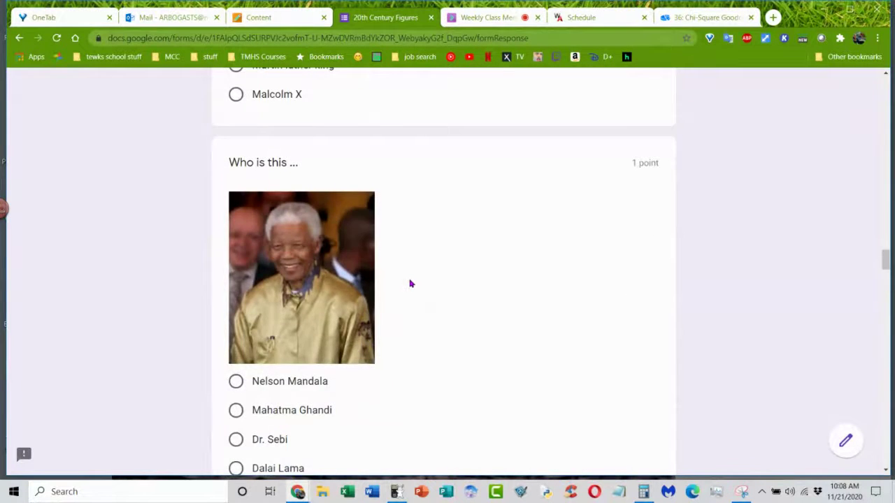
scroll(410, 283, up, 8)
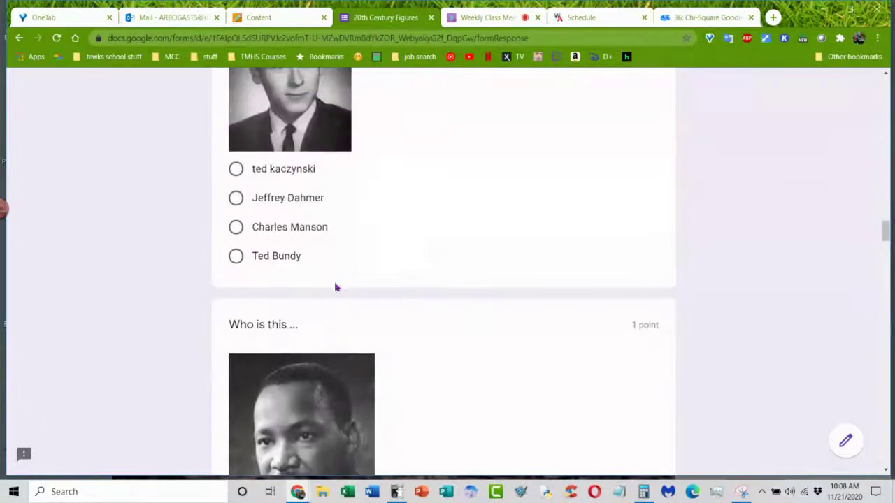
scroll(336, 287, up, 3)
scroll(521, 335, up, 1)
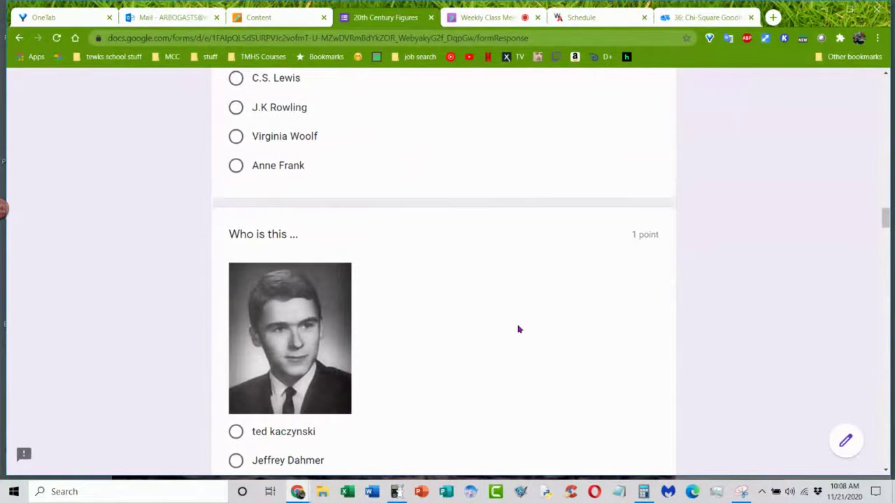
scroll(519, 329, up, 7)
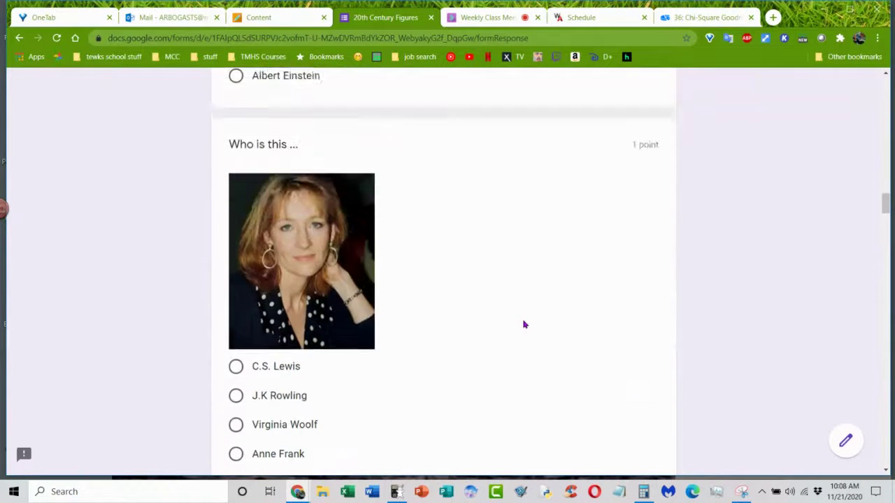
scroll(526, 315, up, 3)
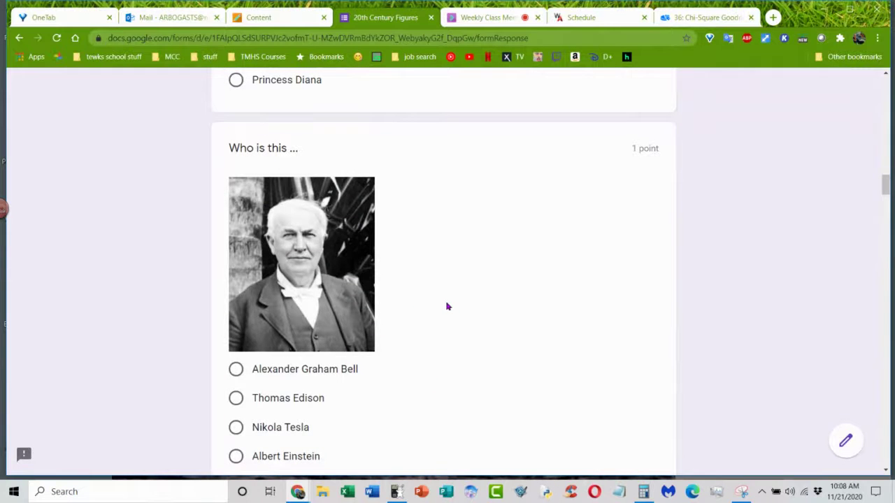
scroll(447, 308, up, 8)
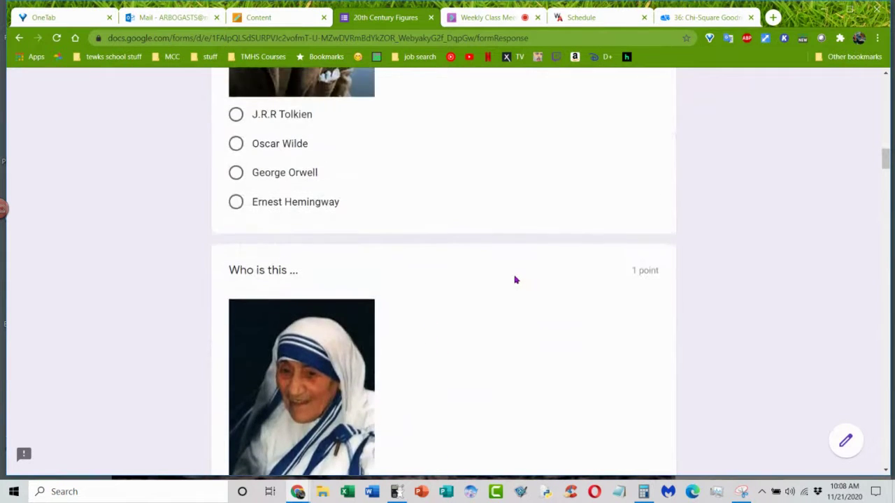
scroll(510, 285, up, 3)
scroll(407, 280, up, 6)
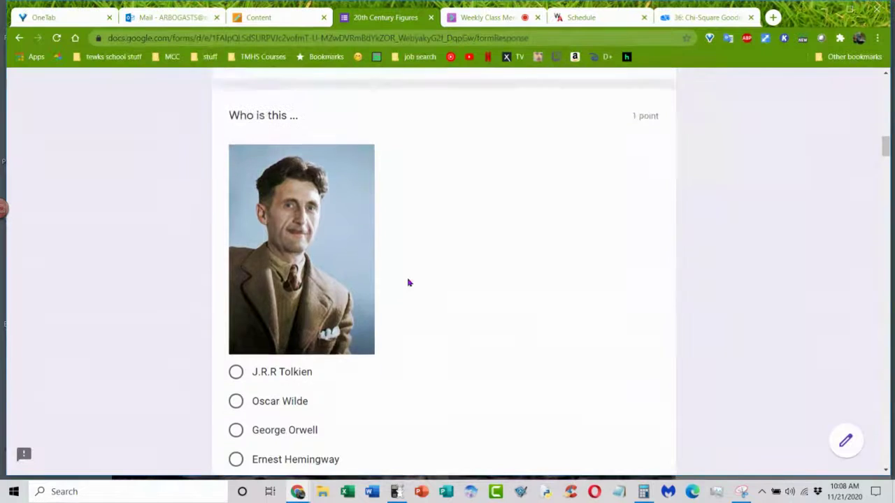
scroll(479, 277, up, 4)
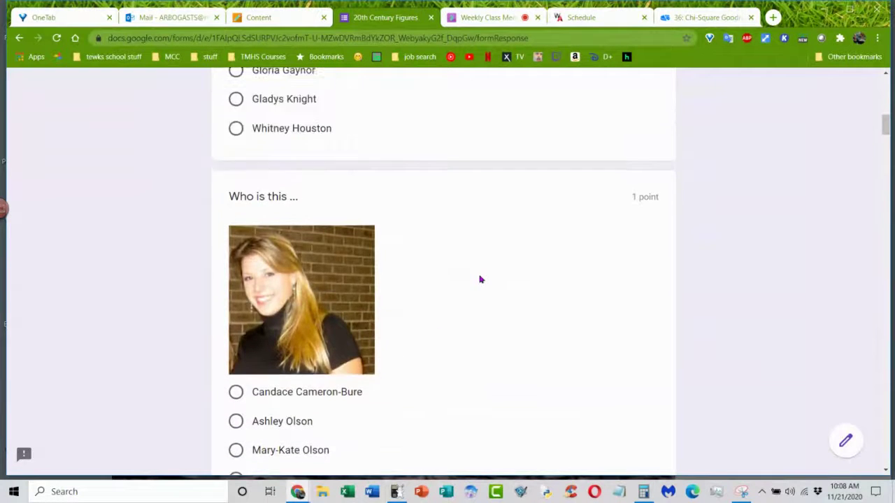
scroll(419, 301, up, 2)
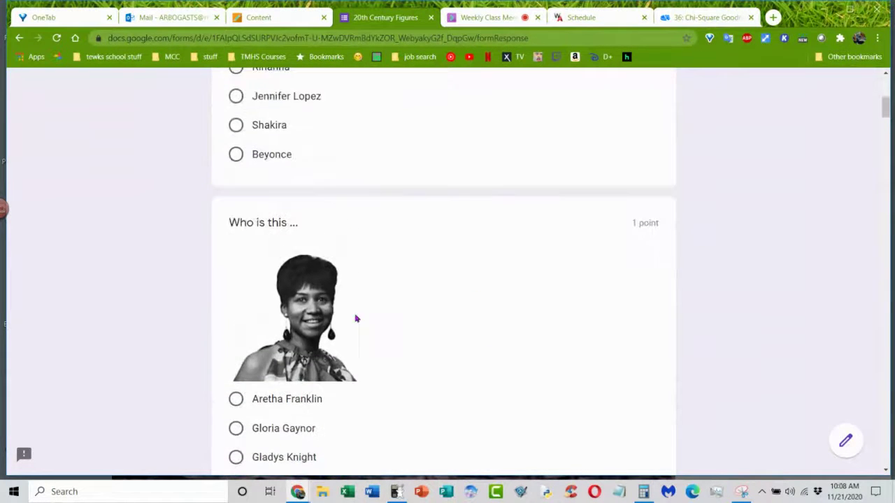
scroll(403, 320, up, 6)
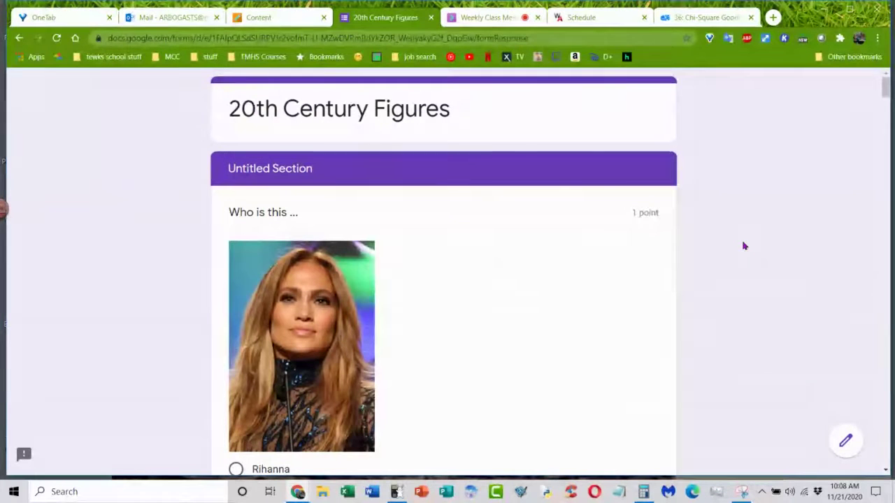
scroll(682, 304, down, 10)
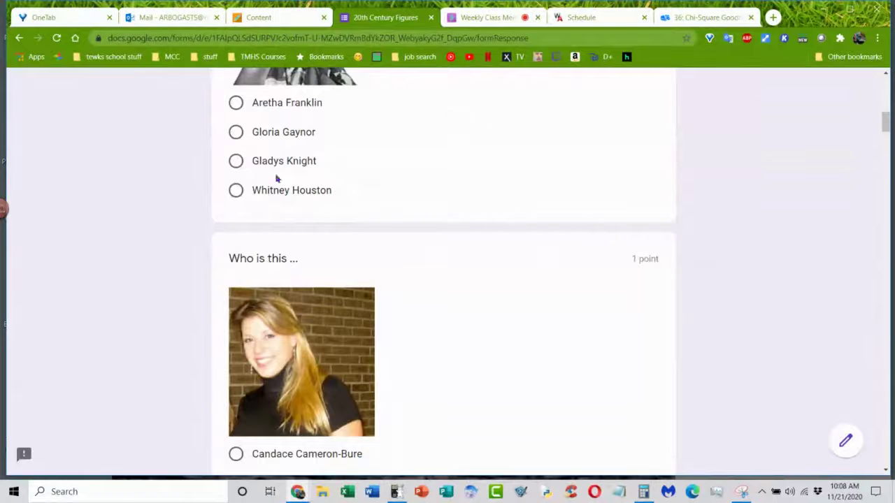
scroll(507, 301, down, 5)
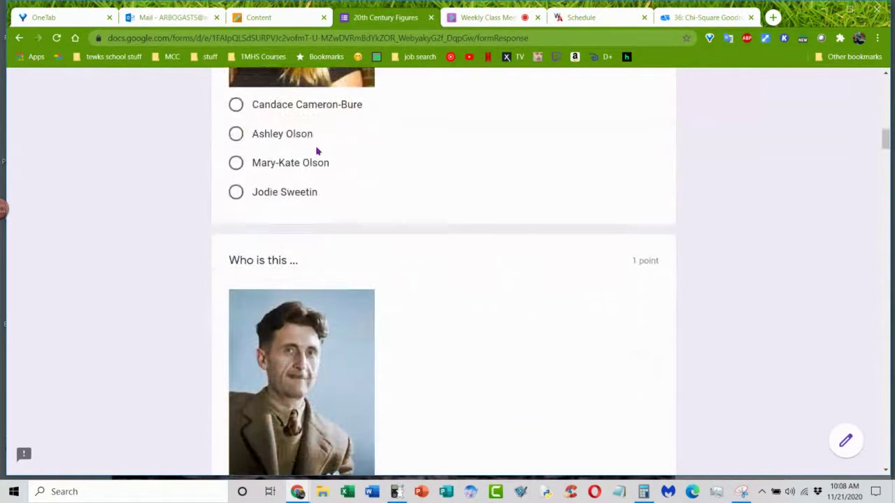
scroll(765, 132, up, 15)
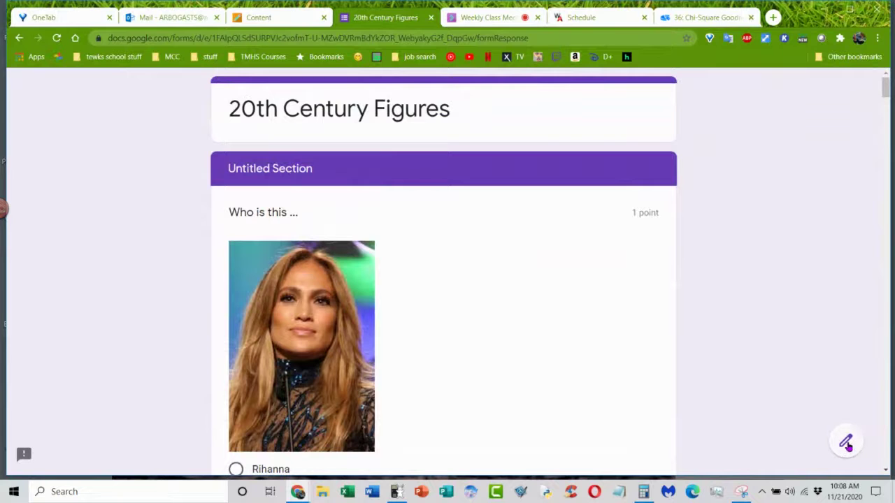
Open the quiz form for editing and examine its response summary, including the total points distribution and frequently missed questions
click(846, 438)
click(506, 104)
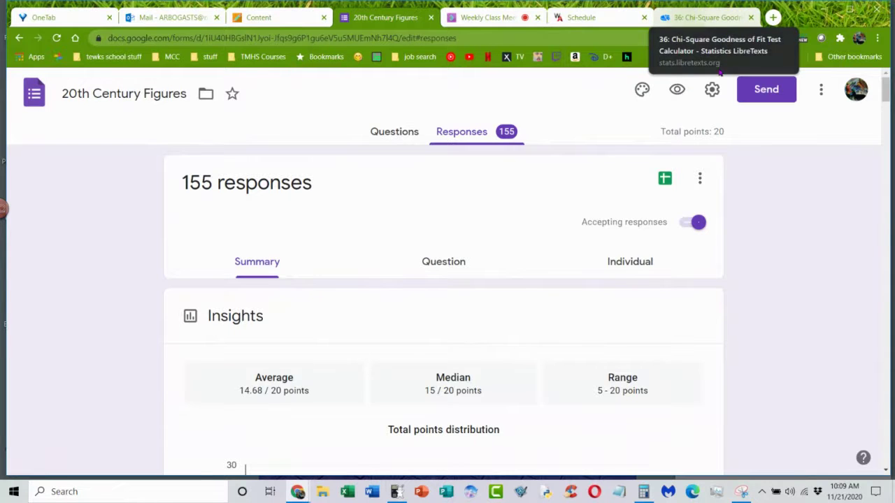
scroll(751, 139, down, 3)
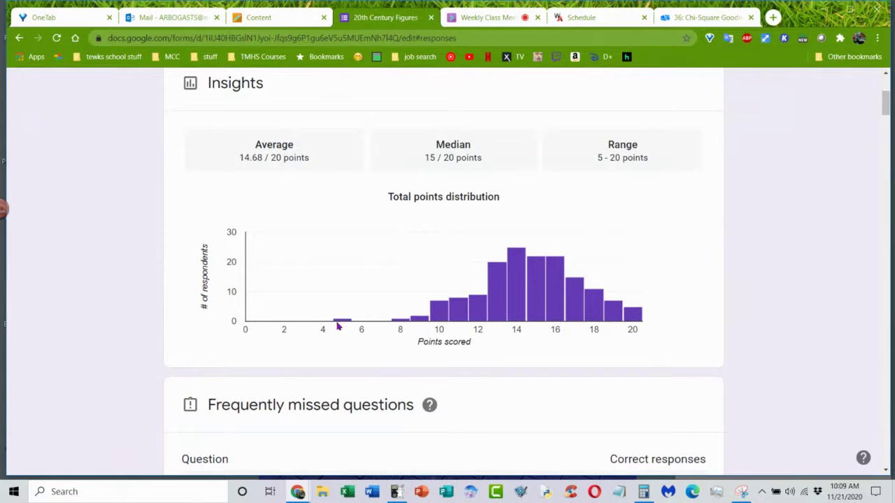
mouse_move(339, 326)
mouse_move(399, 326)
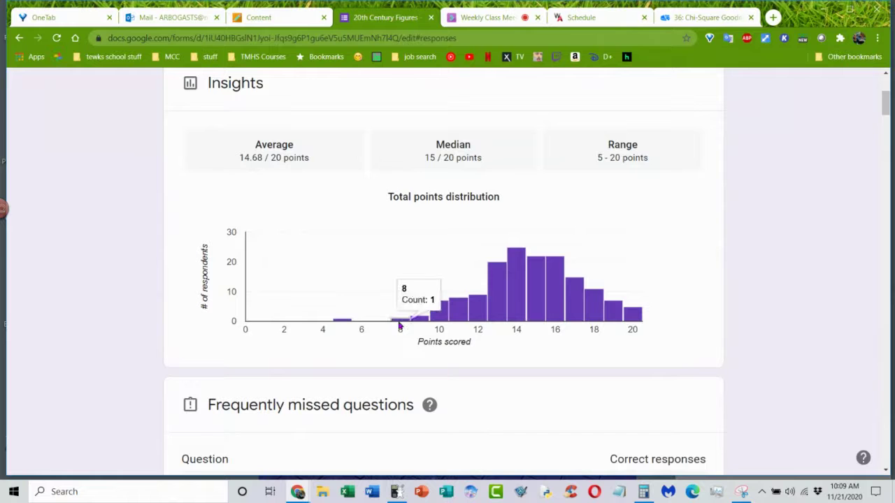
mouse_move(436, 319)
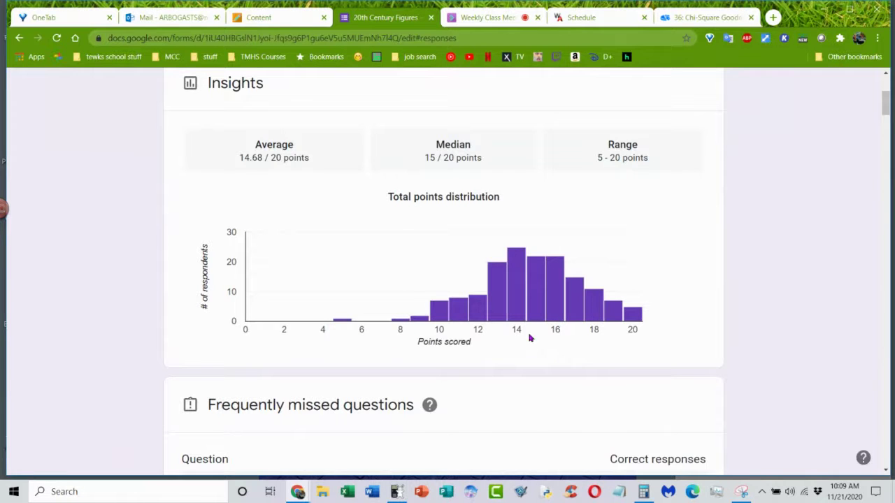
mouse_move(638, 323)
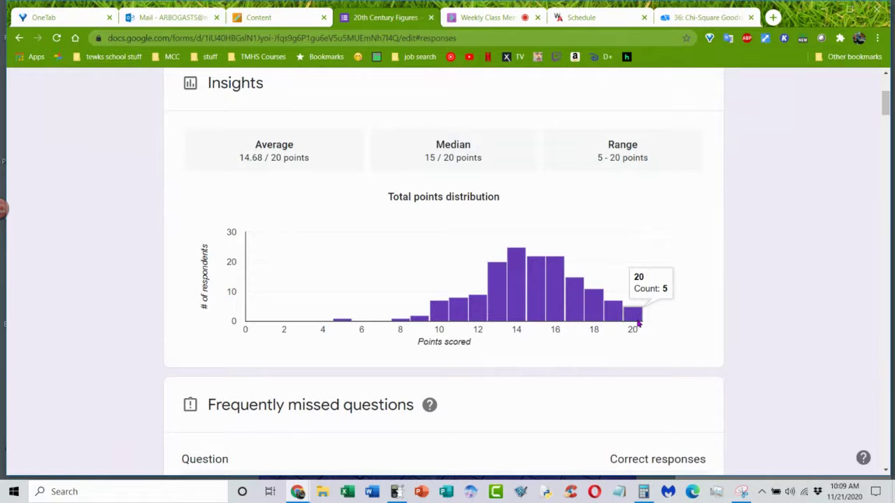
scroll(738, 283, down, 4)
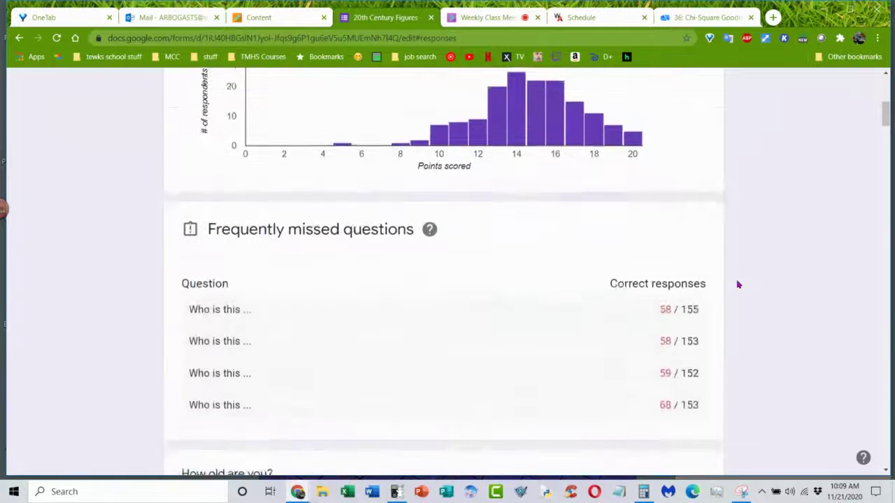
scroll(737, 283, up, 1)
scroll(737, 283, up, 6)
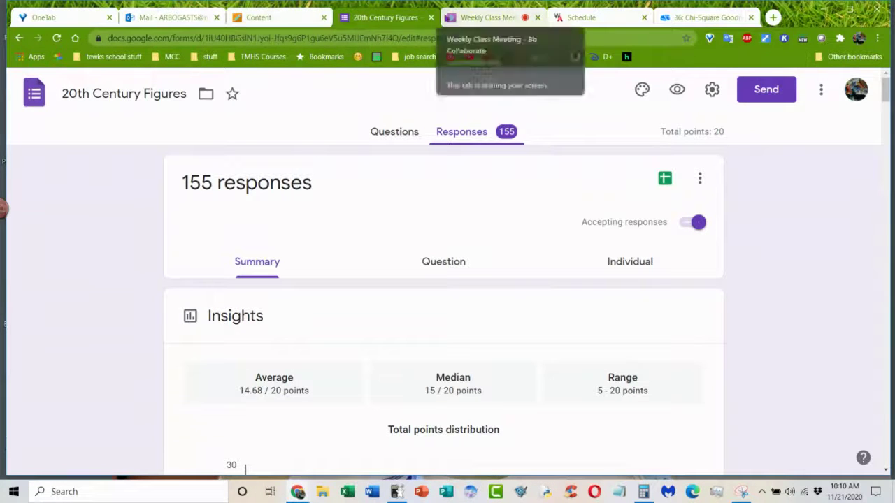
Close the 20th Century Figures form and switch to the Weekly Class Meeting in Bb Collaborate
click(431, 18)
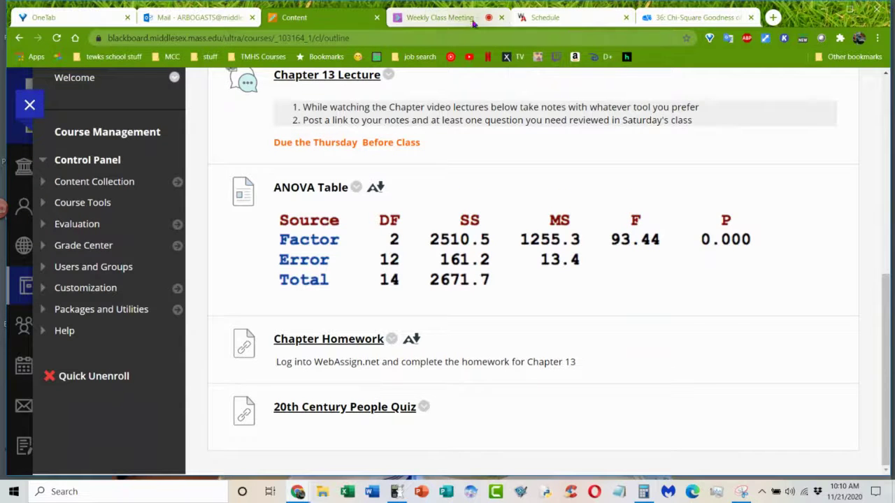
click(440, 17)
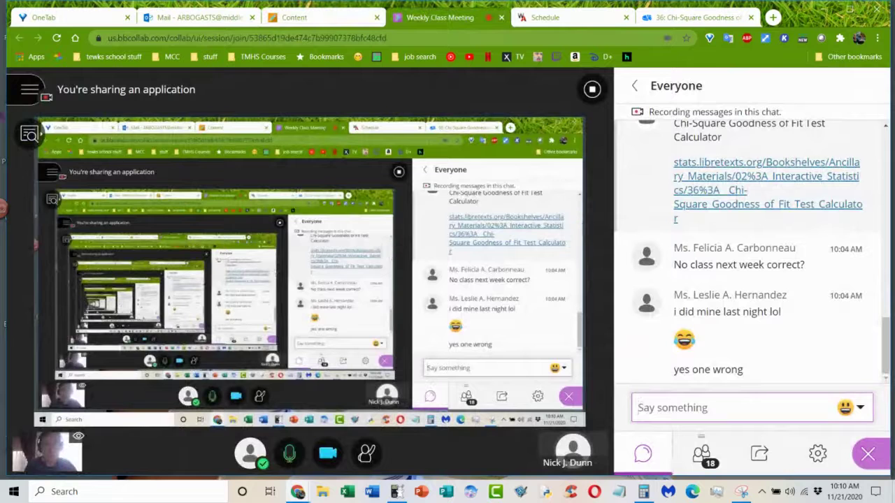